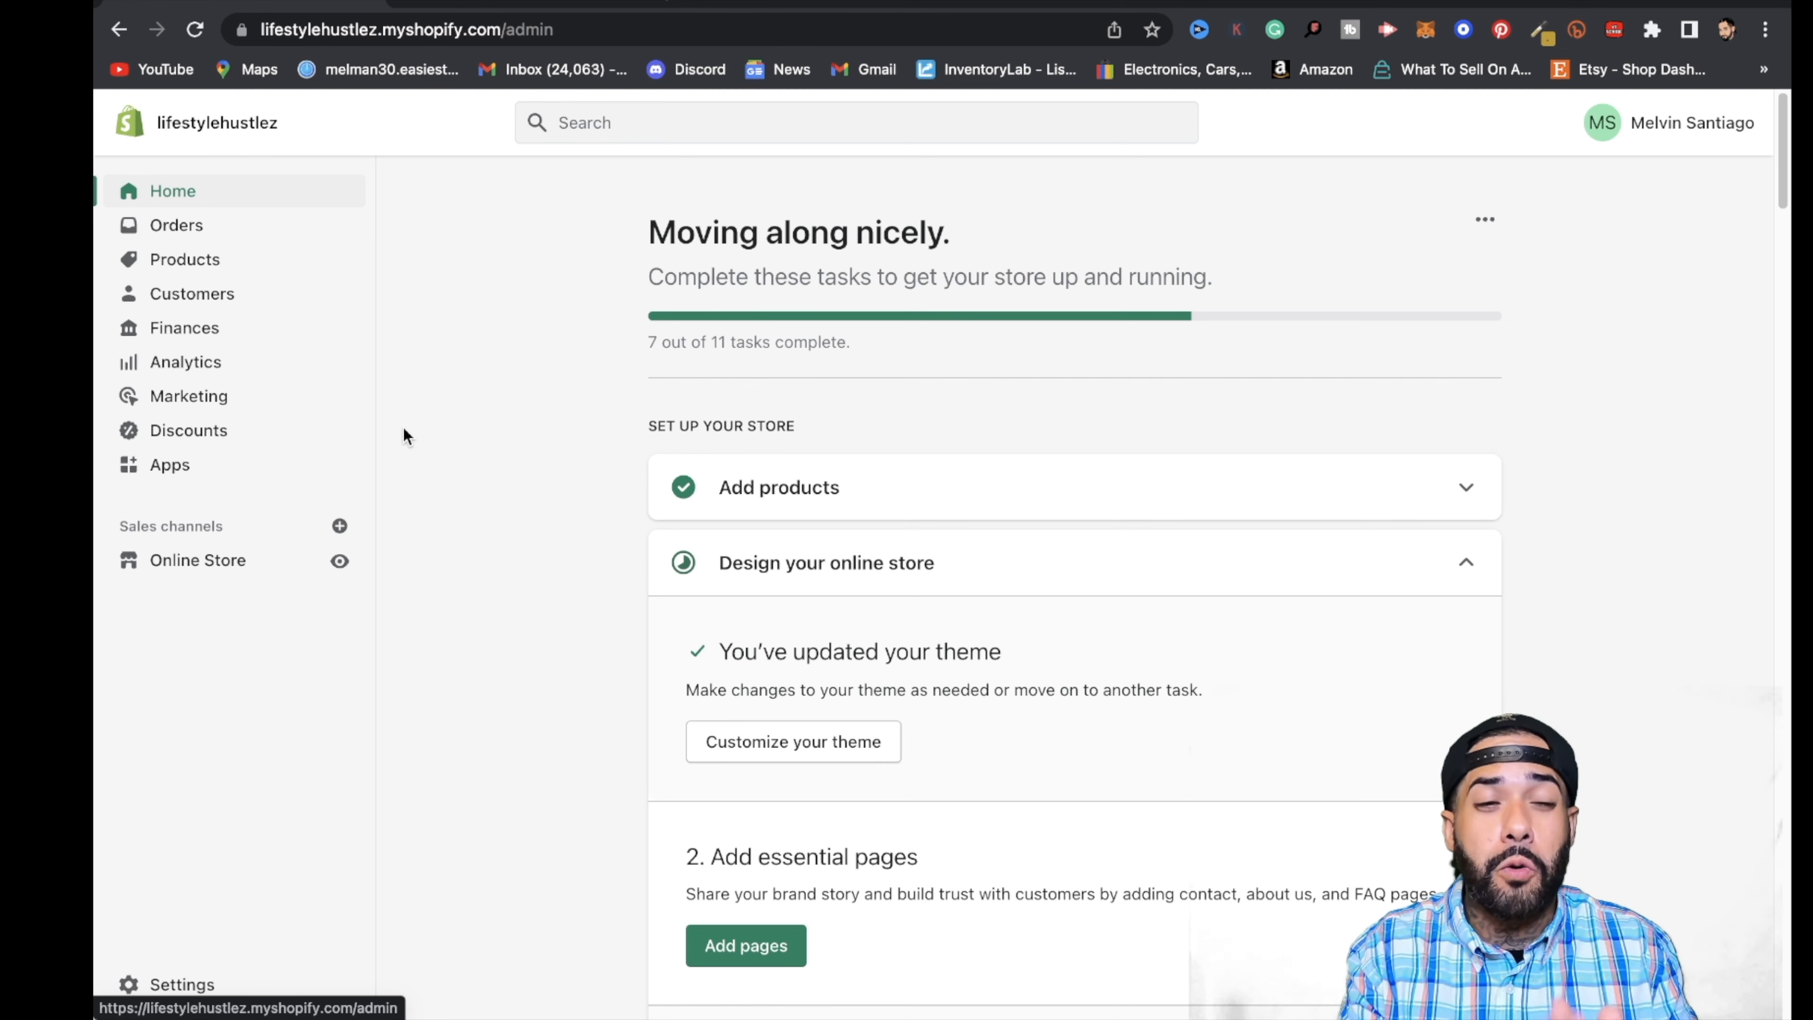
- Search the Shopify App Store for Printify from the store's Apps page and choose Printify: Print on Demand
click(171, 471)
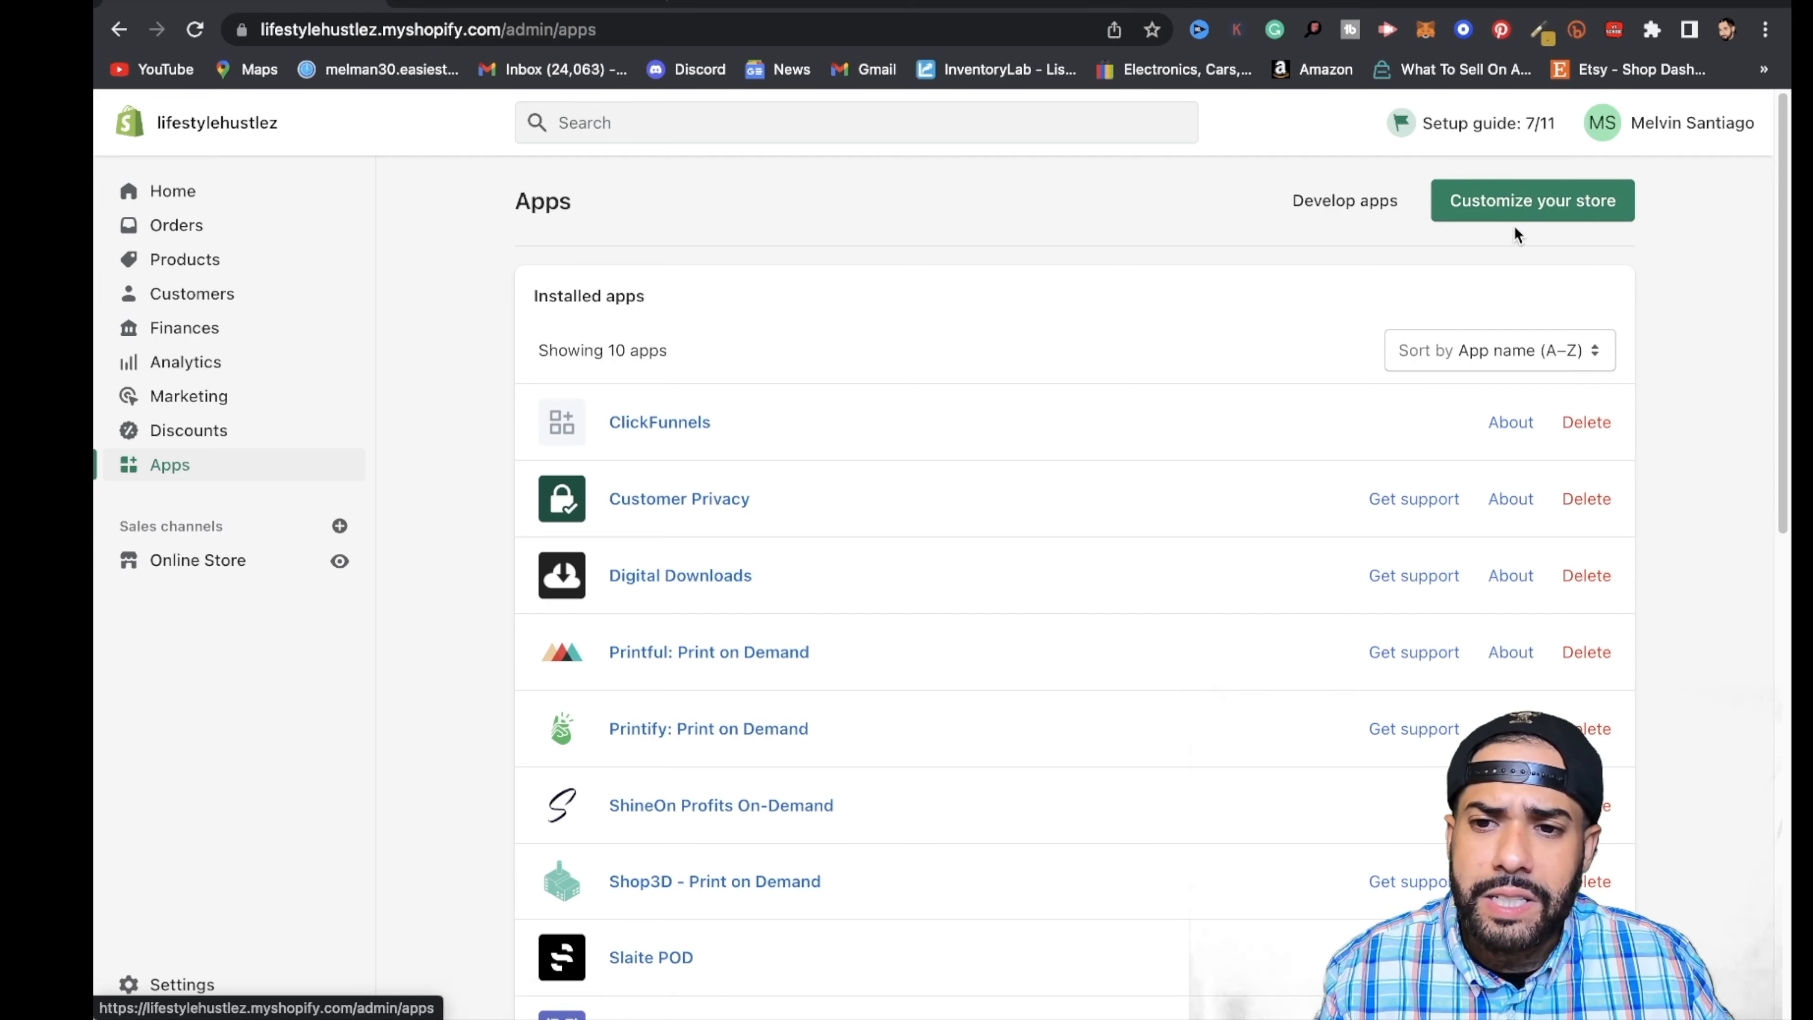
click(1530, 206)
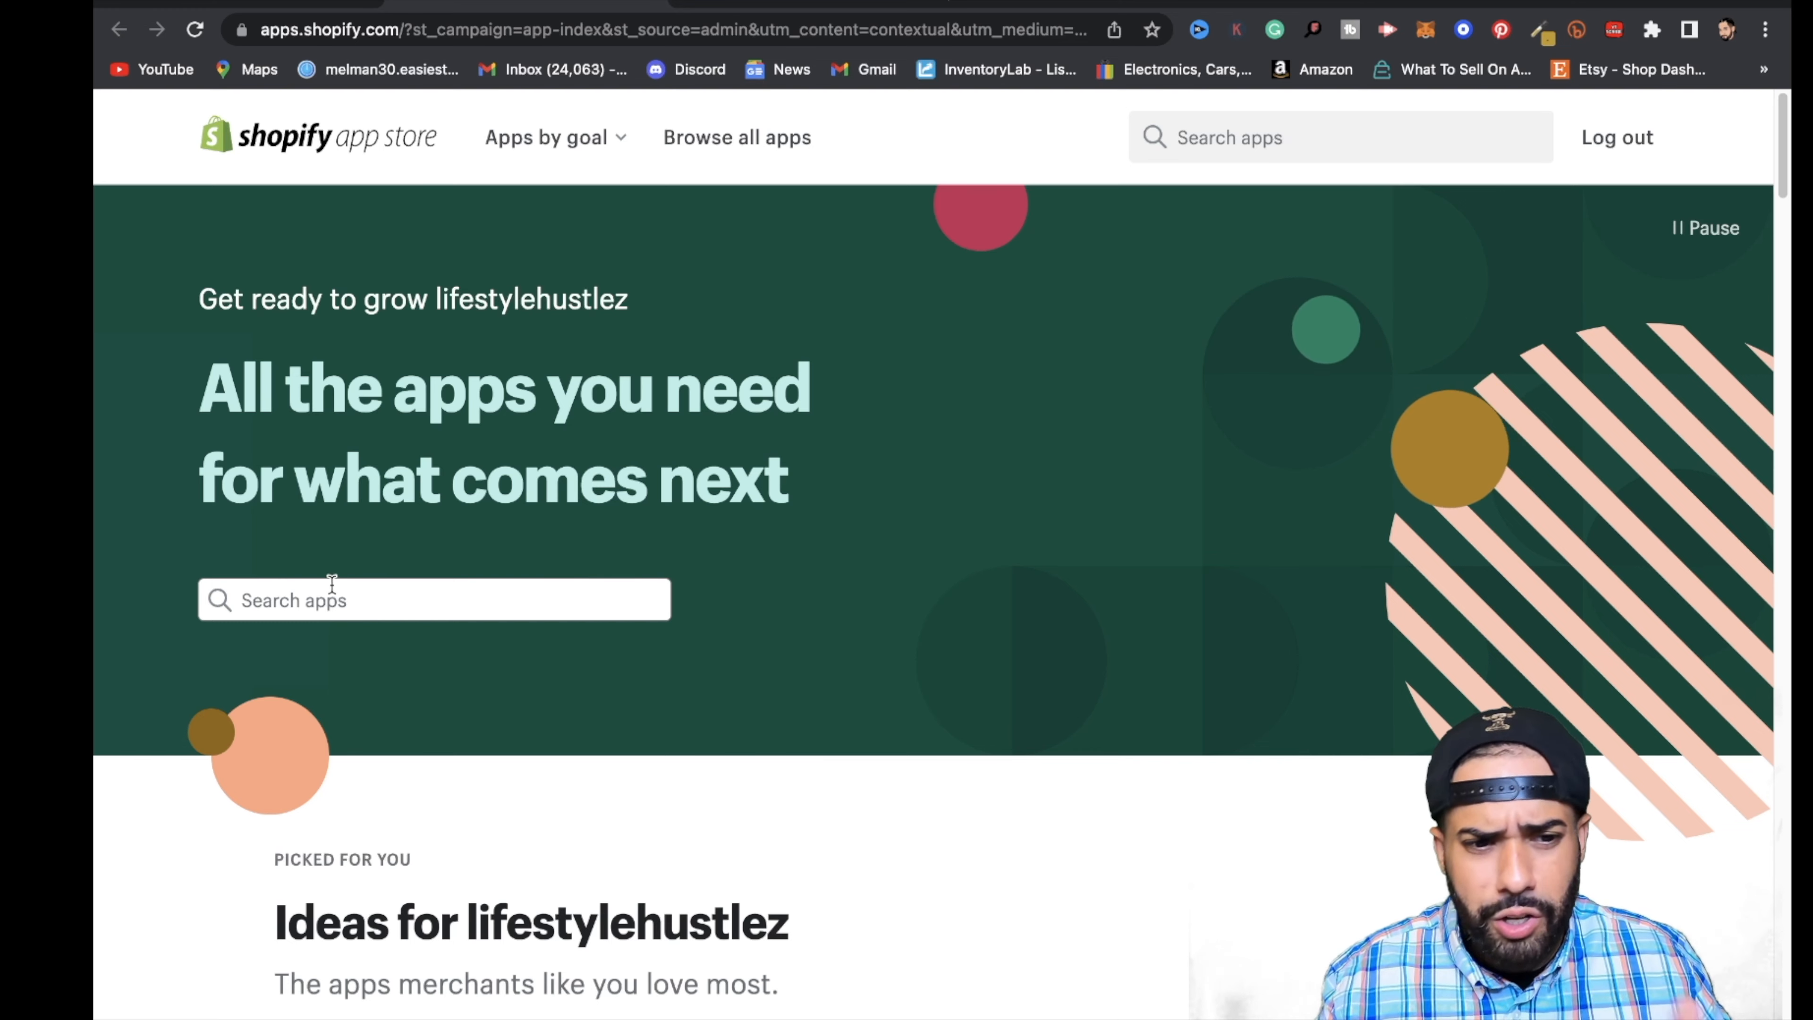
scroll(271, 614, down, 2)
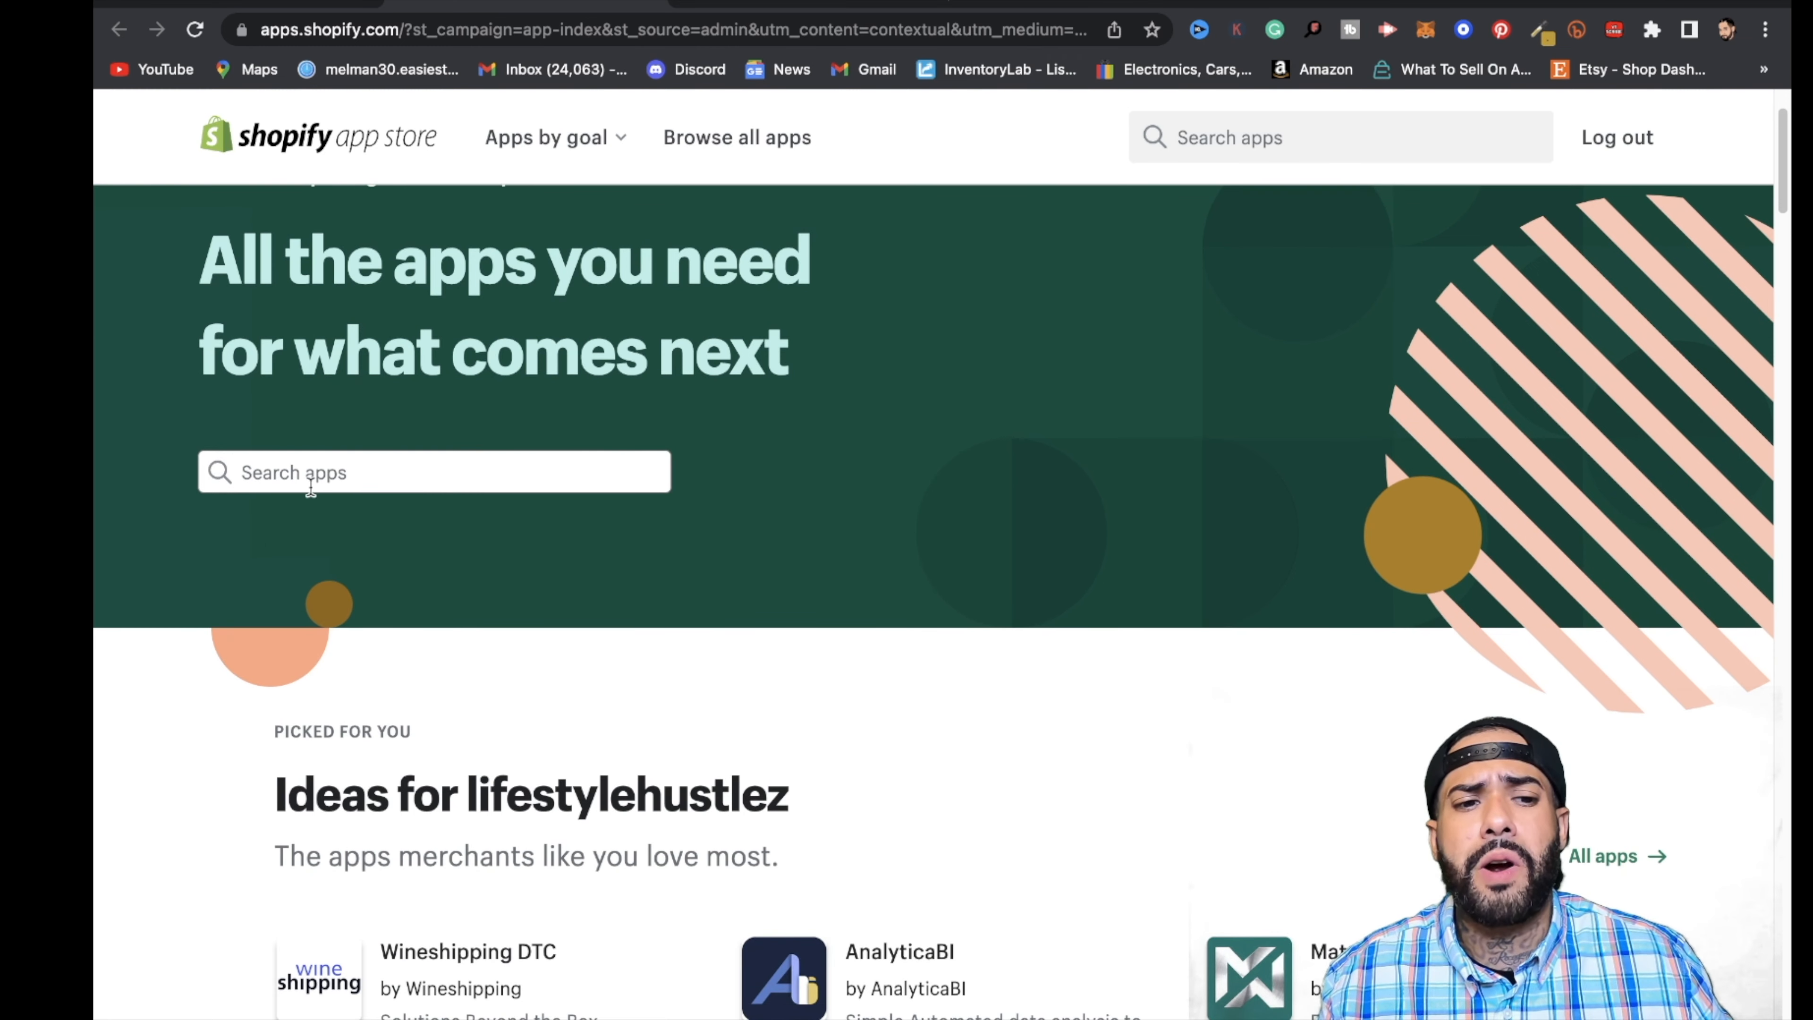
click(245, 475)
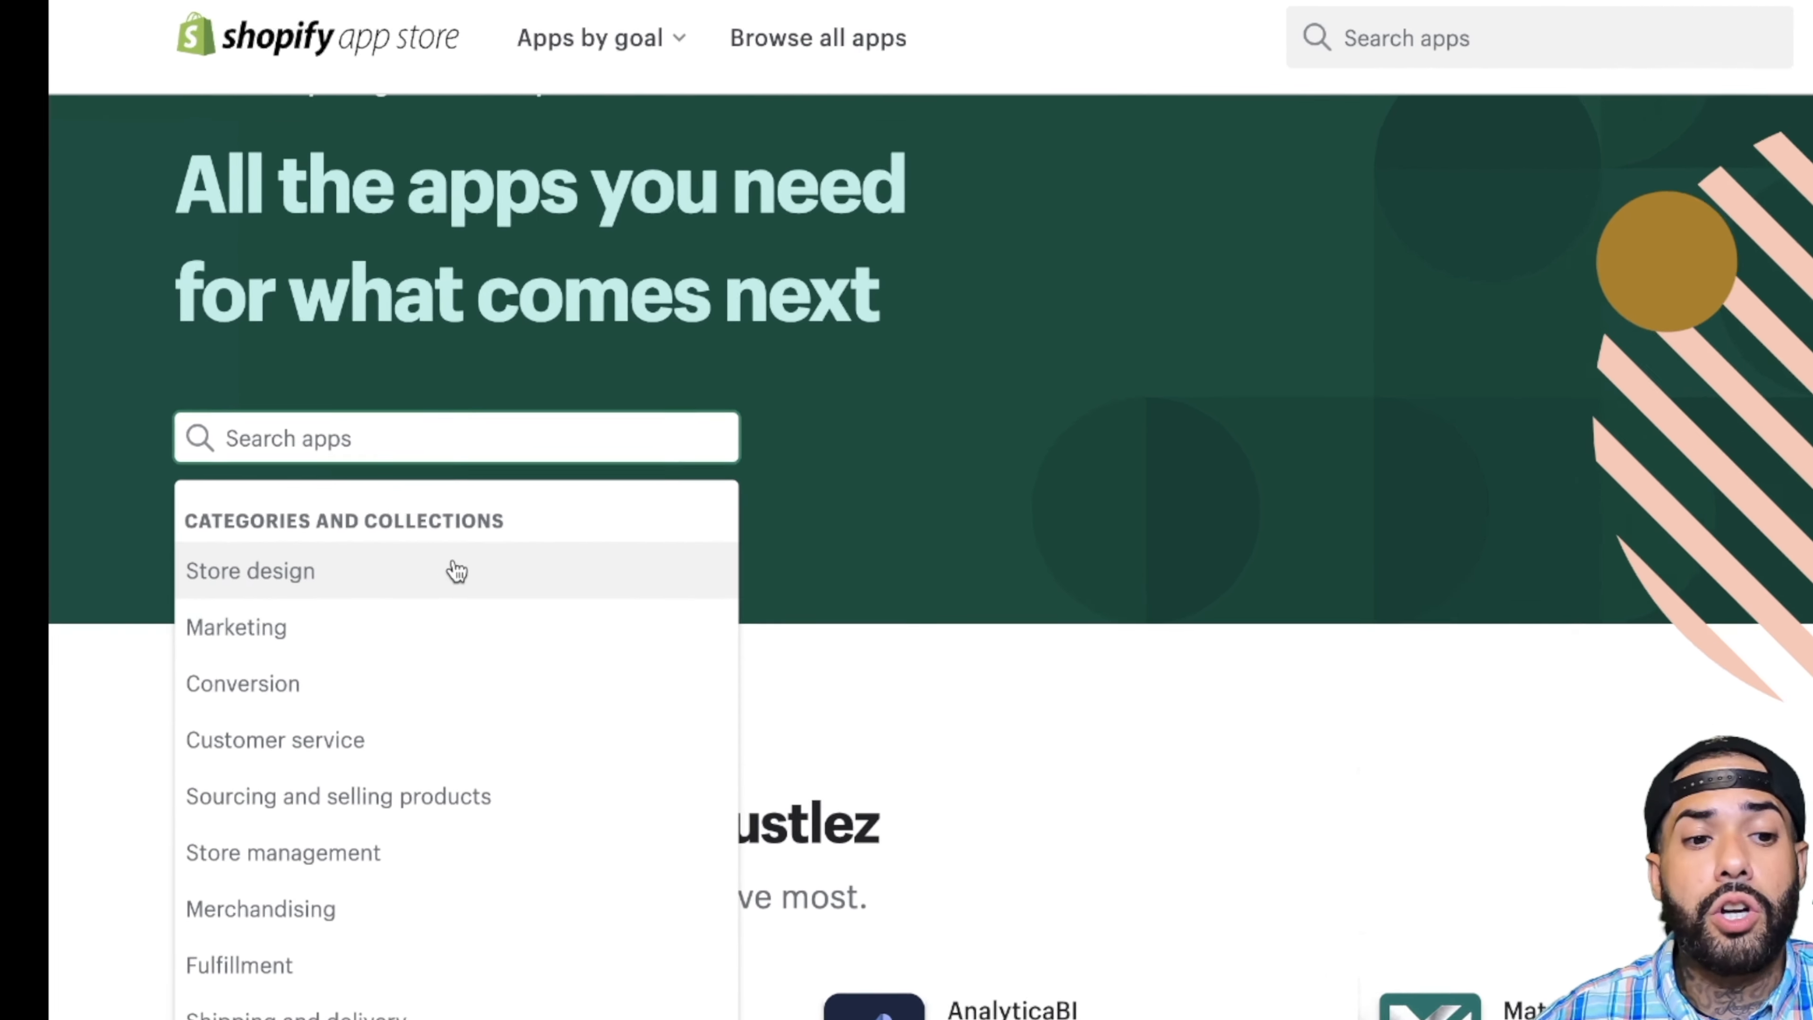
text(PRINT)
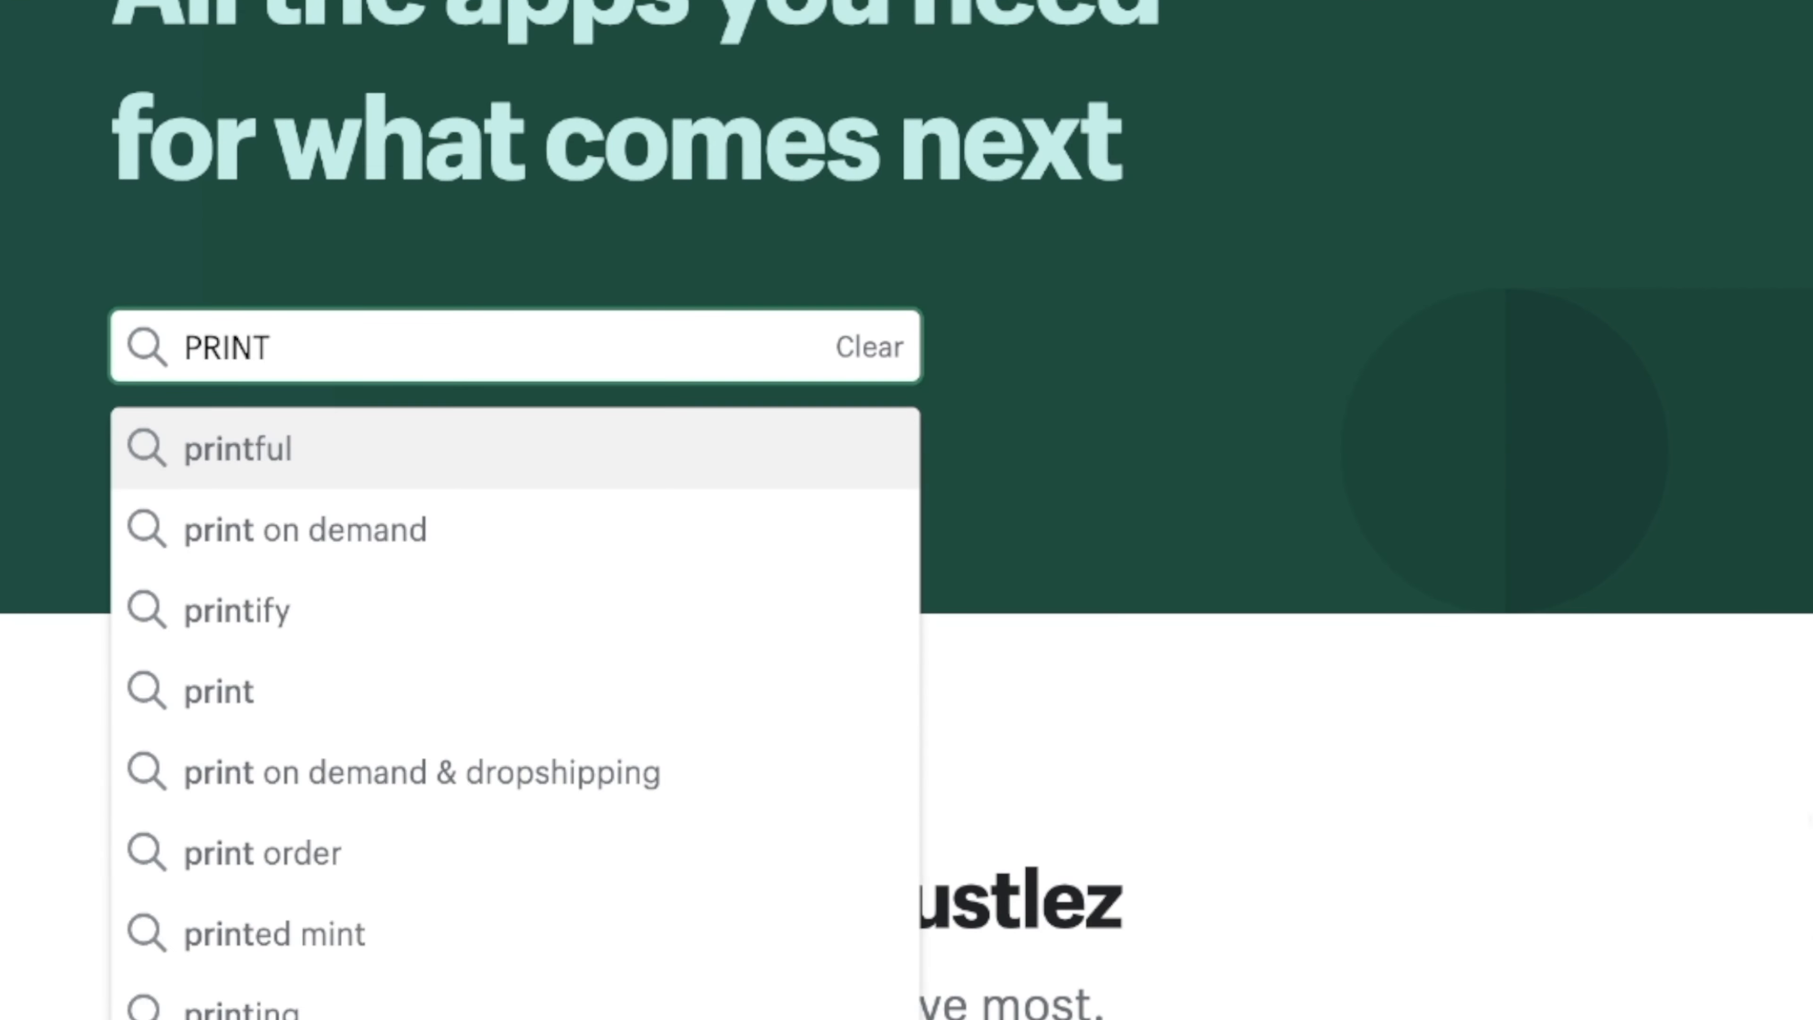
text(IF)
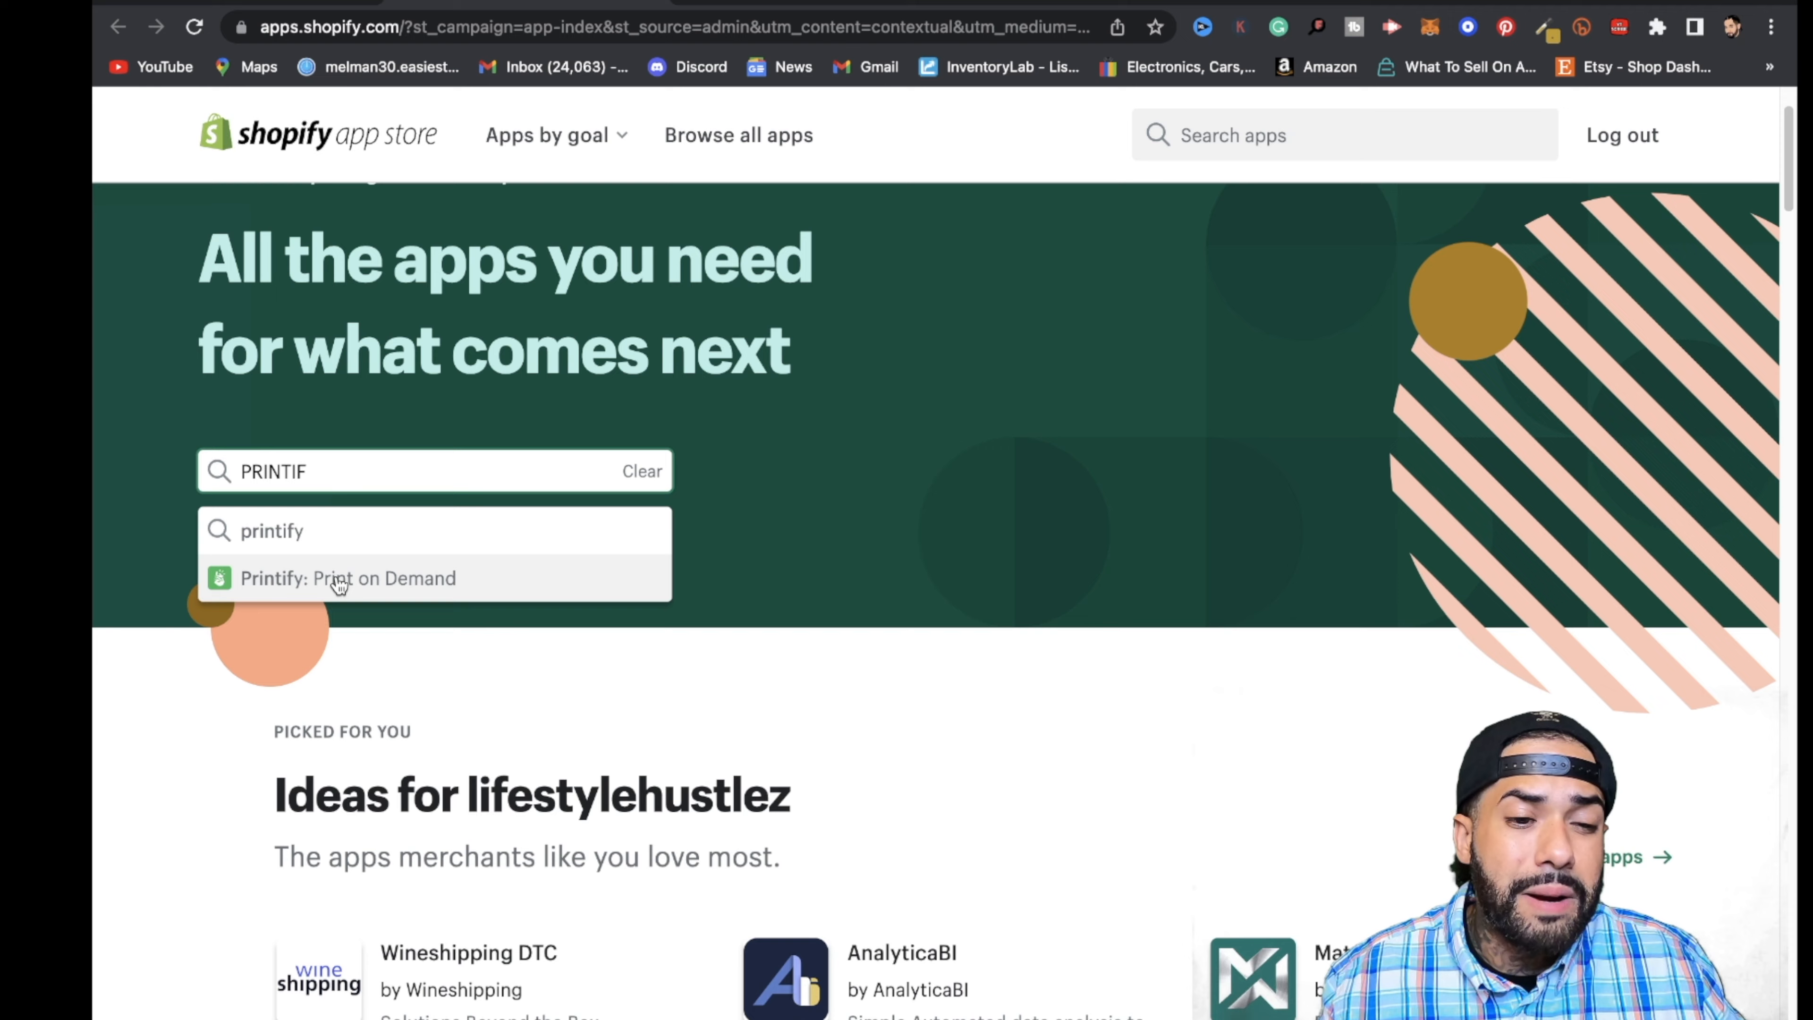
click(307, 537)
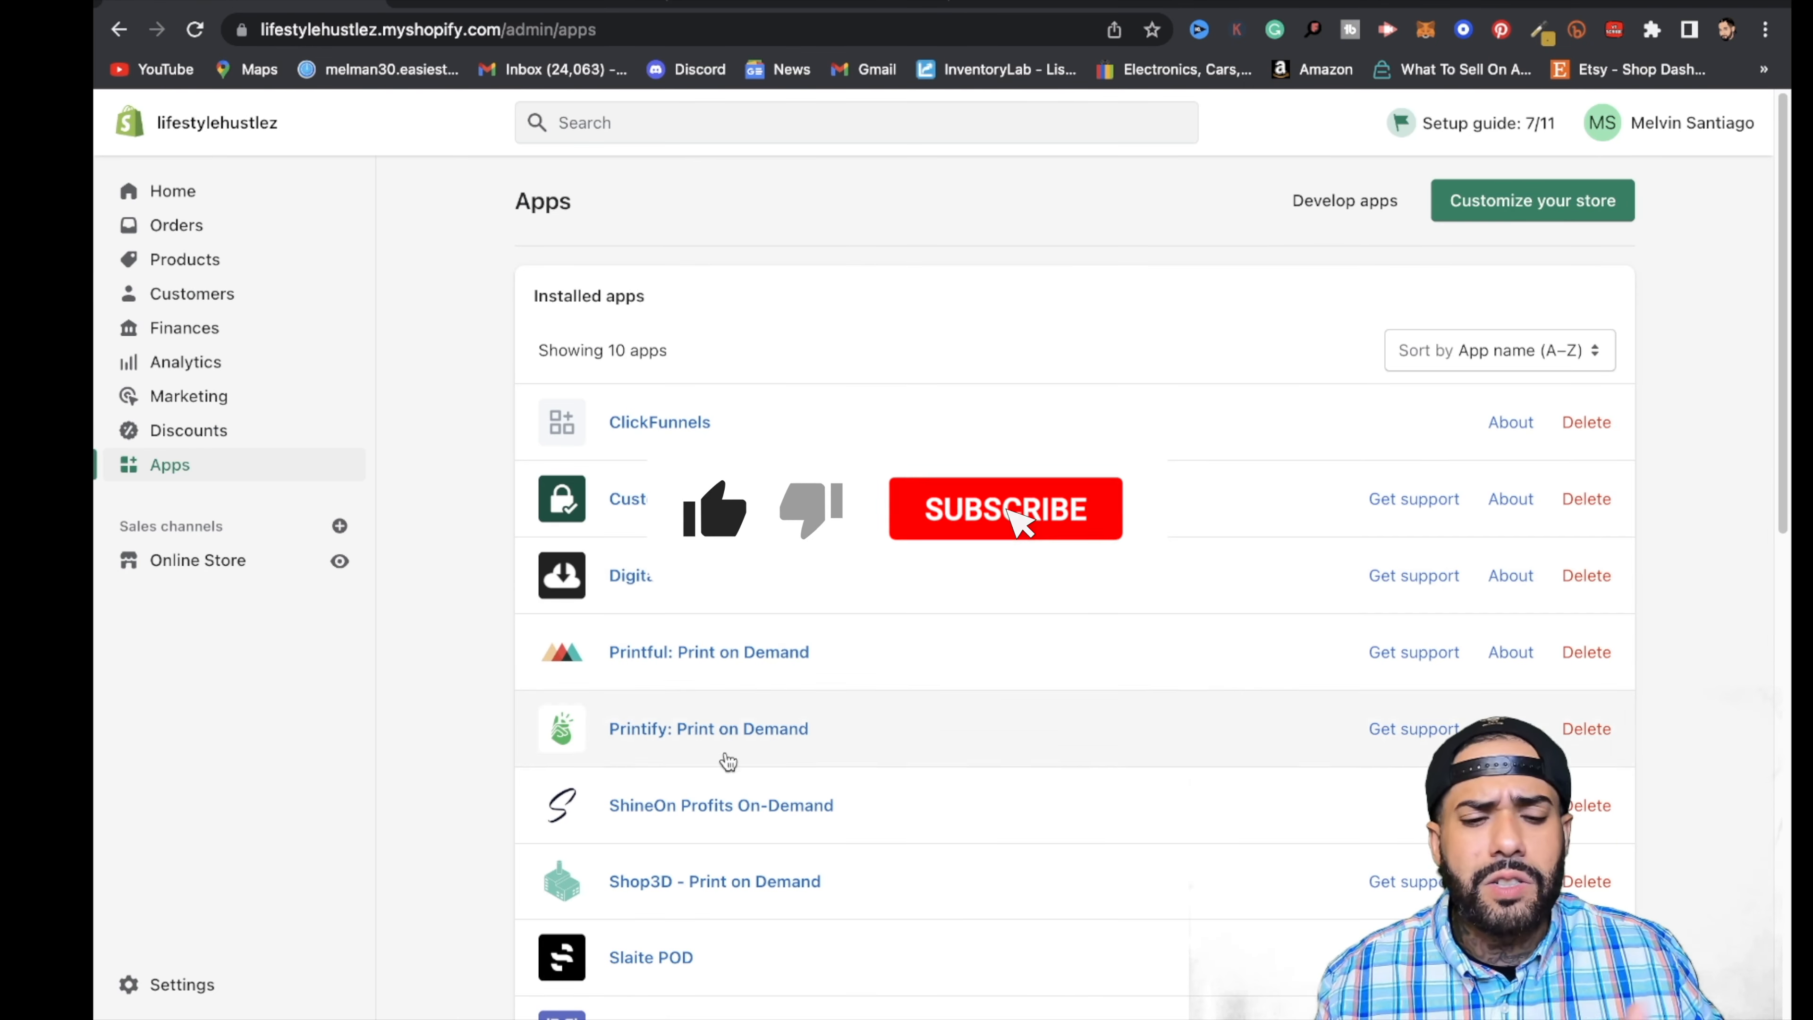
- Open the installed Printify app and go to Men's High Top Sneakers in the men's shoes catalog
scroll(728, 762, down, 2)
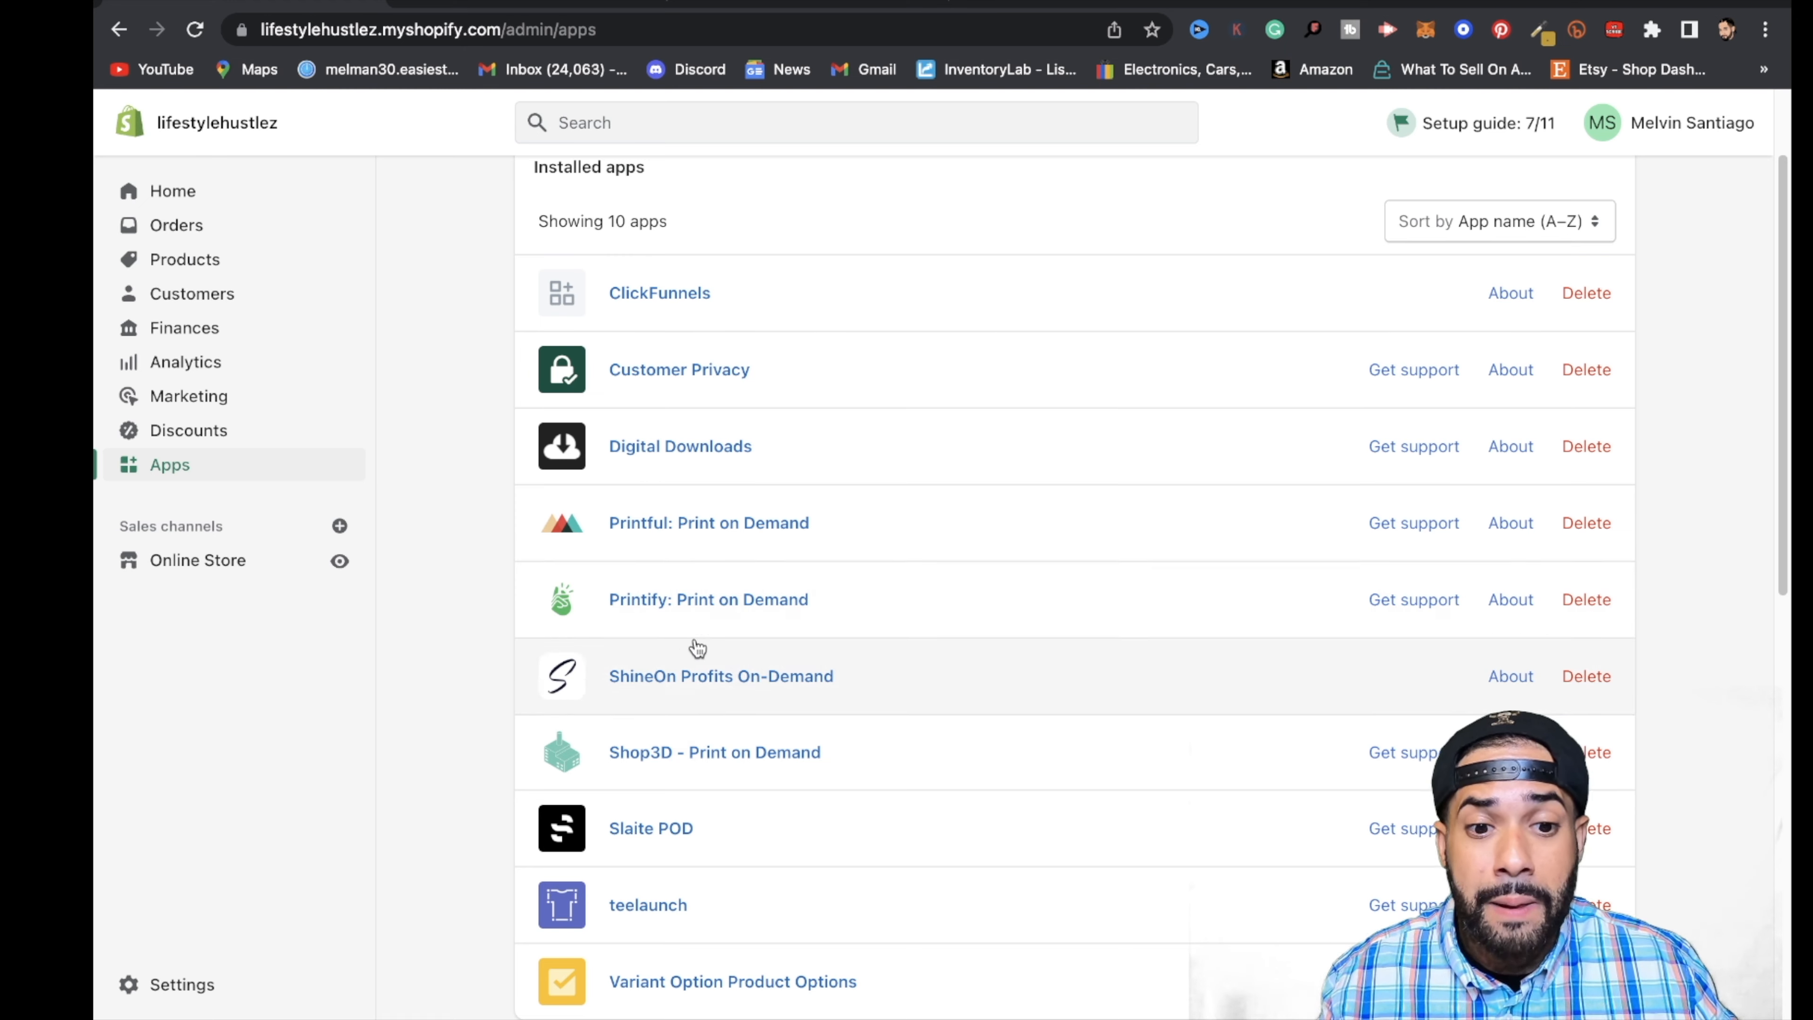
click(682, 605)
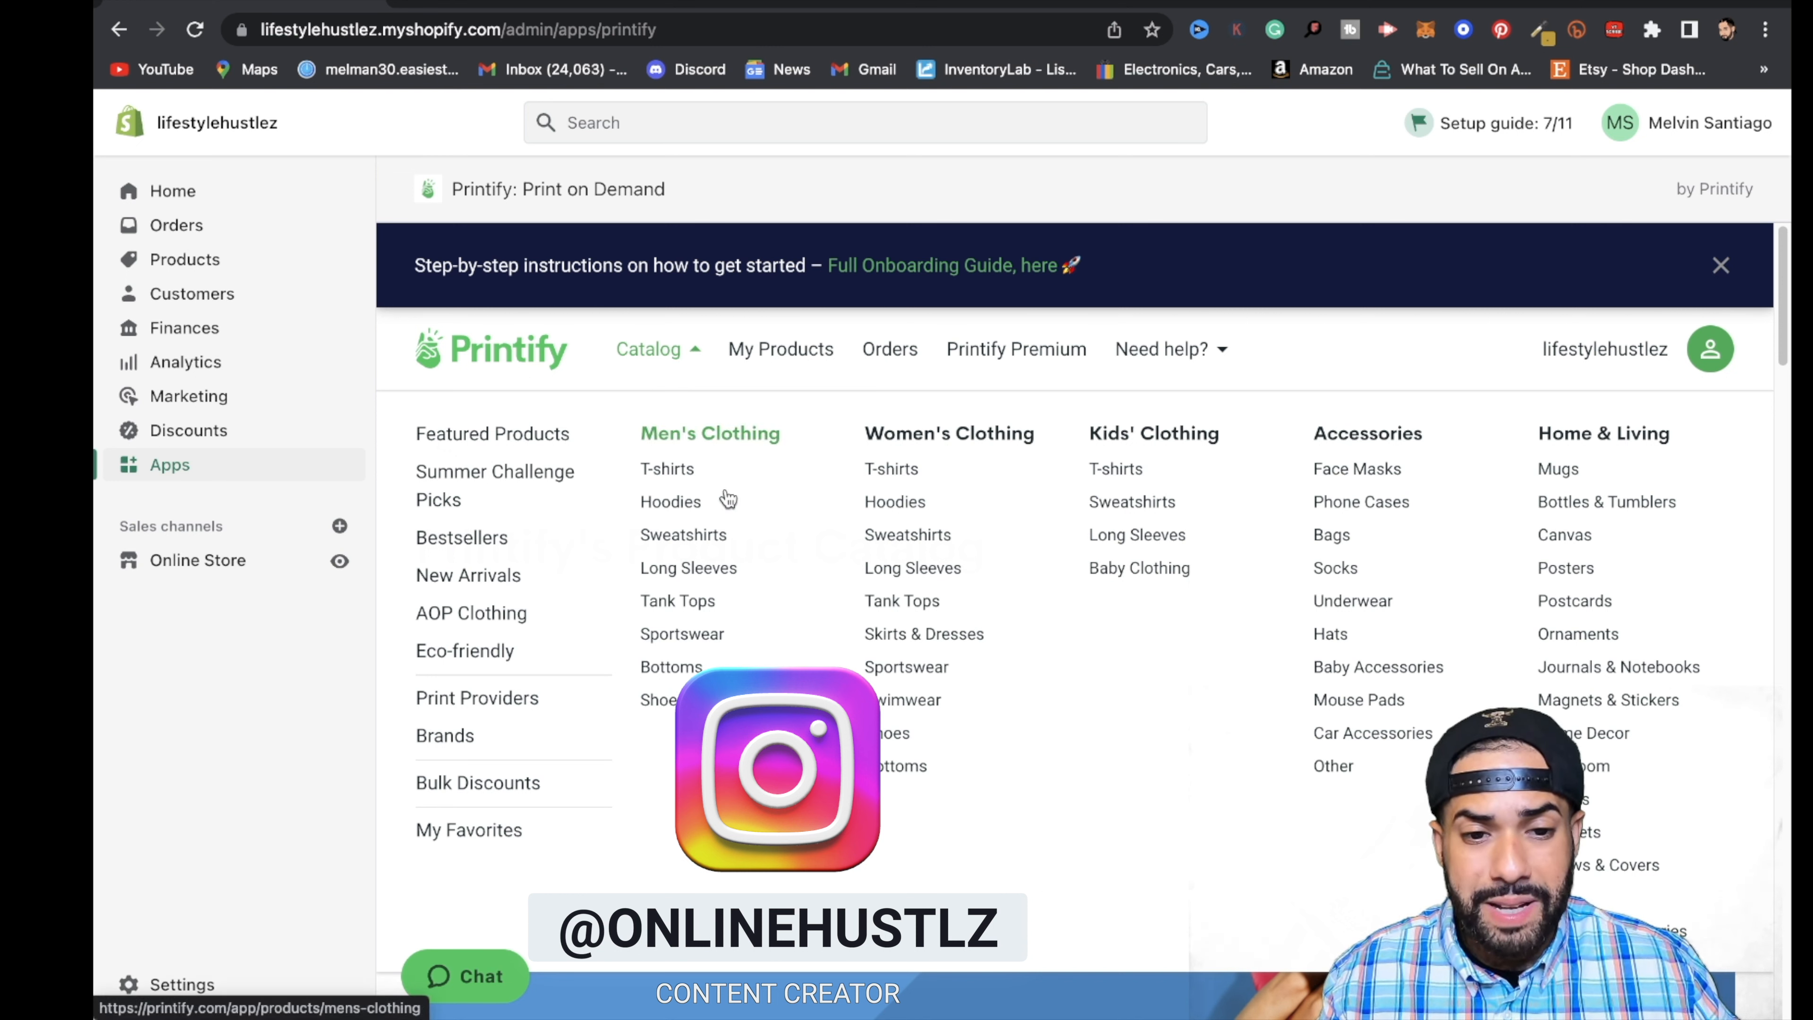
click(660, 701)
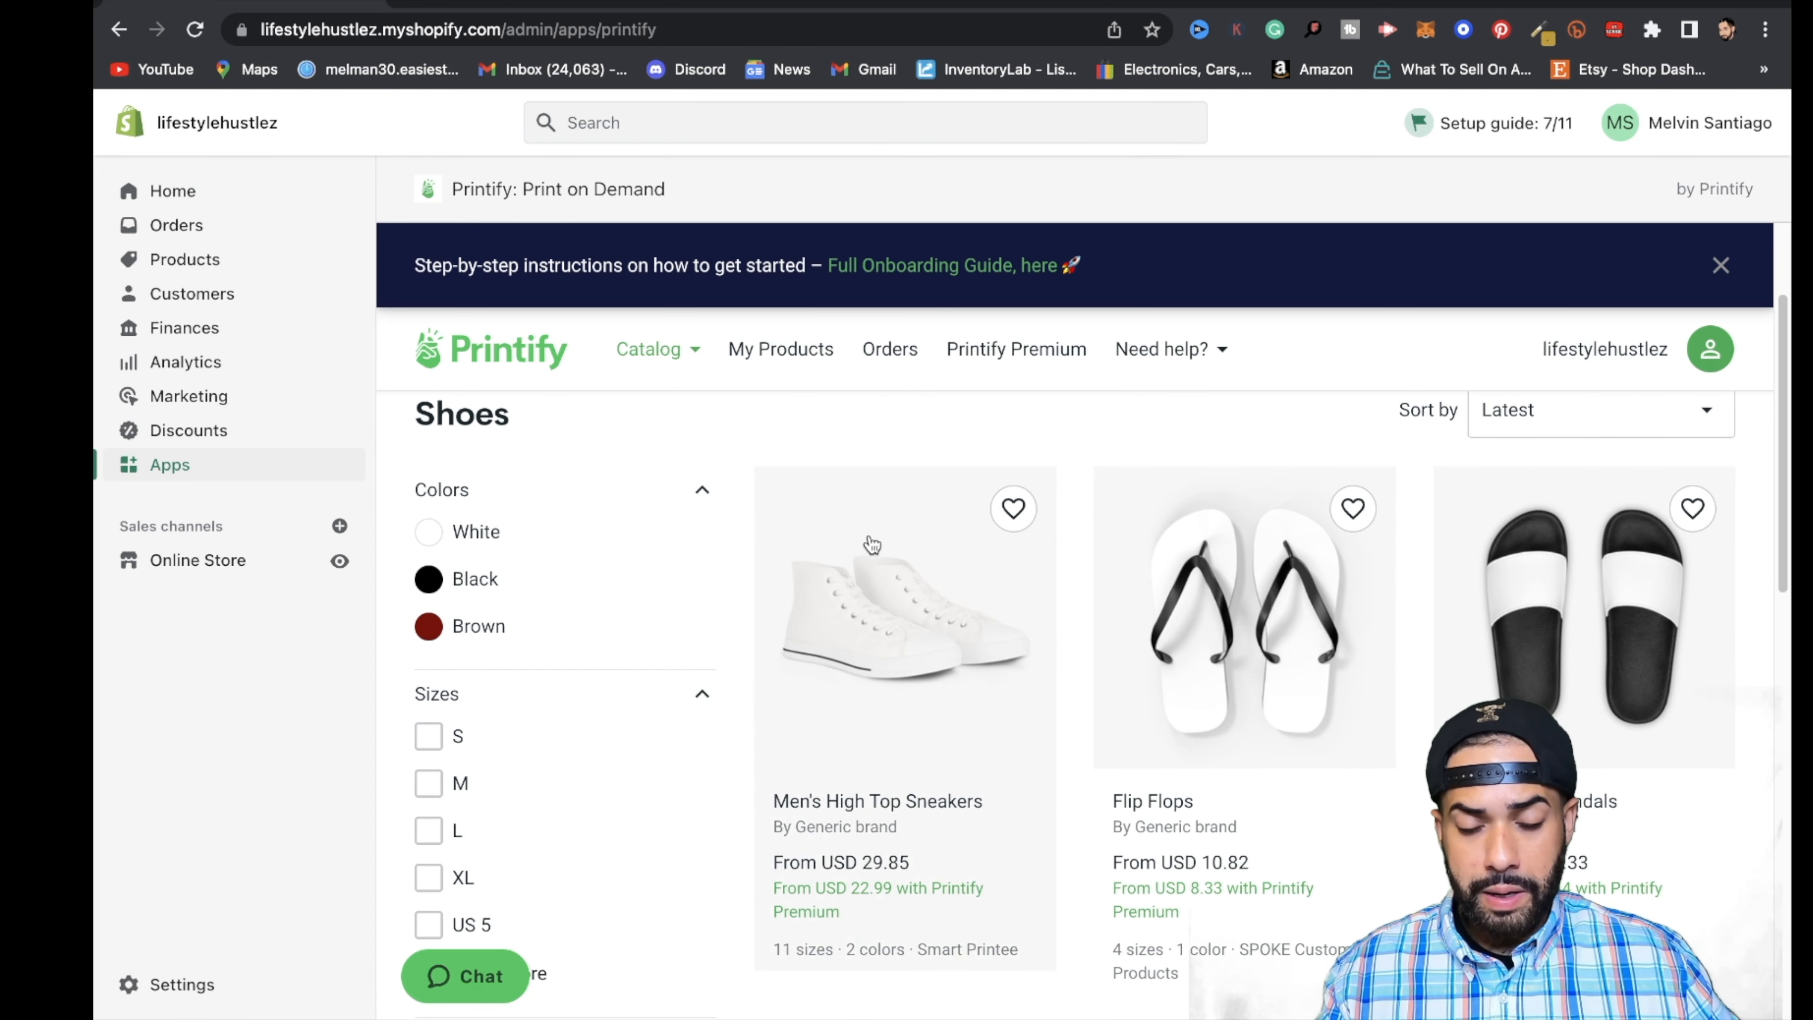
scroll(742, 685, down, 3)
scroll(778, 686, down, 2)
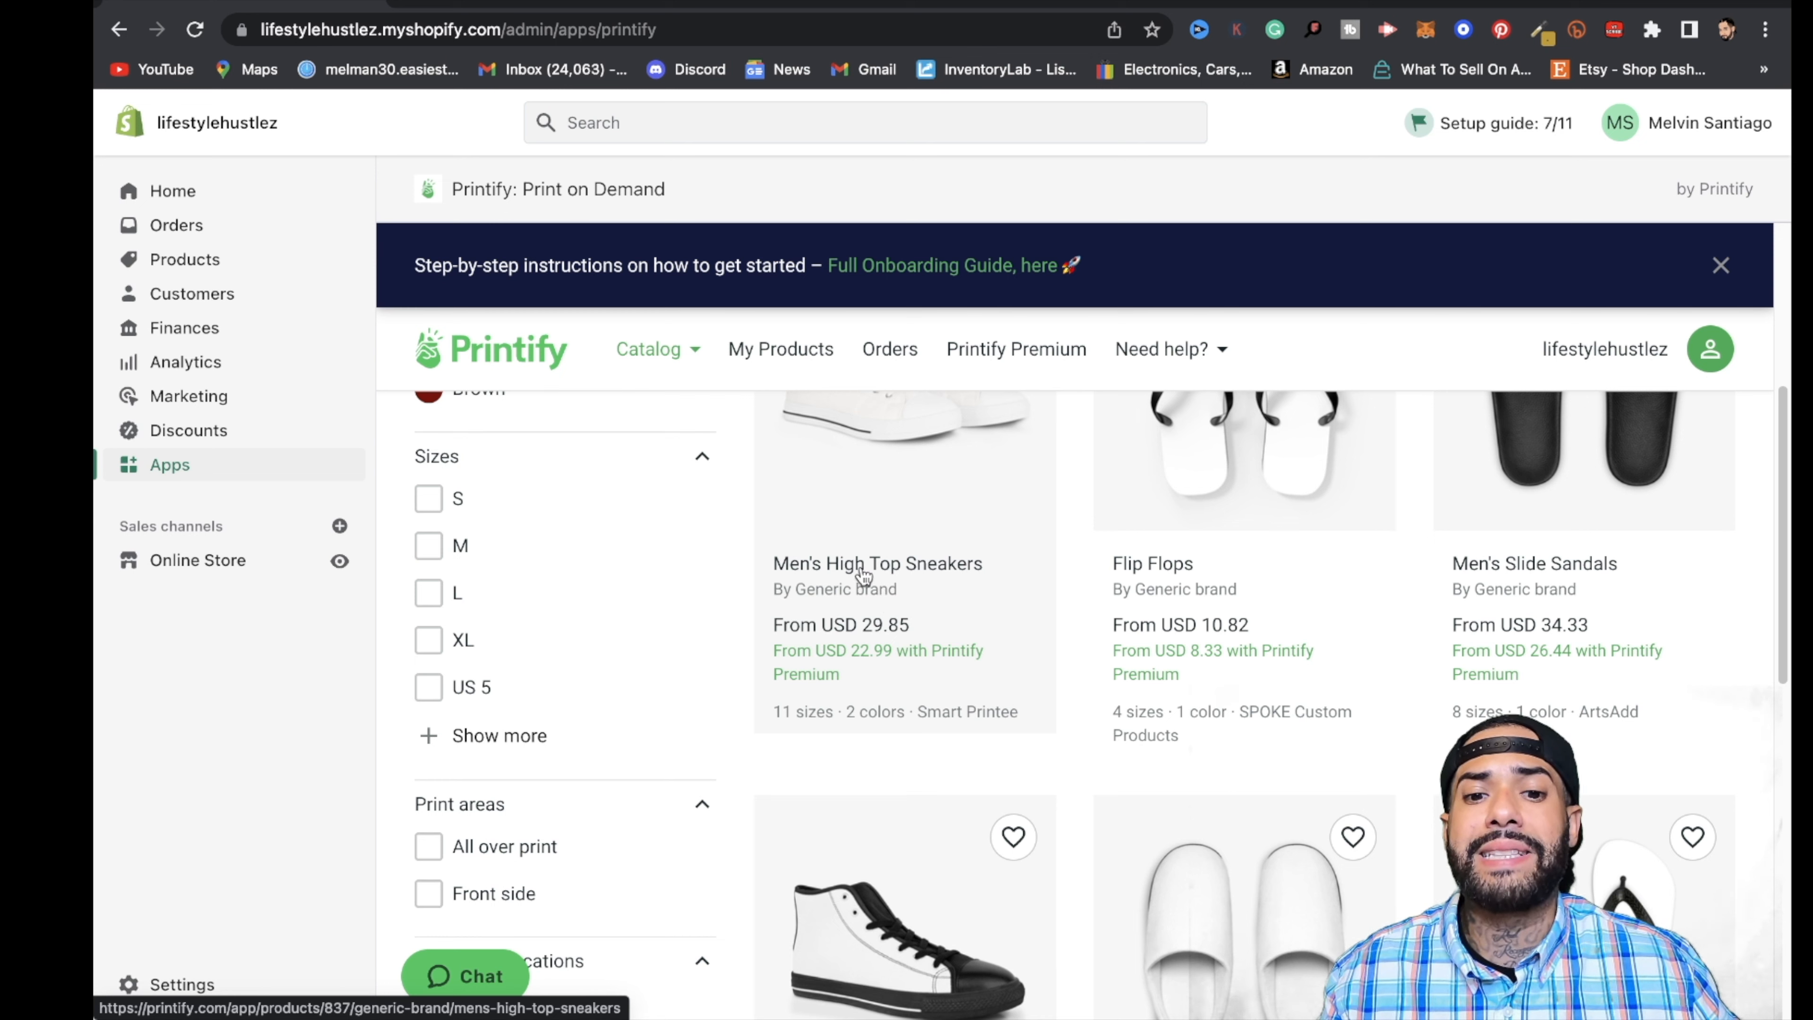
click(889, 560)
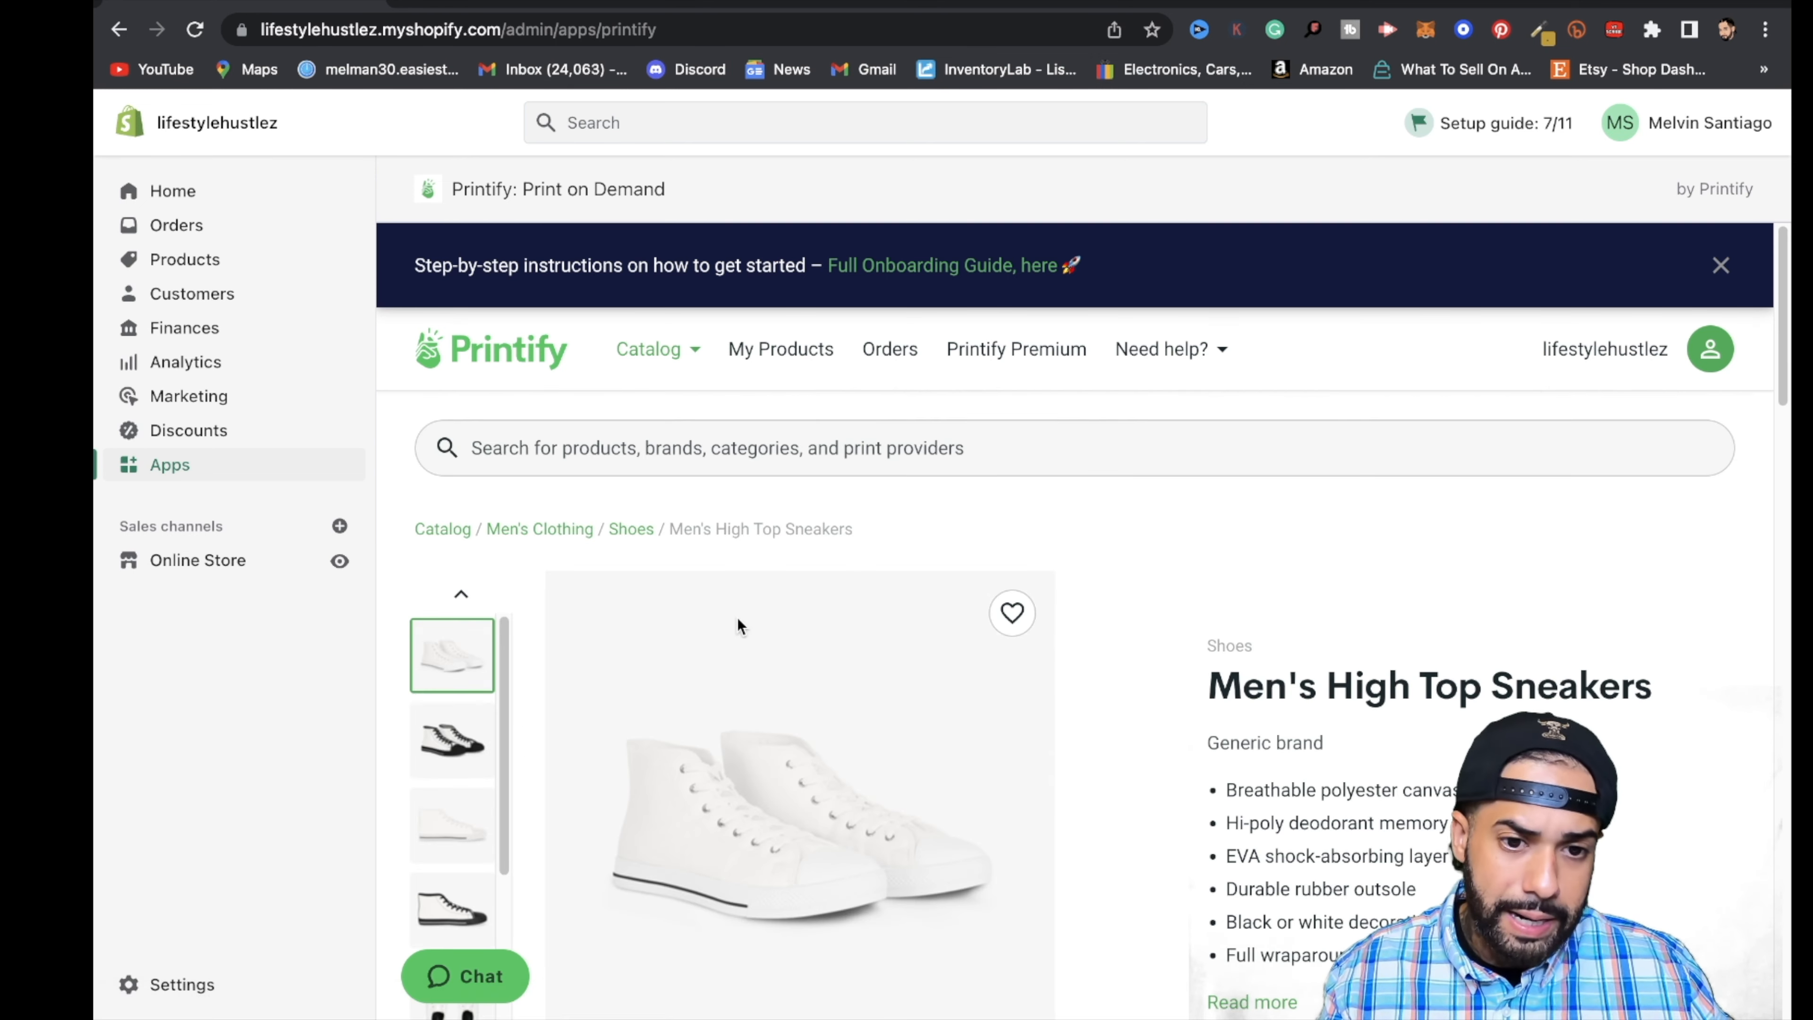
- Start designing the Men's High Top Sneakers with Smart Printee as the print provider
scroll(746, 650, down, 2)
scroll(1111, 707, down, 1)
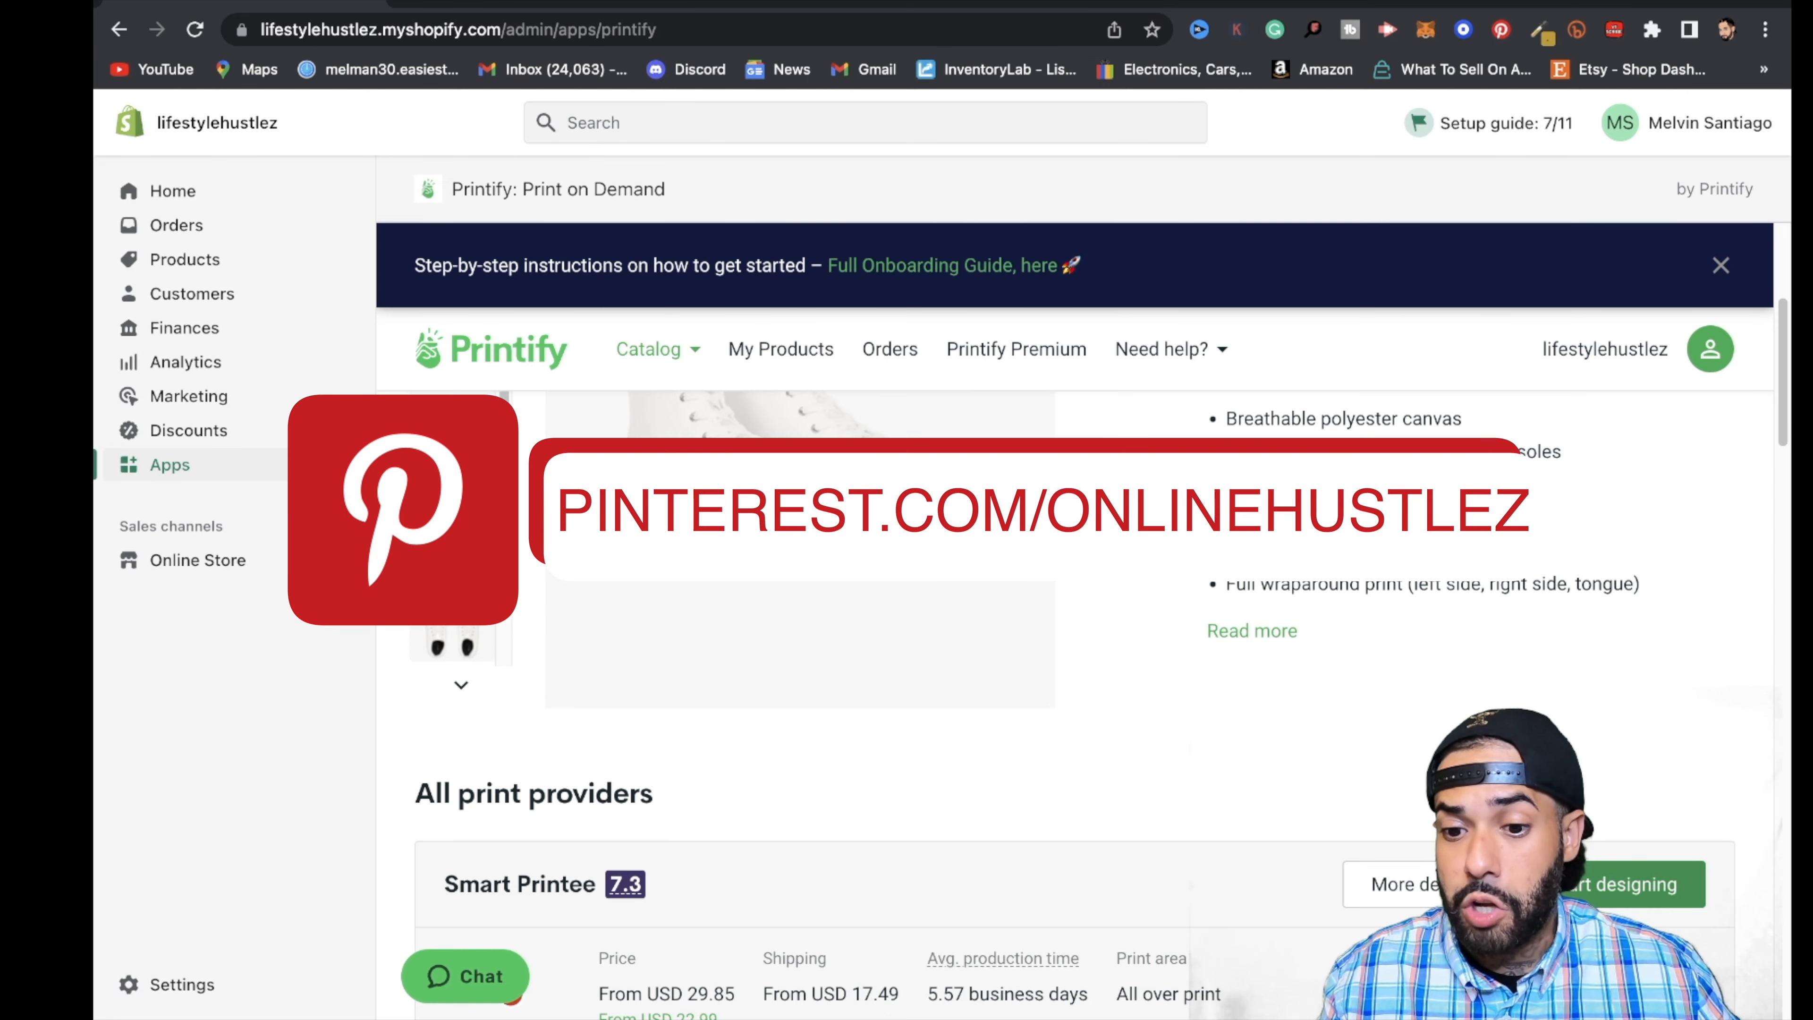
scroll(1285, 589, up, 1)
scroll(1285, 589, down, 4)
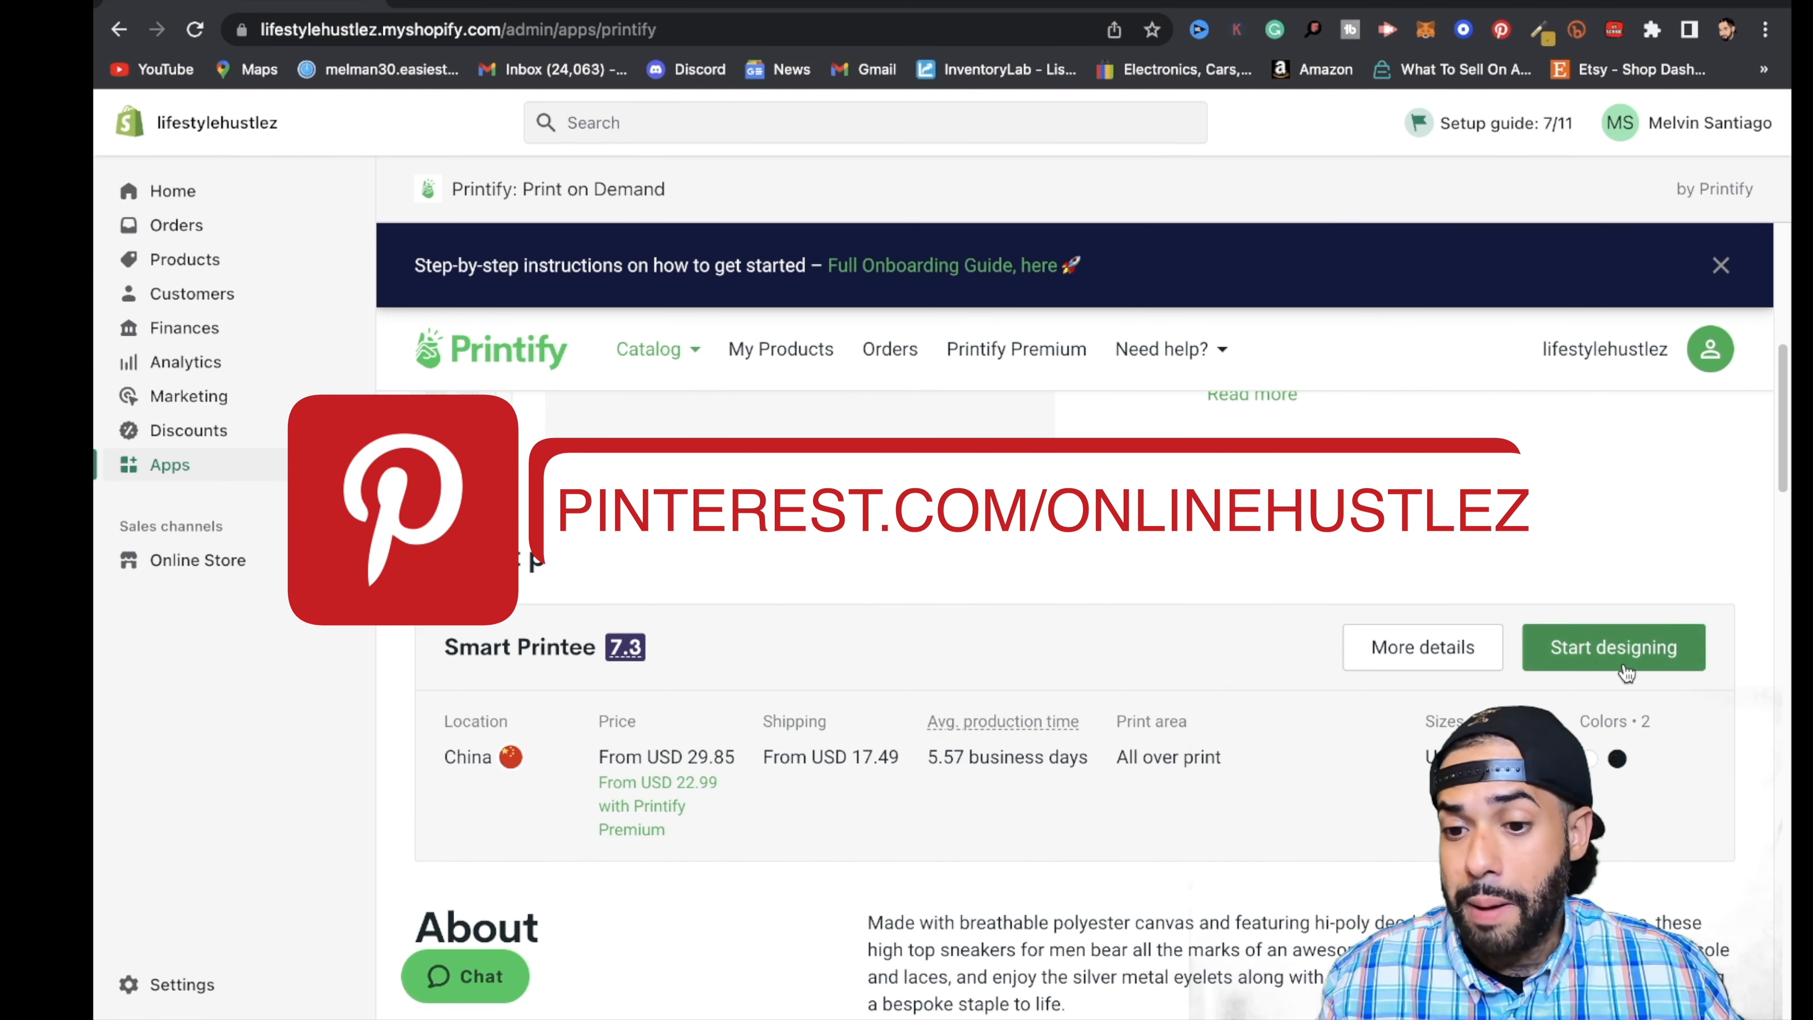
click(1605, 647)
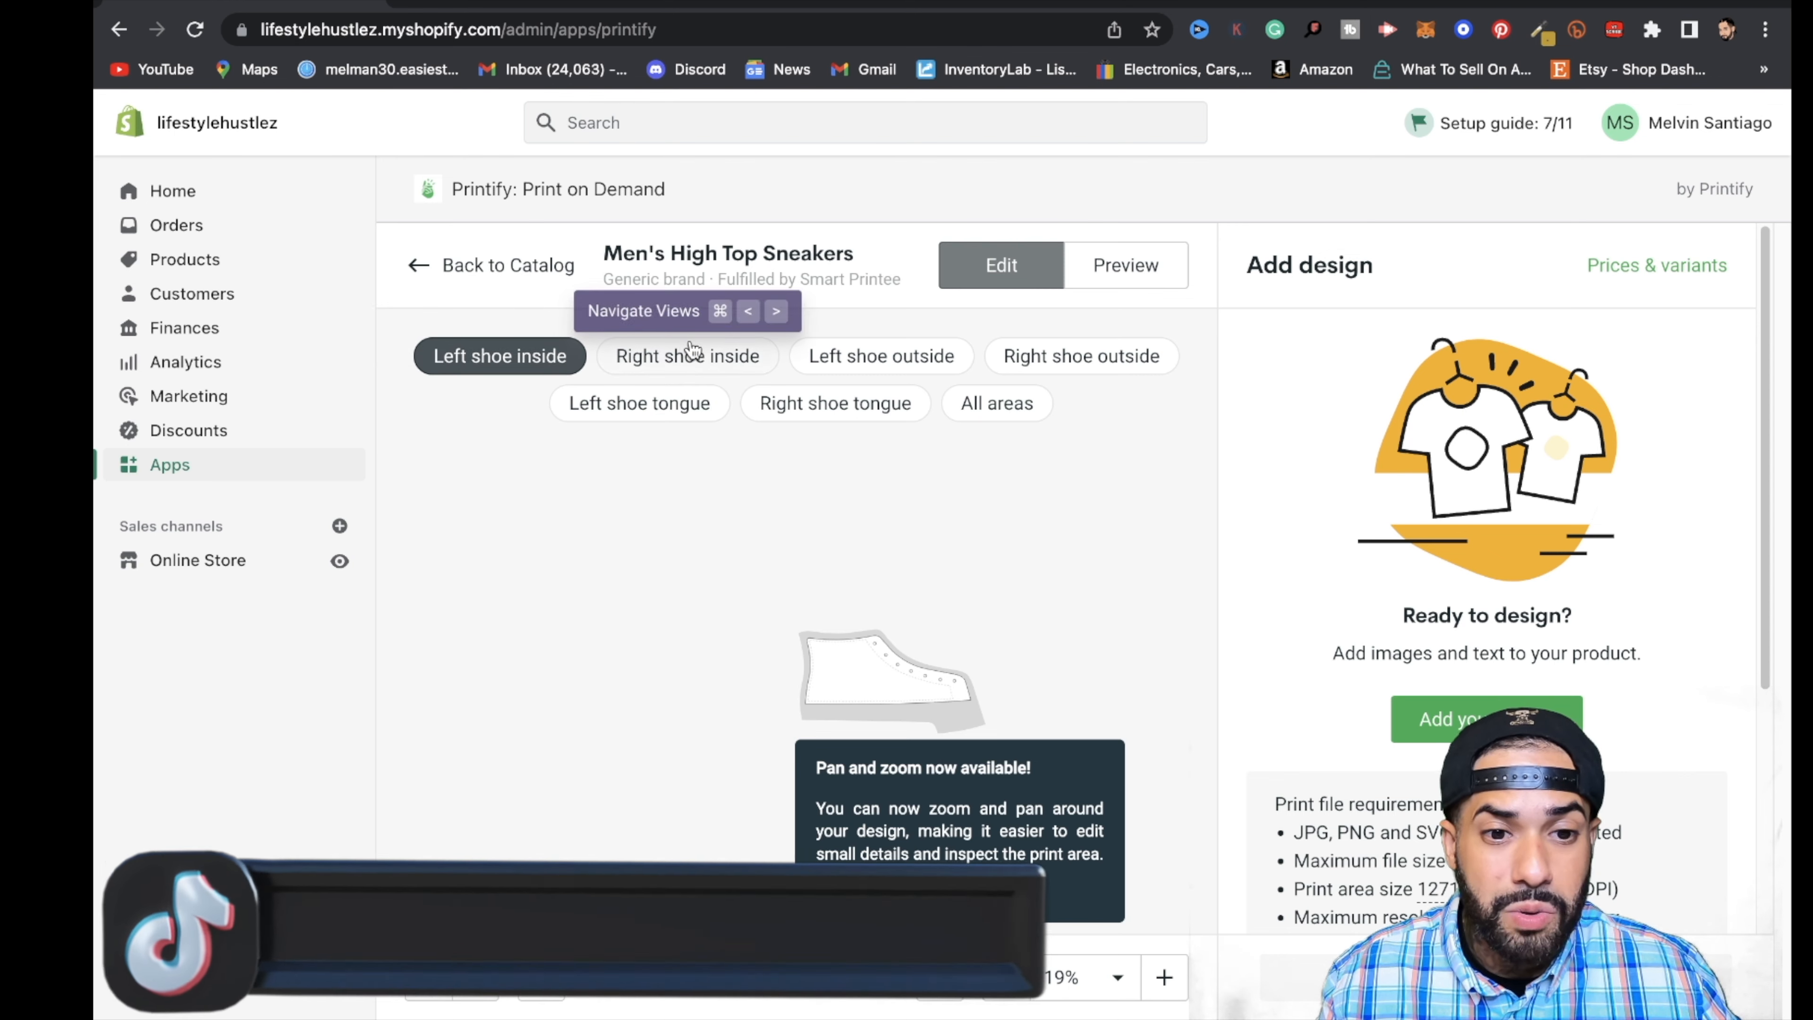
- Show all print areas of the sneakers in the design editor and inspect their layout
click(999, 418)
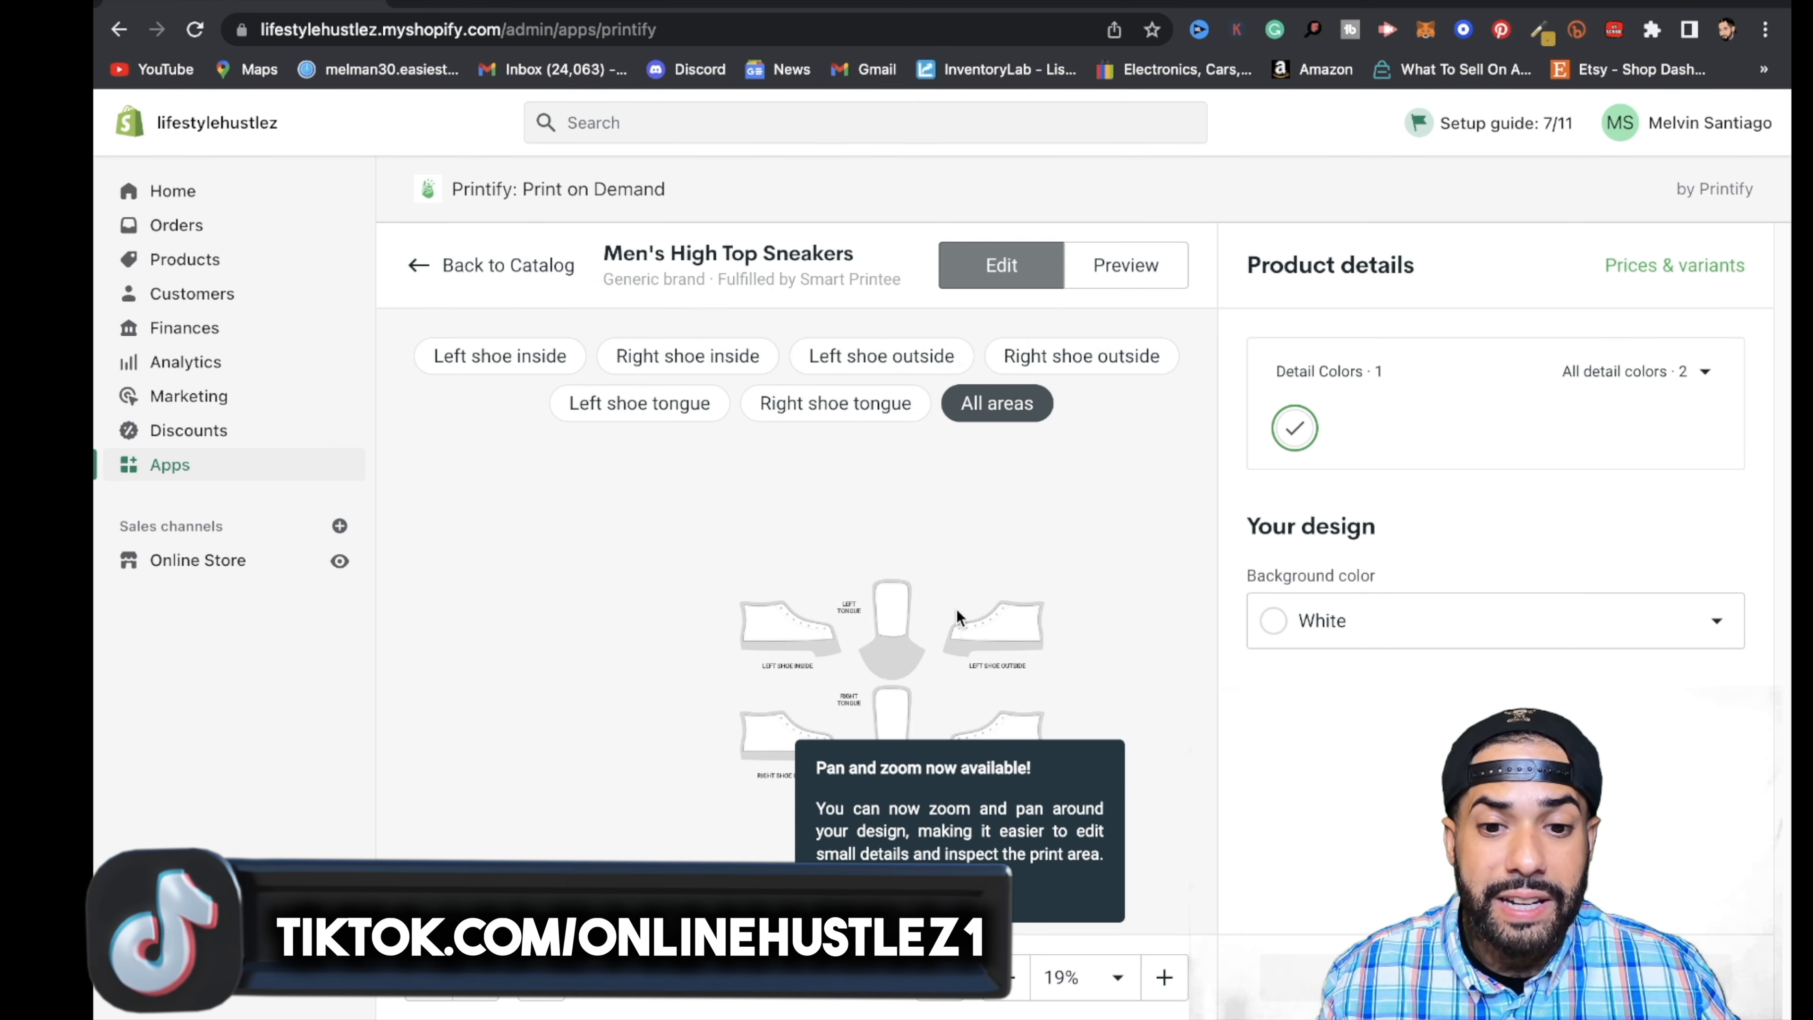
scroll(956, 609, up, 5)
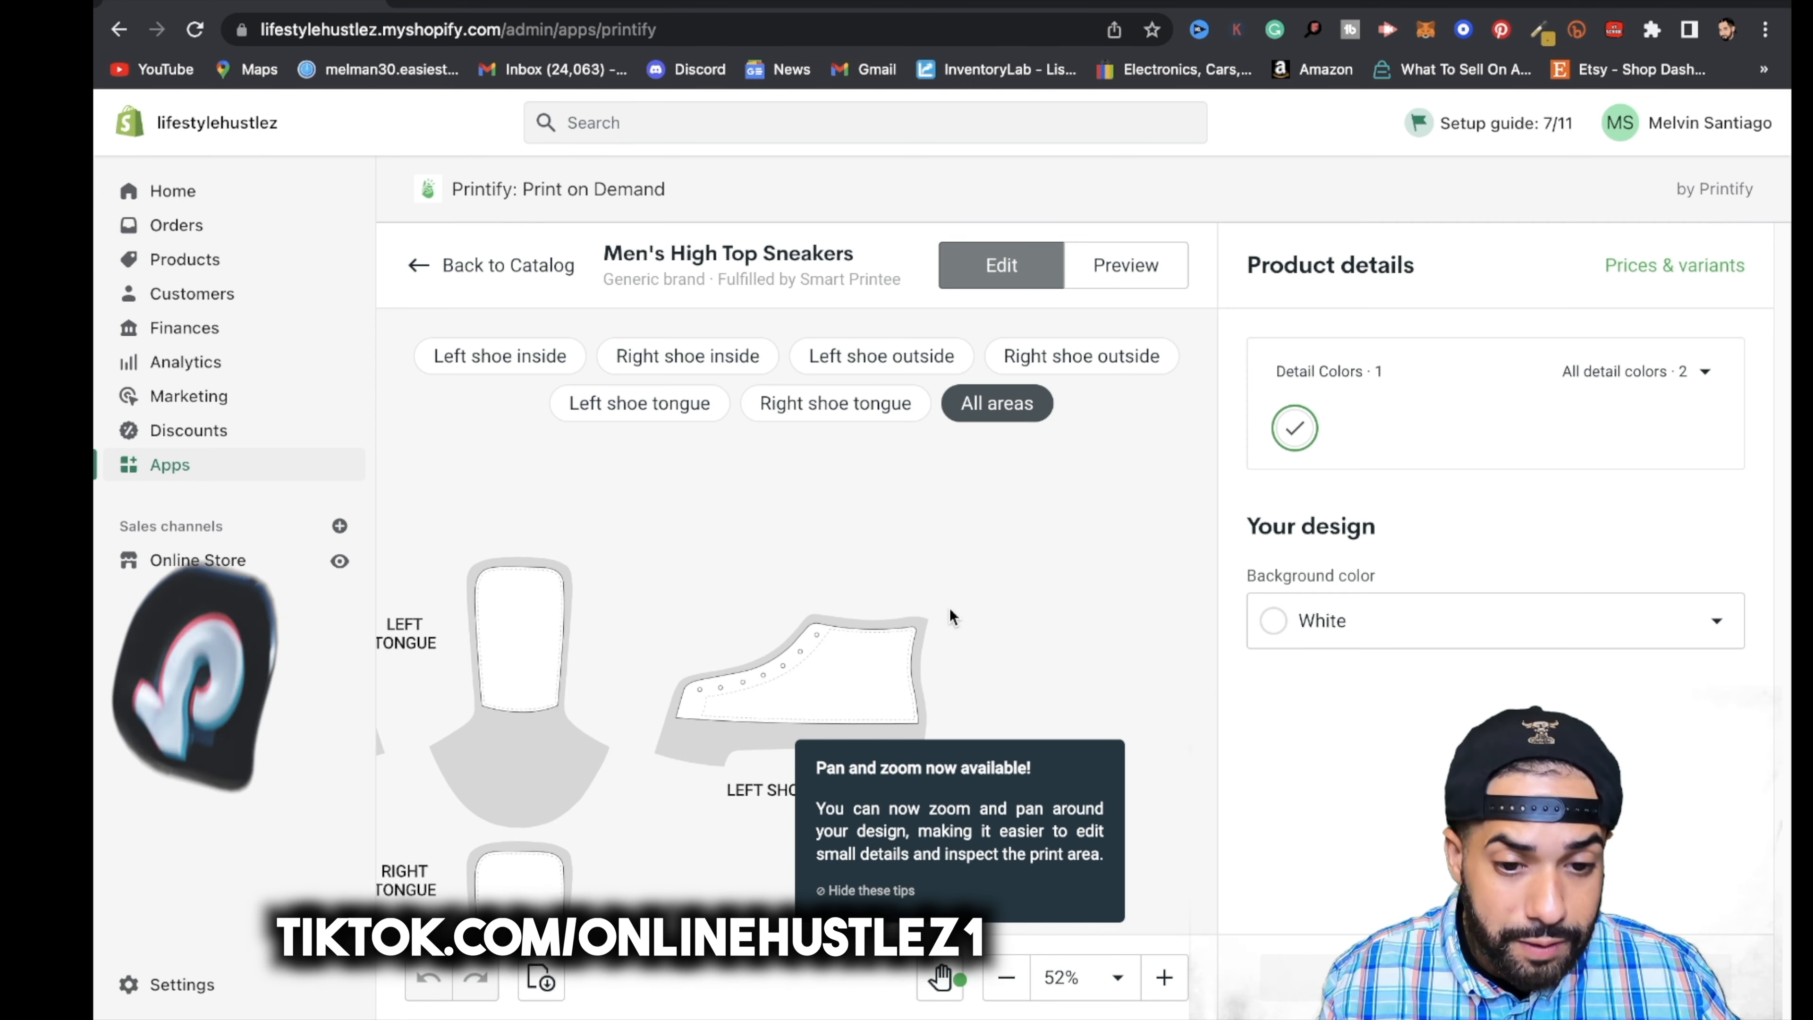
scroll(946, 607, down, 3)
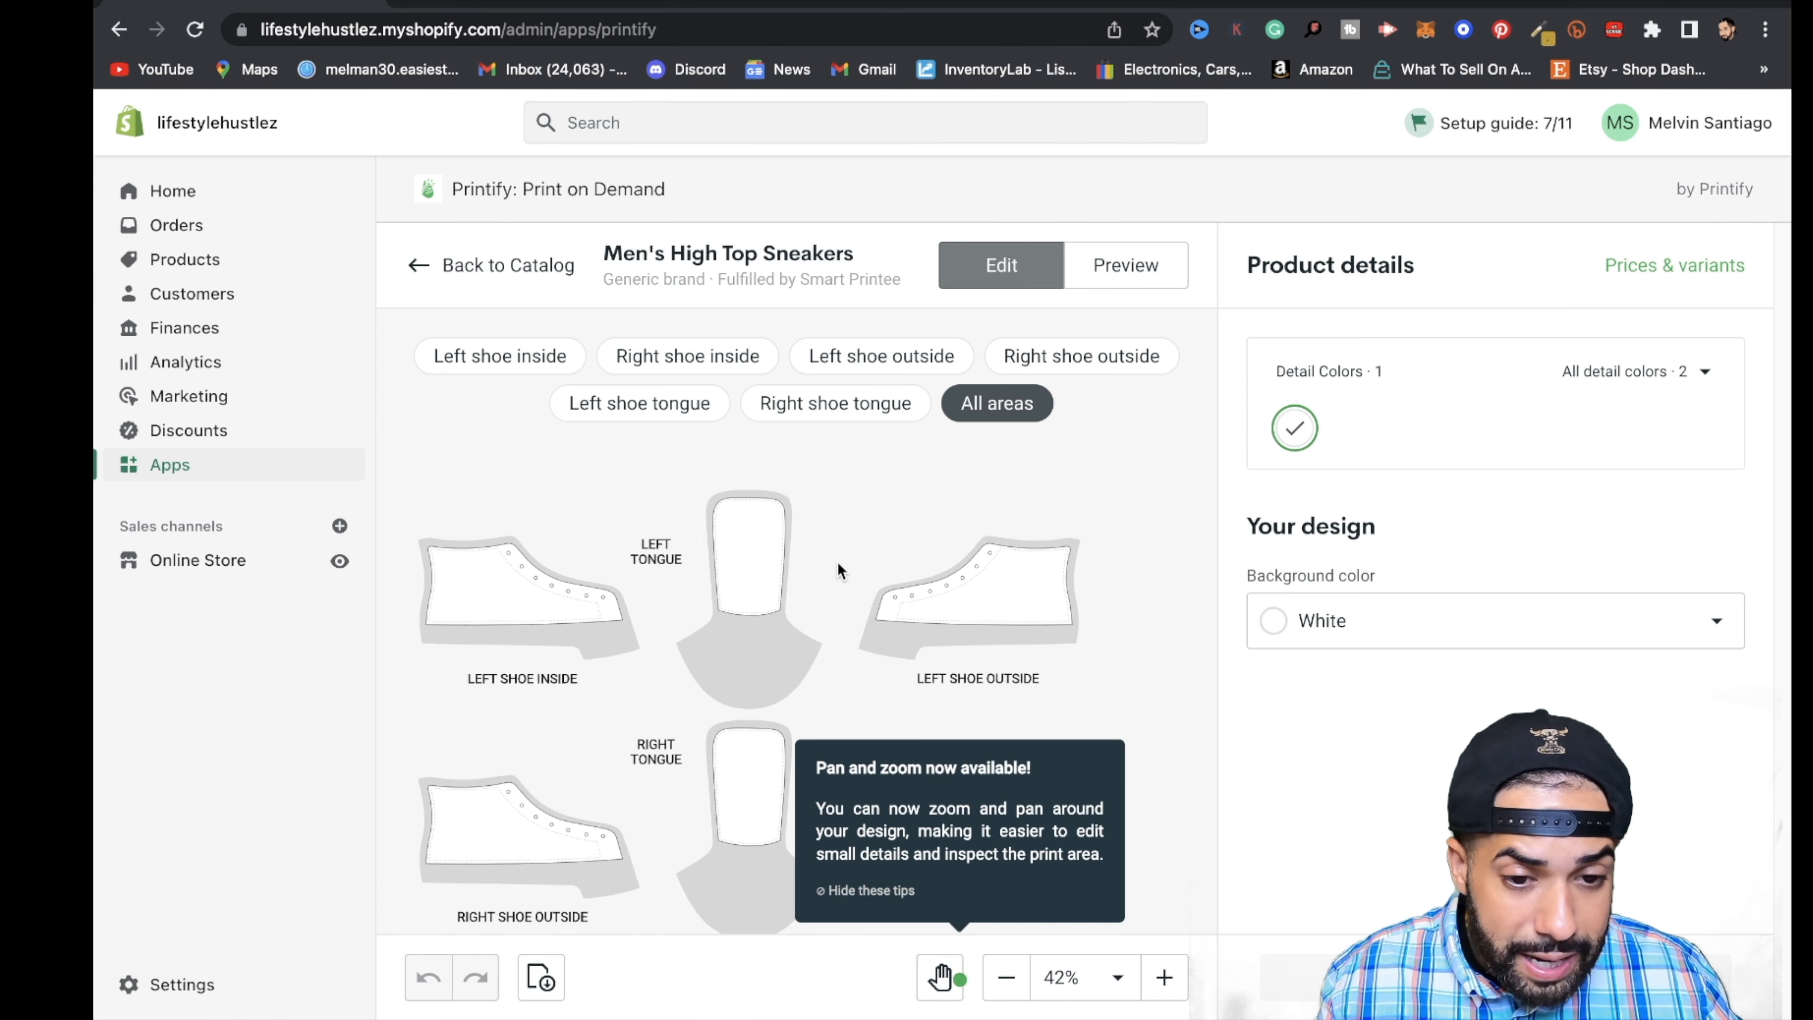
scroll(837, 563, down, 1)
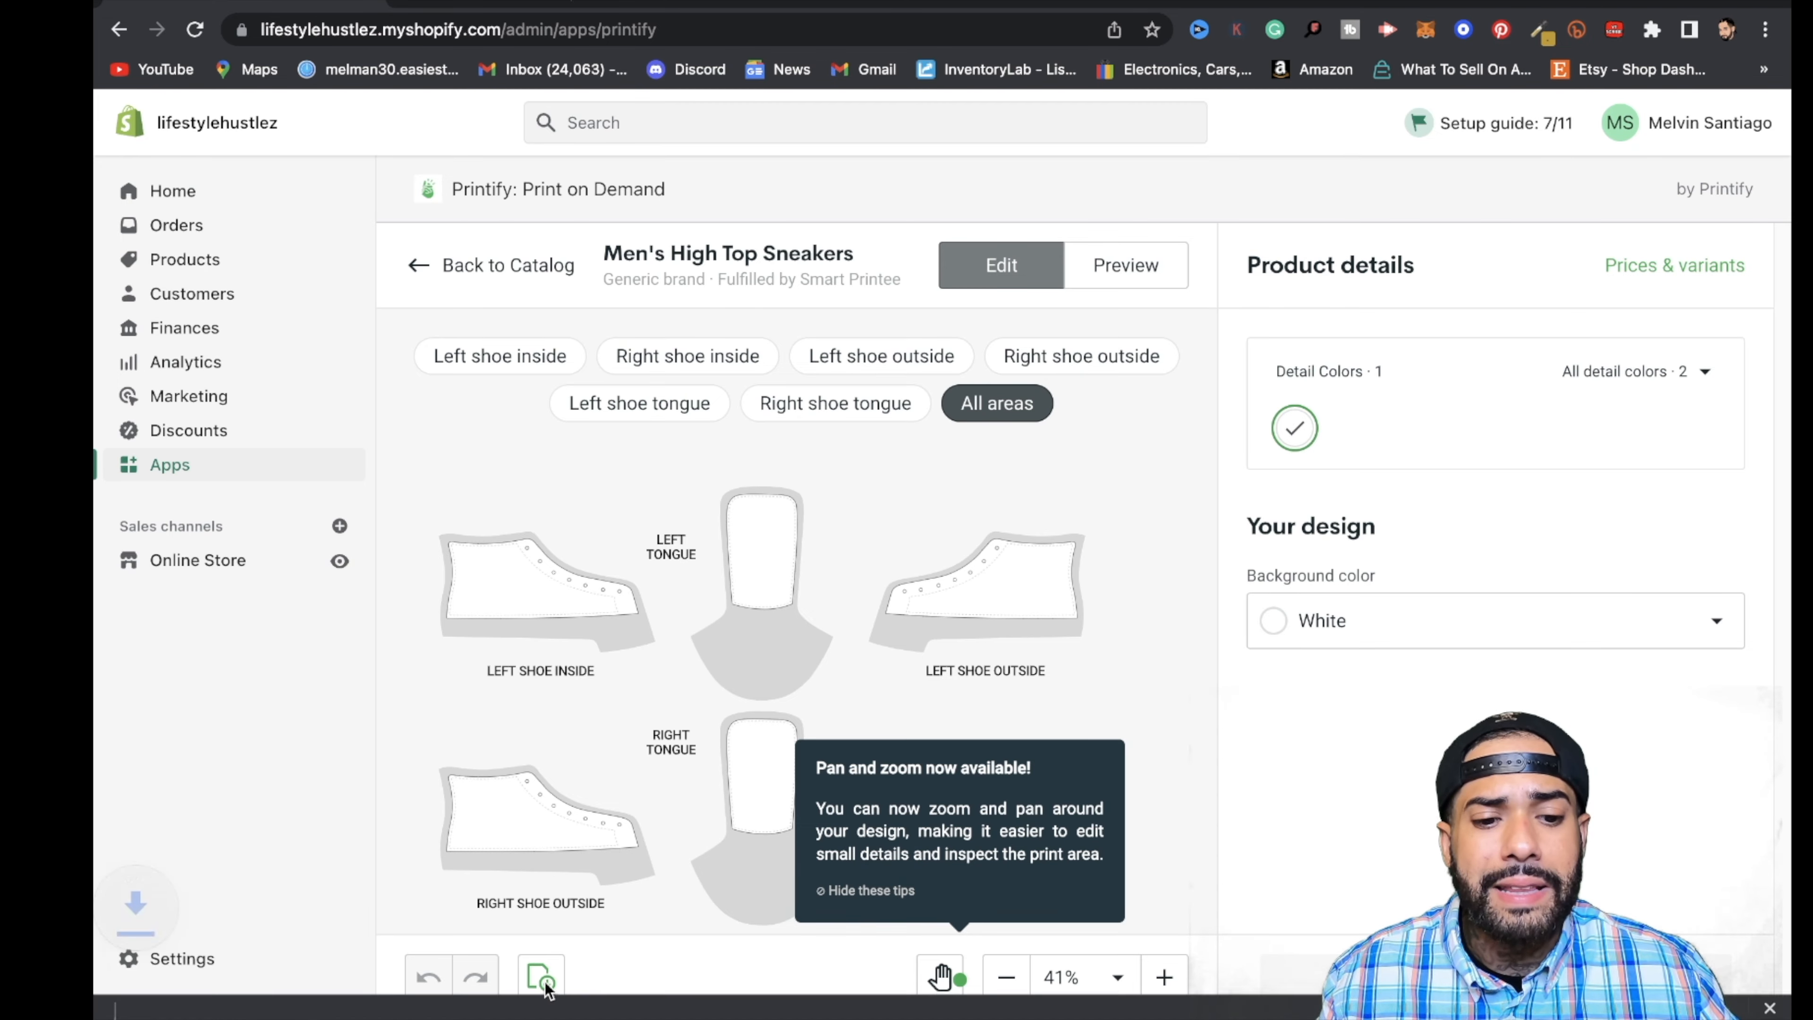
- Download the sneakers' design template archive, extract it and open SmartPrintee_MensHighTopSneakers_Template.ai in Illustrator
click(543, 978)
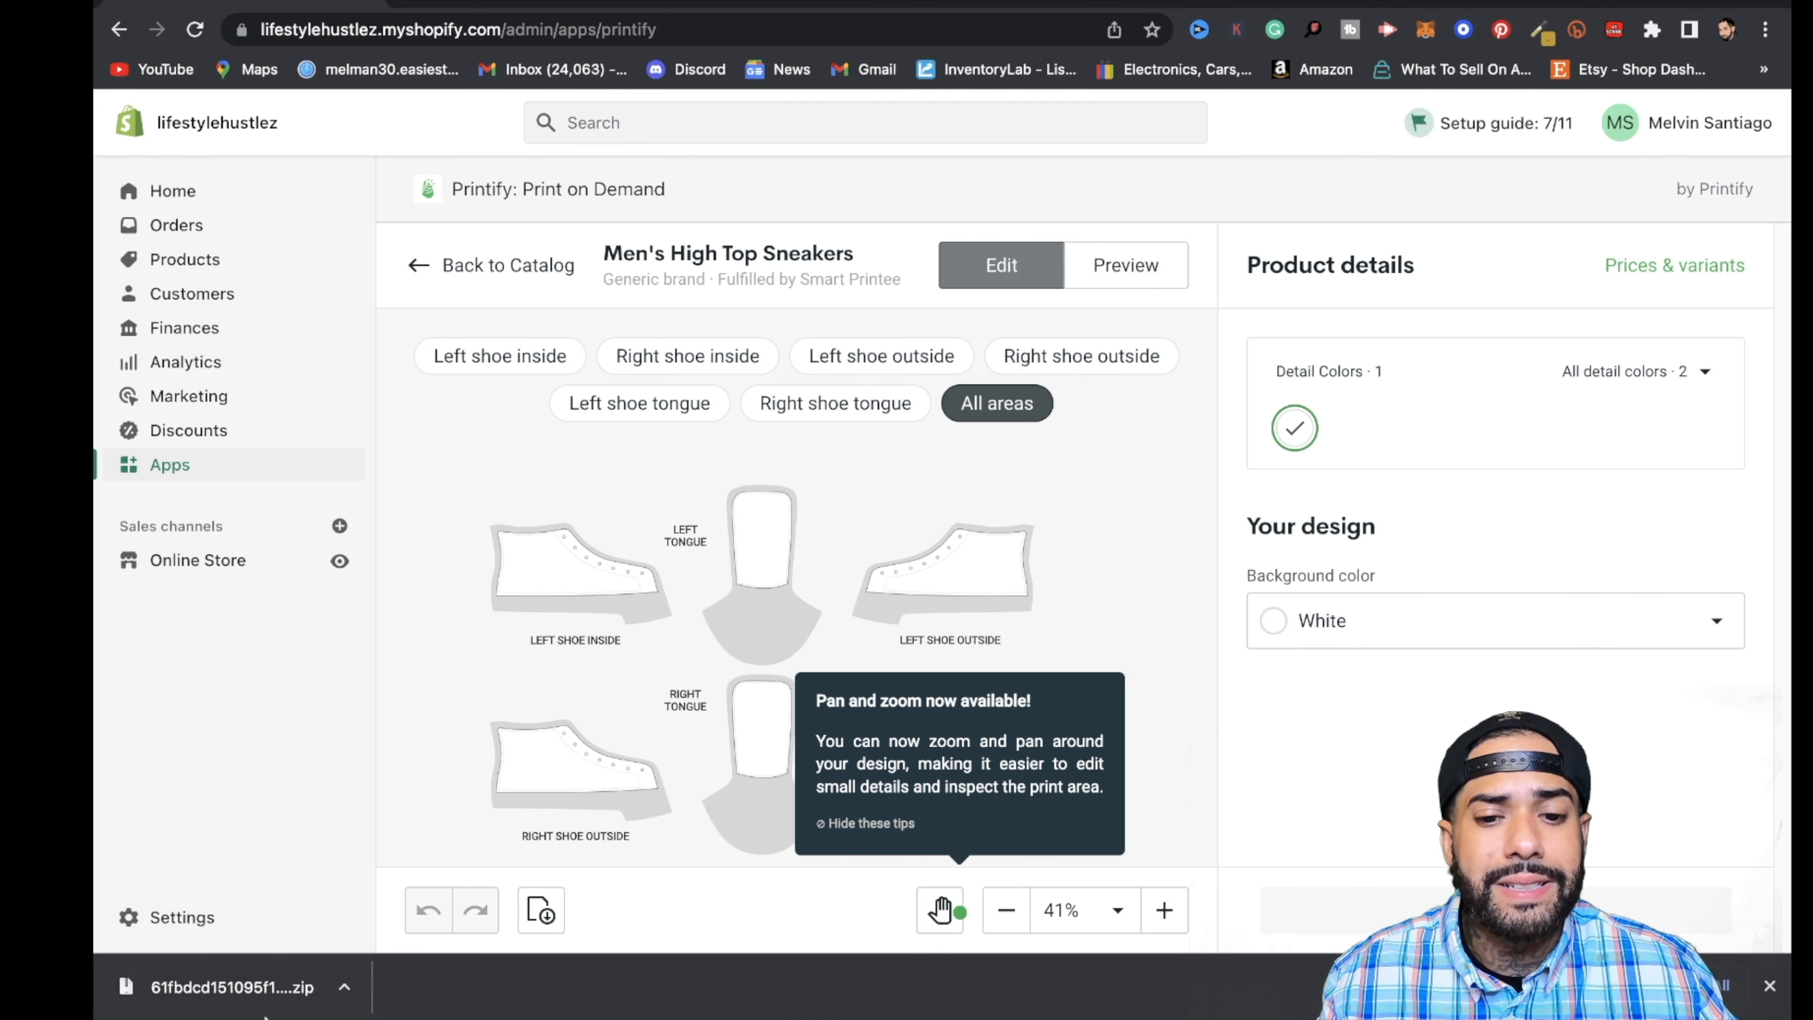
click(311, 996)
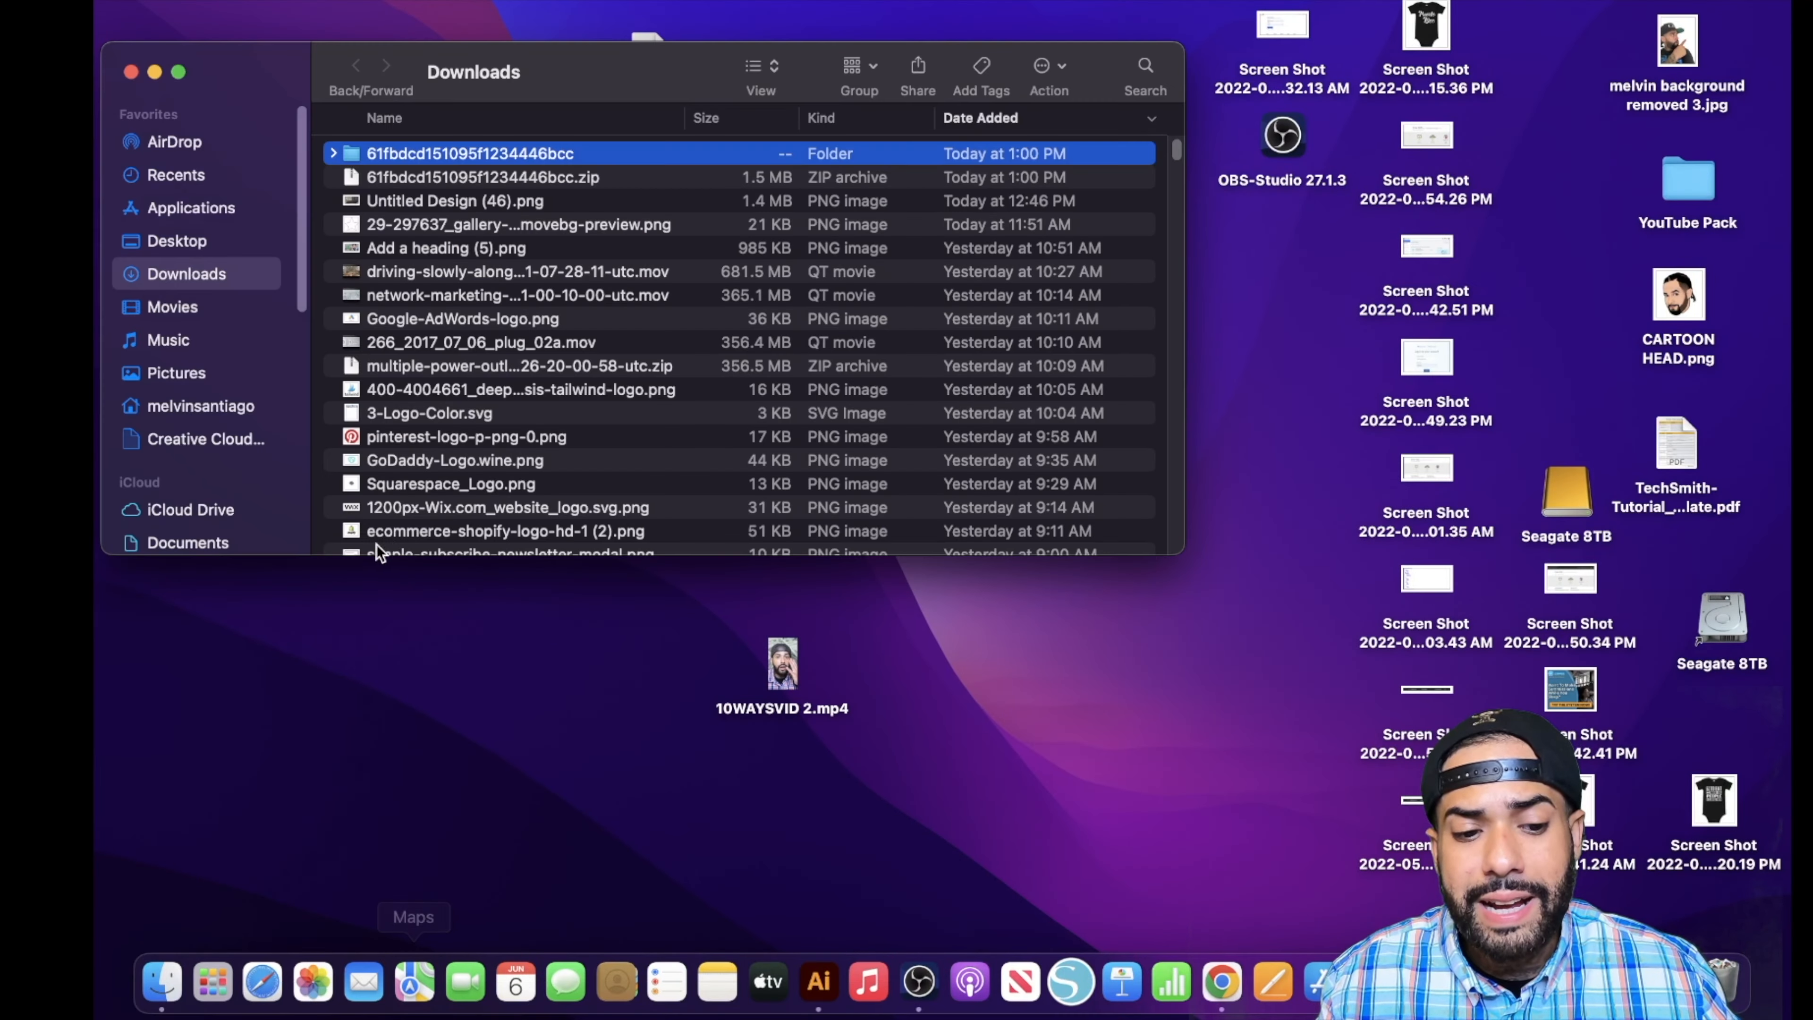
double_click(587, 154)
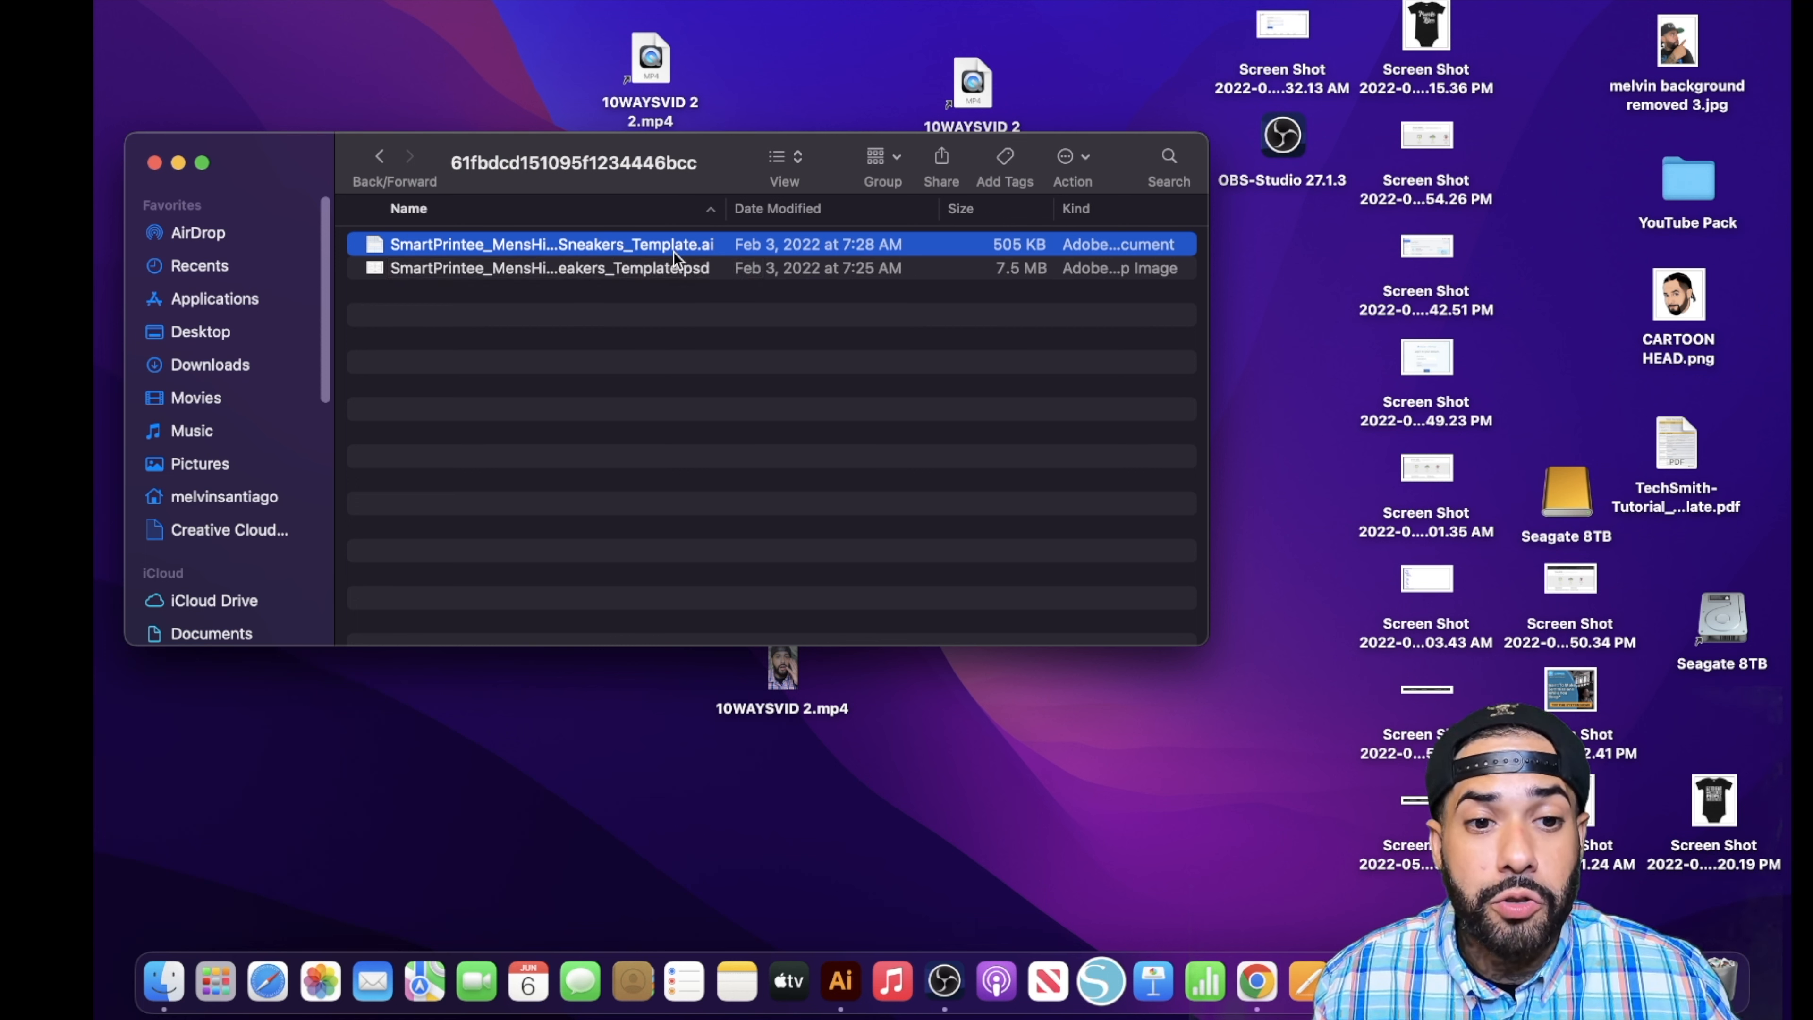
double_click(634, 246)
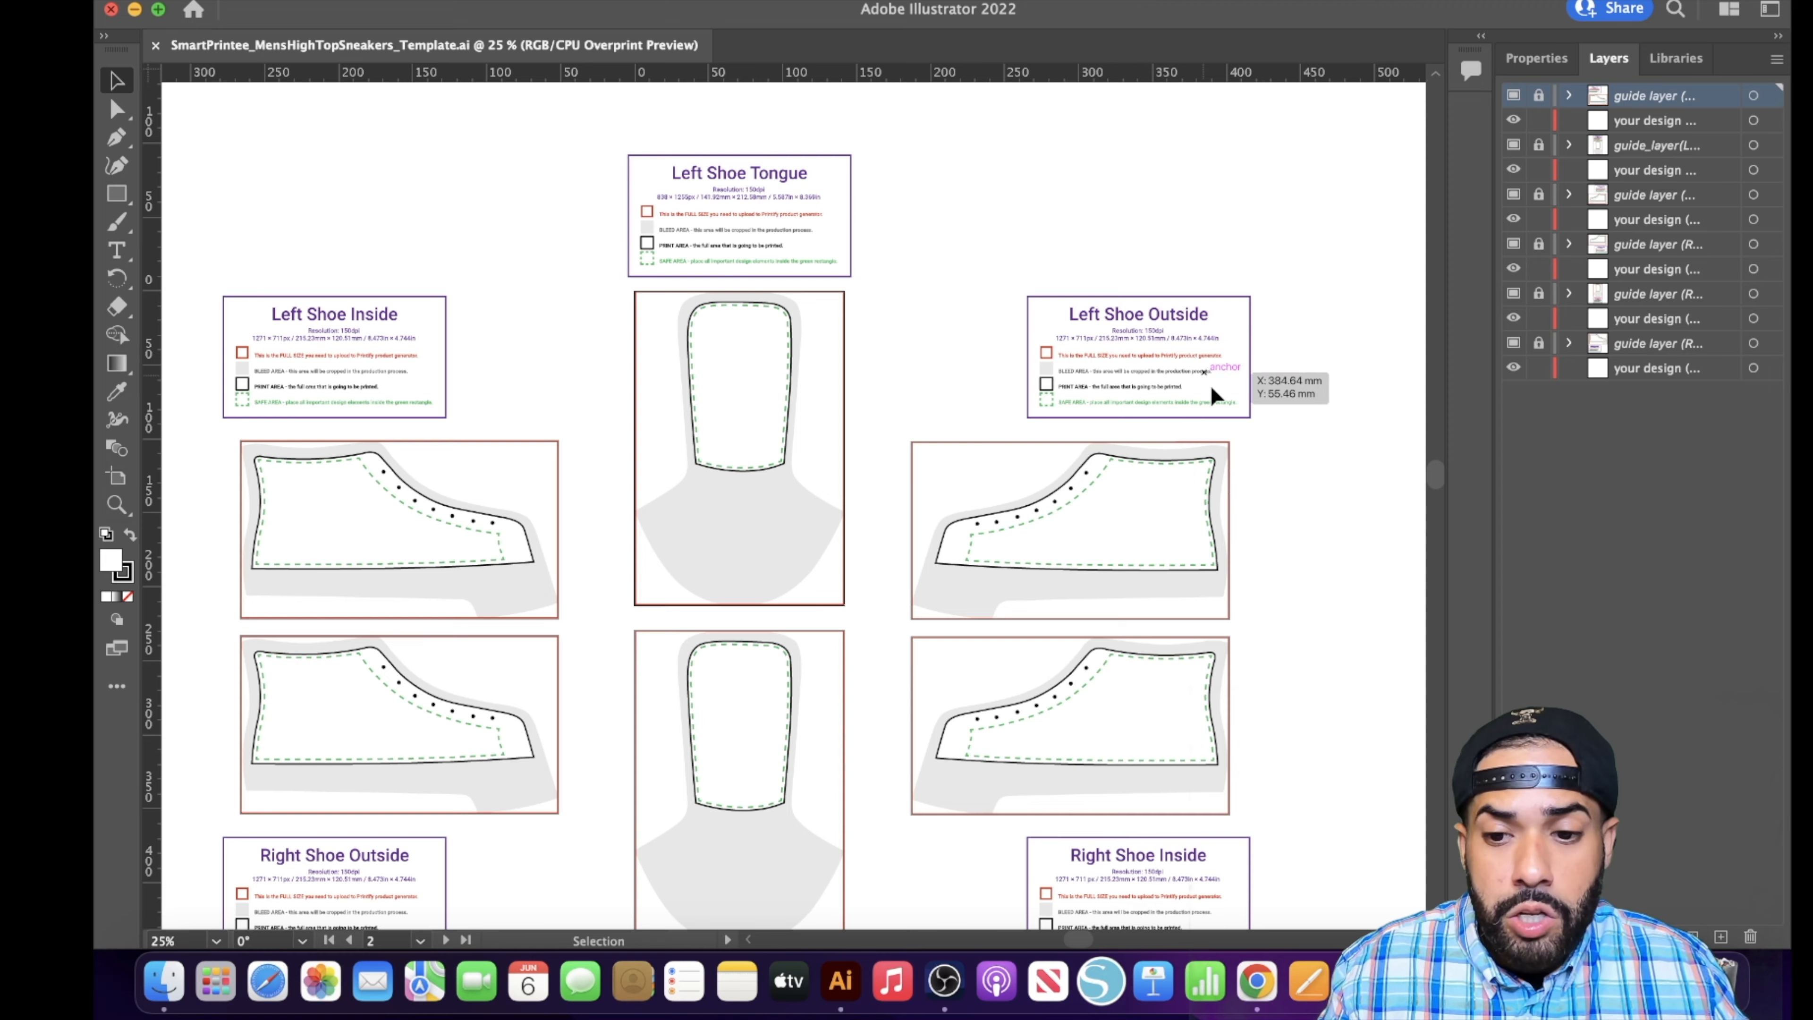
- Examine the sneaker template's shoe side and tongue panels and the guide for full size, bleed, print and safe areas
scroll(1214, 429, down, 2)
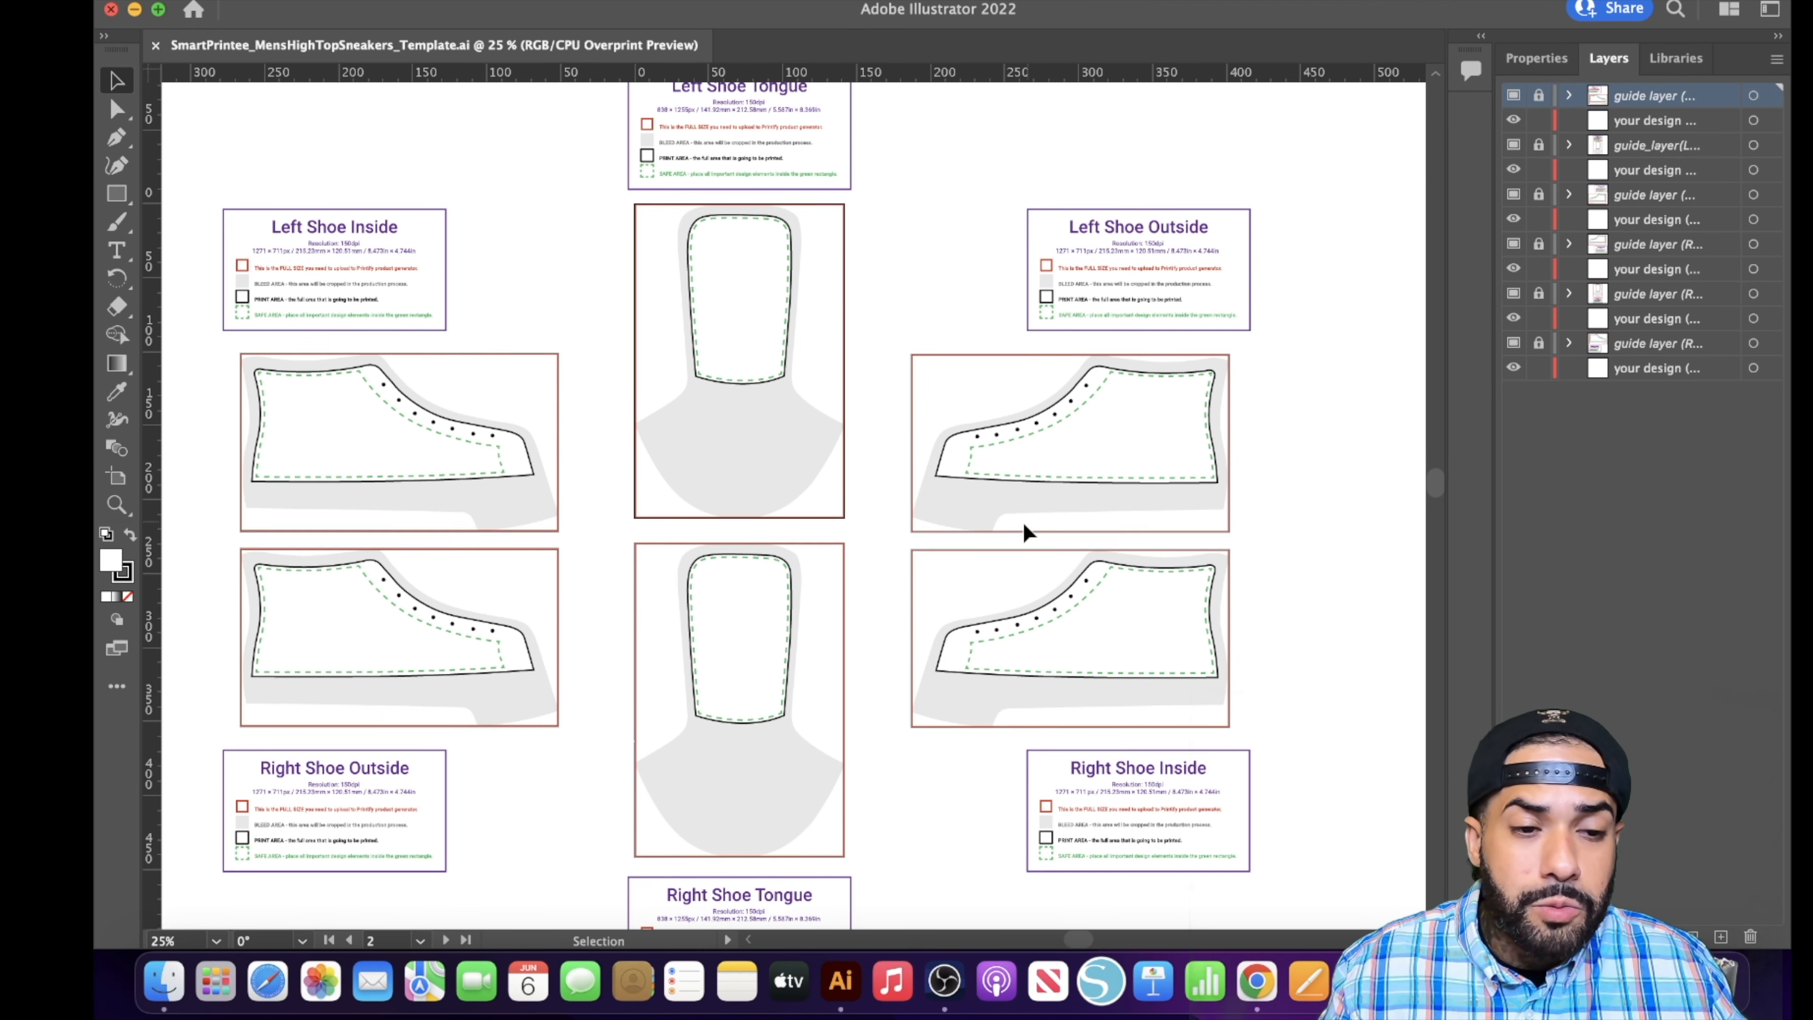
scroll(985, 479, up, 5)
scroll(856, 414, down, 10)
scroll(763, 401, up, 3)
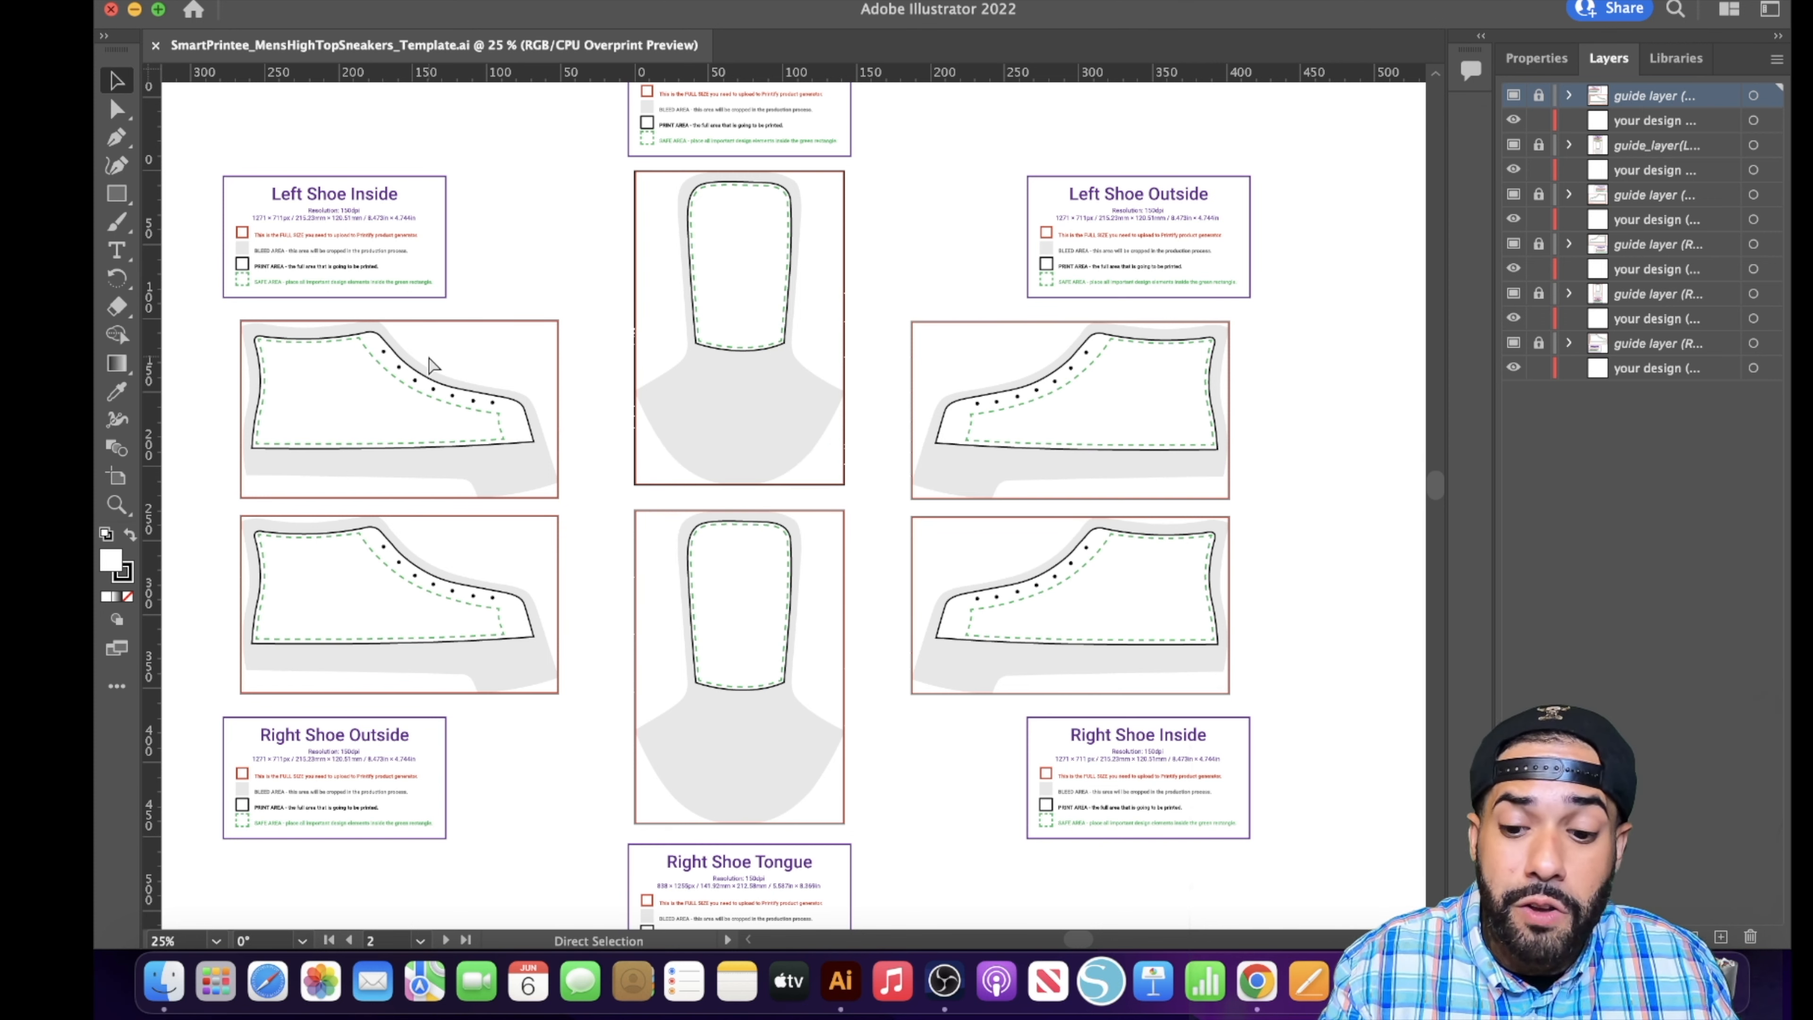
key(super+equal)
key(super+equal)
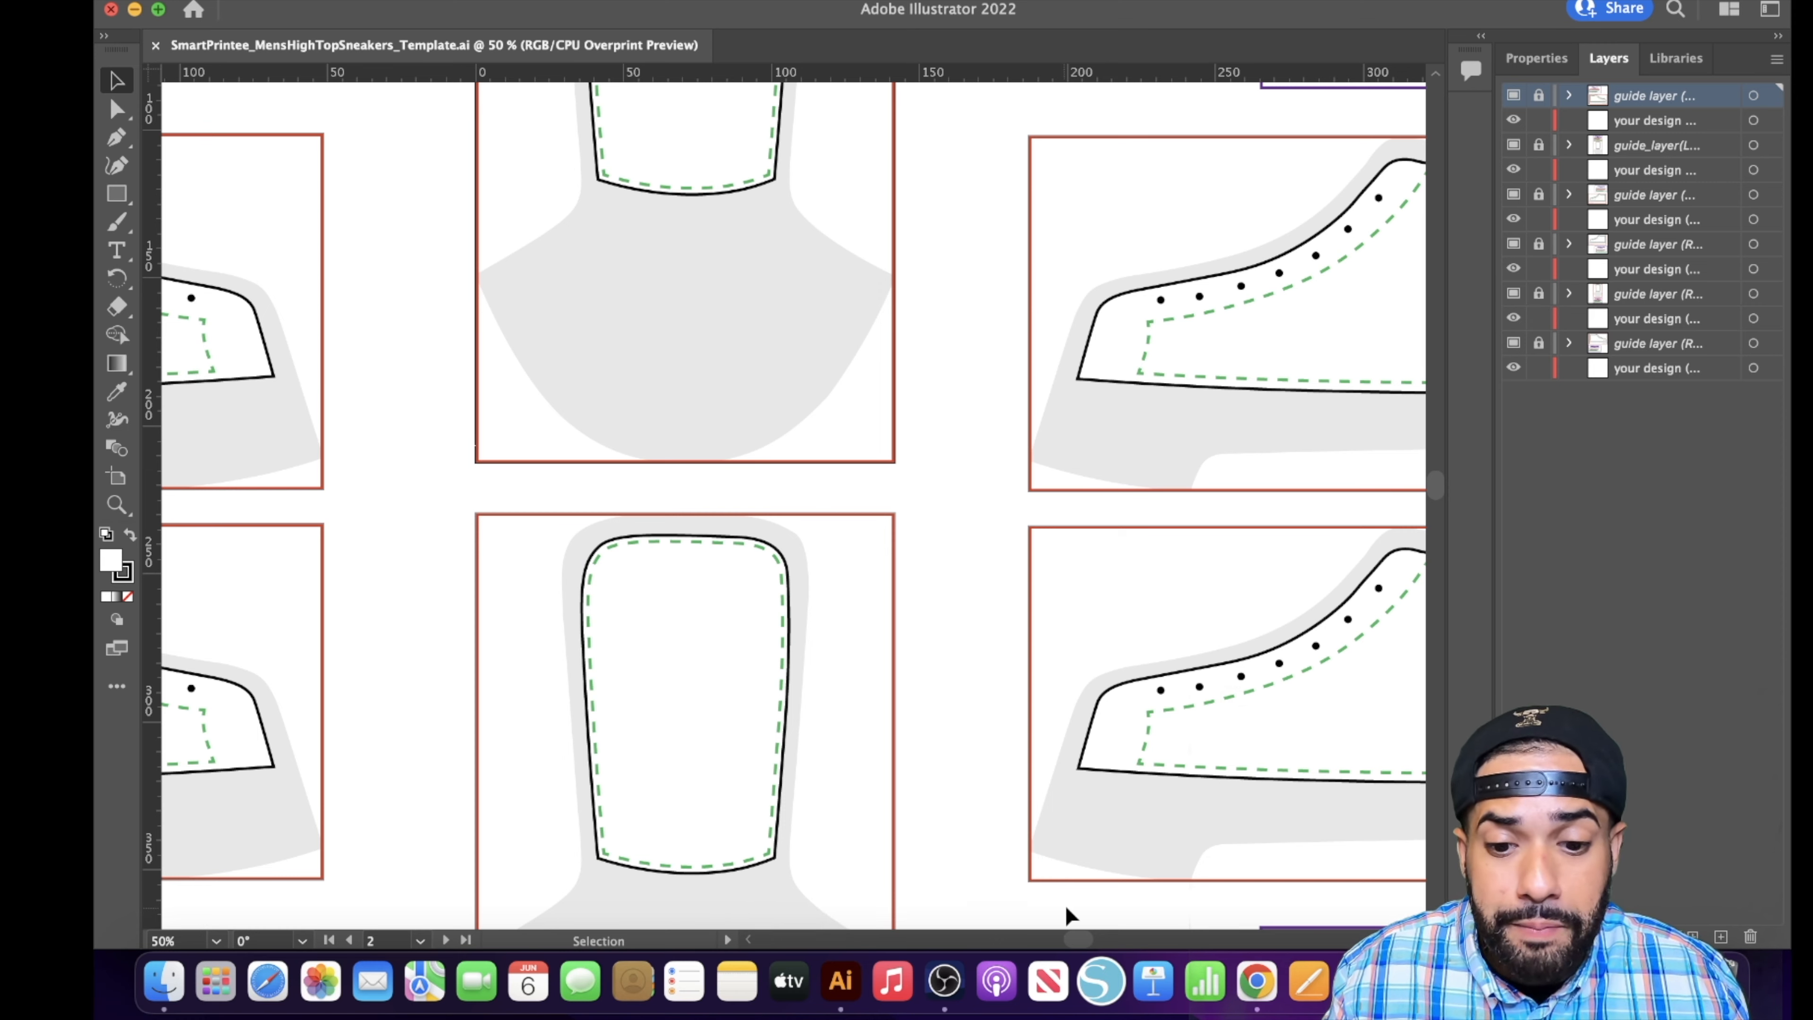
drag(1076, 940, 1045, 943)
scroll(916, 785, right, 2)
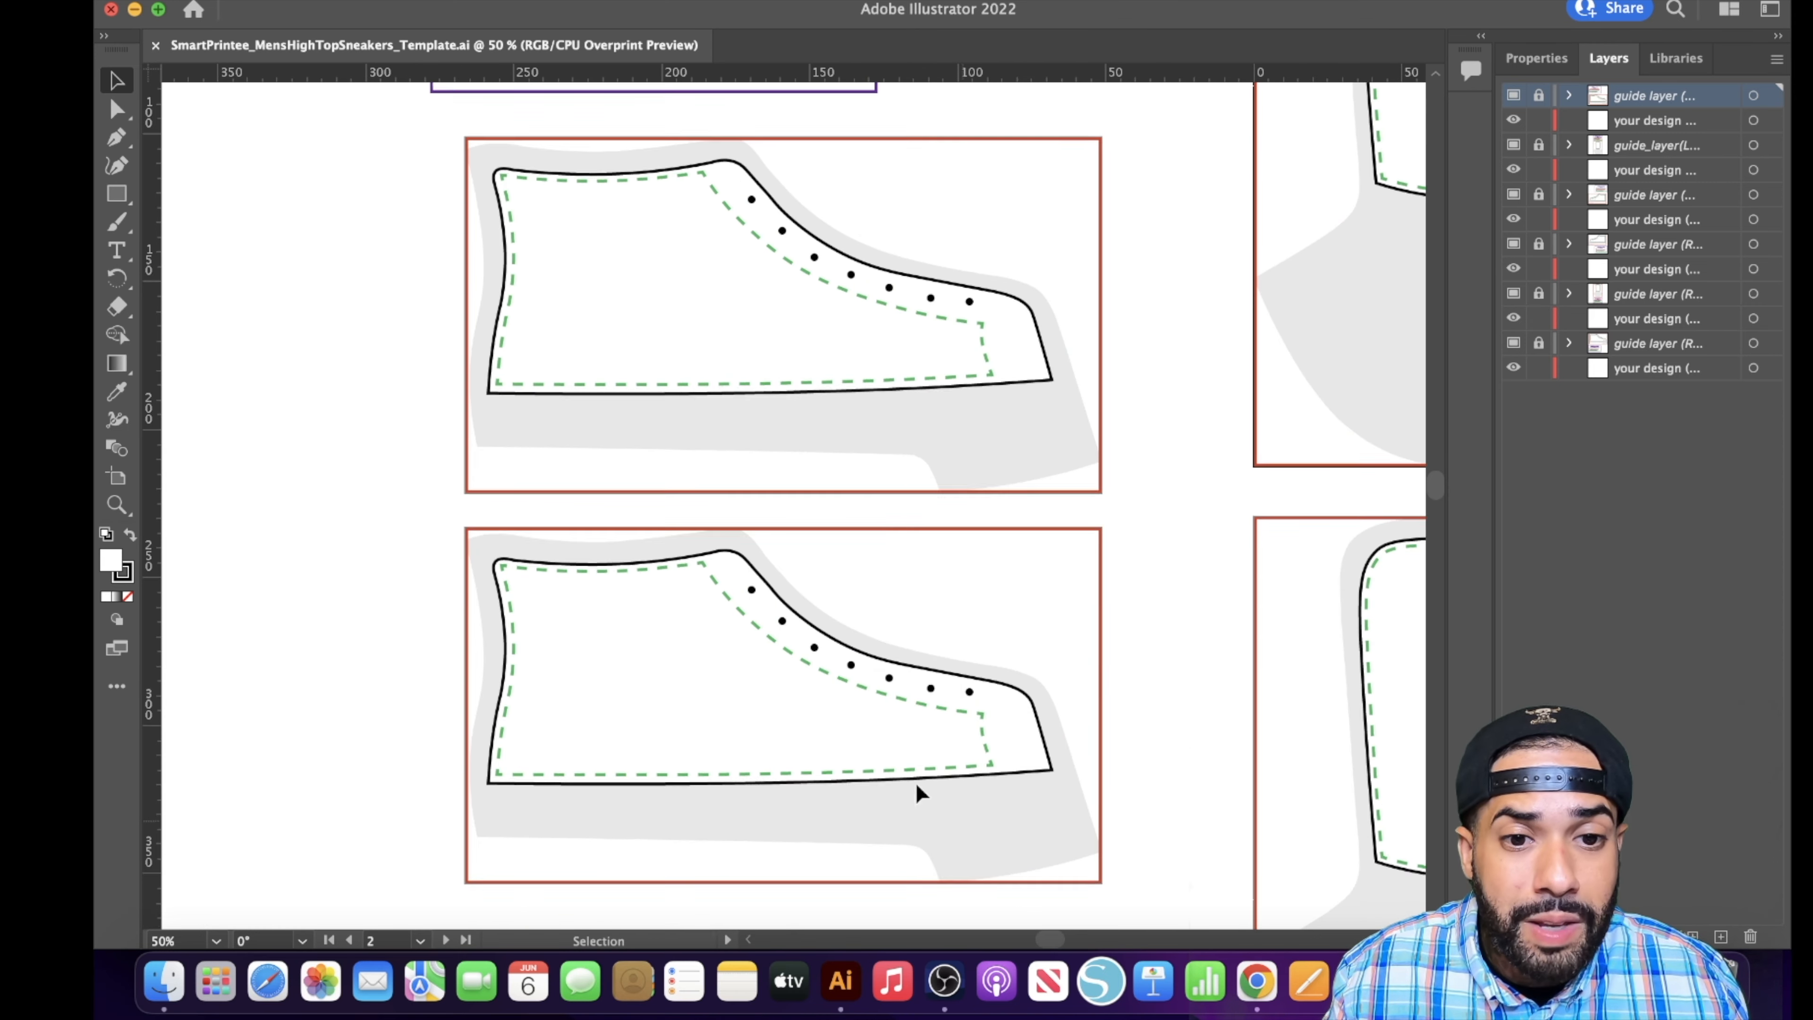
scroll(916, 791, up, 5)
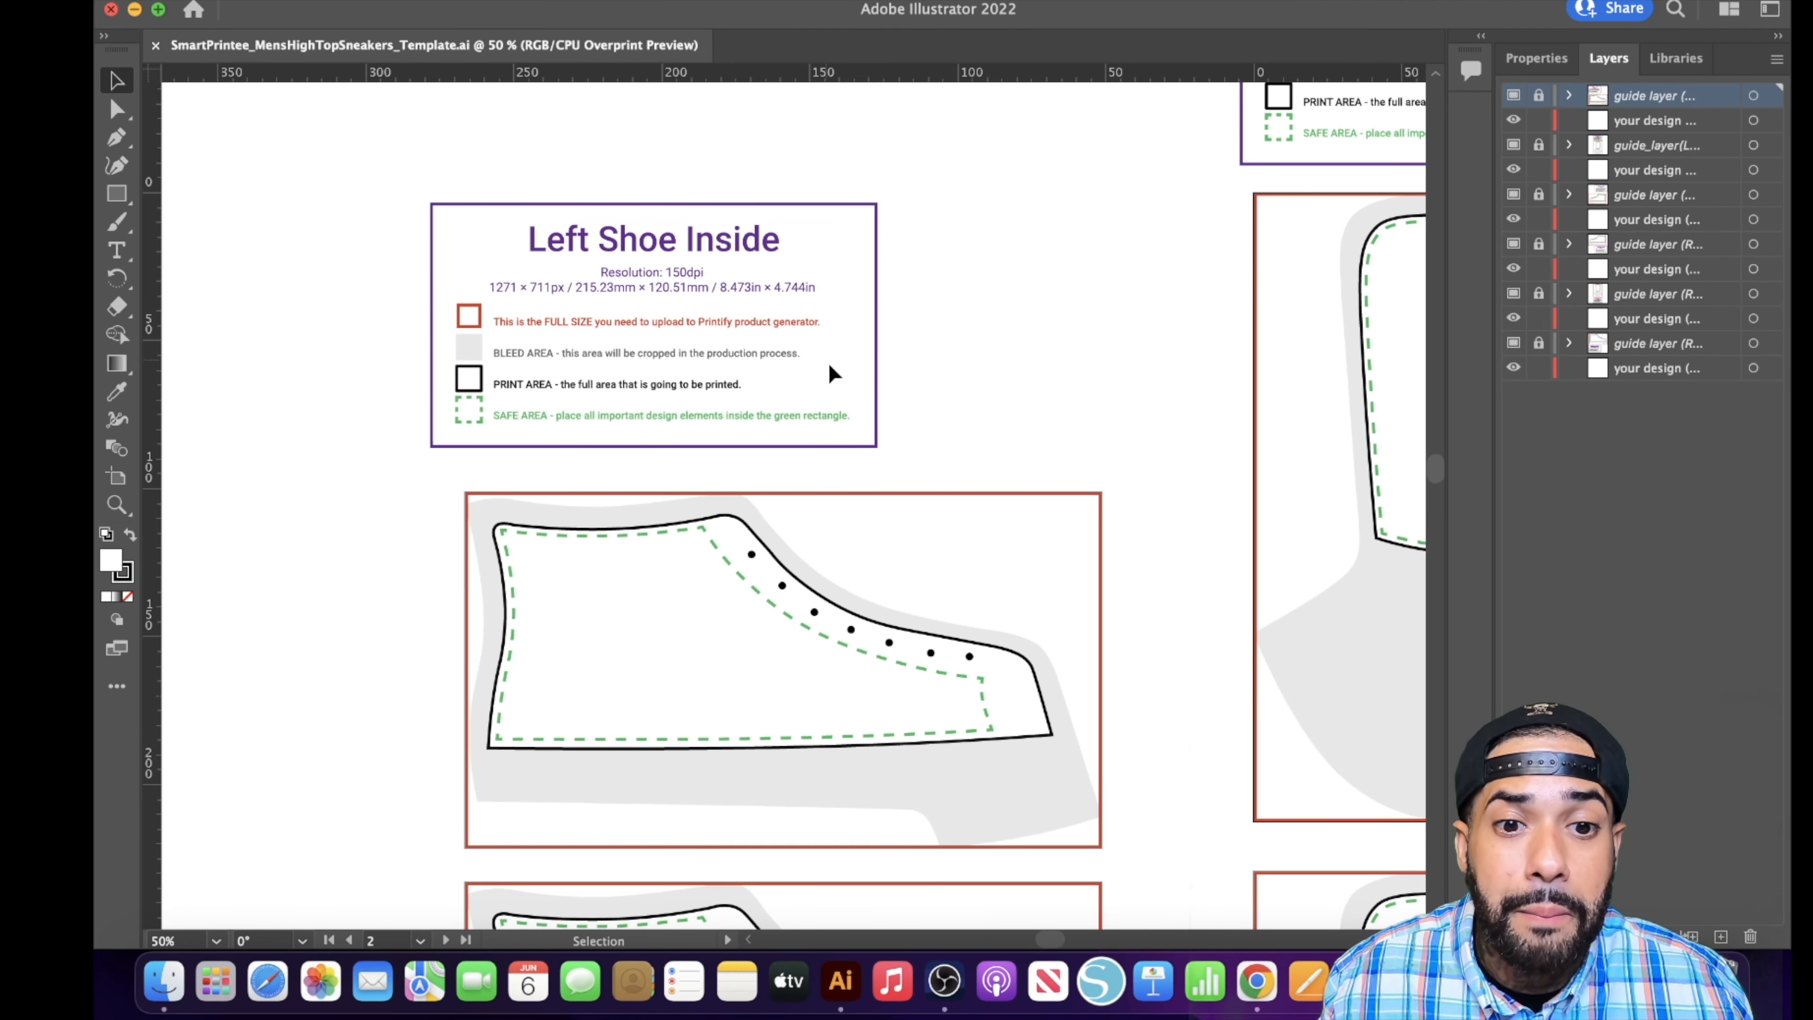
scroll(830, 668, down, 1)
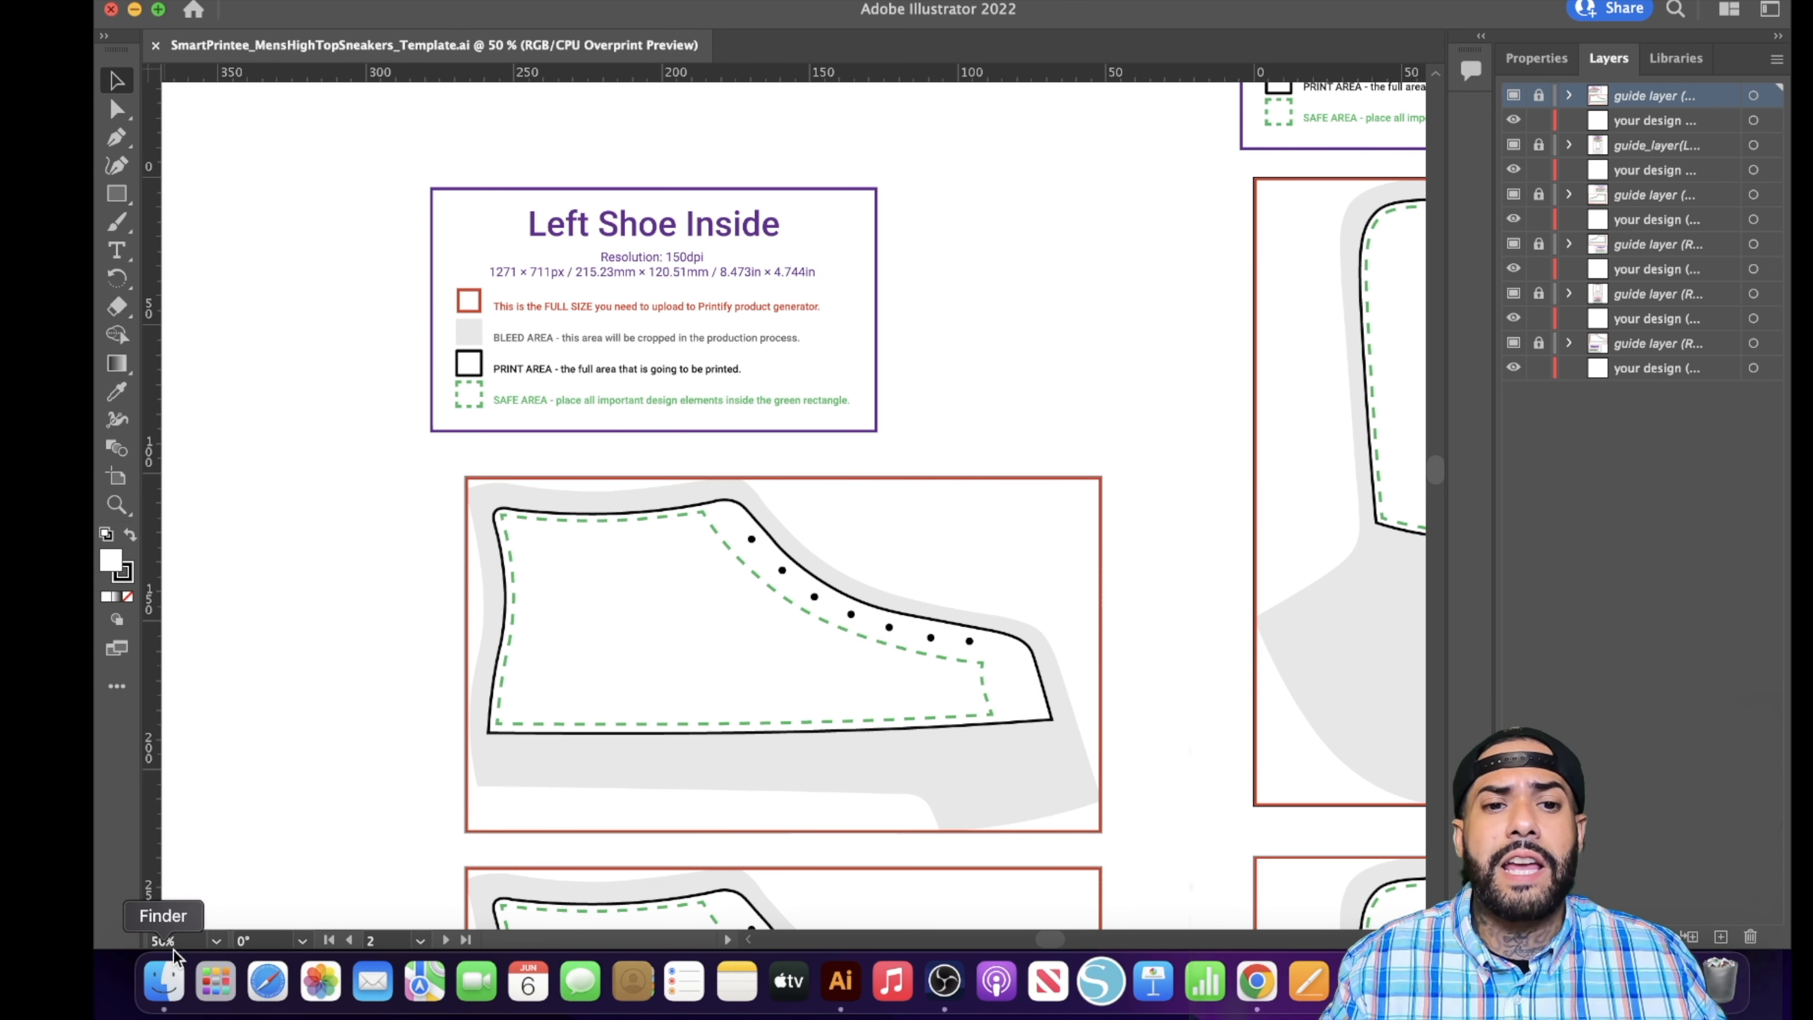
drag(1052, 939, 1074, 942)
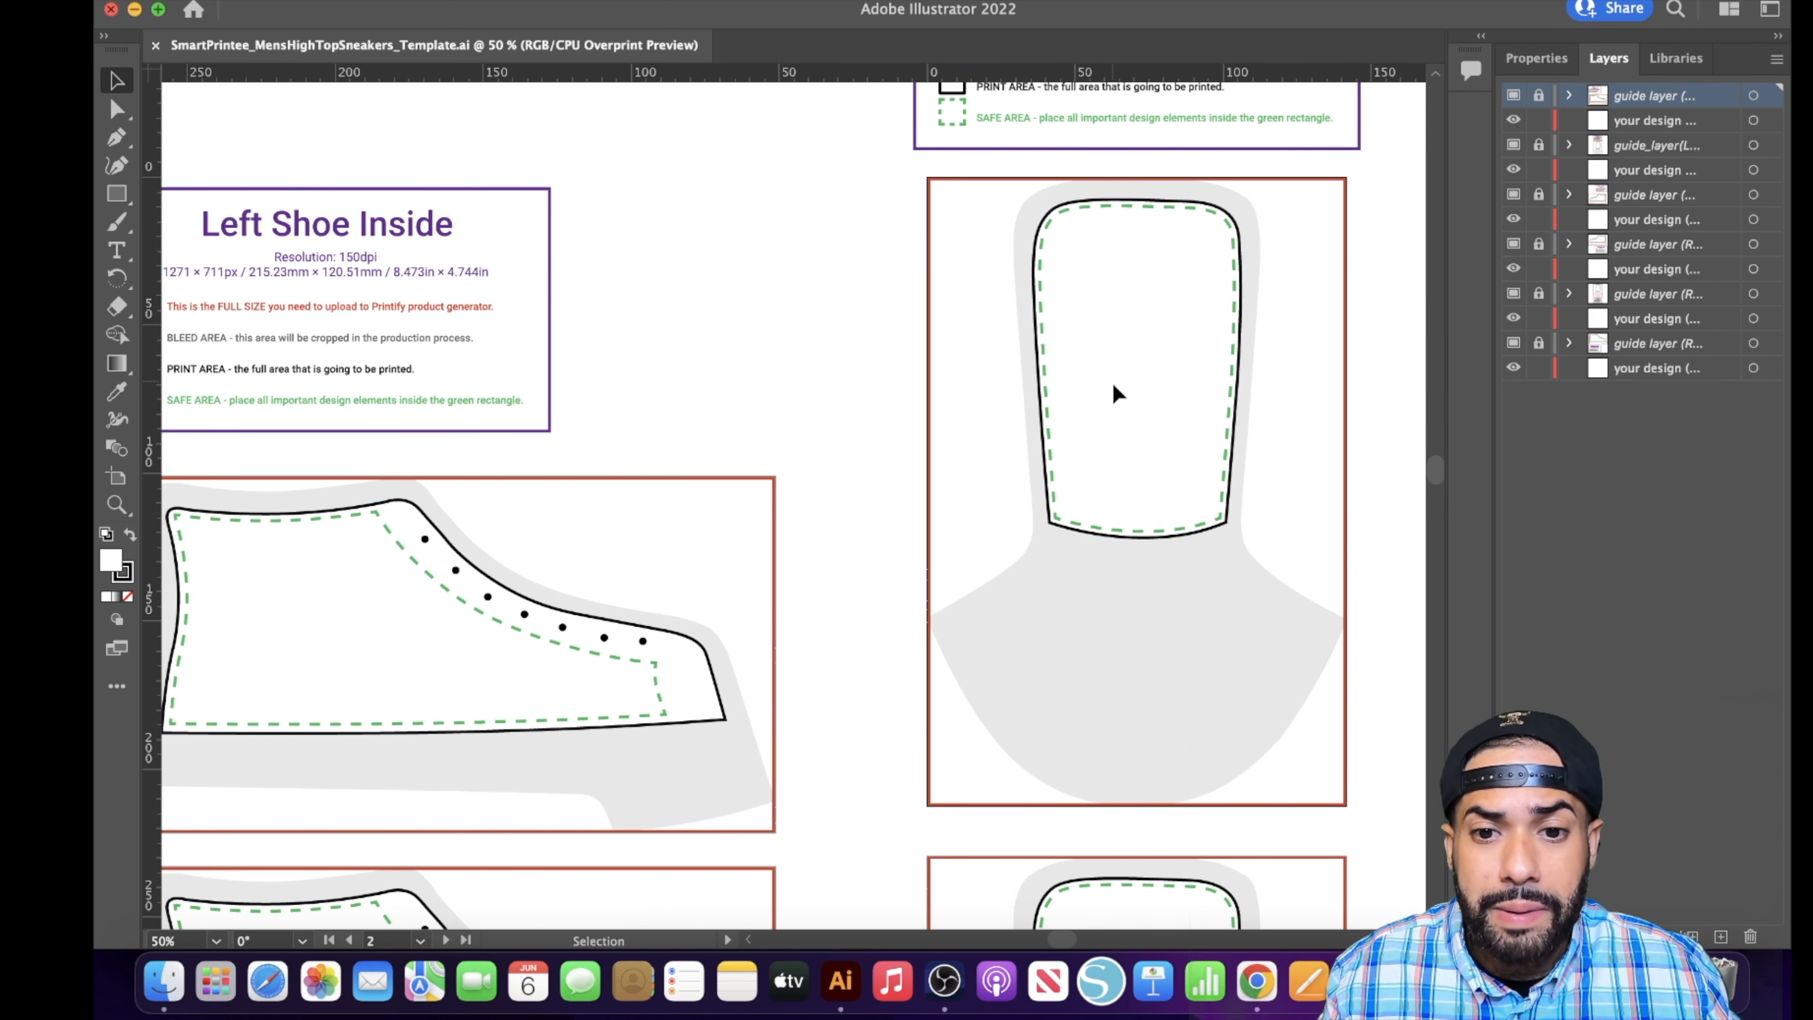
scroll(1113, 392, down, 5)
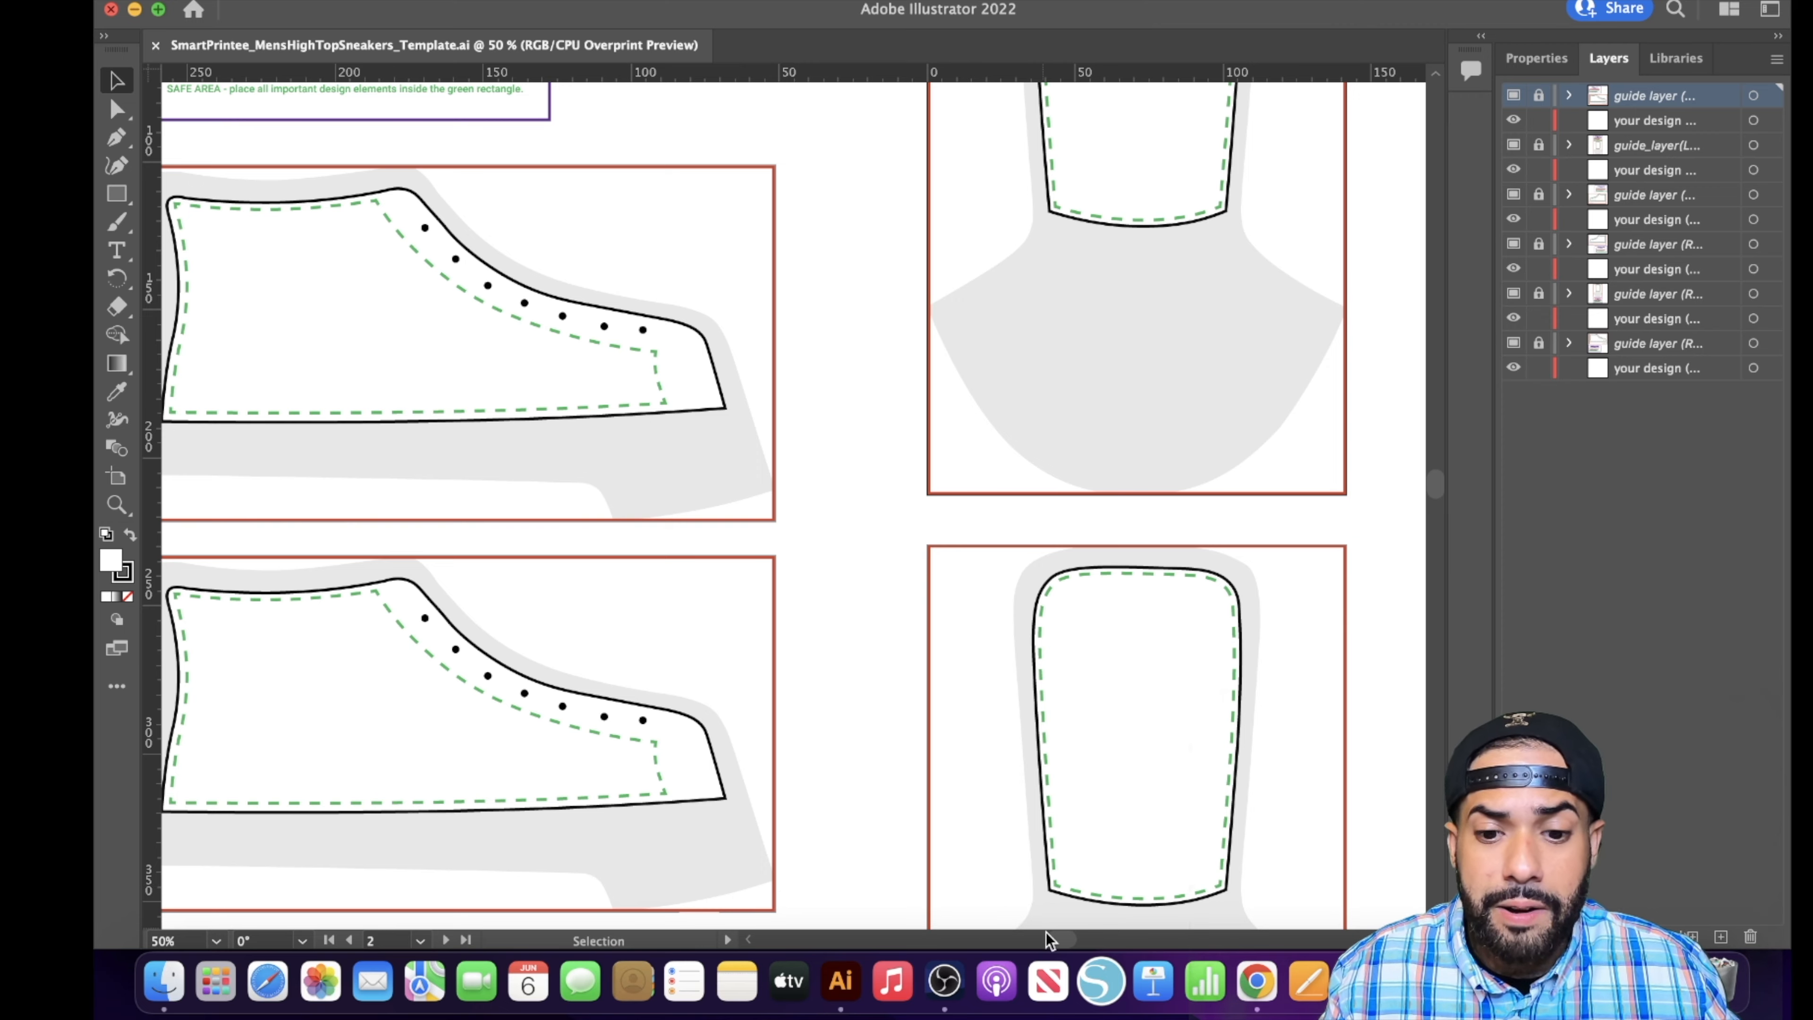
mouse_move(1048, 940)
mouse_down()
mouse_move(1093, 943)
mouse_move(1062, 943)
mouse_up()
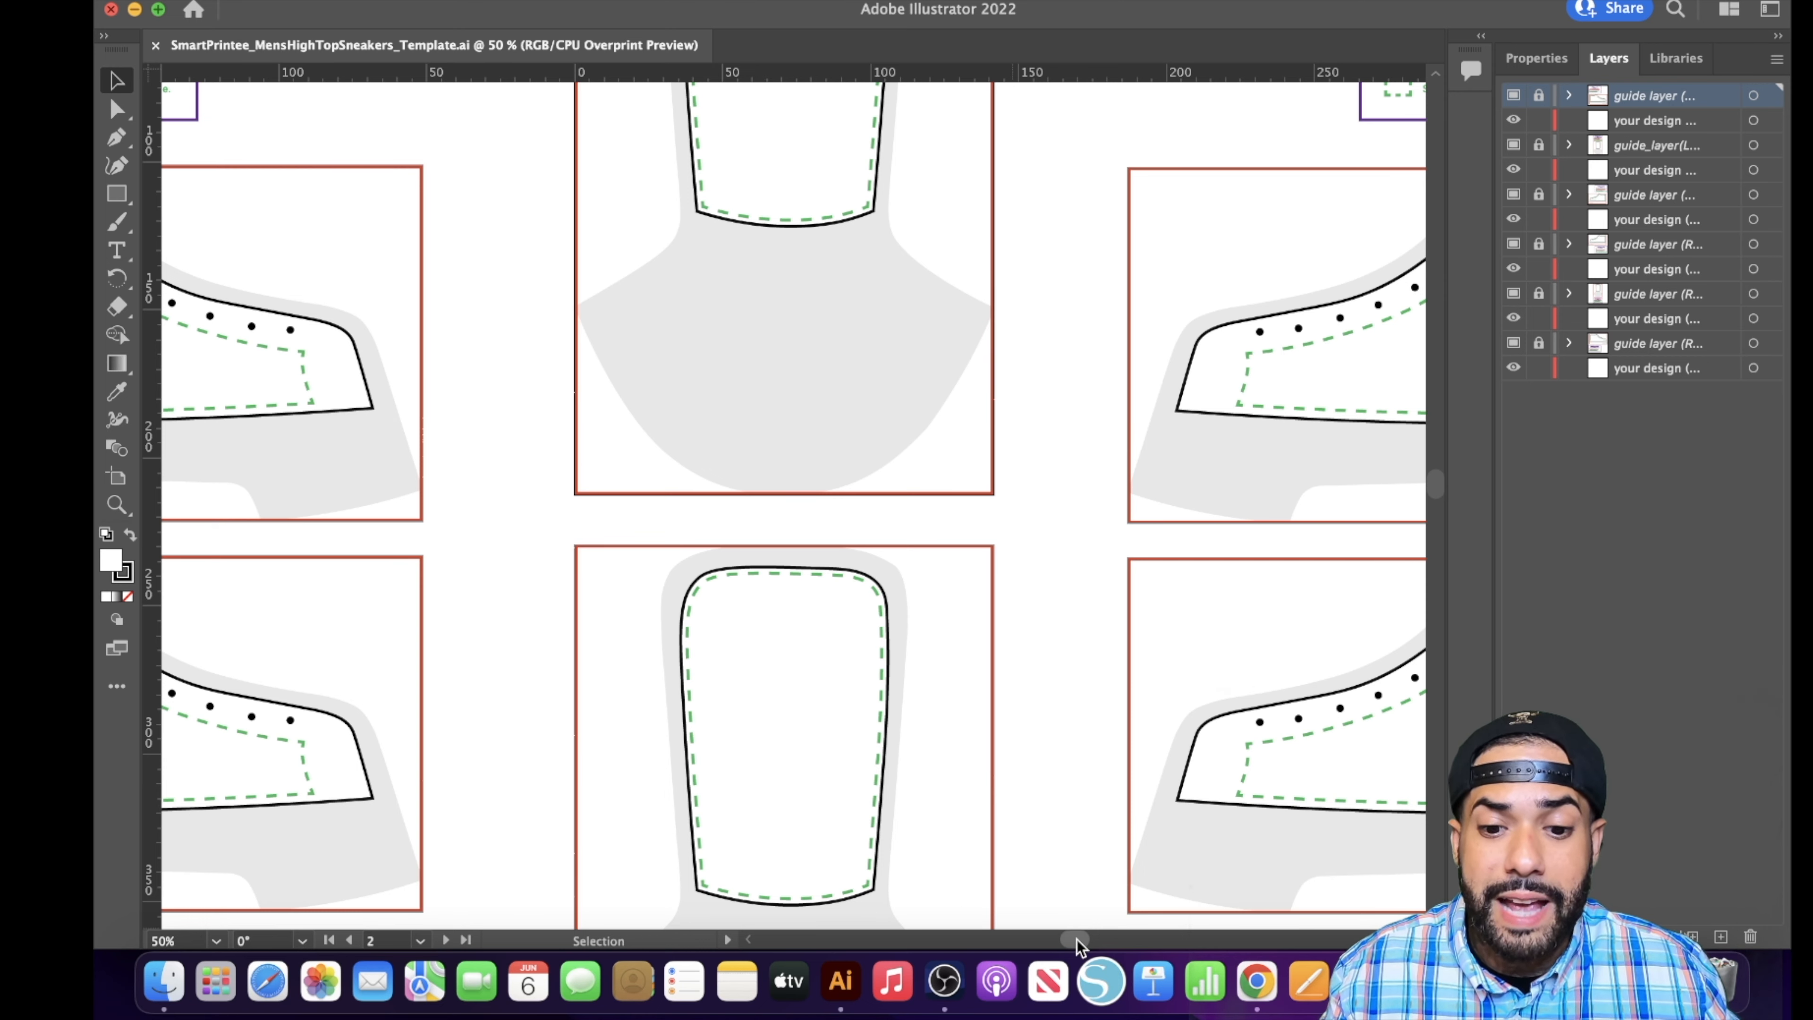
drag(1078, 946, 1042, 943)
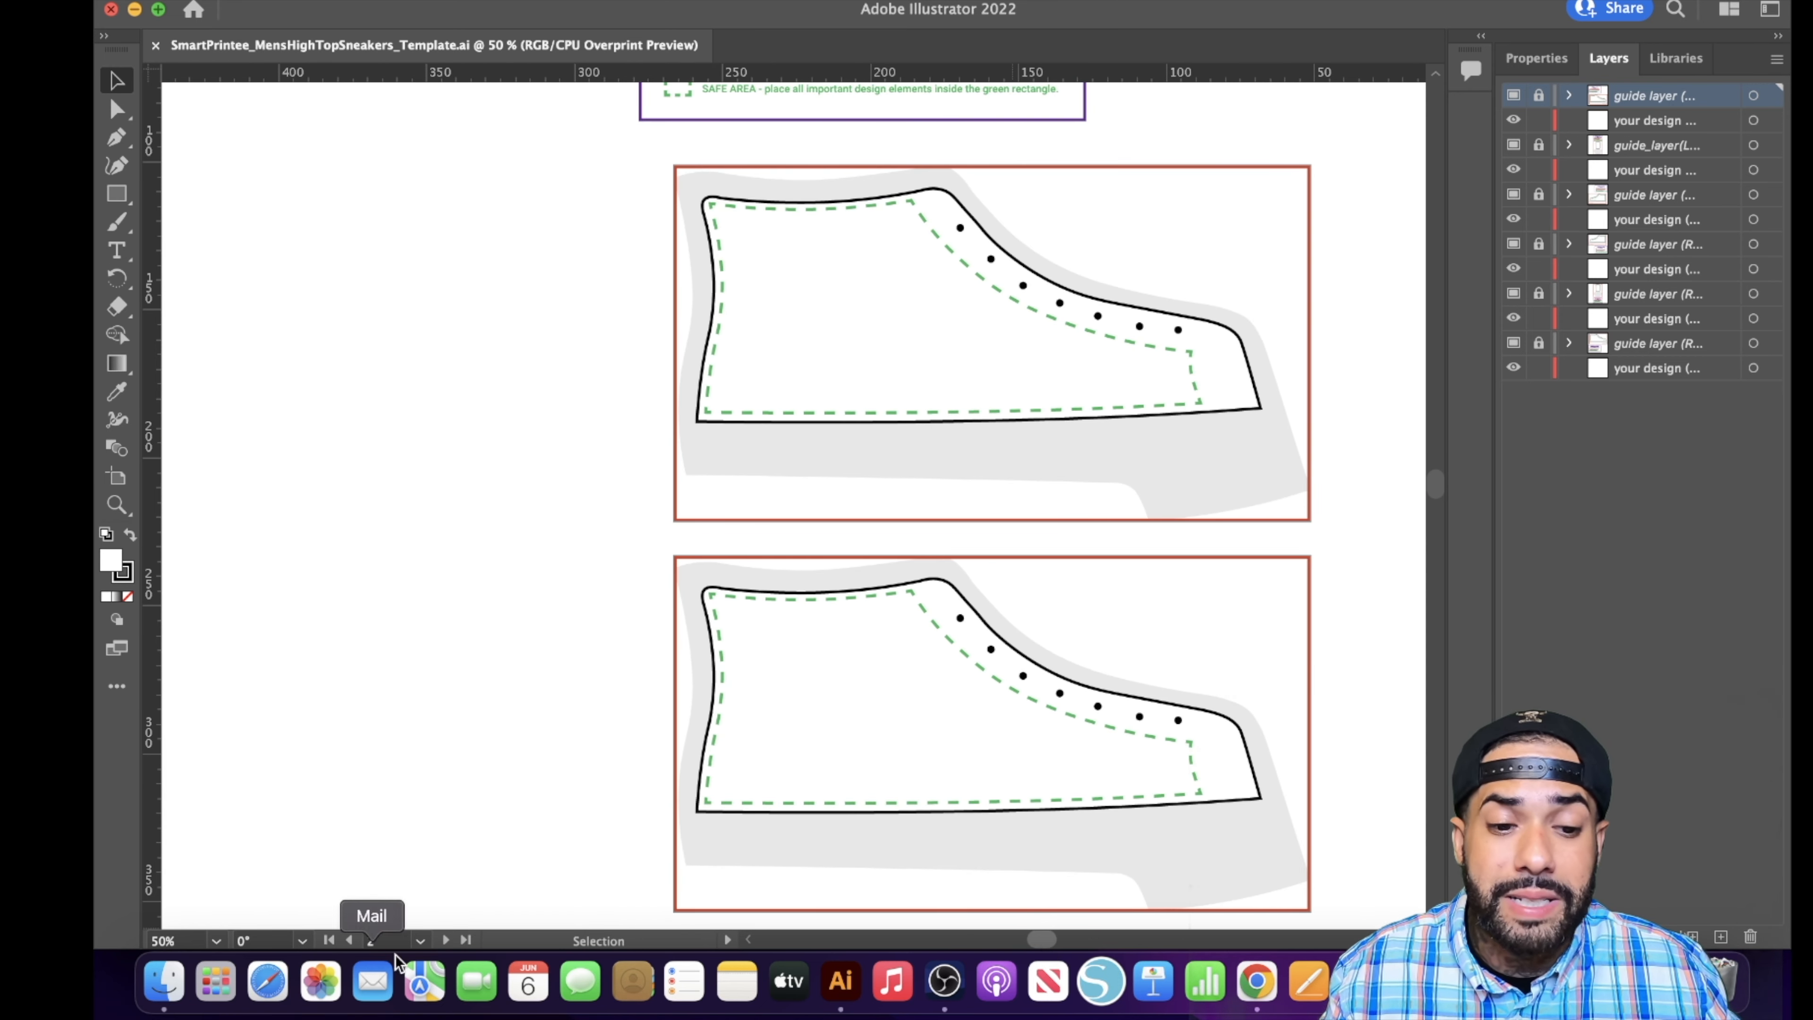
- Open Hustlers Dont Sleep They Nap.png from the New Era Gears-T-Designs folder in Illustrator and return to the sneaker template
click(164, 980)
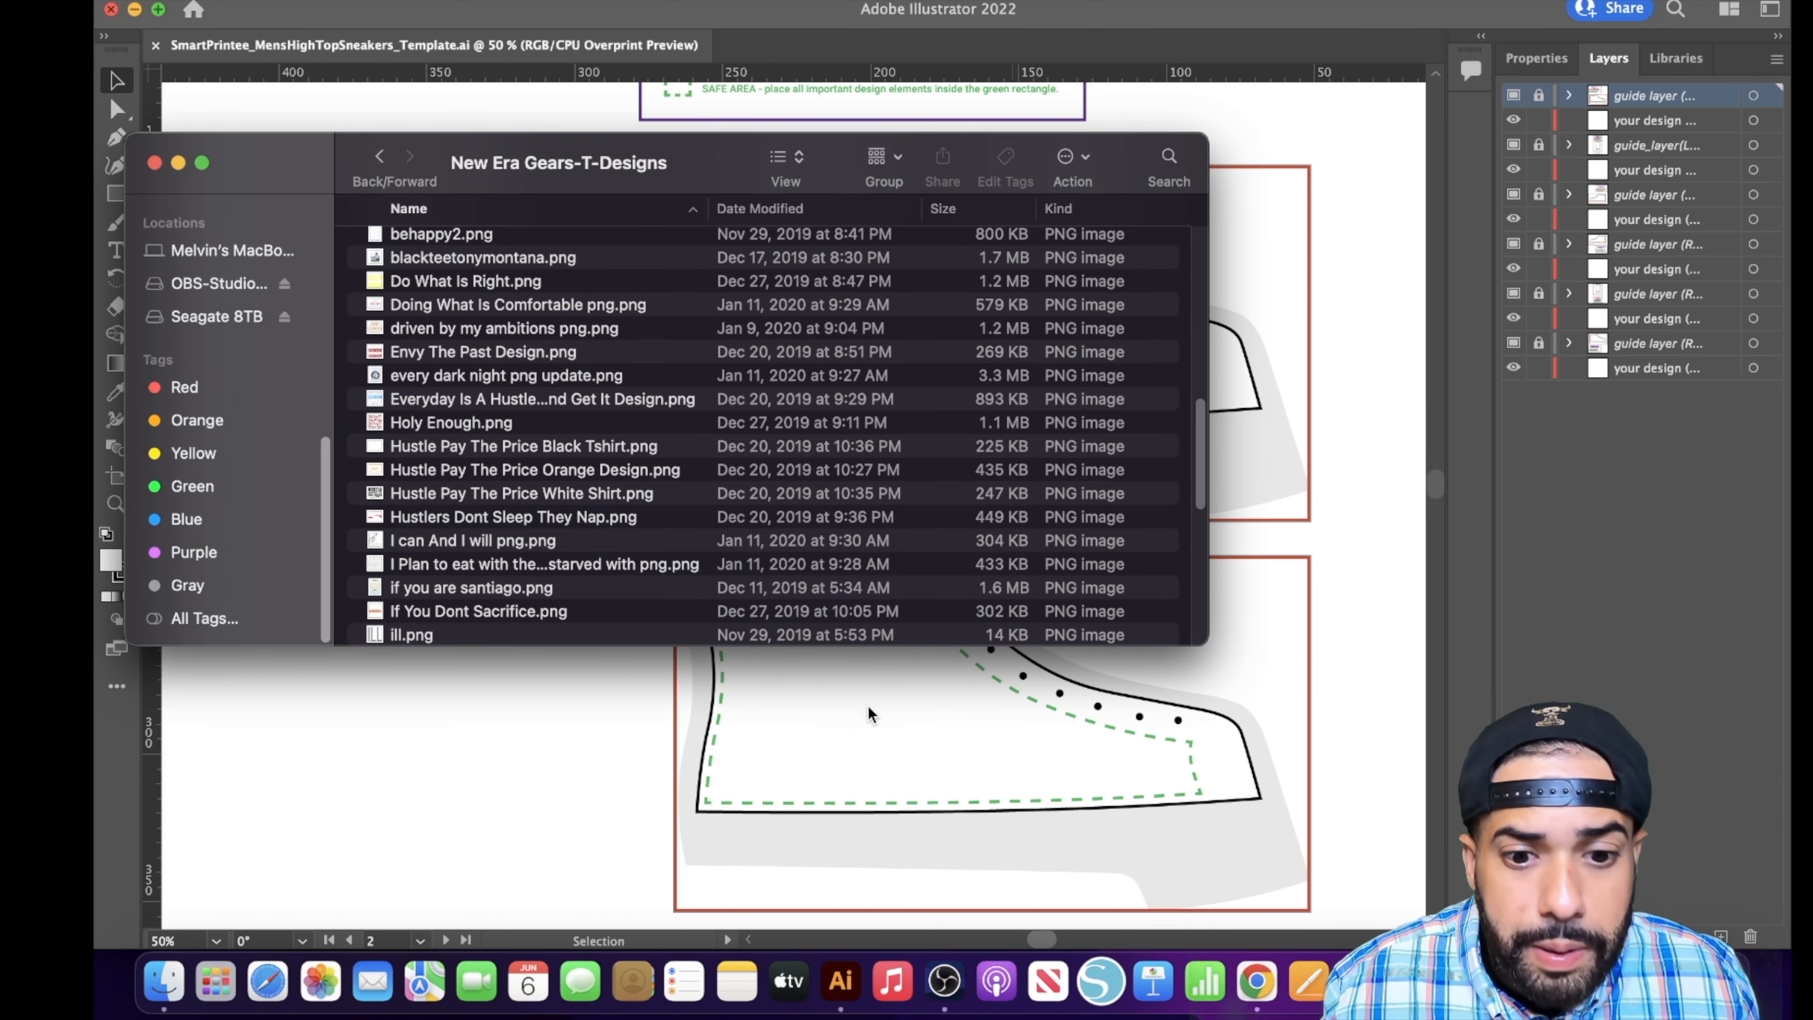
click(758, 782)
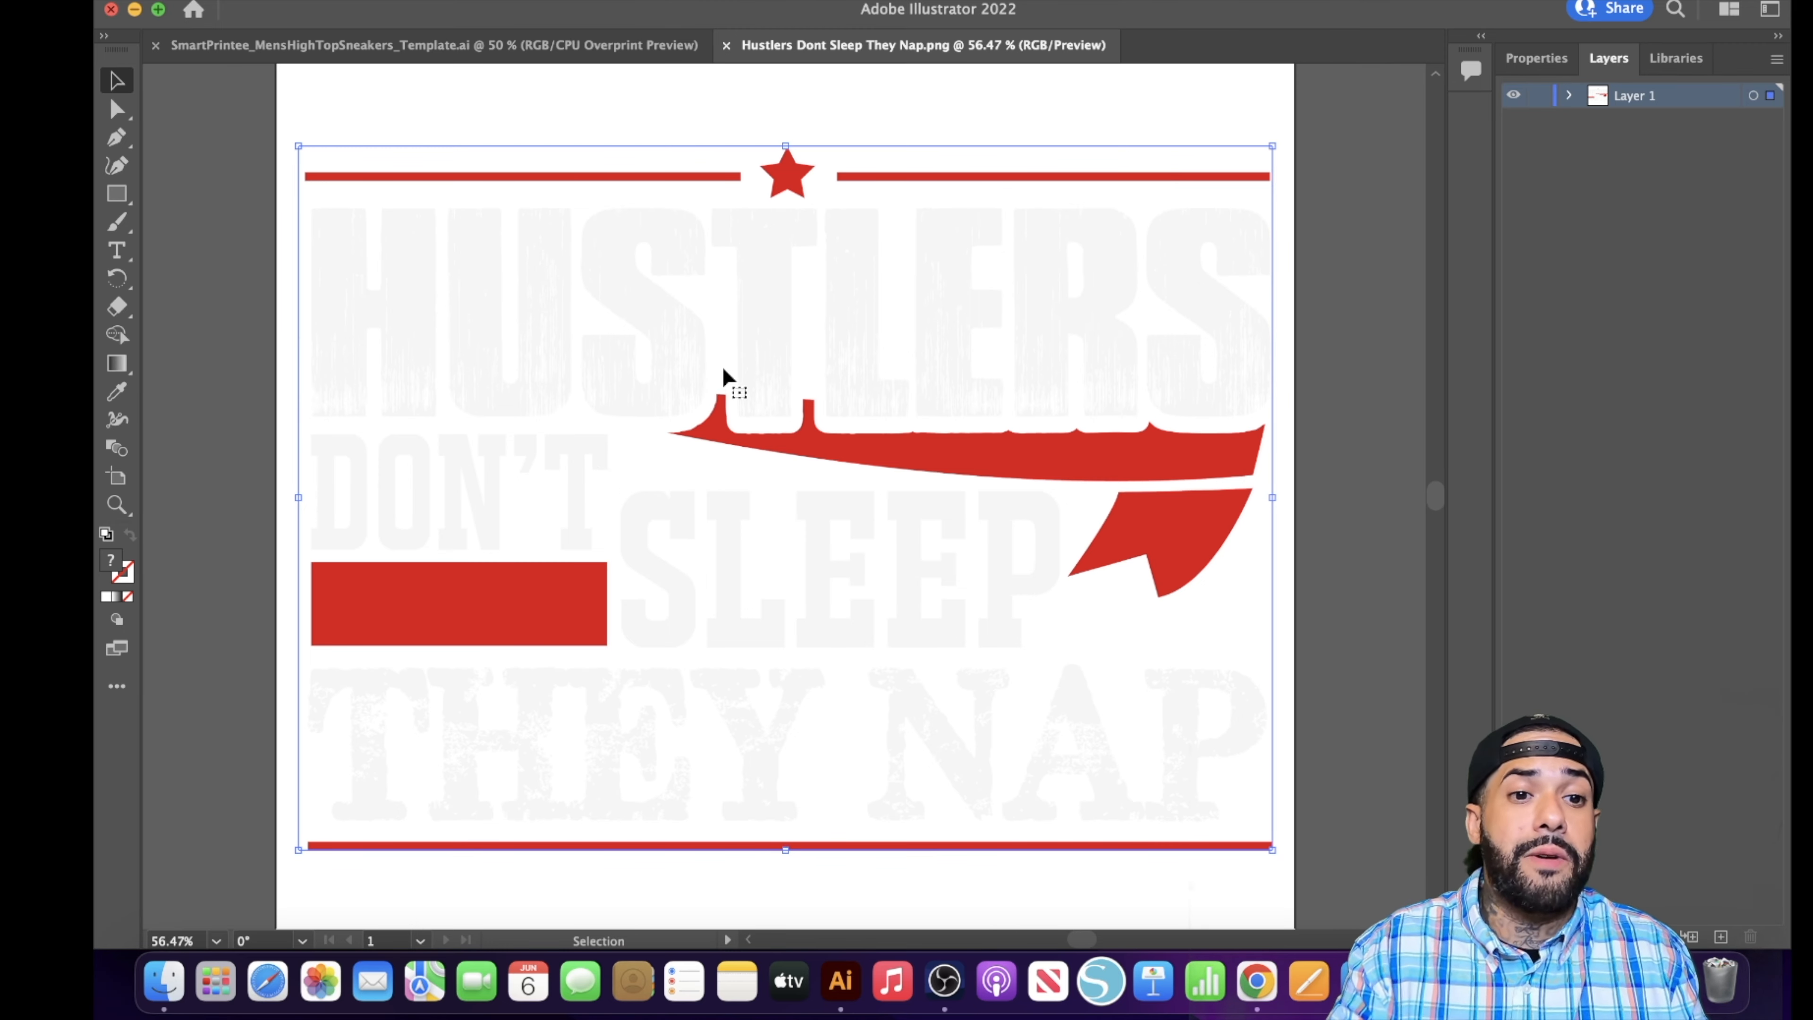
click(486, 45)
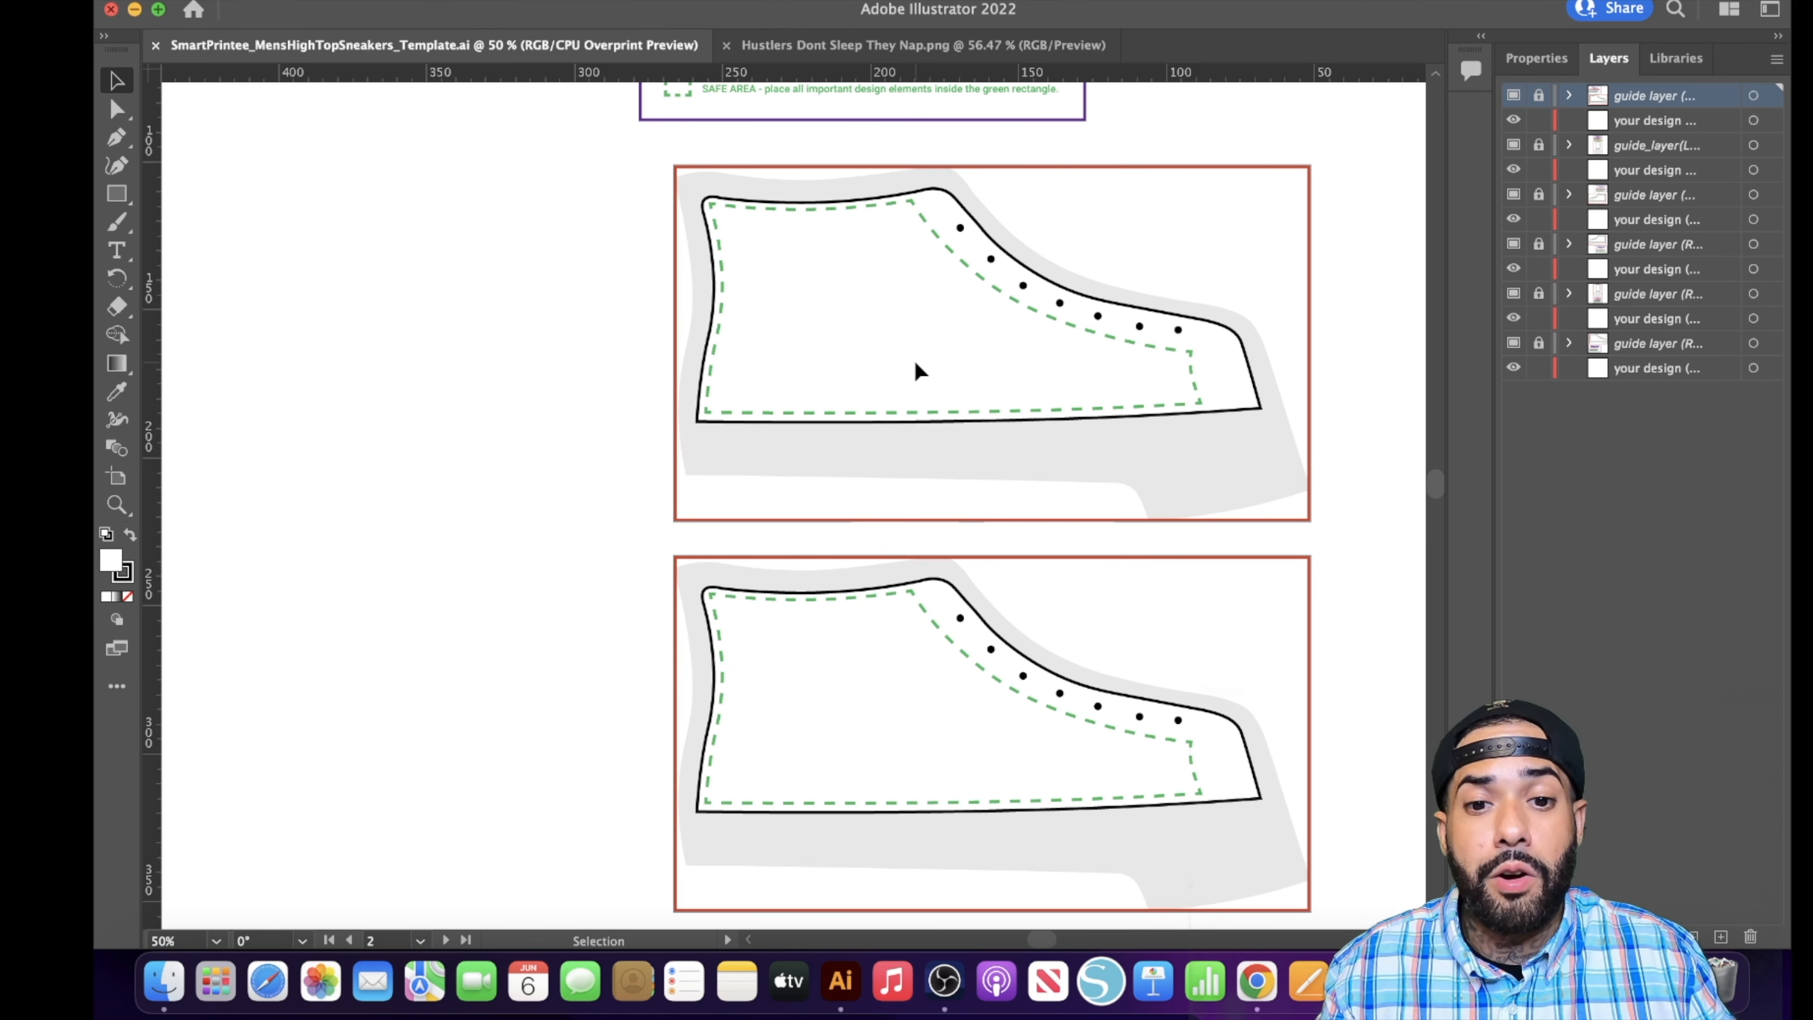
- Paste the Hustlers Dont Sleep They Nap artwork into the template, unlocking the required layers, and scale it down onto the upper shoe side panel
key(super+v)
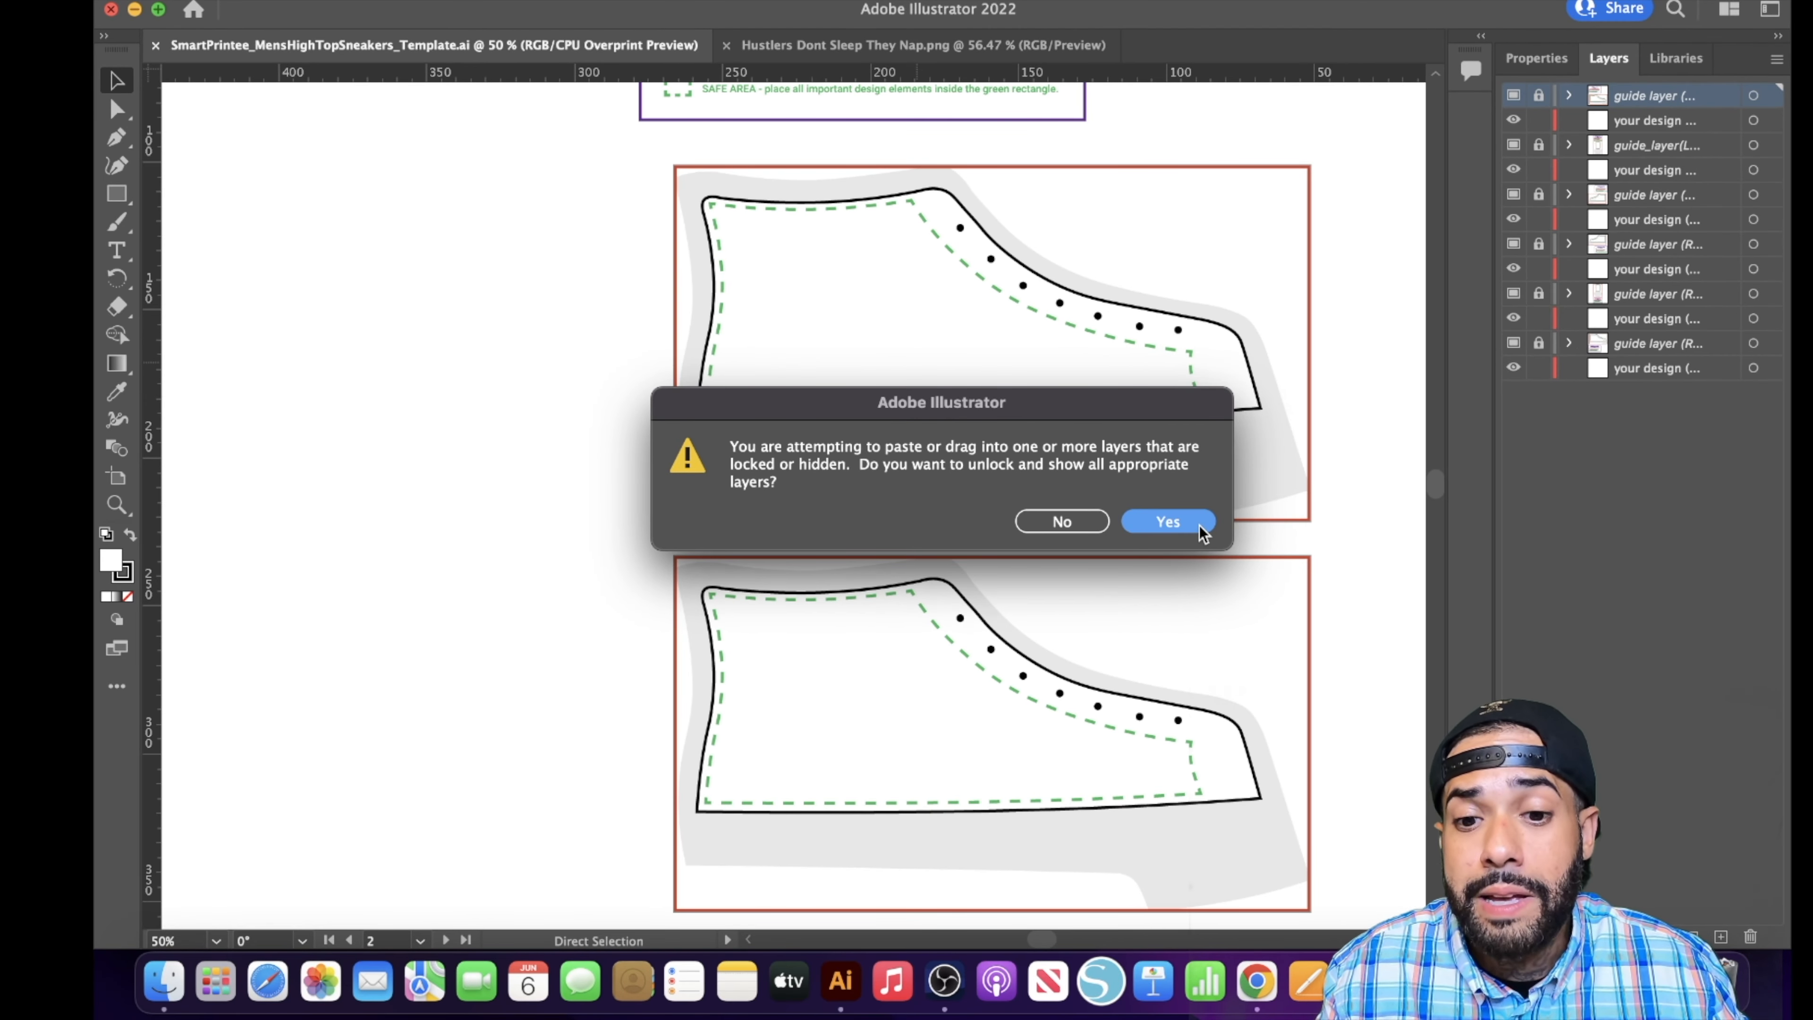
click(1198, 524)
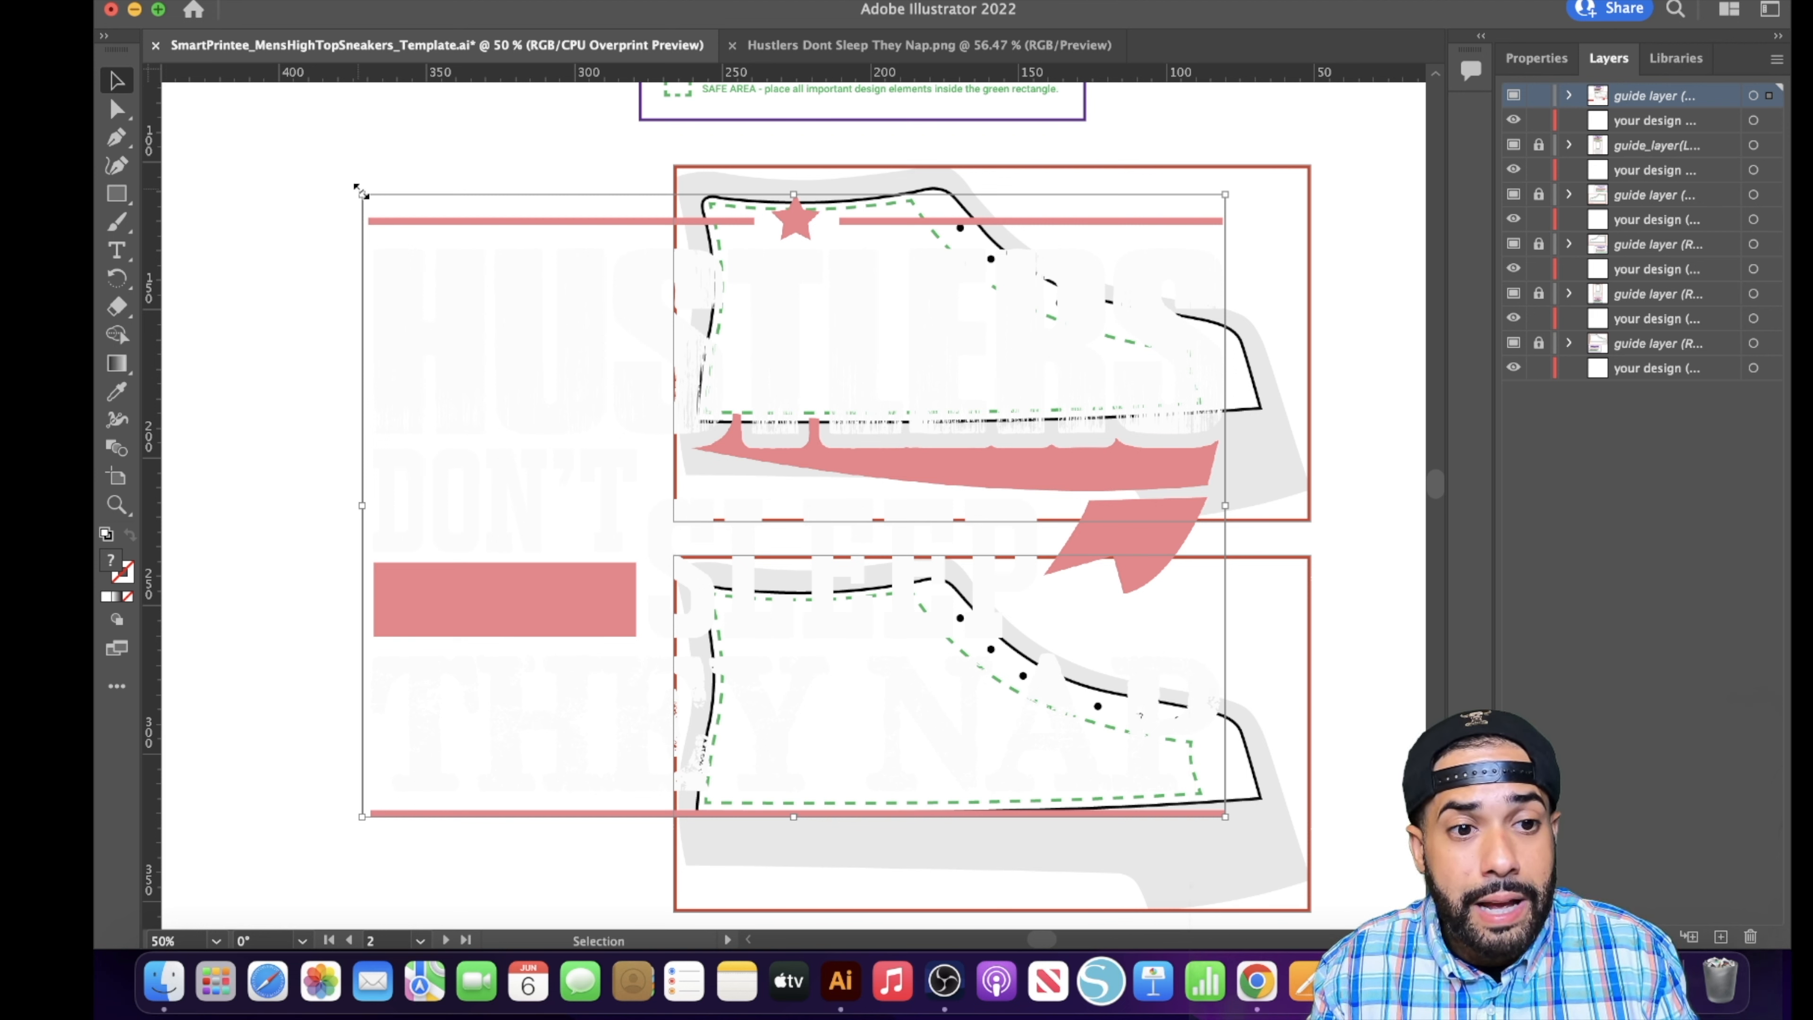
drag(361, 190, 810, 618)
drag(1152, 730, 888, 310)
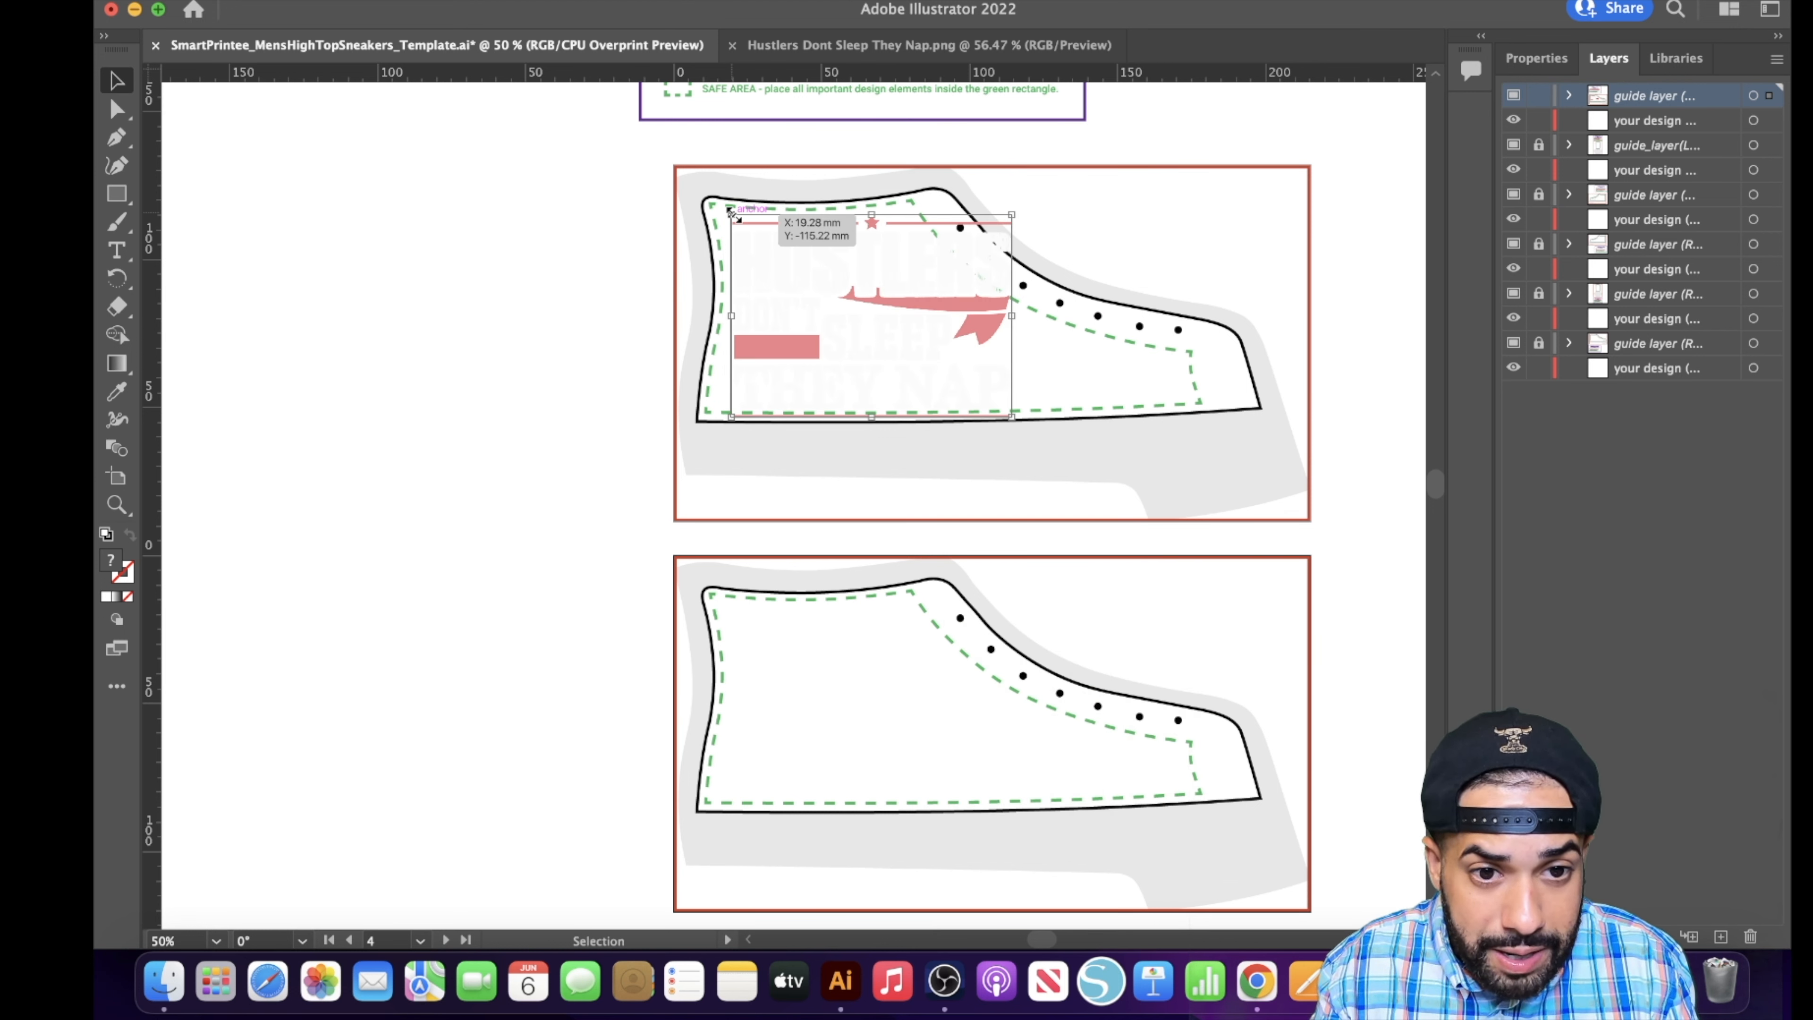
- Shrink and reposition the Hustlers artwork until it fits inside the green safe area at the heel end of the panel
drag(732, 214, 755, 235)
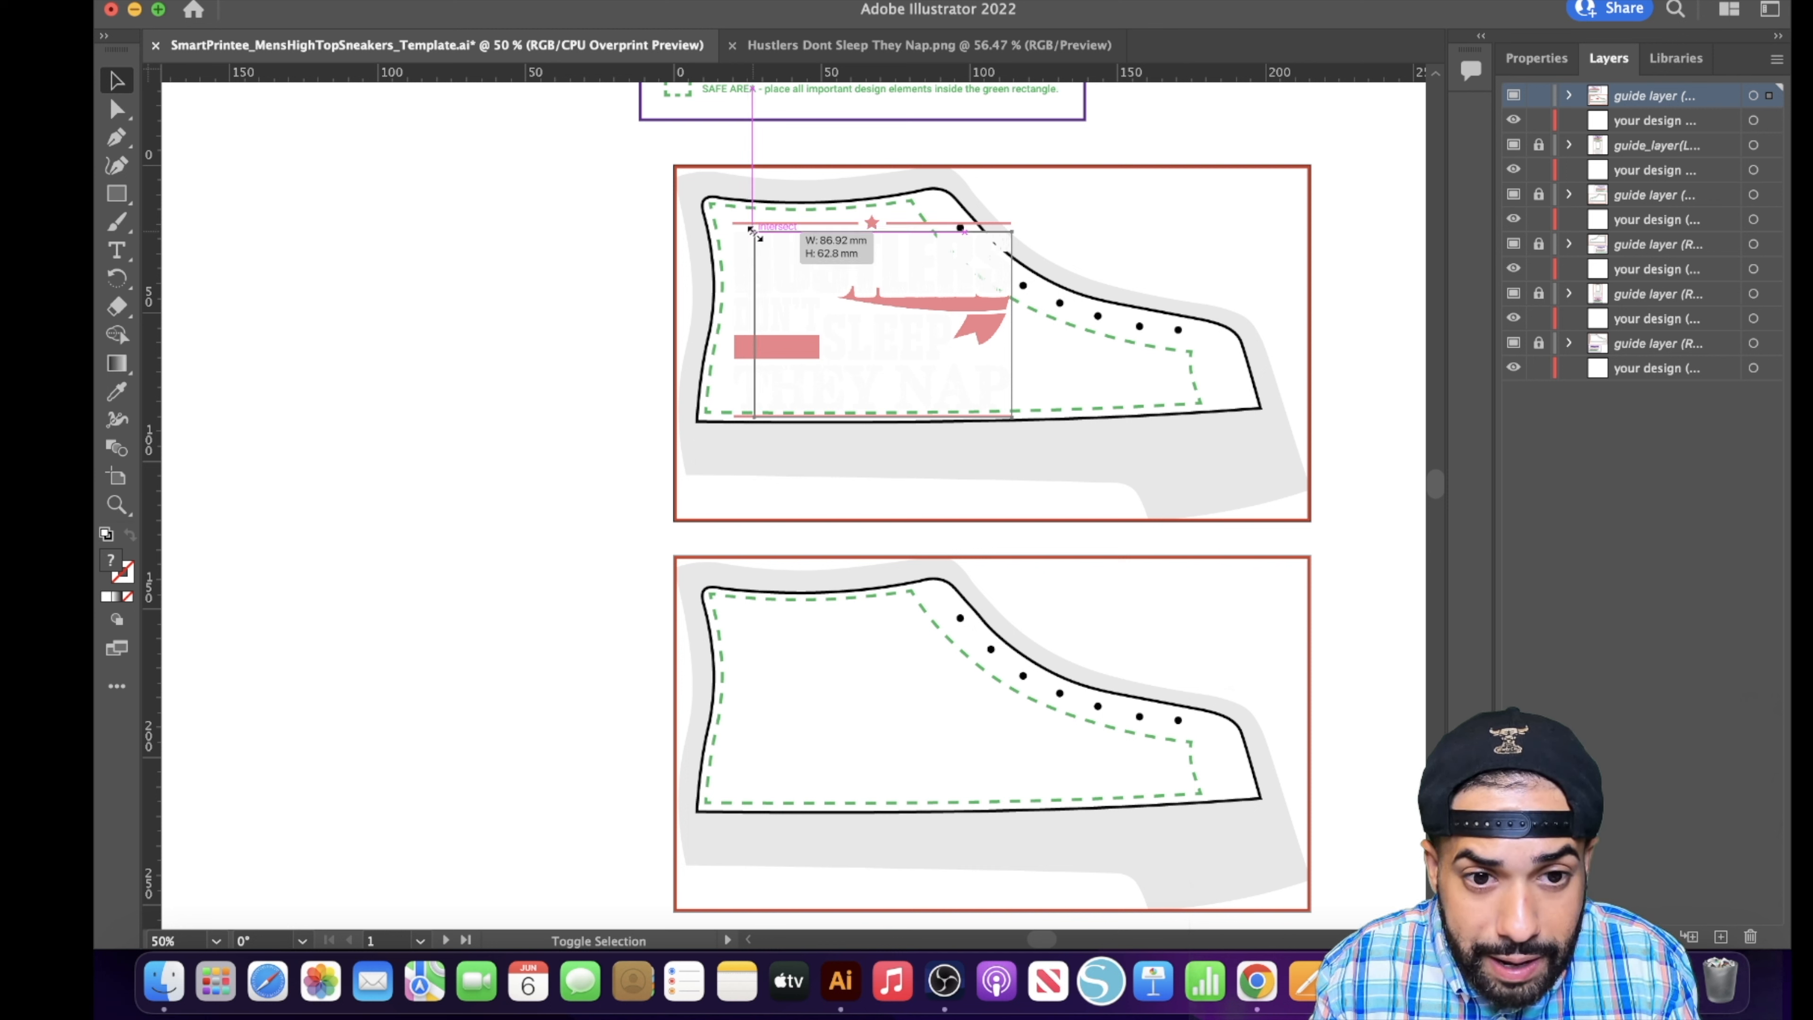
drag(755, 235, 766, 239)
drag(867, 287, 831, 280)
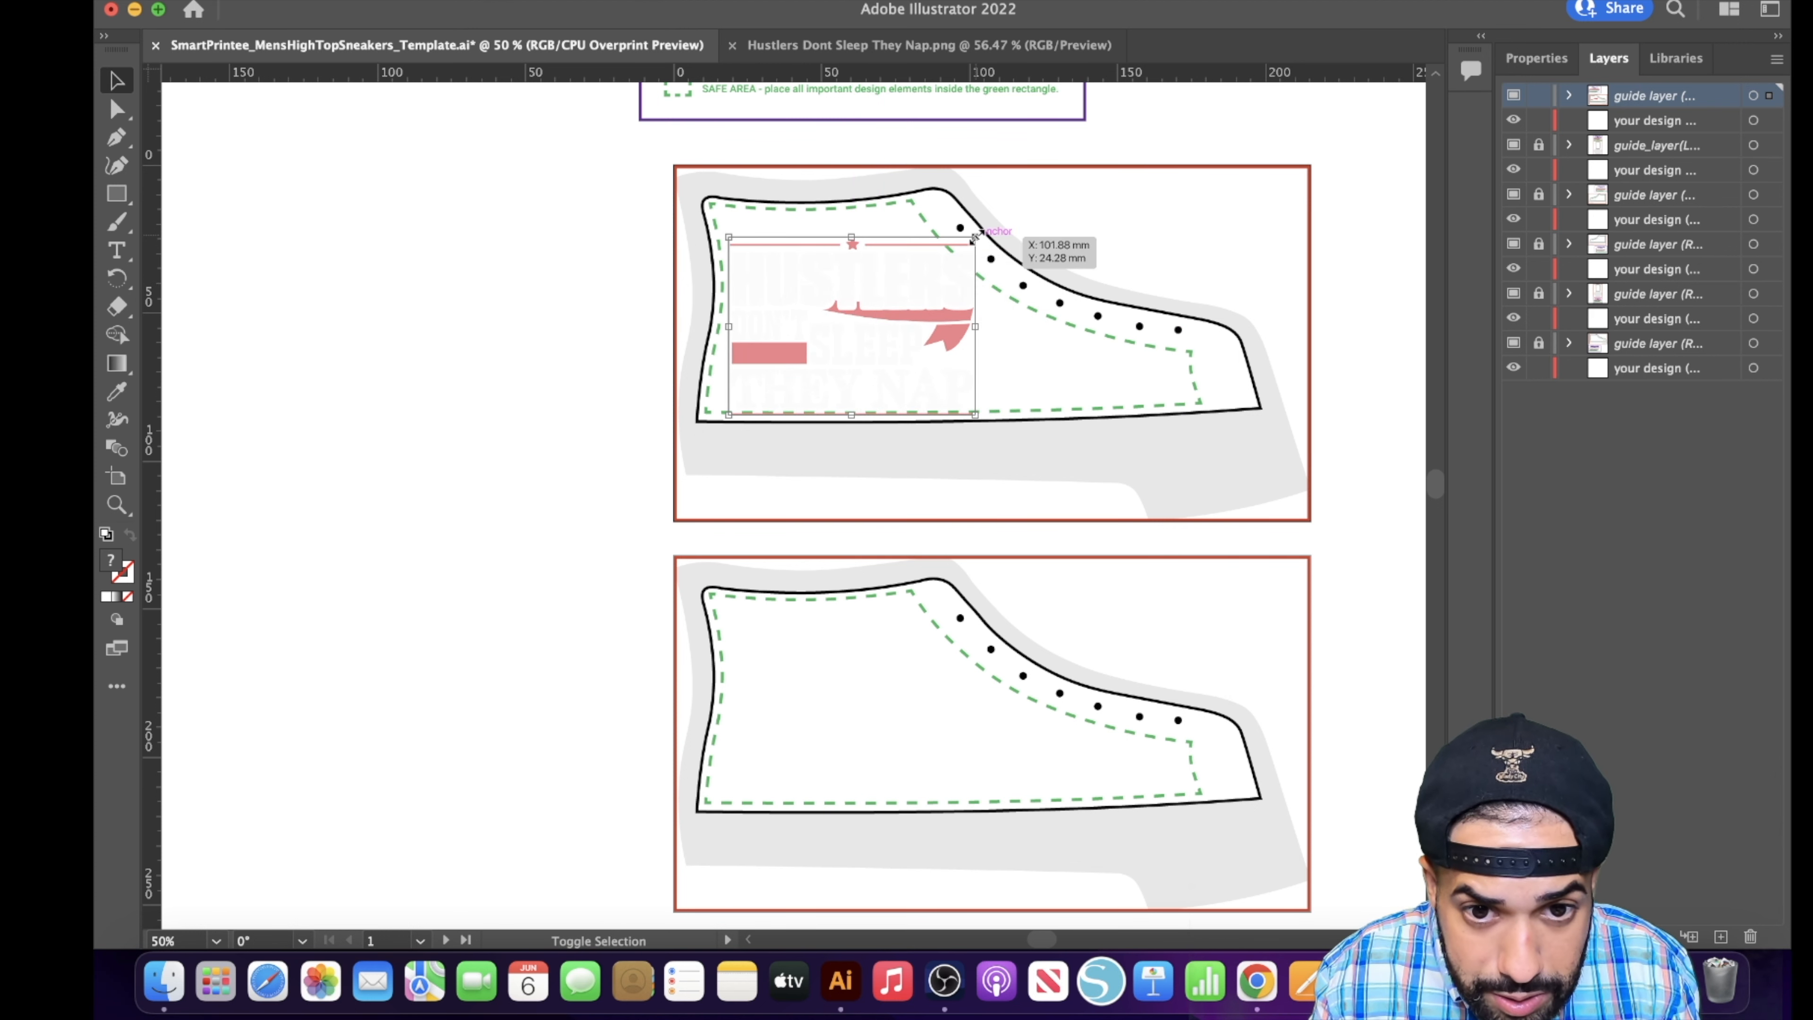
drag(975, 238, 887, 295)
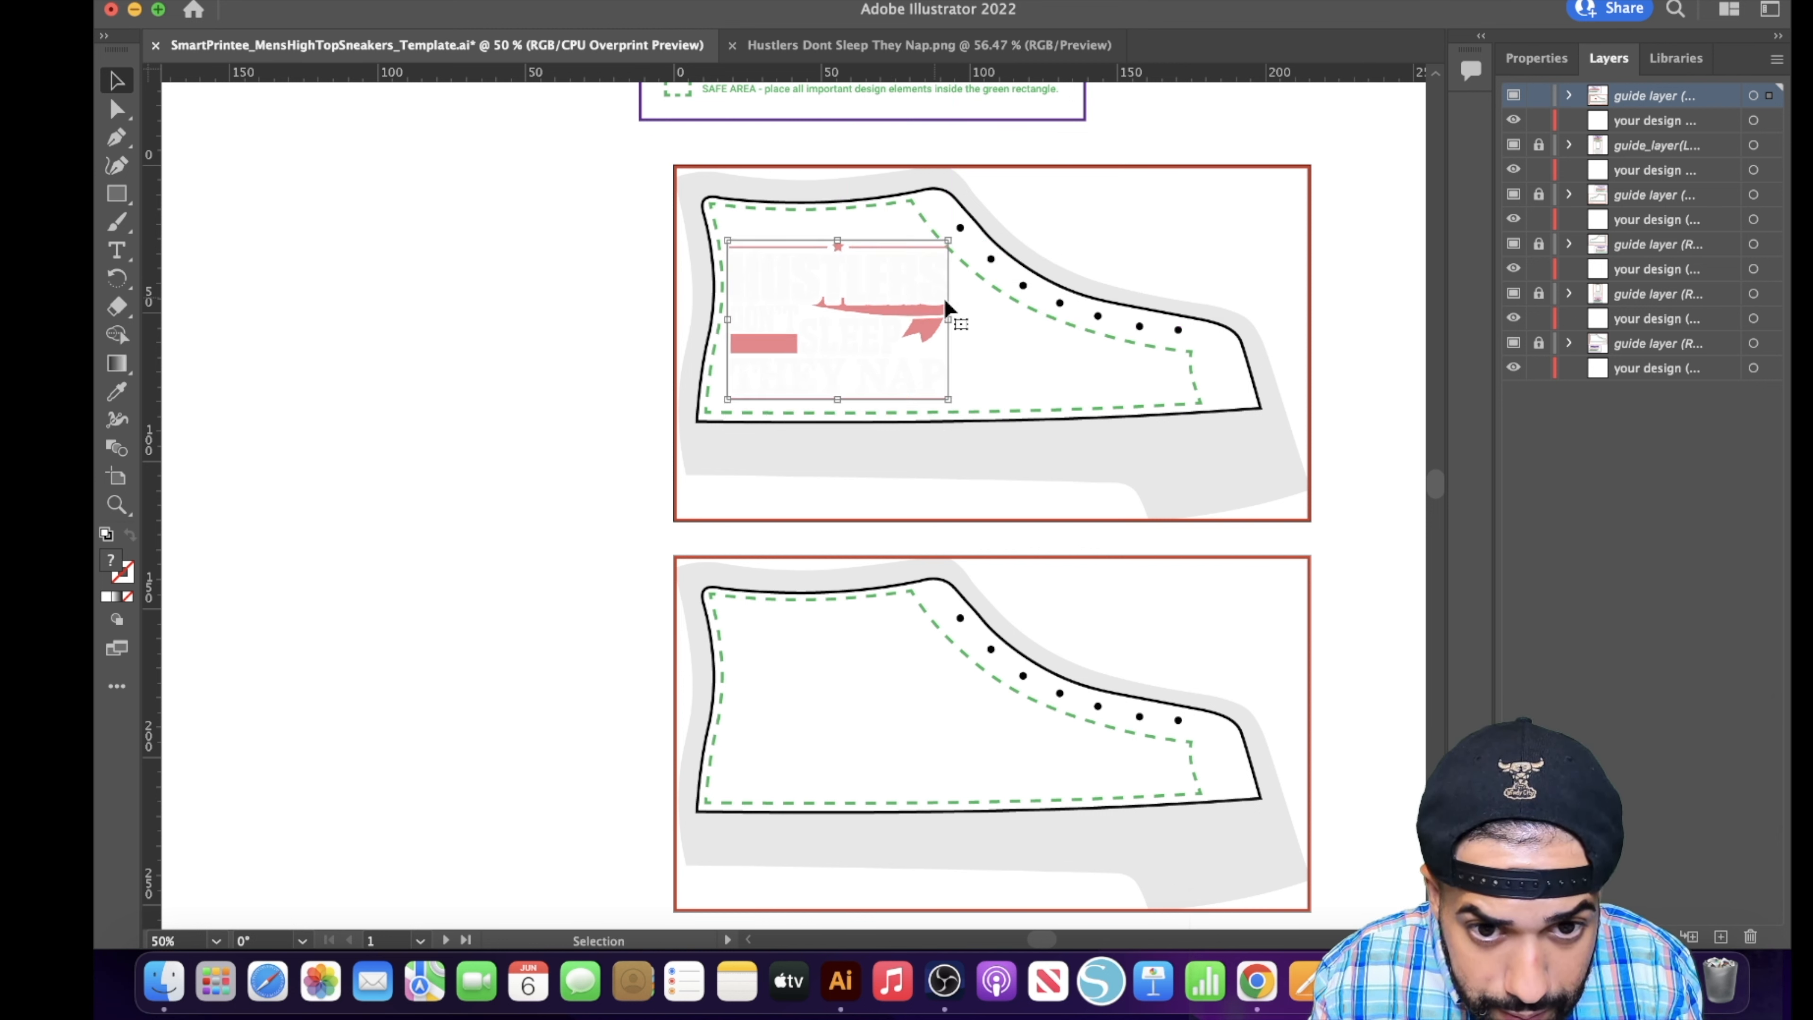
click(993, 360)
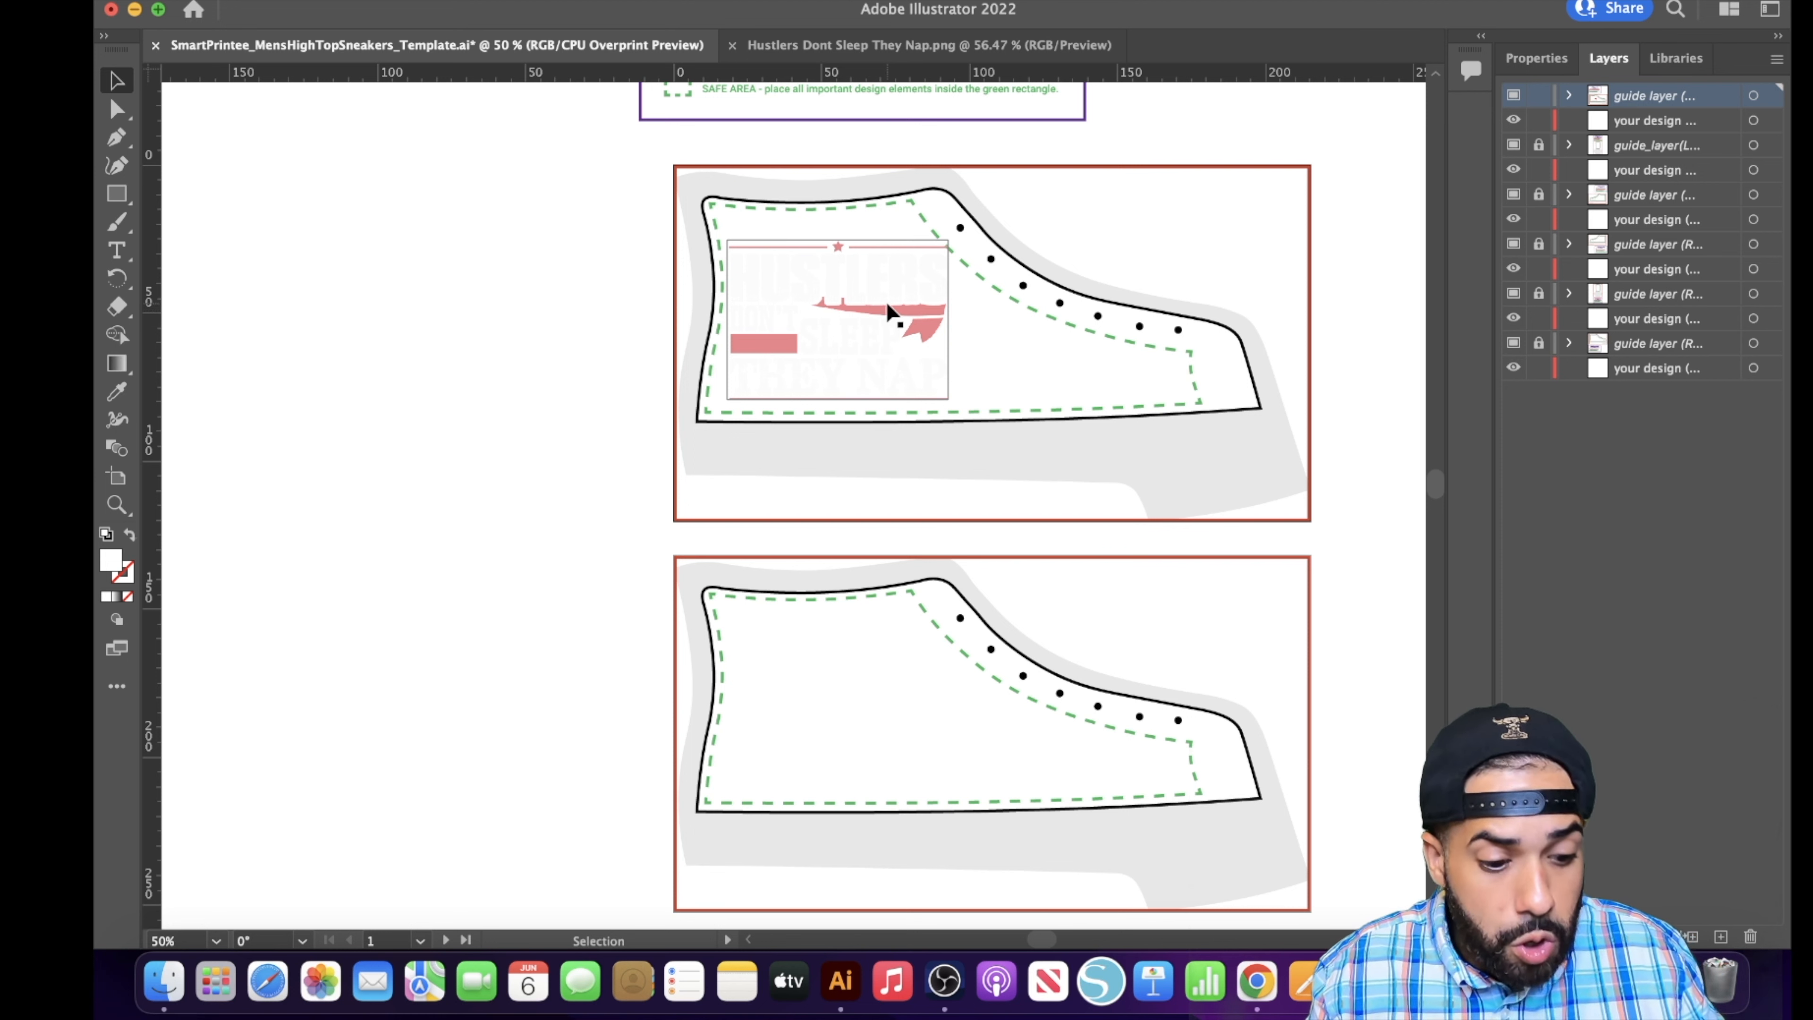
click(932, 277)
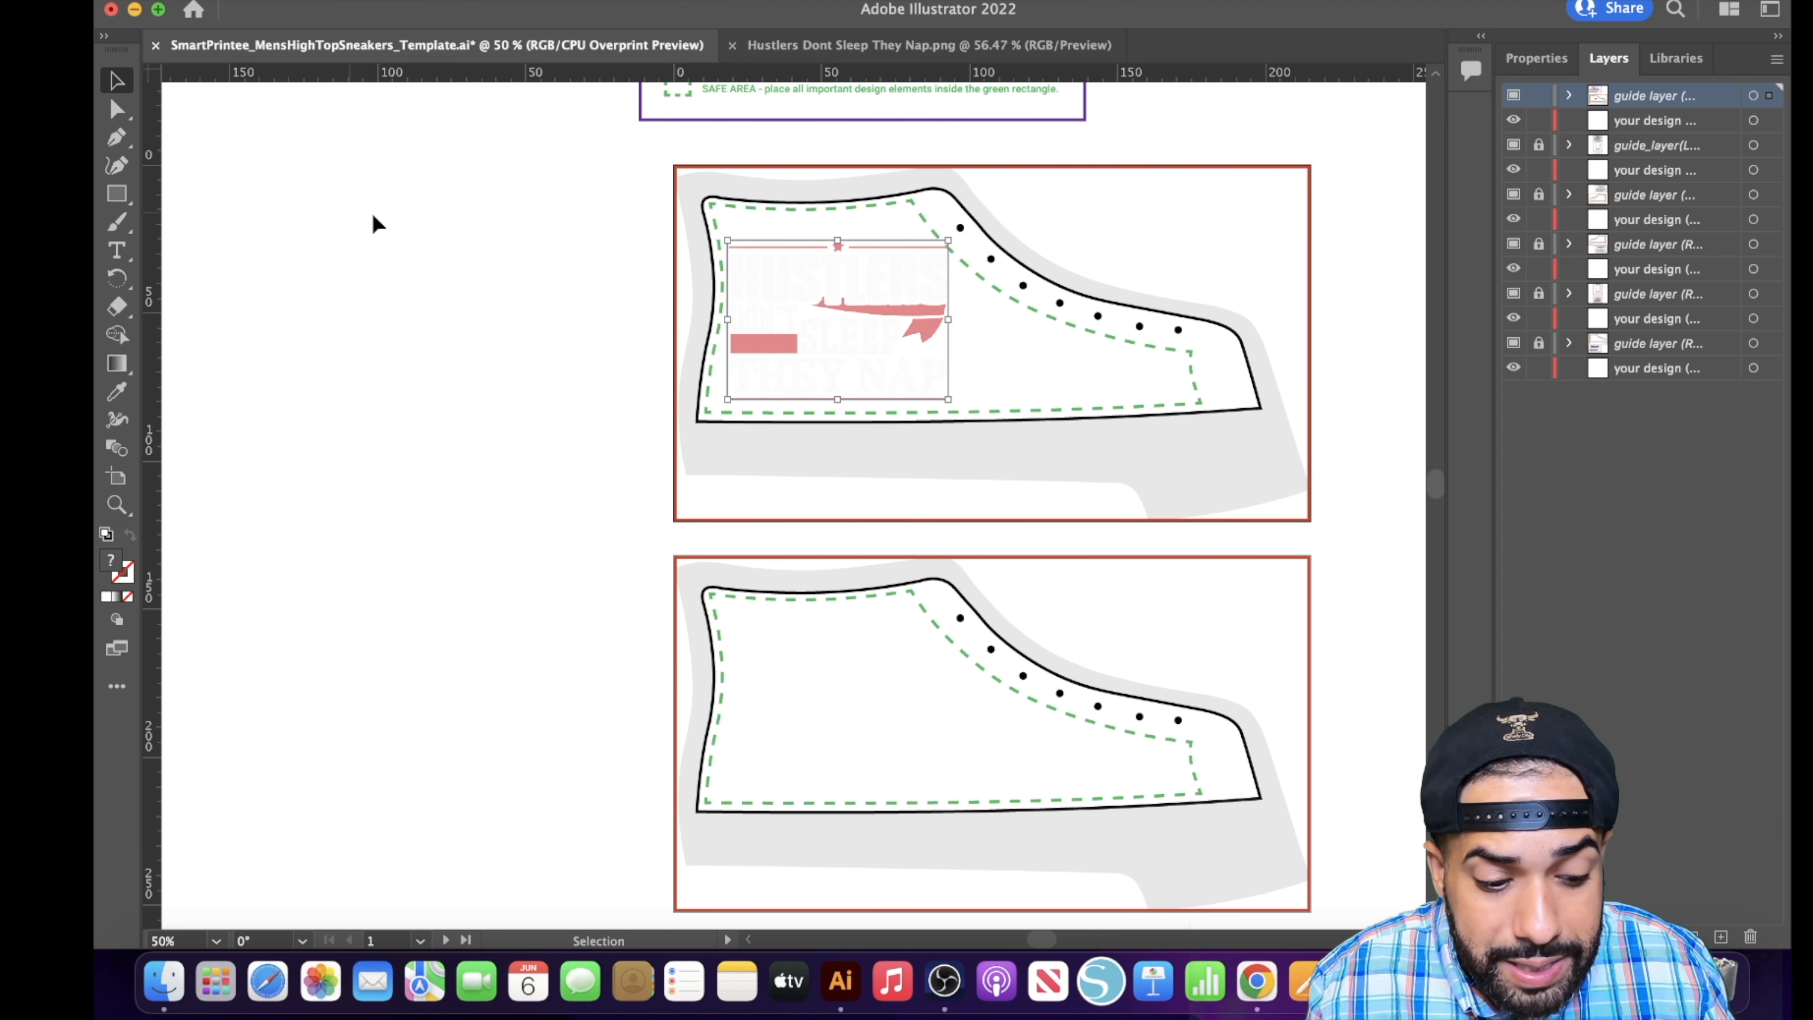
drag(948, 241, 940, 253)
drag(825, 324, 828, 310)
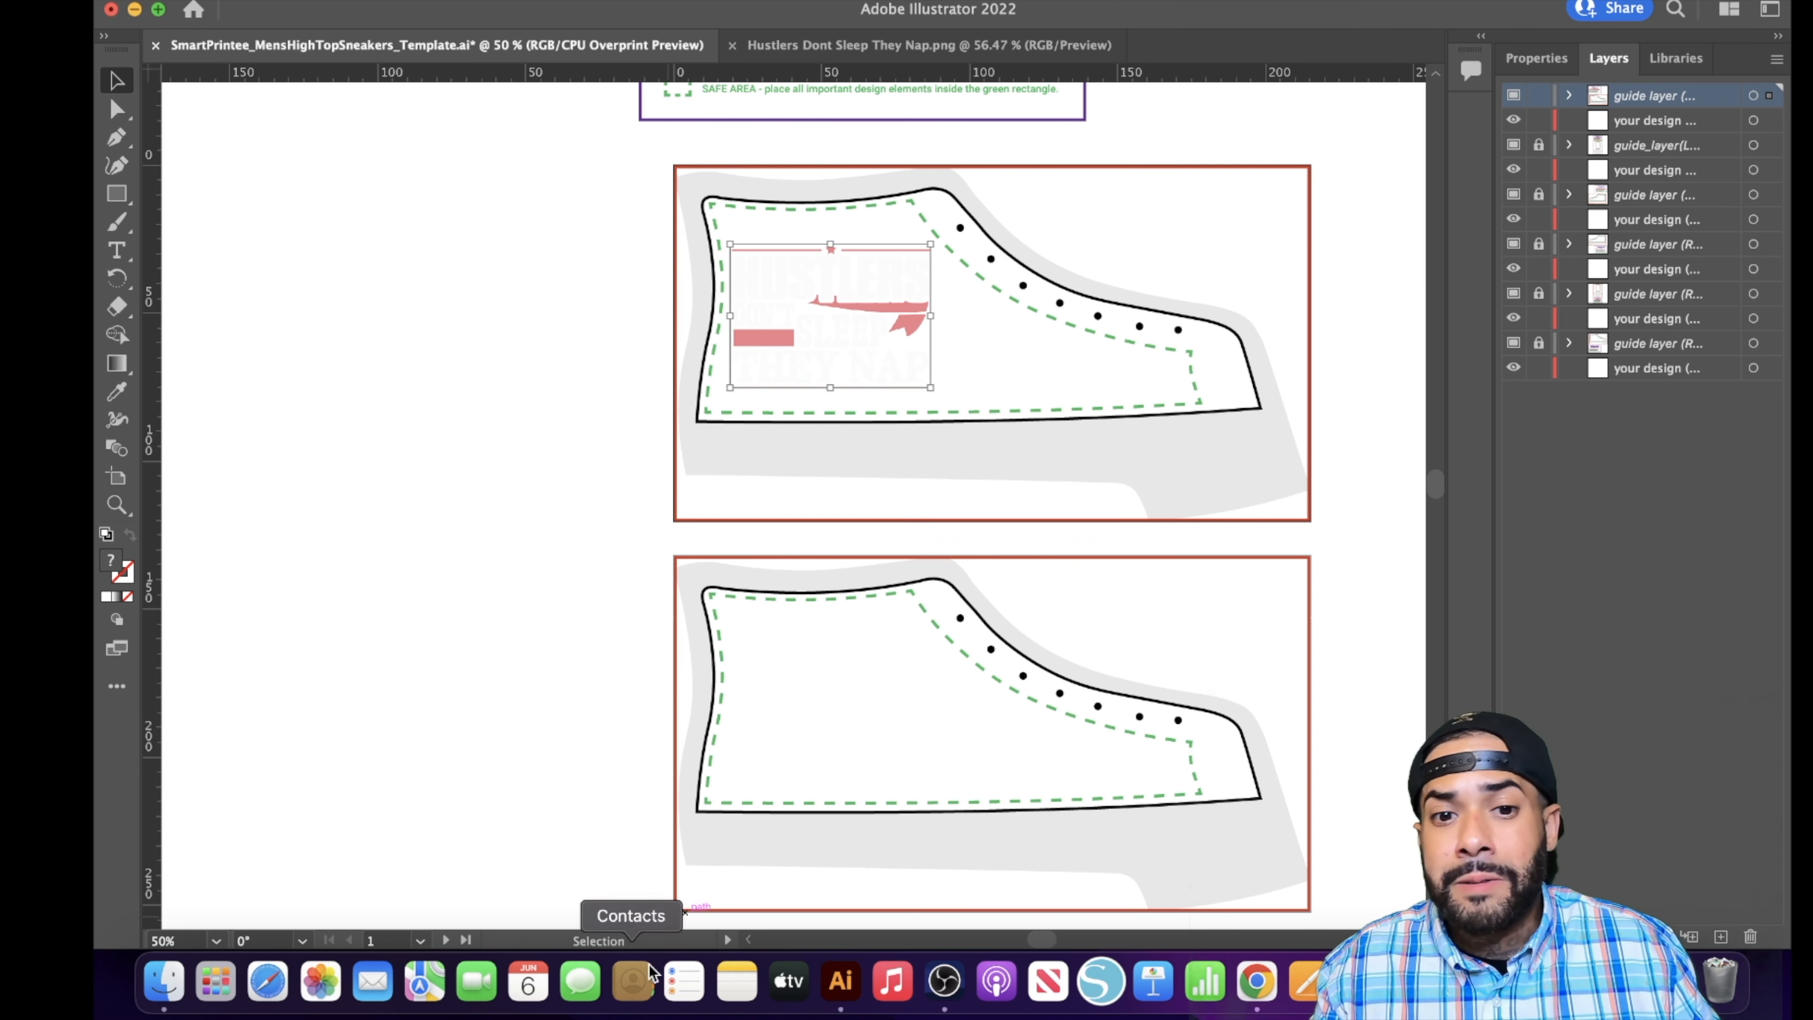
- Place the star image 29-297637_gallery-...movebg-preview.png from Downloads into the template and scale it down beside the Hustlers artwork
click(164, 978)
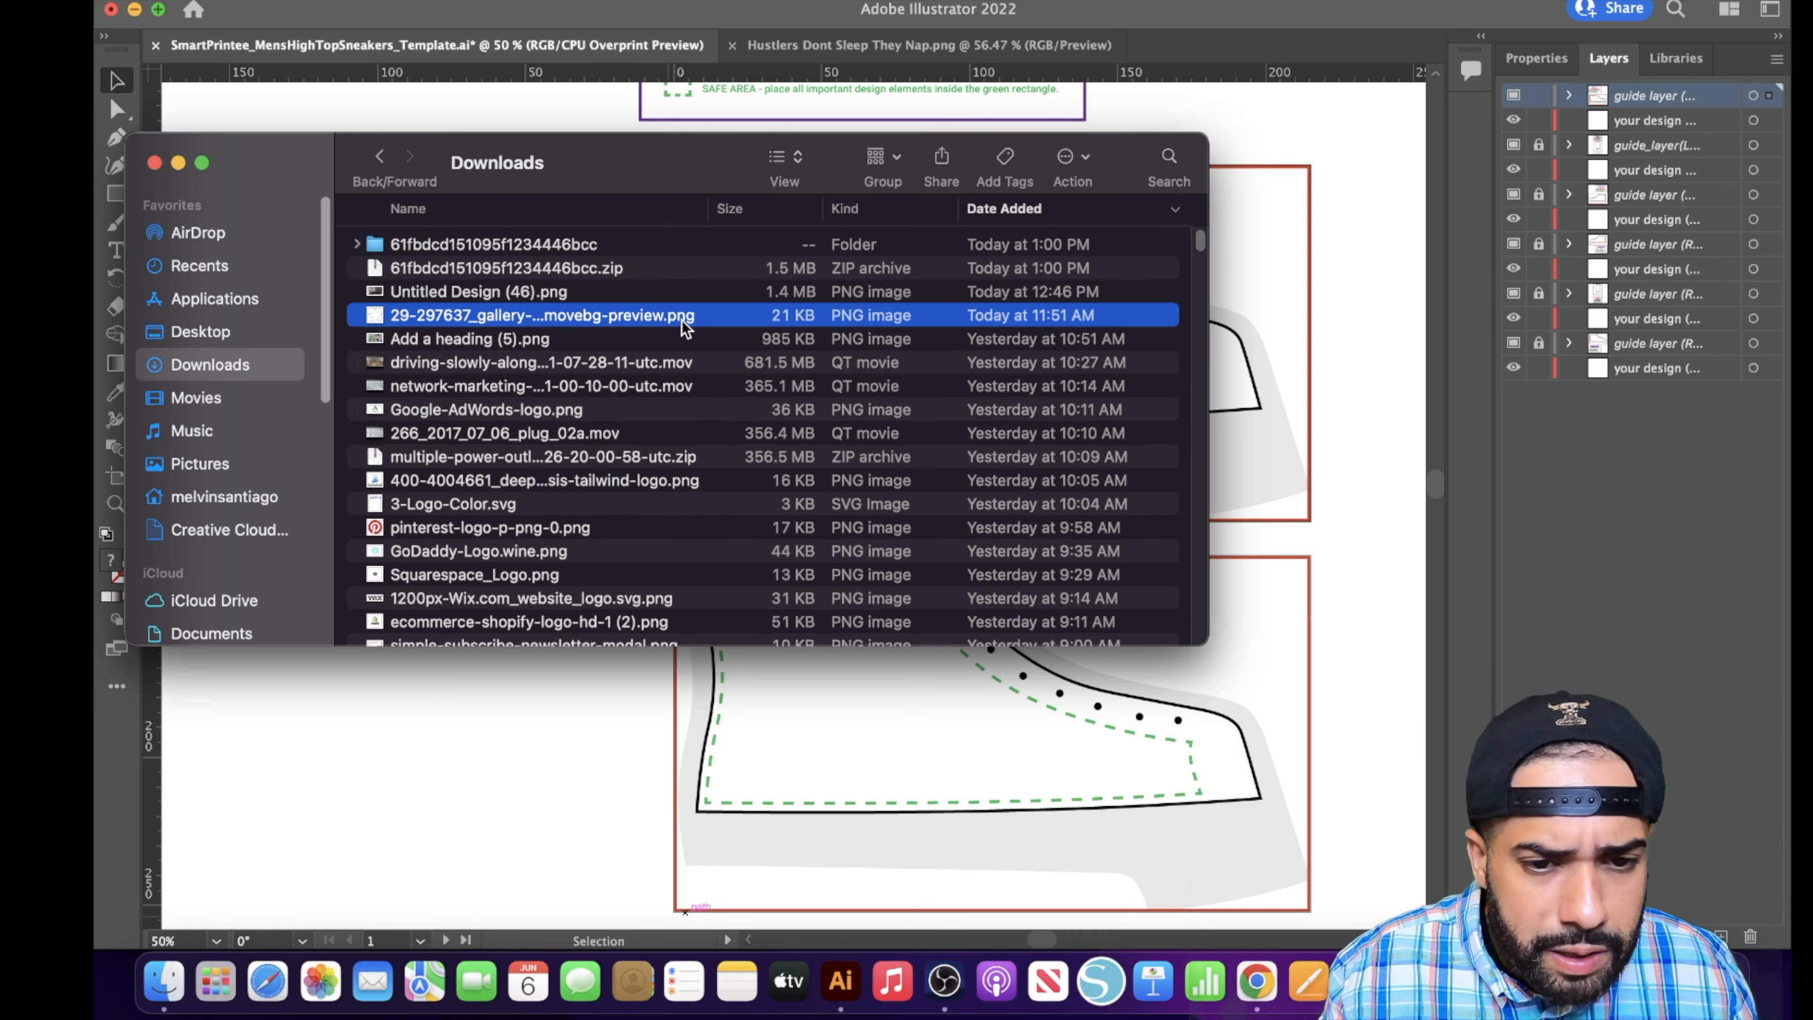
drag(603, 319, 991, 328)
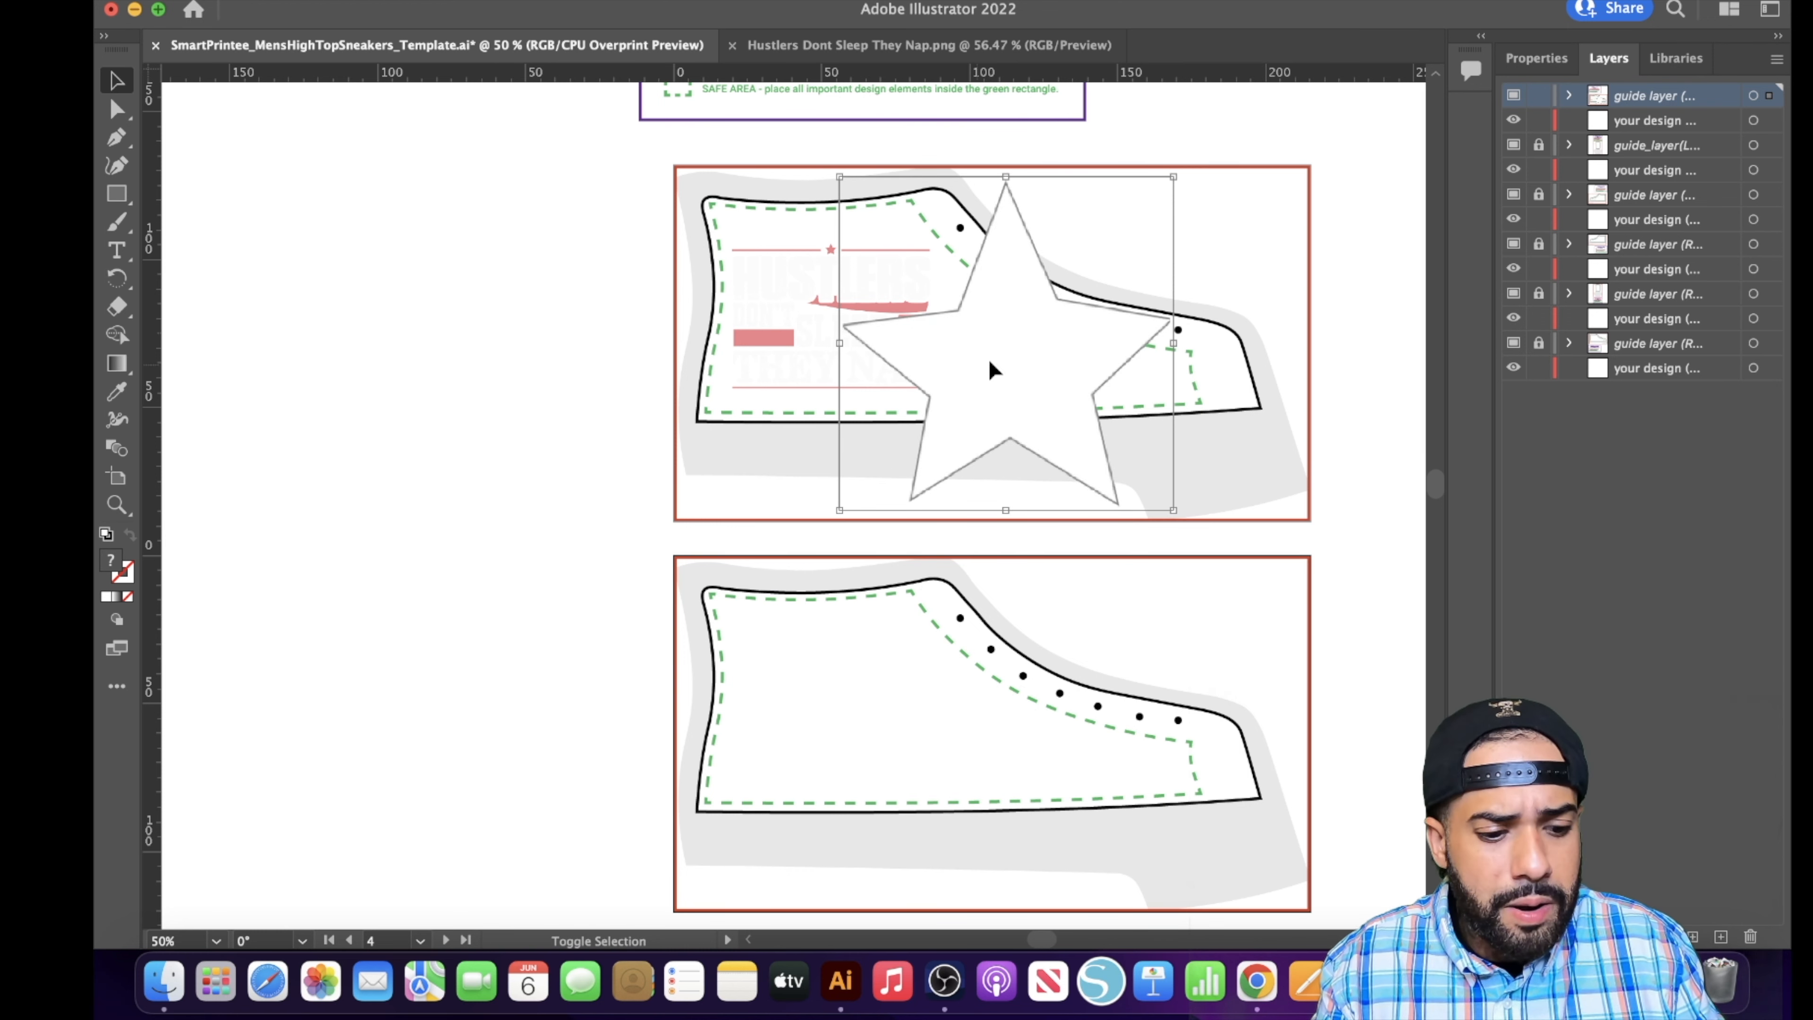
right_click(1149, 187)
click(1183, 122)
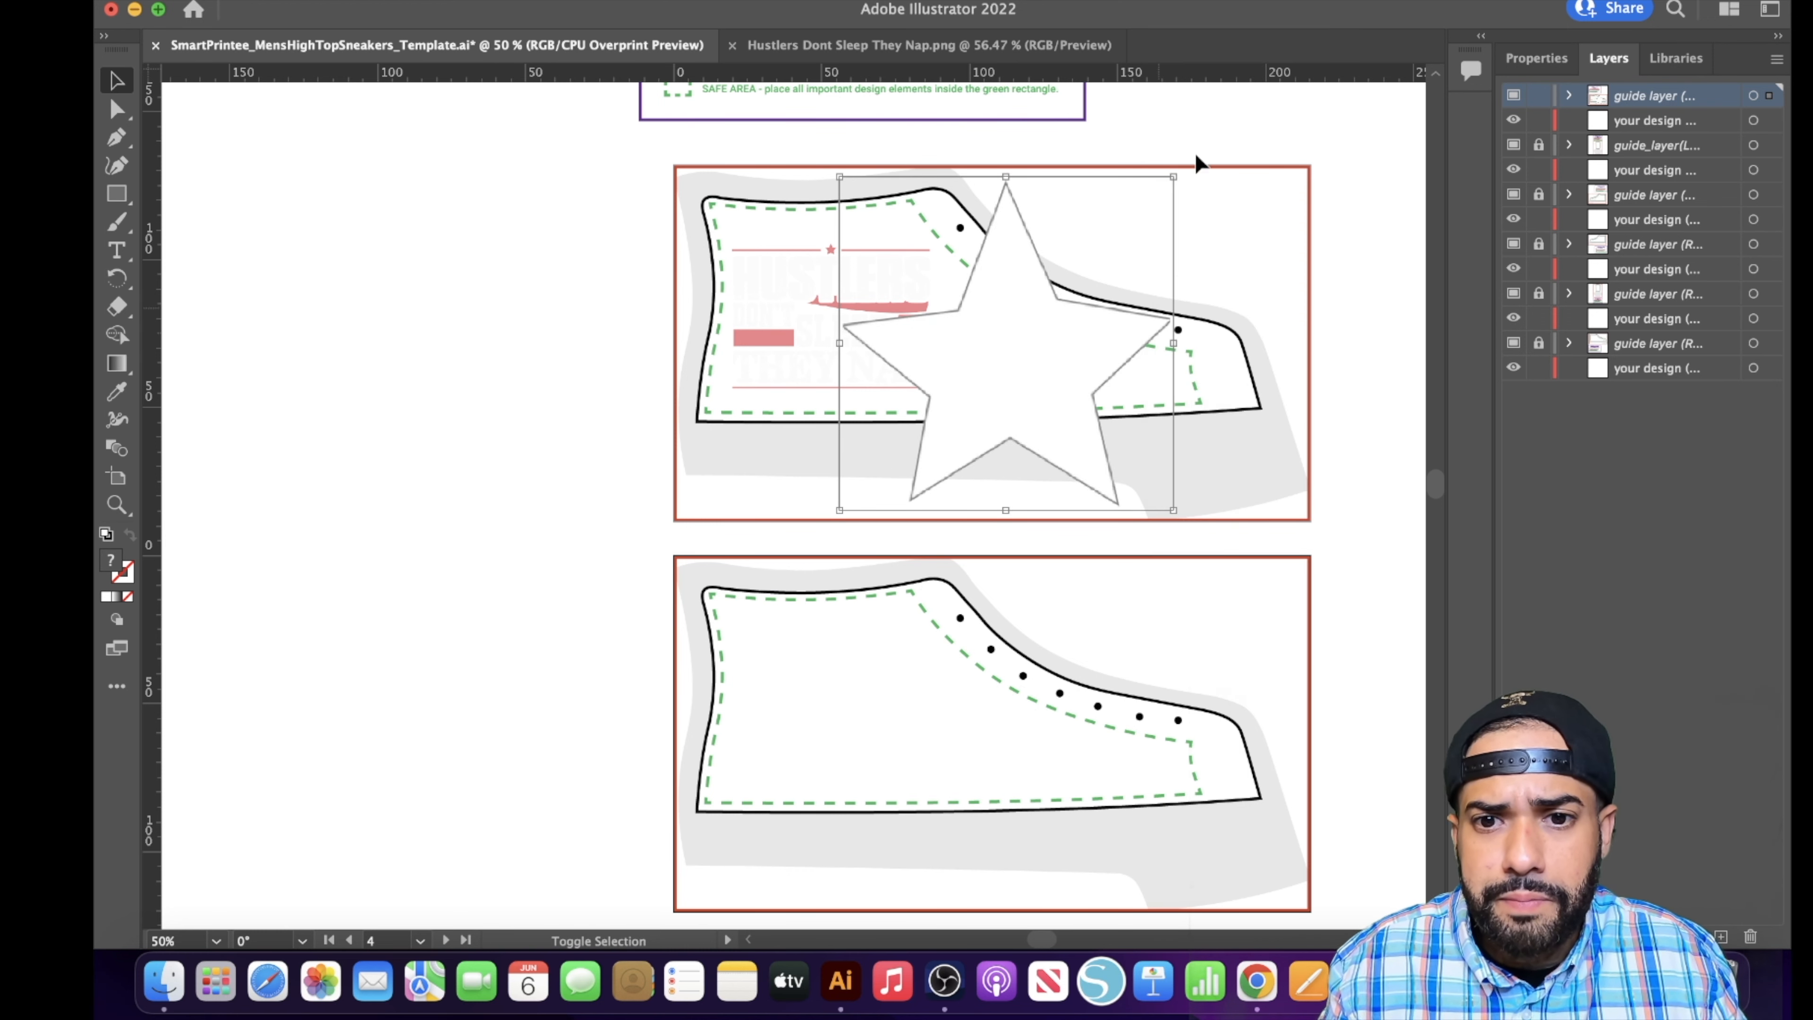
drag(1174, 179, 997, 335)
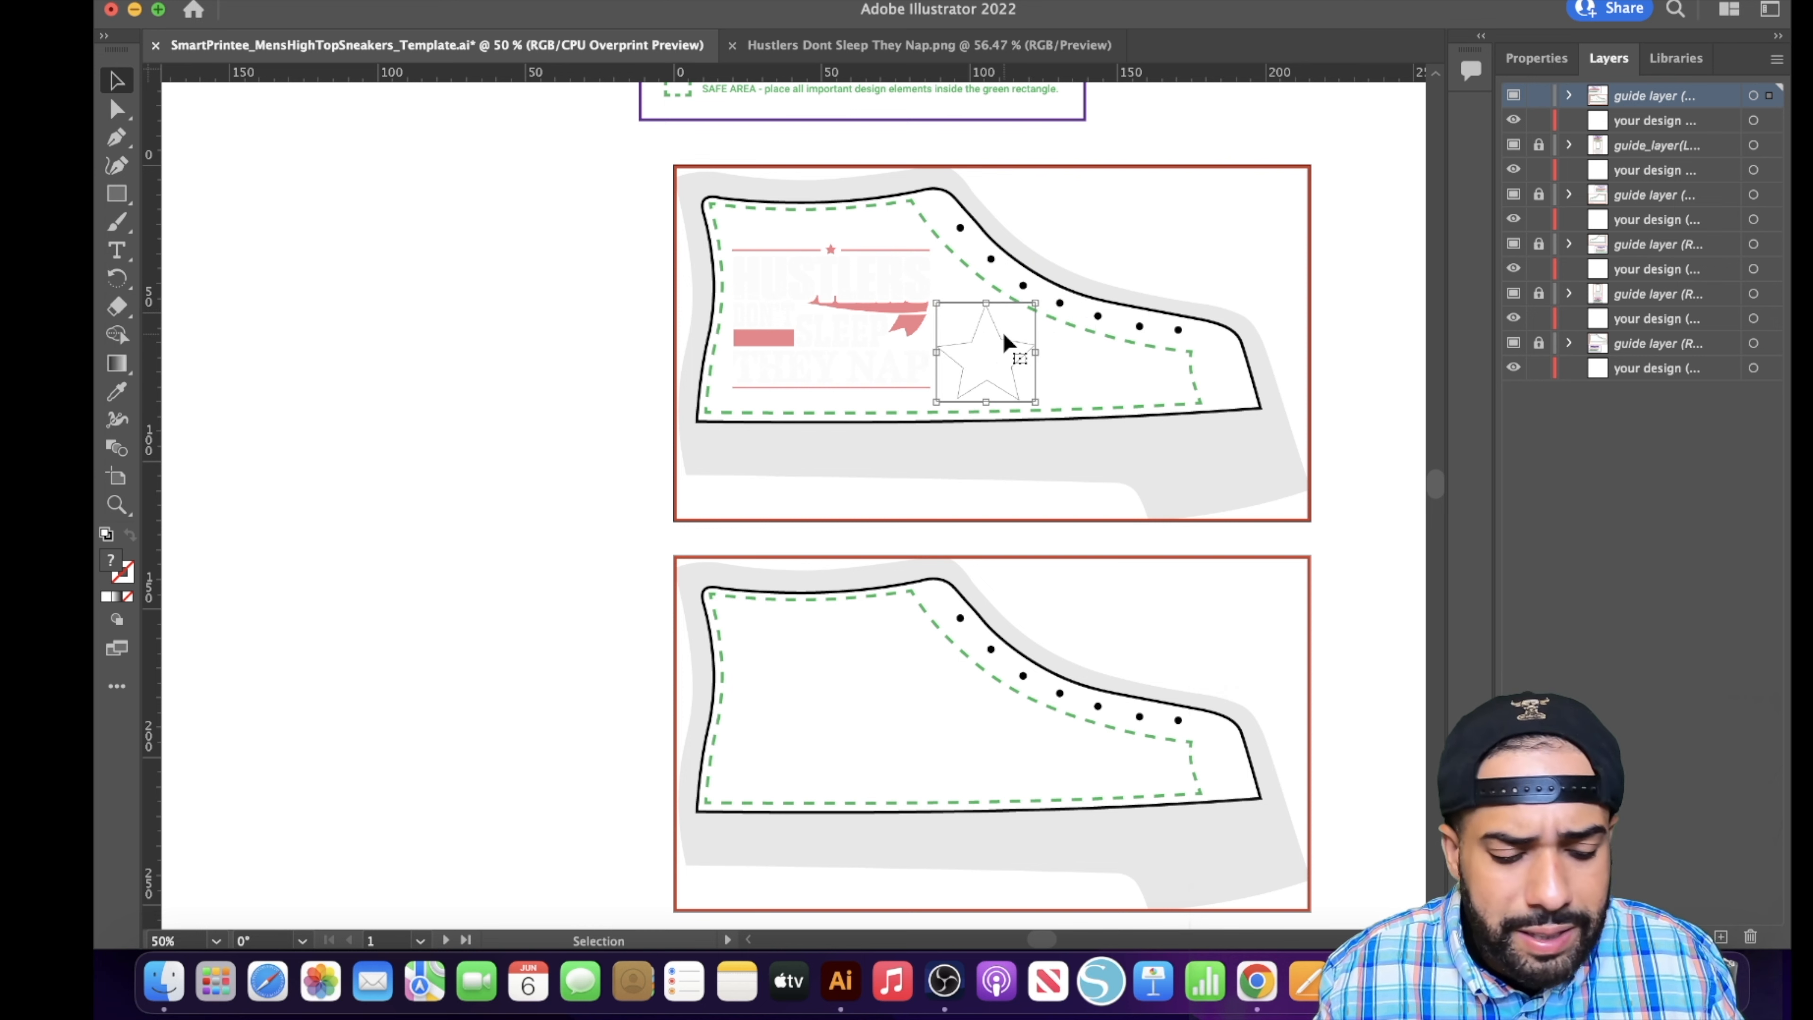
- Duplicate the star, shrink the copy, tilt it and place it toward the toe inside the safe area
key(super+c)
key(super+v)
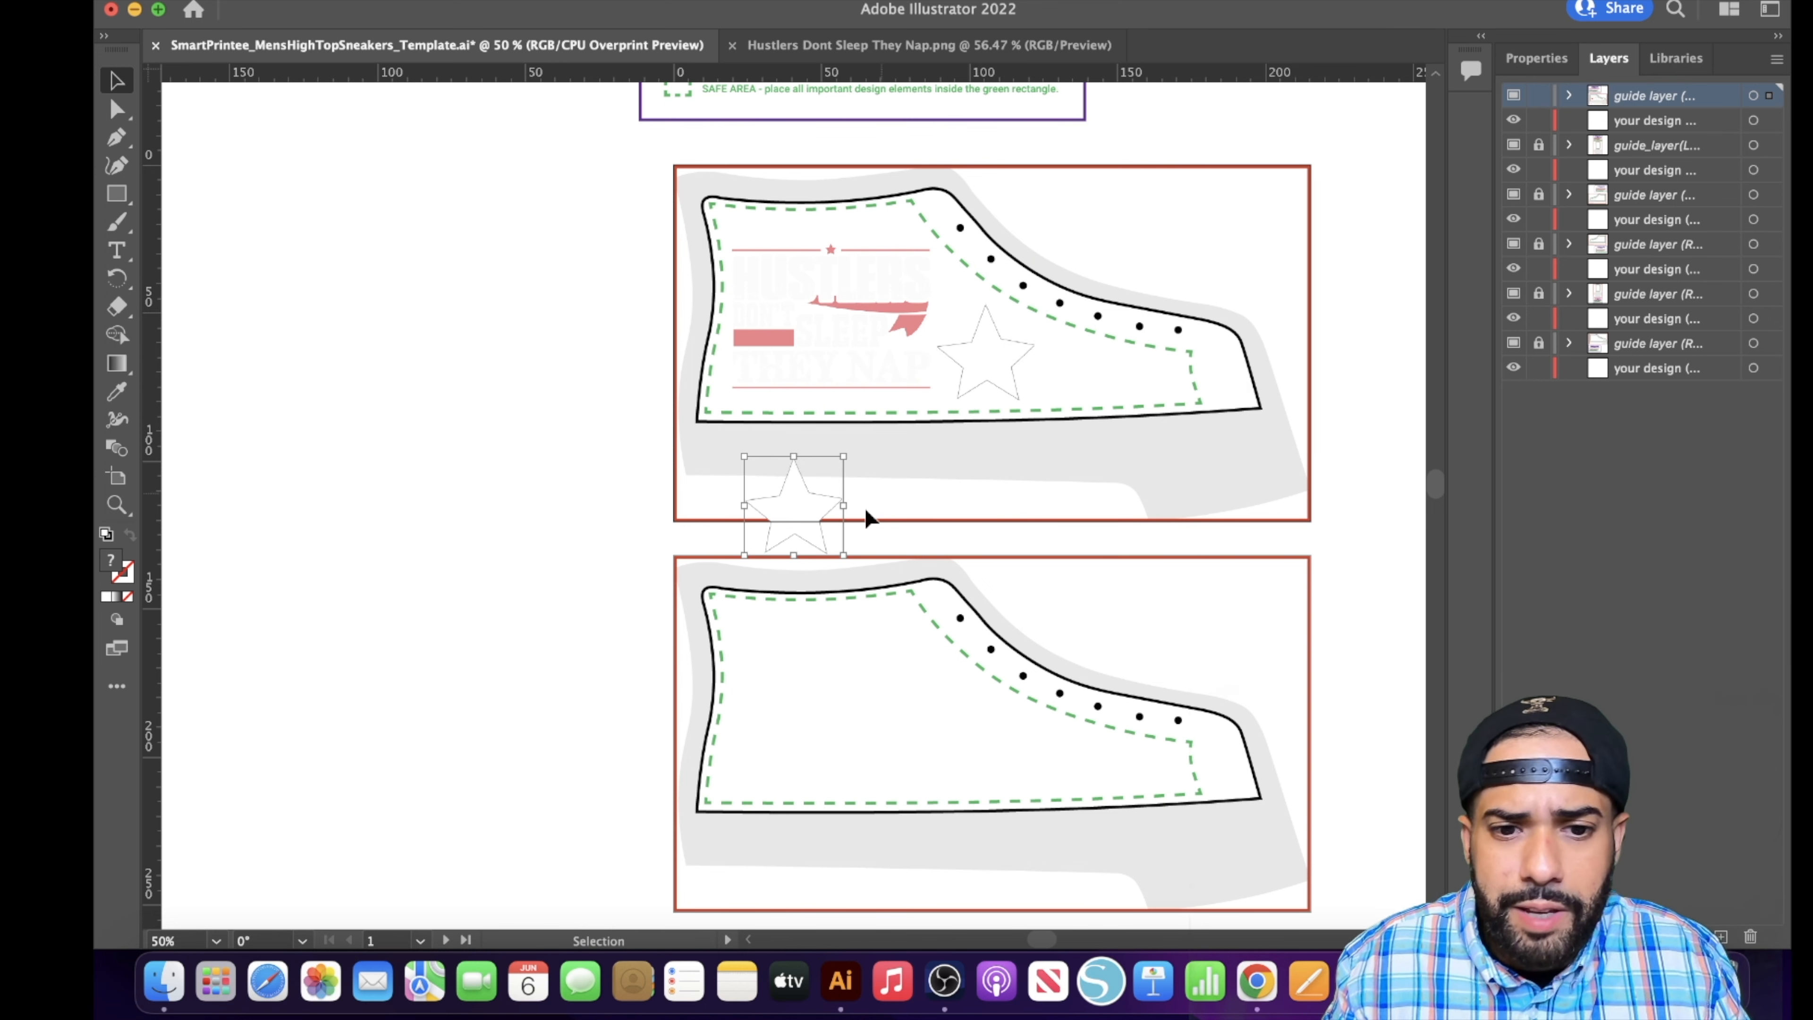
drag(785, 502, 1125, 380)
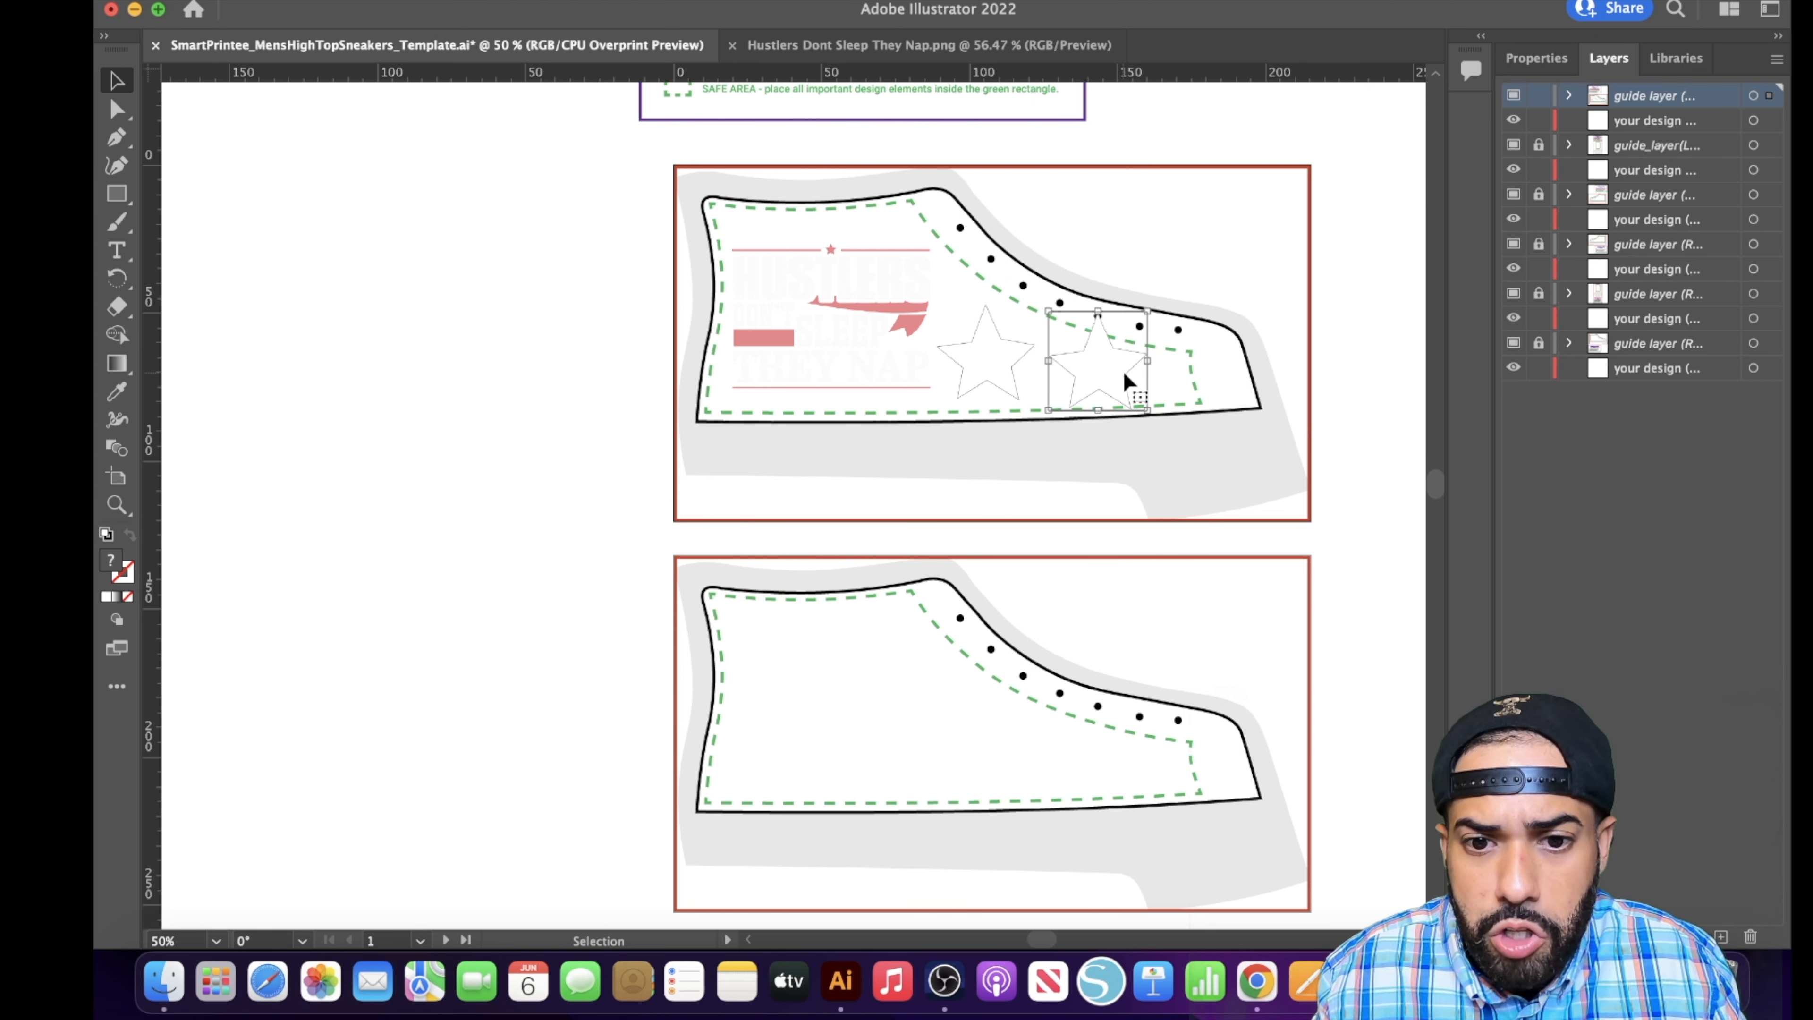
drag(1146, 311, 1104, 373)
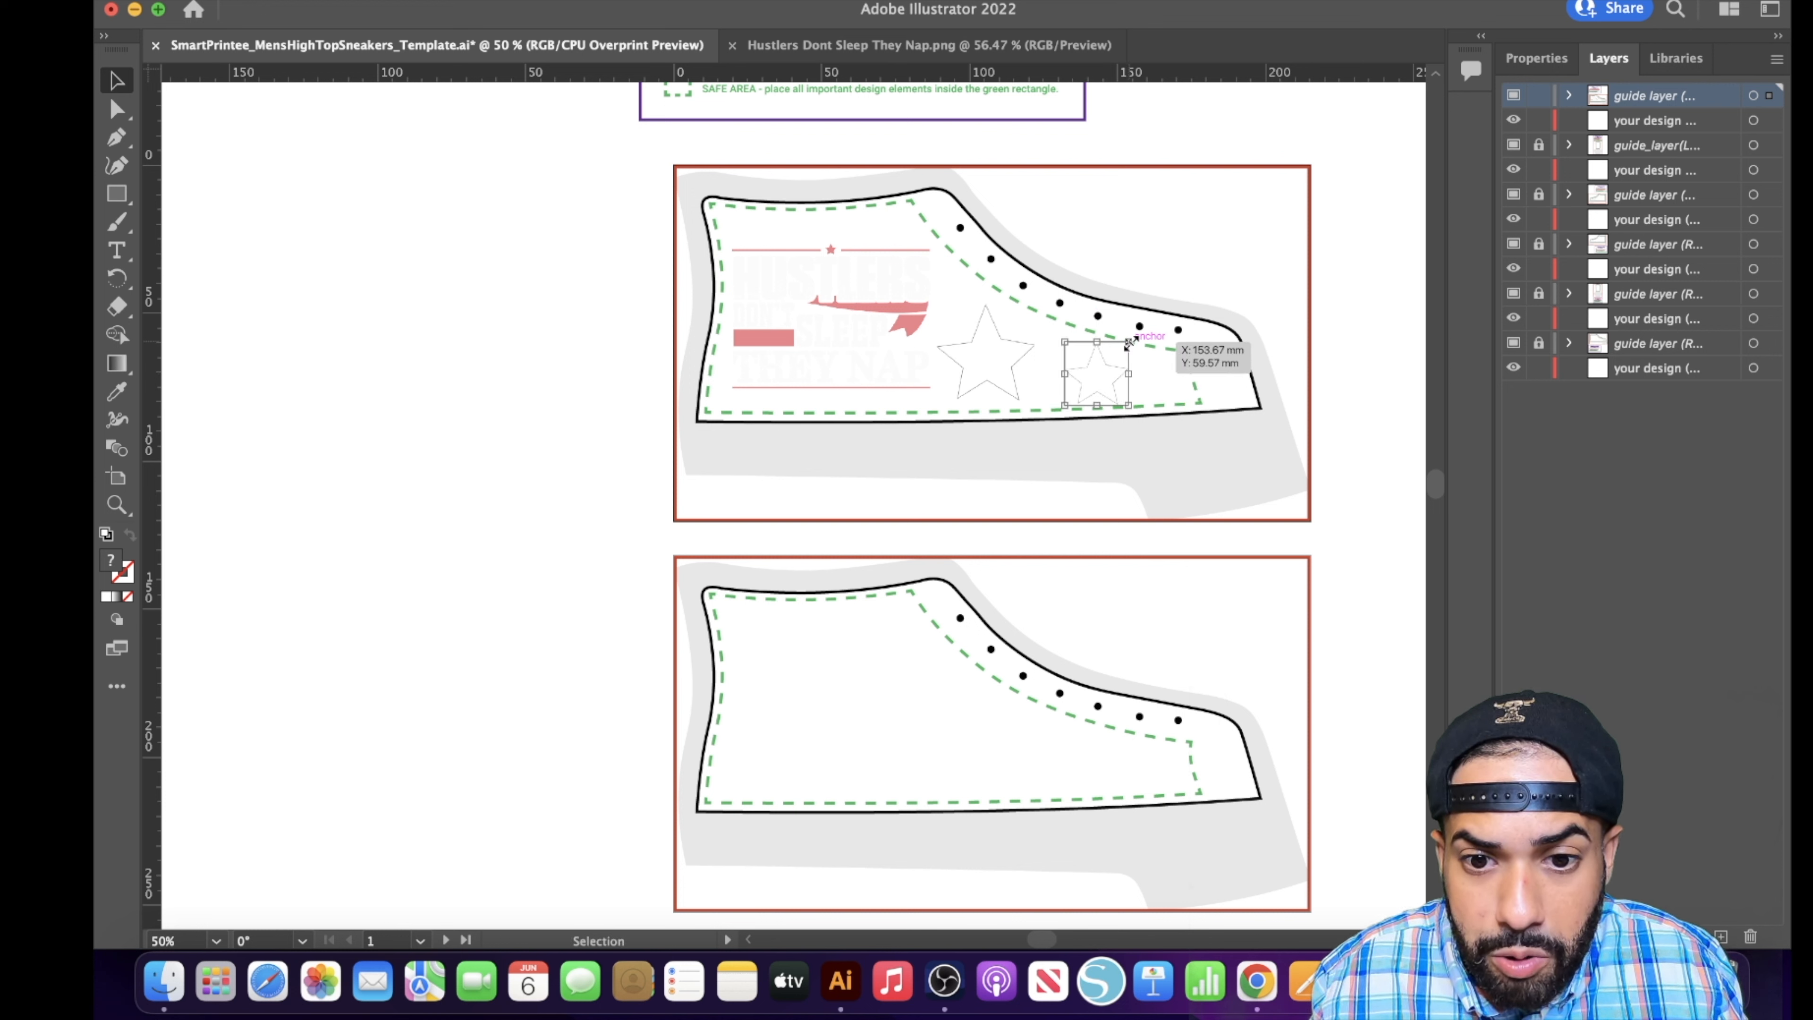
mouse_move(1130, 343)
mouse_down()
mouse_move(1119, 321)
mouse_move(1113, 355)
mouse_up()
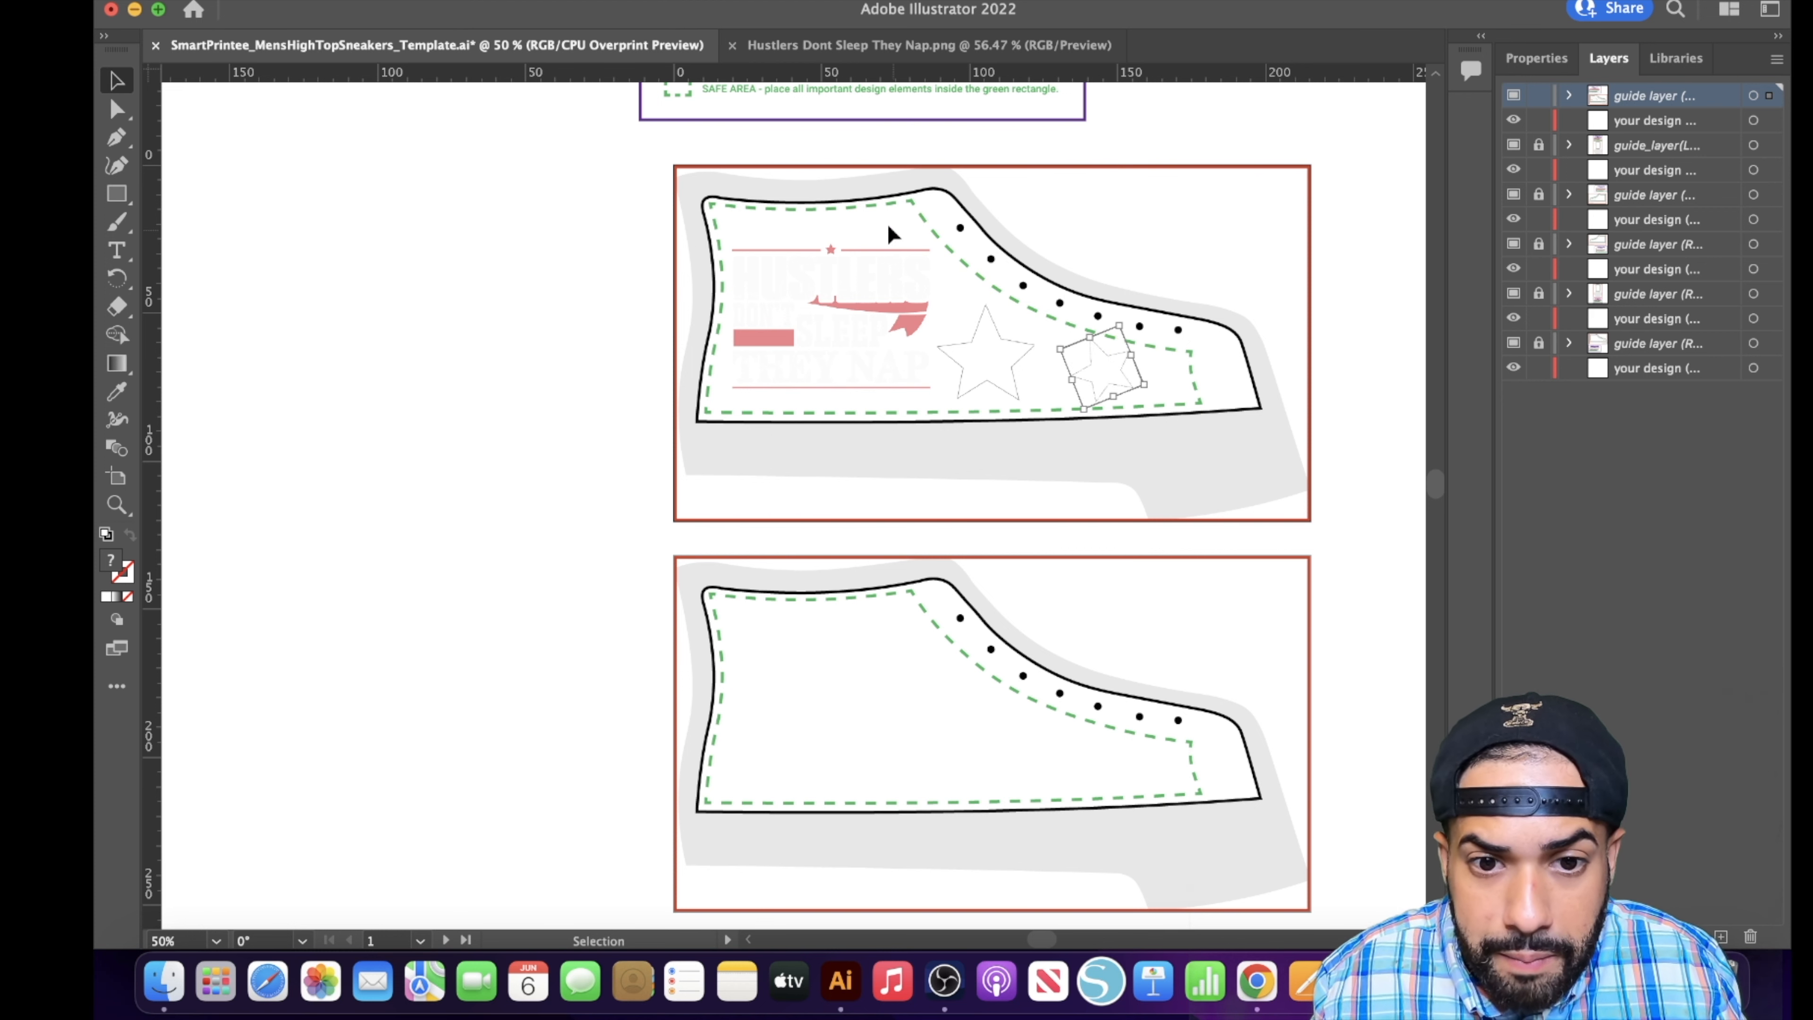
click(1140, 266)
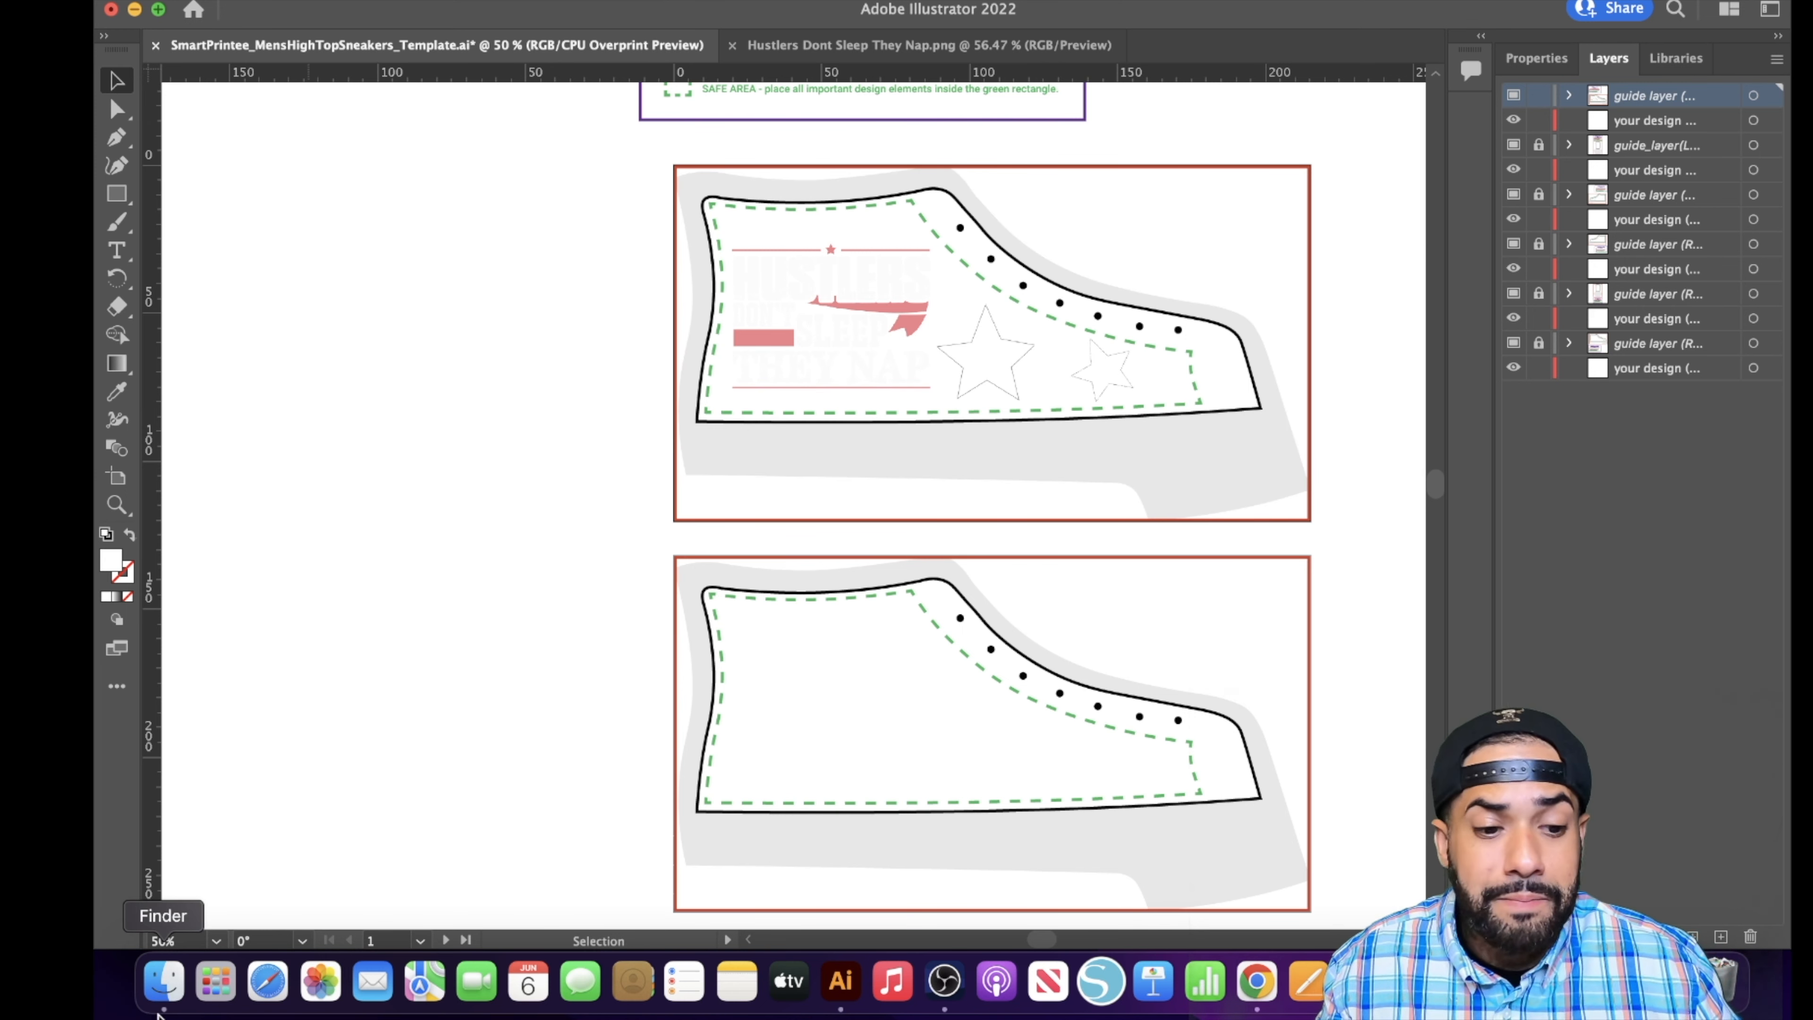
- Bring the Than Your Excuses artwork from Finder into the template over the Right Shoe Outside panel
scroll(834, 660, down, 5)
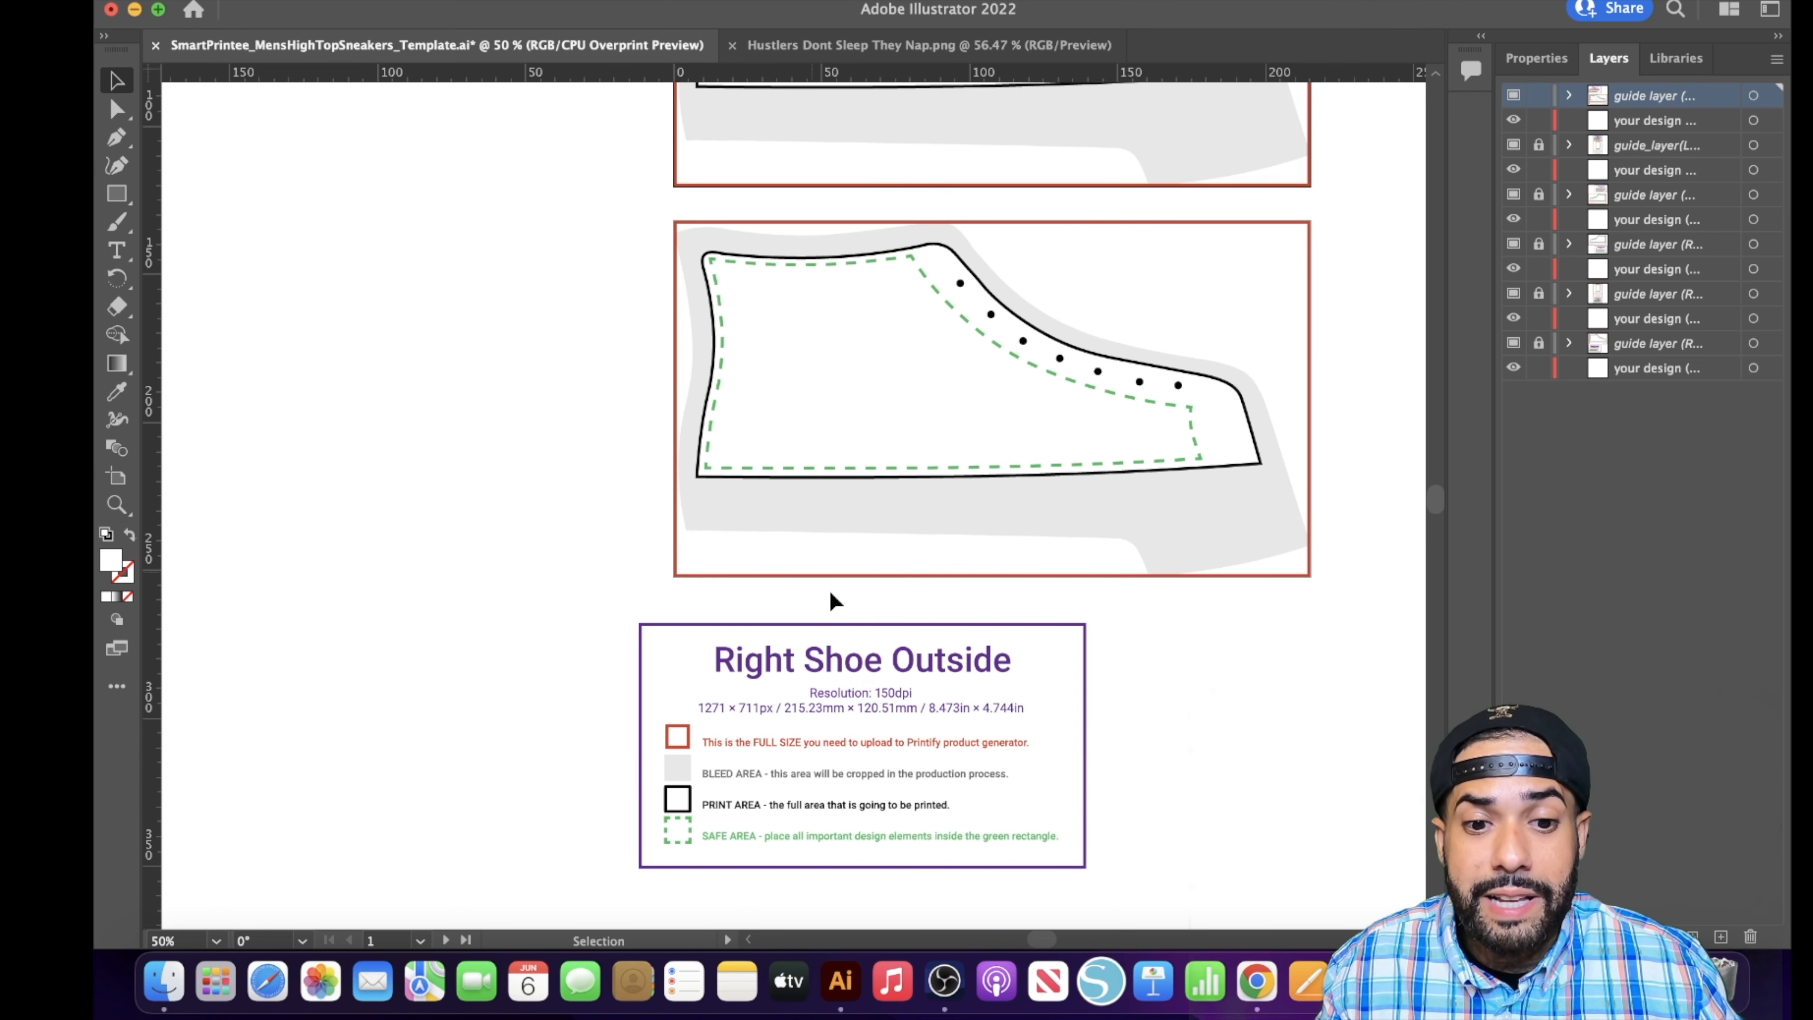
click(164, 982)
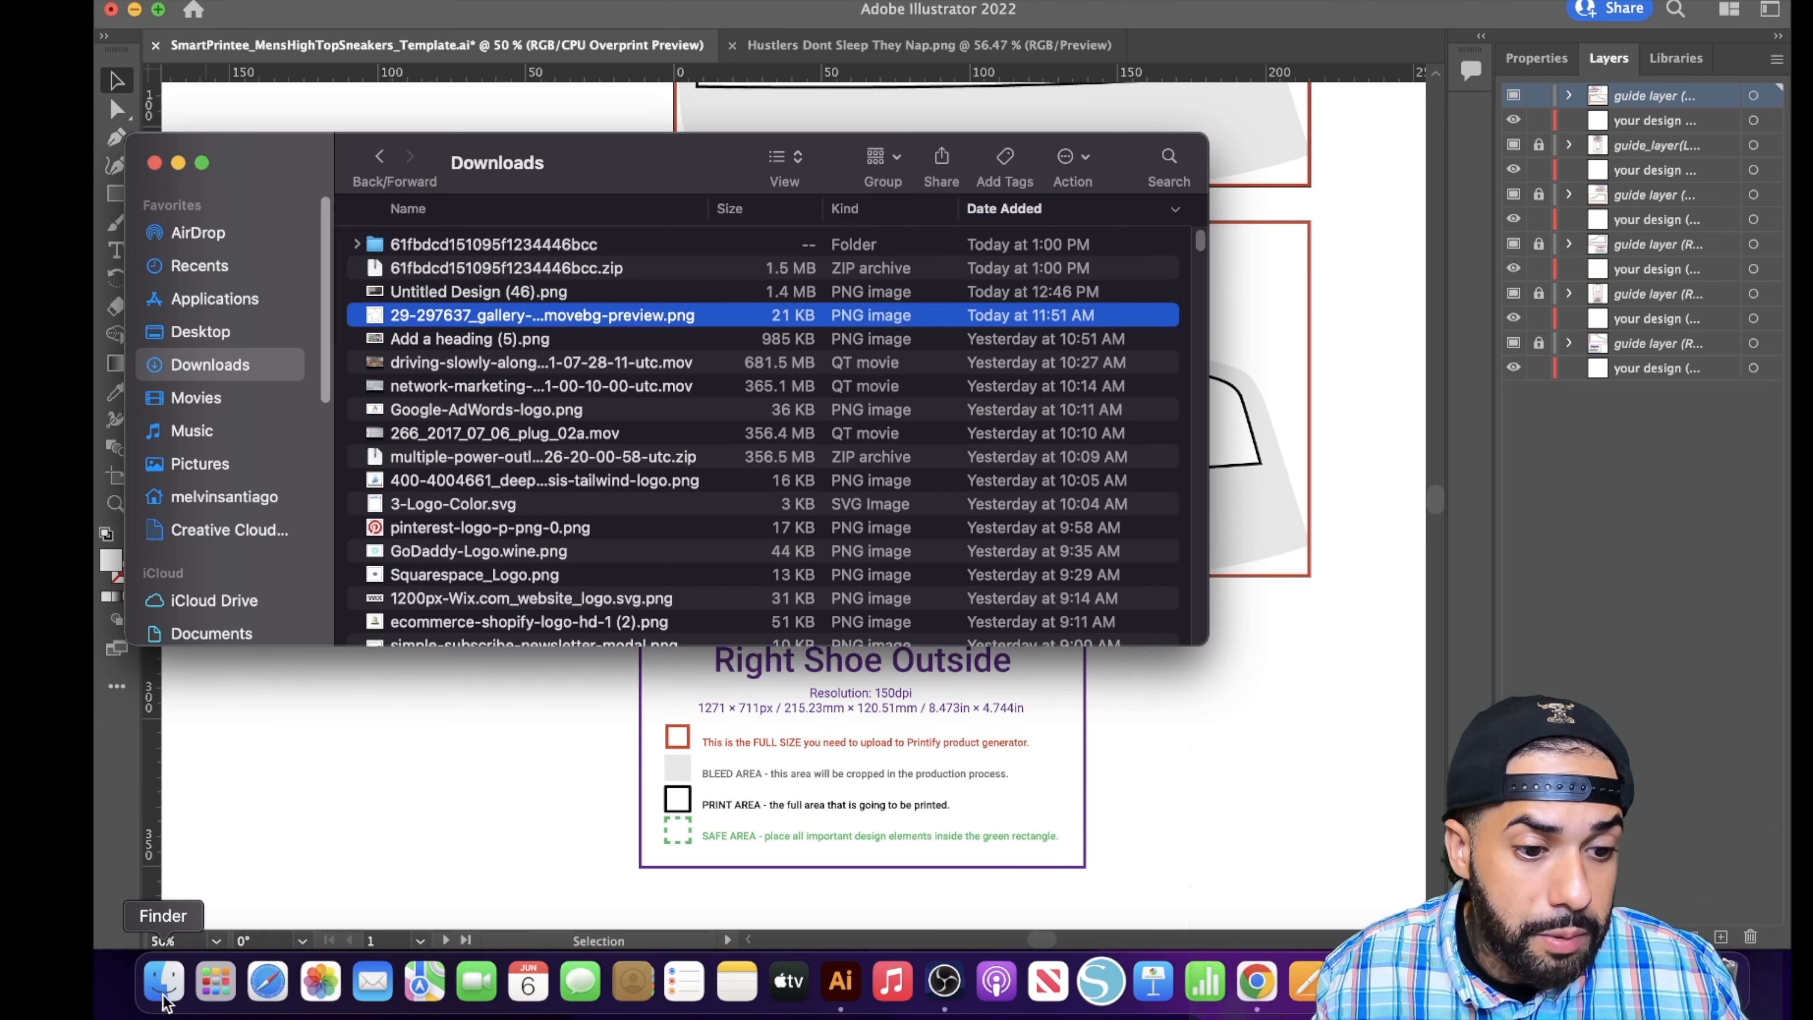
scroll(485, 521, down, 2)
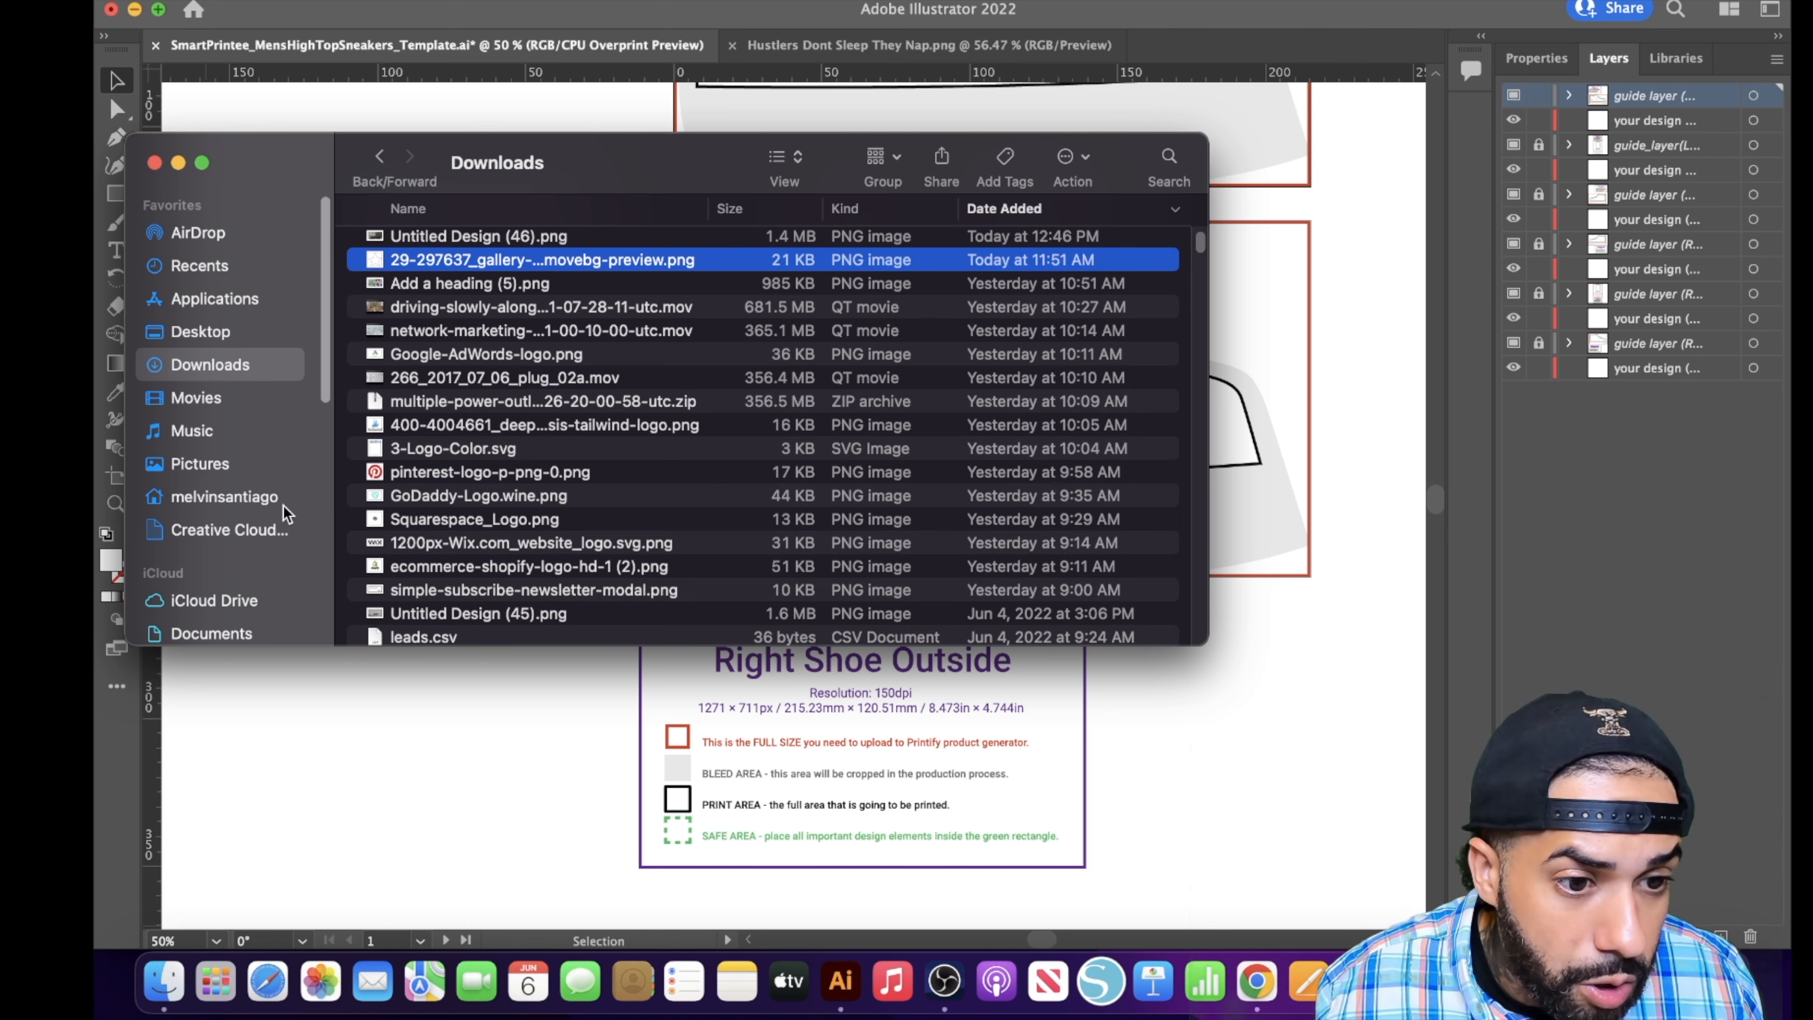
scroll(283, 505, down, 4)
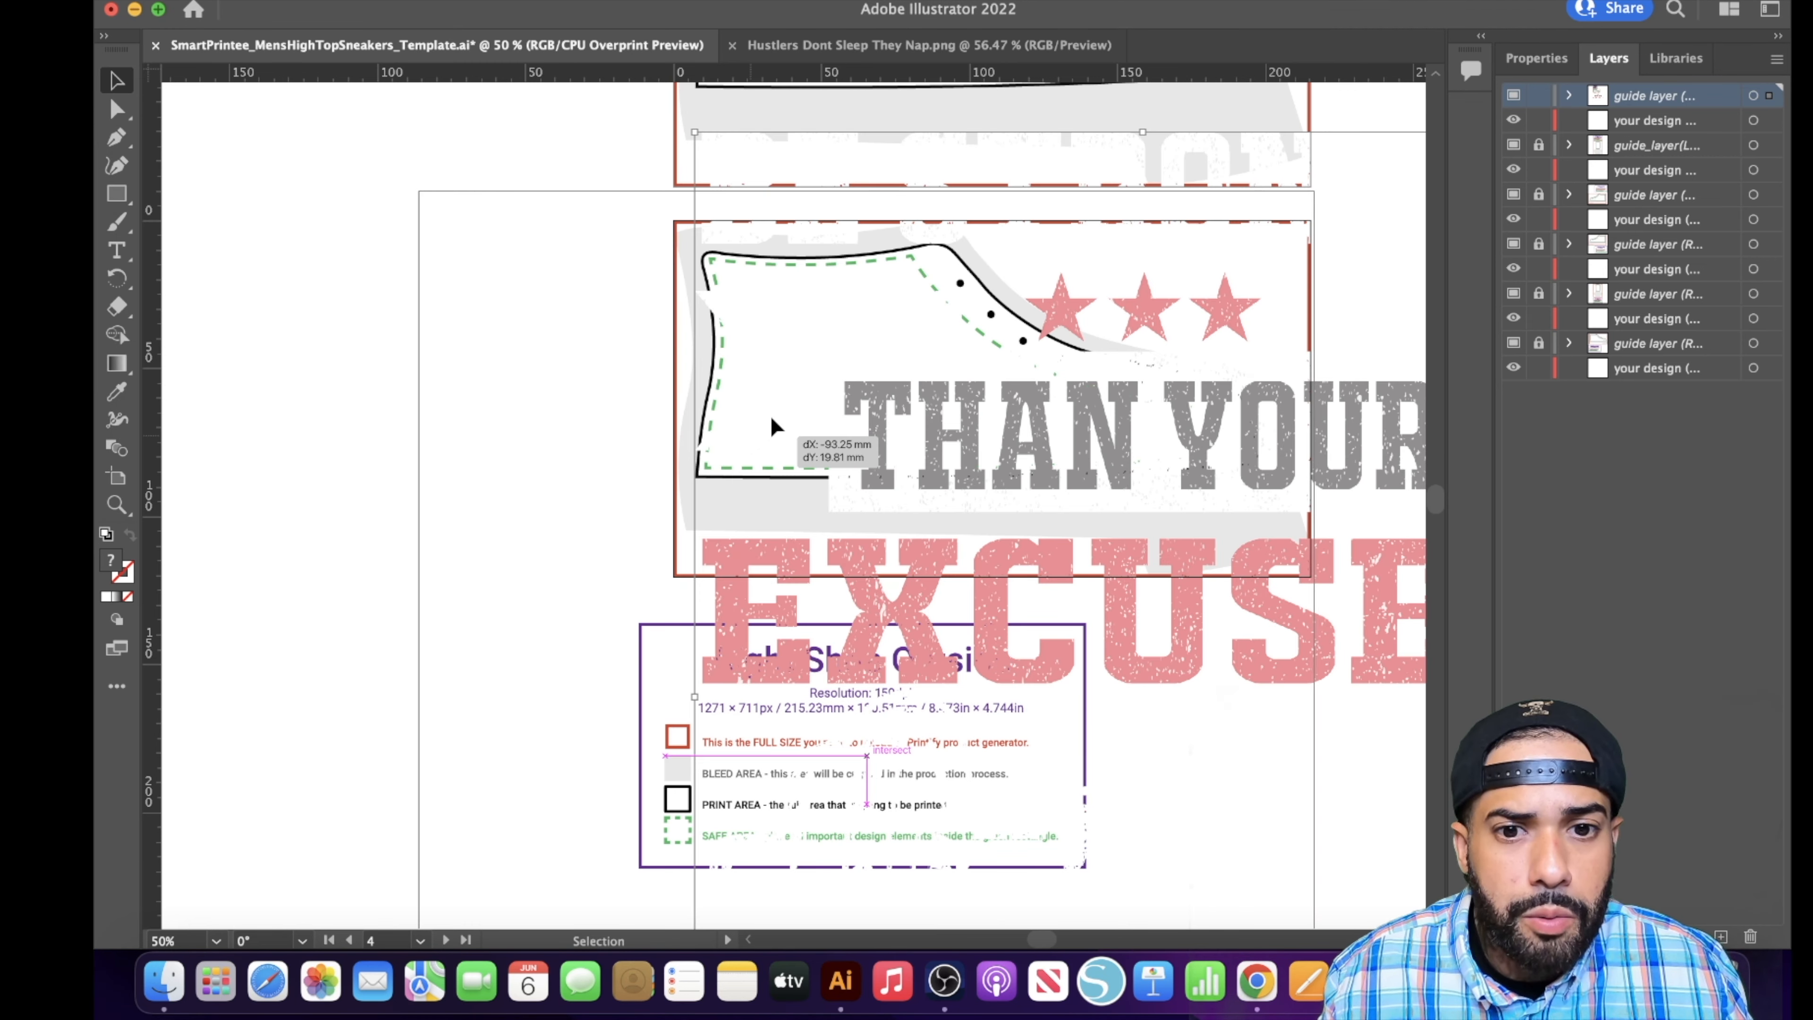
drag(771, 418, 612, 393)
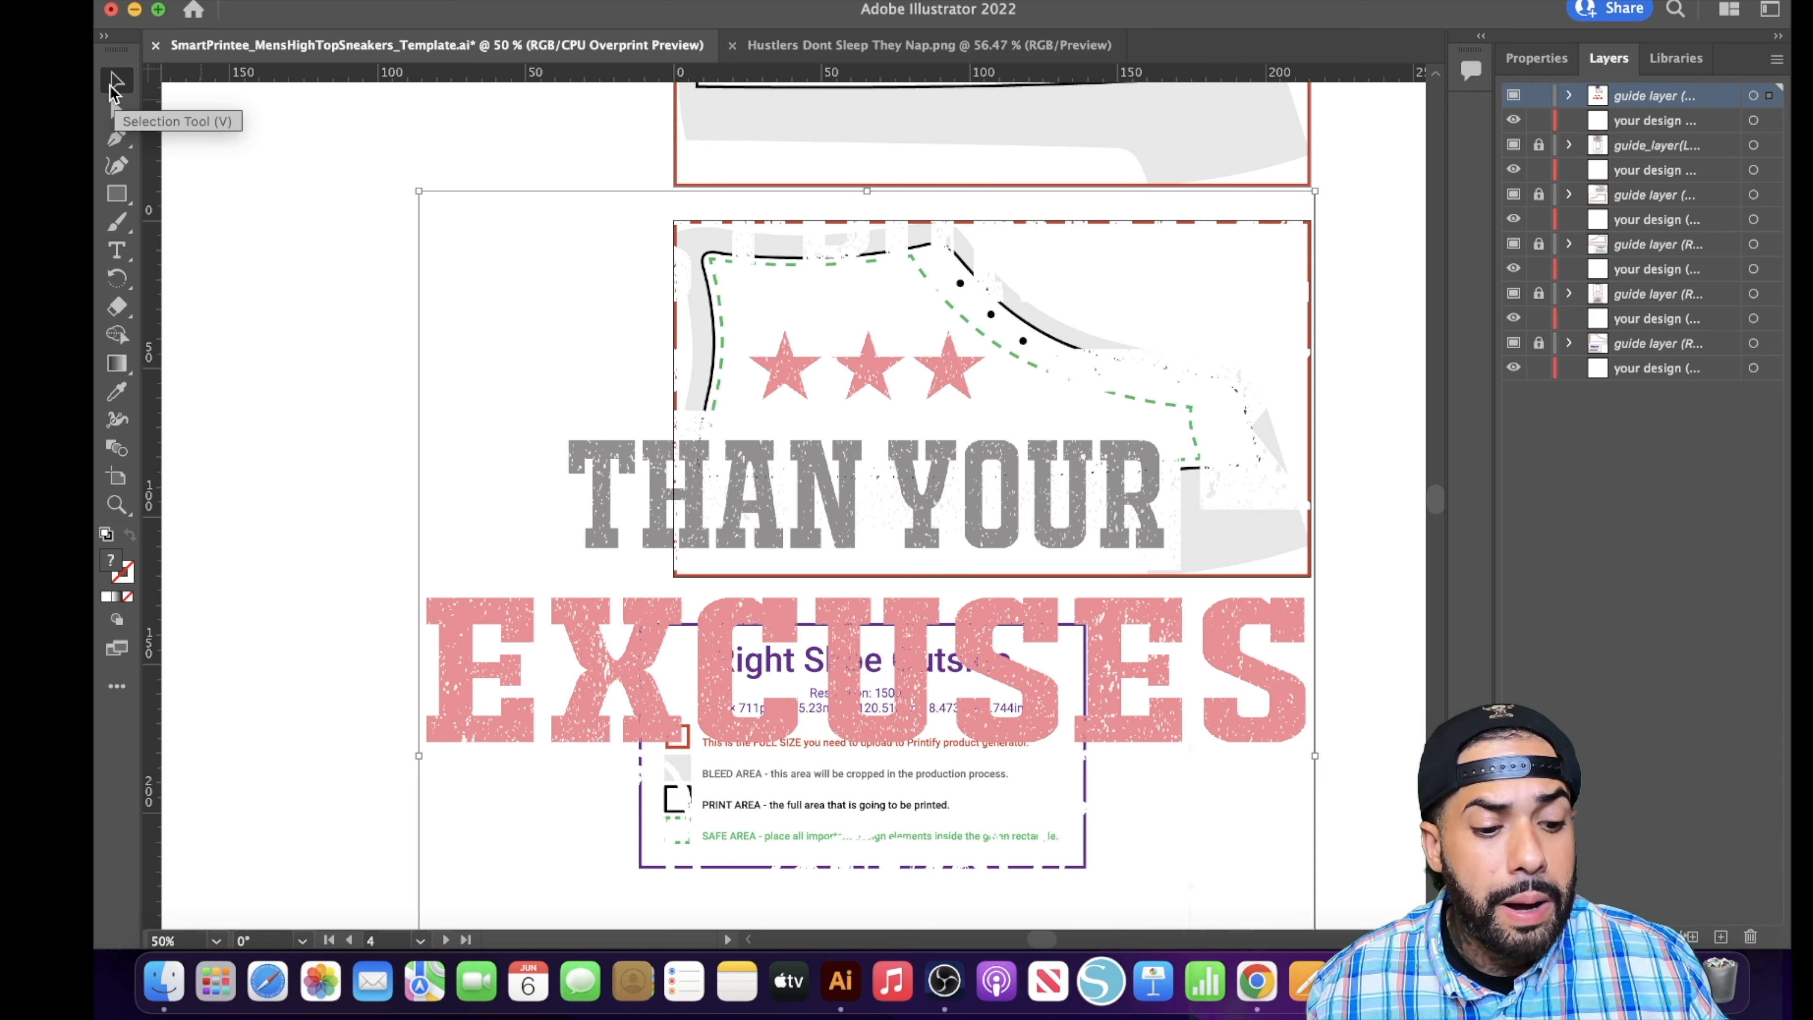
- Scale the Than Your Excuses artwork down and move it to the heel end of the Right Shoe Outside panel
drag(429, 192, 834, 714)
drag(1120, 806, 904, 279)
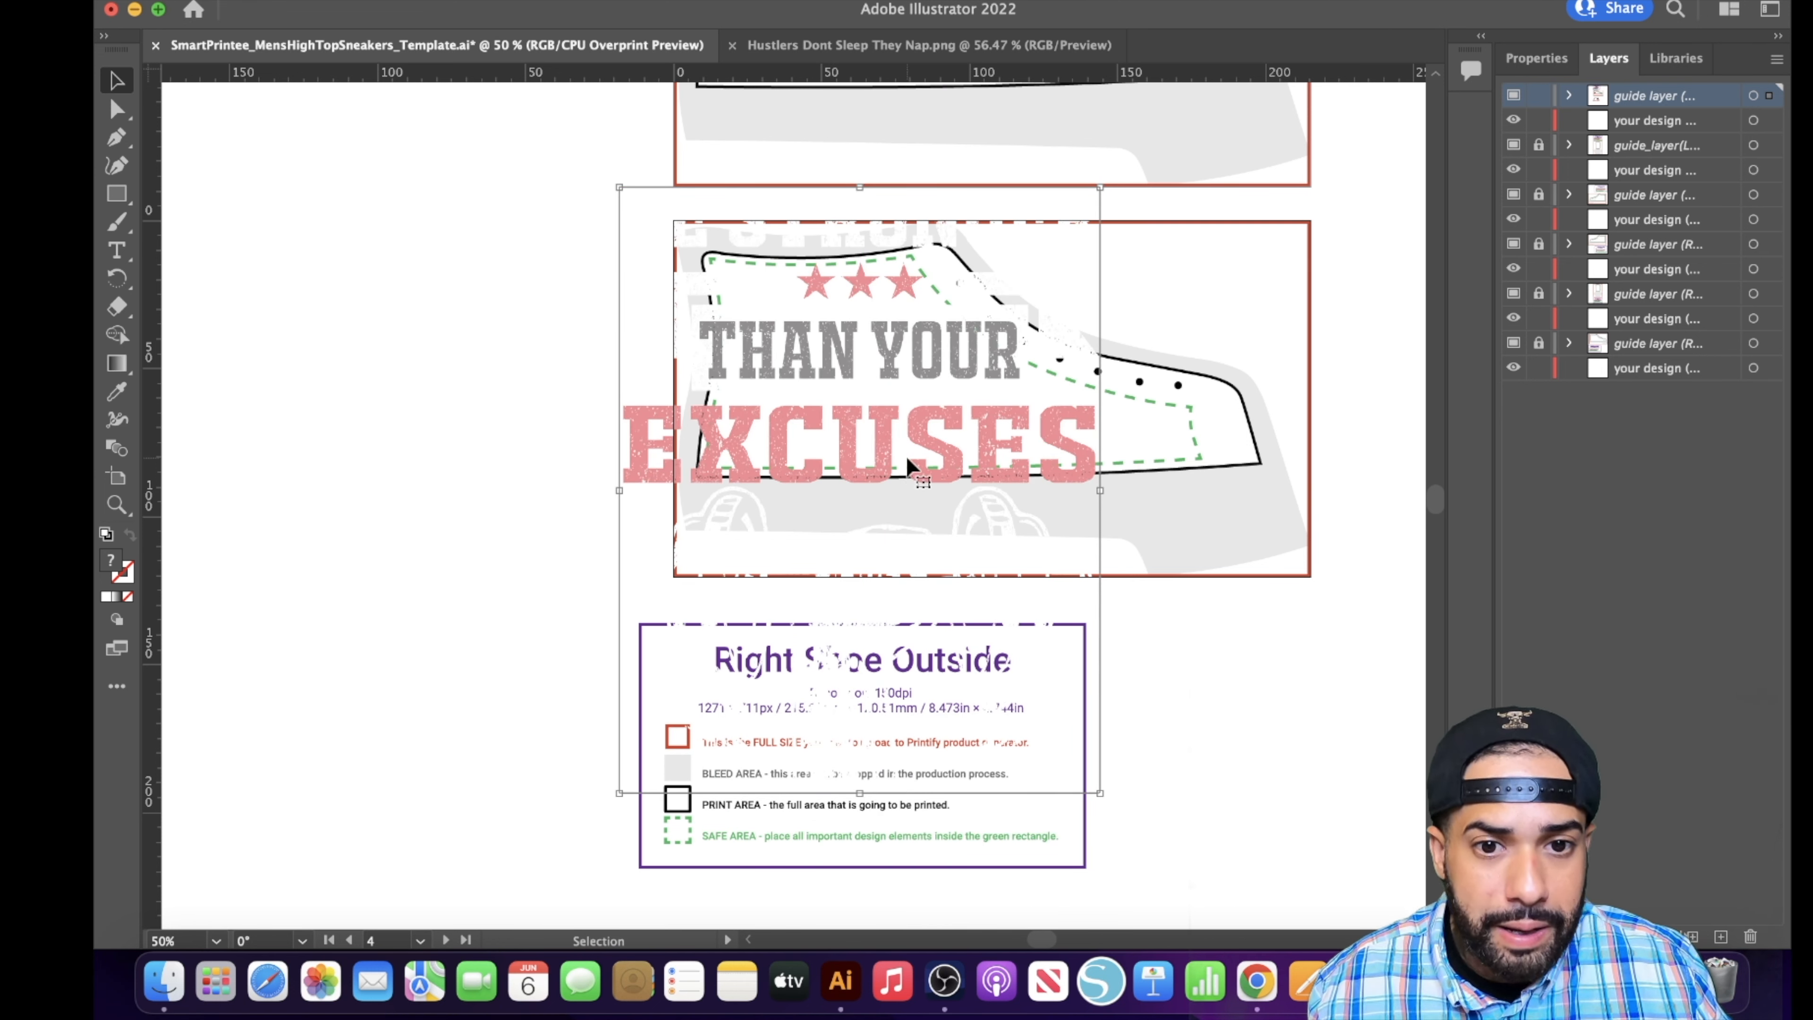
drag(889, 383, 938, 458)
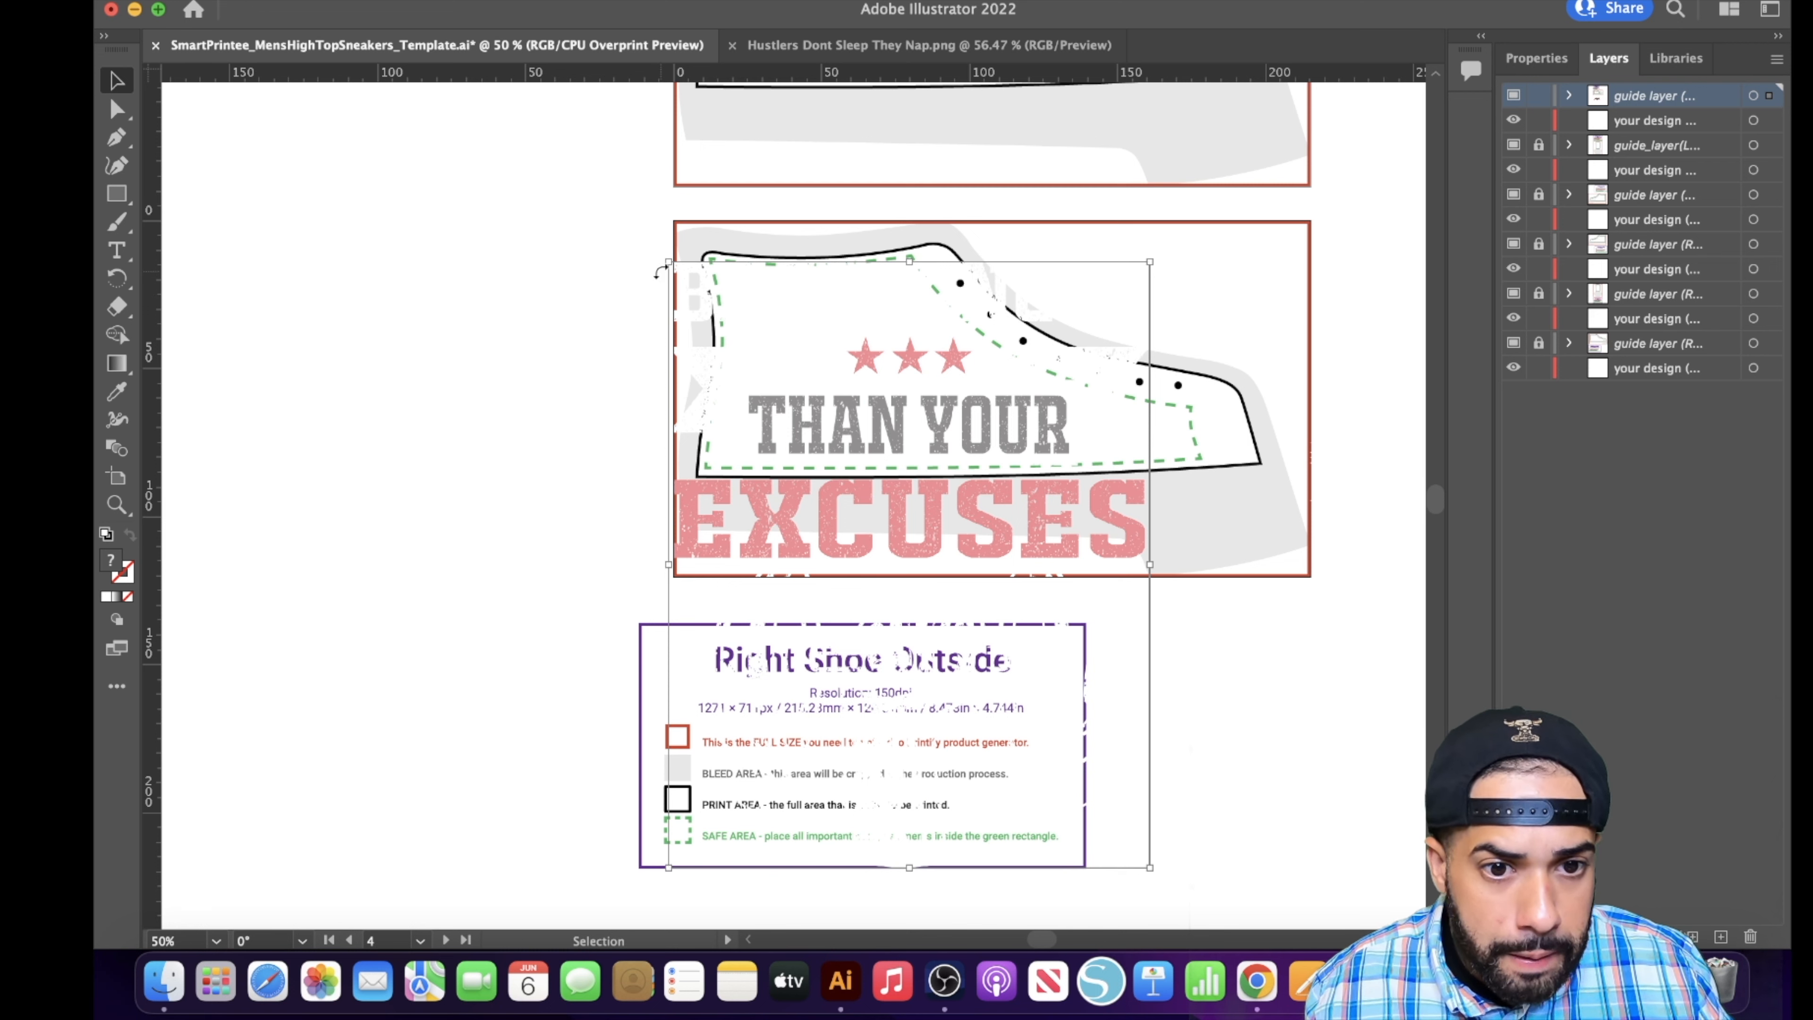
drag(669, 263, 950, 615)
drag(1073, 698, 856, 309)
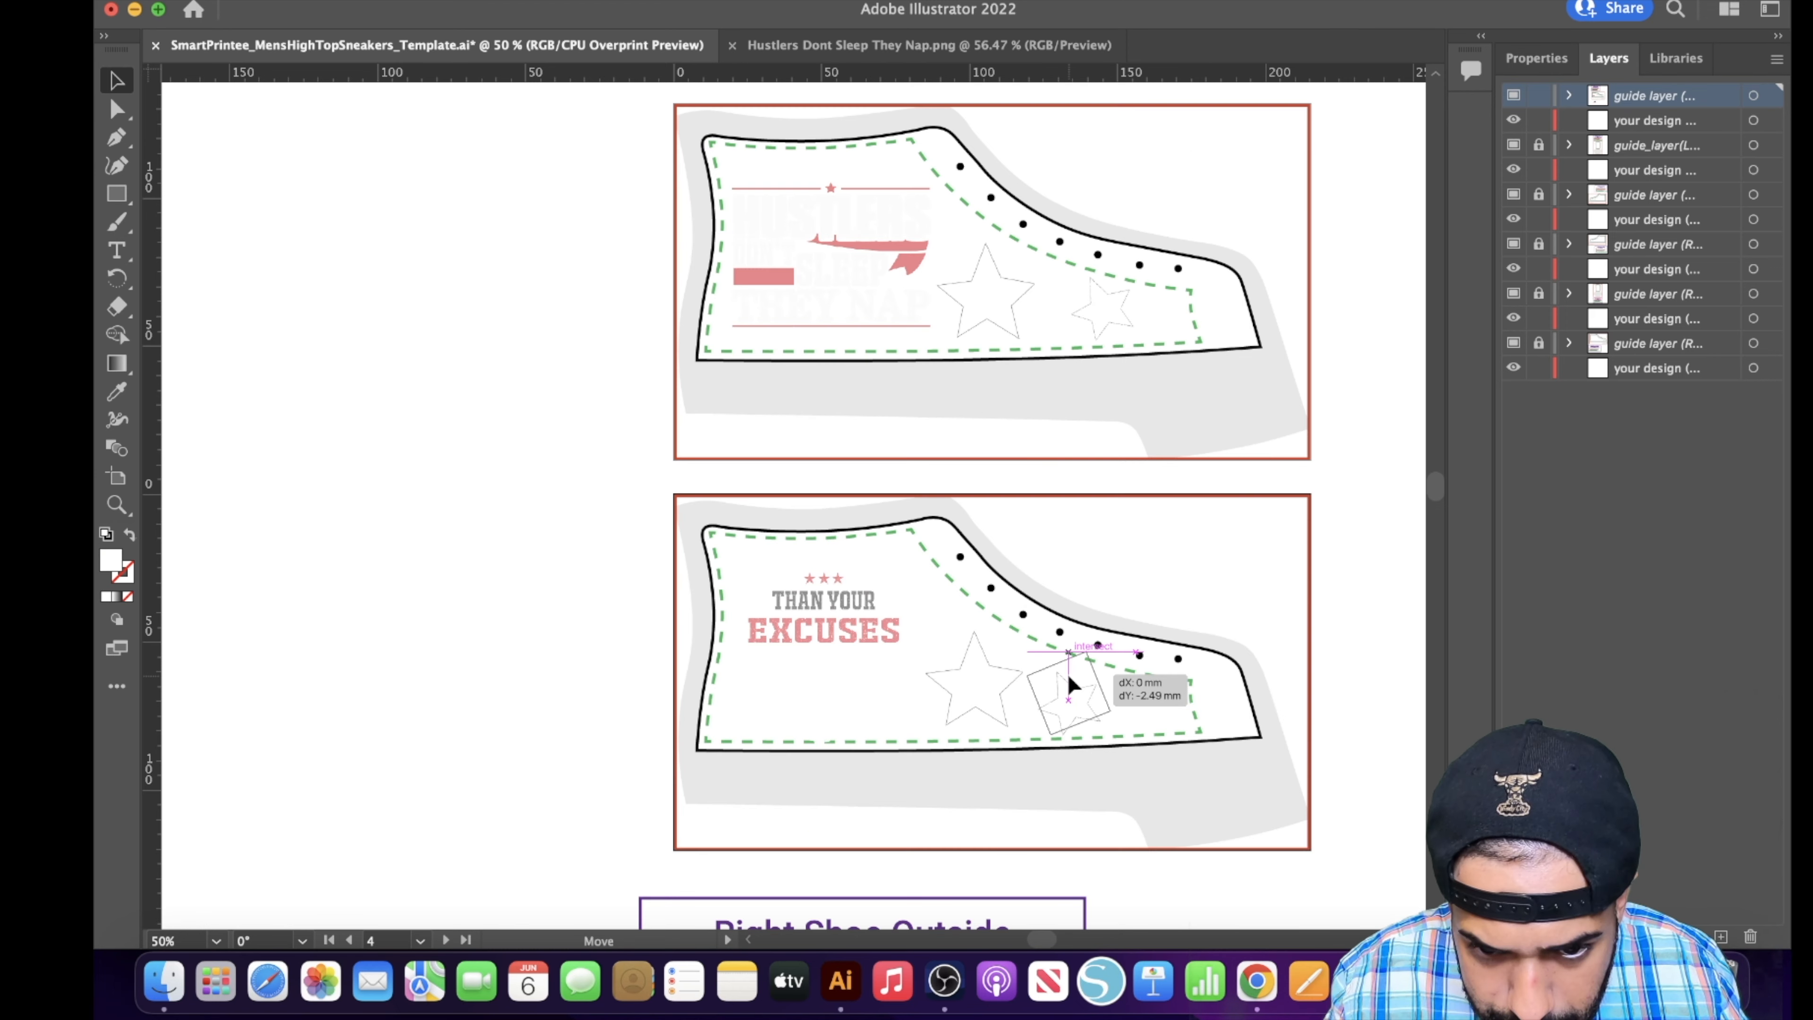
- Duplicate the small tilted star on the Right Shoe Outside panel and move the copy near the Excuses slogan
click(1072, 689)
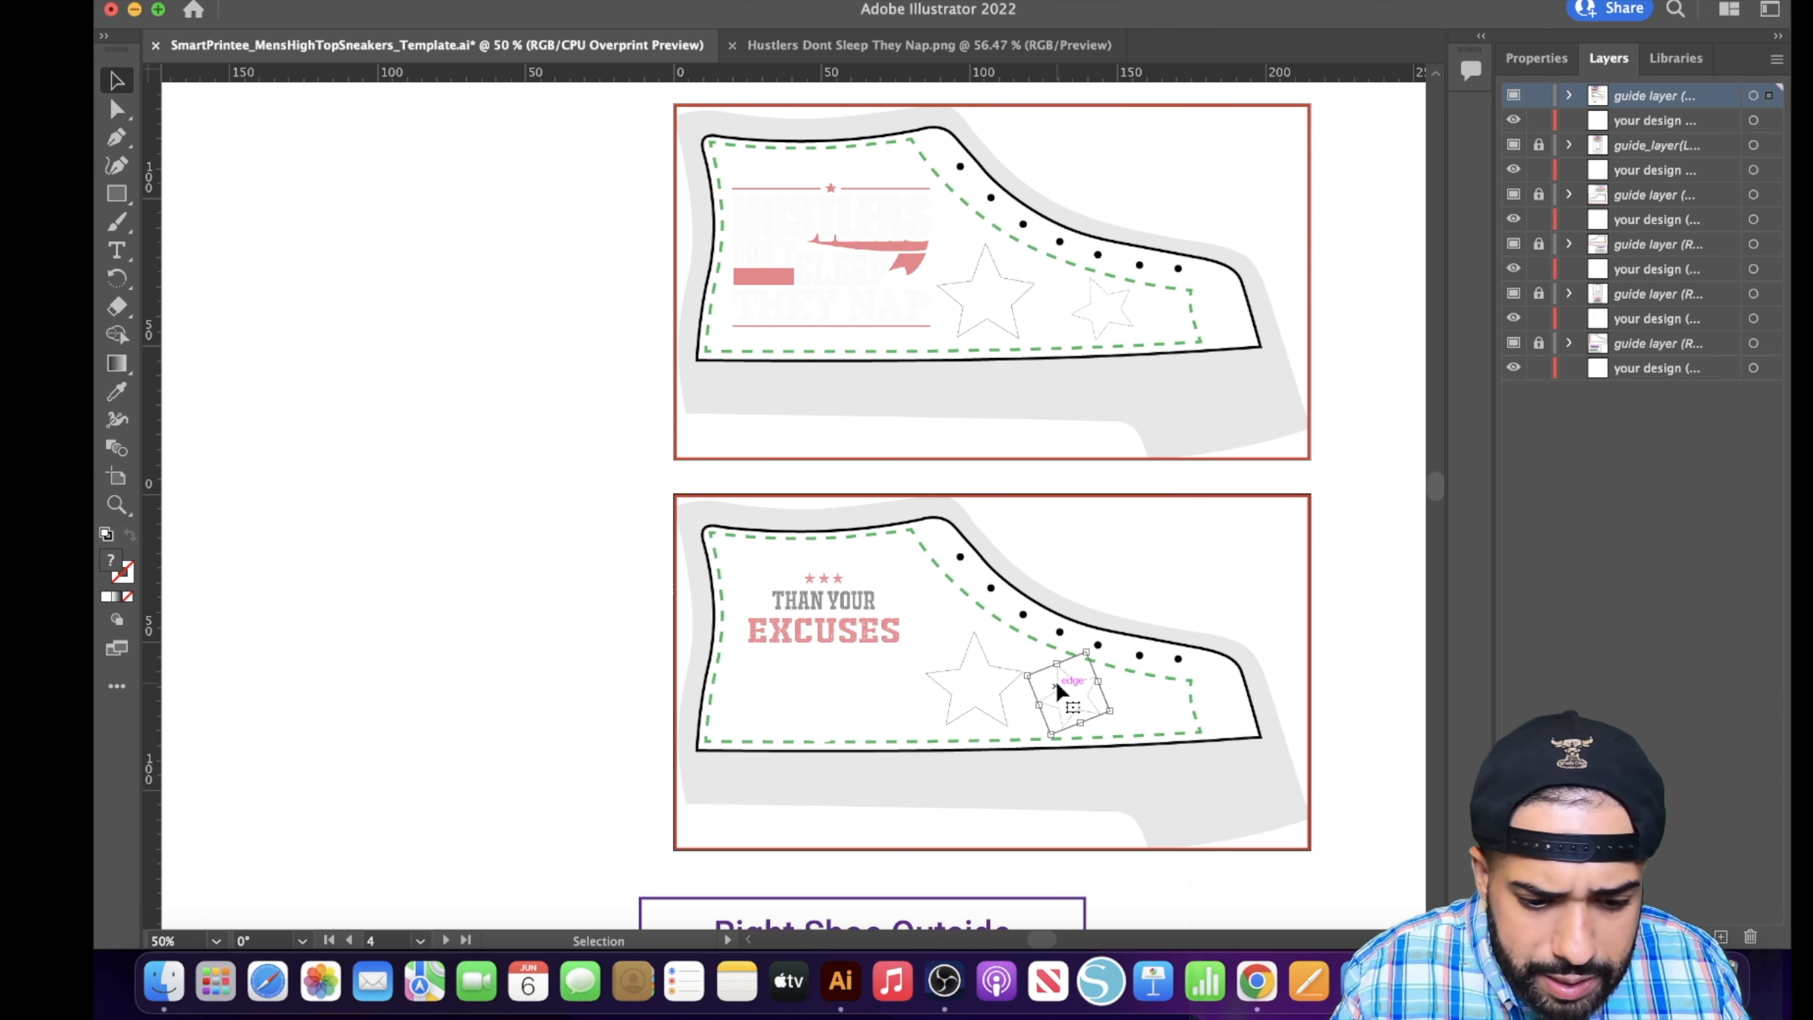
key(super+v)
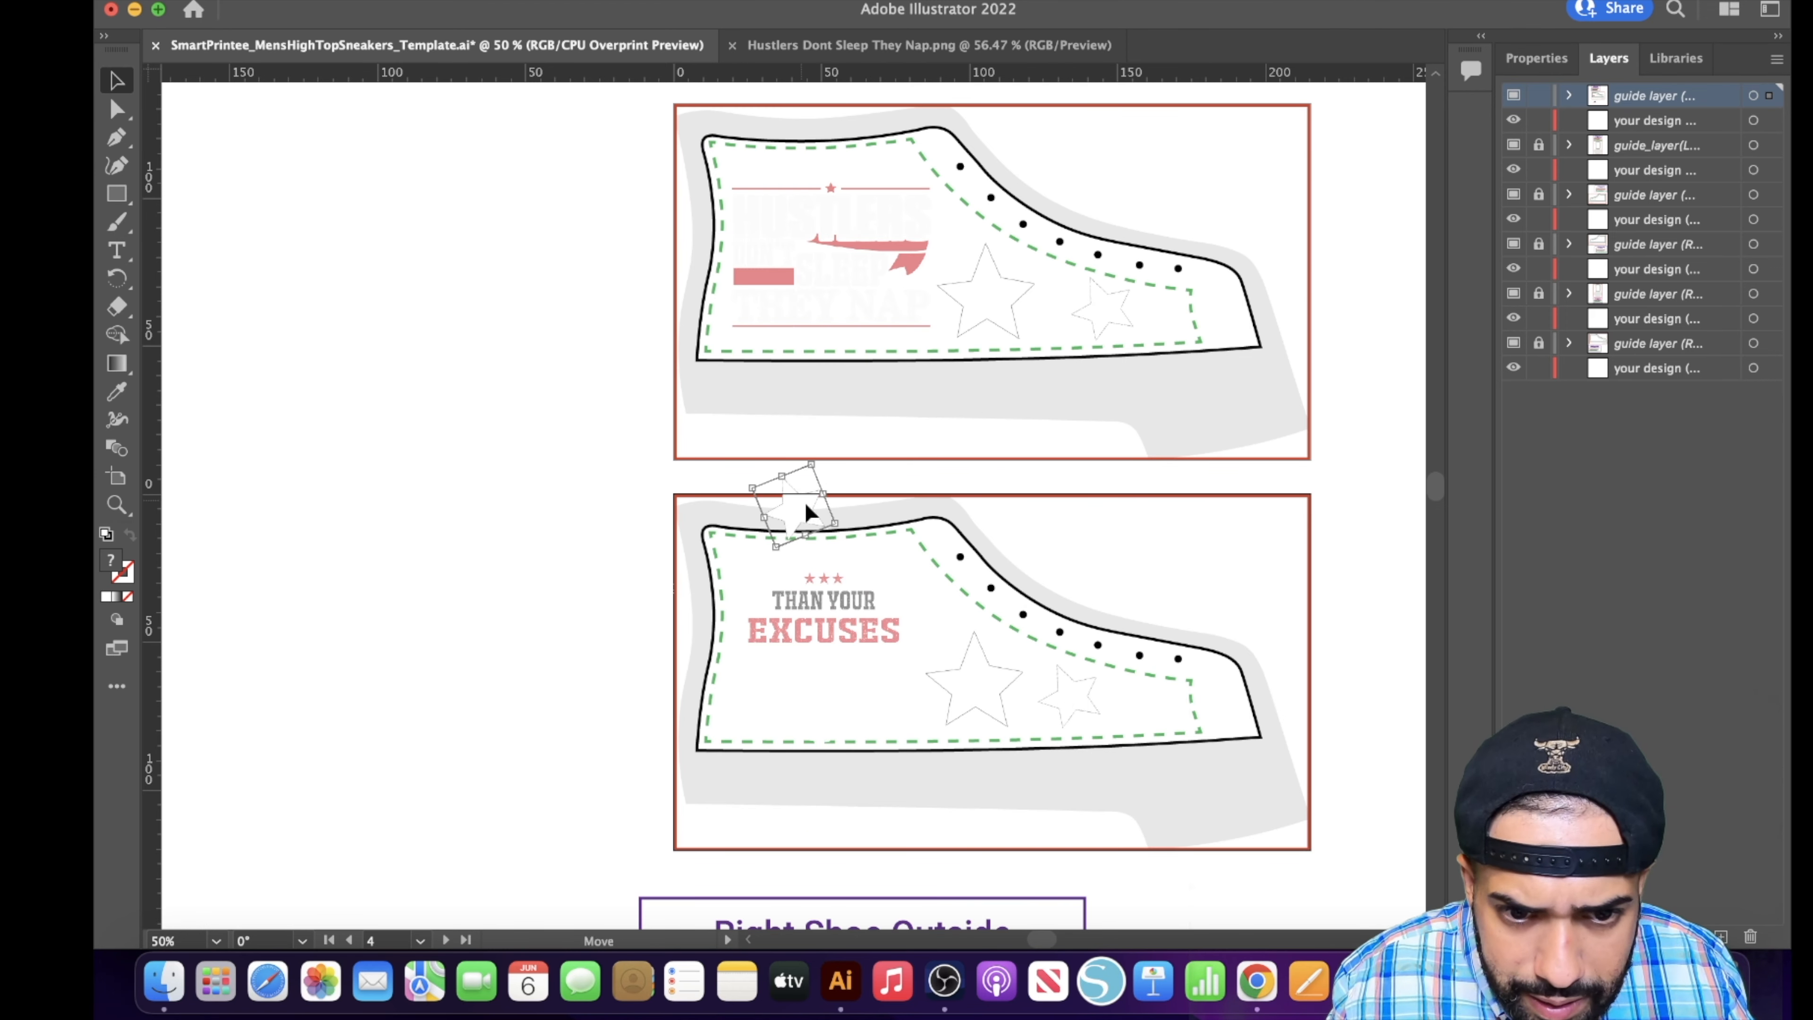
drag(806, 503, 856, 554)
- Place the Everyday Is a Hustle Get Up and Get It artwork on the Left Shoe Tongue panel and centre it in the safe area
drag(1048, 946, 1075, 950)
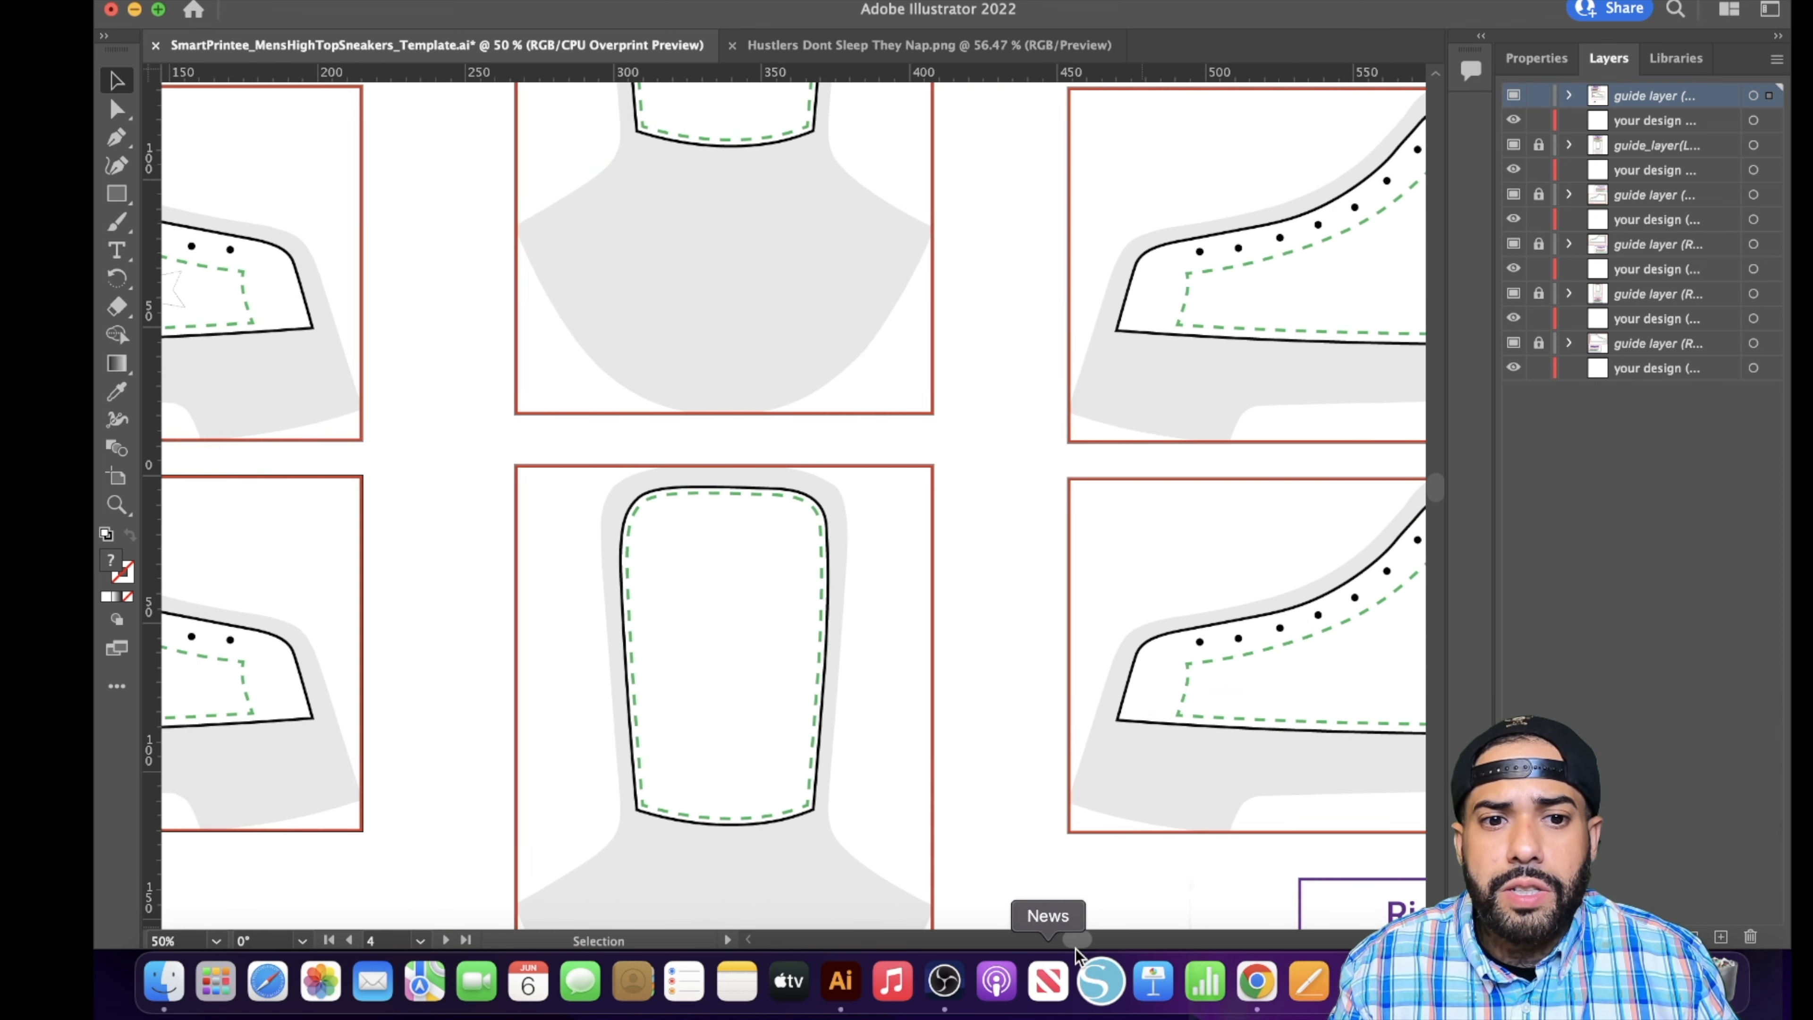
scroll(963, 798, left, 3)
scroll(940, 784, up, 8)
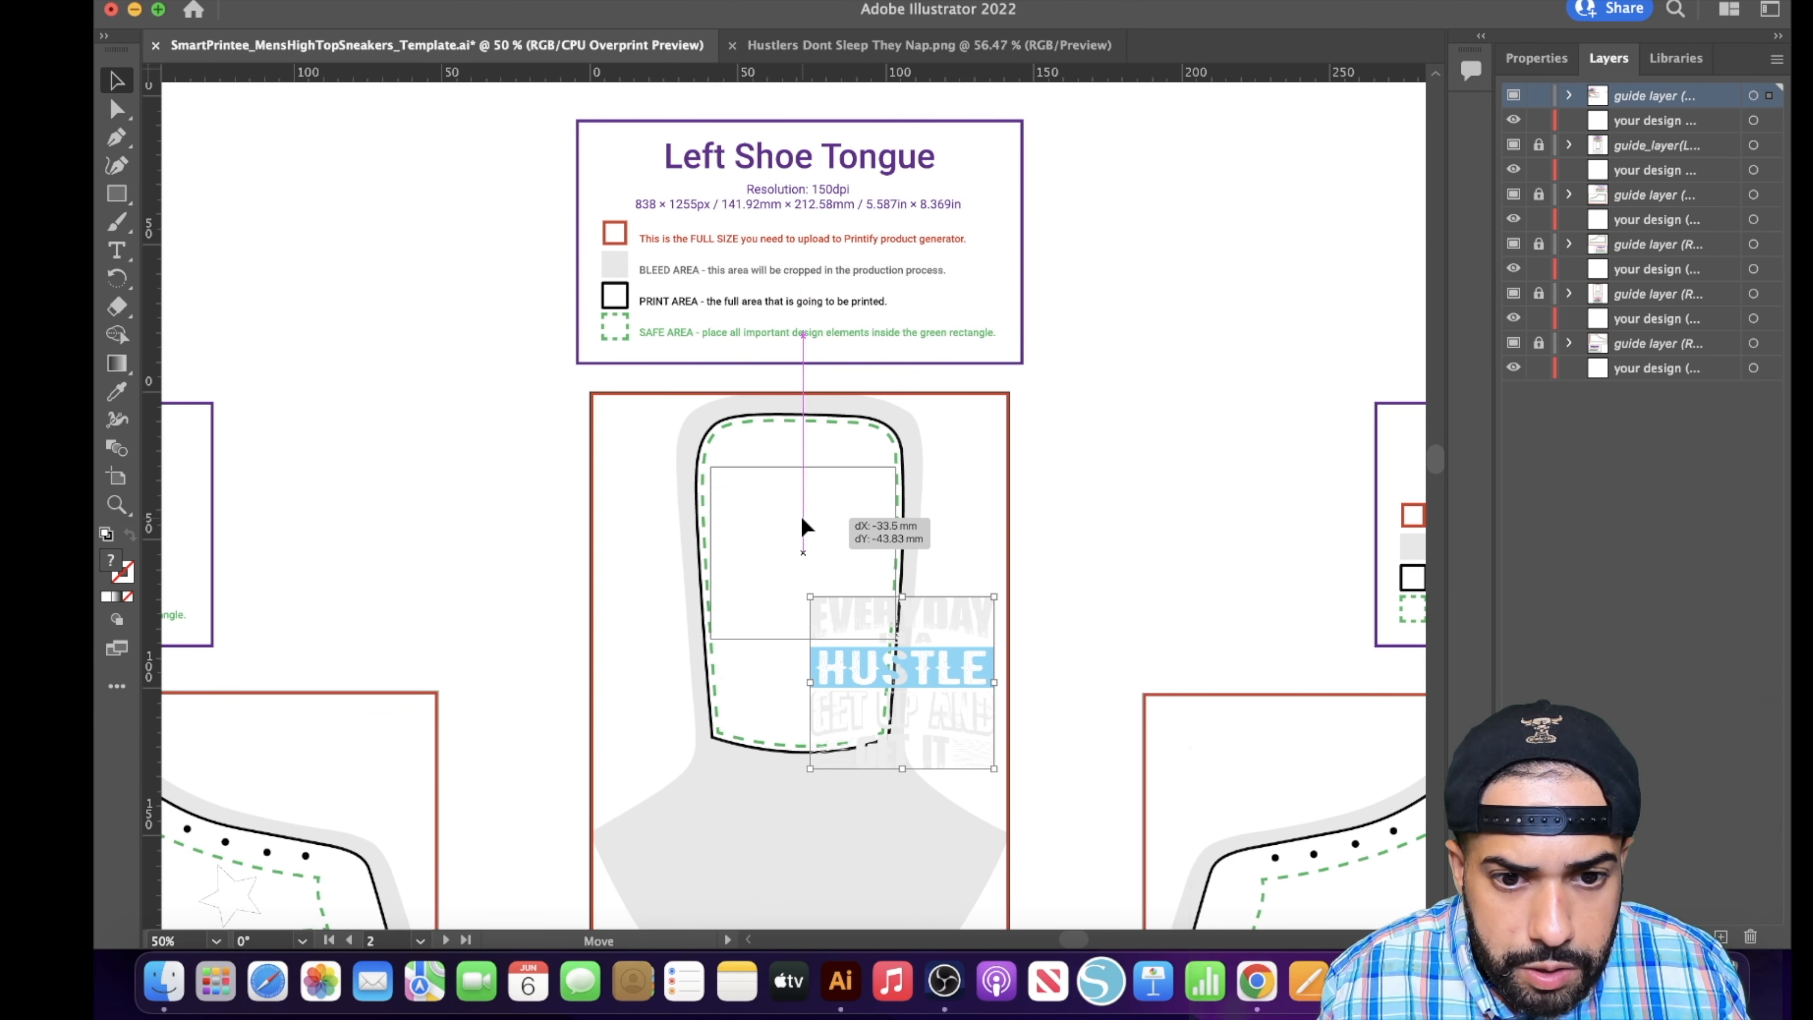
drag(805, 522, 800, 517)
click(820, 714)
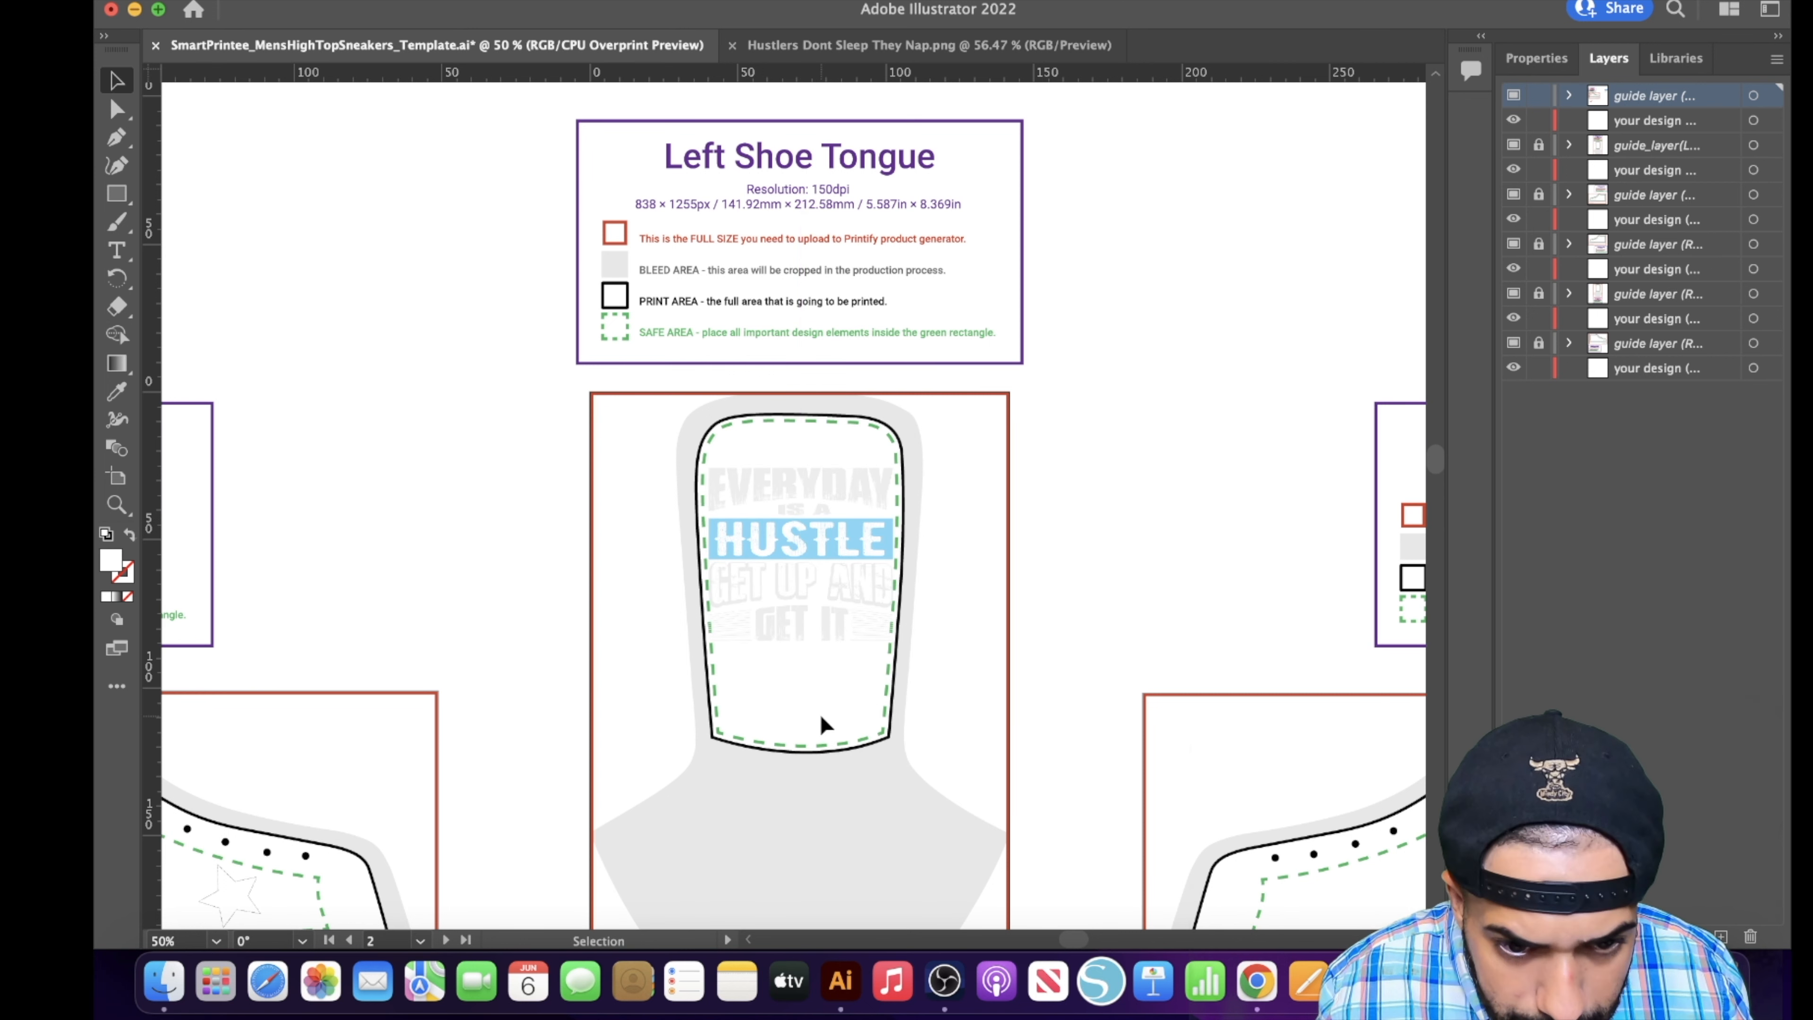
drag(841, 603, 844, 608)
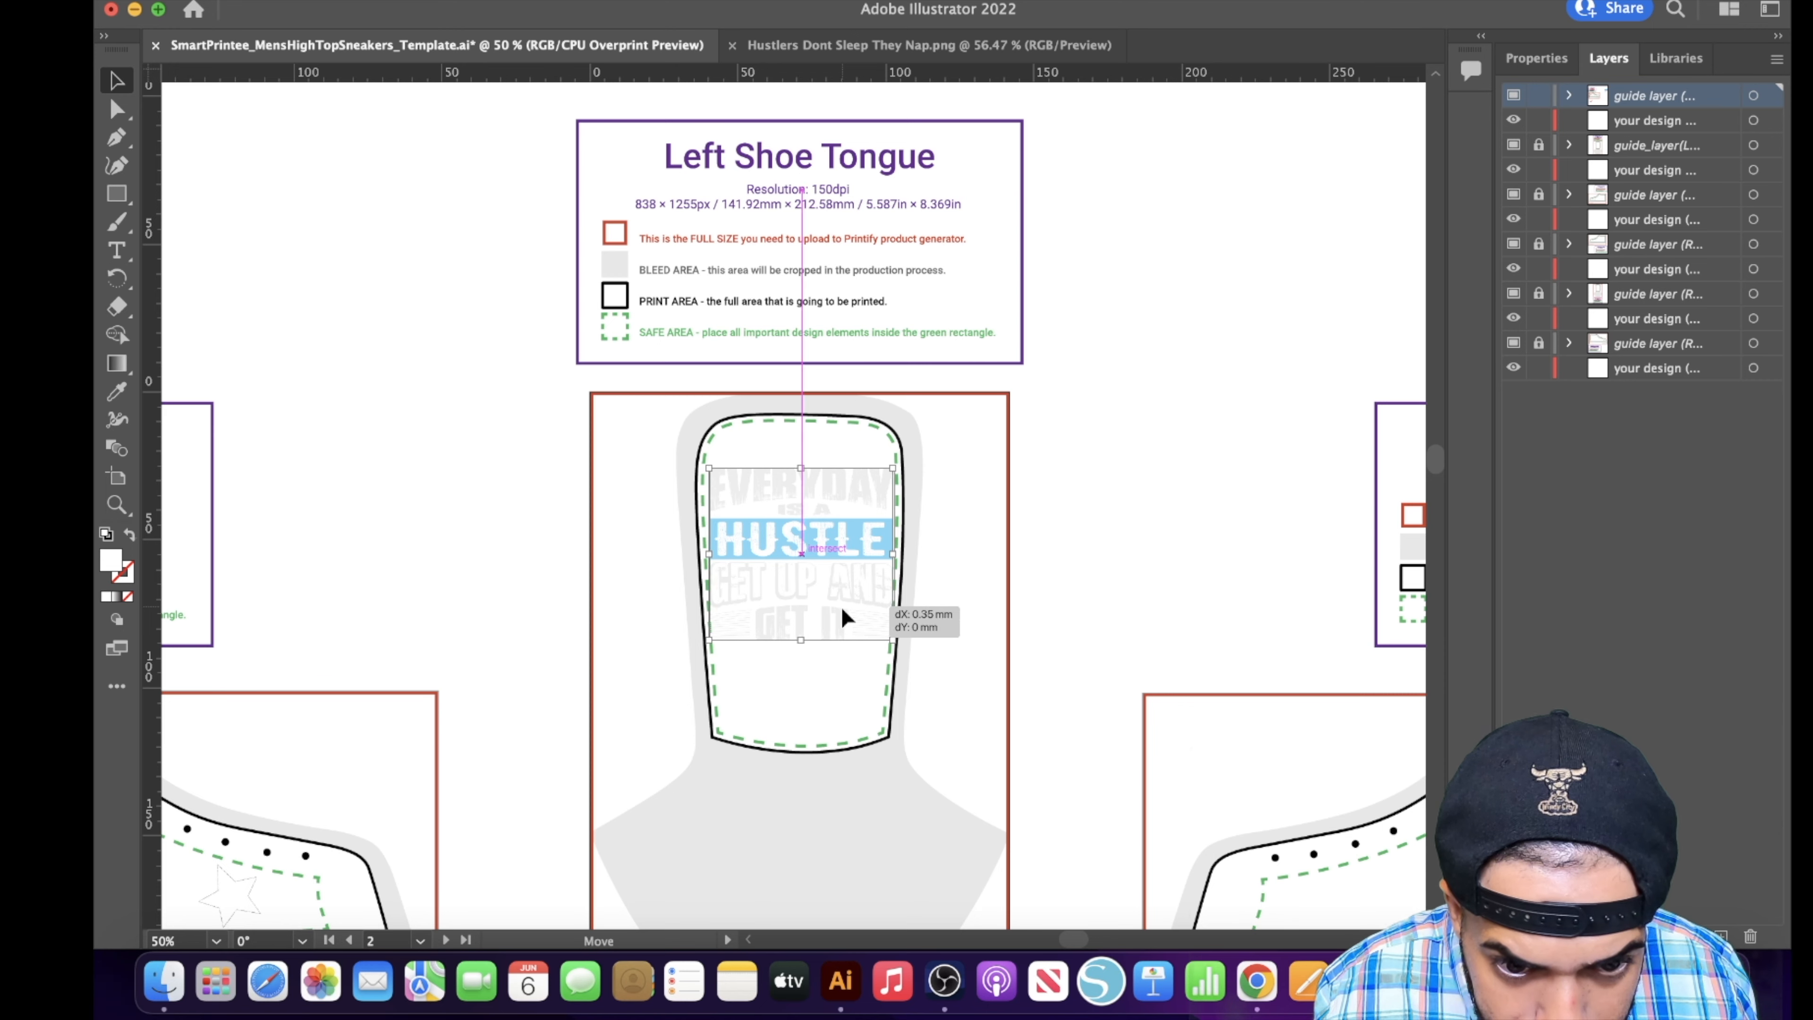
- Copy the small tilted star from the shoe side panel and place two copies below the slogan on the Left Shoe Tongue
scroll(846, 614, down, 5)
click(229, 545)
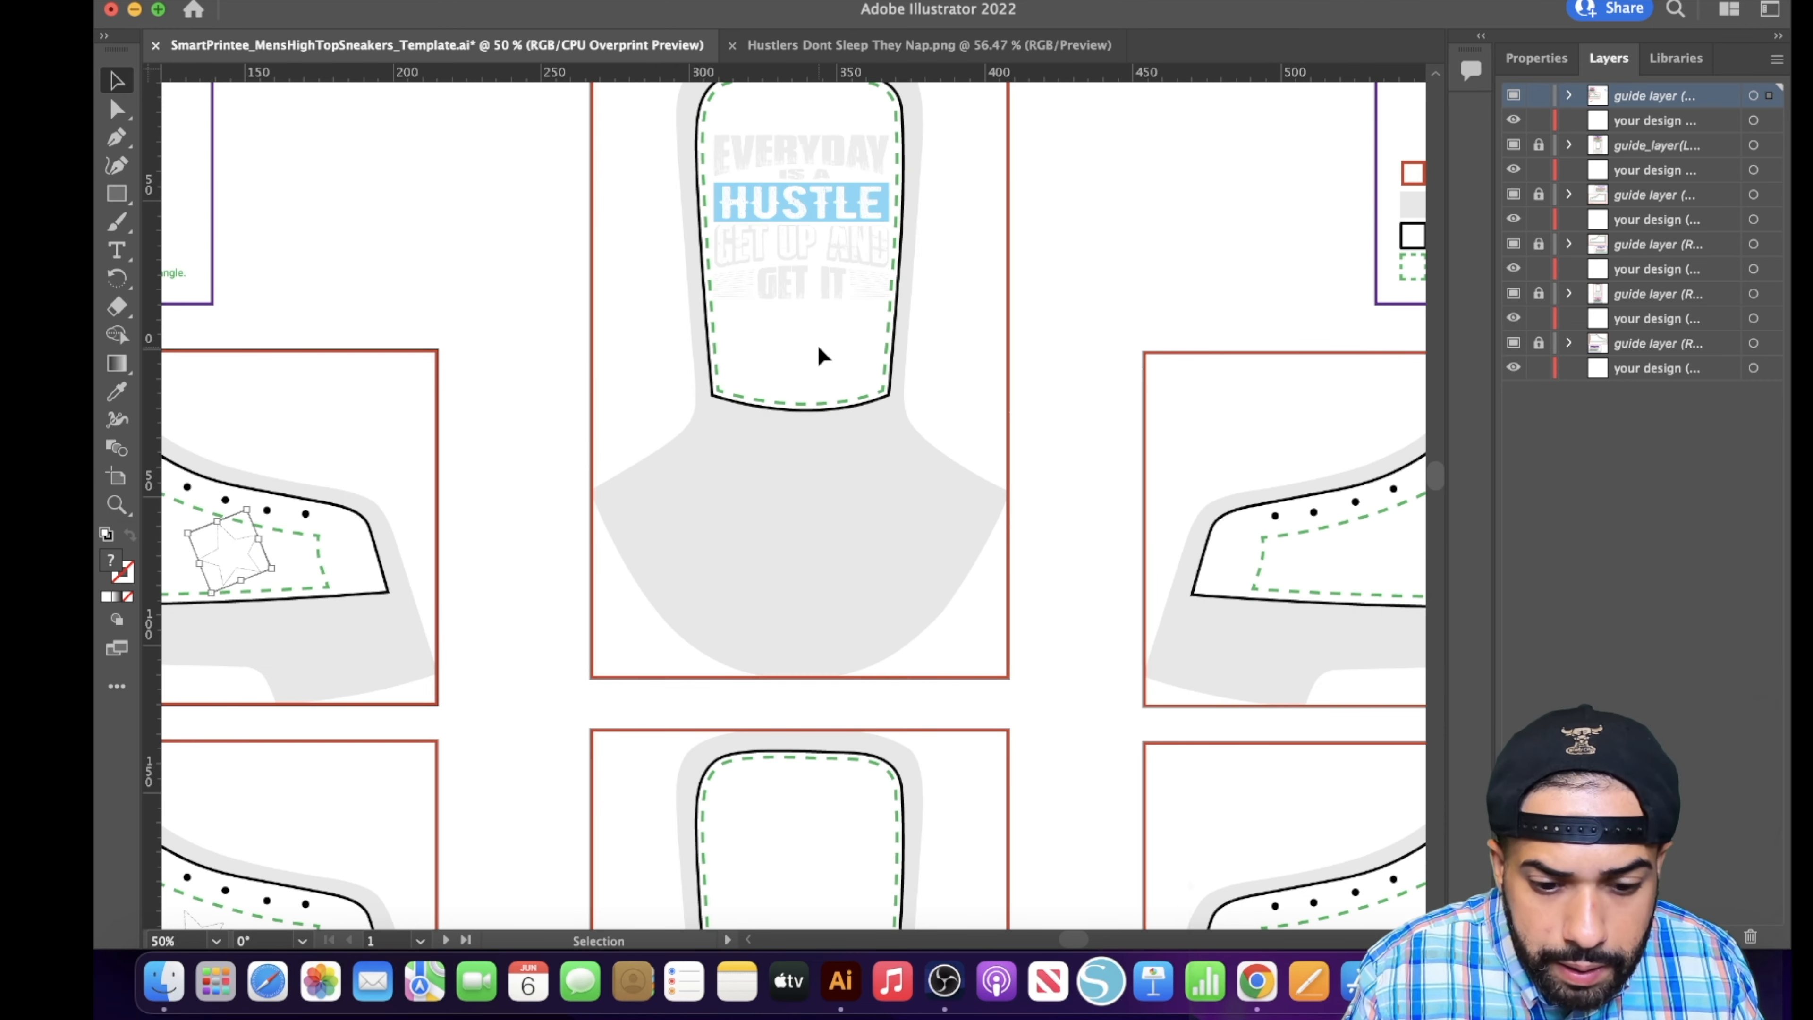
key(ctrl+v)
drag(774, 492, 745, 345)
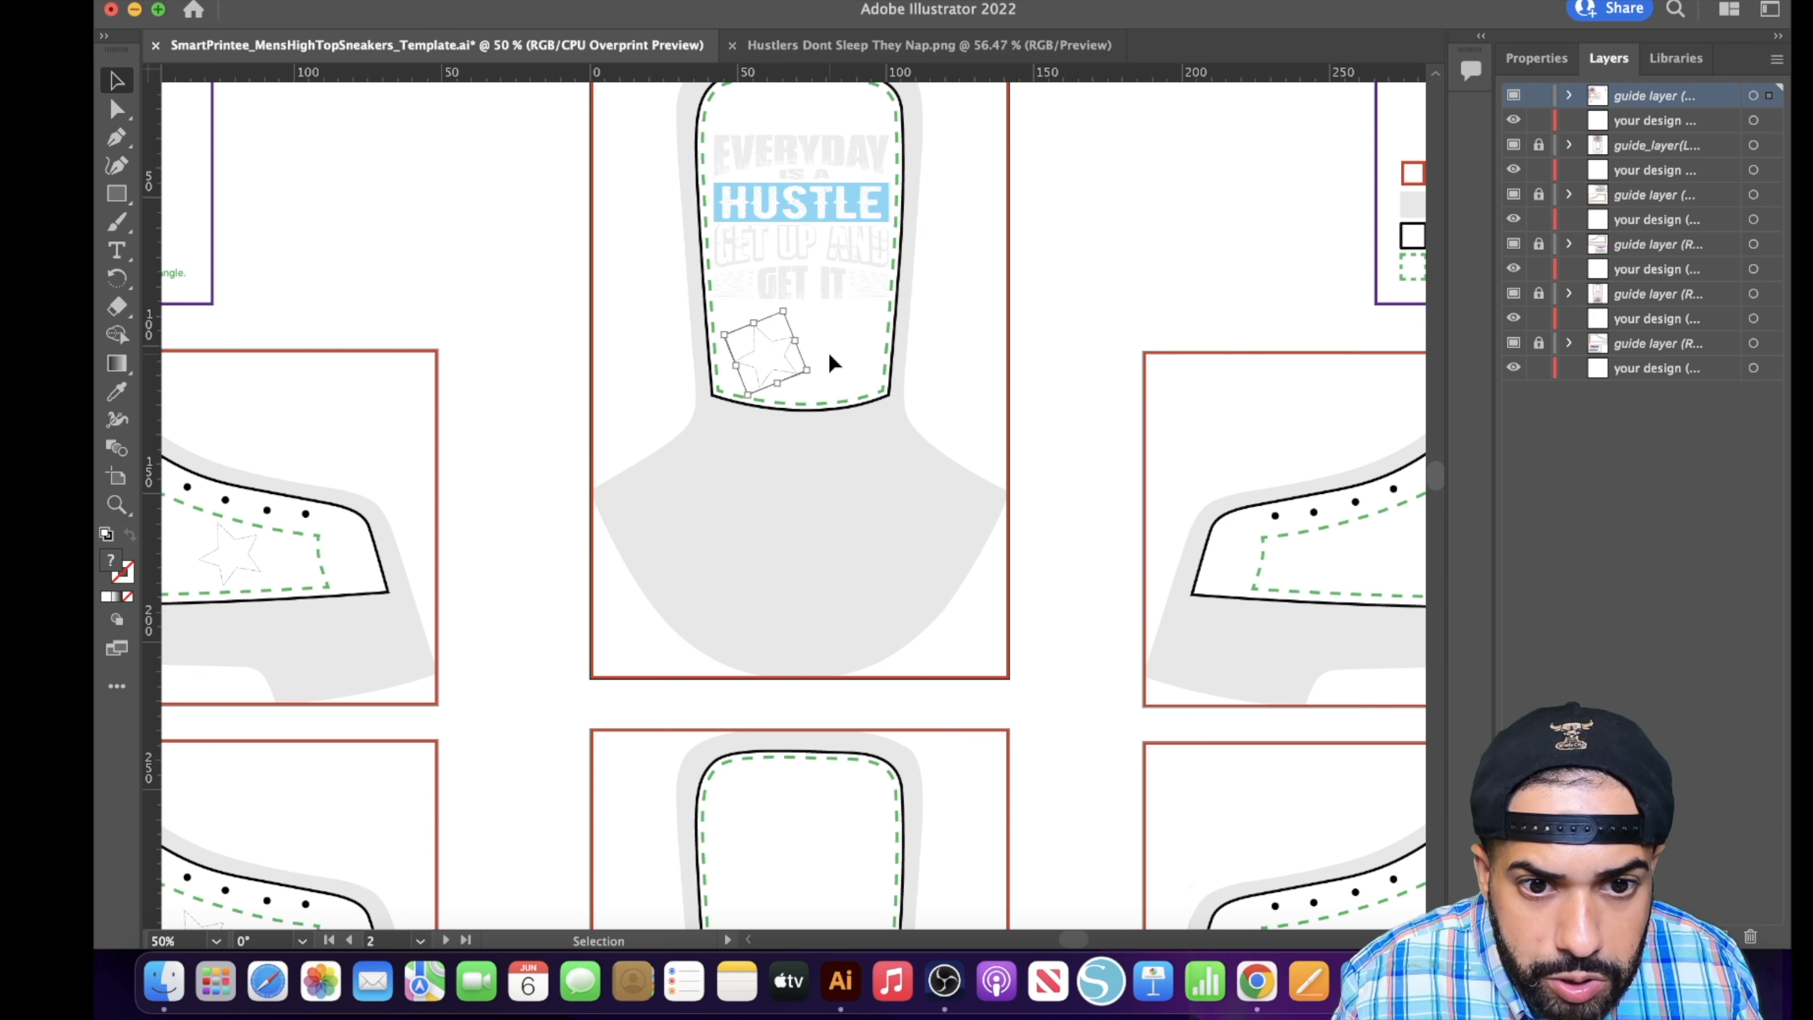
key(ctrl+v)
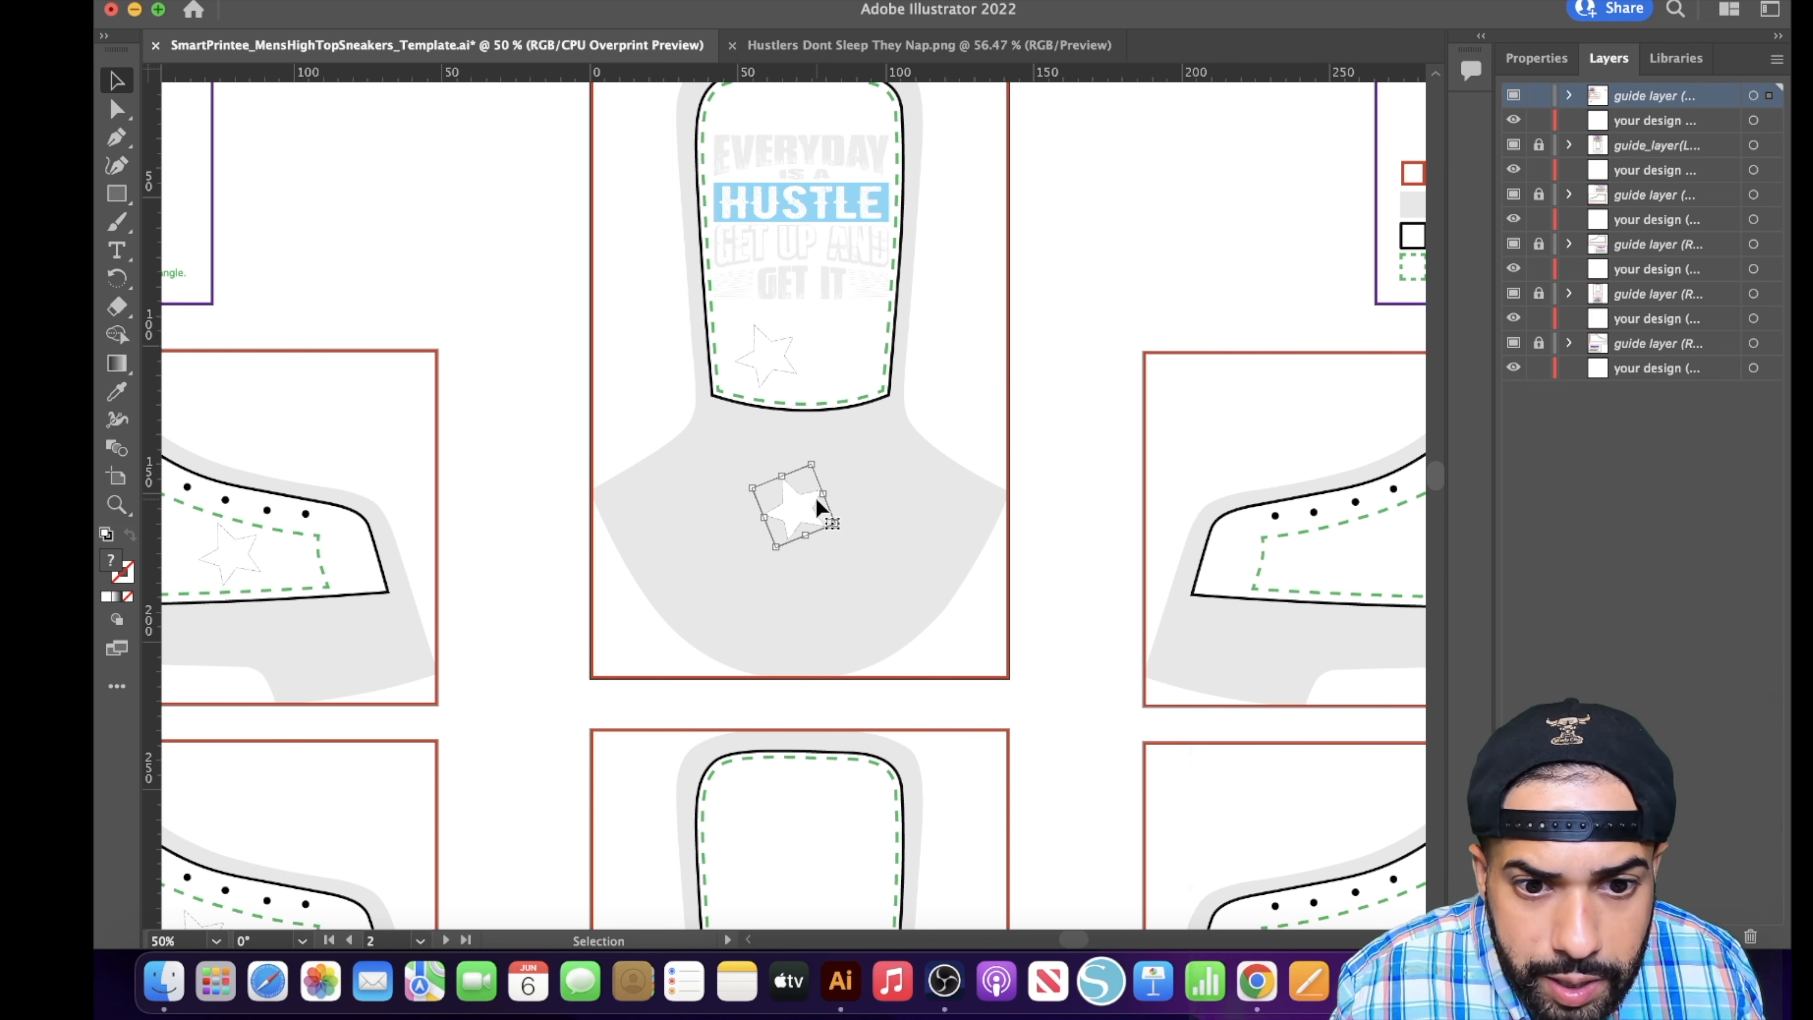
drag(816, 498, 775, 351)
click(774, 349)
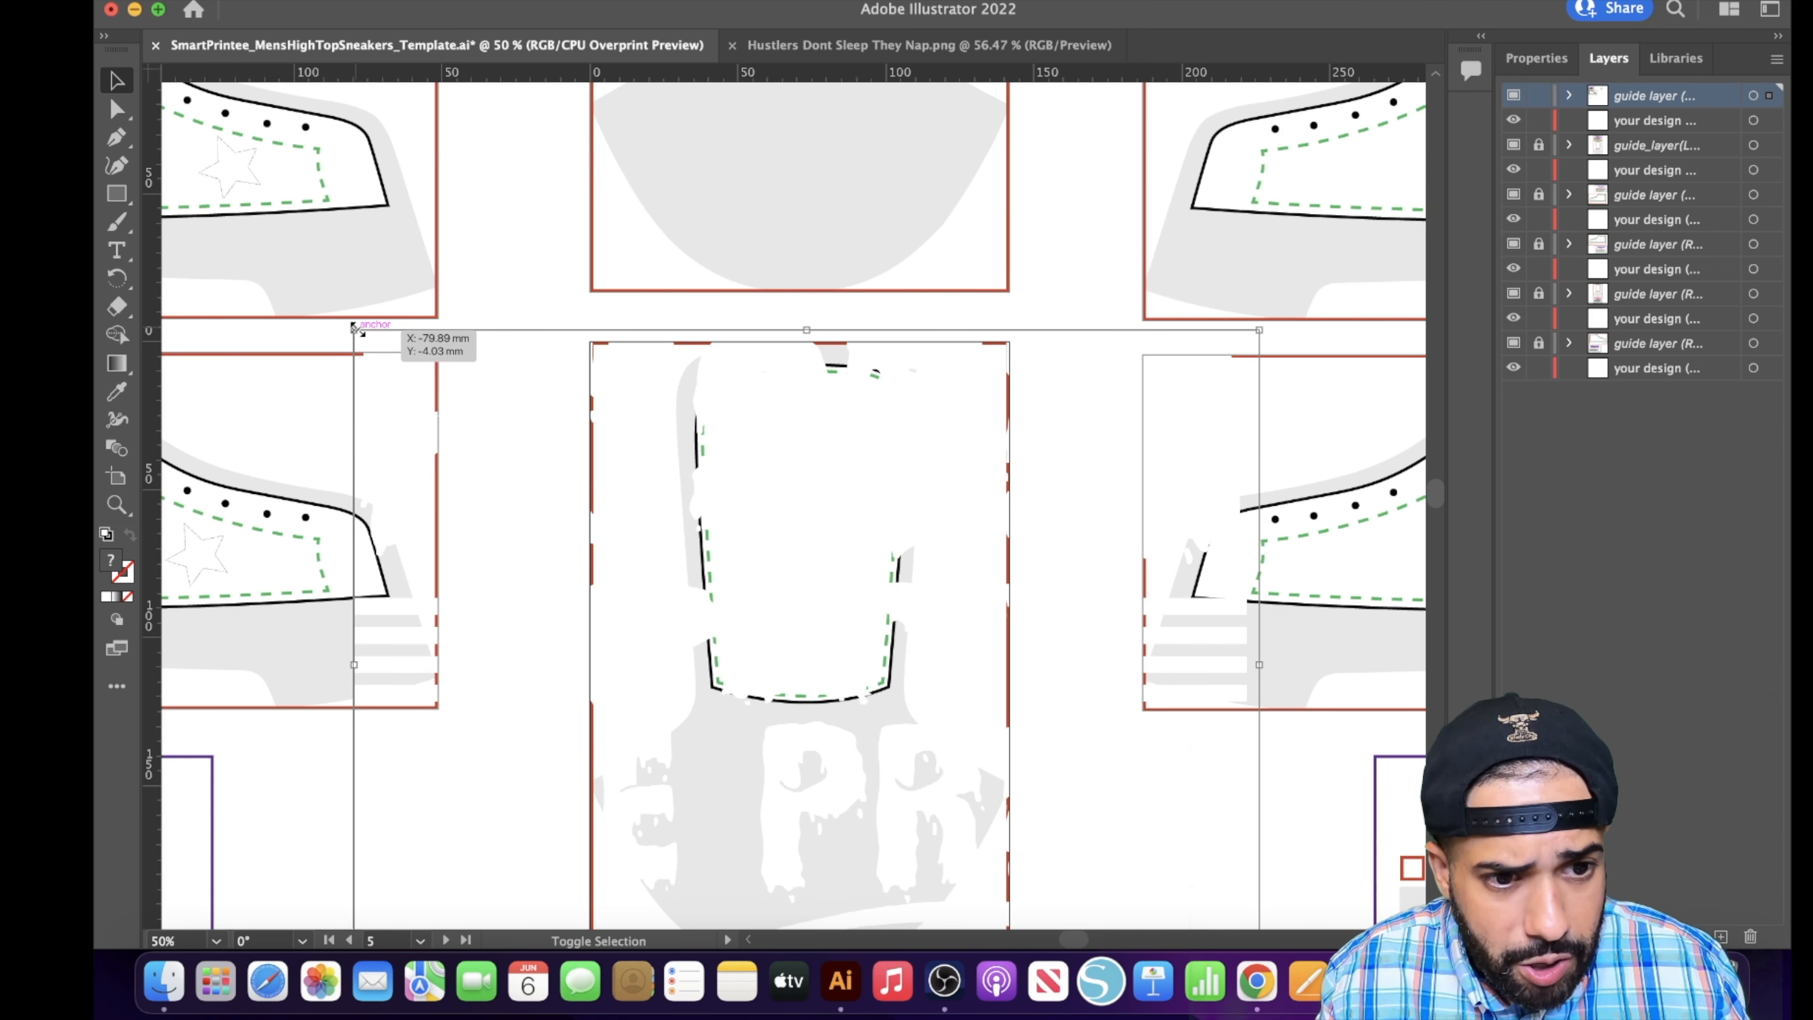
- Scale the Hustle Pay The Price artwork down to about 58 × 43 mm and centre it in the Right Shoe Tongue's safe area
drag(355, 330, 773, 737)
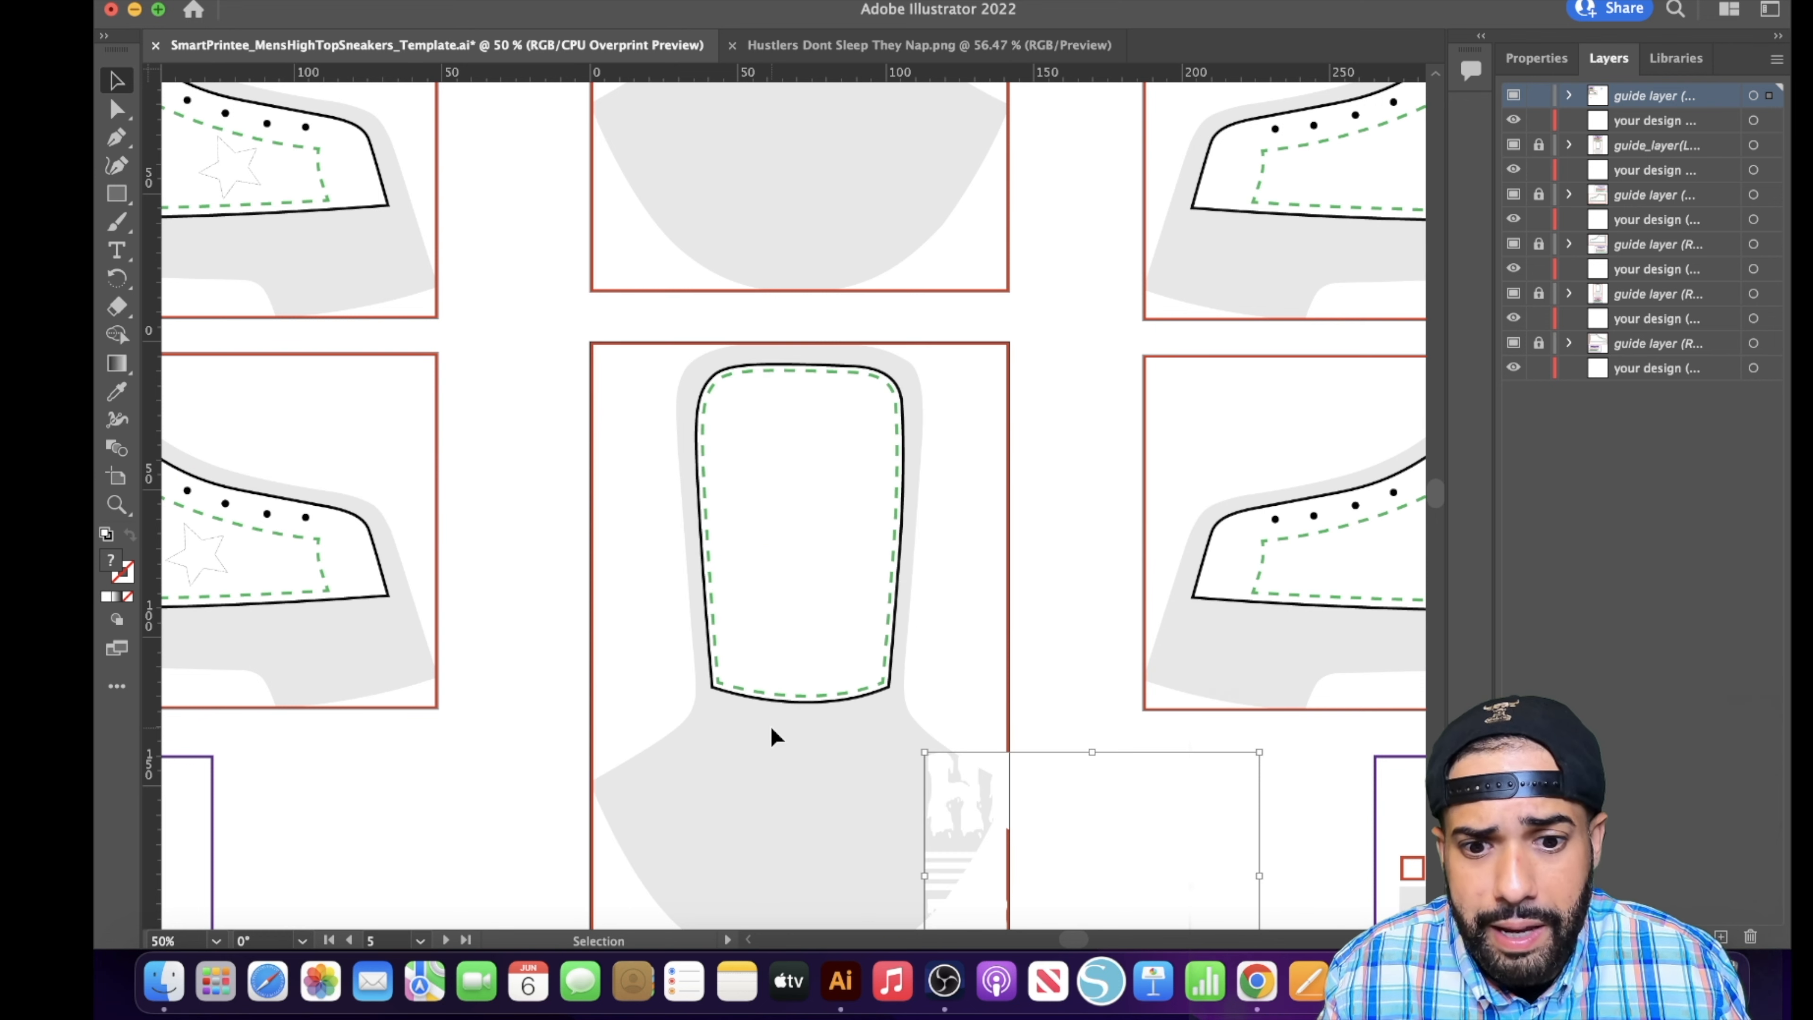
drag(1166, 899, 886, 518)
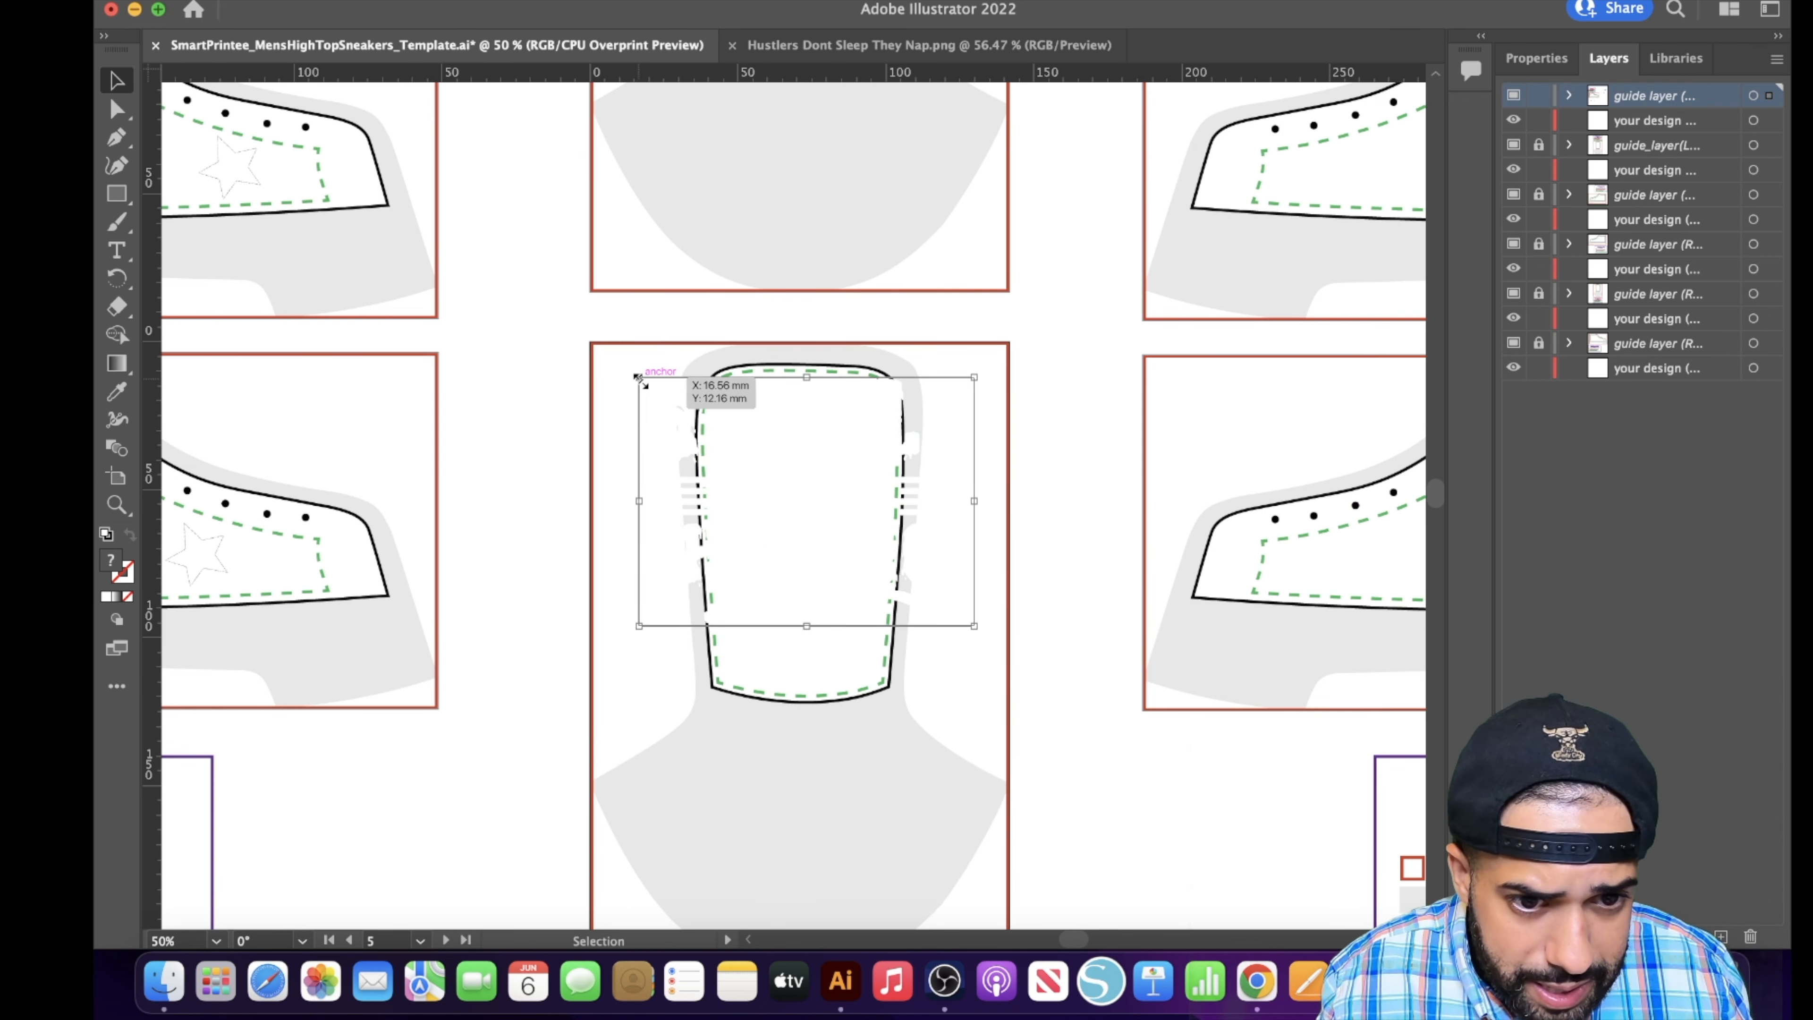
drag(639, 378, 759, 467)
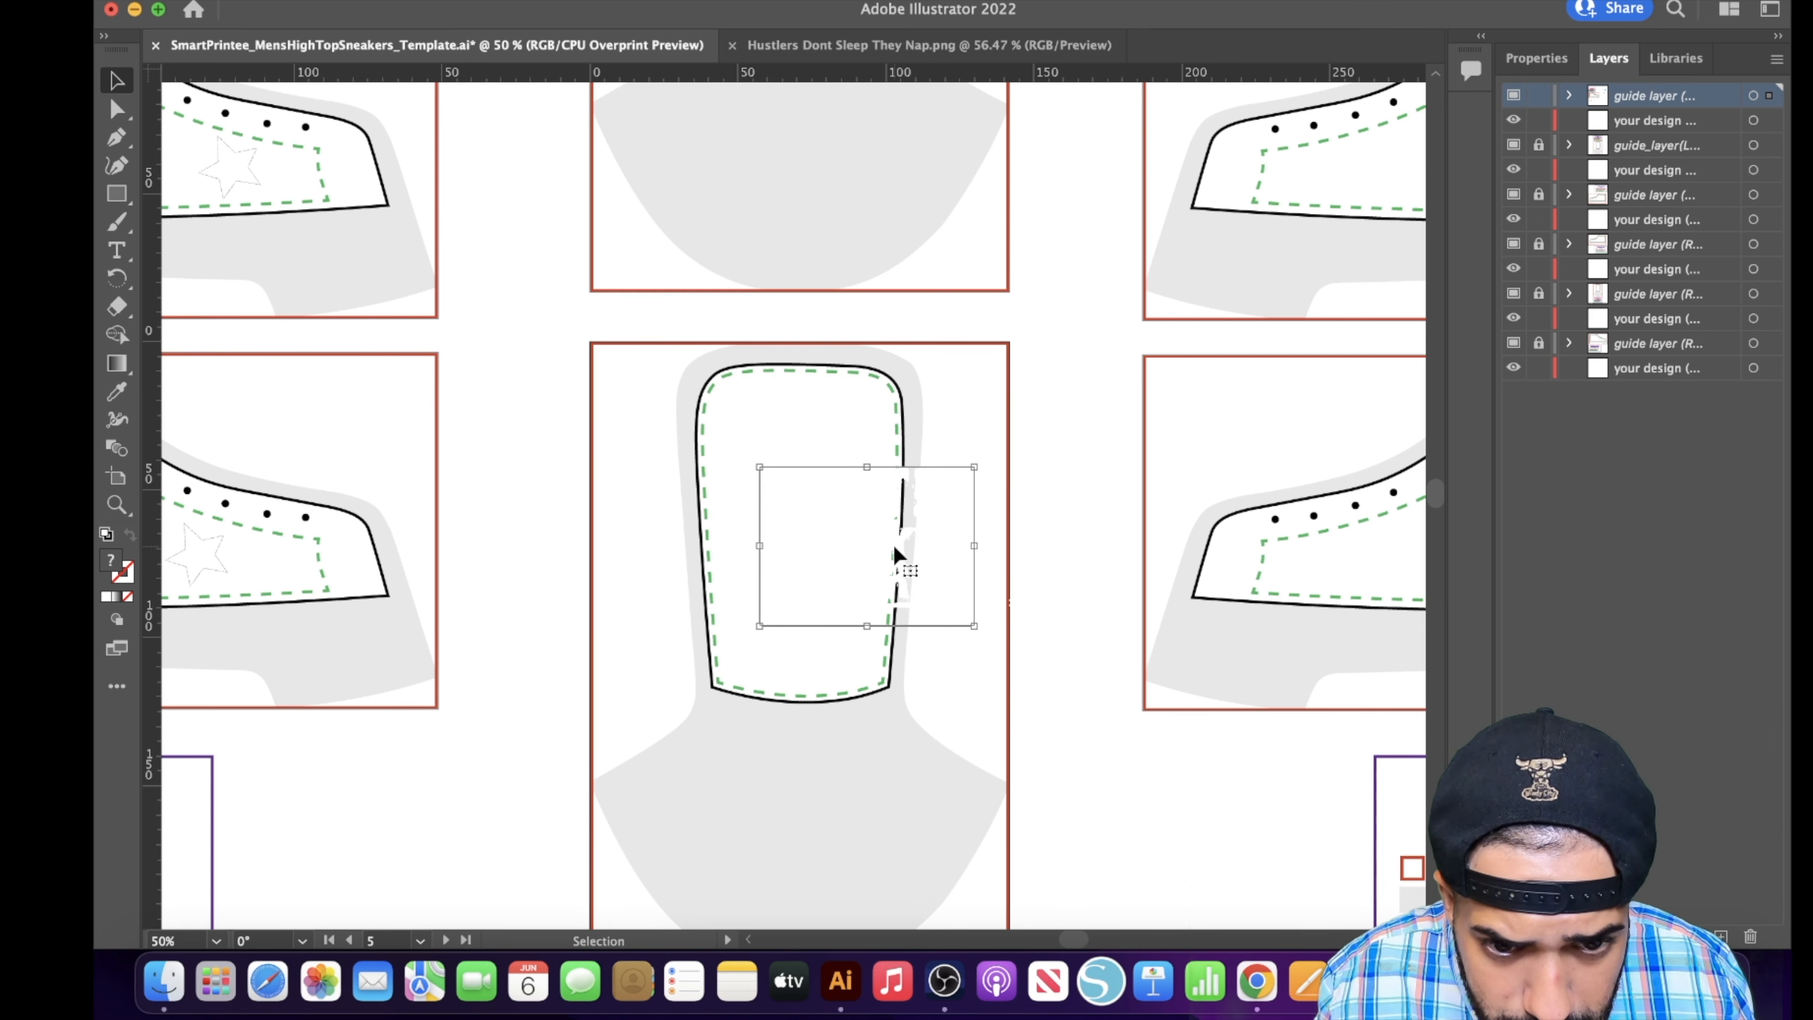
drag(884, 552, 815, 504)
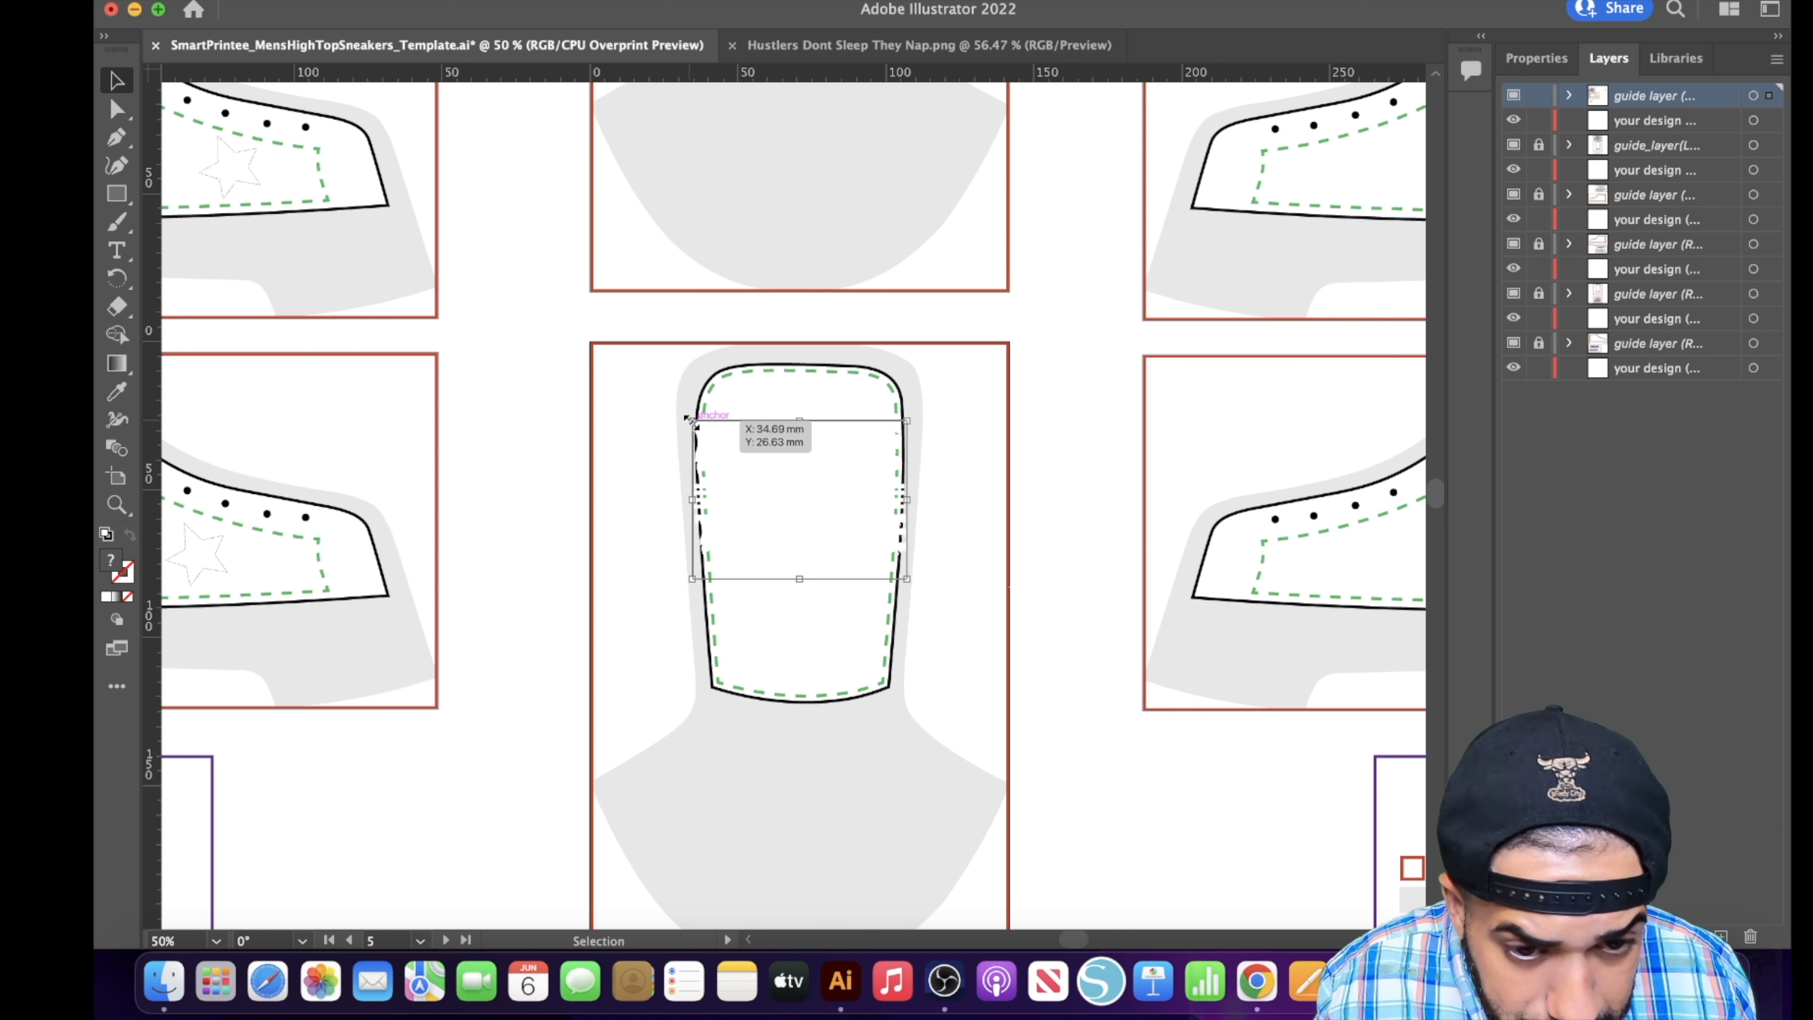
drag(689, 419, 723, 455)
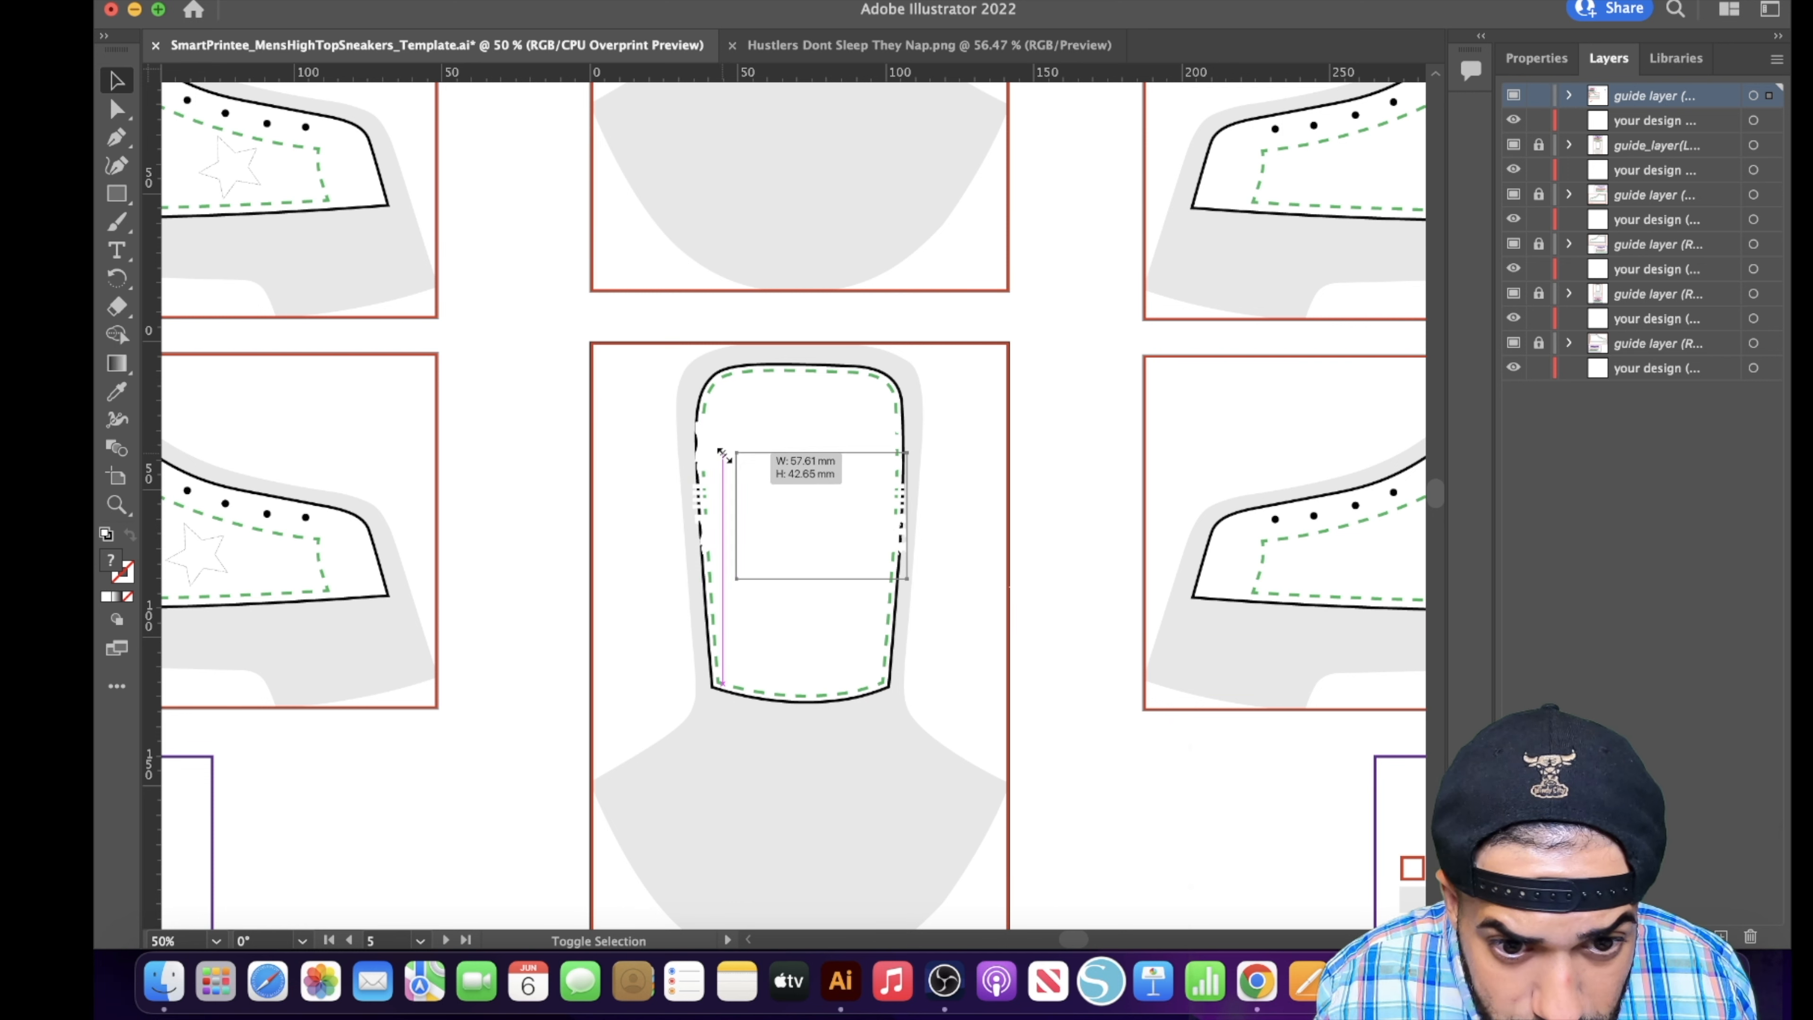
drag(856, 517, 826, 496)
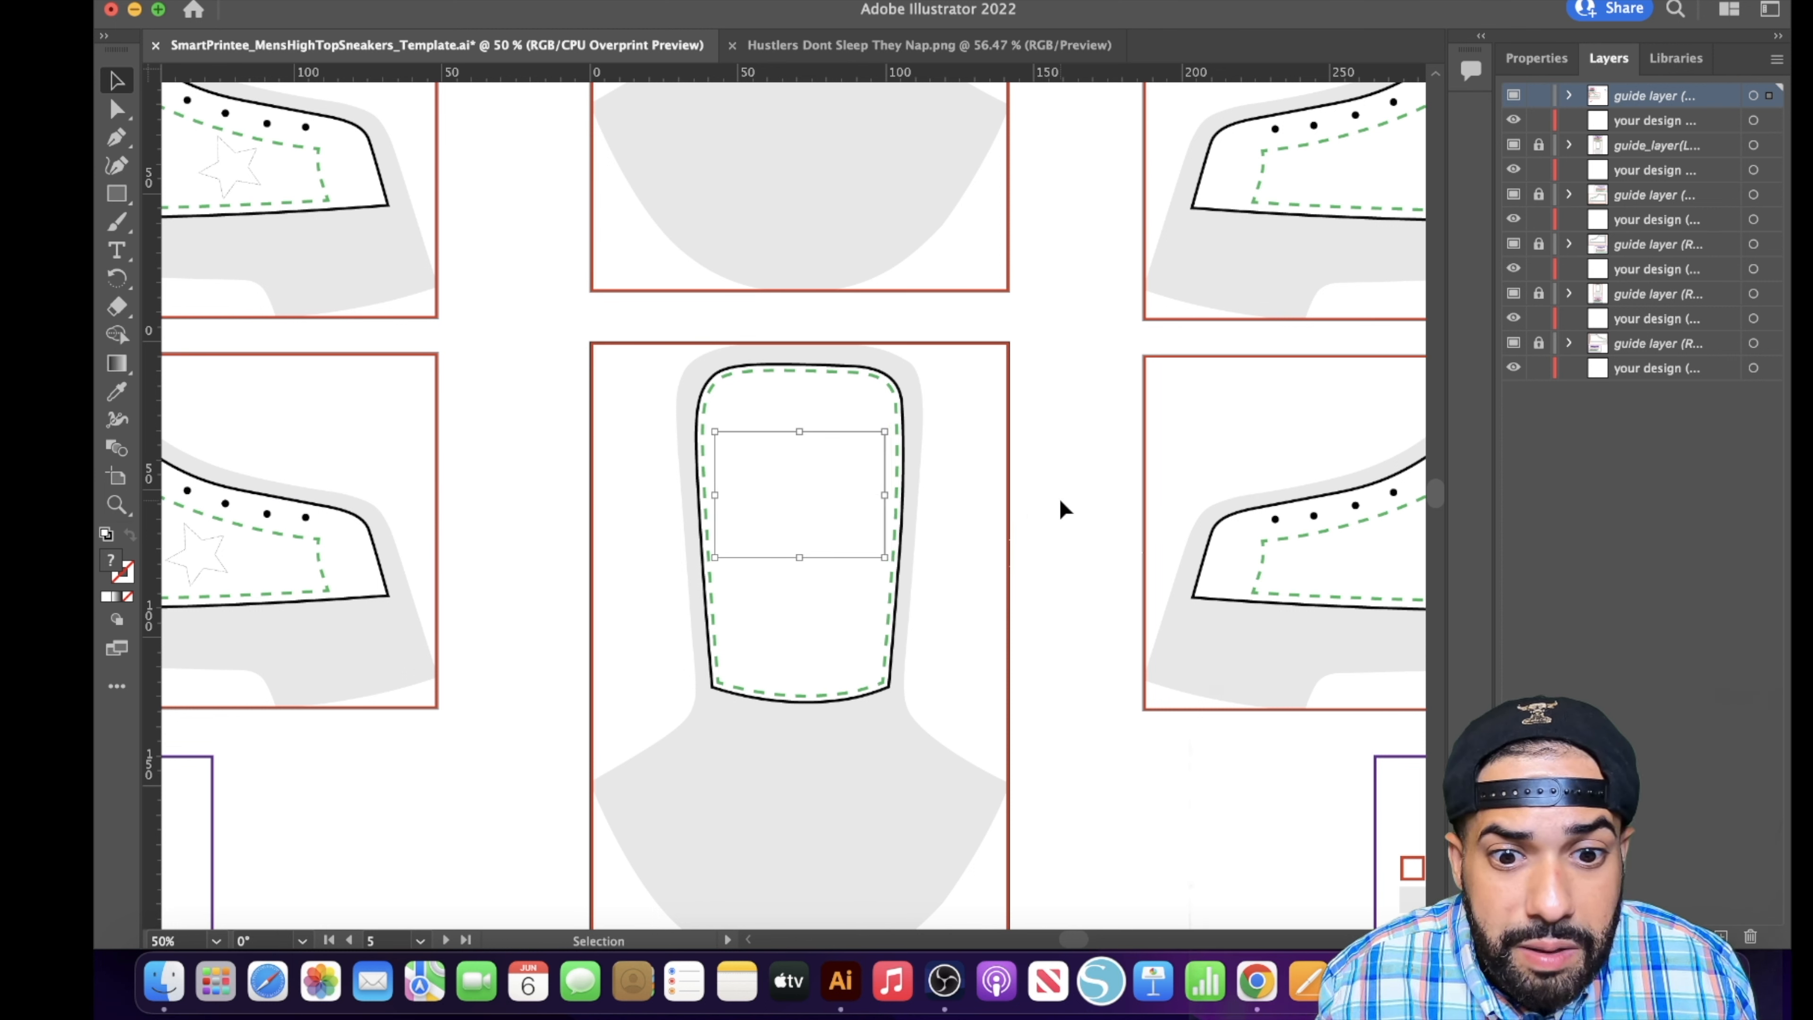
click(1039, 510)
- Try aligning the Hustle Pay The Price artwork vertically to the centre and top of the Right Shoe Tongue artboard
click(838, 493)
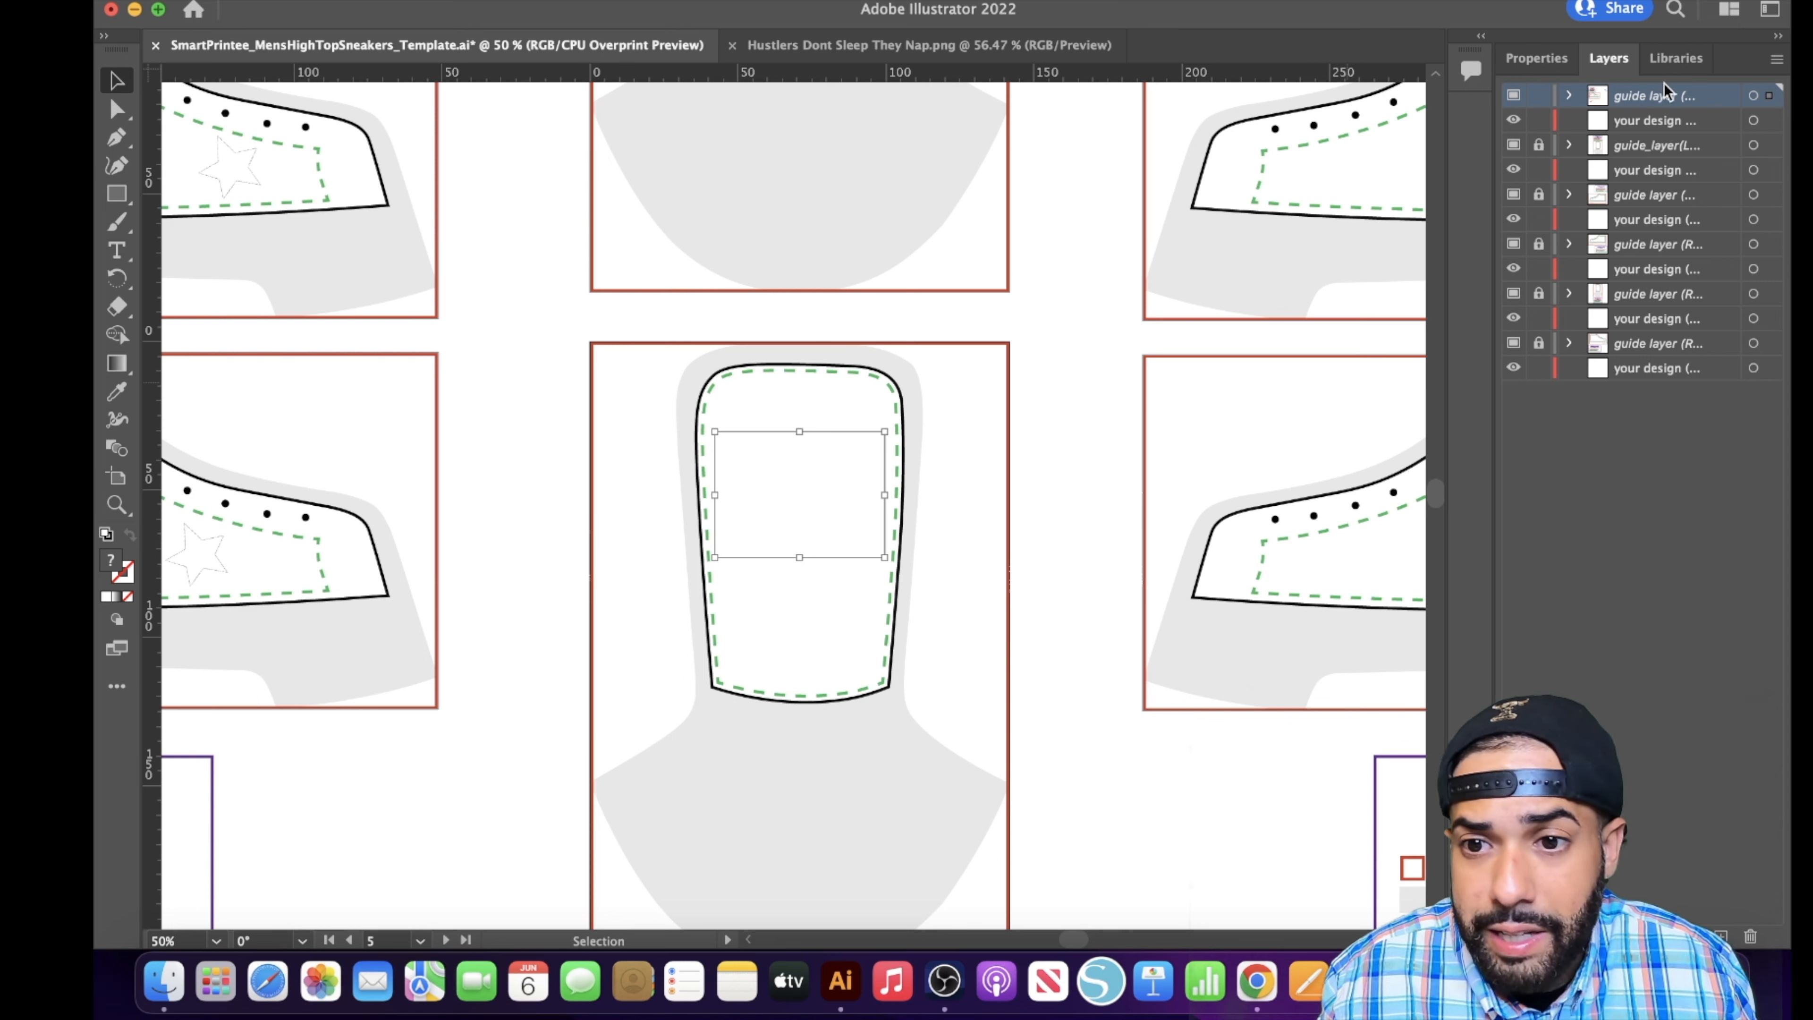
click(1535, 58)
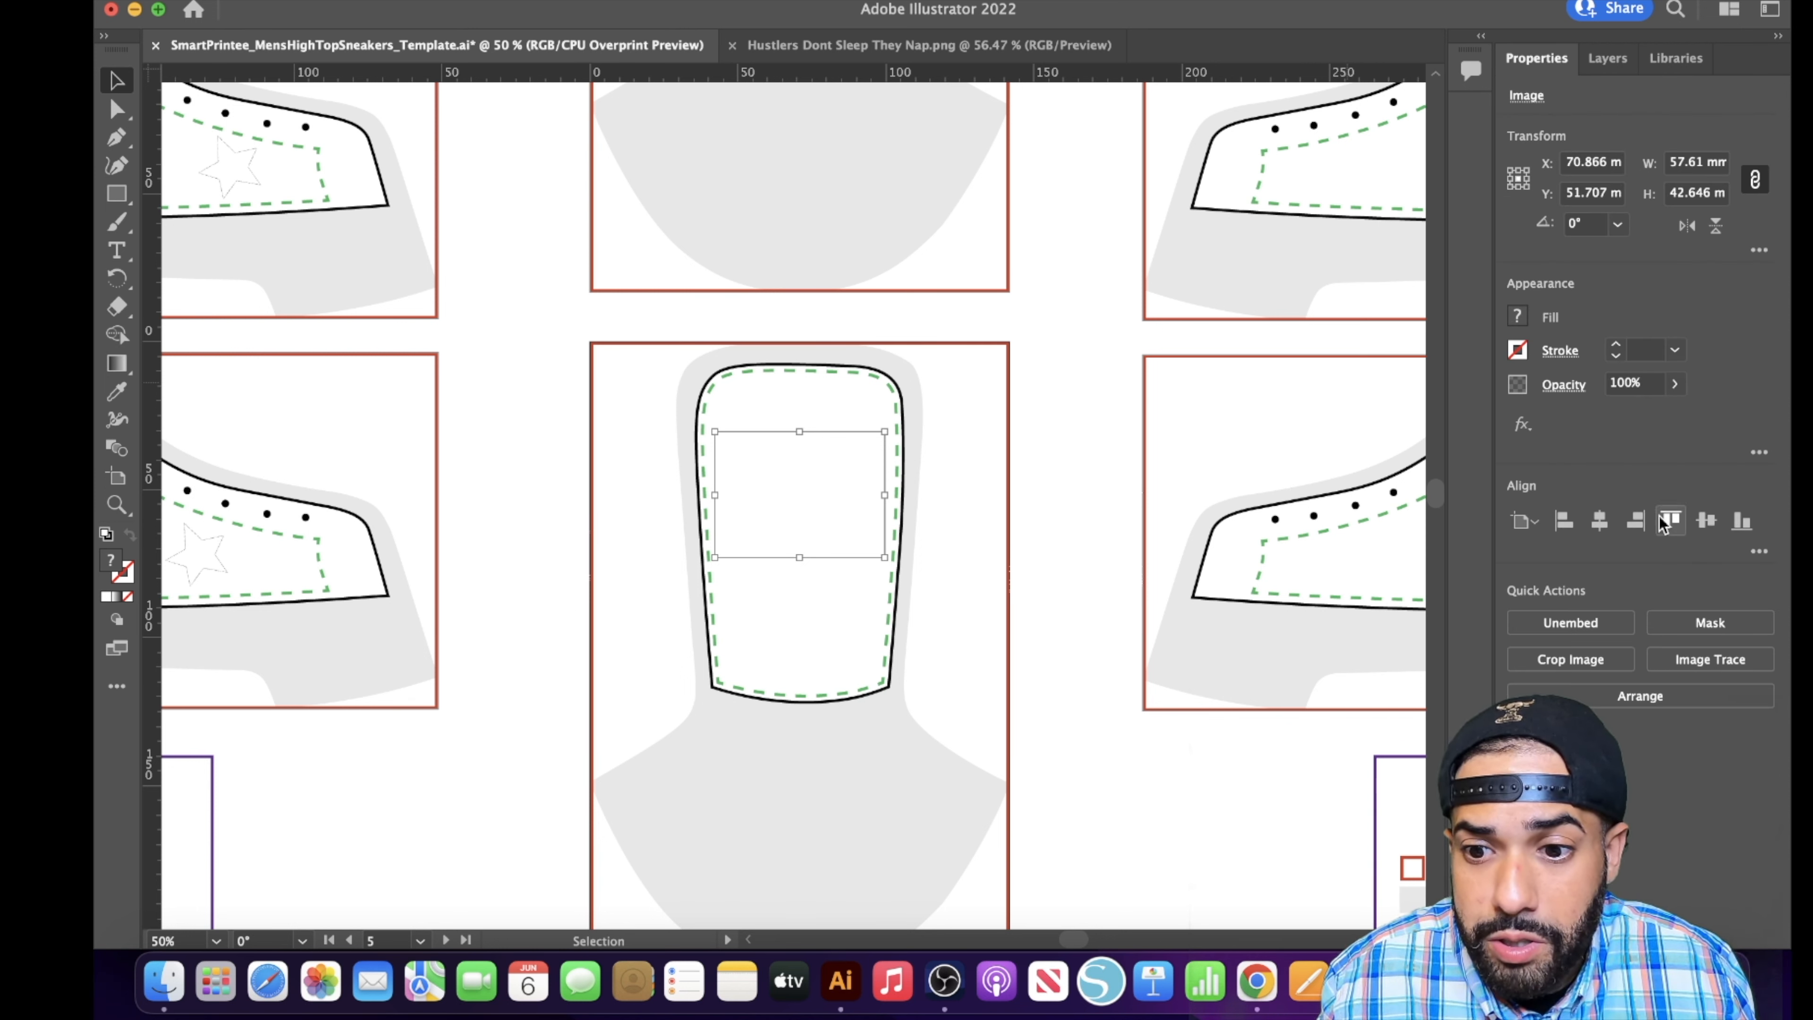
click(1705, 523)
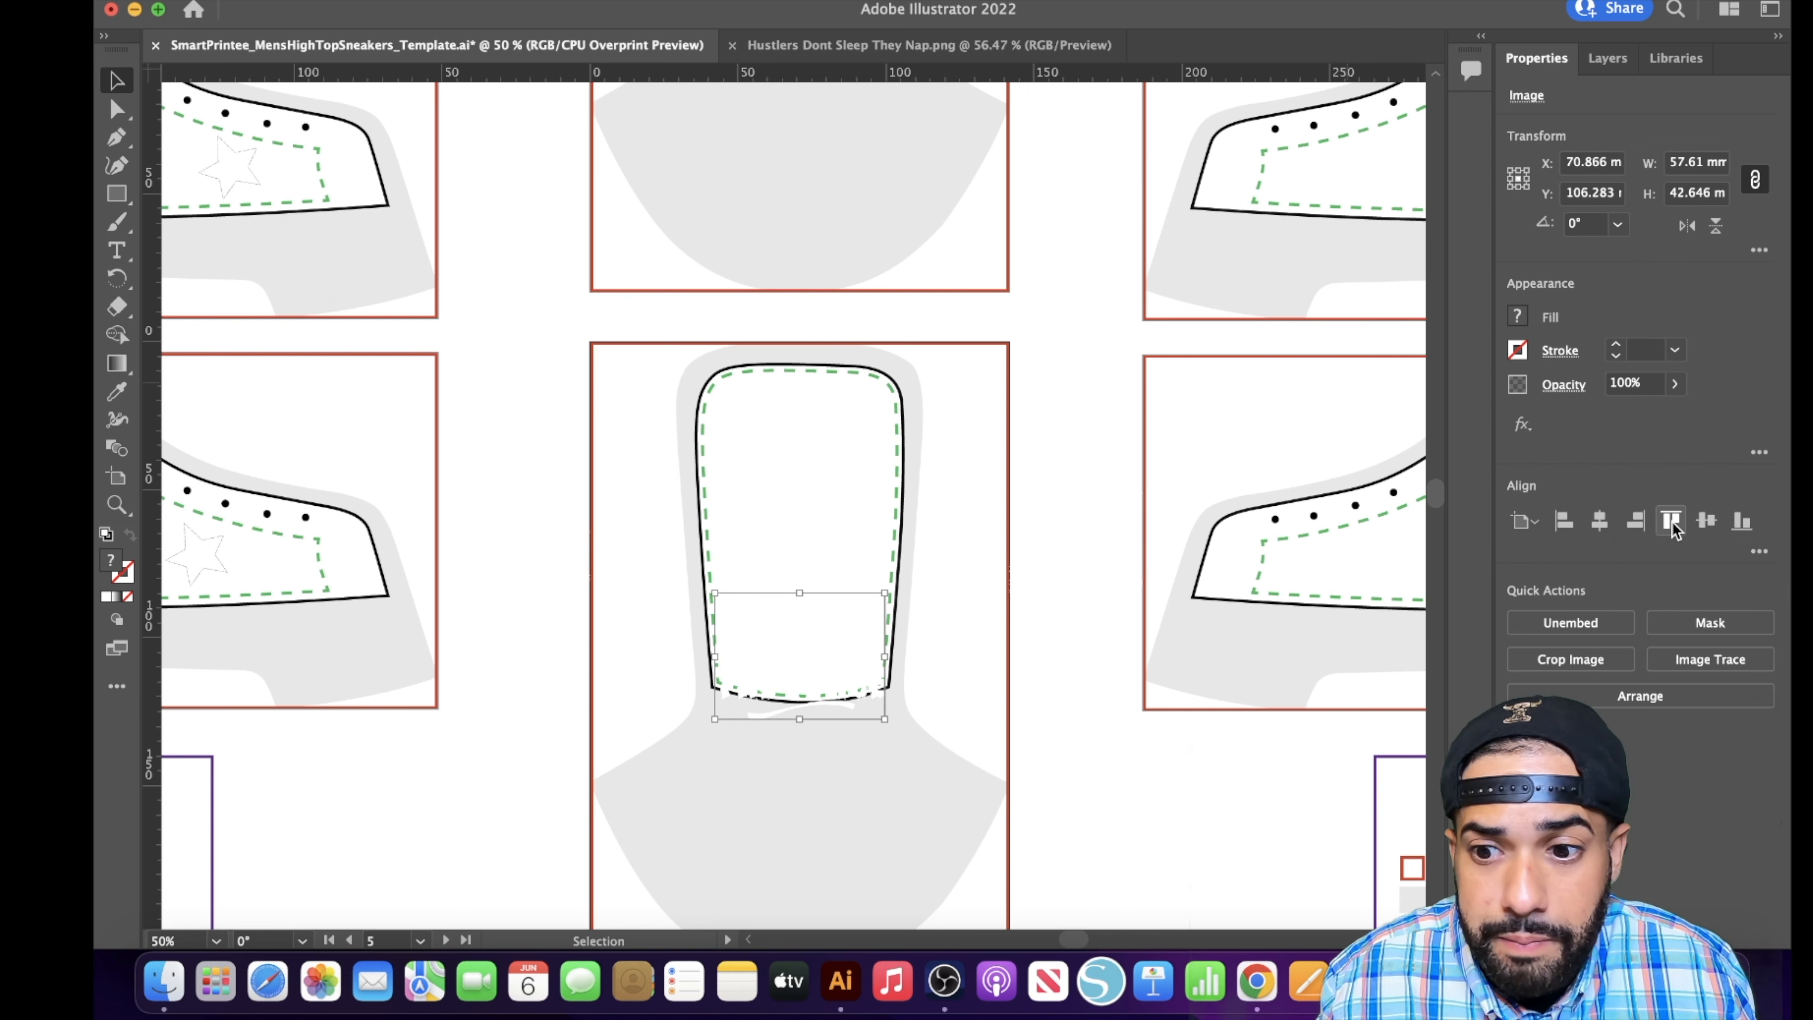
click(1670, 525)
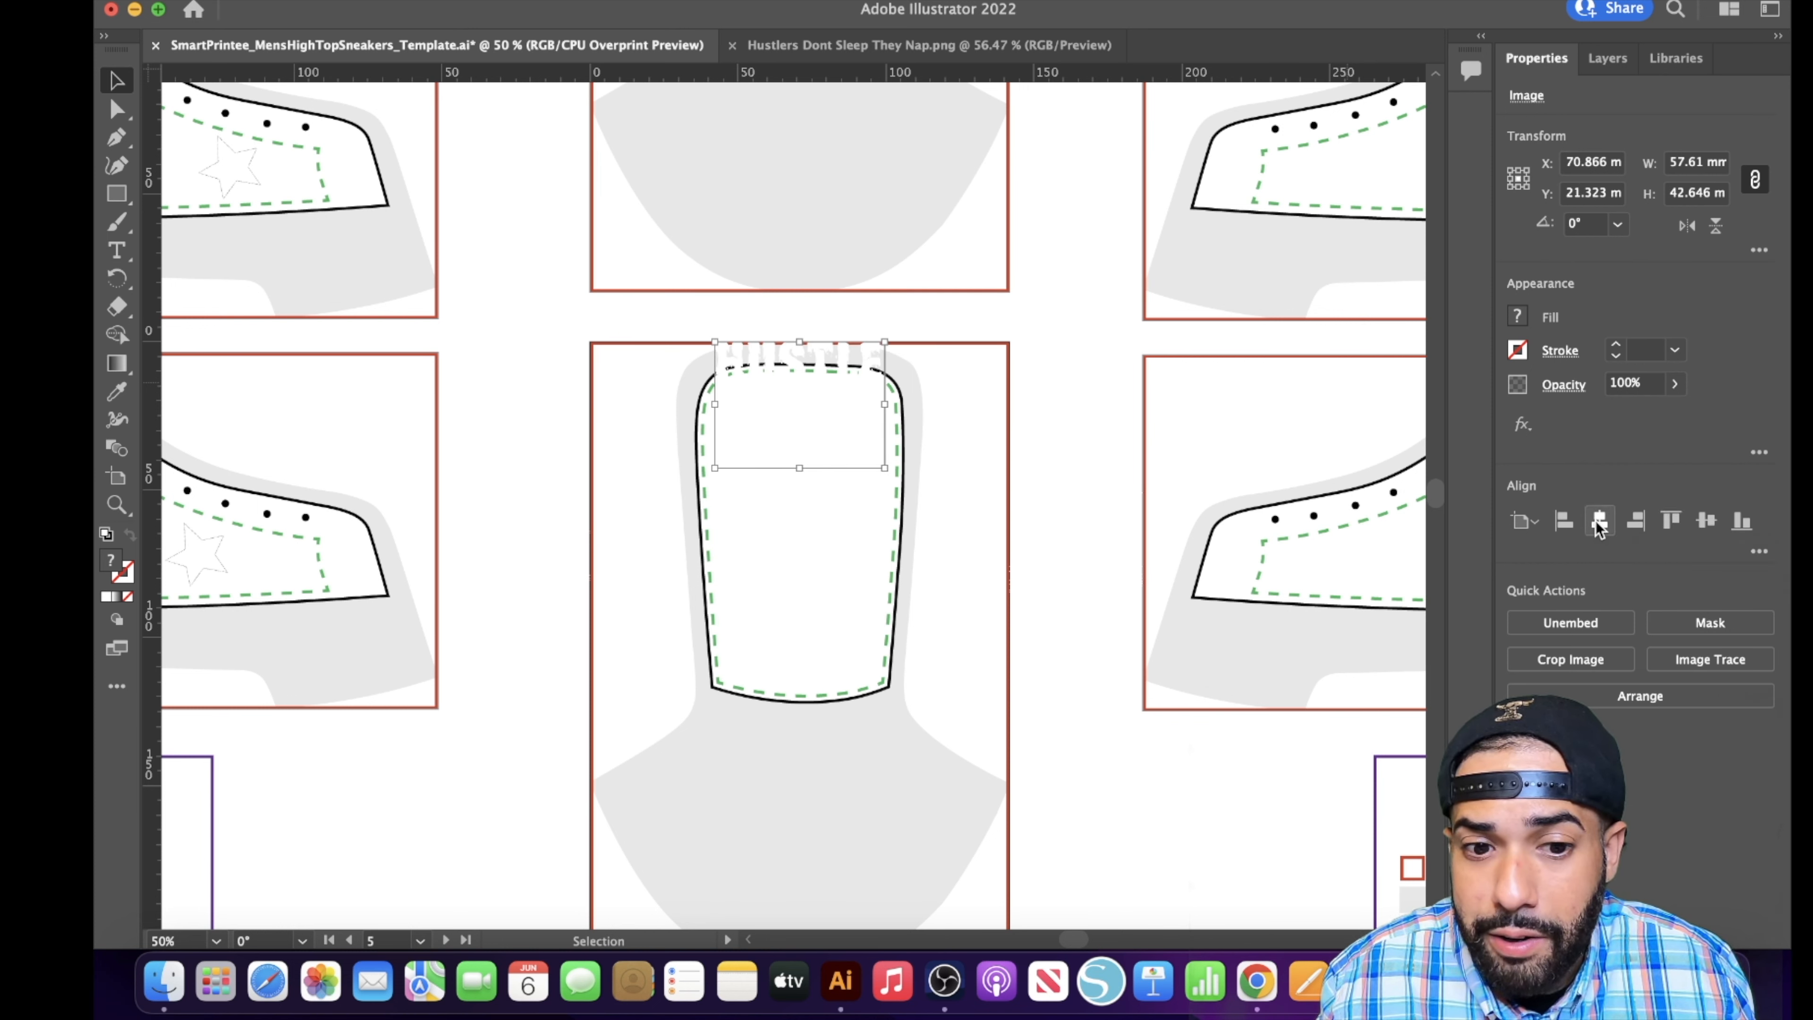
click(1742, 521)
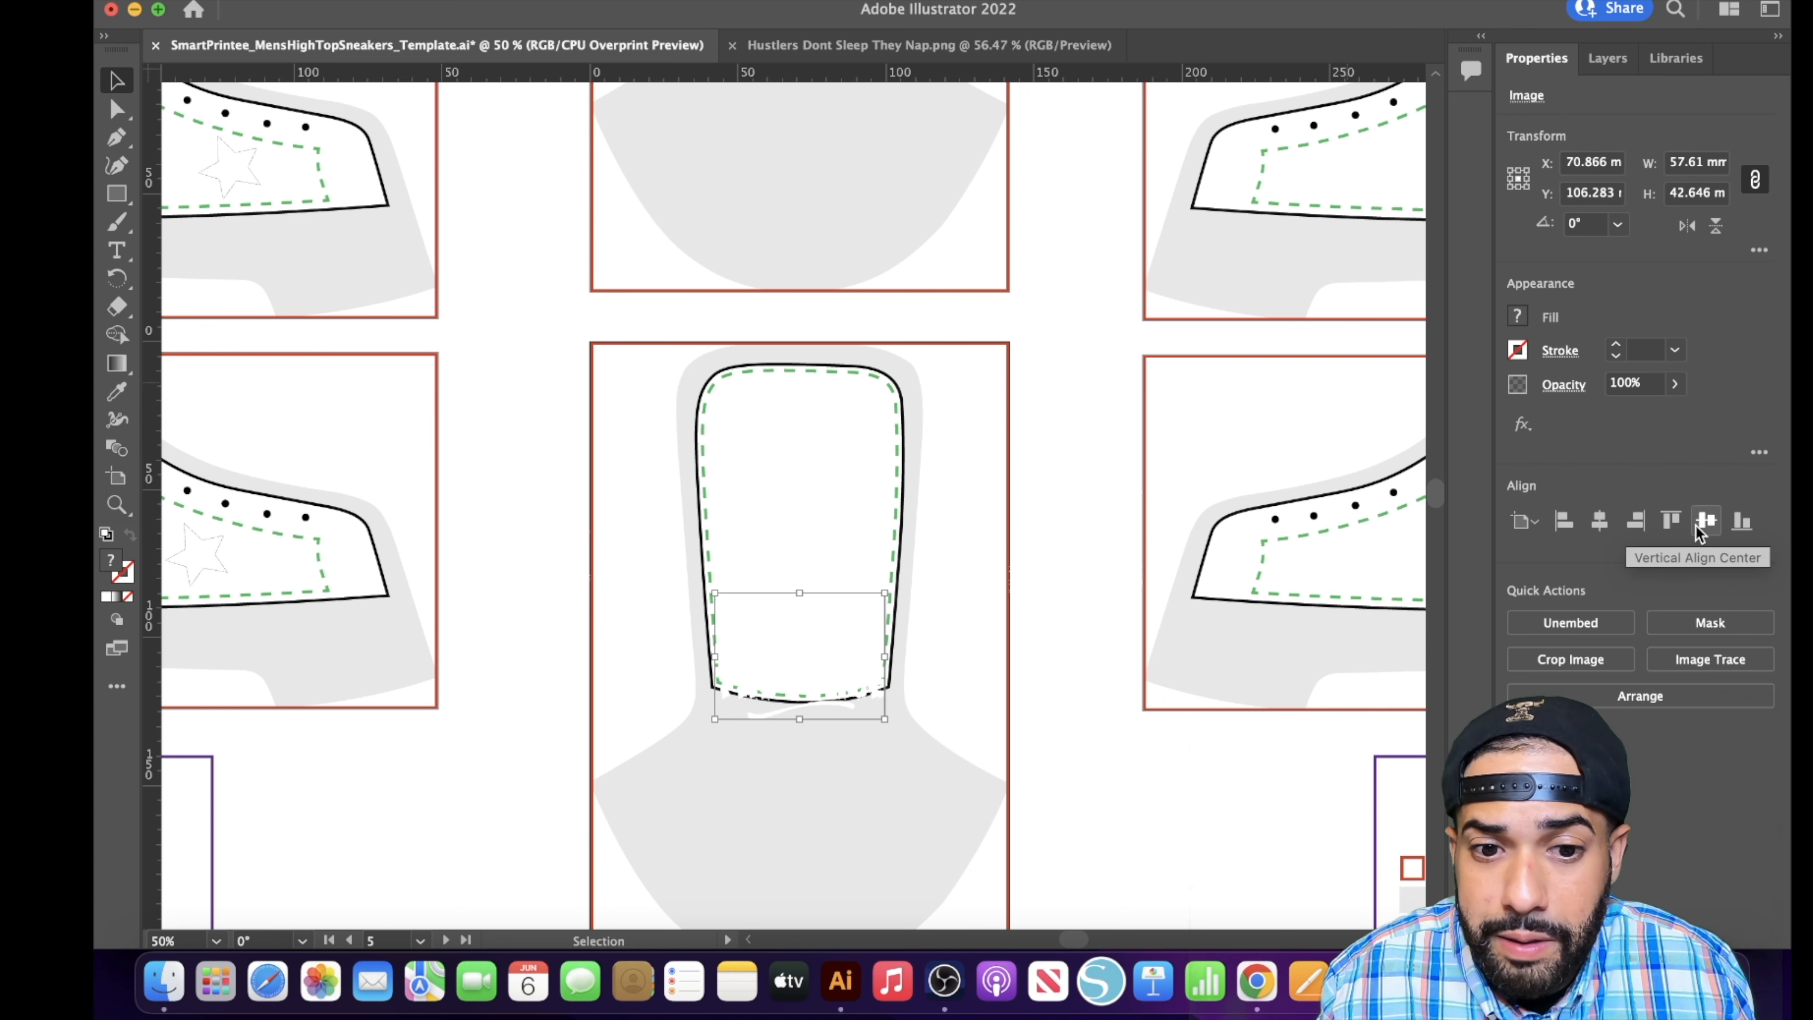
- Move the Hustle Pay The Price artwork into the middle of the Right Shoe Tongue's safe area and fine-tune its centring
drag(779, 657, 816, 497)
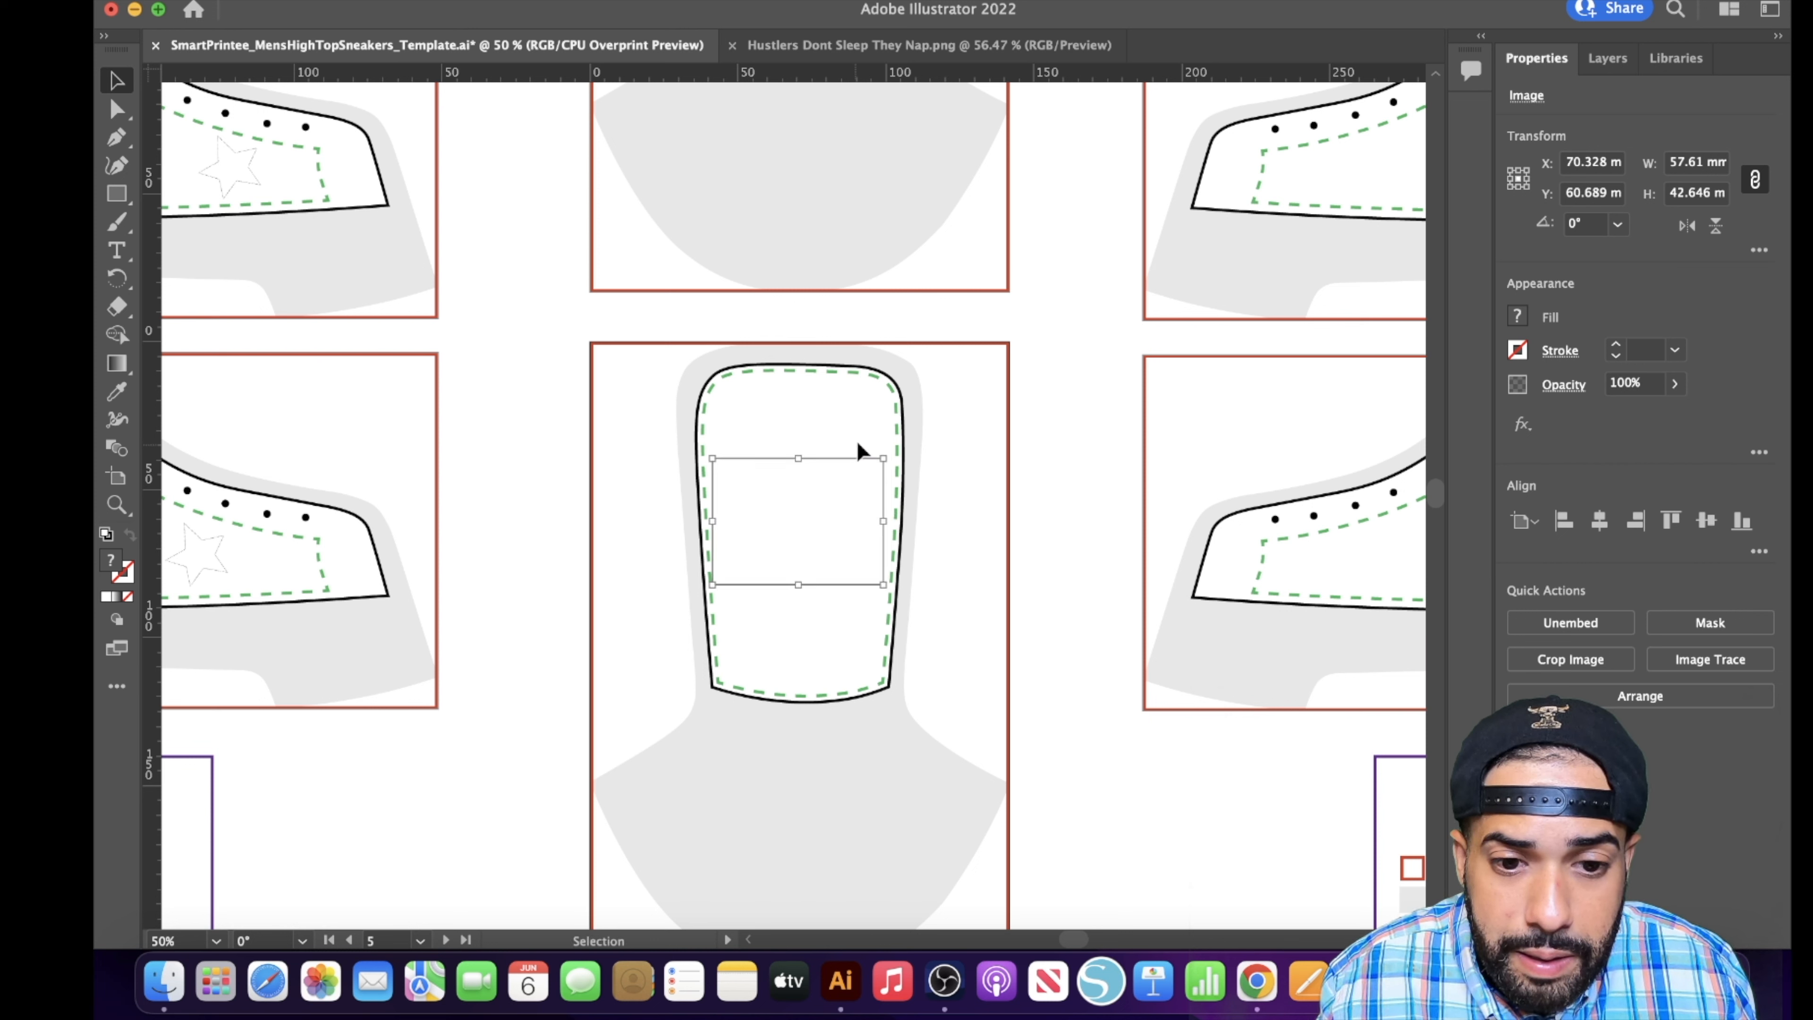
click(985, 422)
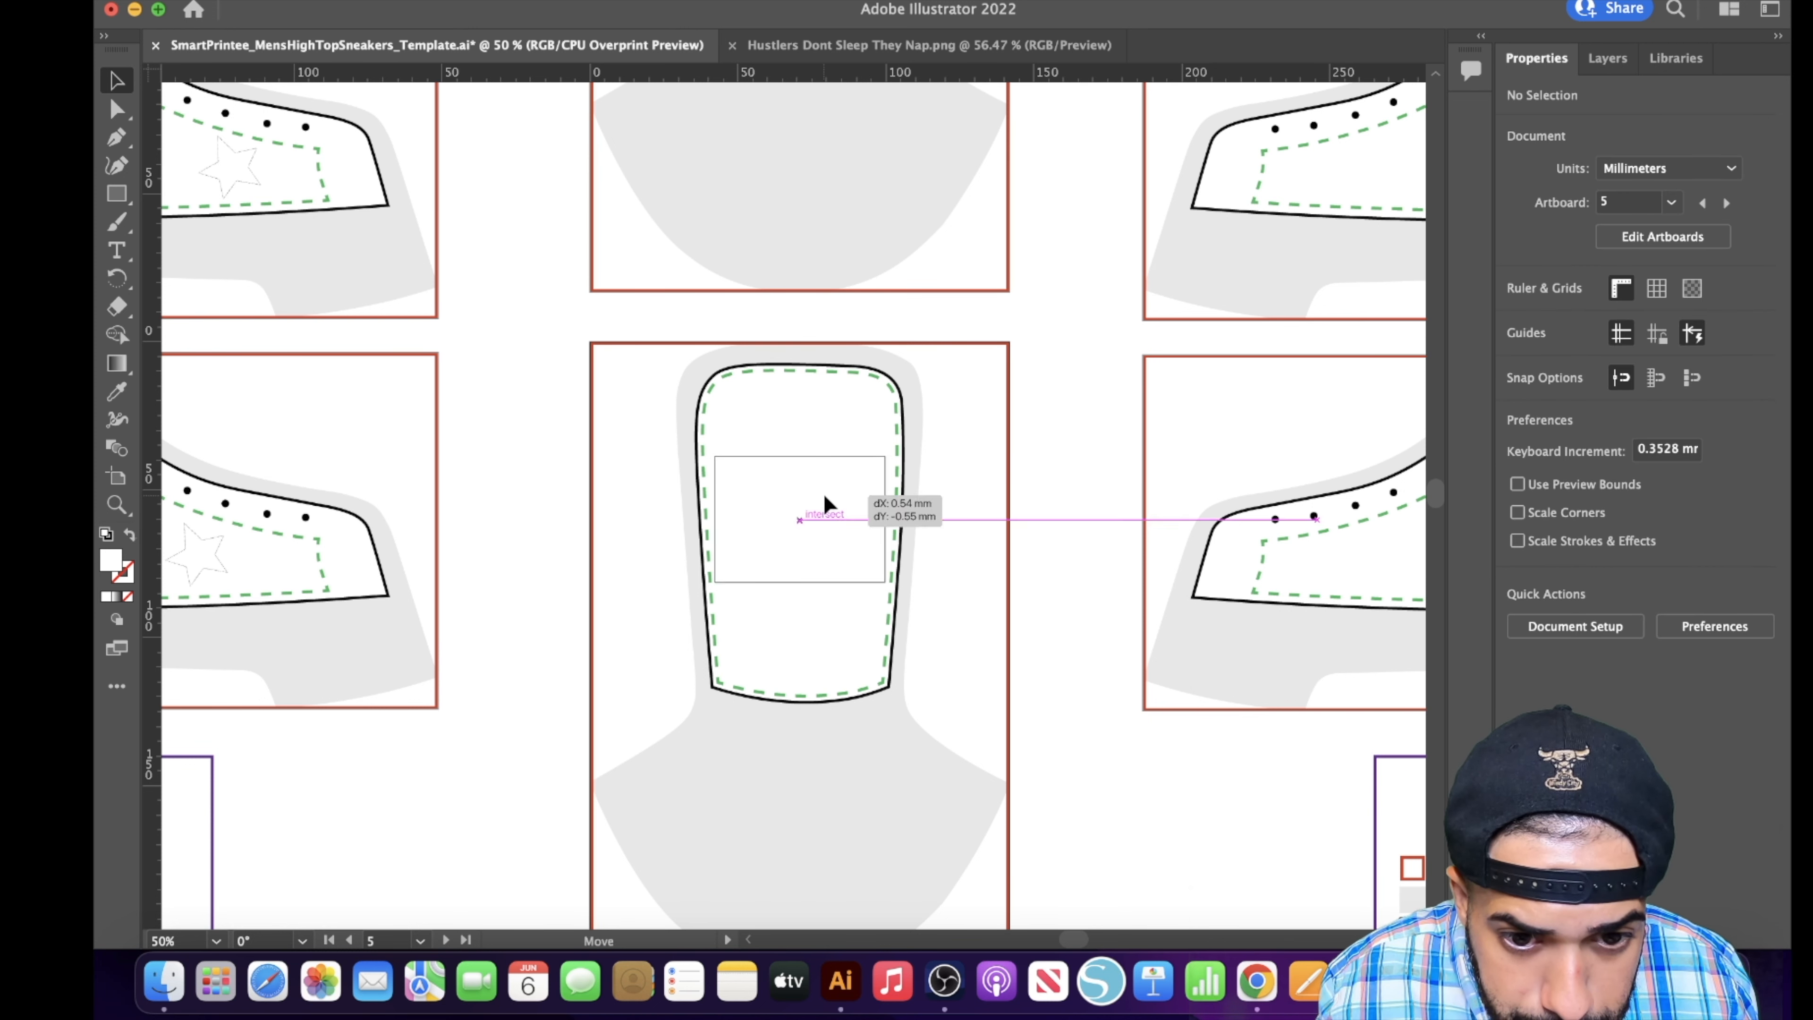
click(823, 493)
click(985, 493)
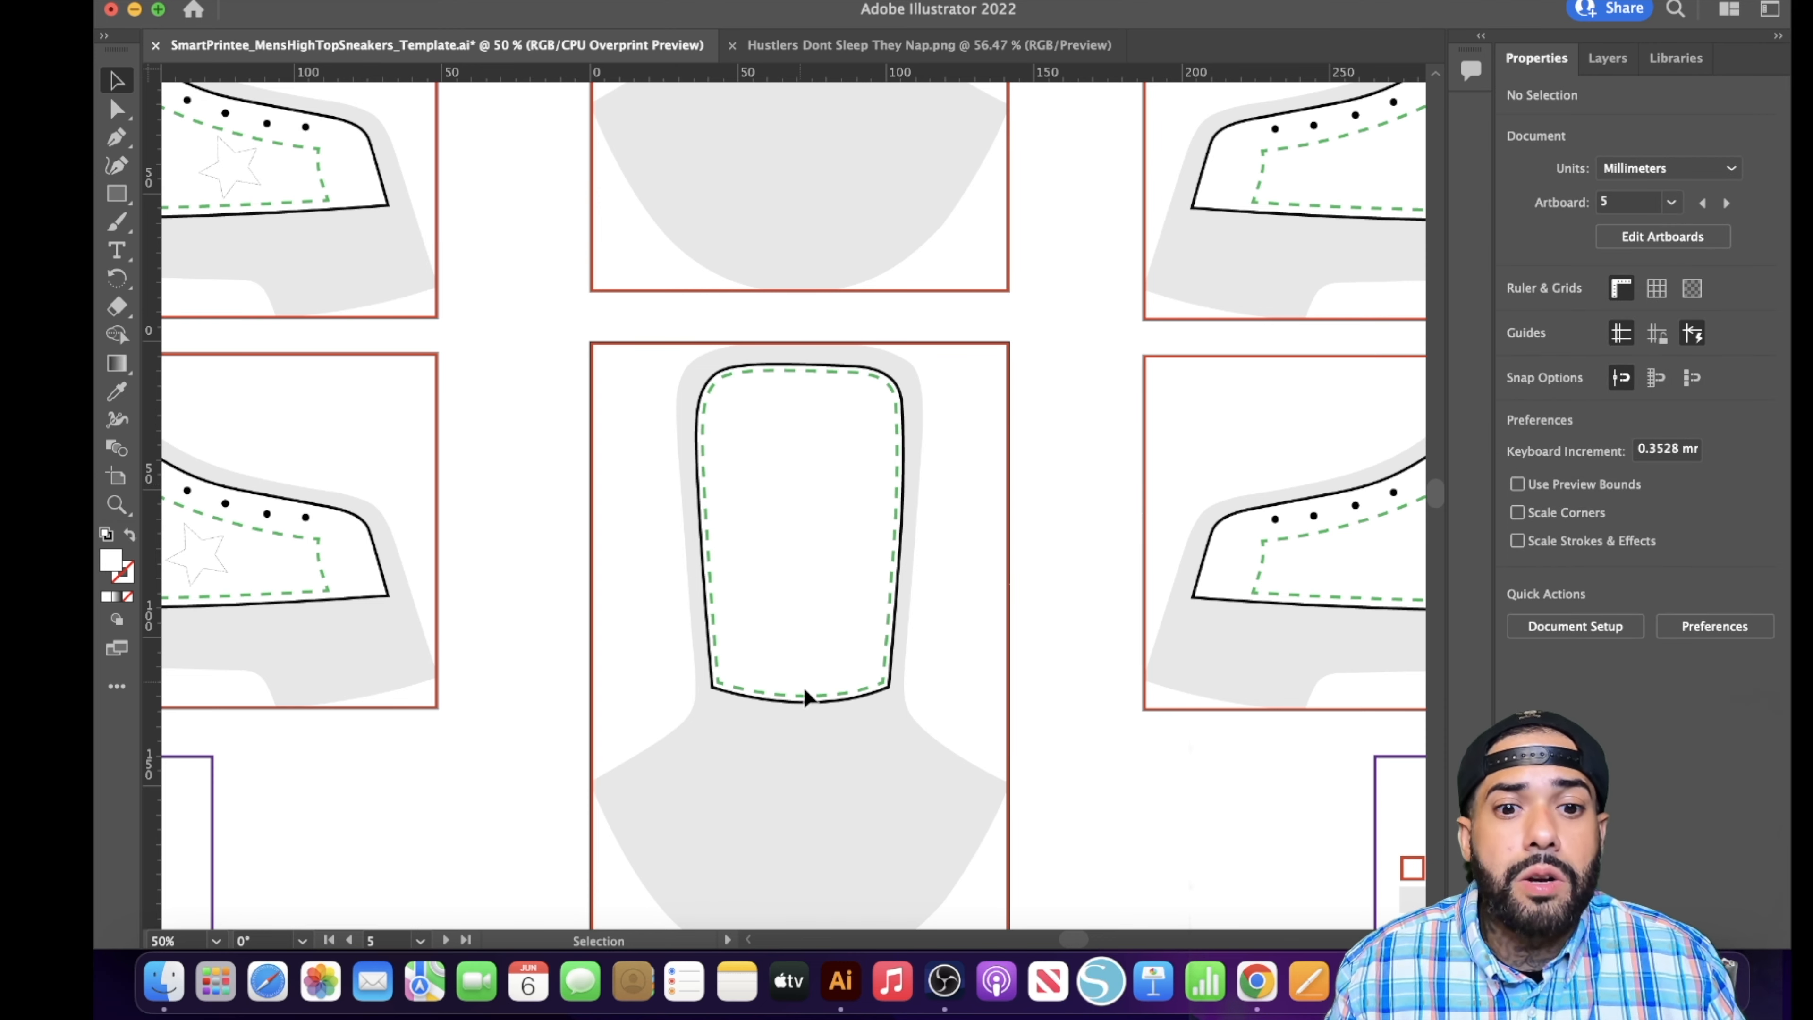
- Copy the tilted star from the Left Shoe Tongue and place two copies side by side below the slogan on the Right Shoe Tongue
scroll(828, 743, down, 2)
scroll(678, 571, up, 15)
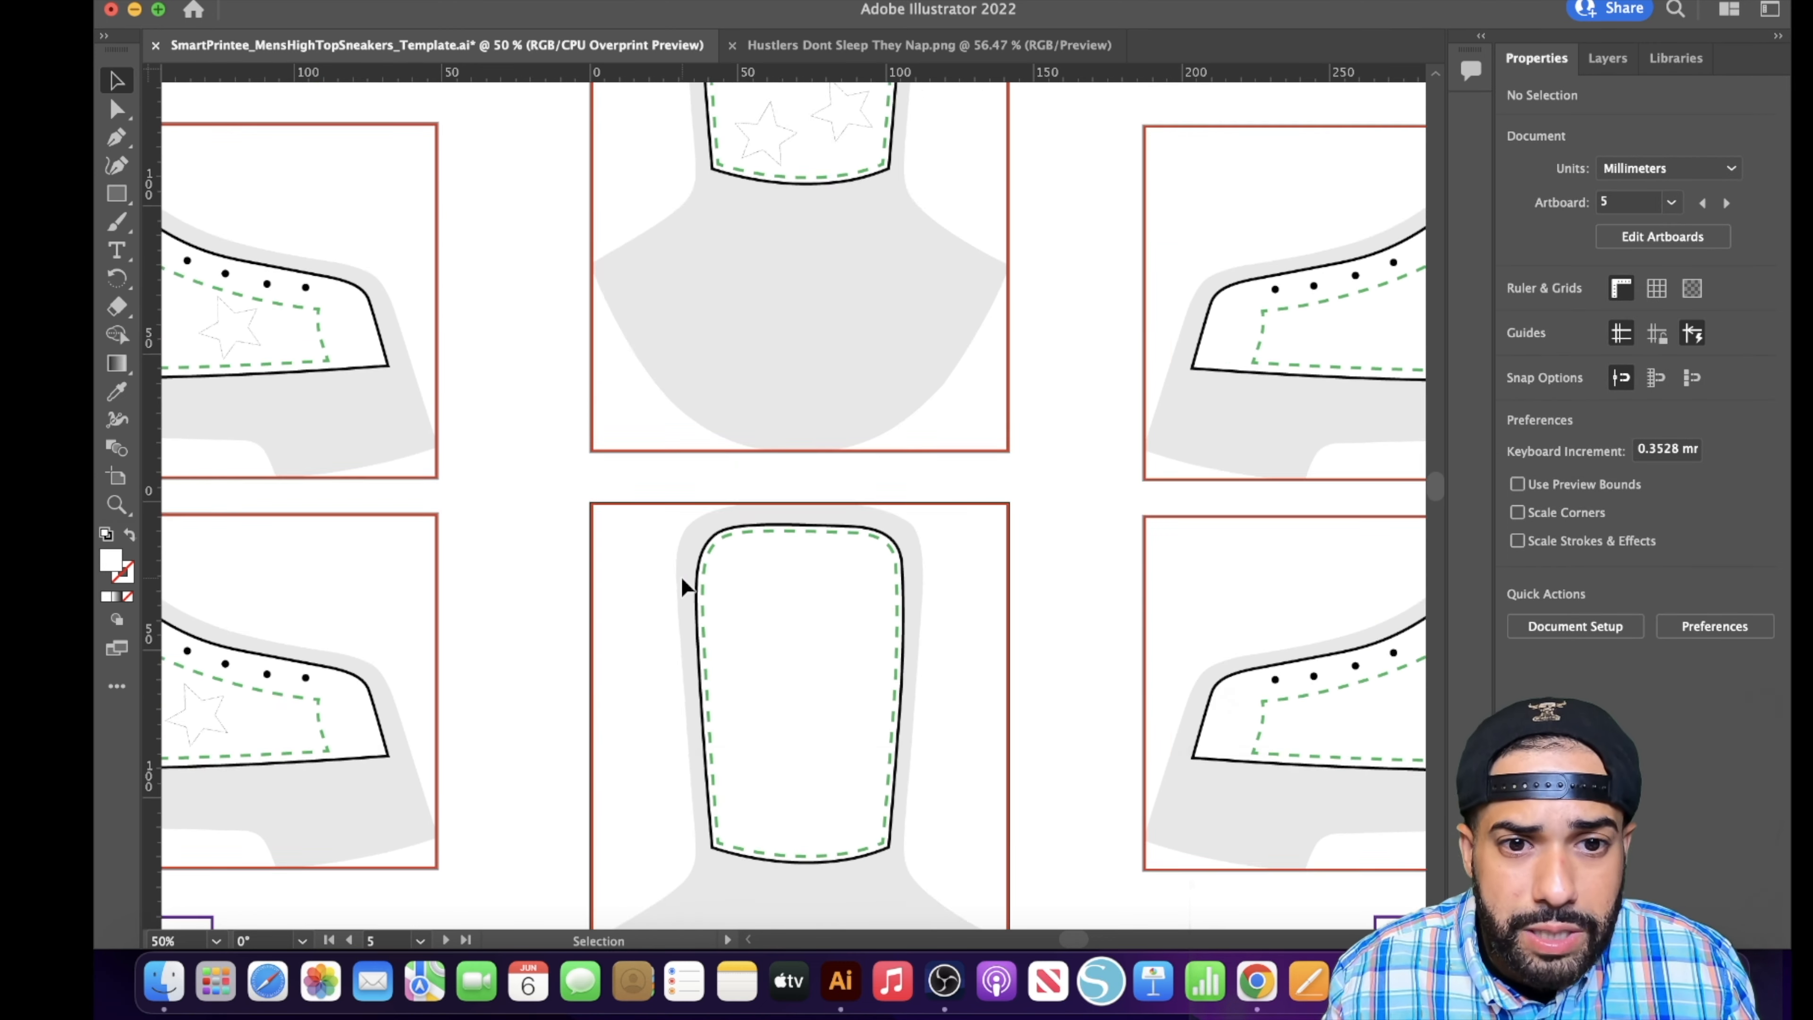
click(775, 665)
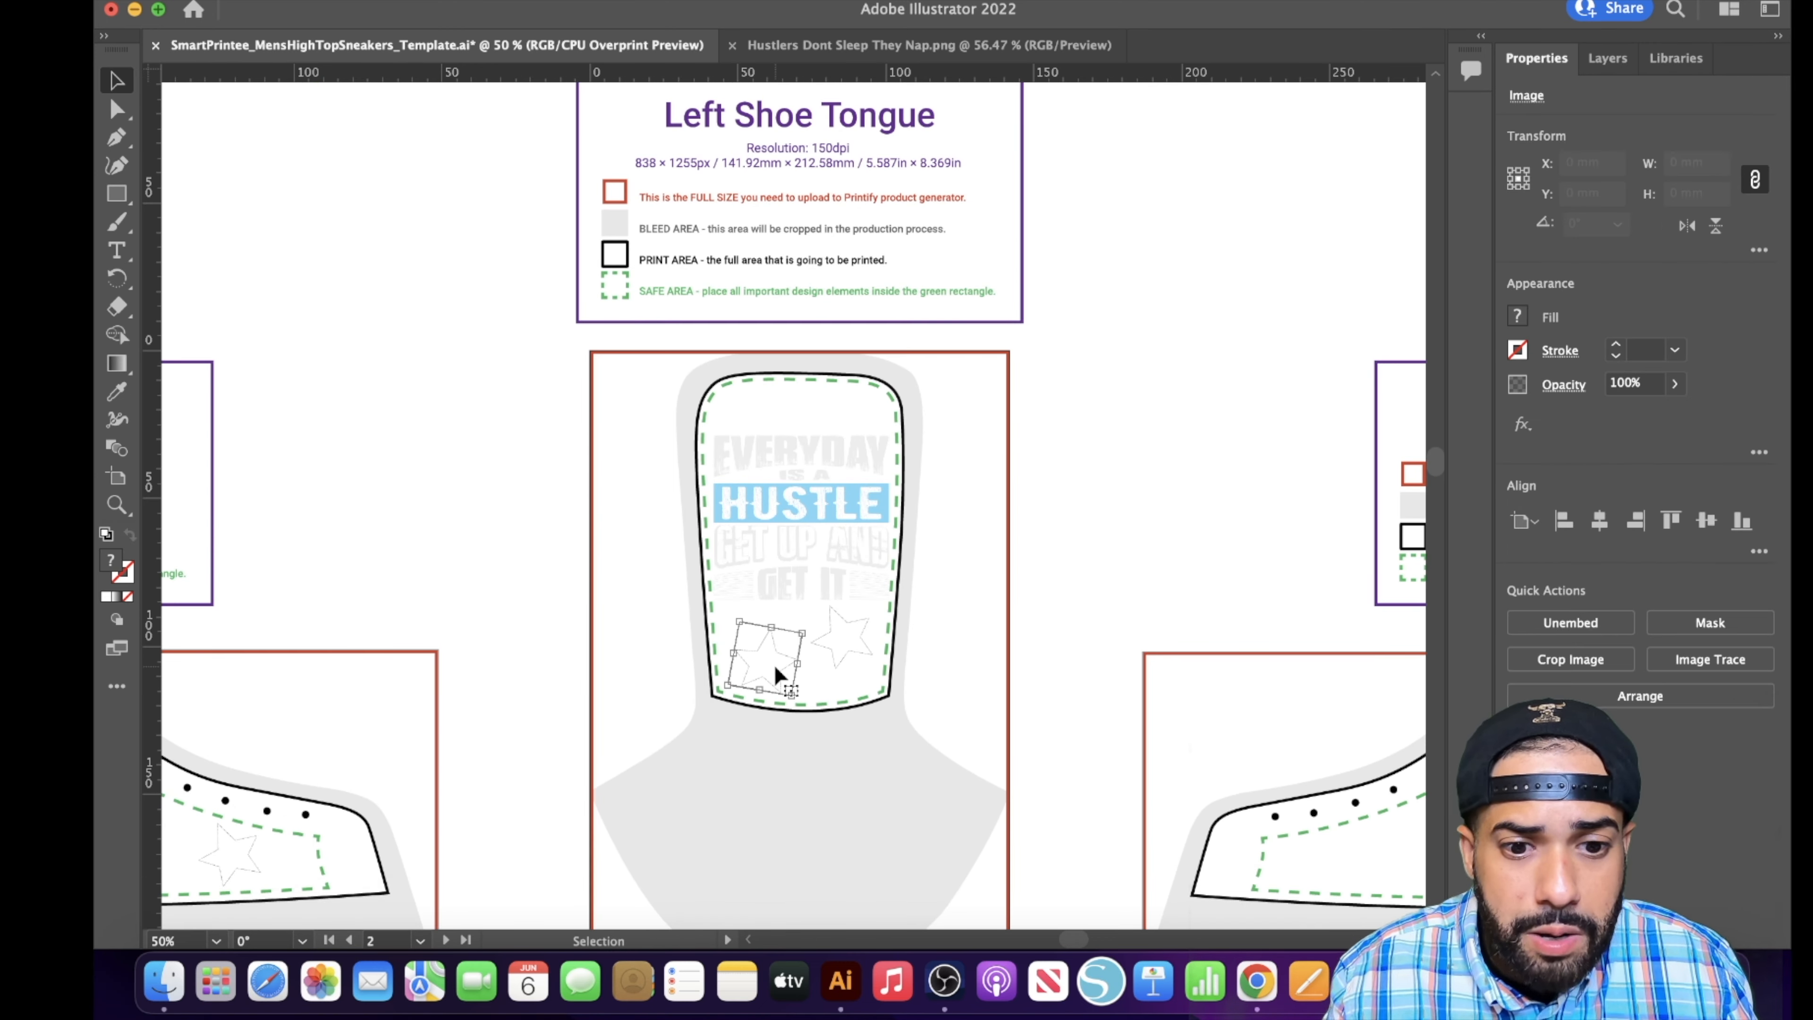
scroll(774, 665, down, 10)
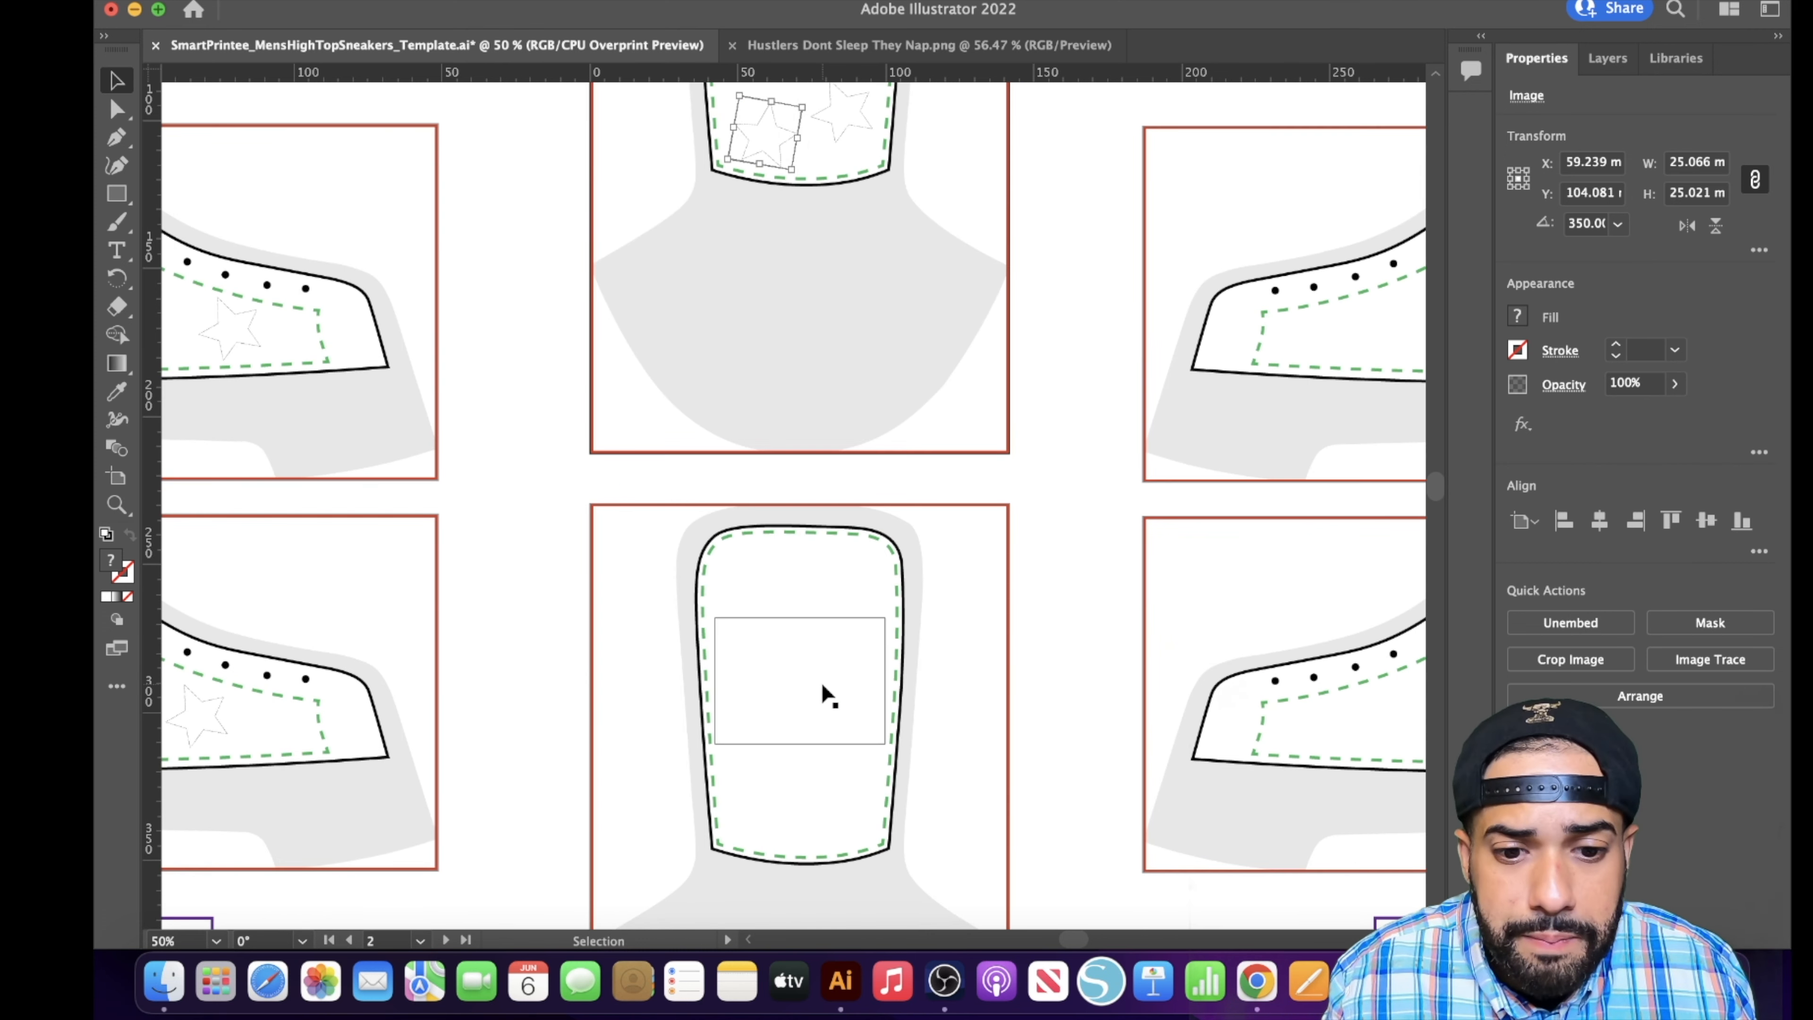
key(super+v)
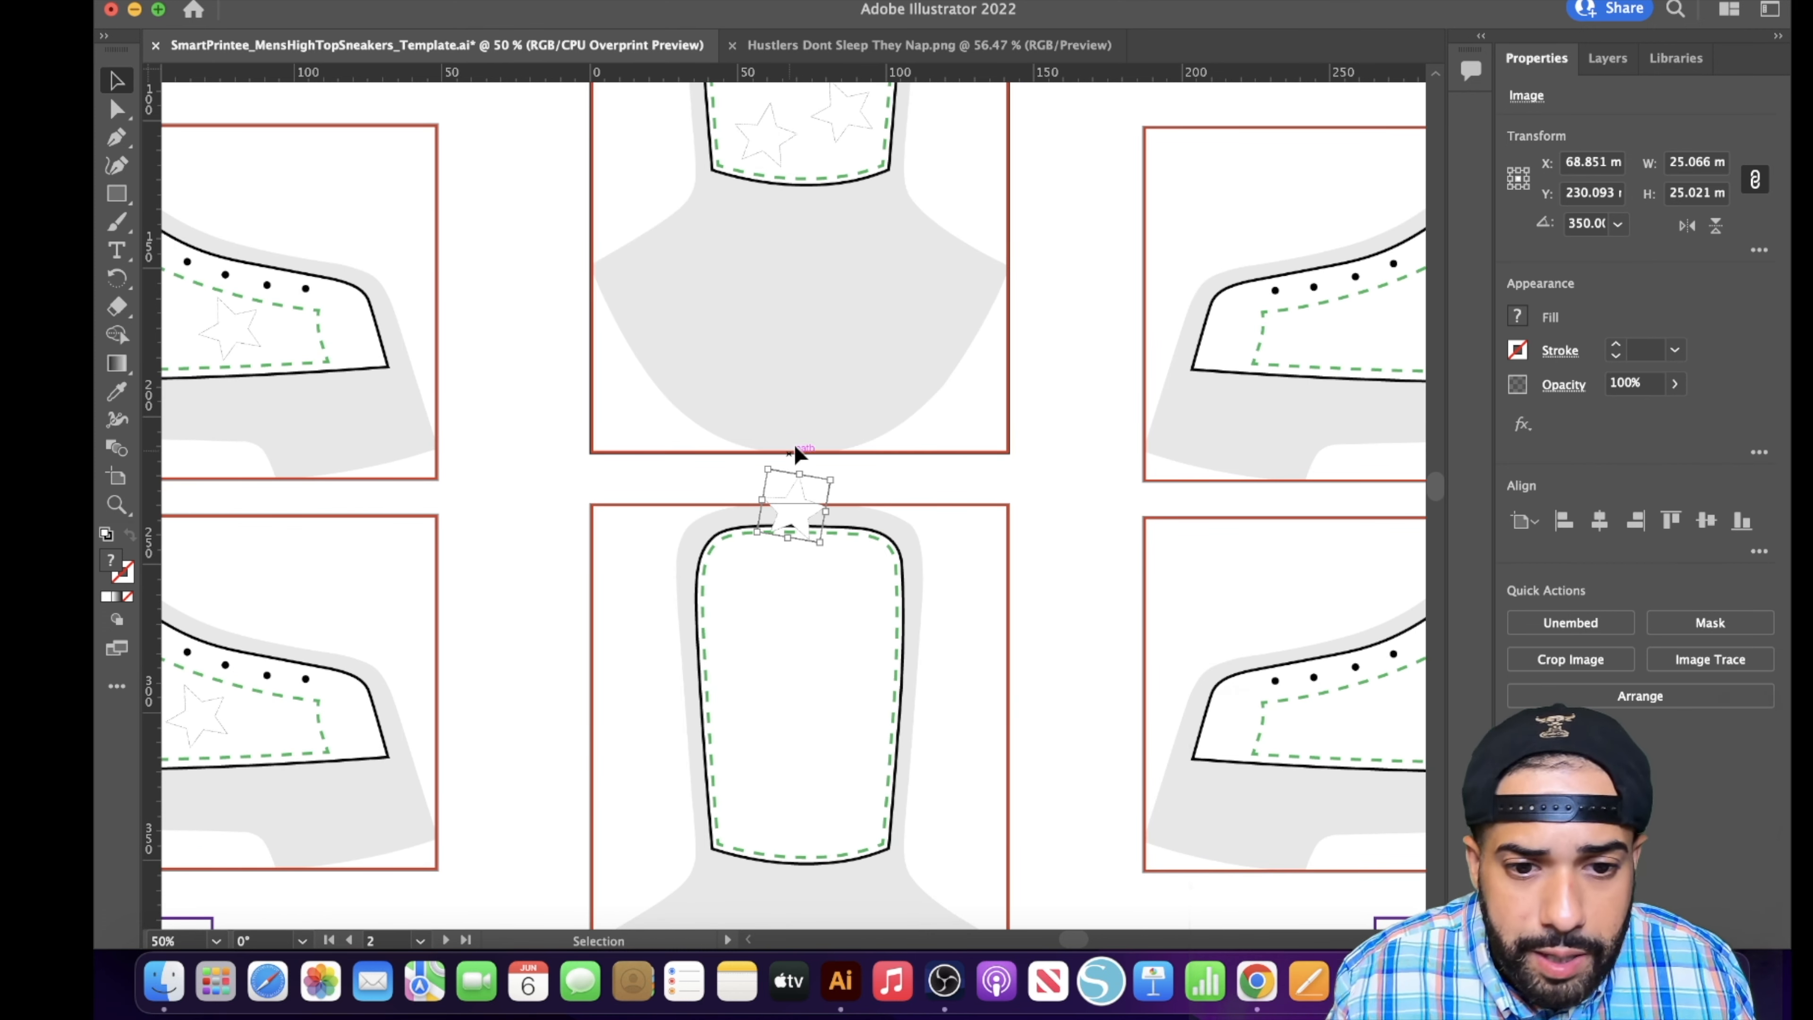
drag(812, 498, 788, 788)
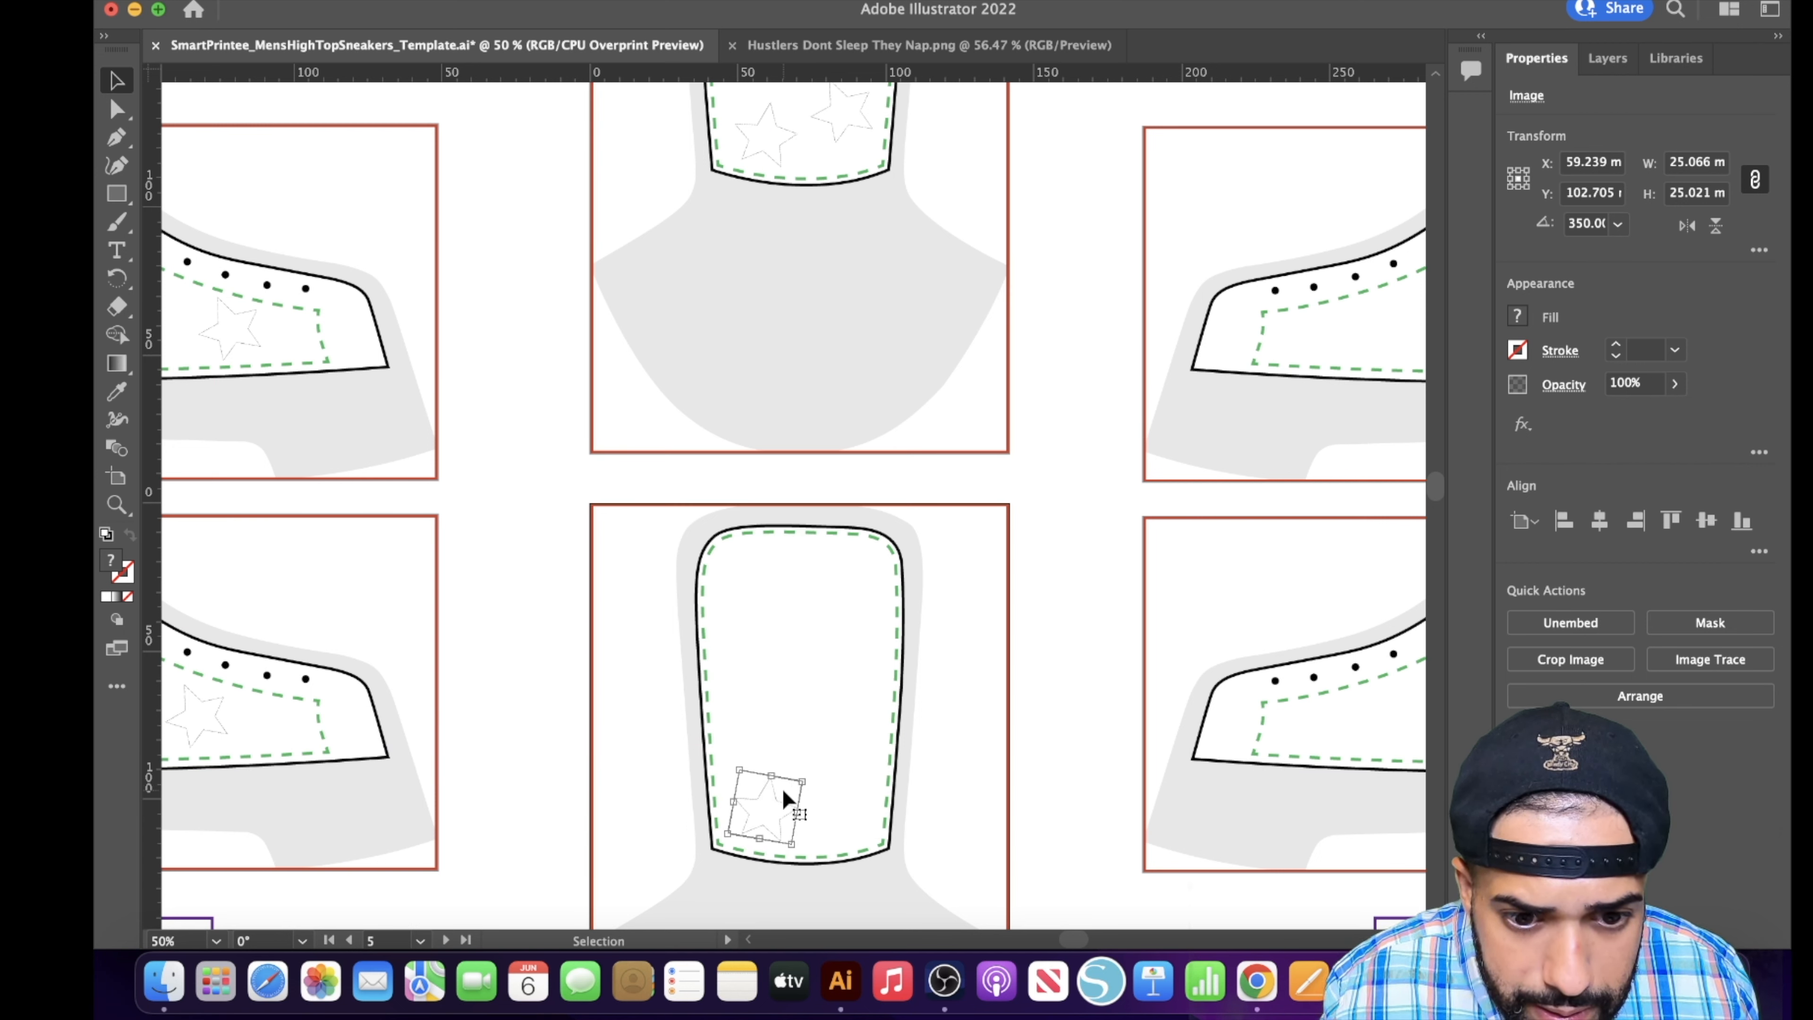
key(super+v)
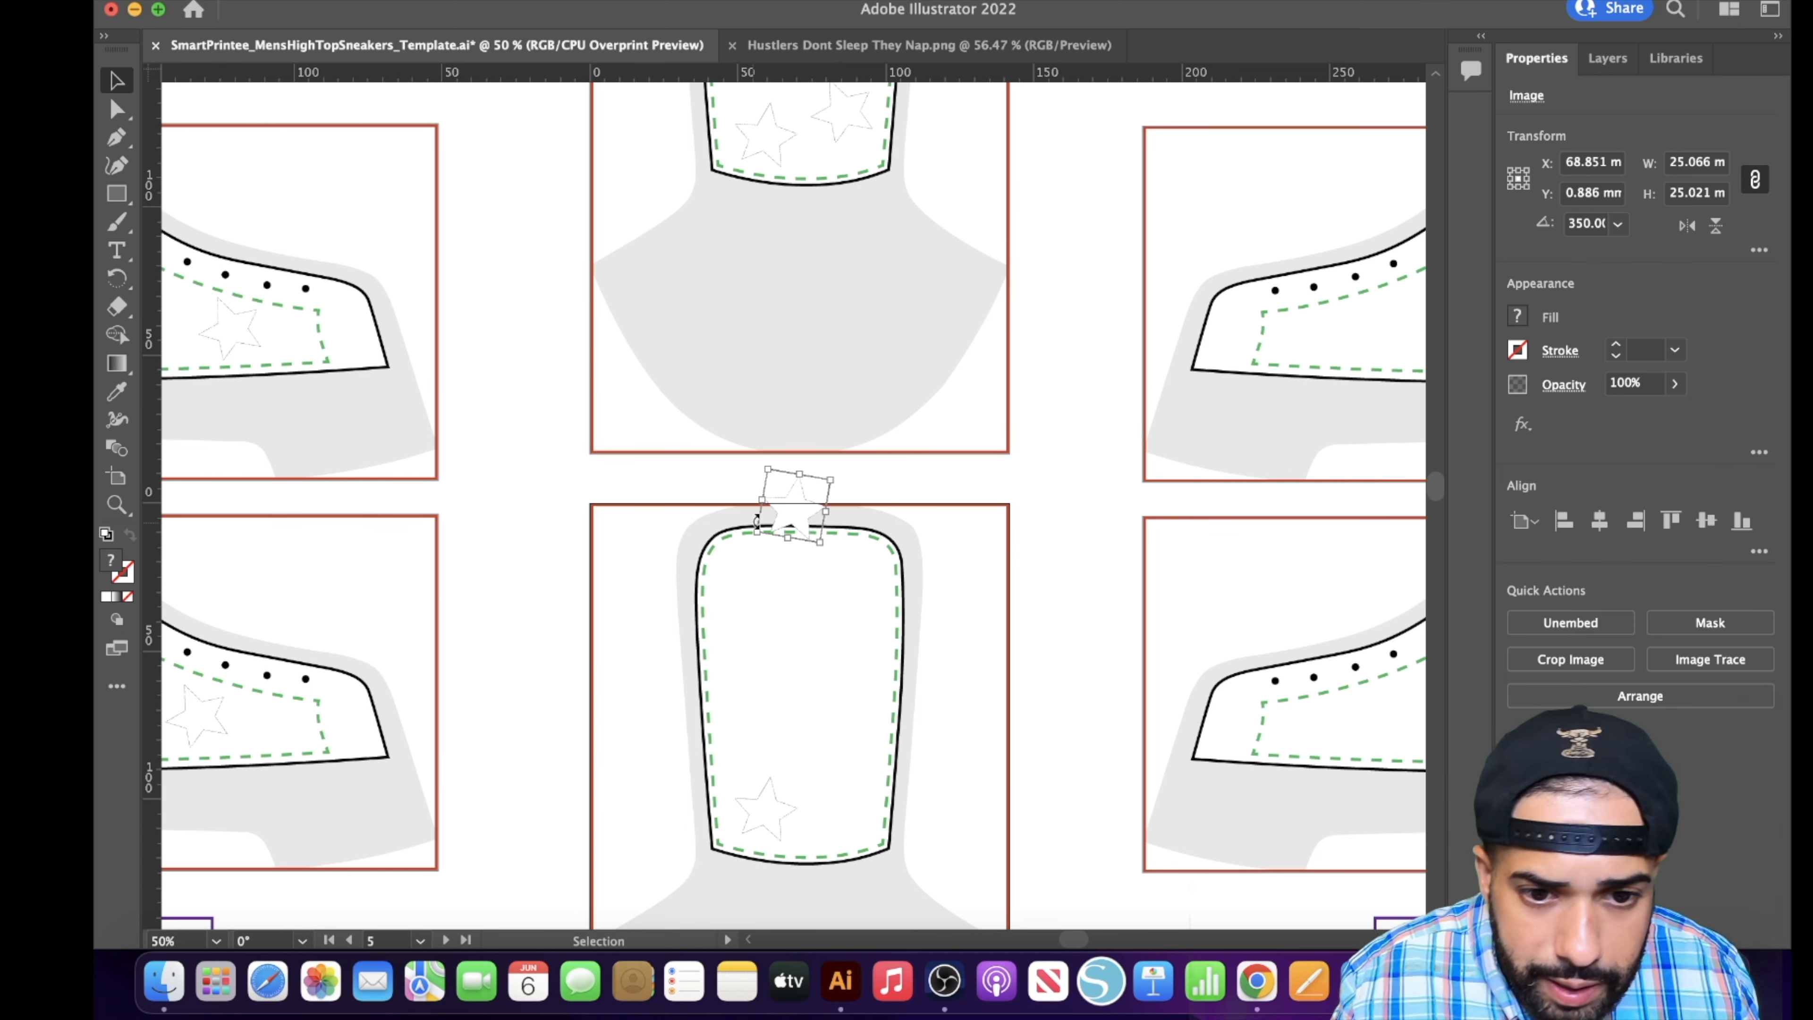
drag(816, 504, 857, 790)
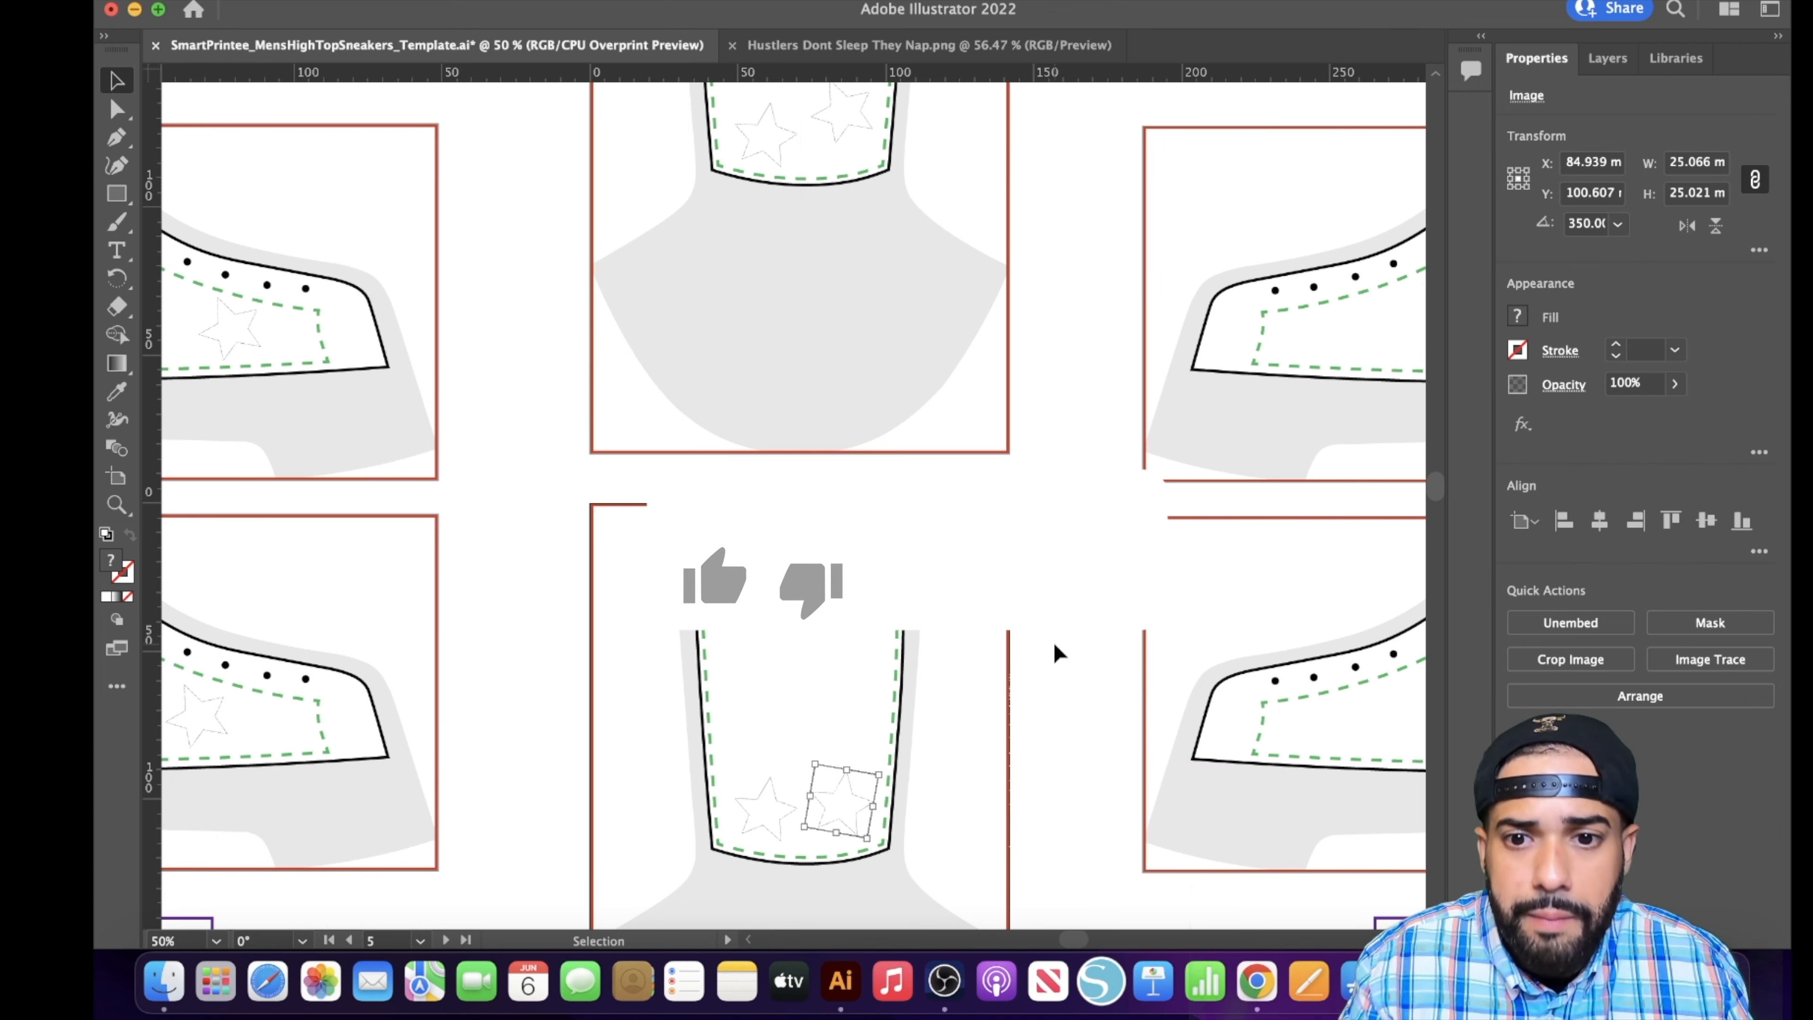
- Place Think Like A Millionaire.png on the Left Shoe Outside panel, scaled to about 53 × 59 mm at the heel end of the safe area
drag(1074, 943, 1101, 945)
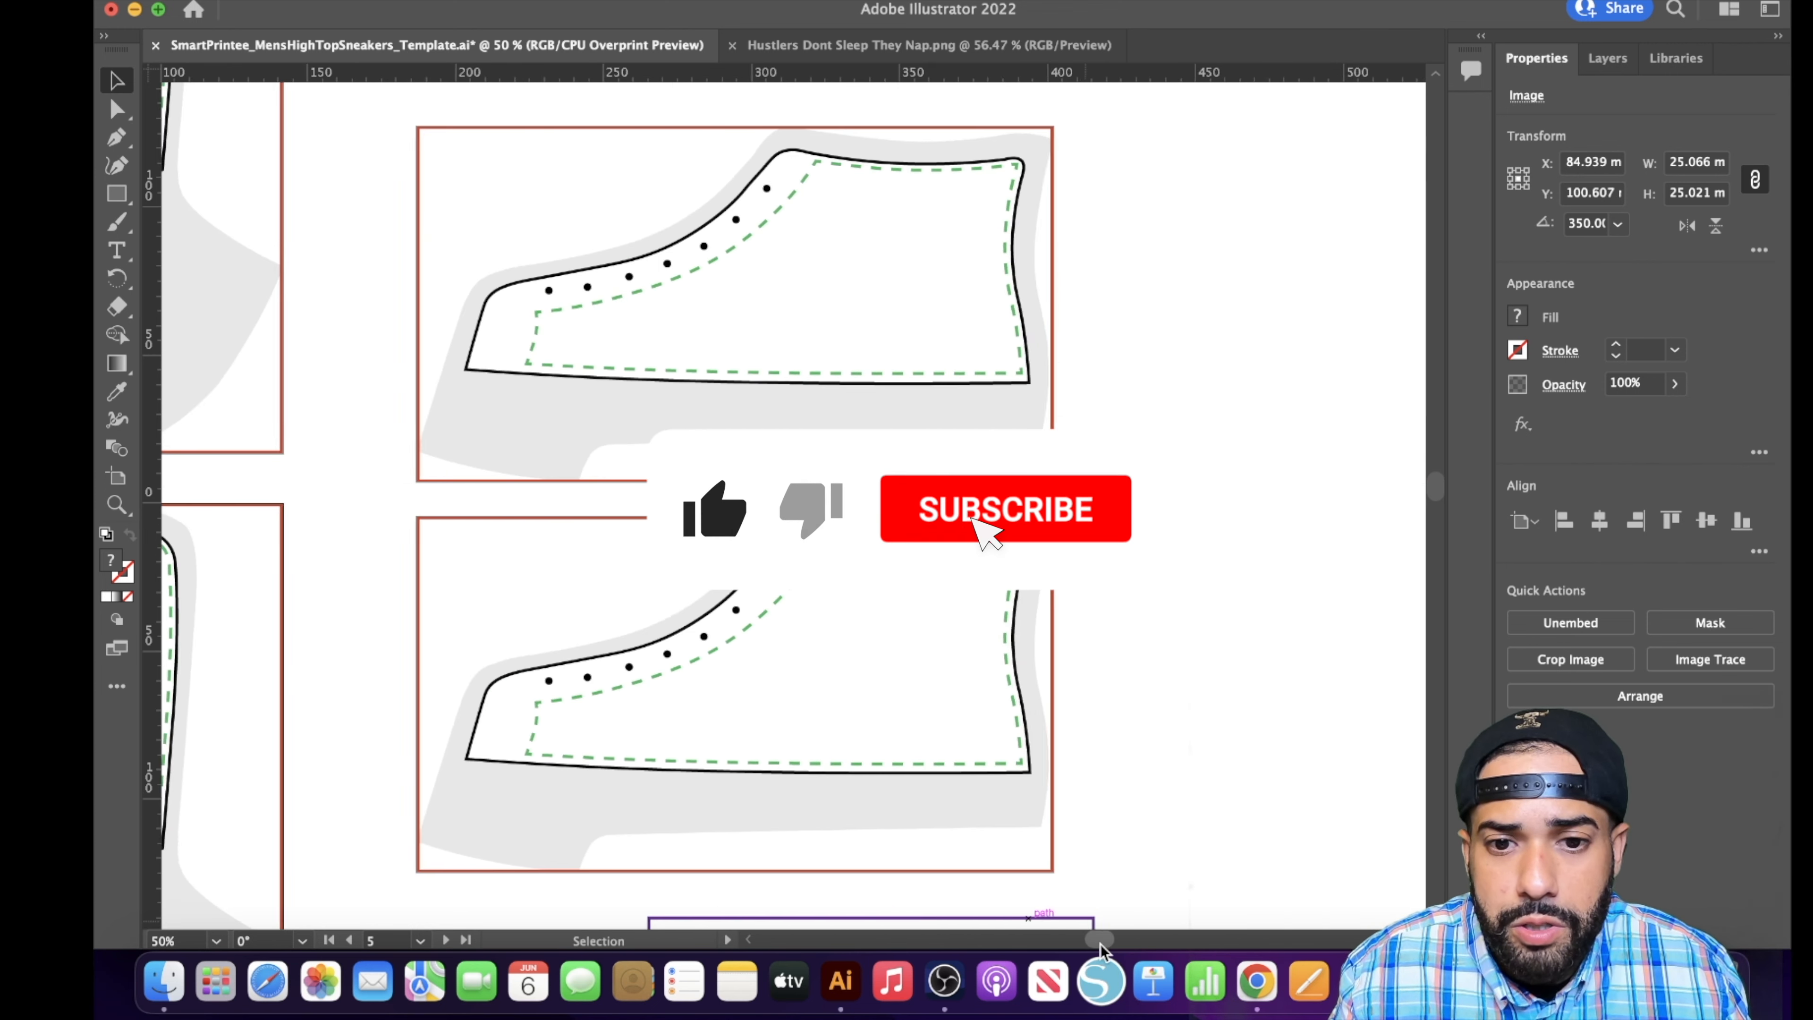
scroll(1055, 871, up, 5)
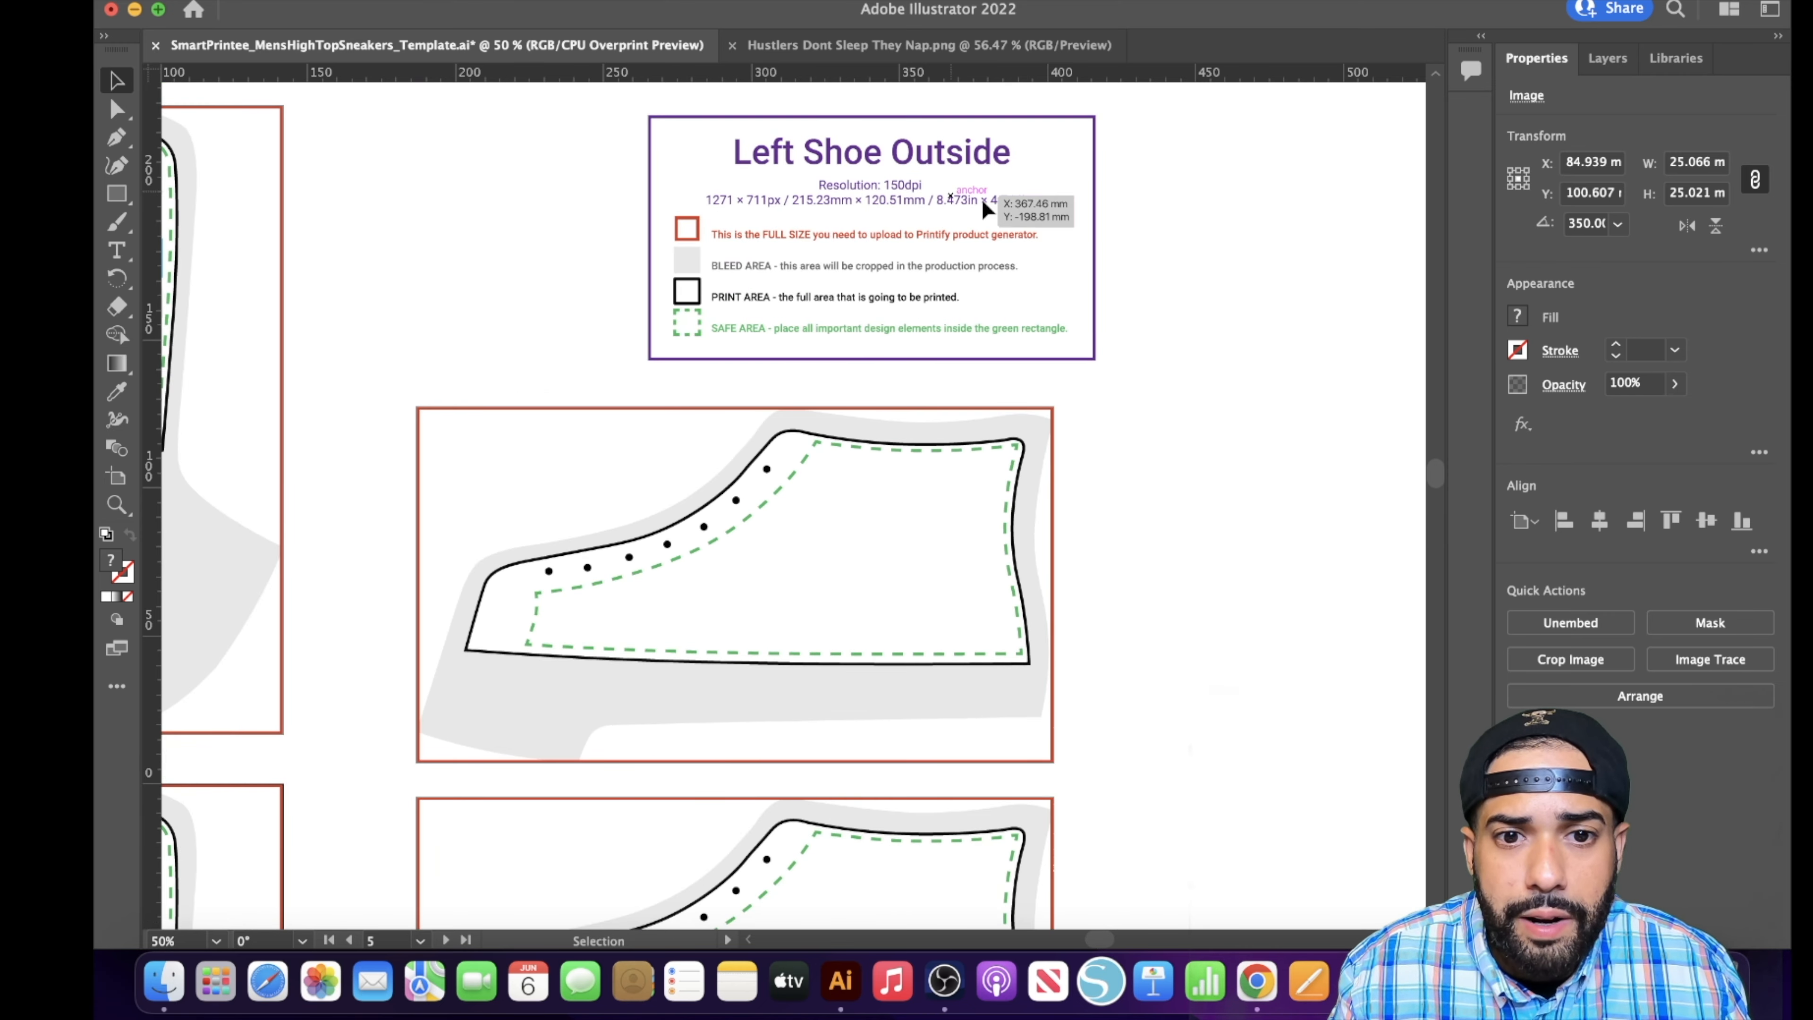
click(164, 982)
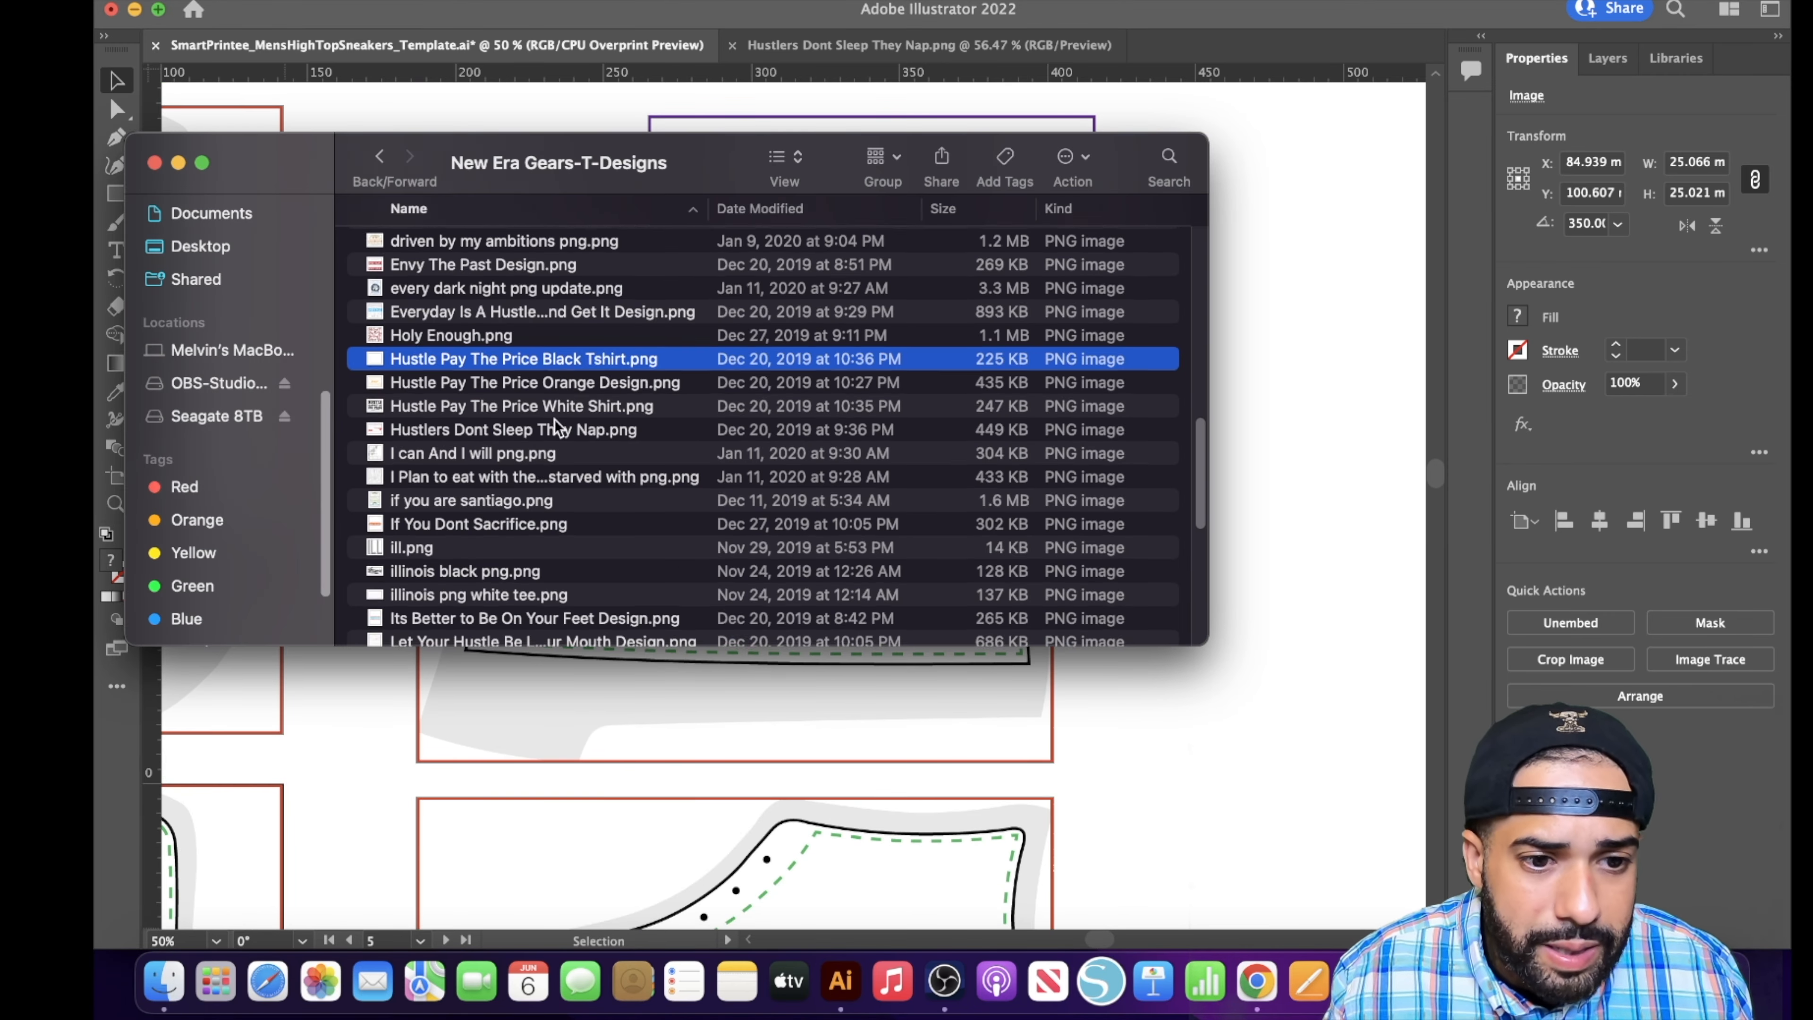
scroll(547, 494, down, 4)
scroll(547, 496, down, 3)
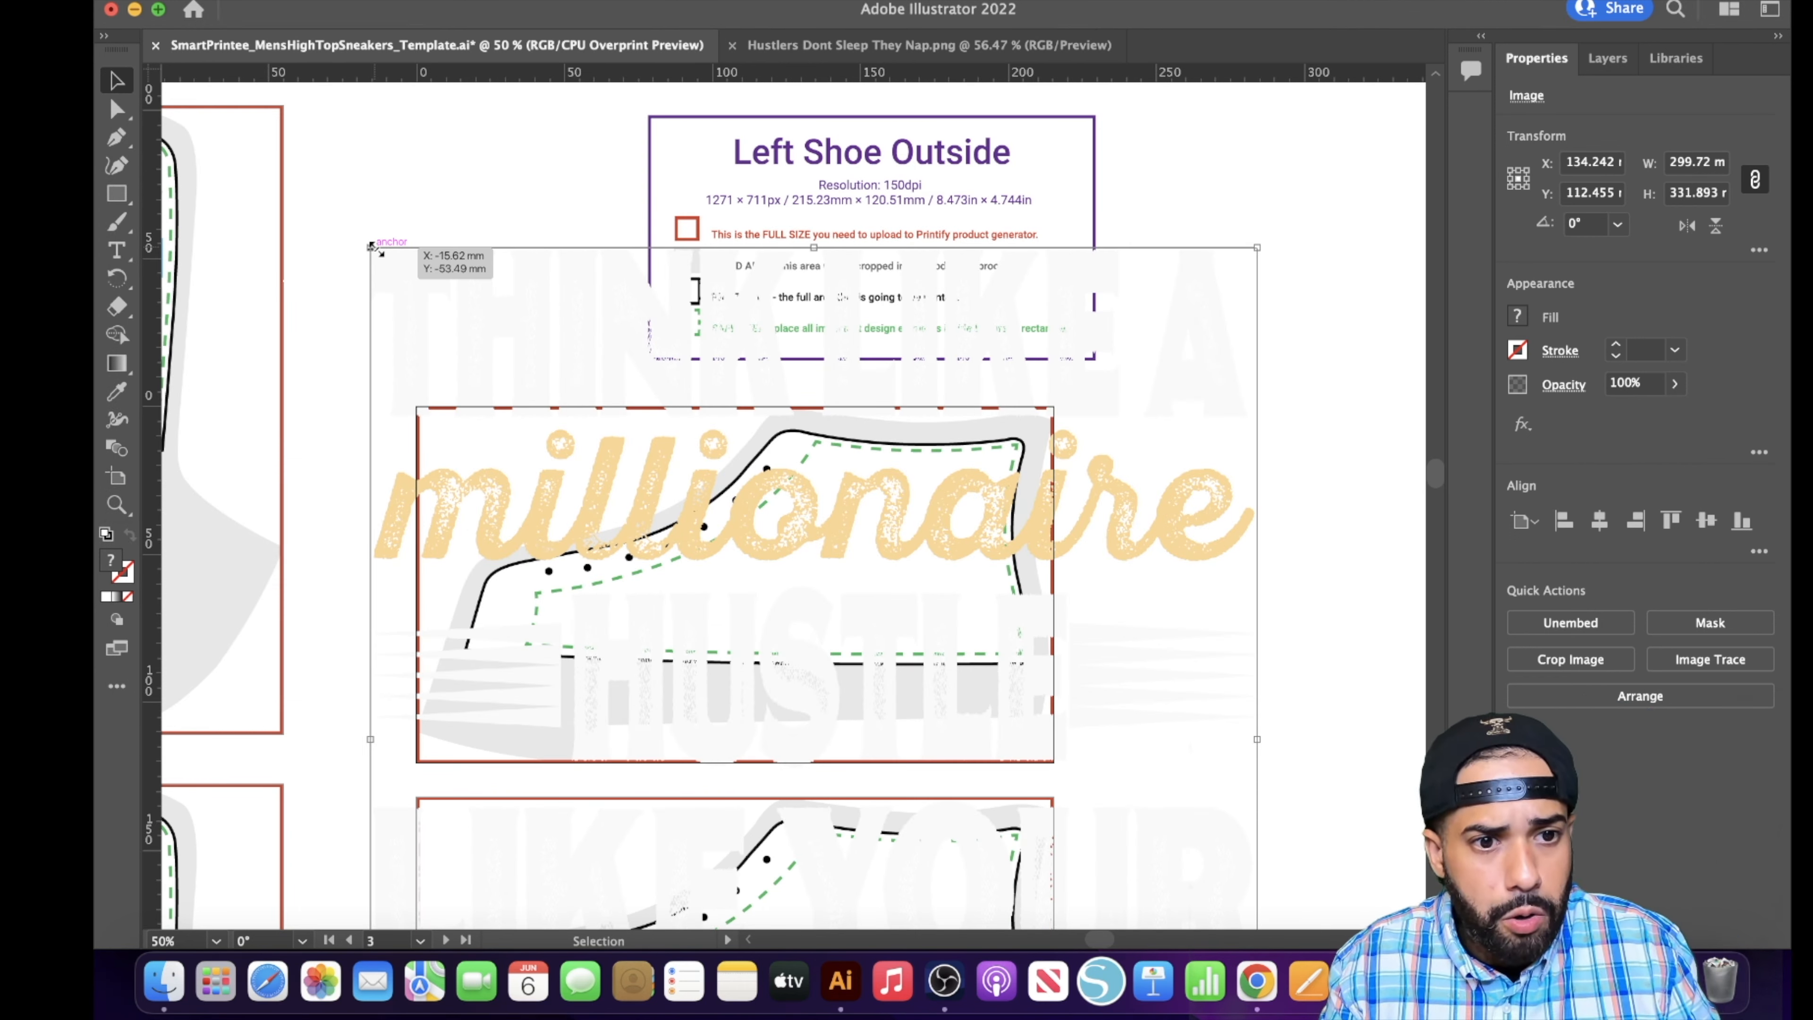
drag(372, 246, 878, 810)
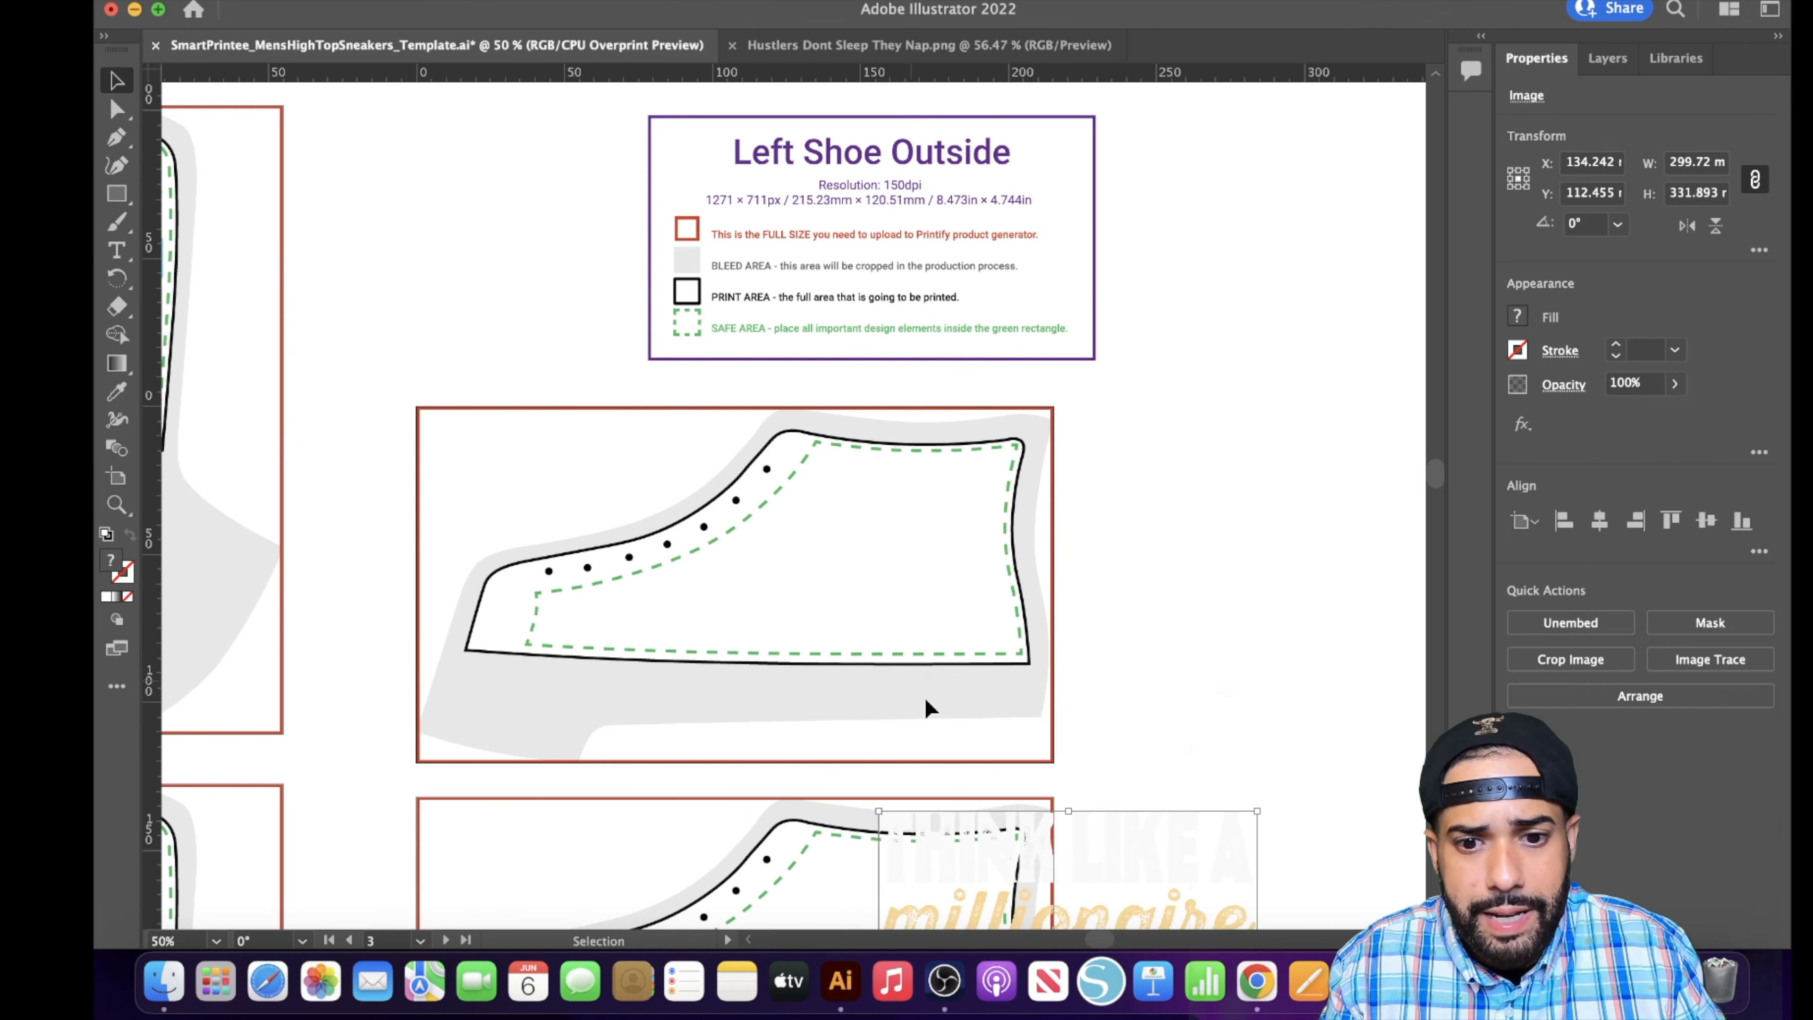
drag(1051, 847, 857, 491)
drag(687, 459, 904, 516)
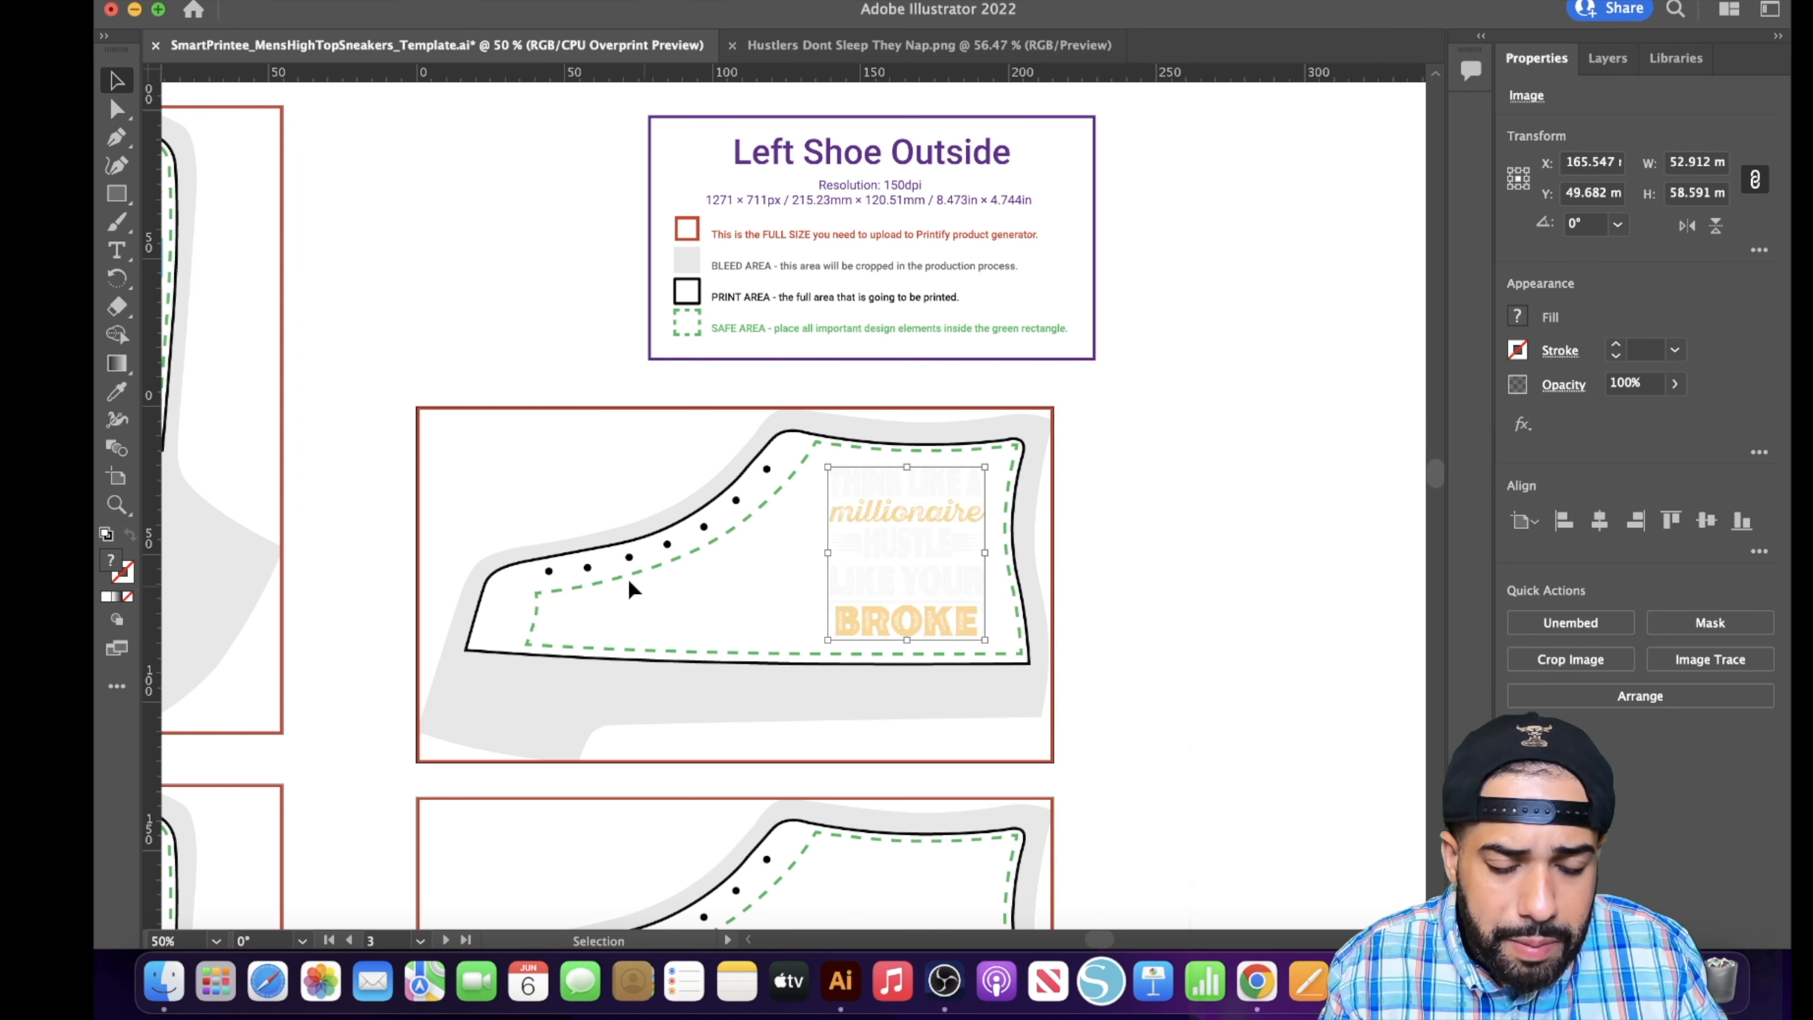
- Paste three tilted stars on the Left Shoe Outside panel, spaced from beside the Millionaire slogan towards the toe
key(super+v)
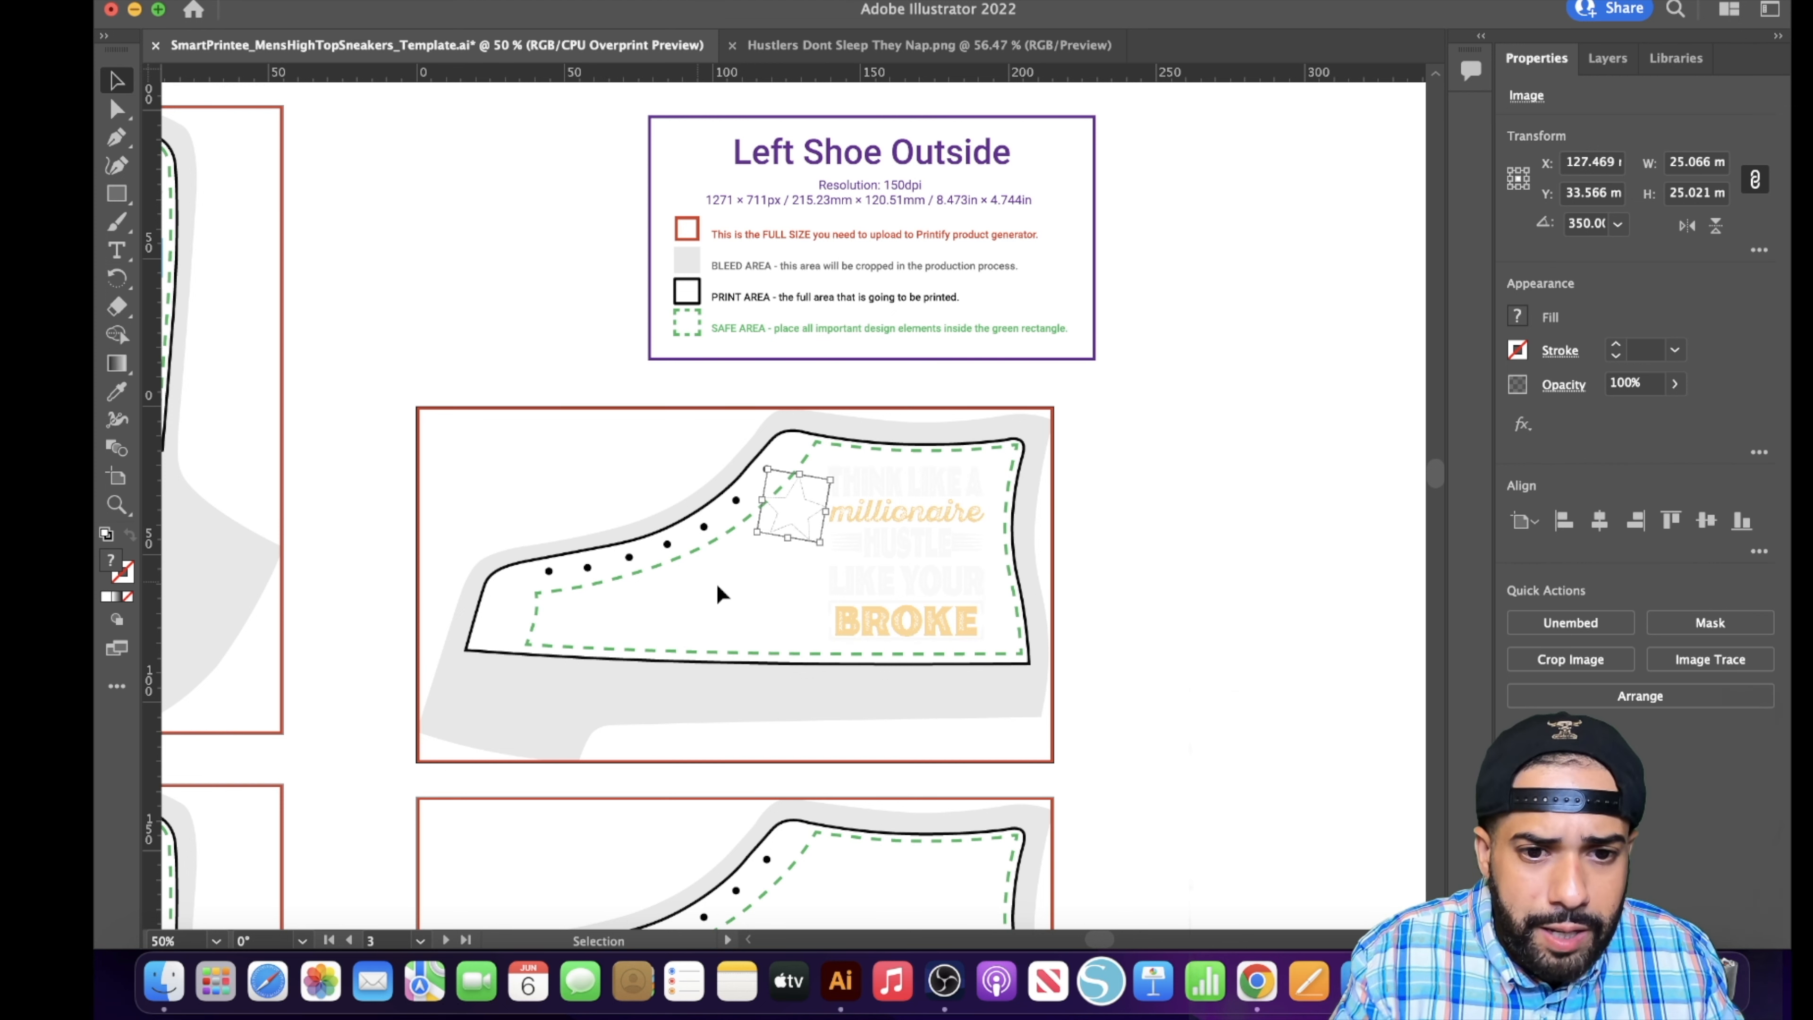
drag(780, 509, 765, 586)
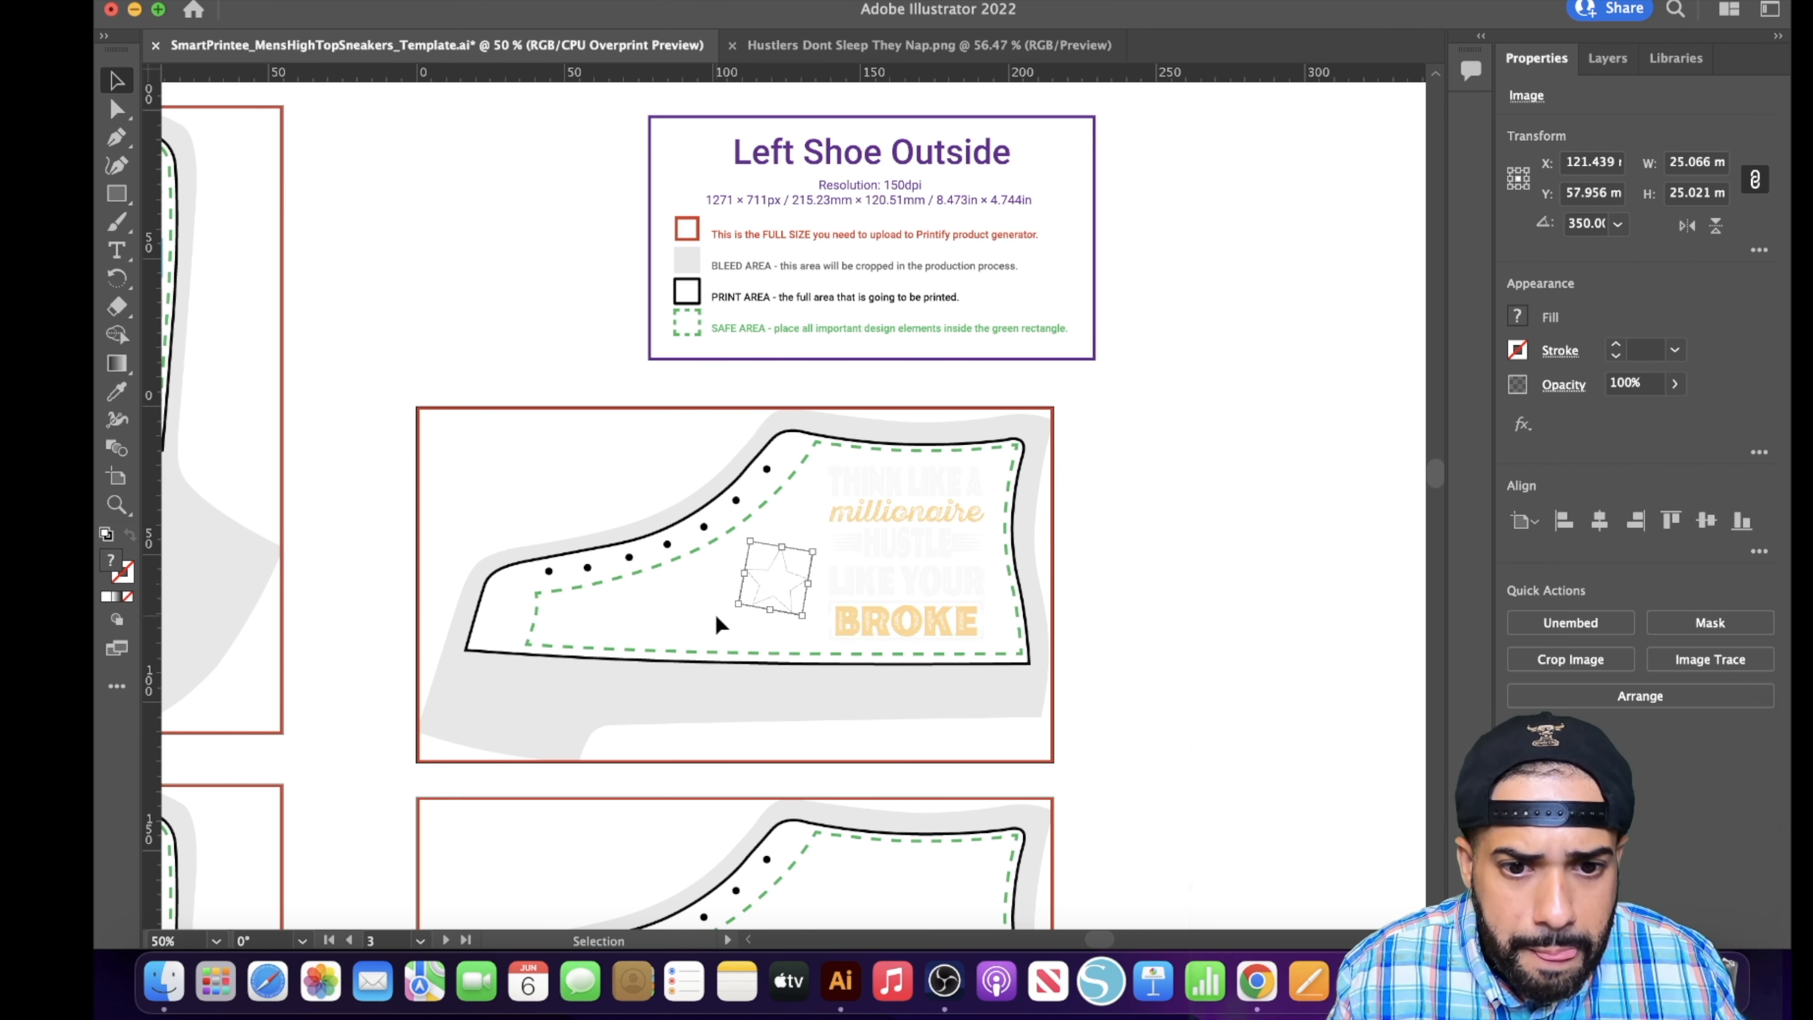
key(super+v)
drag(800, 507, 718, 614)
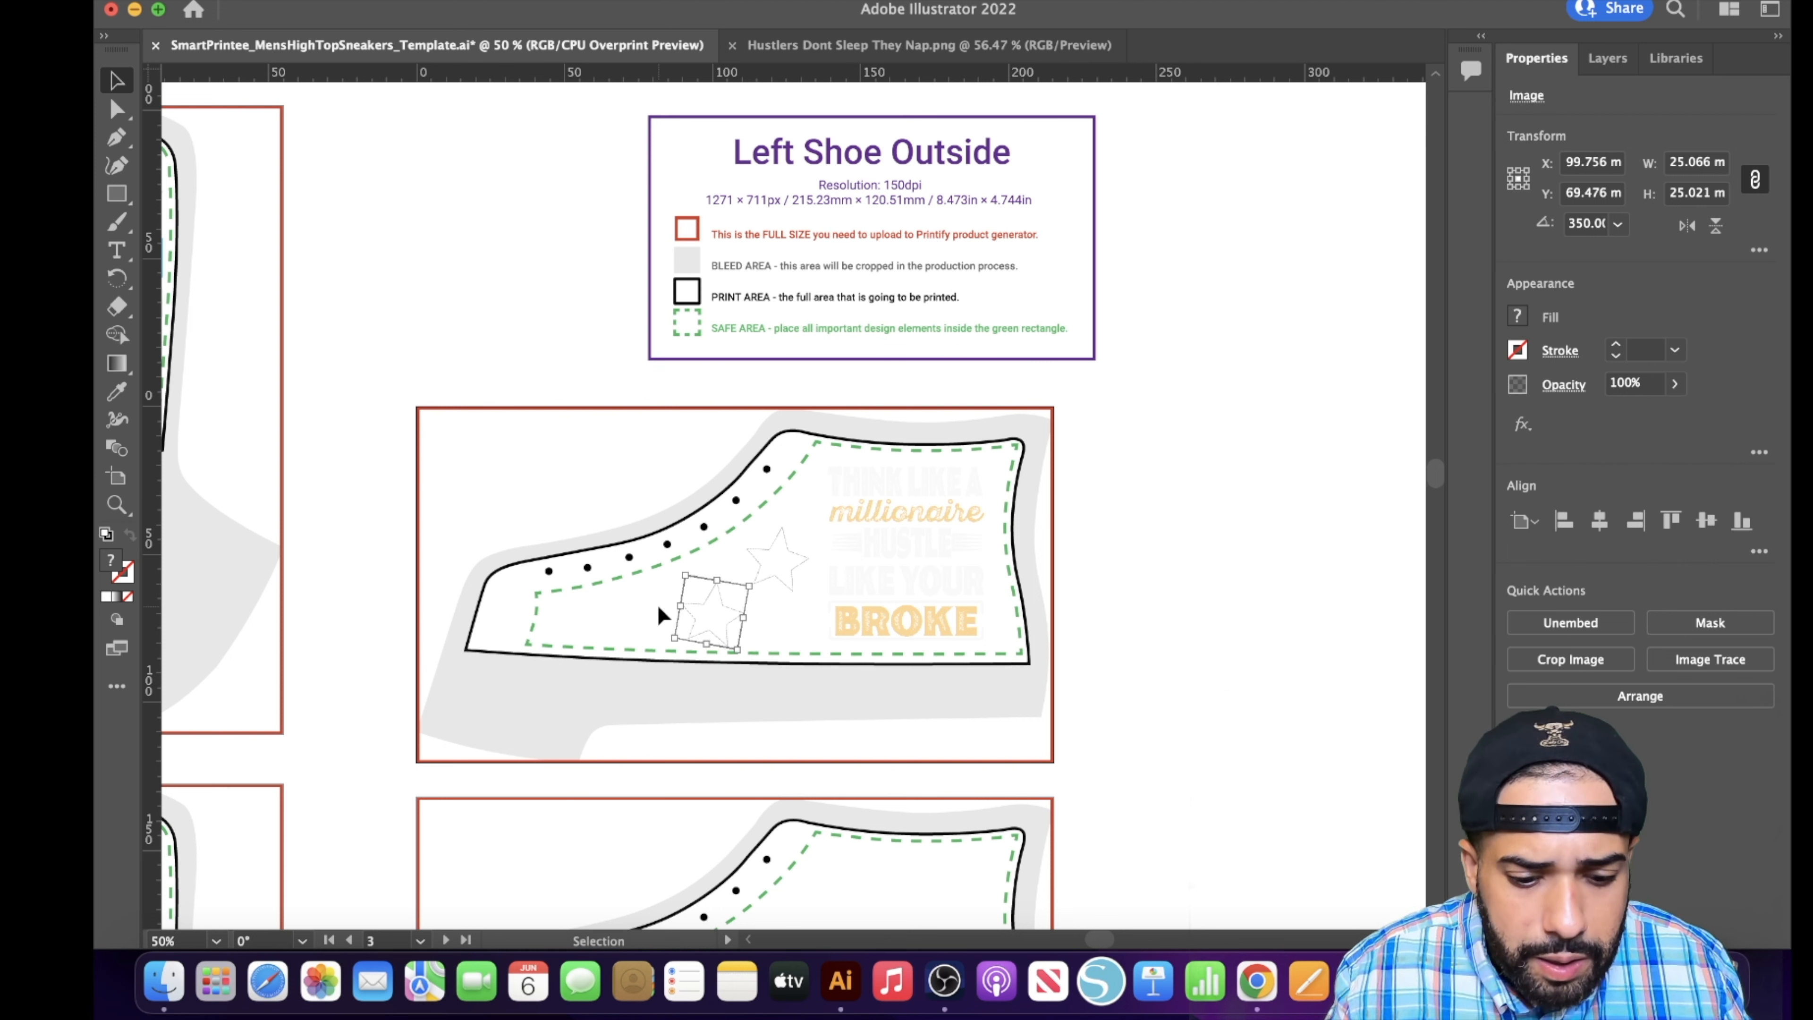
key(super+z)
drag(803, 493, 626, 599)
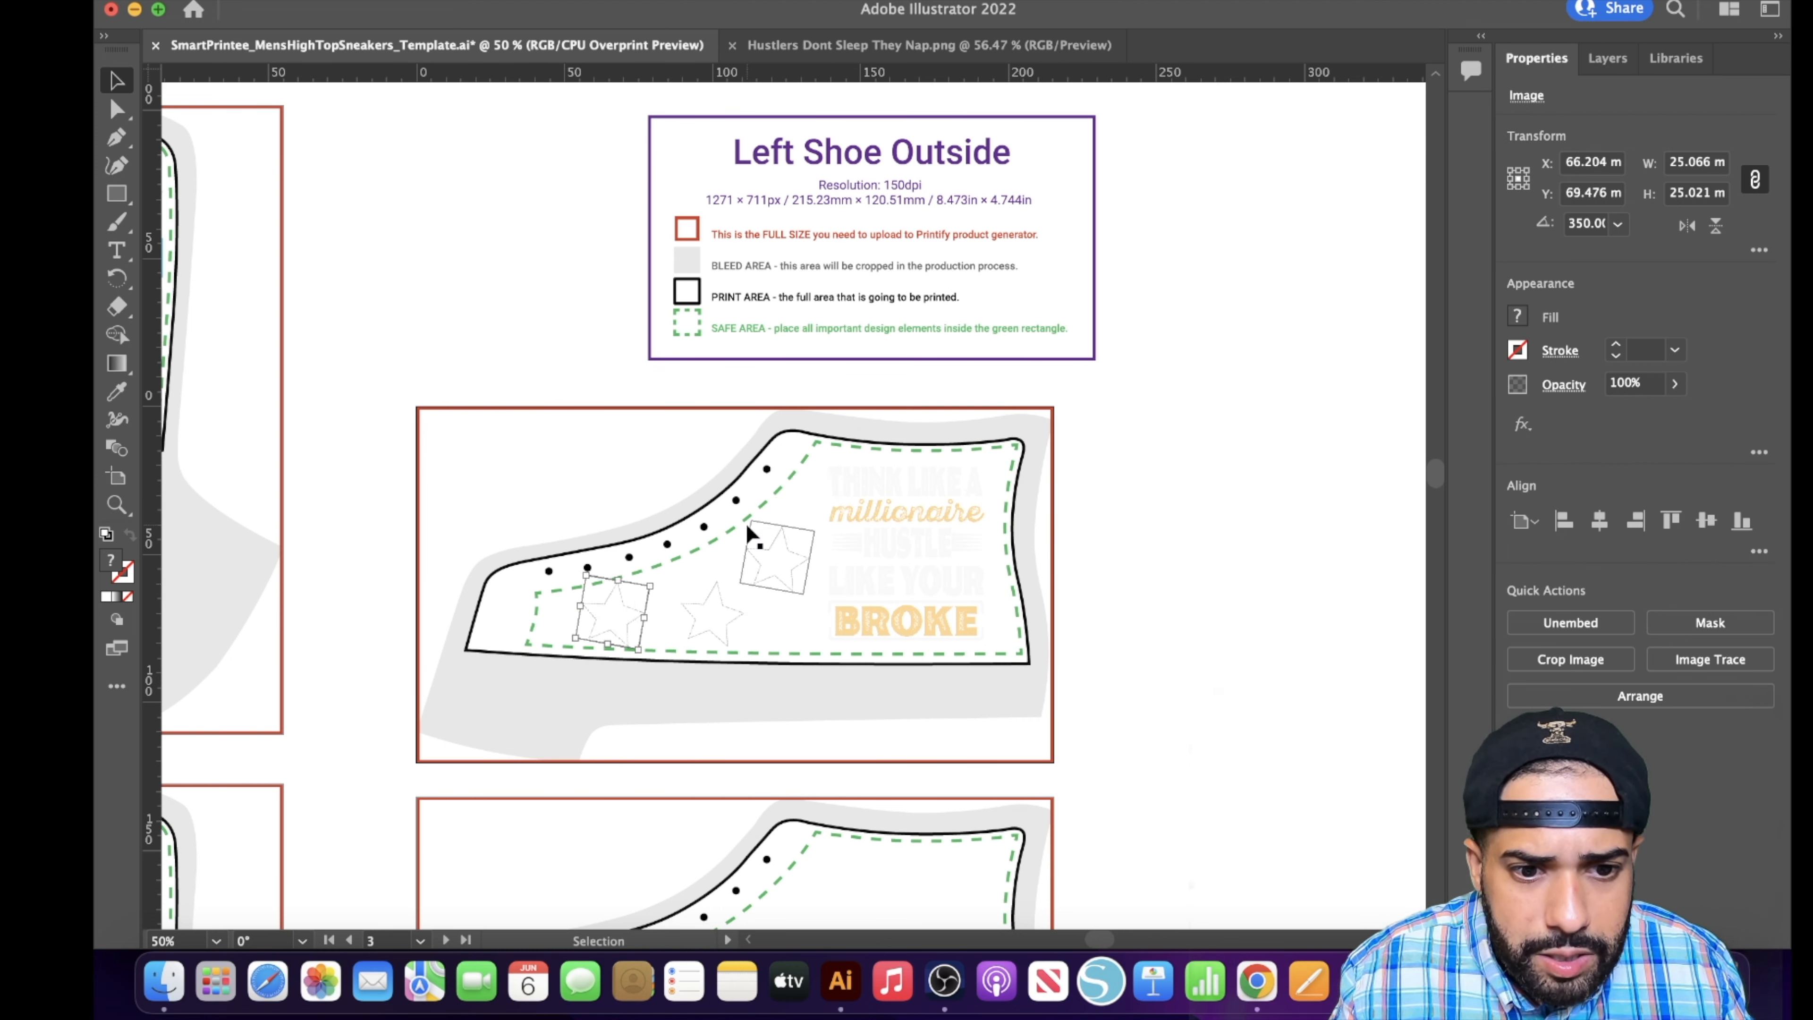
click(647, 497)
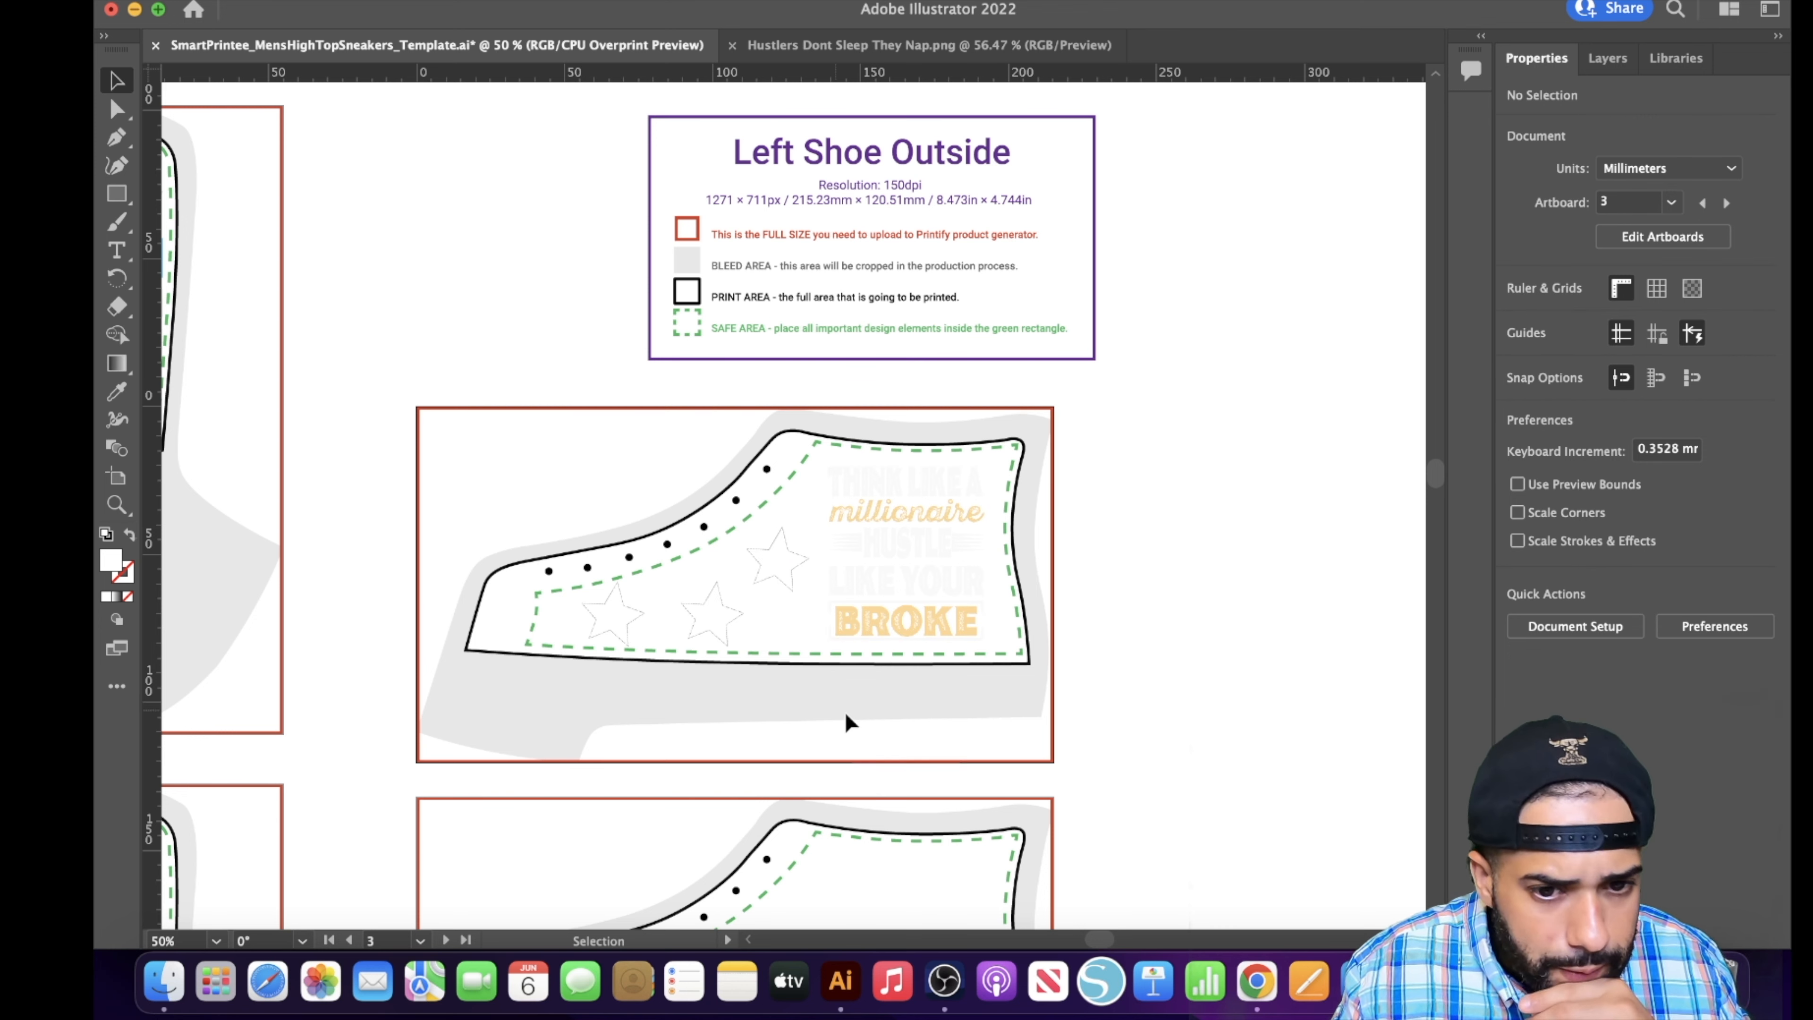
- Bring Work Hard Play Hard.png from the New Era Gears-T-Designs folder into the template at the Right Shoe Inside panel
scroll(844, 712, down, 5)
scroll(845, 743, down, 8)
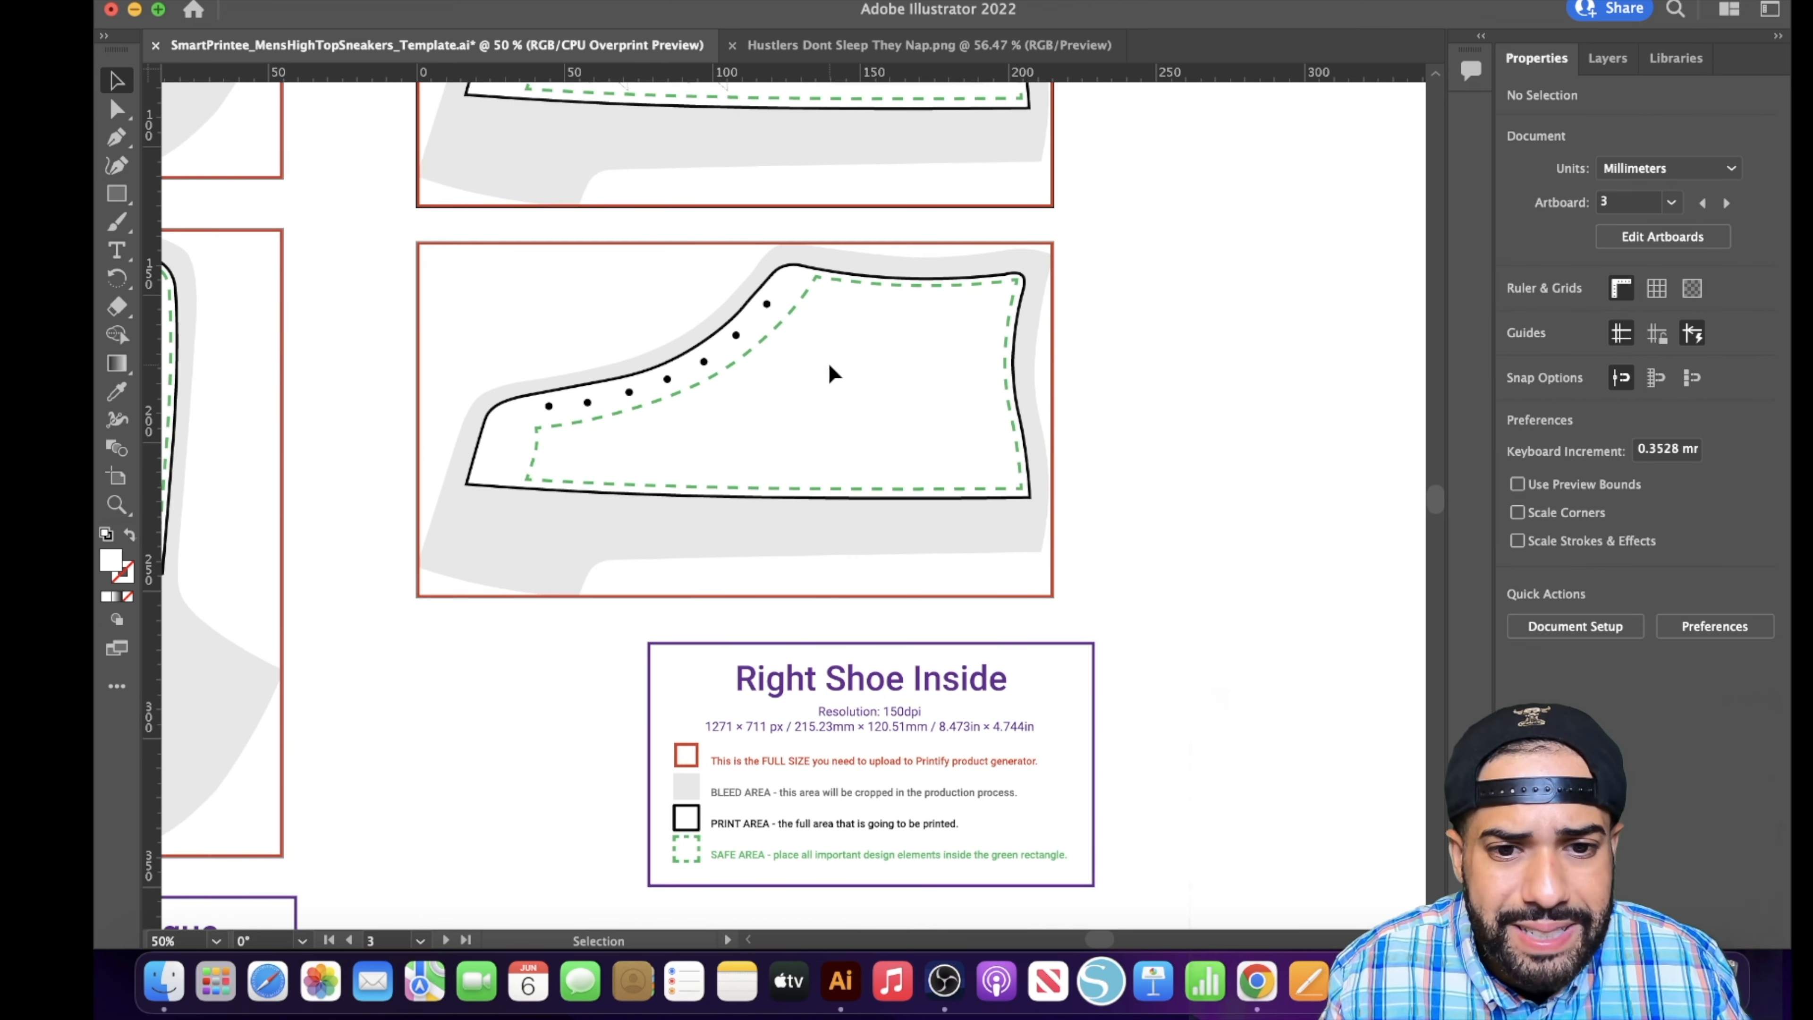
scroll(828, 363, up, 1)
click(154, 978)
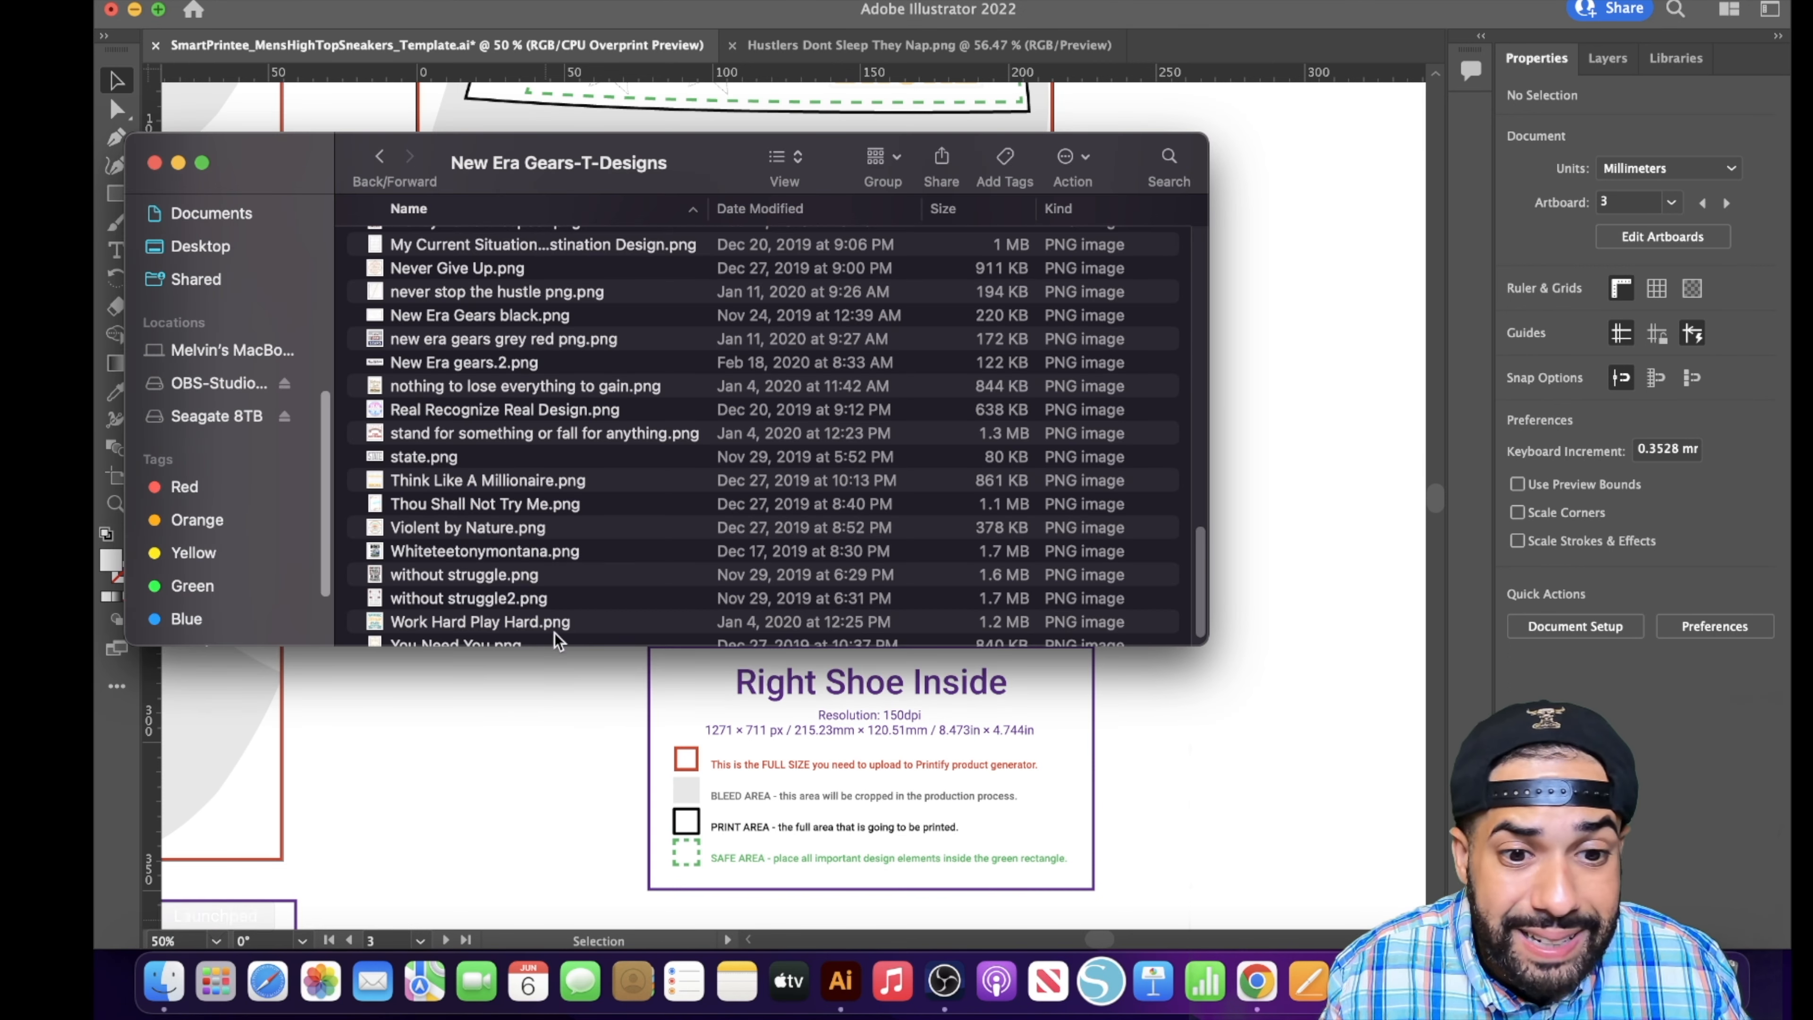
scroll(547, 613, down, 1)
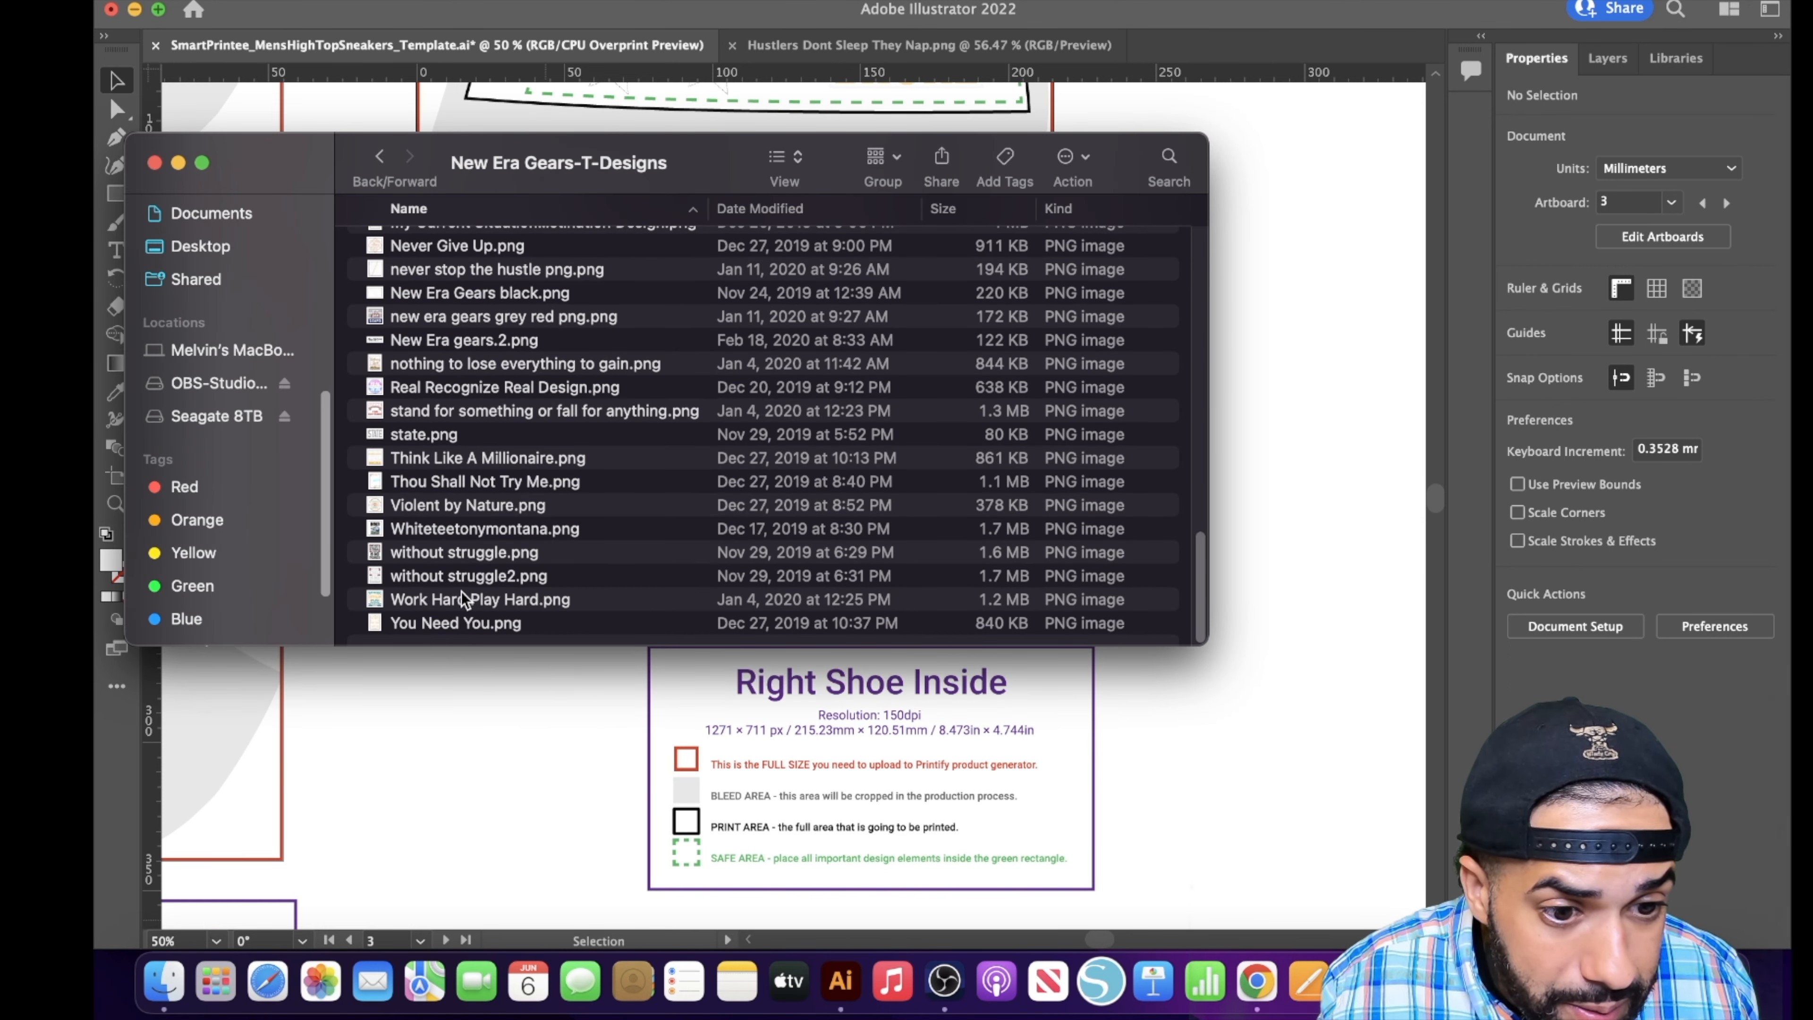
drag(466, 600, 883, 720)
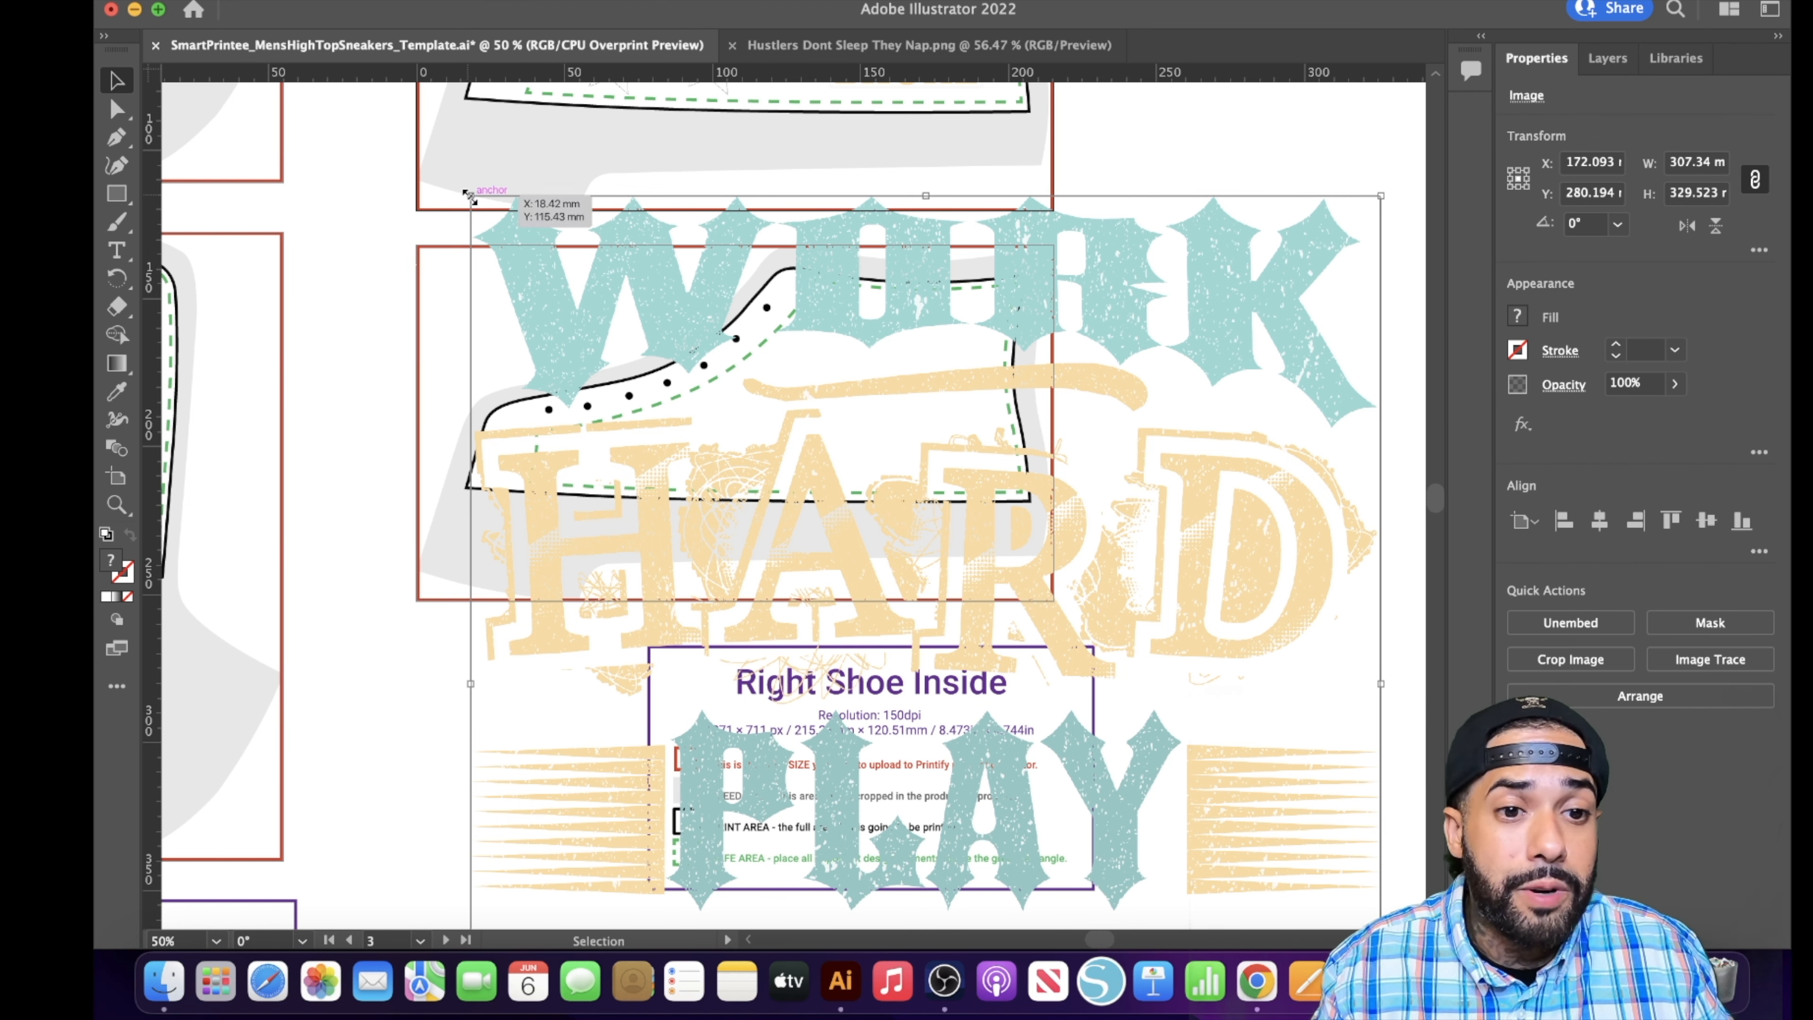
- Scale the Work Hard Play Hard artwork proportionally to about 61 × 66 mm and move it to the heel end of the Right Shoe Inside panel
key(shift)
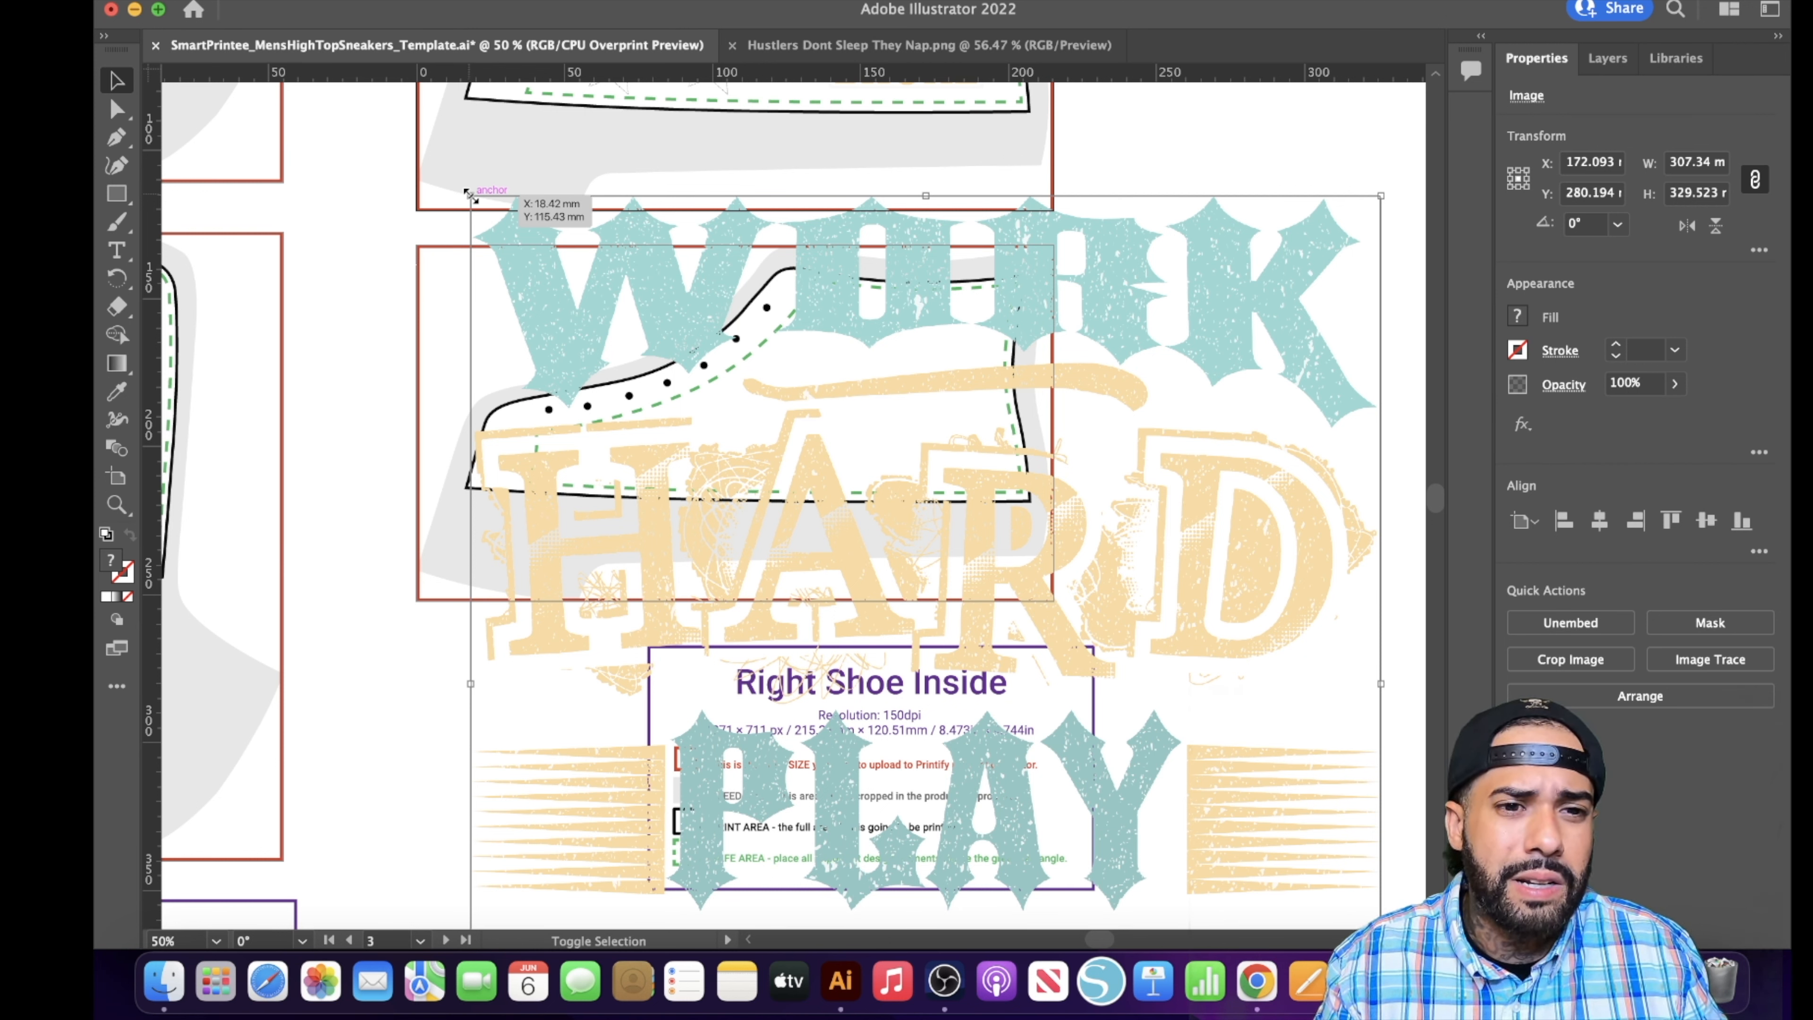
drag(473, 199, 899, 622)
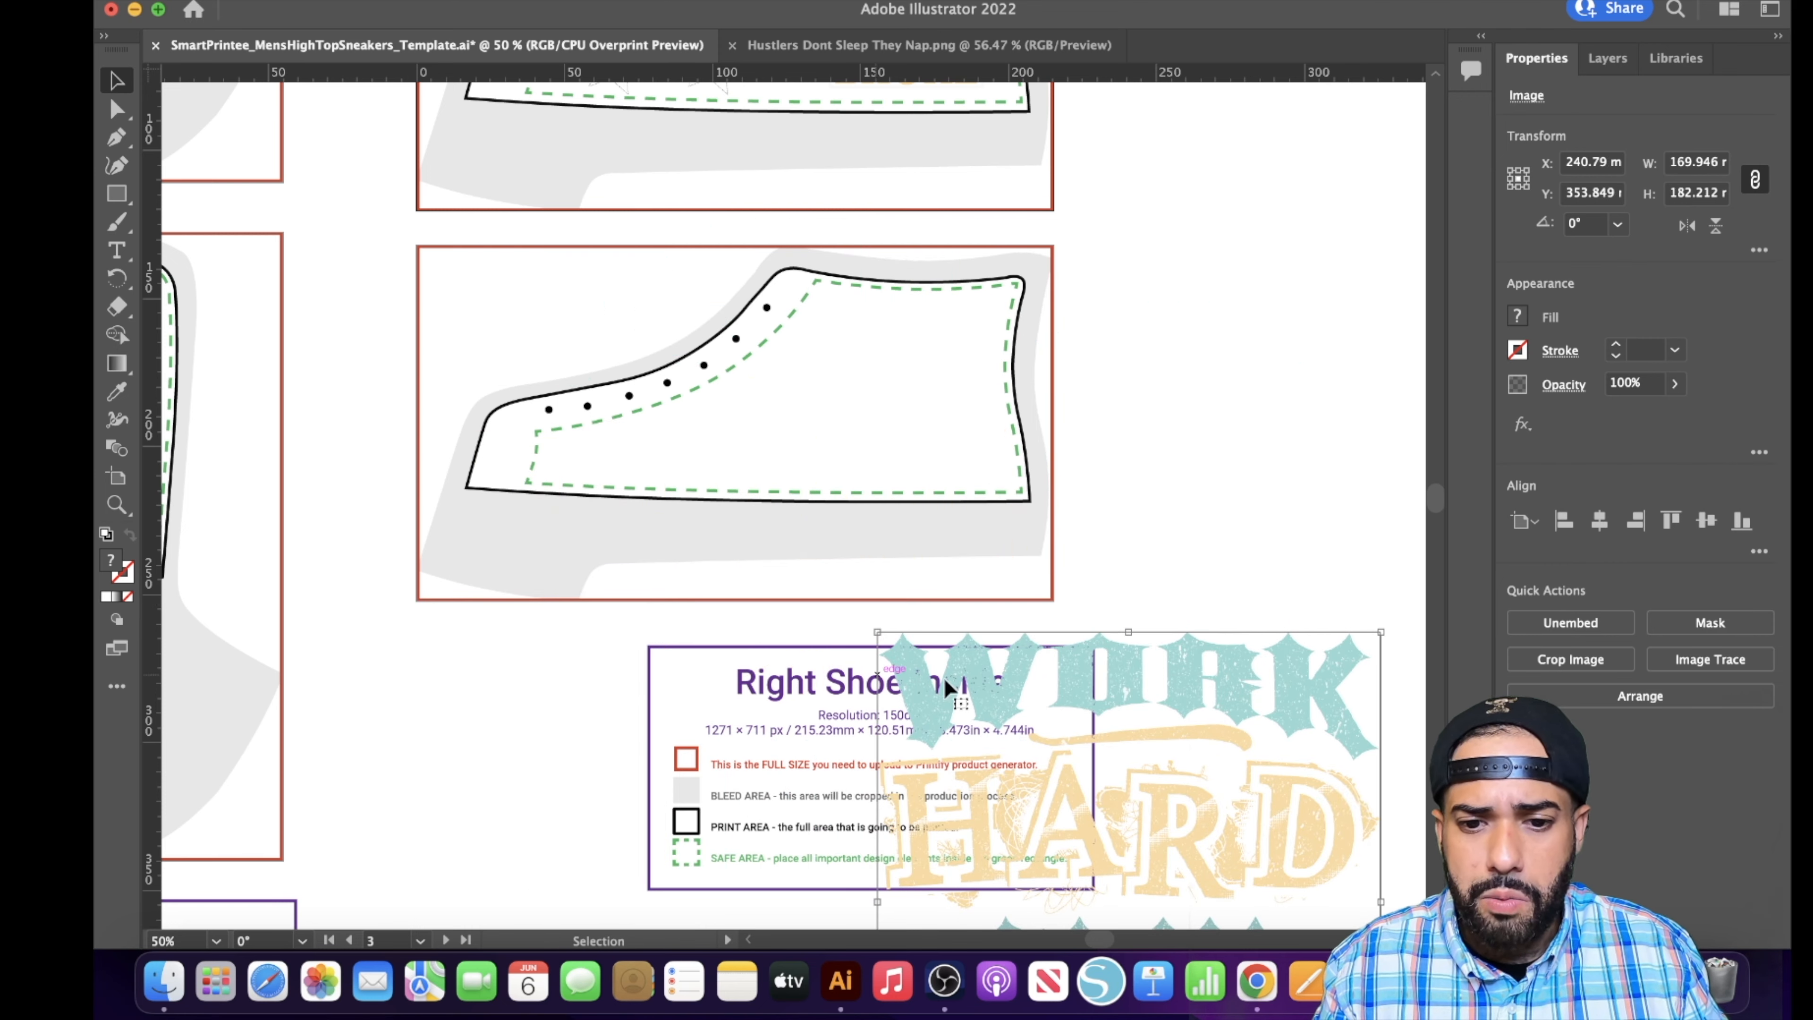
drag(948, 683, 698, 292)
drag(621, 233, 949, 584)
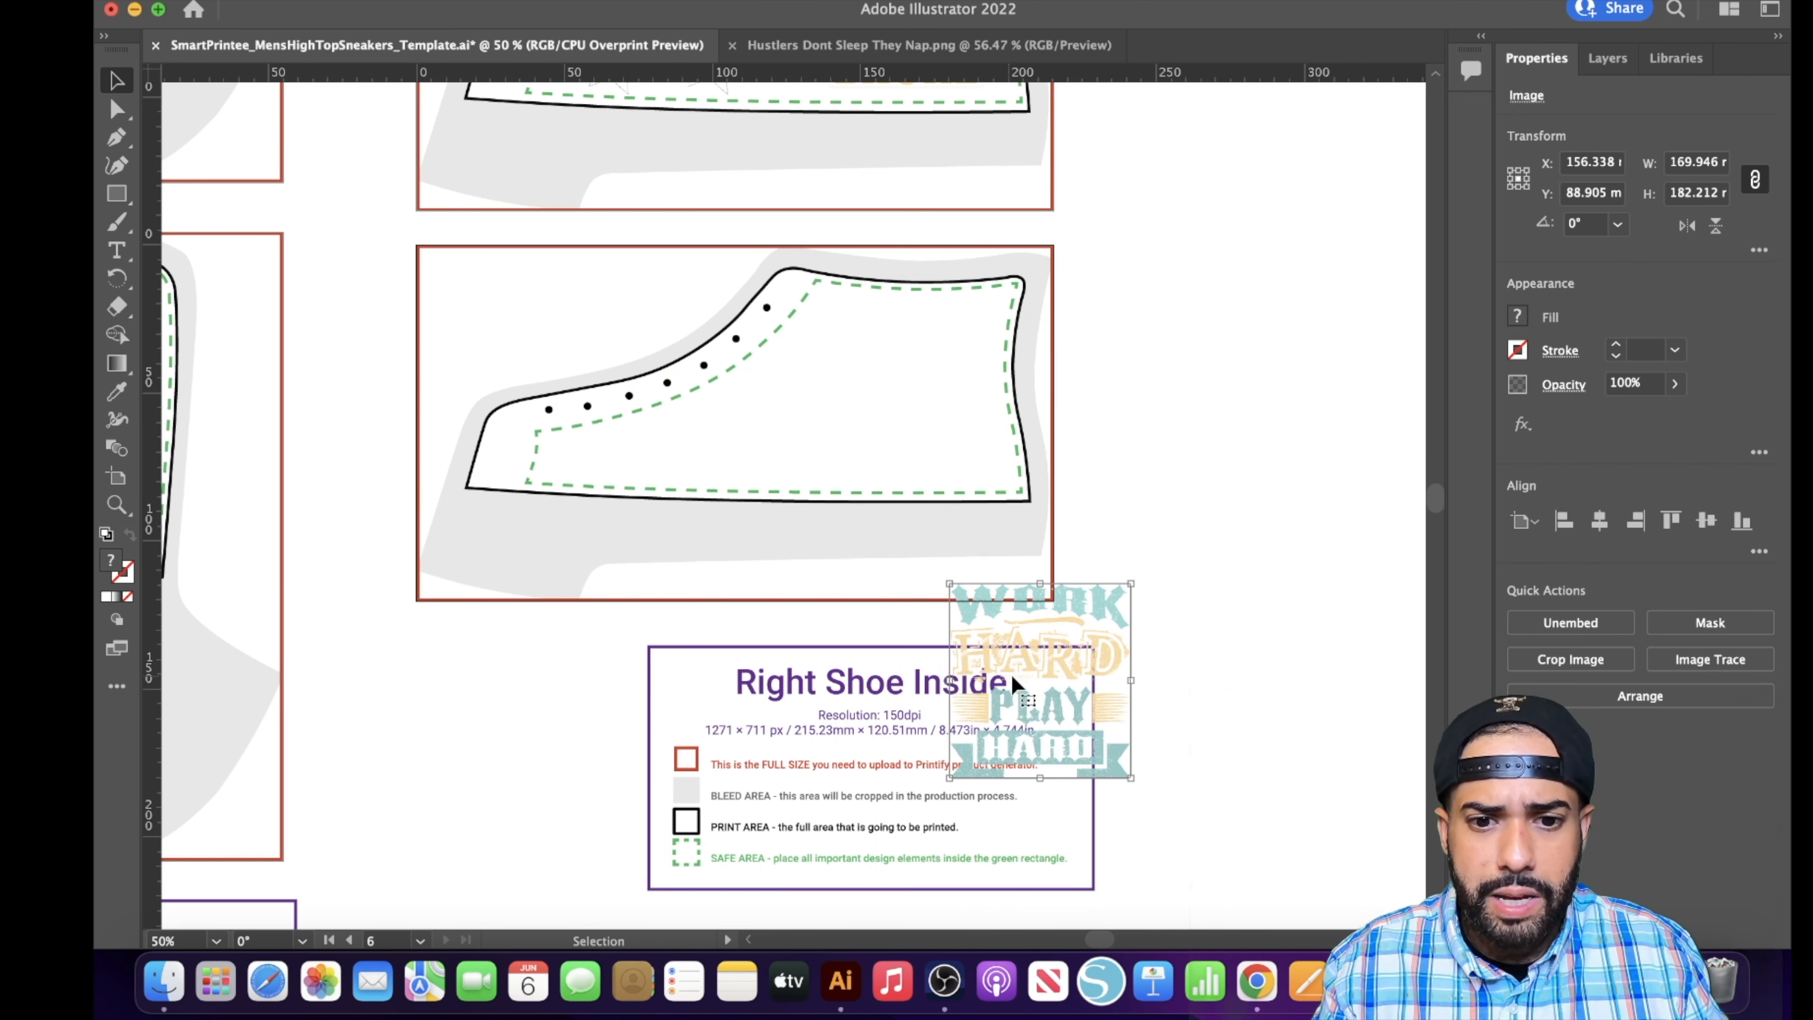
drag(1071, 691, 925, 397)
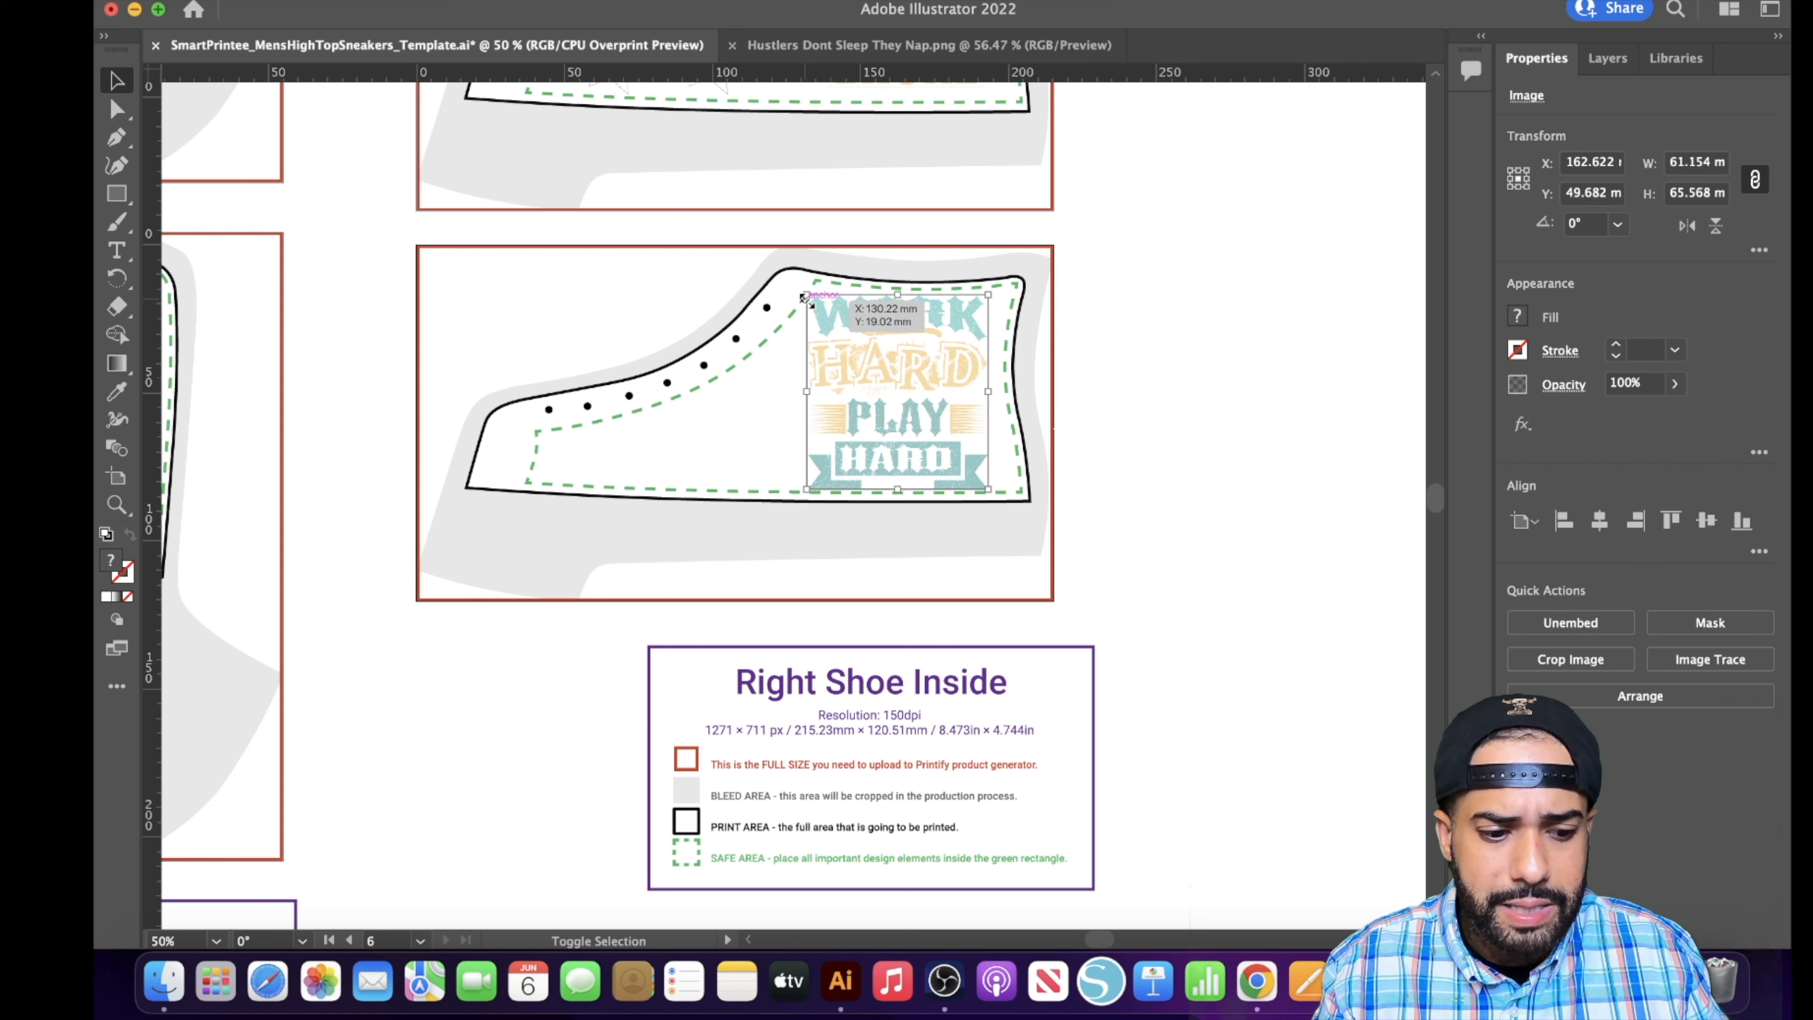
- Shrink the Work Hard Play Hard artwork slightly and nudge it so it sits clear of the safe-area edges
drag(805, 297, 838, 330)
mouse_move(890, 390)
mouse_down()
mouse_move(873, 360)
mouse_move(892, 389)
mouse_up()
click(1102, 368)
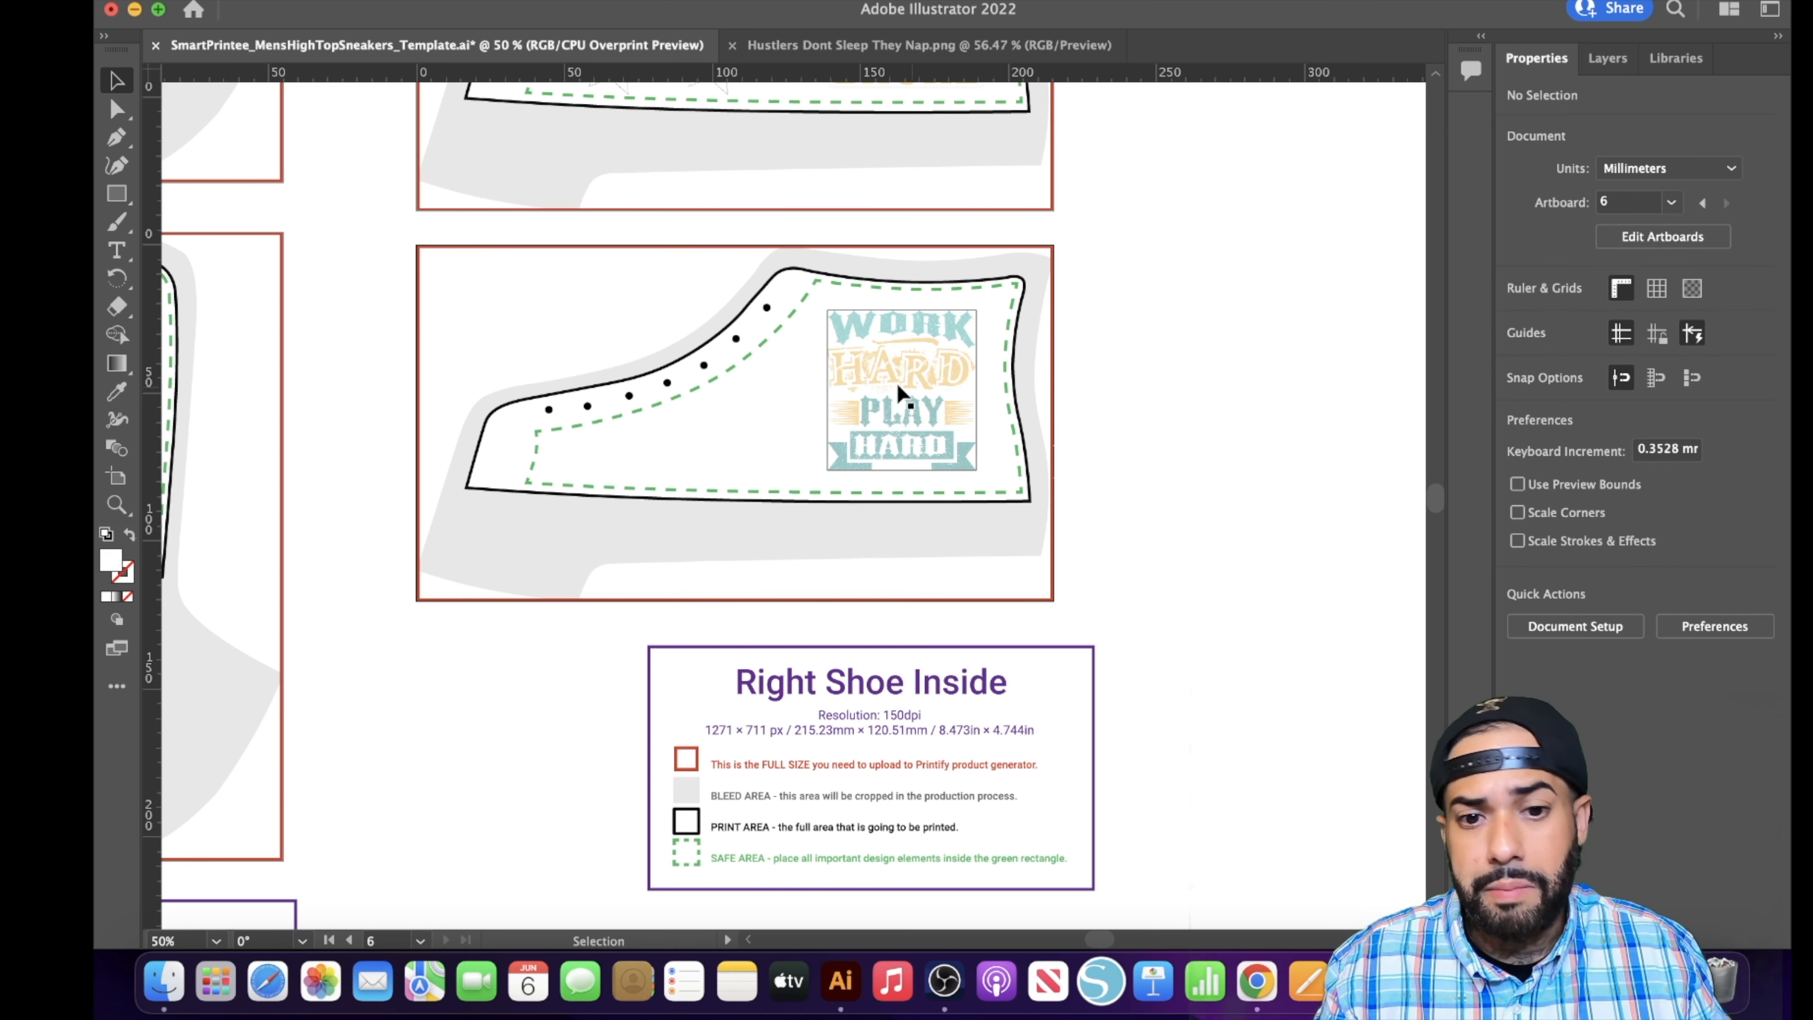
- Paste three tilted stars on the Right Shoe Inside panel, placing the first two from beside the slogan towards the toe
key(super+v)
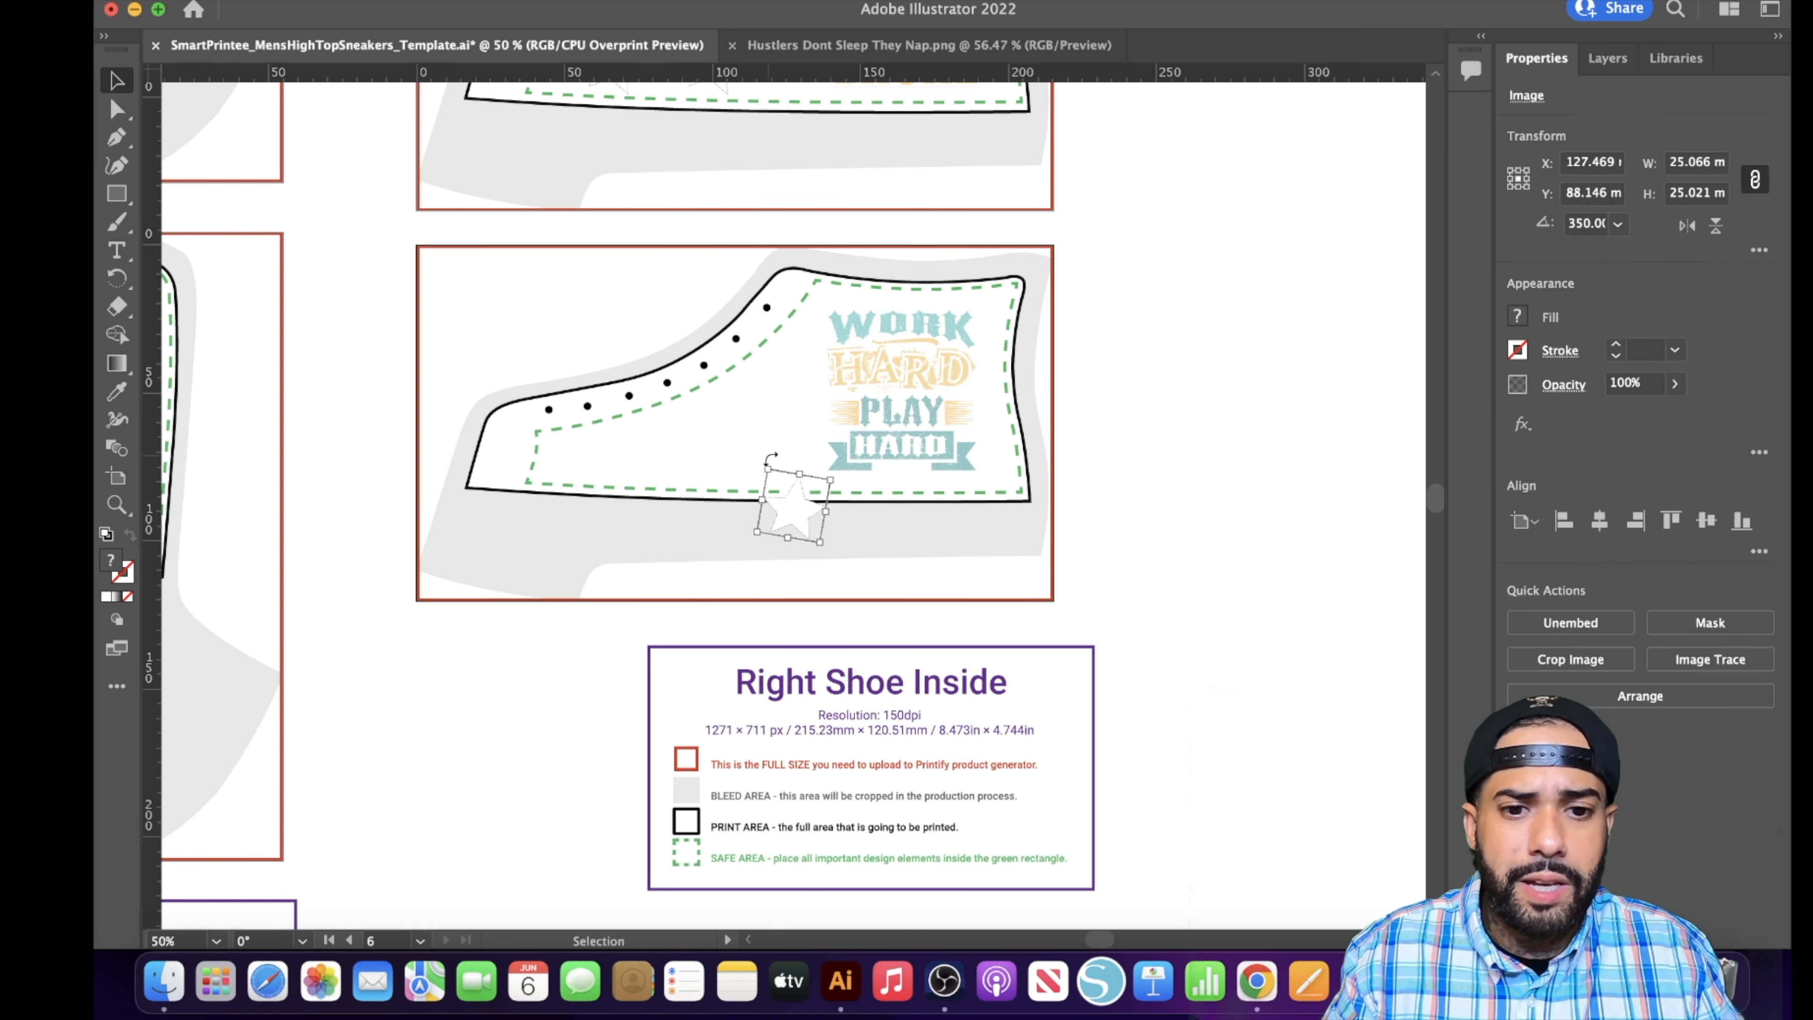
drag(812, 505, 802, 385)
key(super+z)
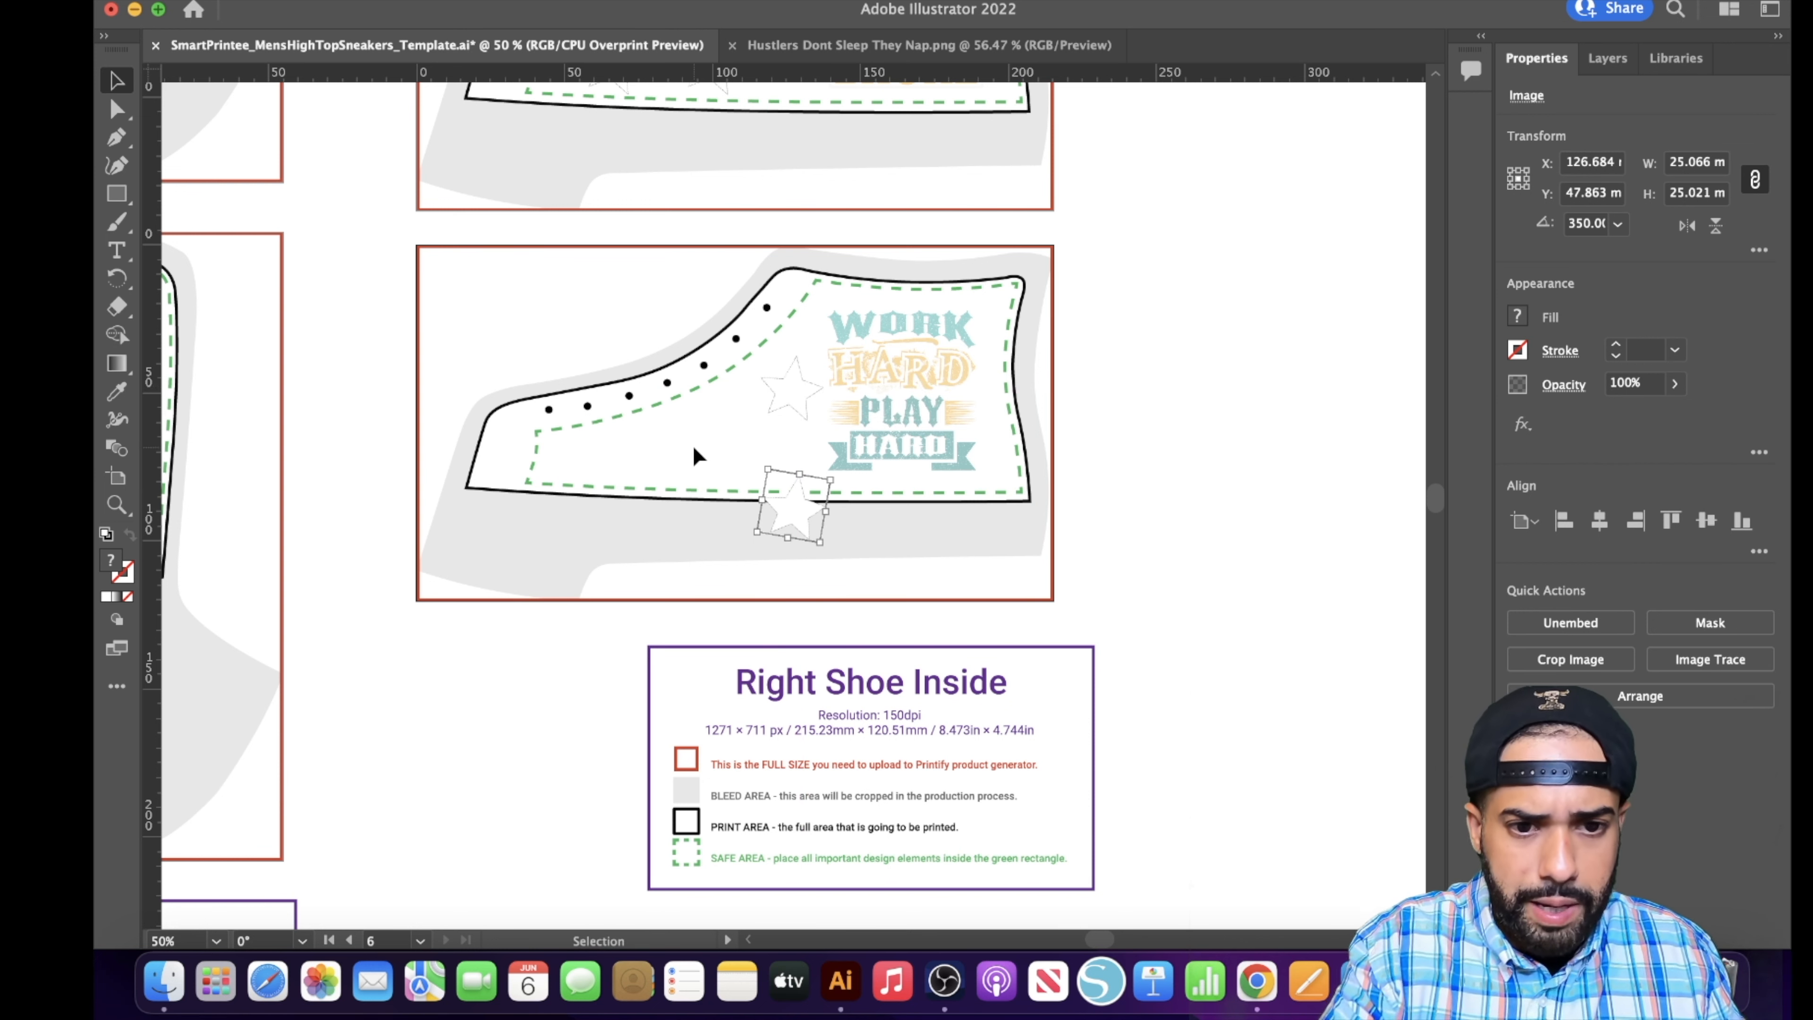
drag(810, 508, 742, 442)
key(super+z)
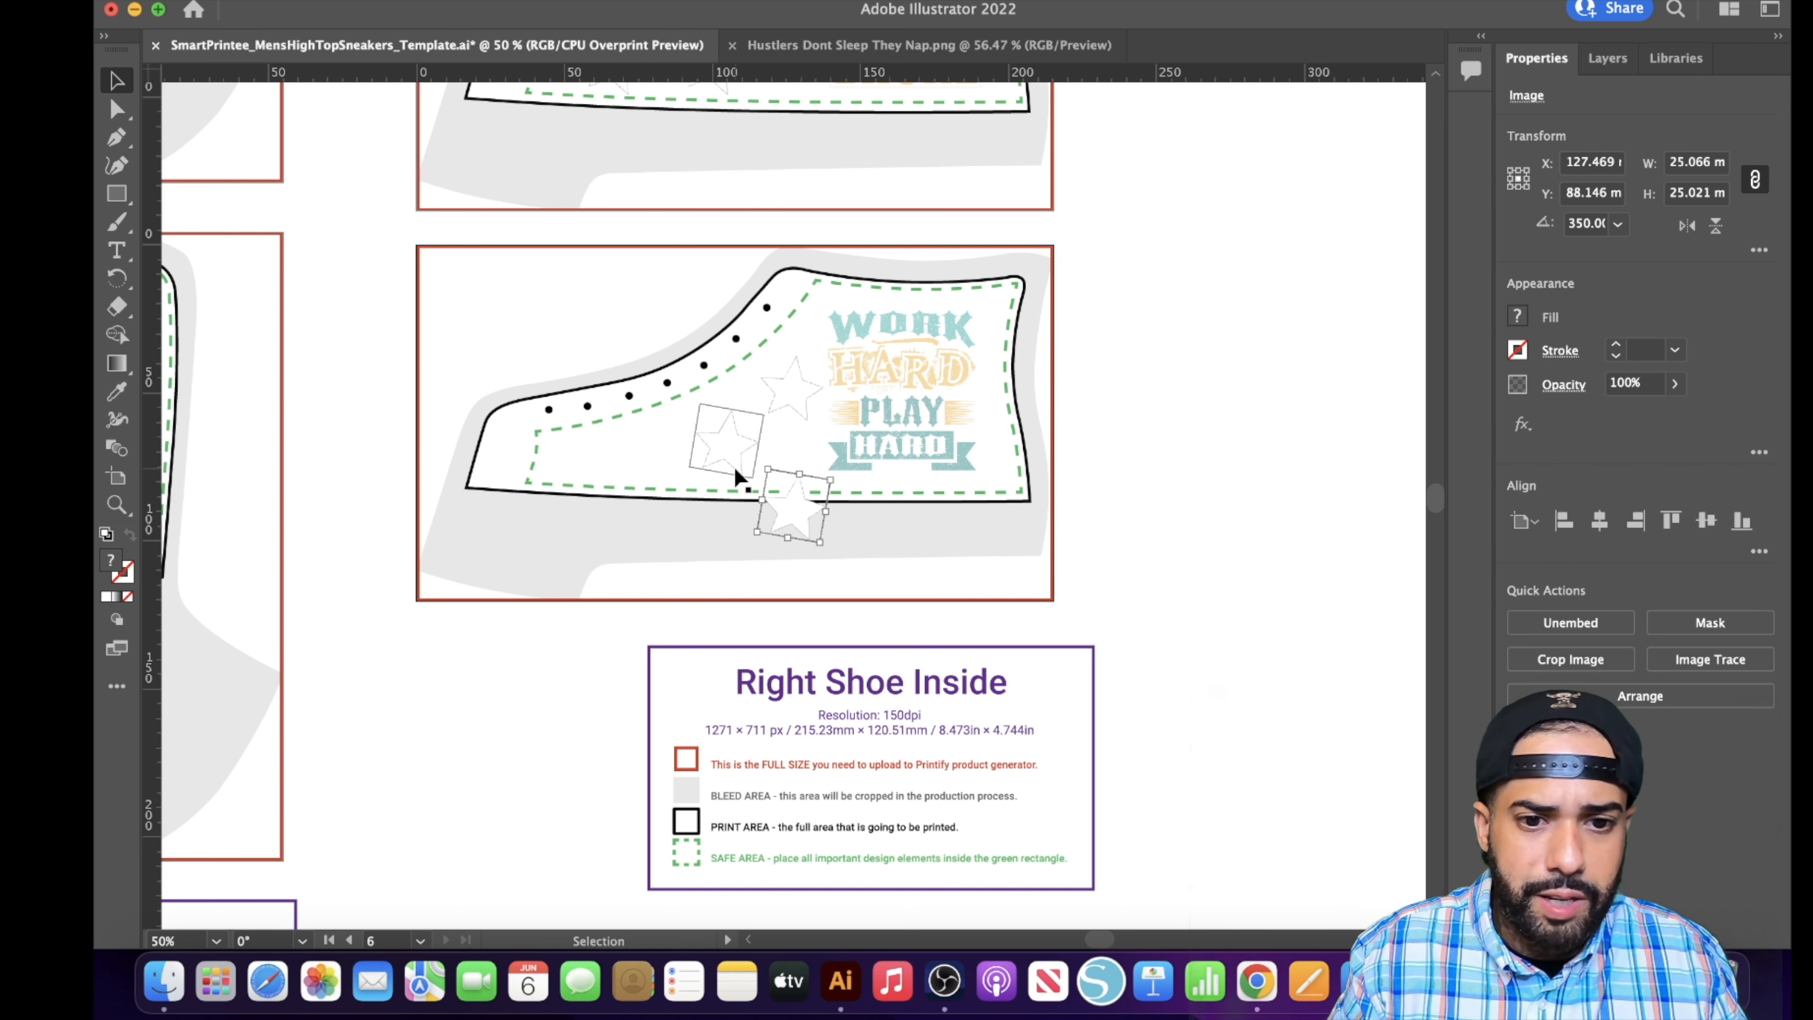
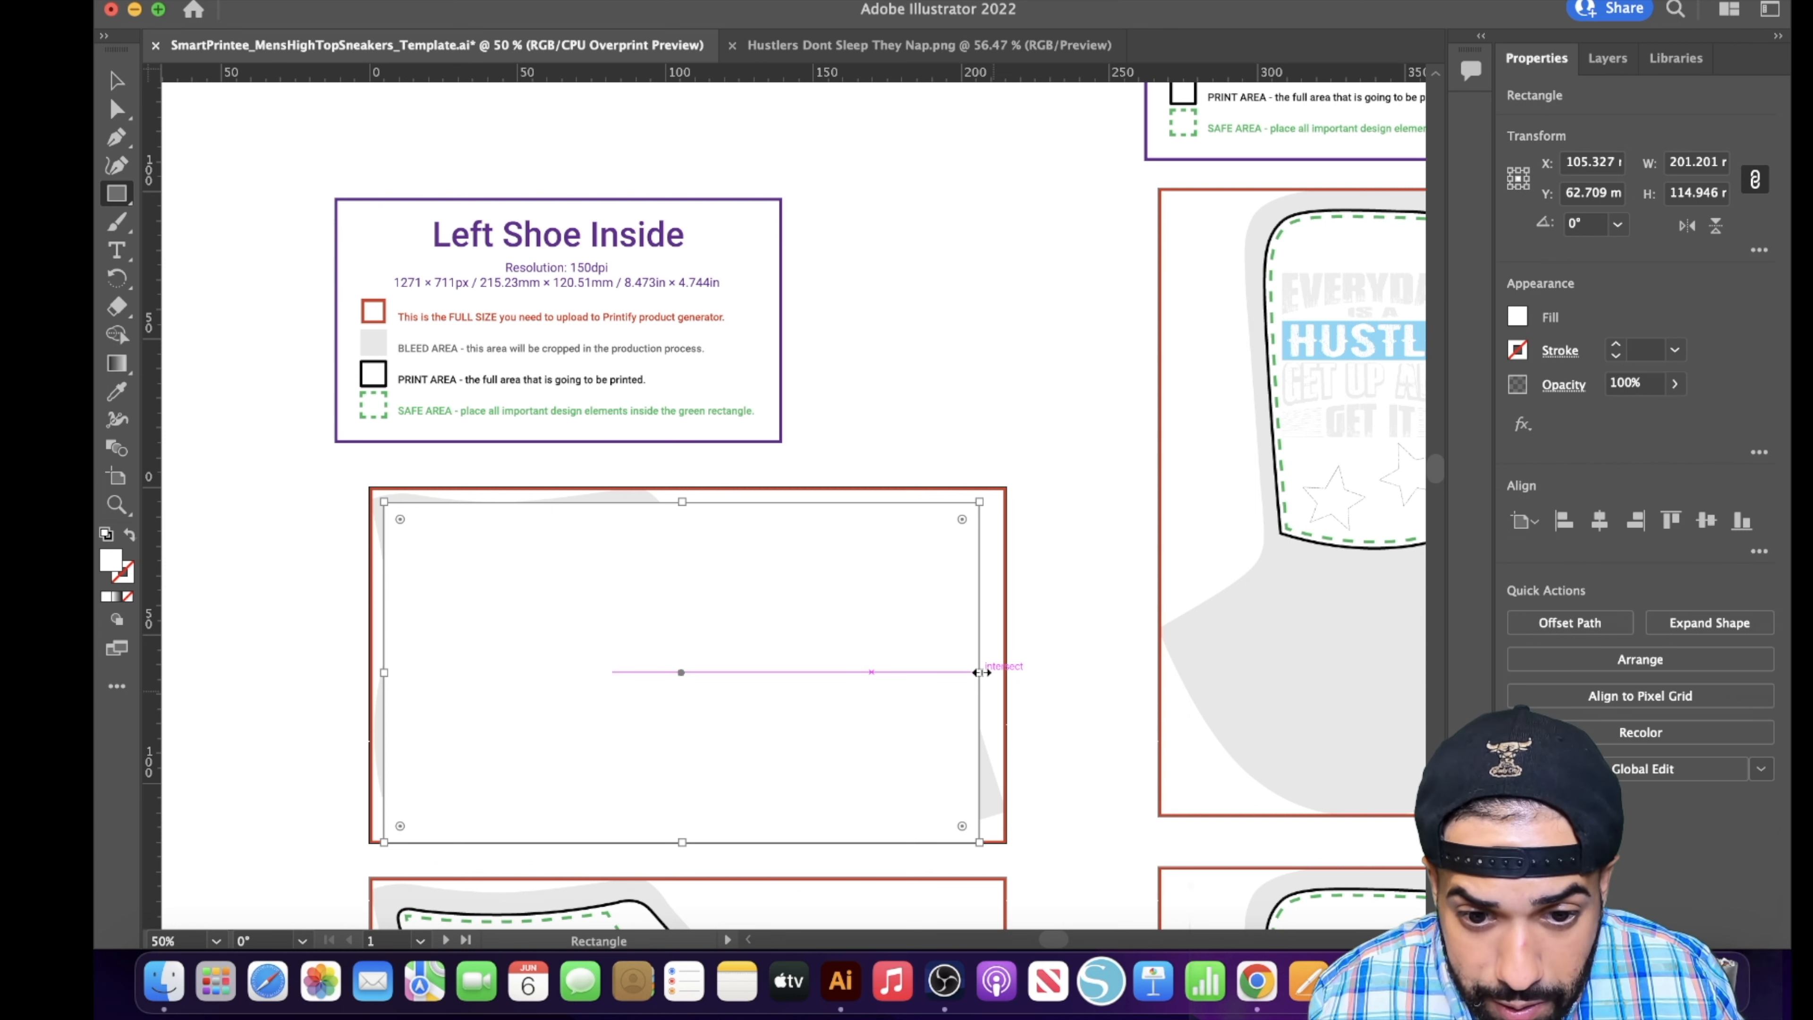
- Stretch the white rectangle to about 215 × 120 mm so it fills the full-size outline of the Left Shoe Inside panel
drag(980, 672, 1007, 671)
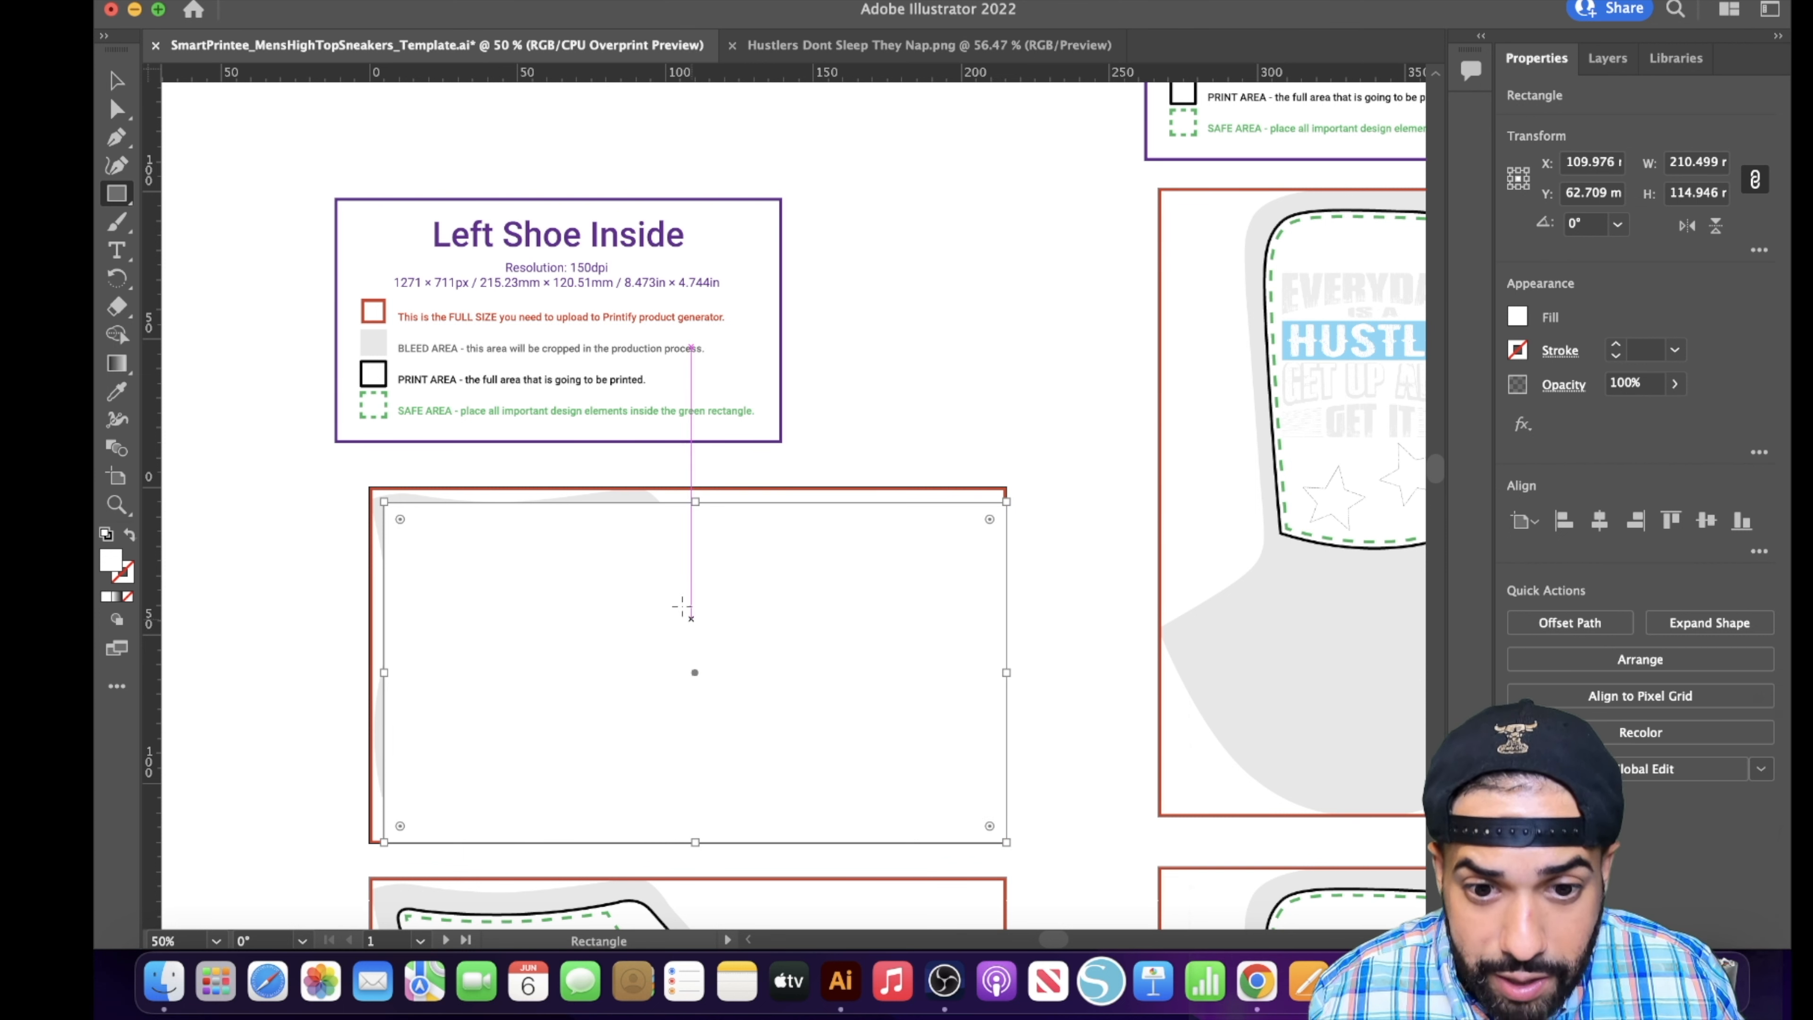
drag(696, 500, 696, 487)
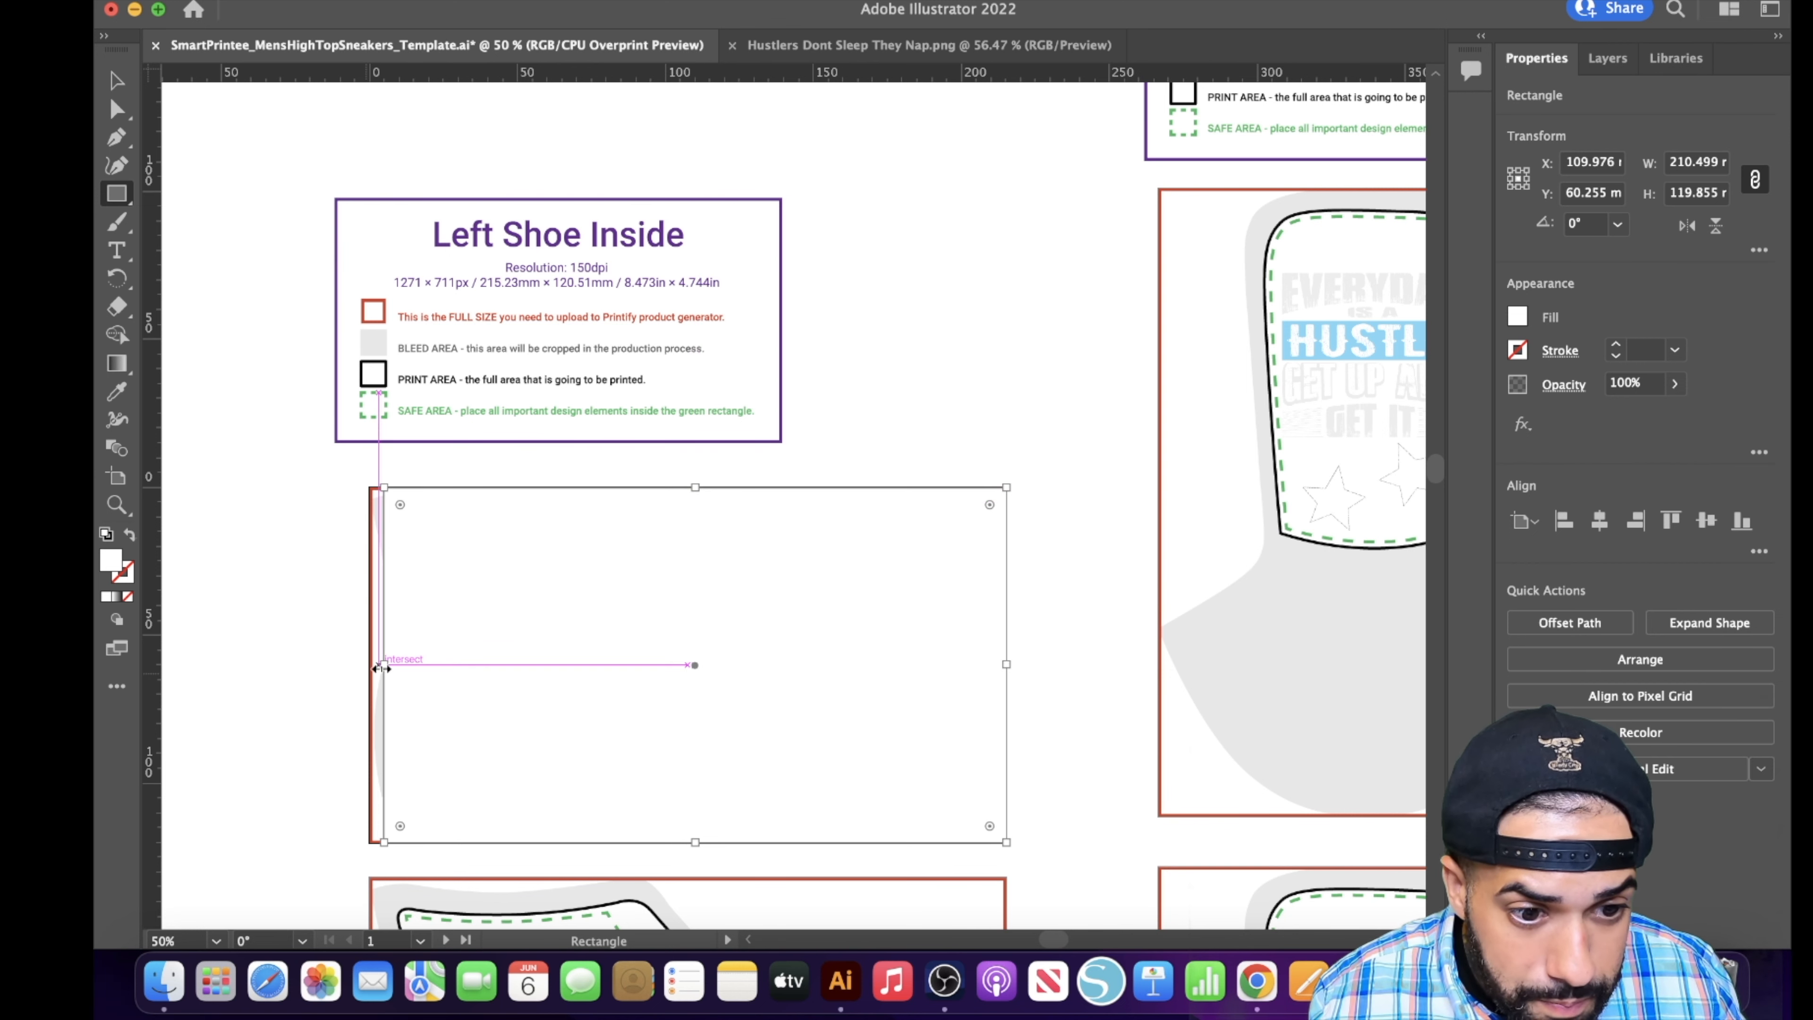
mouse_move(378, 665)
mouse_down()
mouse_move(350, 669)
mouse_move(371, 669)
mouse_up()
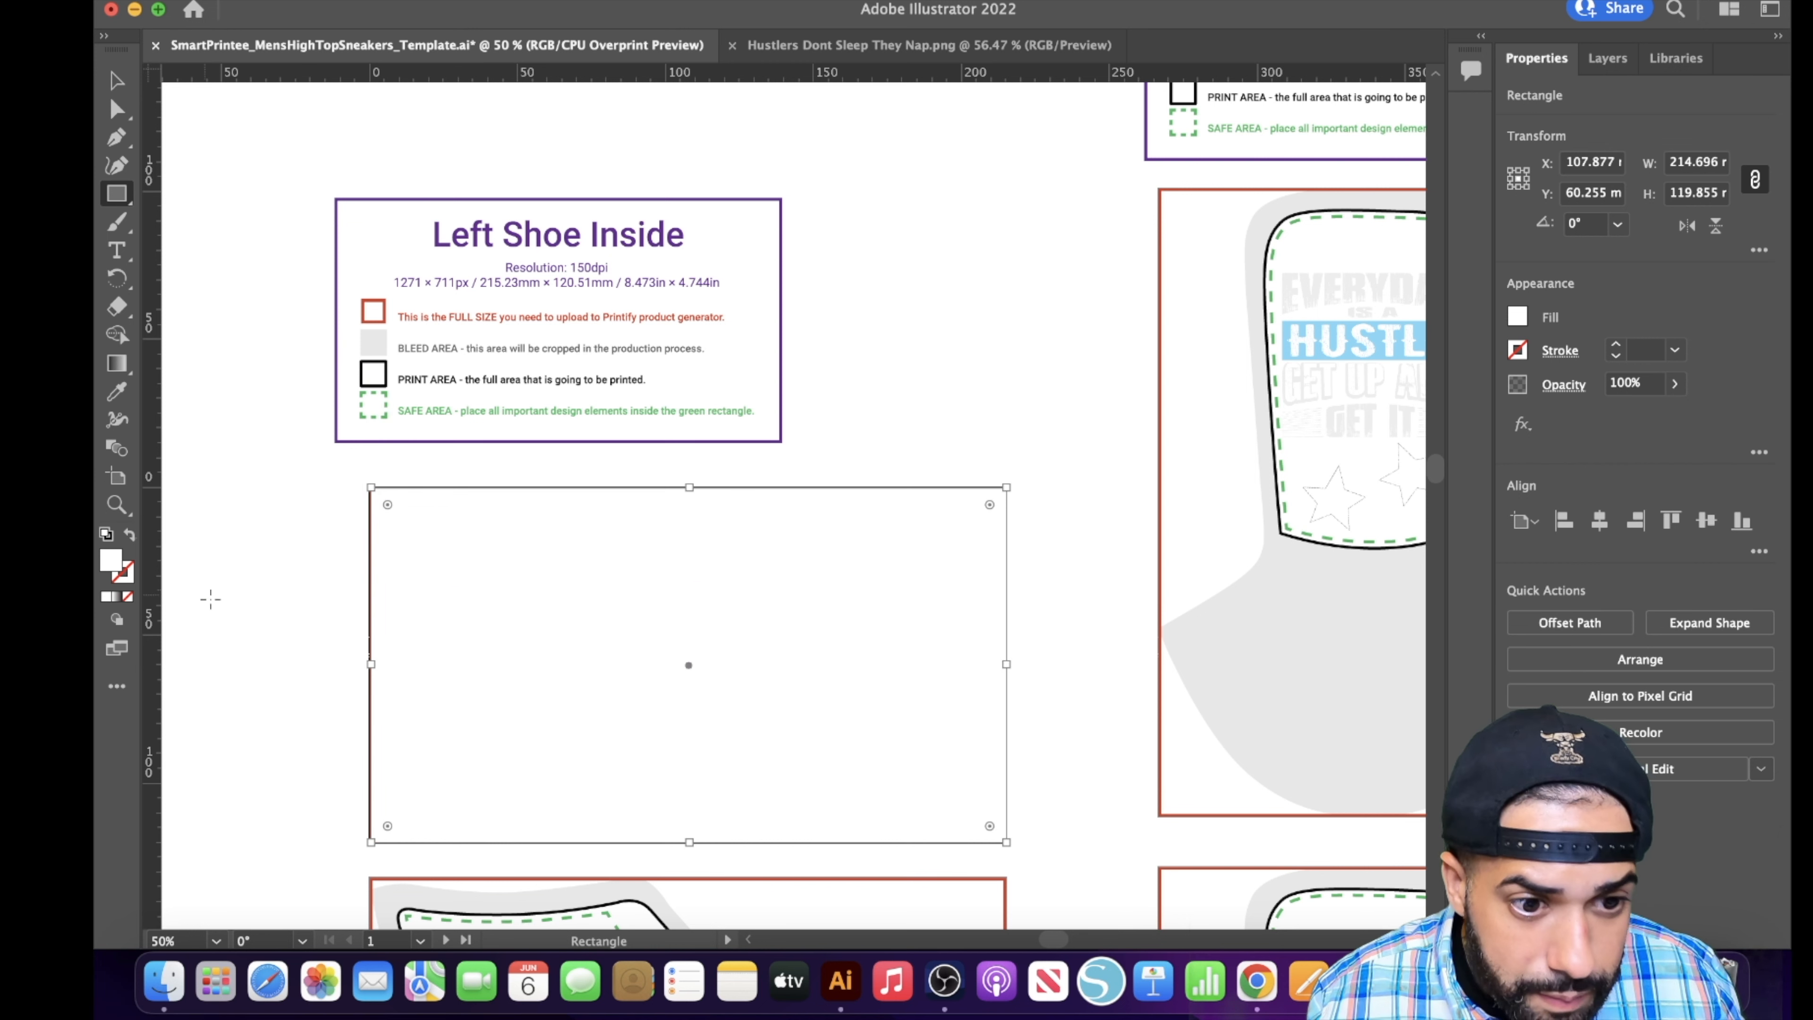
- Fill the Left Shoe Inside rectangle with black, hex 000000
scroll(305, 584, down, 3)
scroll(305, 584, down, 5)
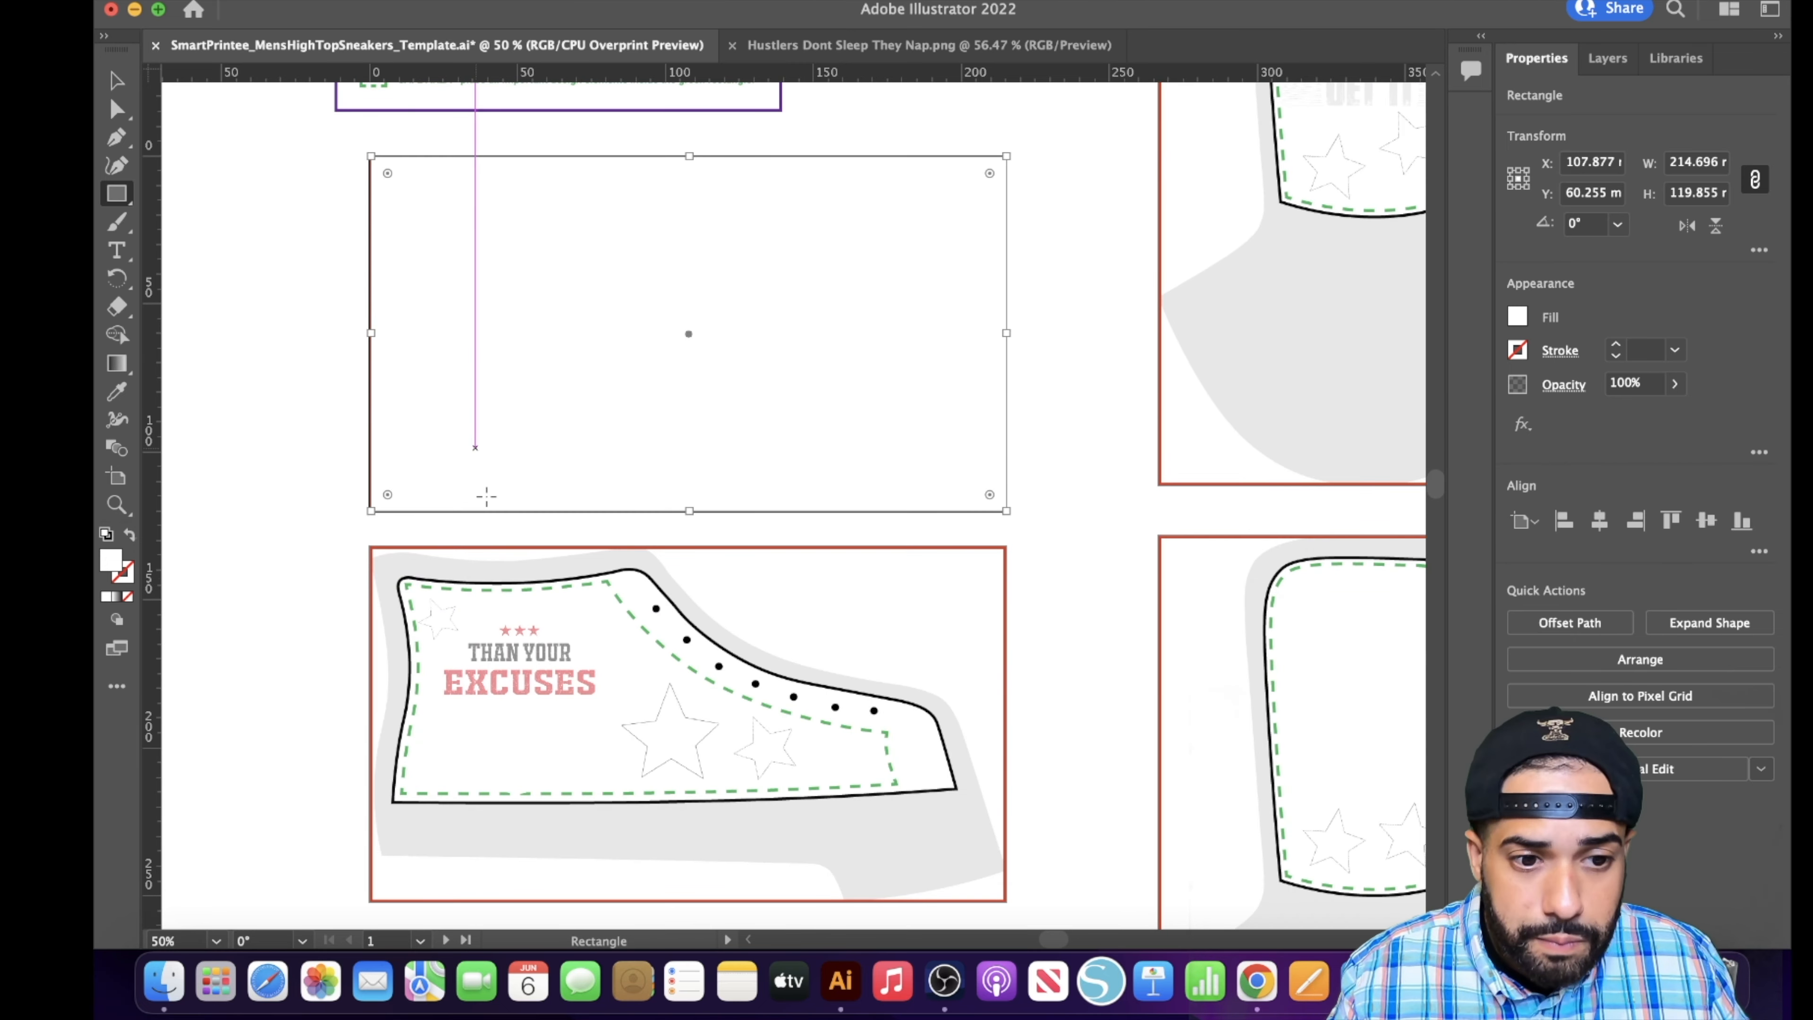
scroll(267, 408, down, 1)
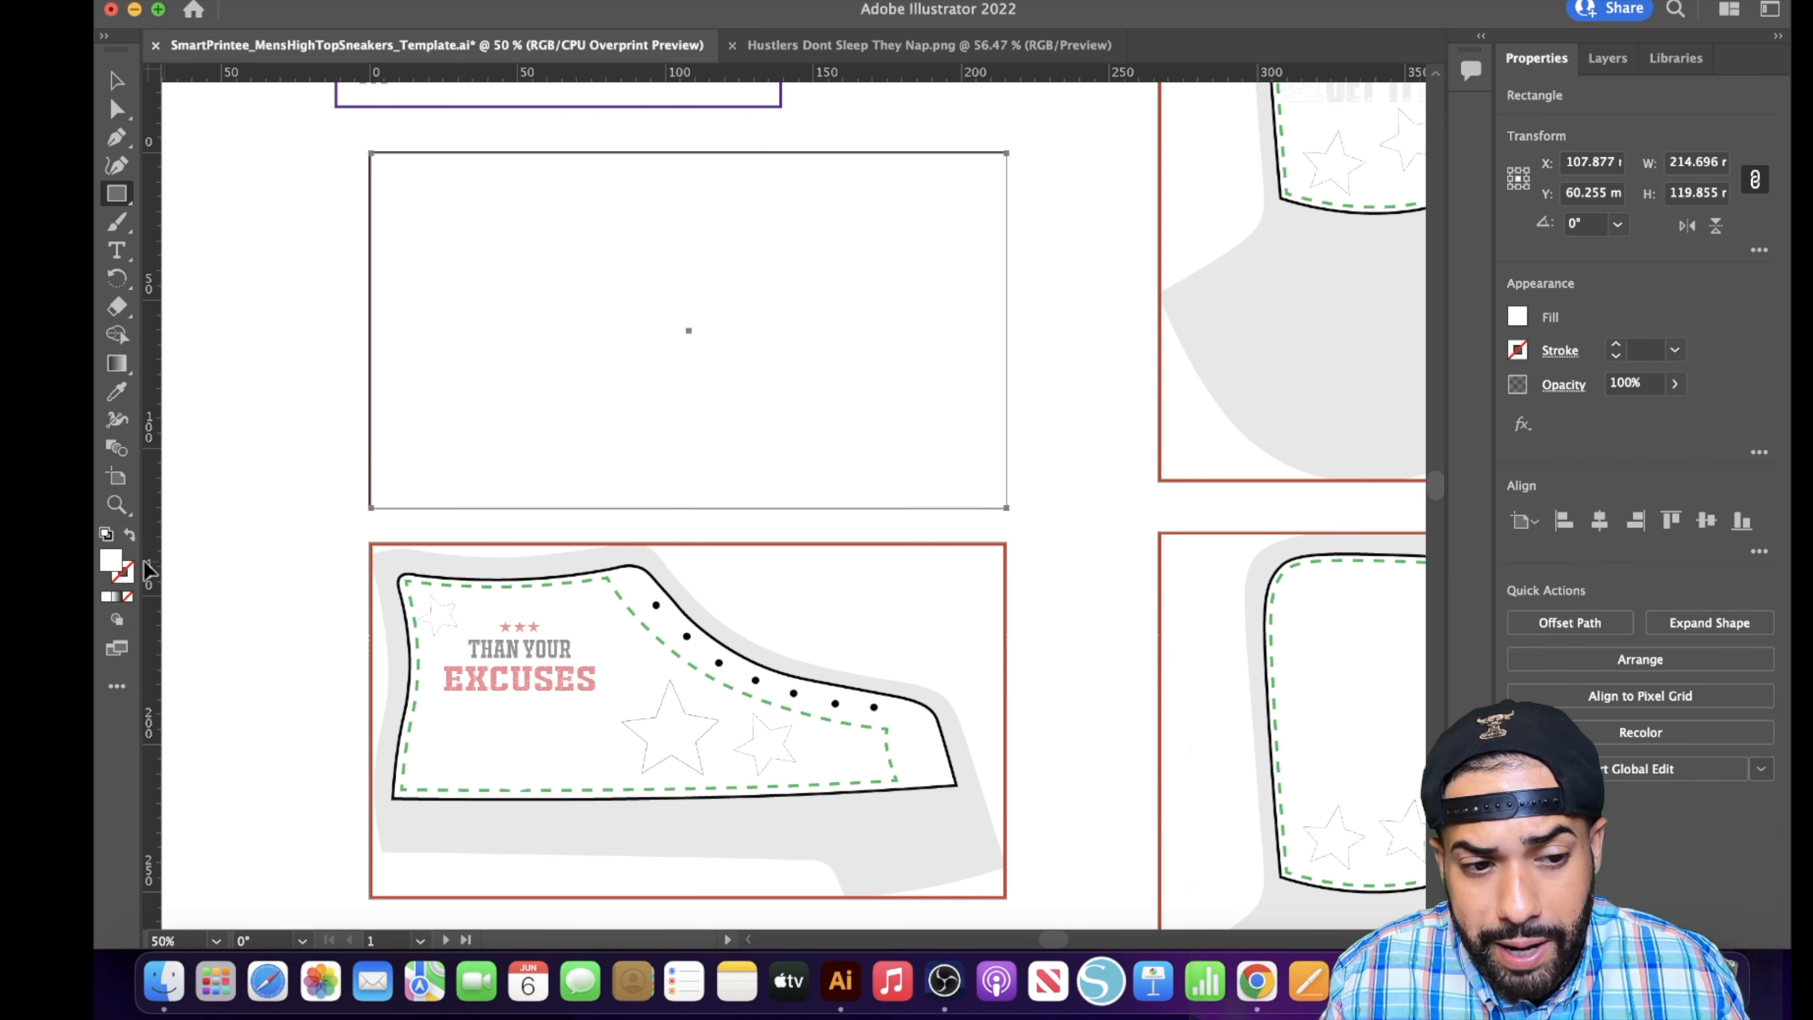
double_click(109, 562)
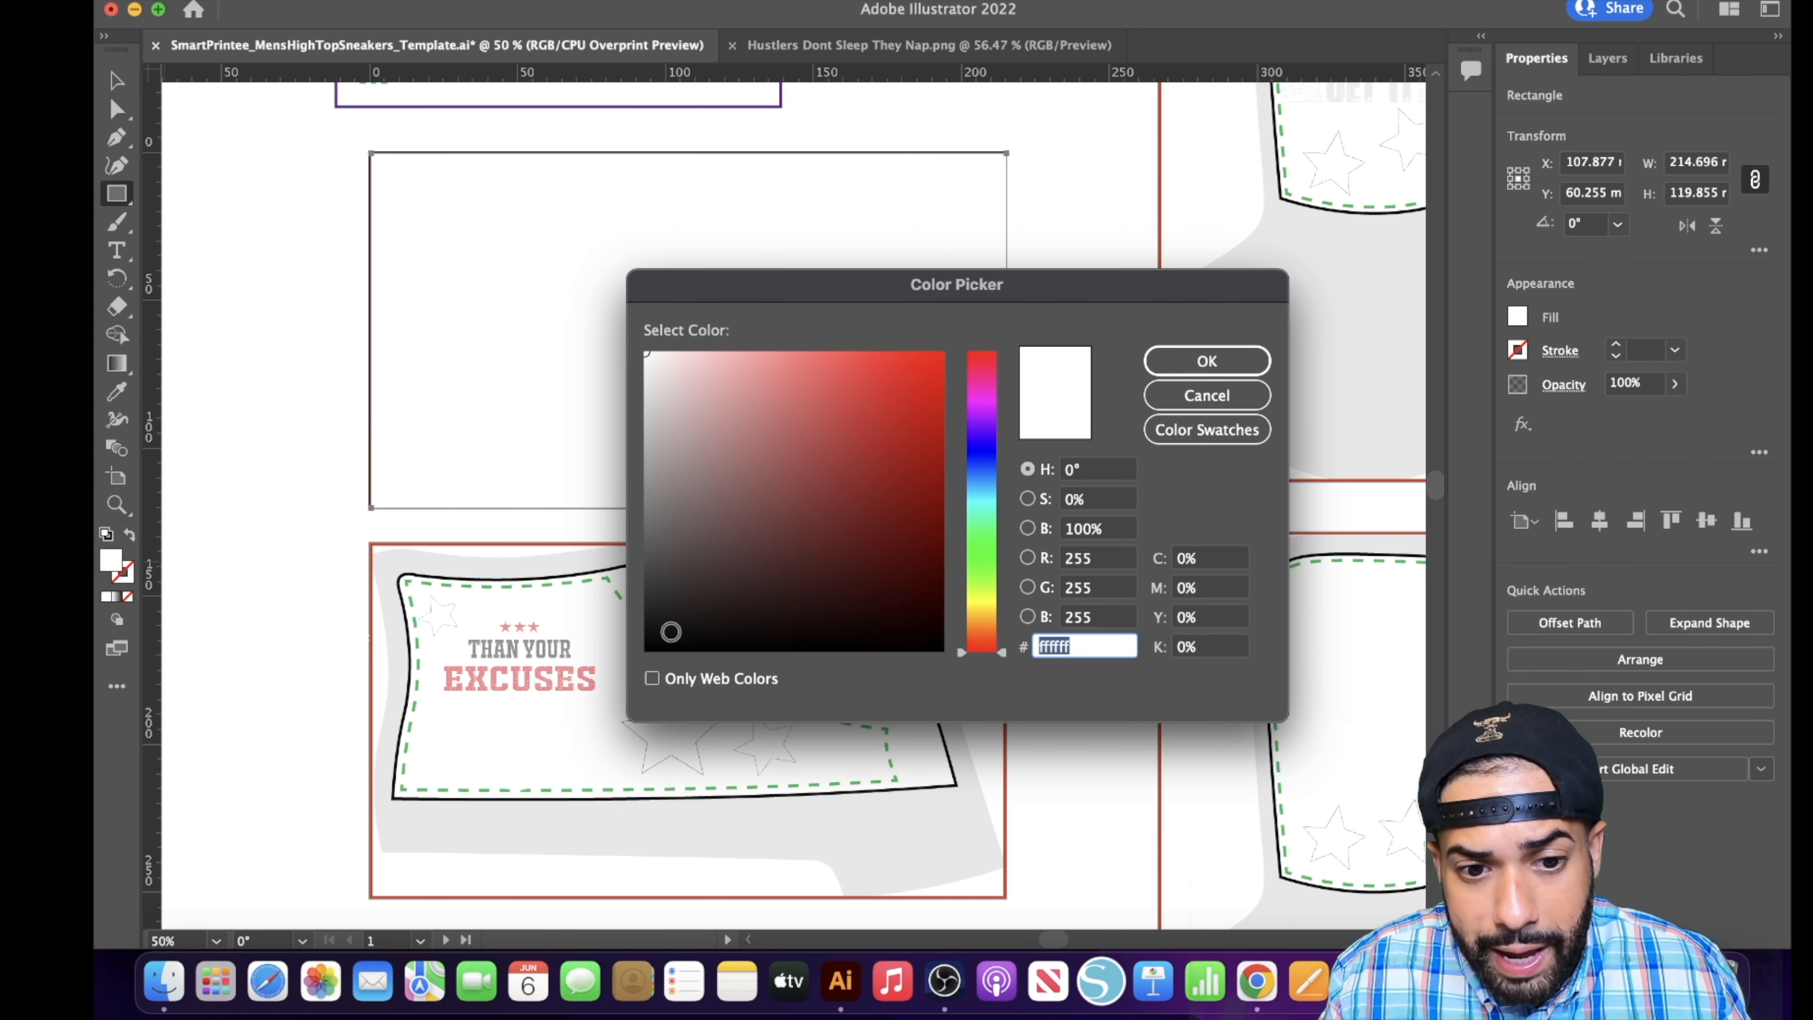
text(000000)
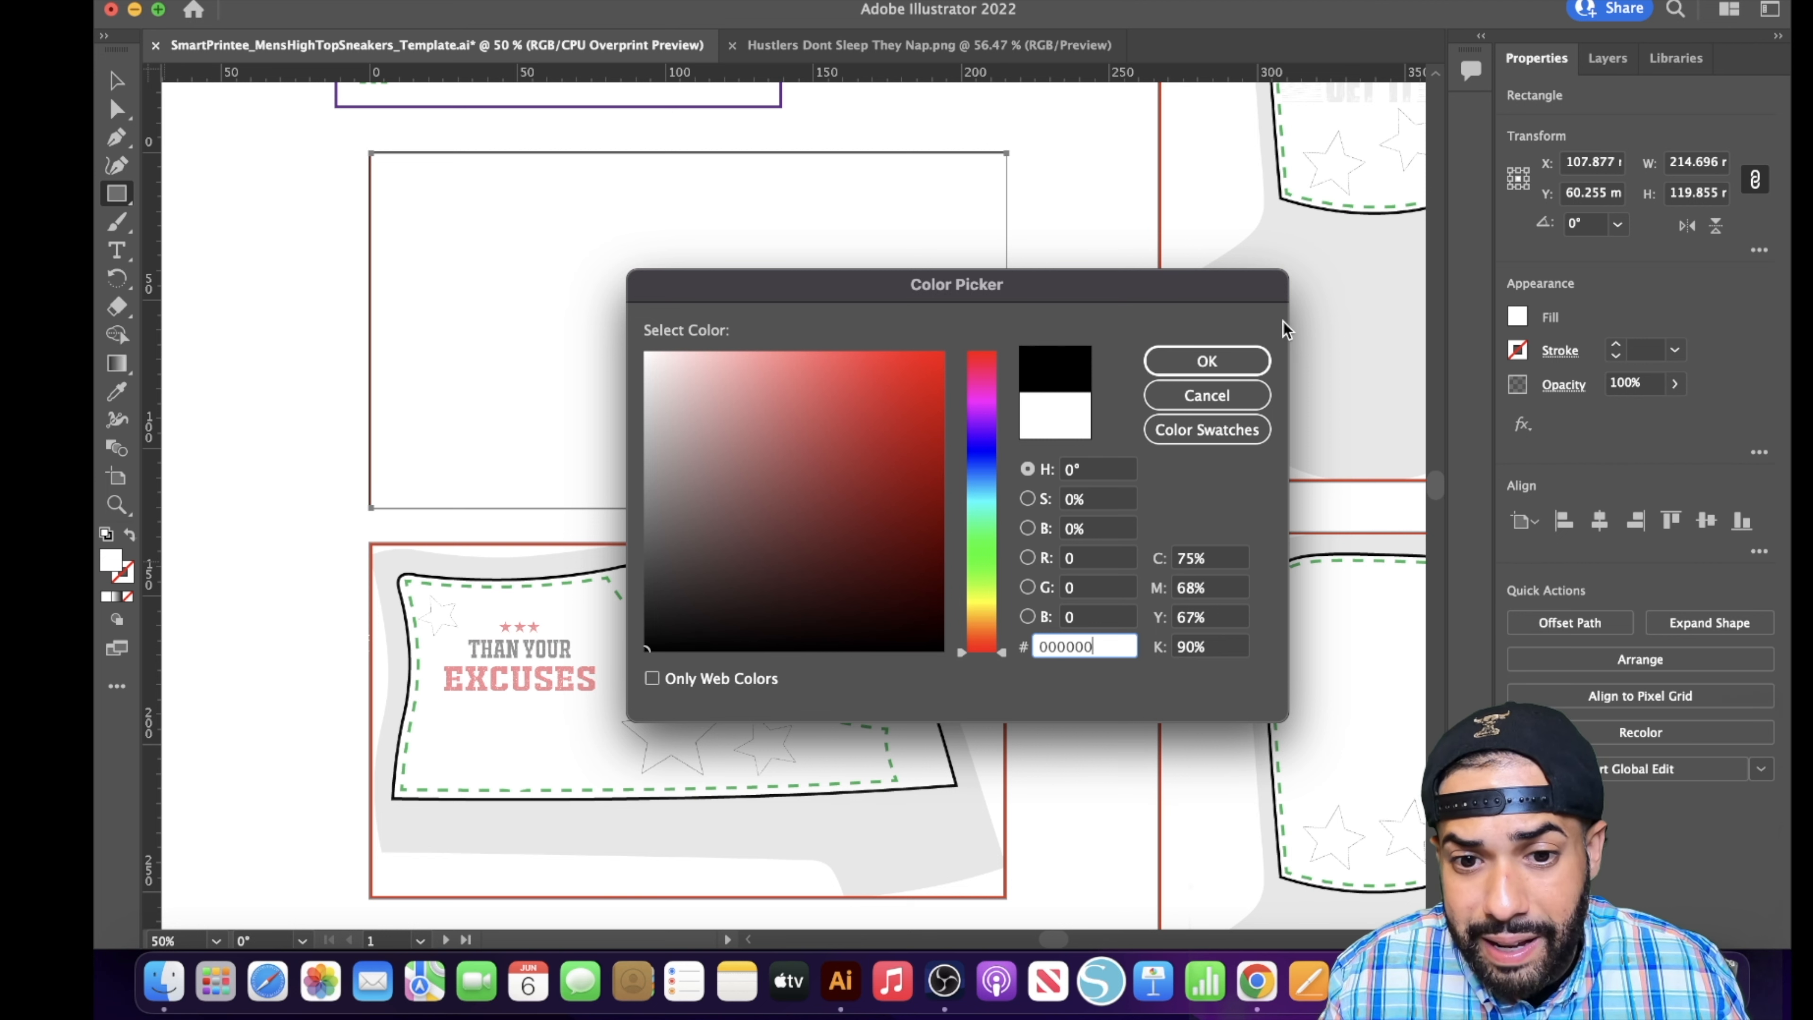
click(1191, 366)
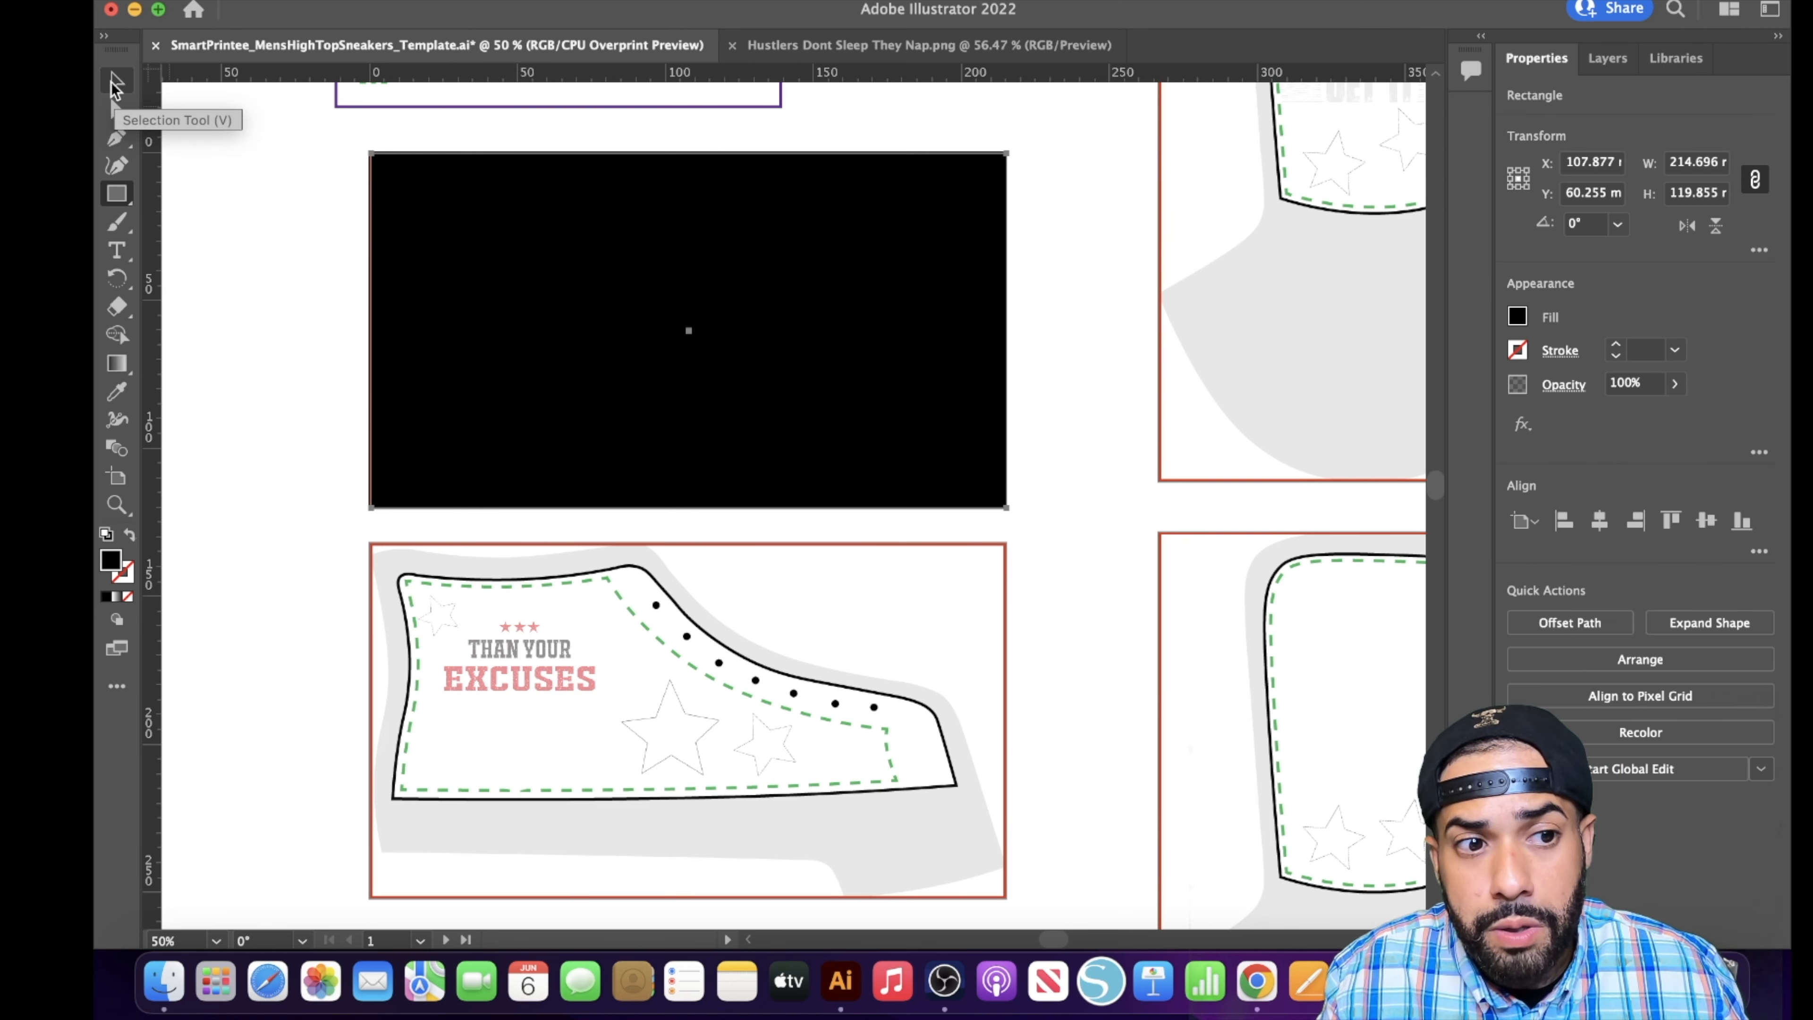
- Send the black rectangle on the Left Shoe Inside panel to the back, behind the slogan and stars
click(115, 86)
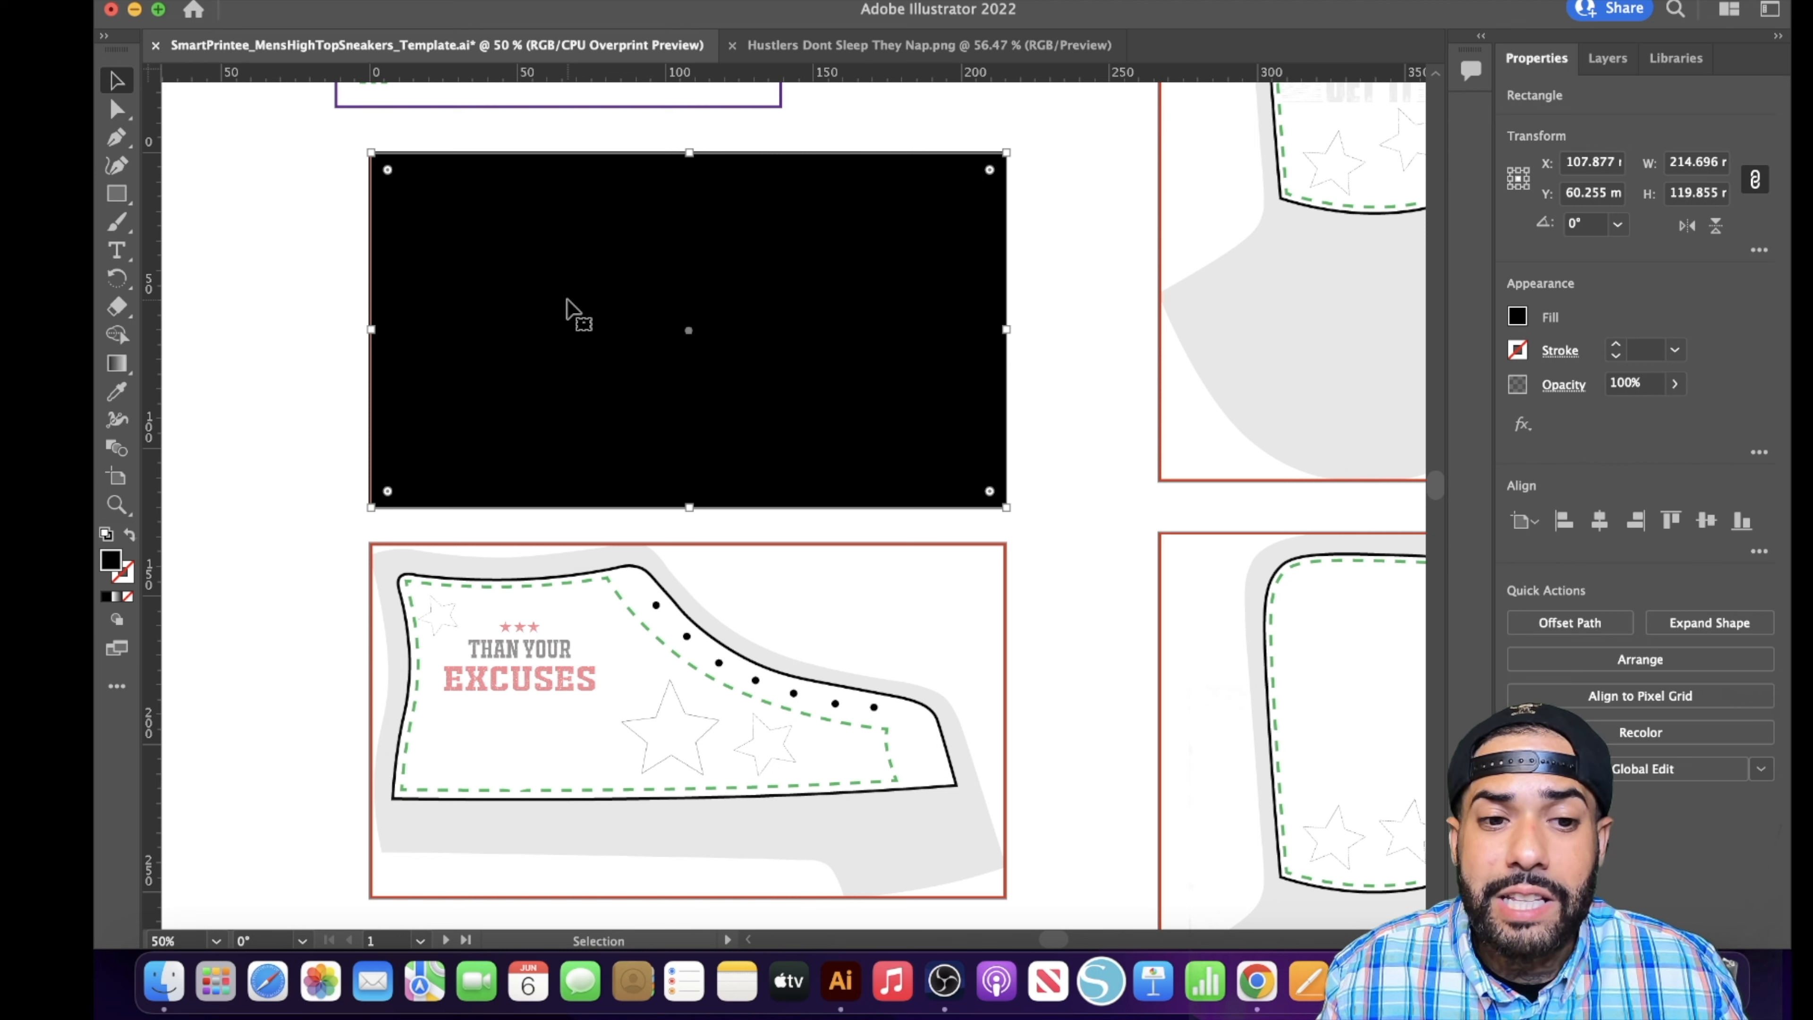
right_click(568, 300)
mouse_move(757, 770)
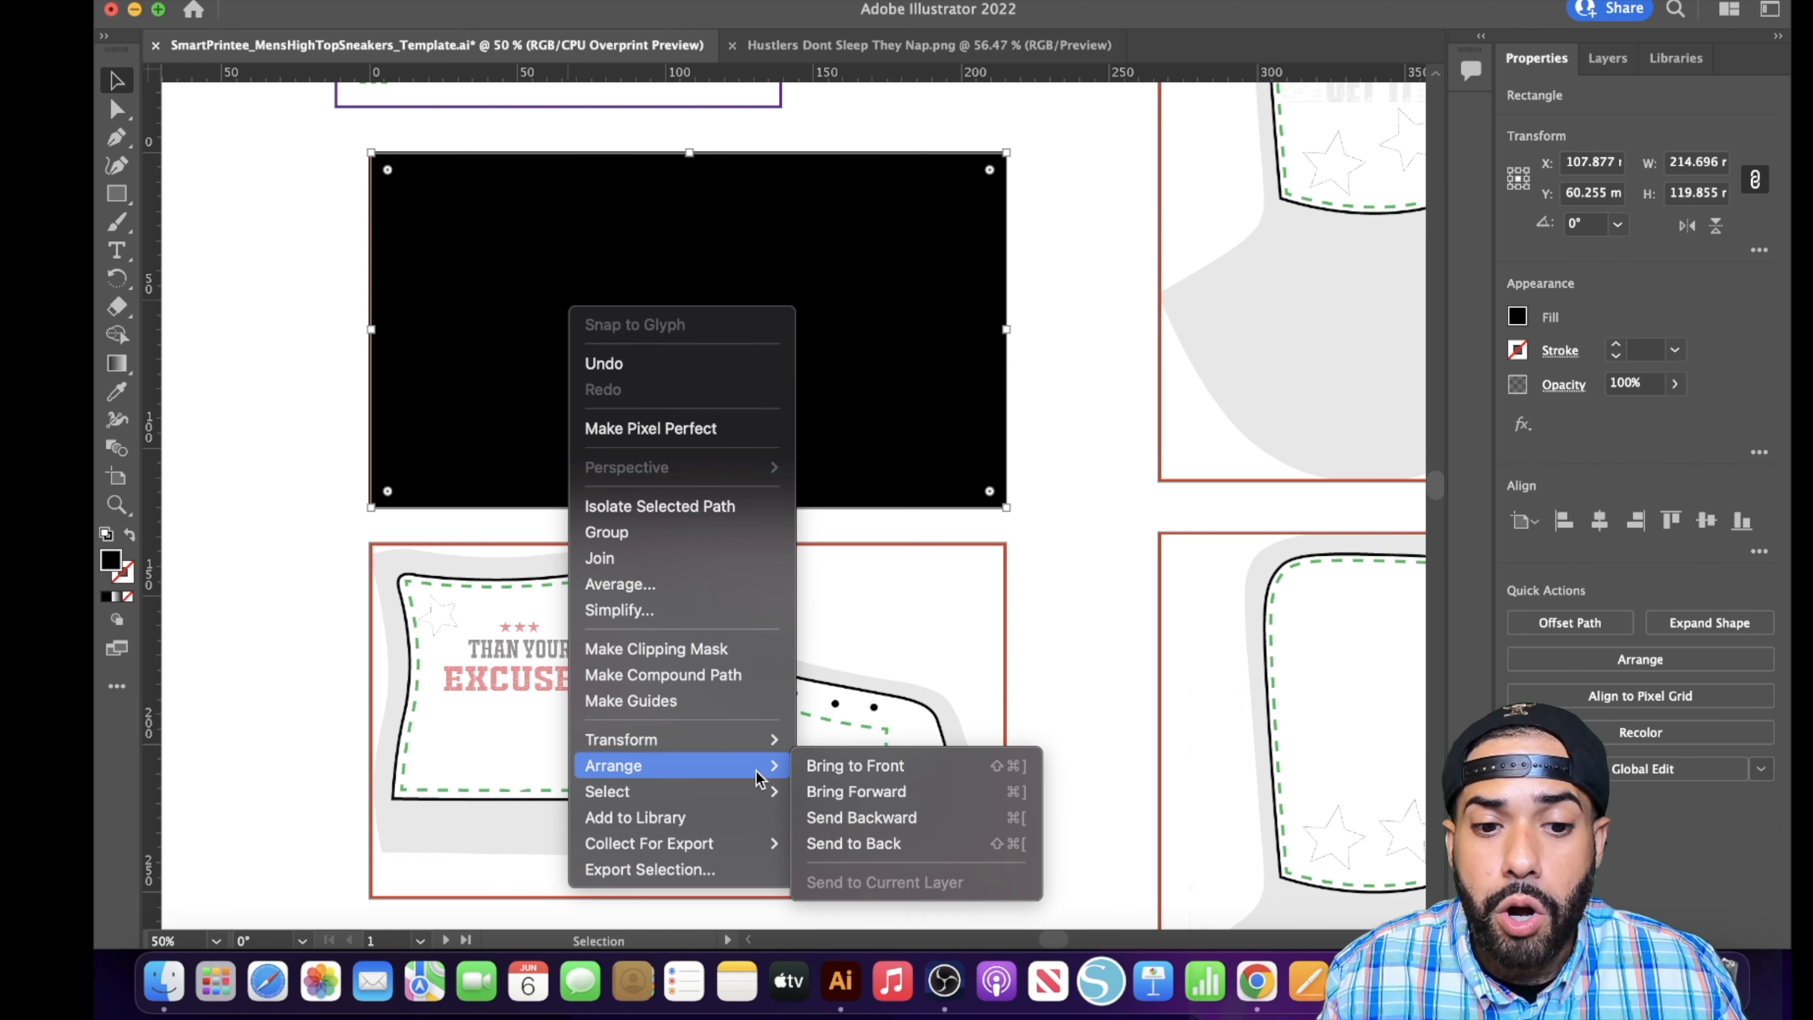
click(892, 844)
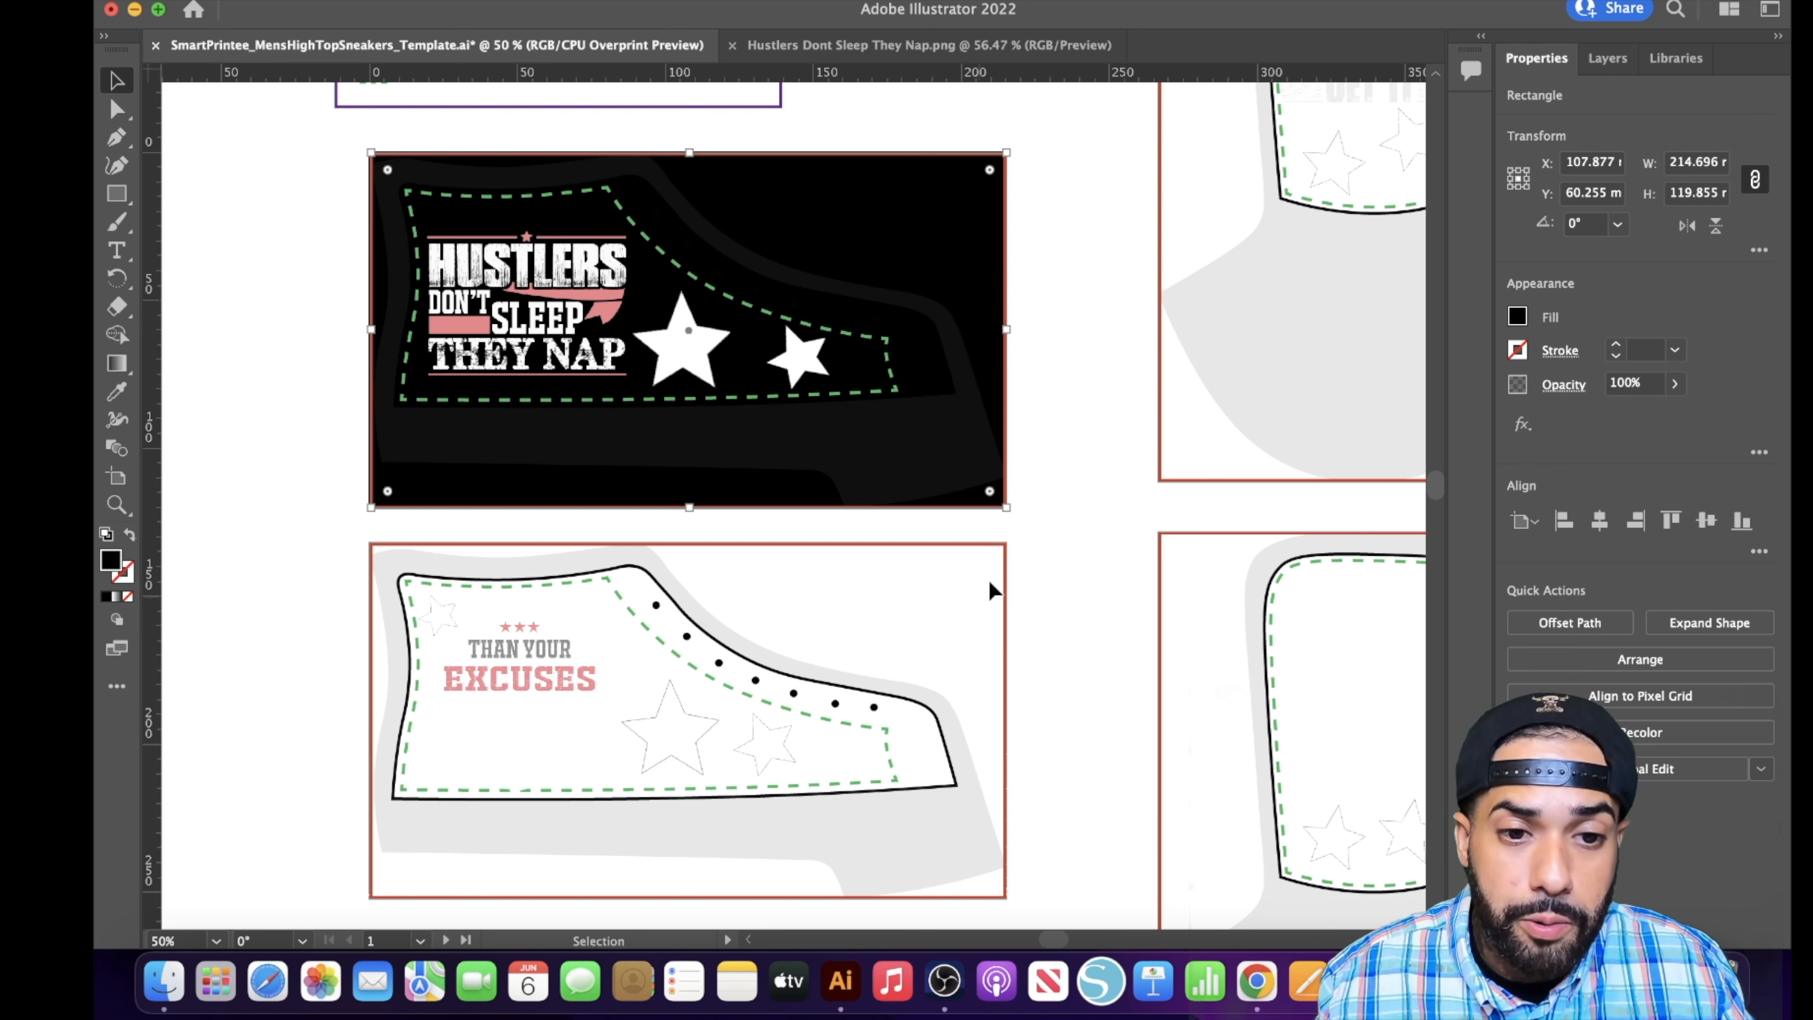
- Draw a black rectangle over the Right Shoe Outside panel and stretch it to the full-size outline, about 215 × 120 mm
click(116, 193)
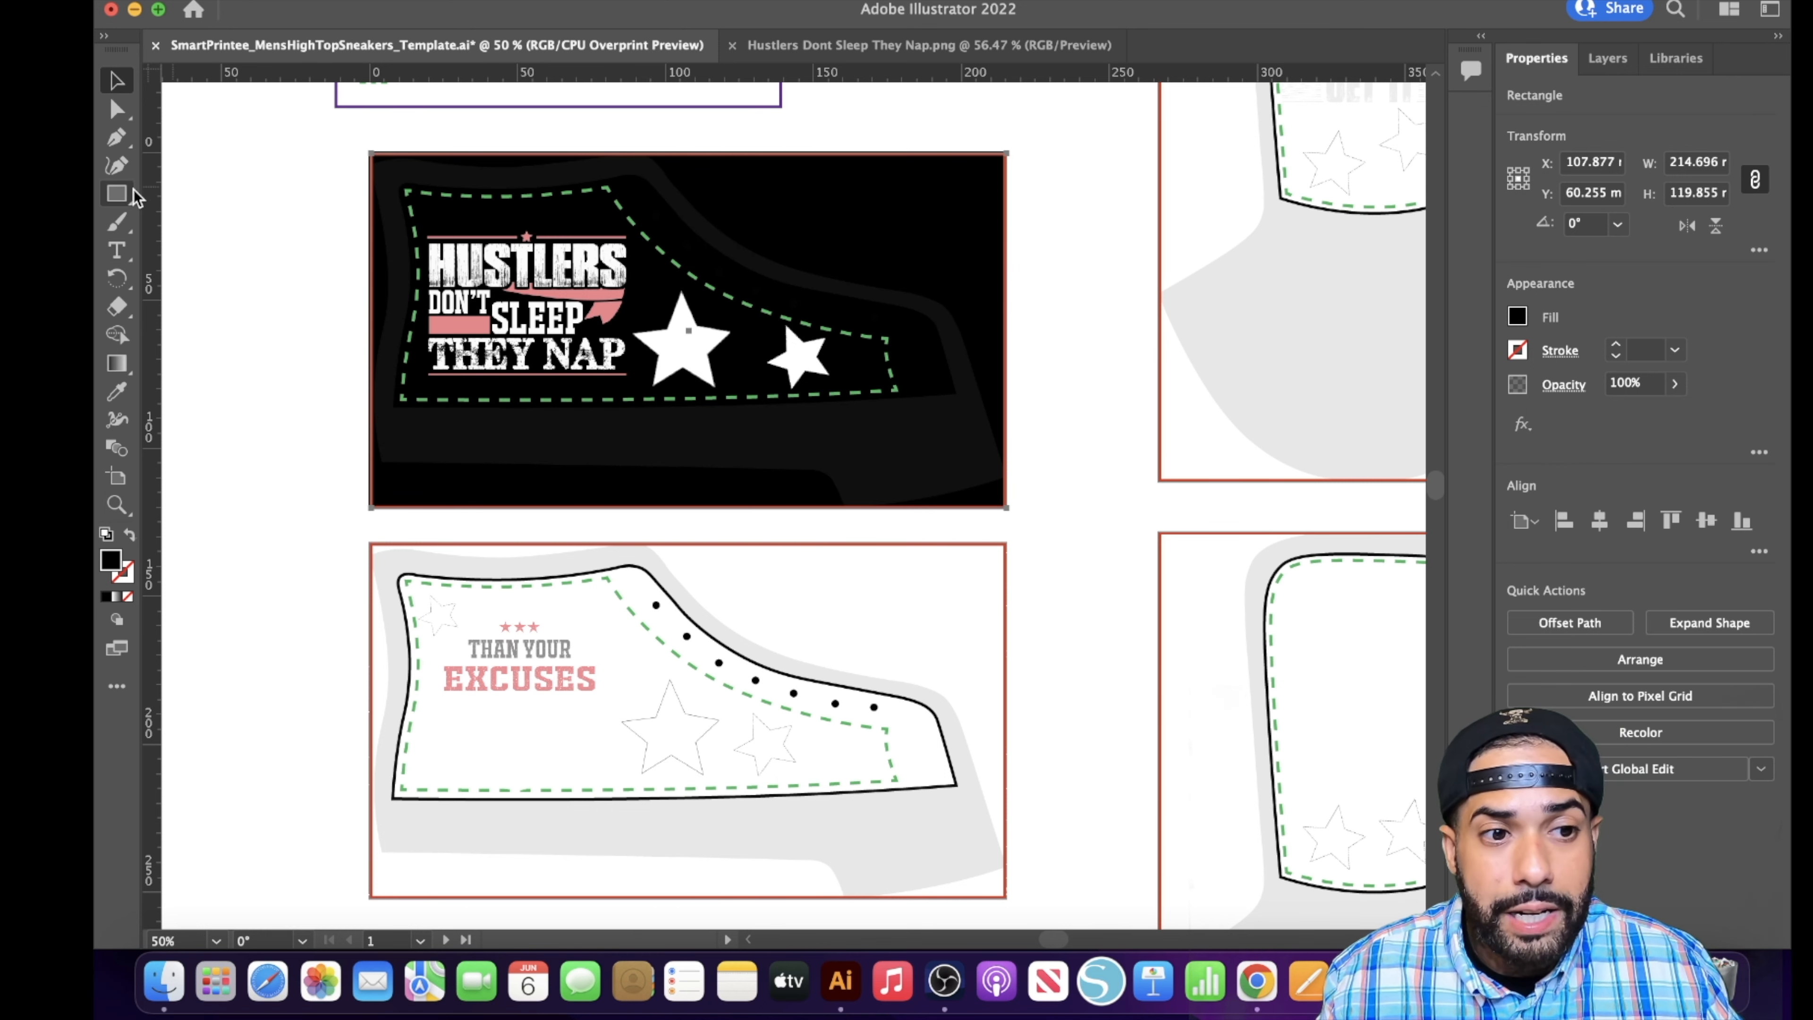
scroll(423, 437, down, 3)
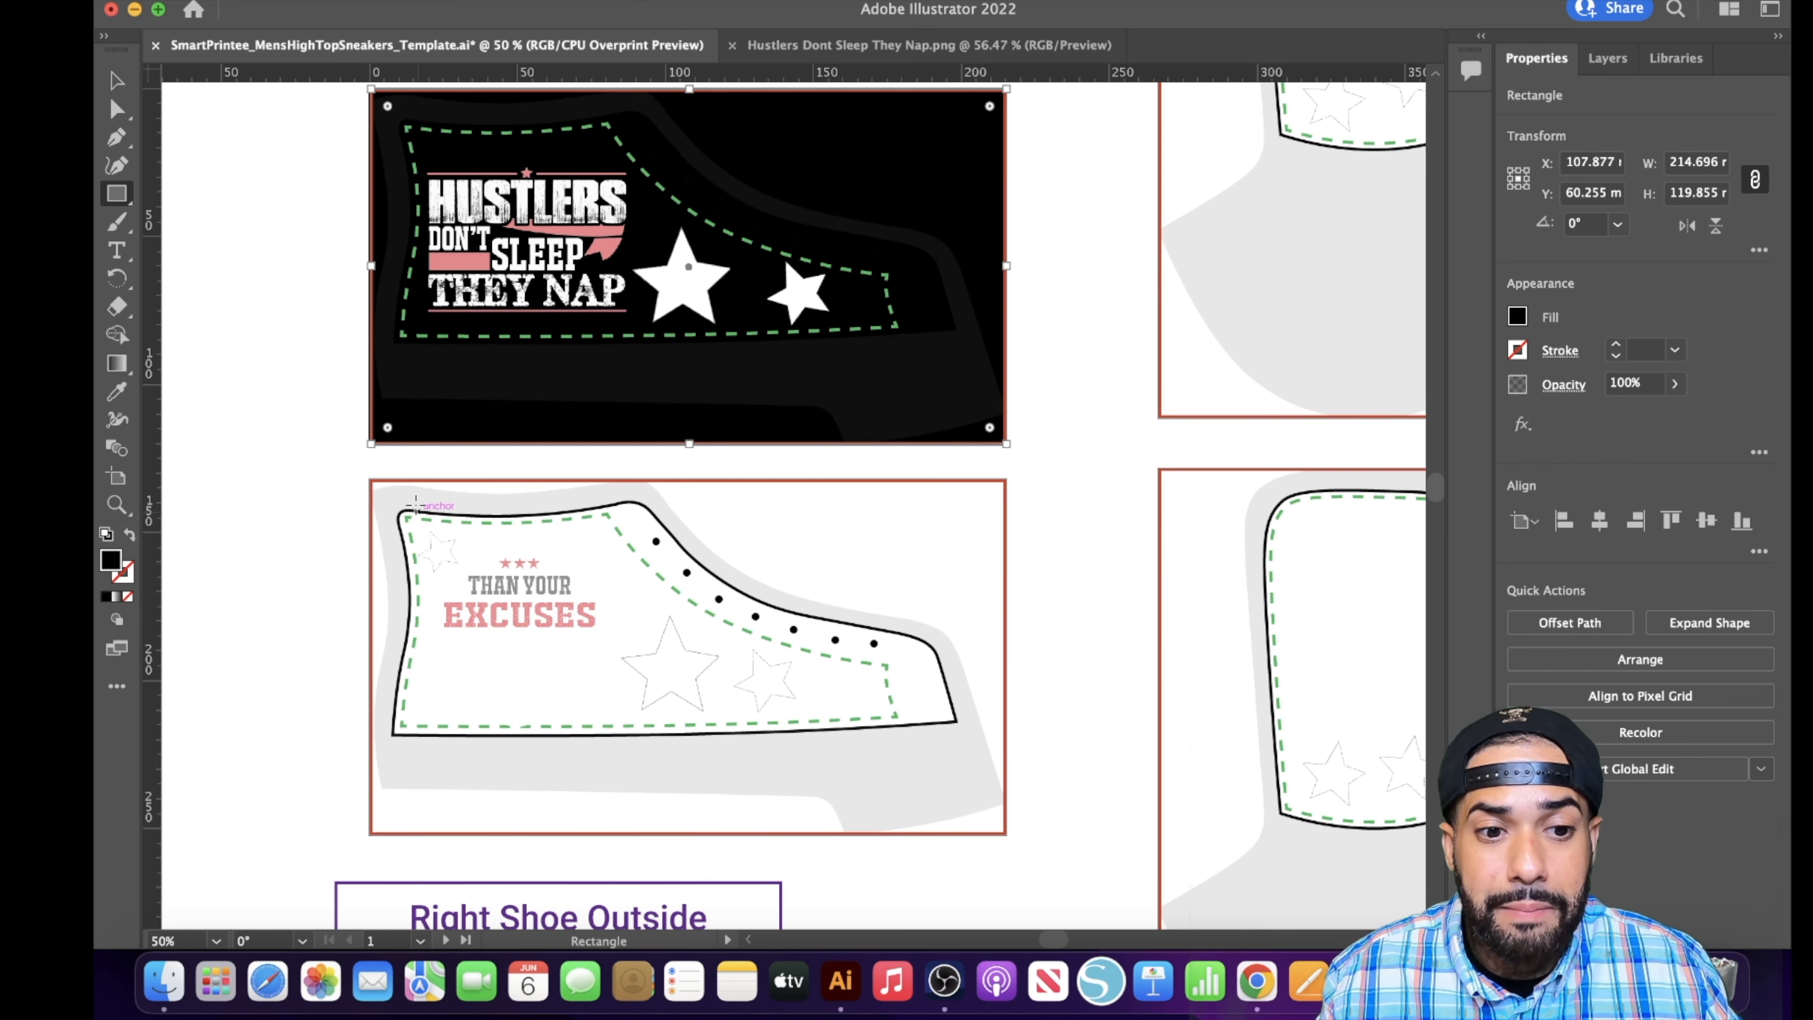
scroll(528, 634, down, 2)
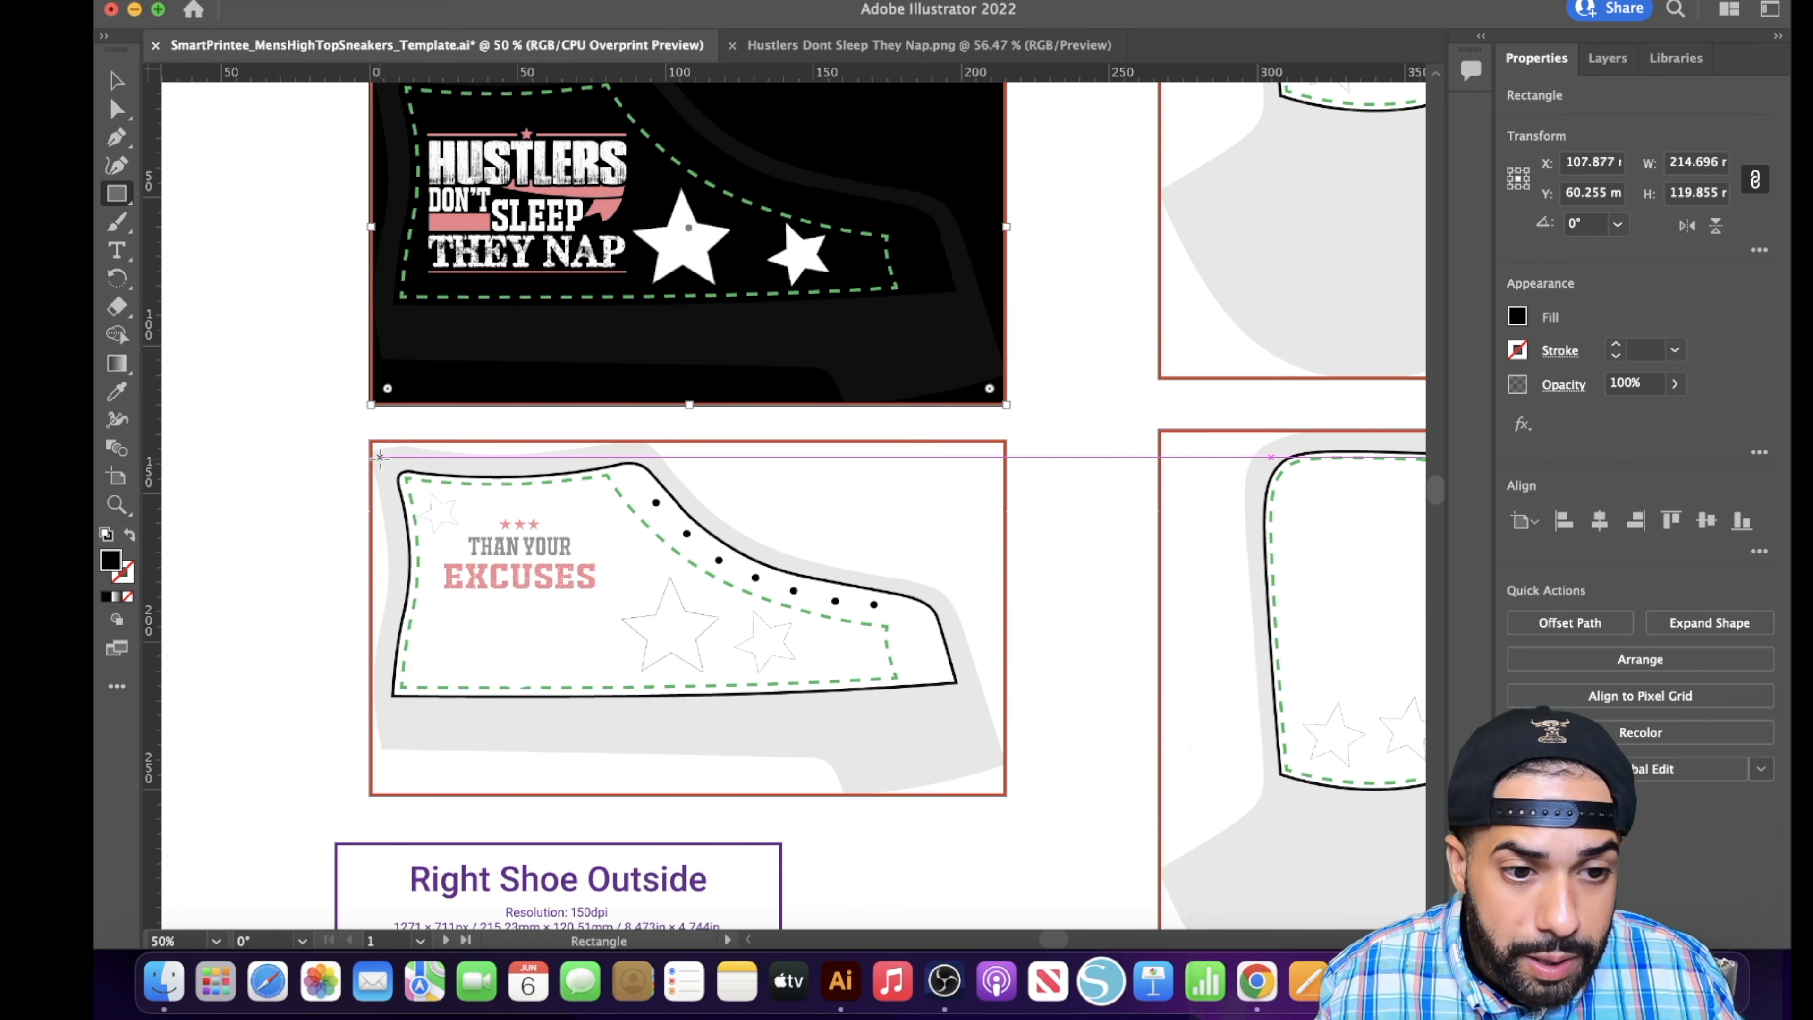
drag(380, 456, 1005, 795)
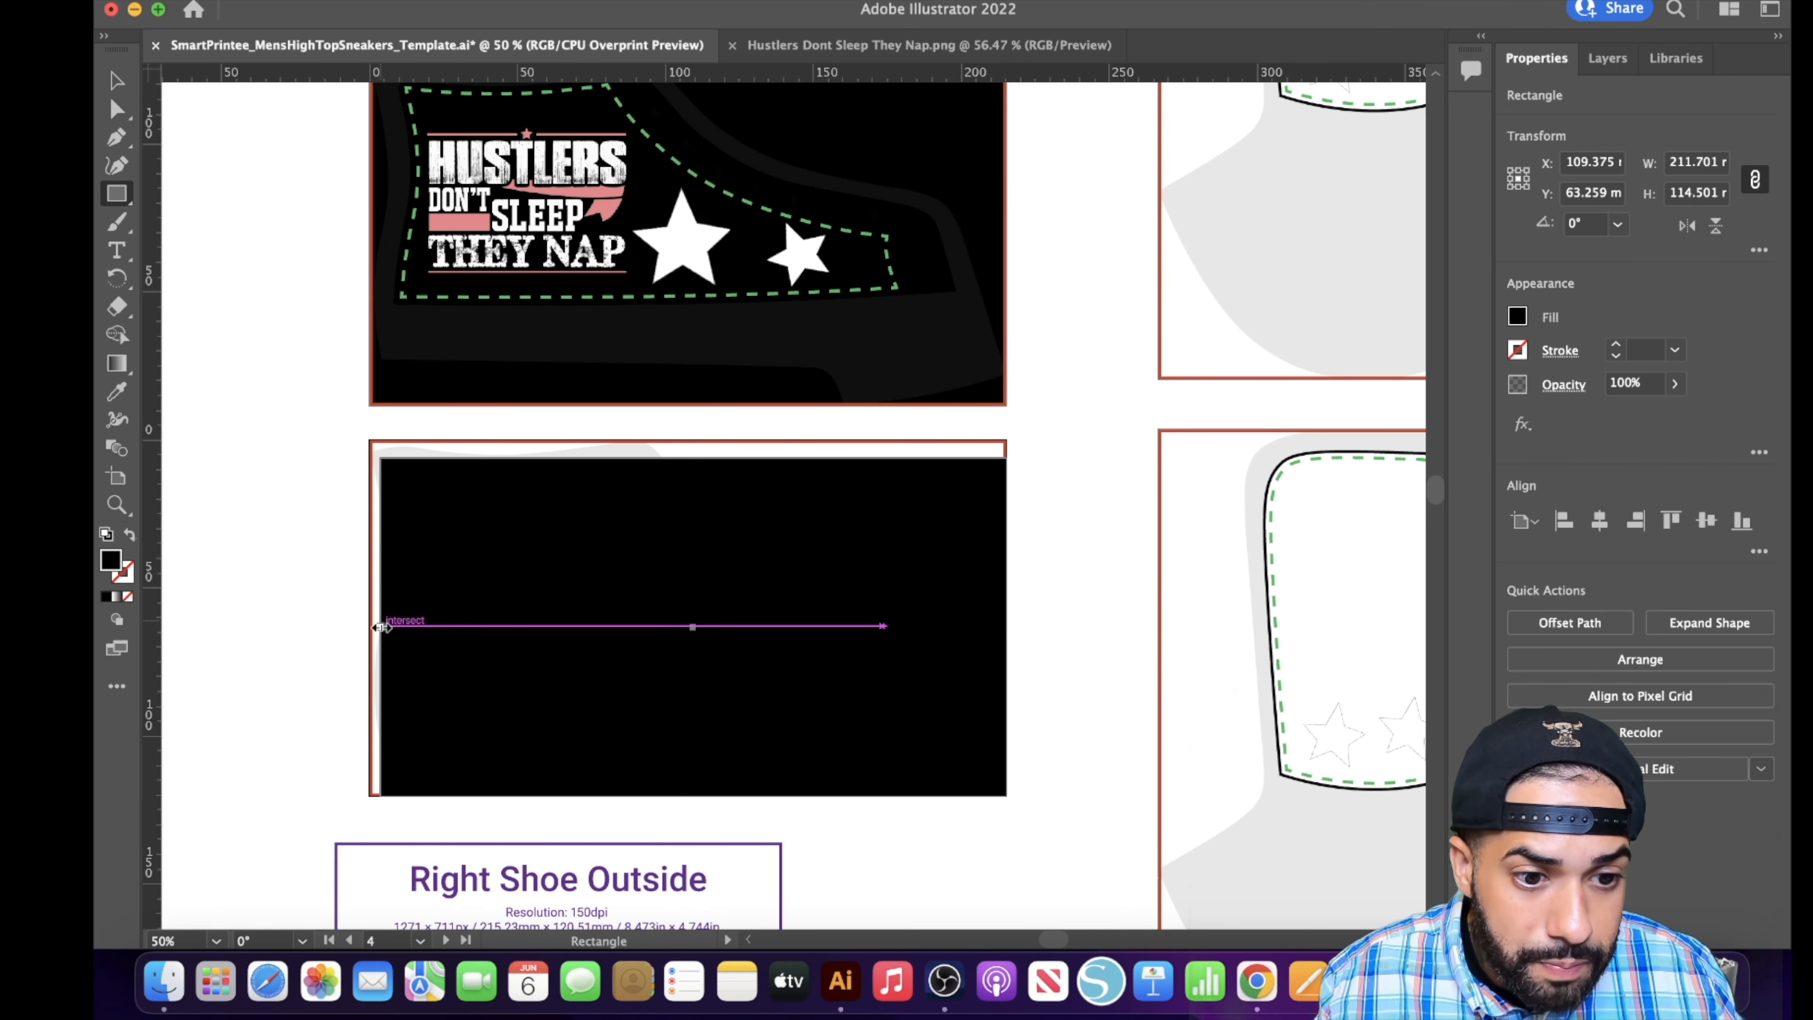
mouse_move(382, 627)
mouse_down()
mouse_move(346, 630)
mouse_move(370, 628)
mouse_up()
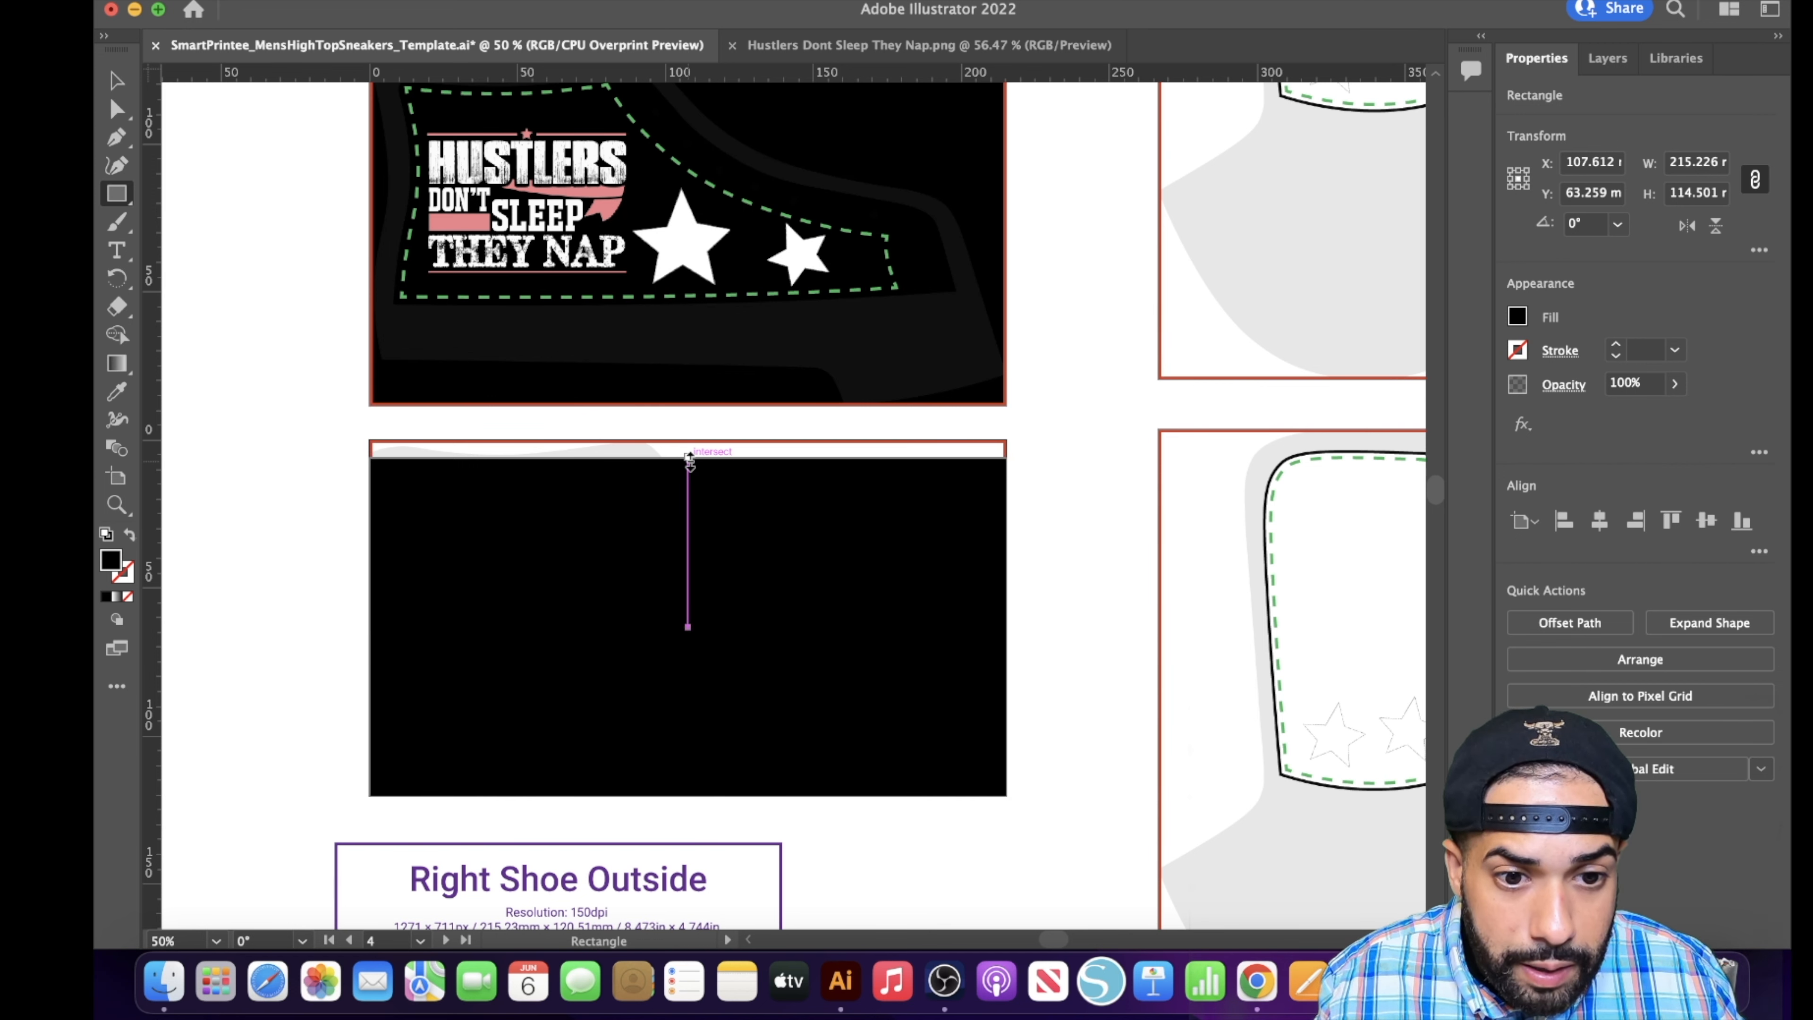
drag(690, 460, 694, 441)
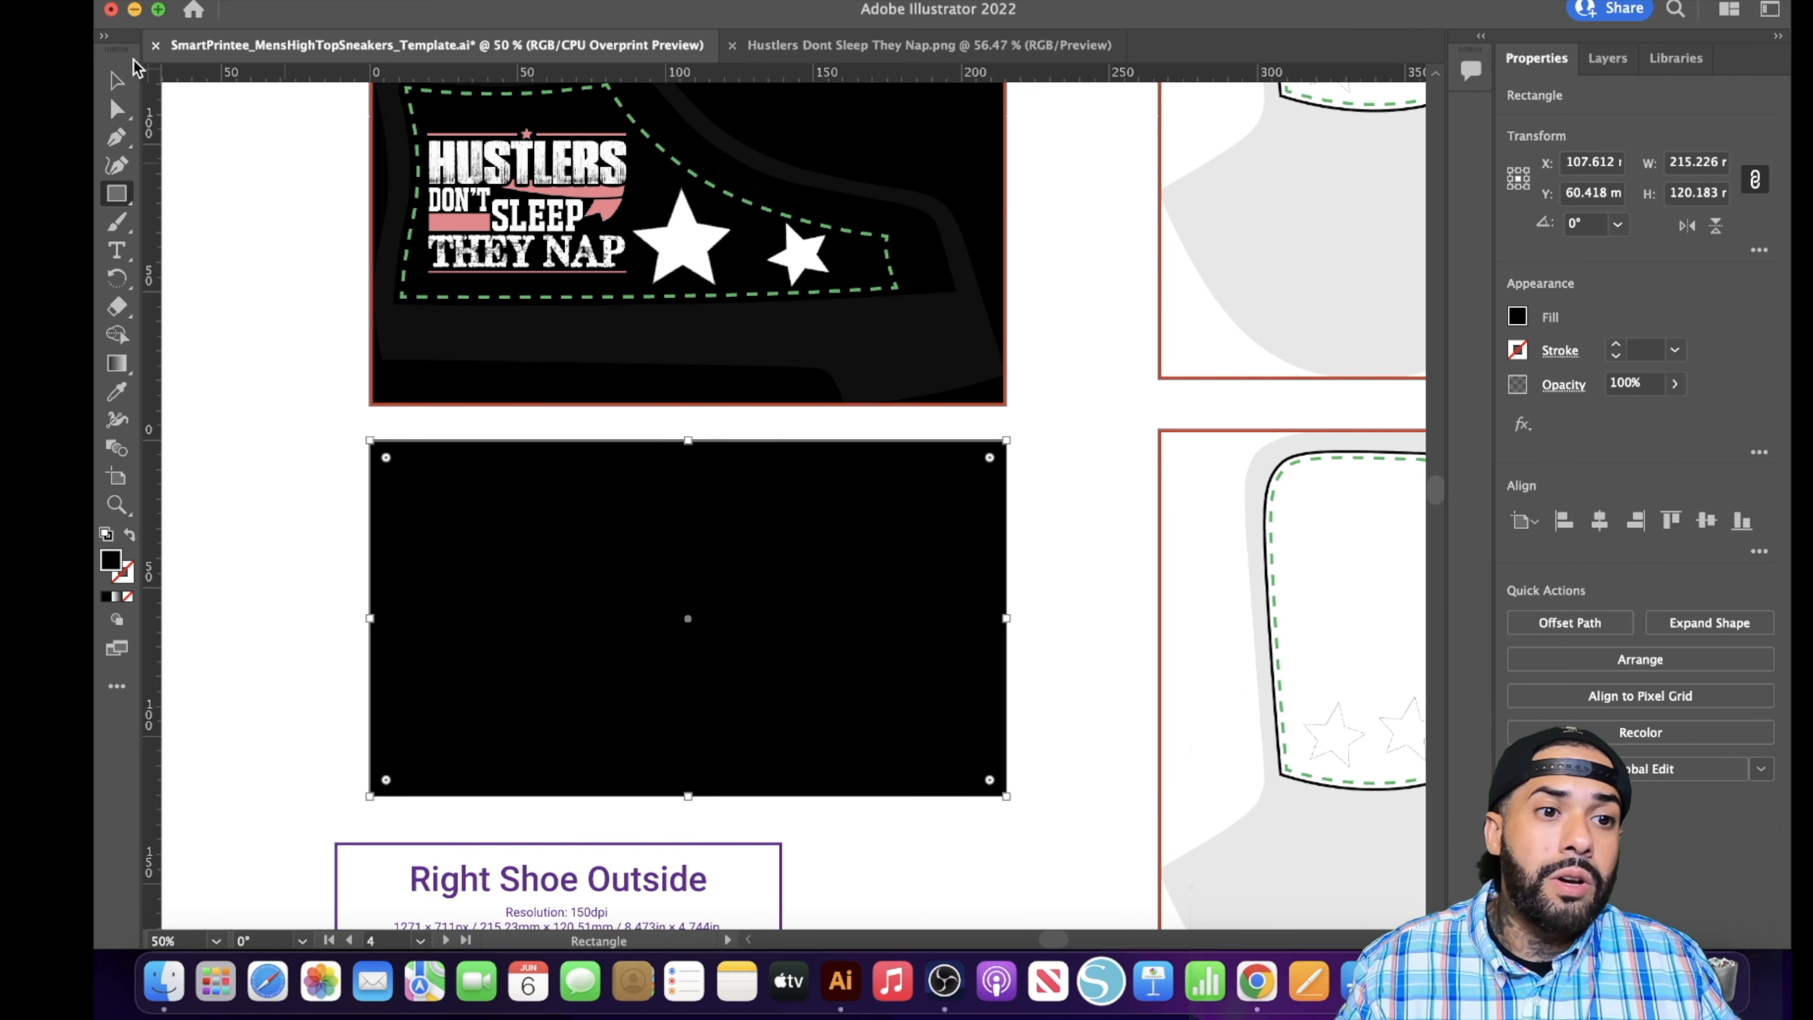
- Send the Right Shoe Outside panel's black rectangle to the back, behind the Be Stronger Than Your Excuses artwork
key(v)
right_click(733, 543)
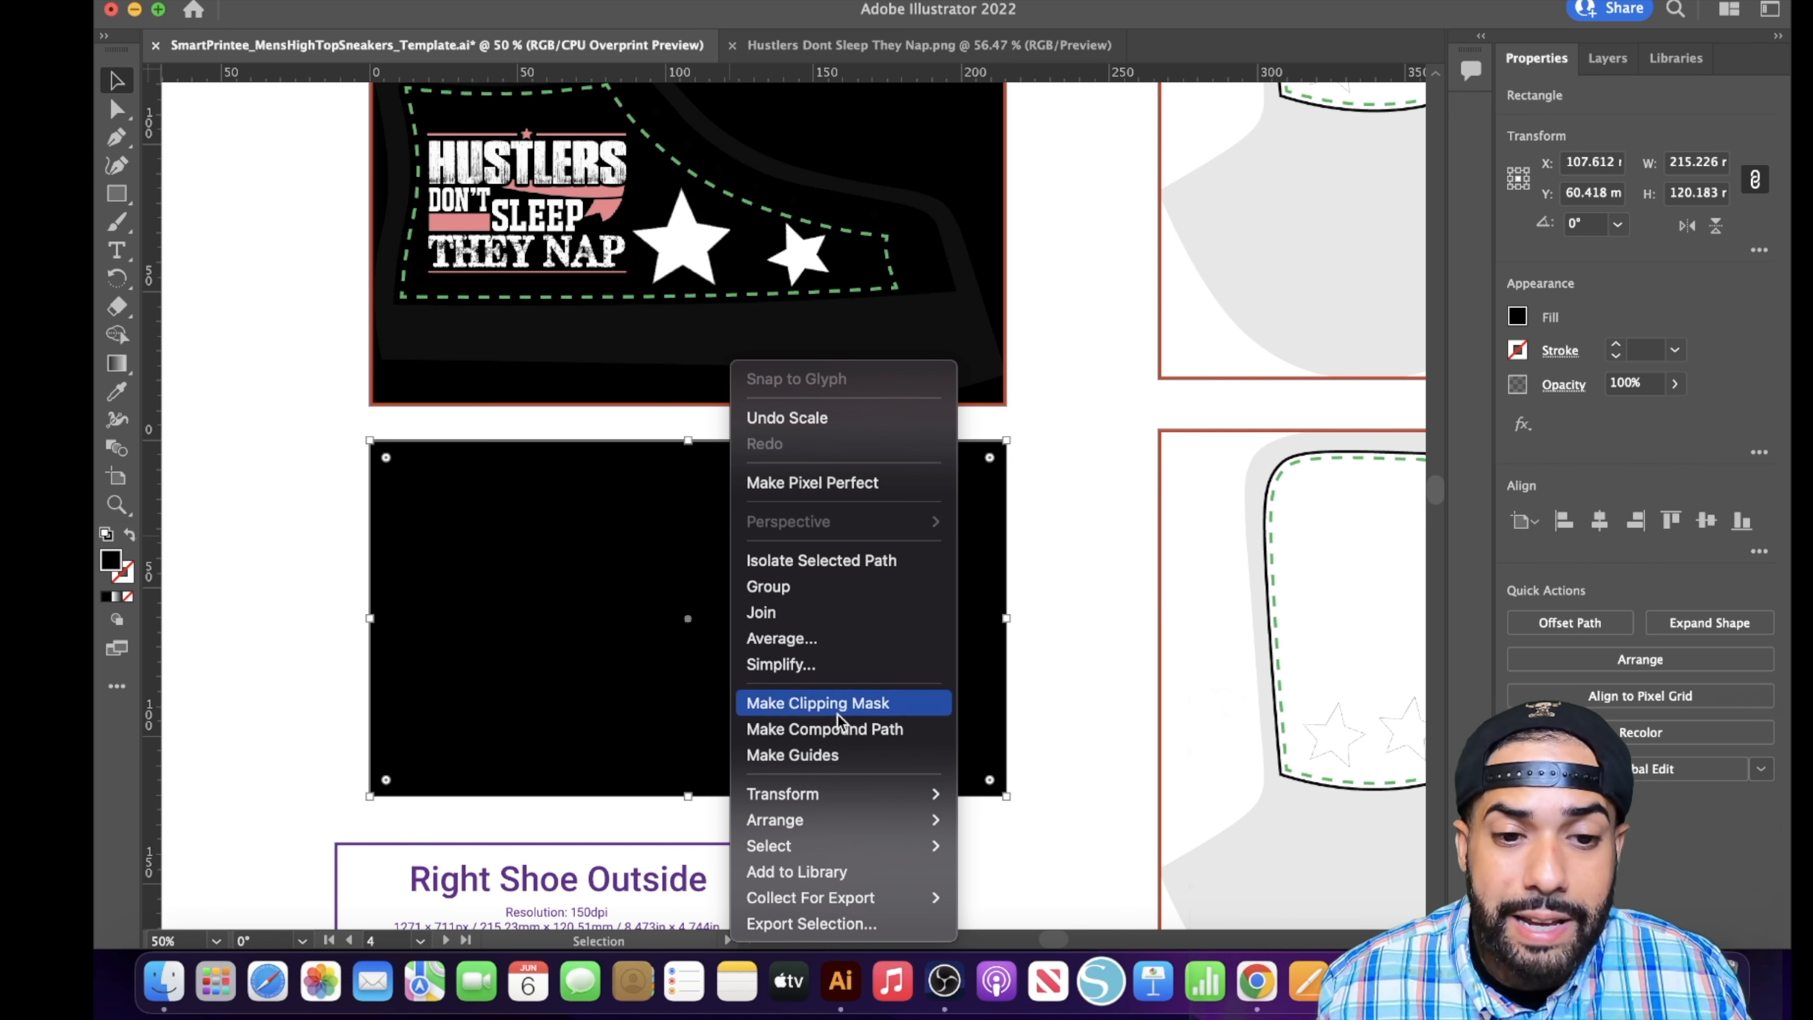
mouse_move(779, 821)
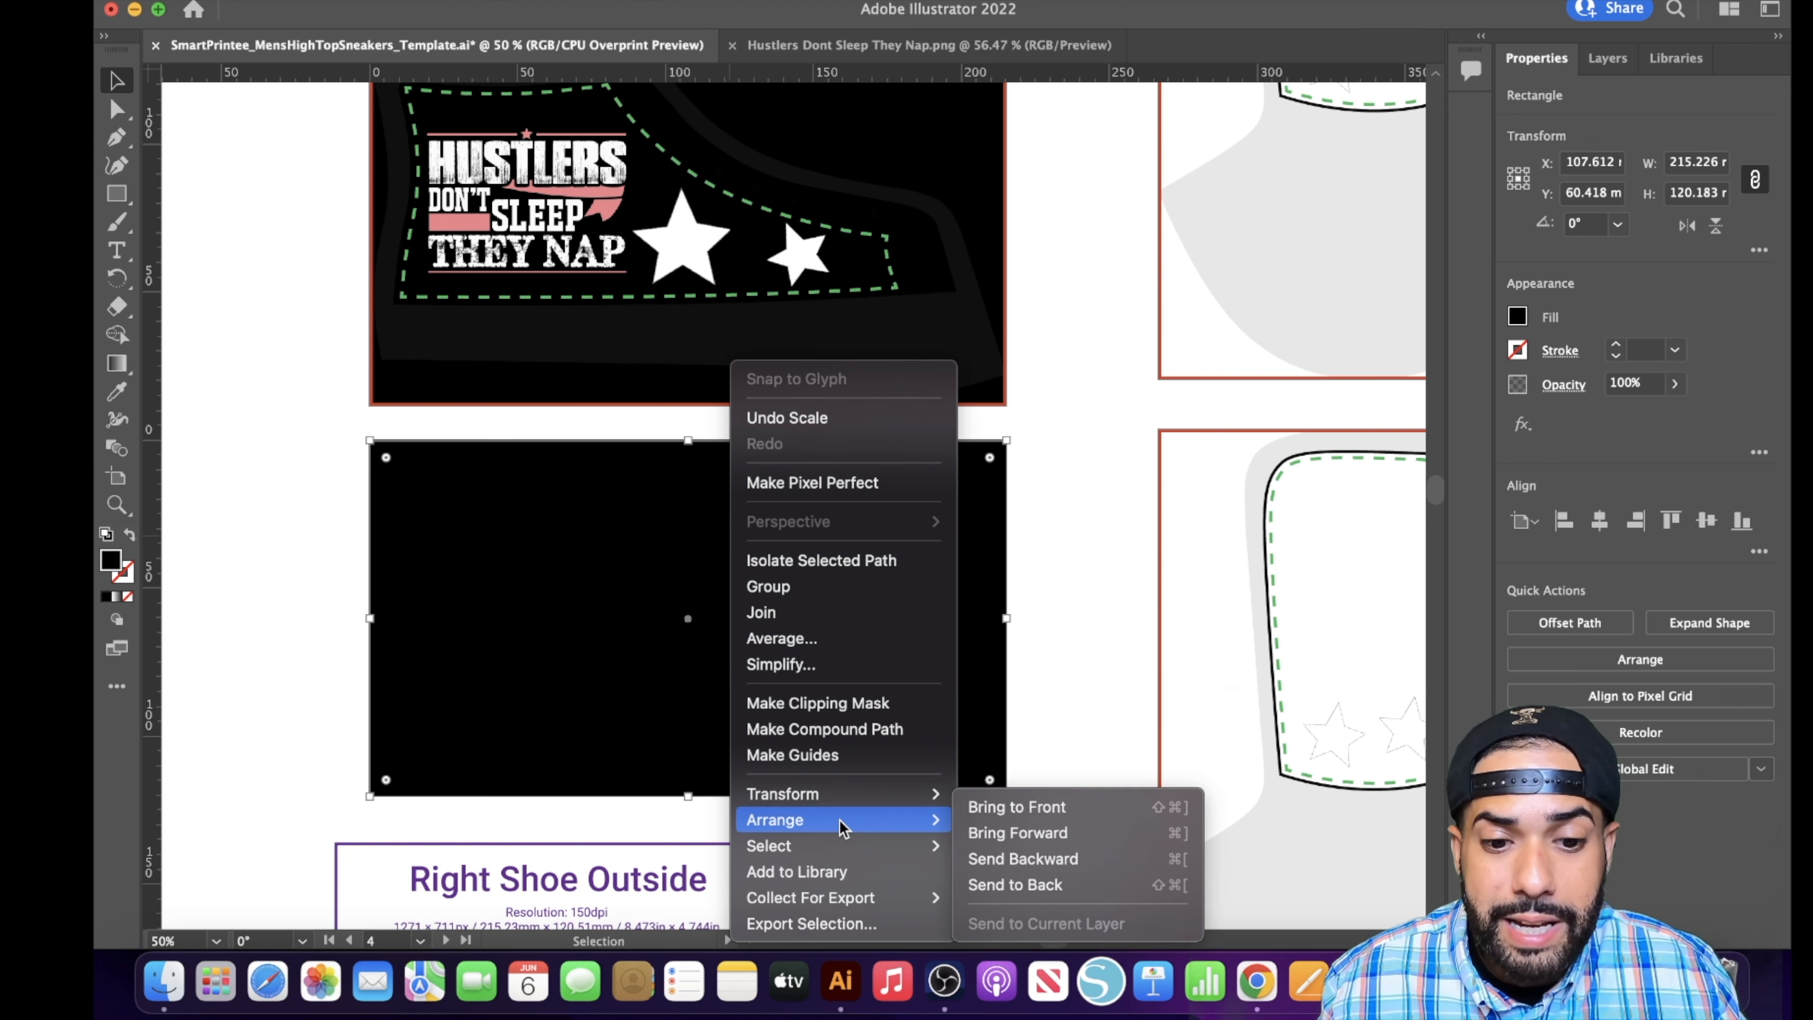
click(1021, 886)
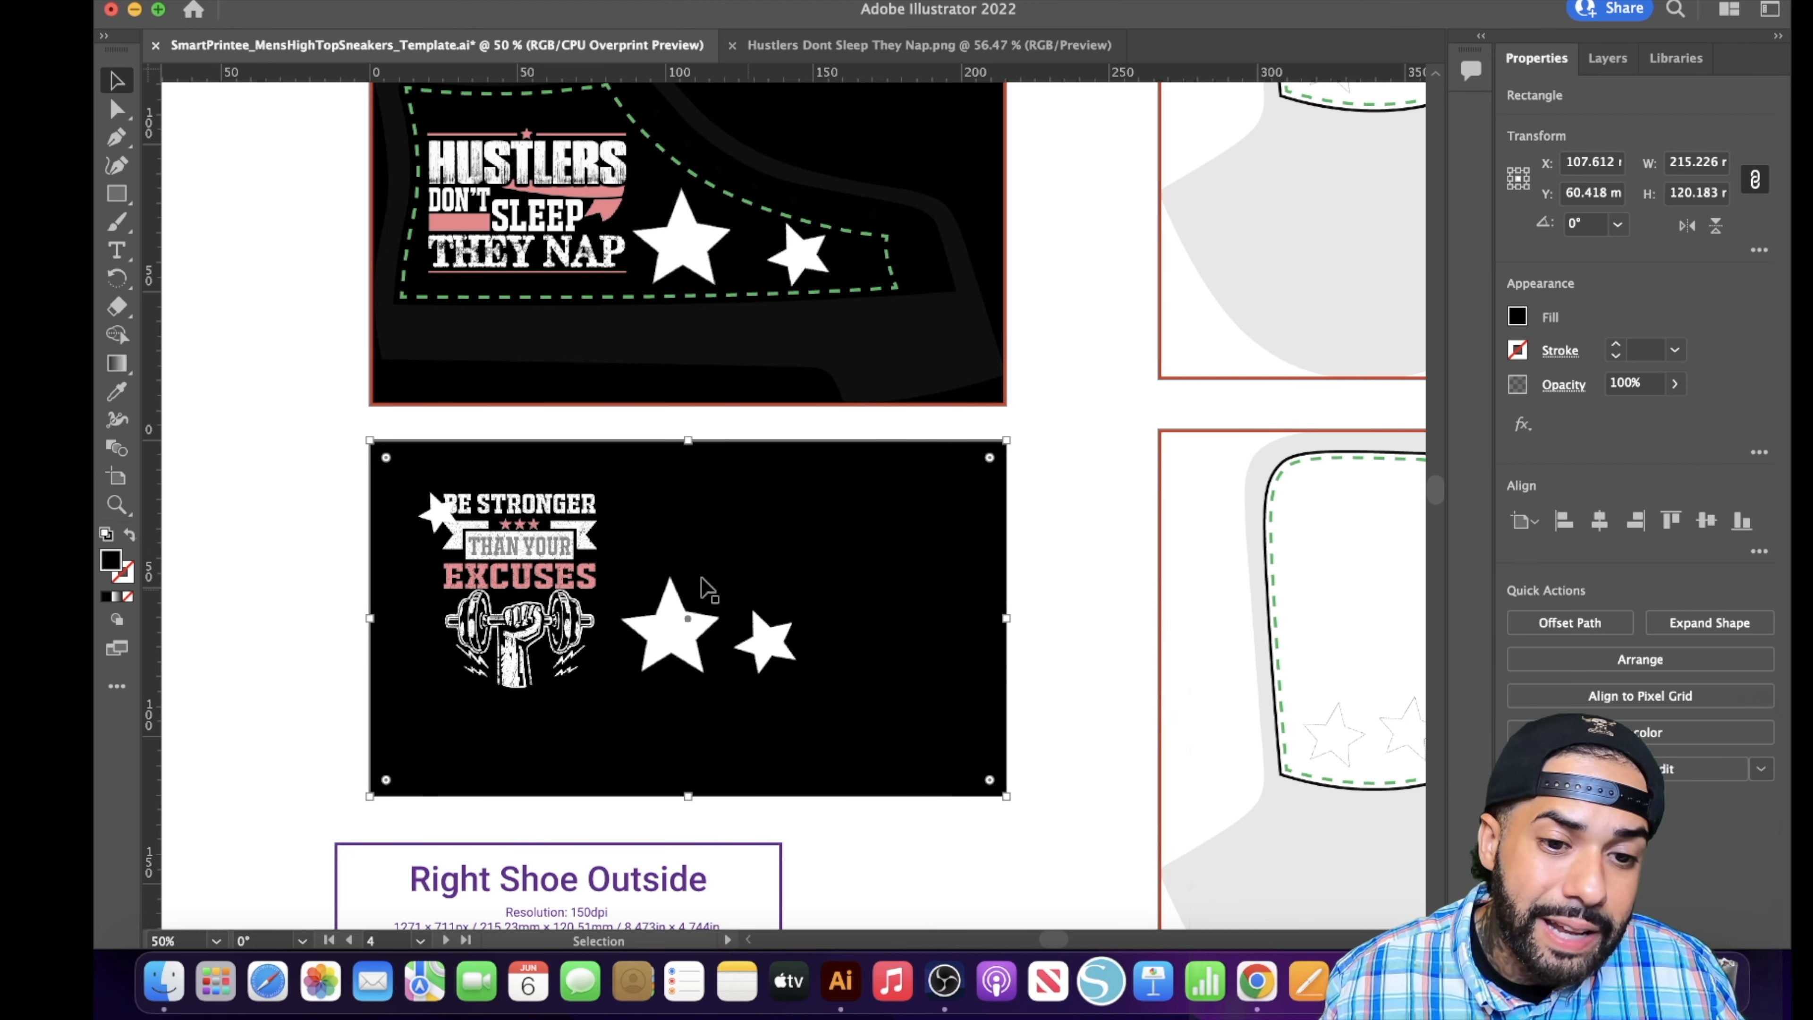
- Draw a black rectangle over the Left Shoe Tongue panel and fit it to the full-size outline, about 142 × 213 mm
scroll(1068, 928, right, 10)
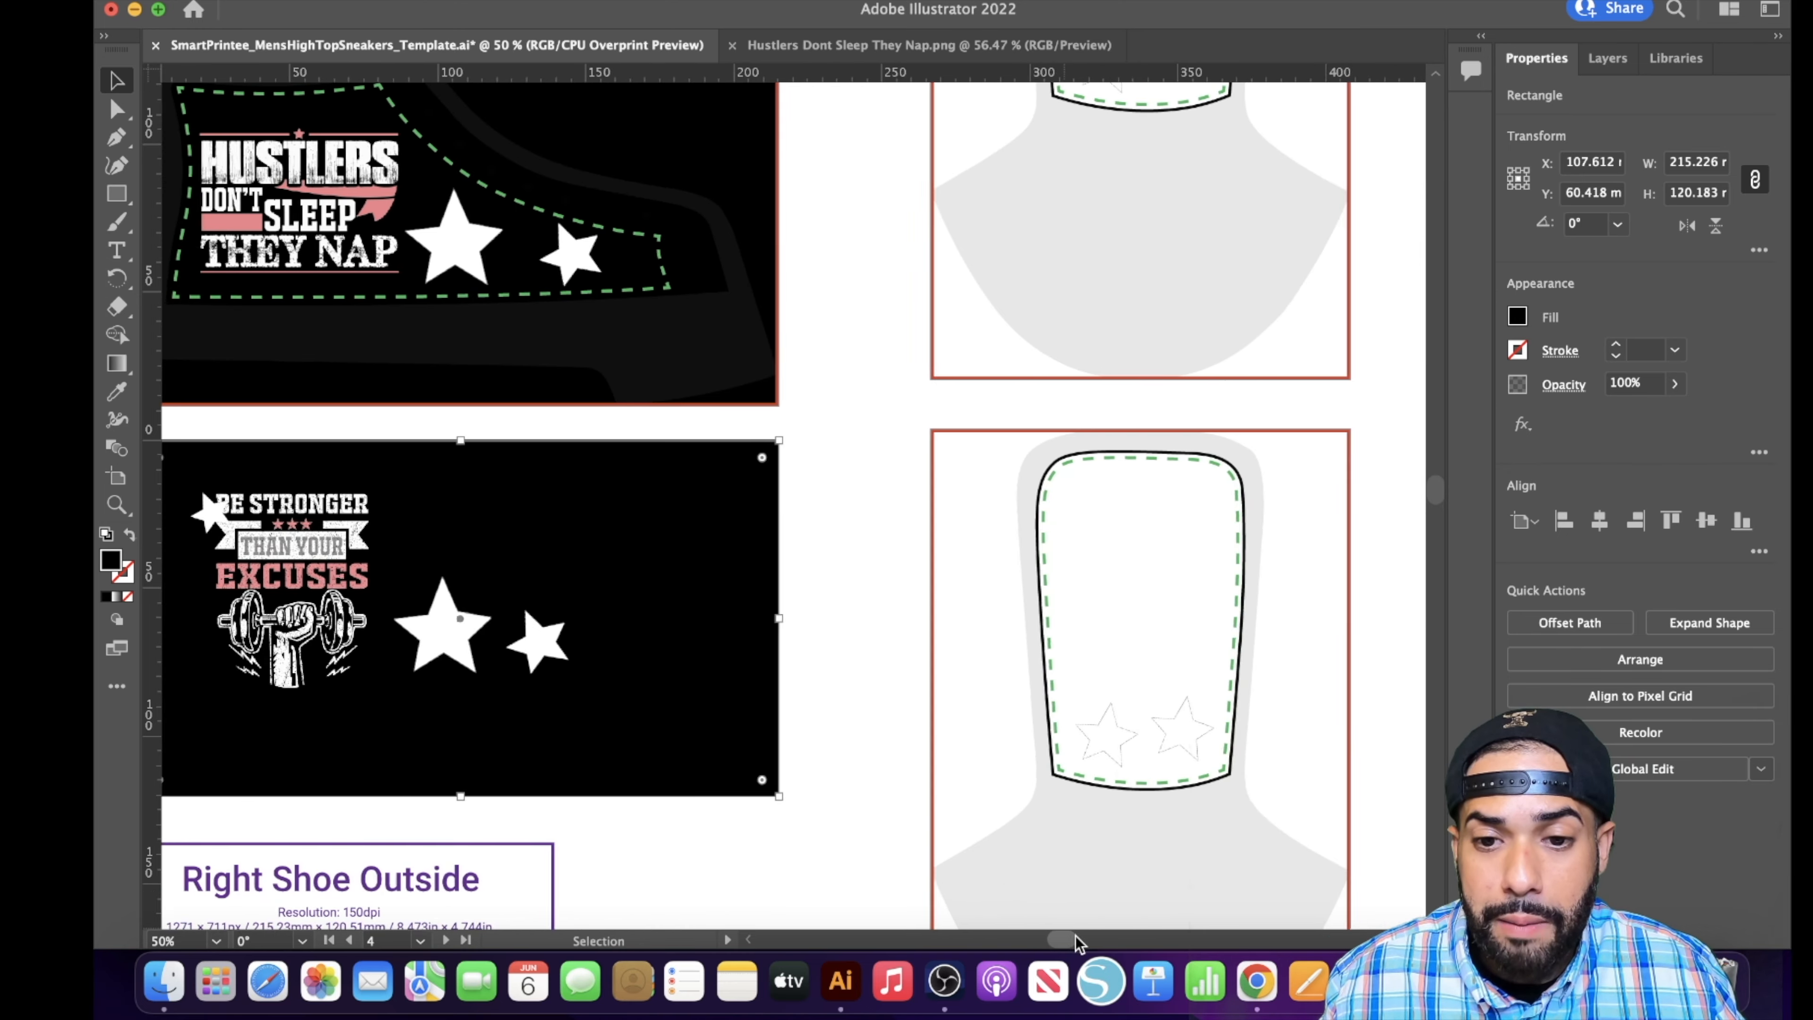
scroll(942, 761, up, 10)
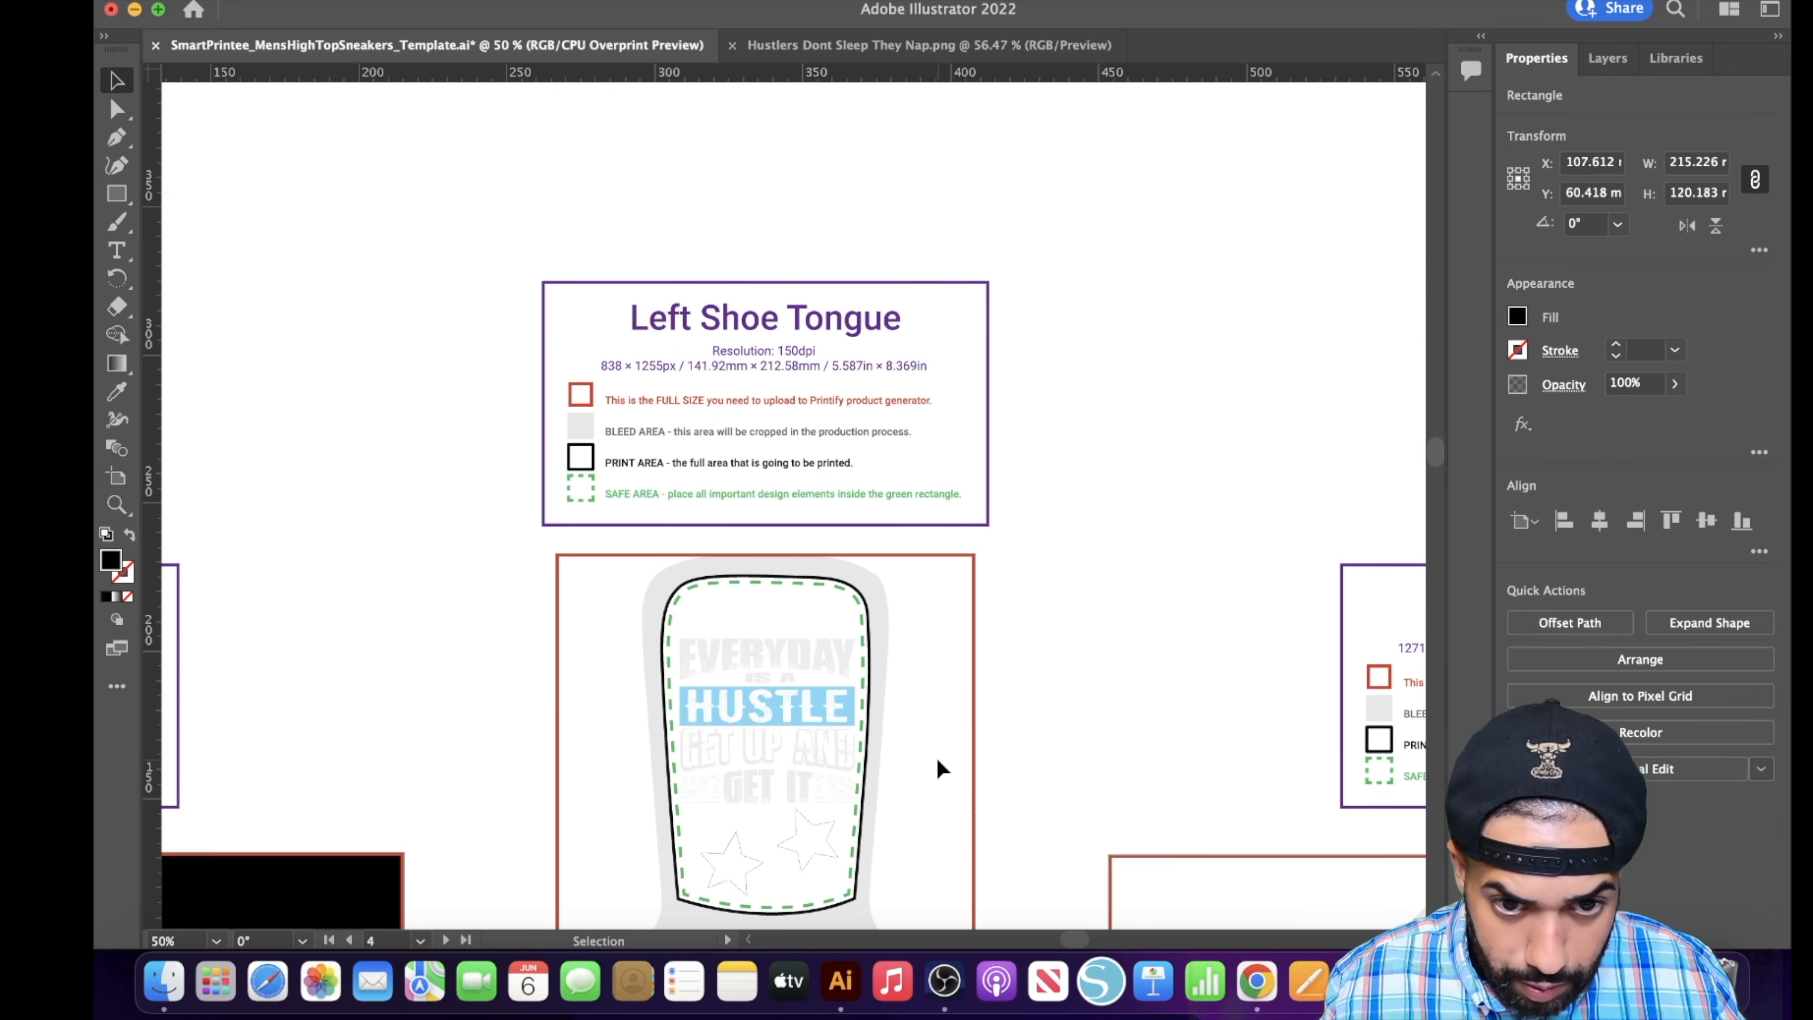
scroll(497, 417, down, 4)
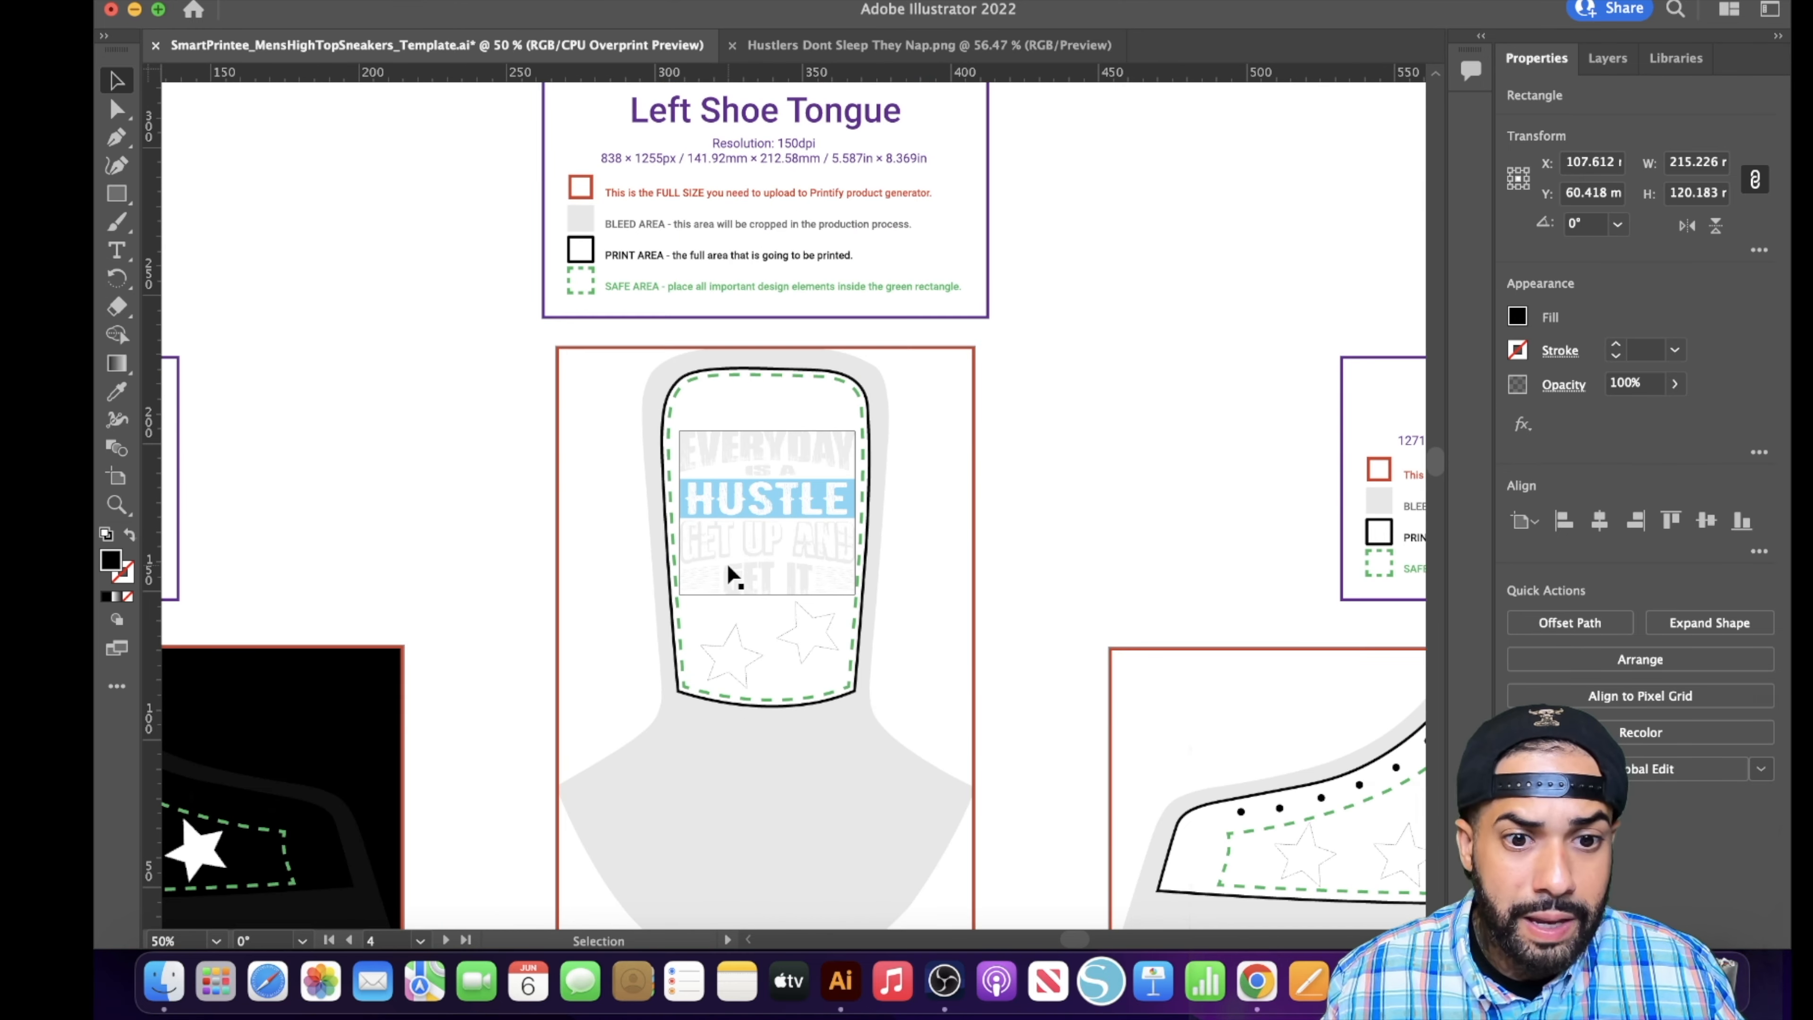
click(115, 199)
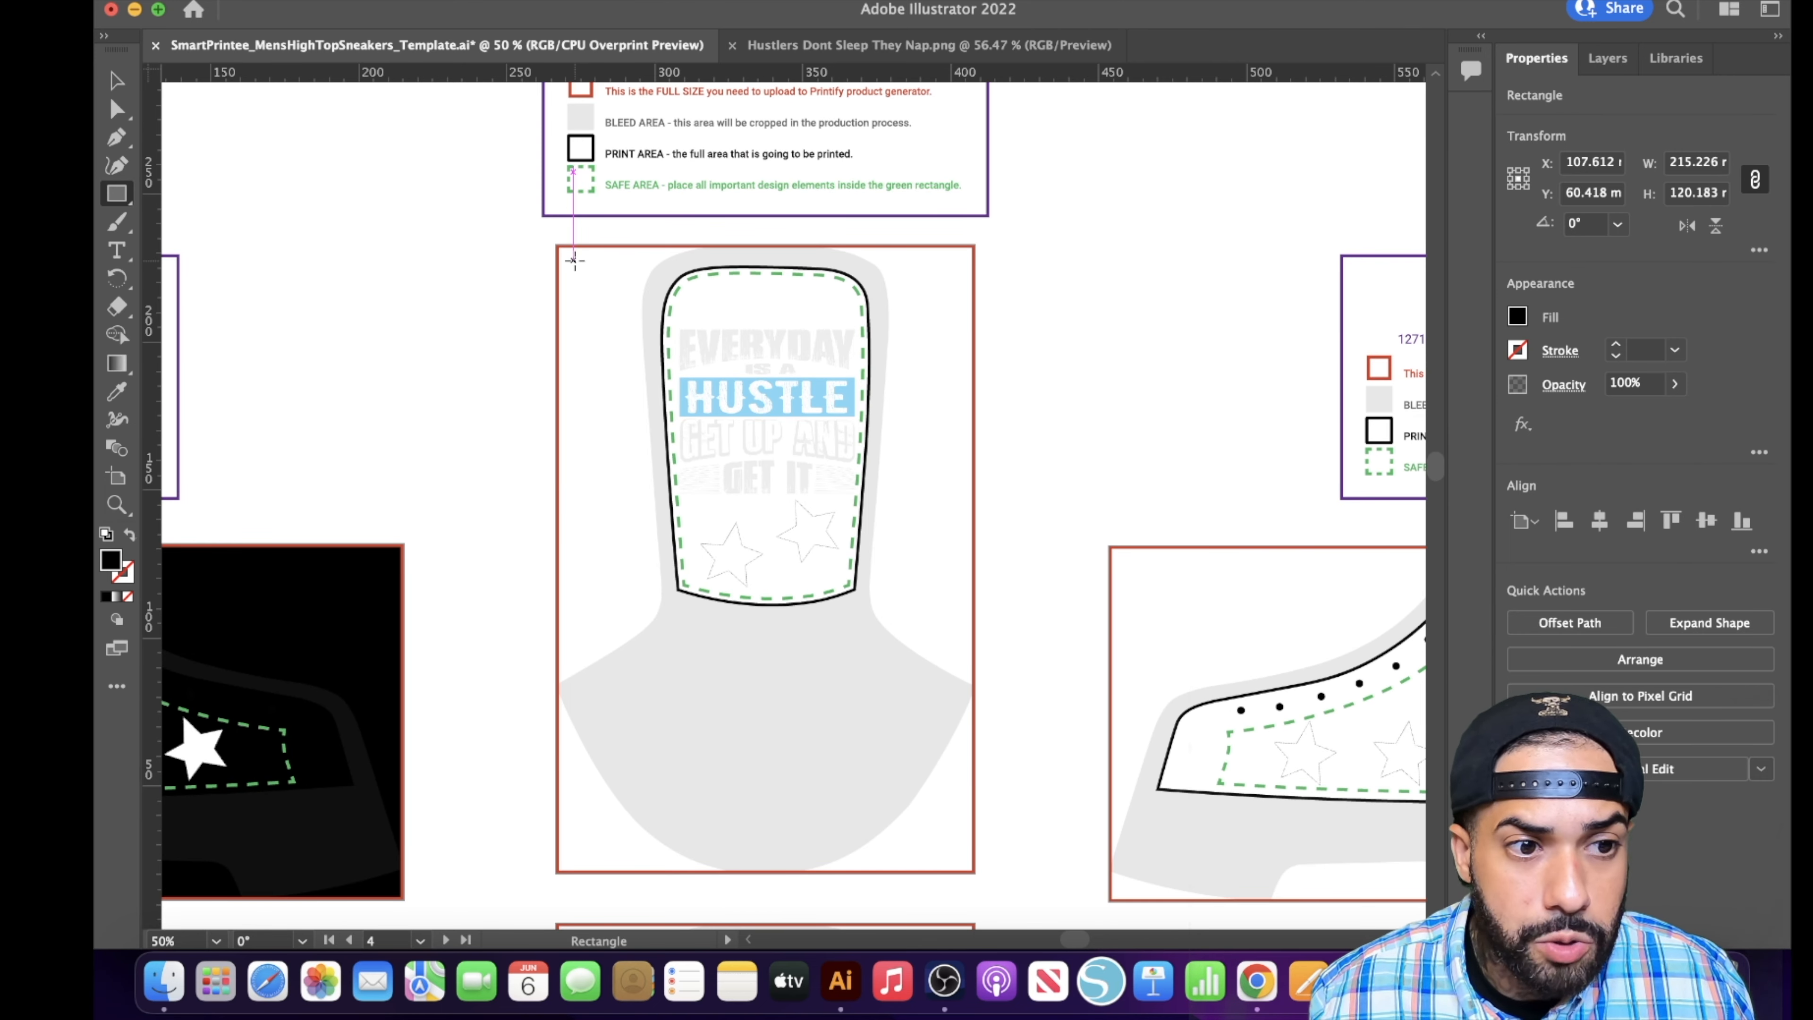
mouse_move(572, 257)
mouse_down()
mouse_move(976, 353)
mouse_move(975, 873)
mouse_up()
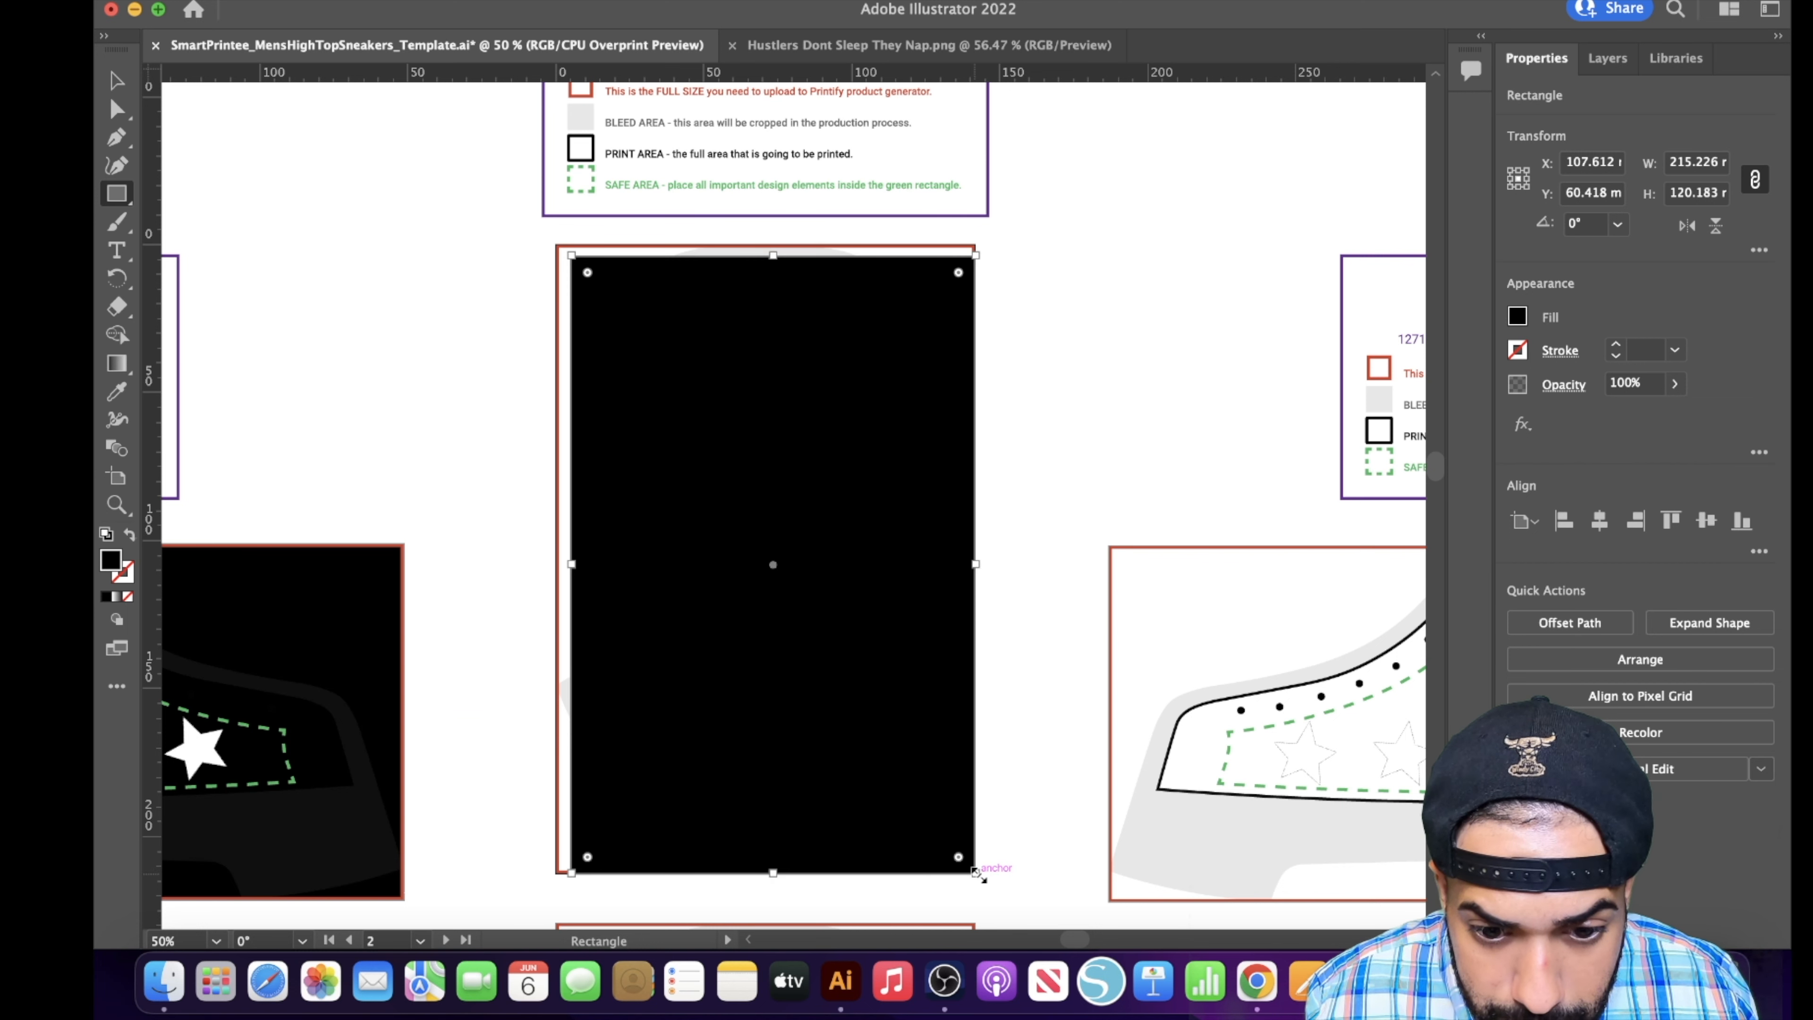
drag(571, 565, 556, 565)
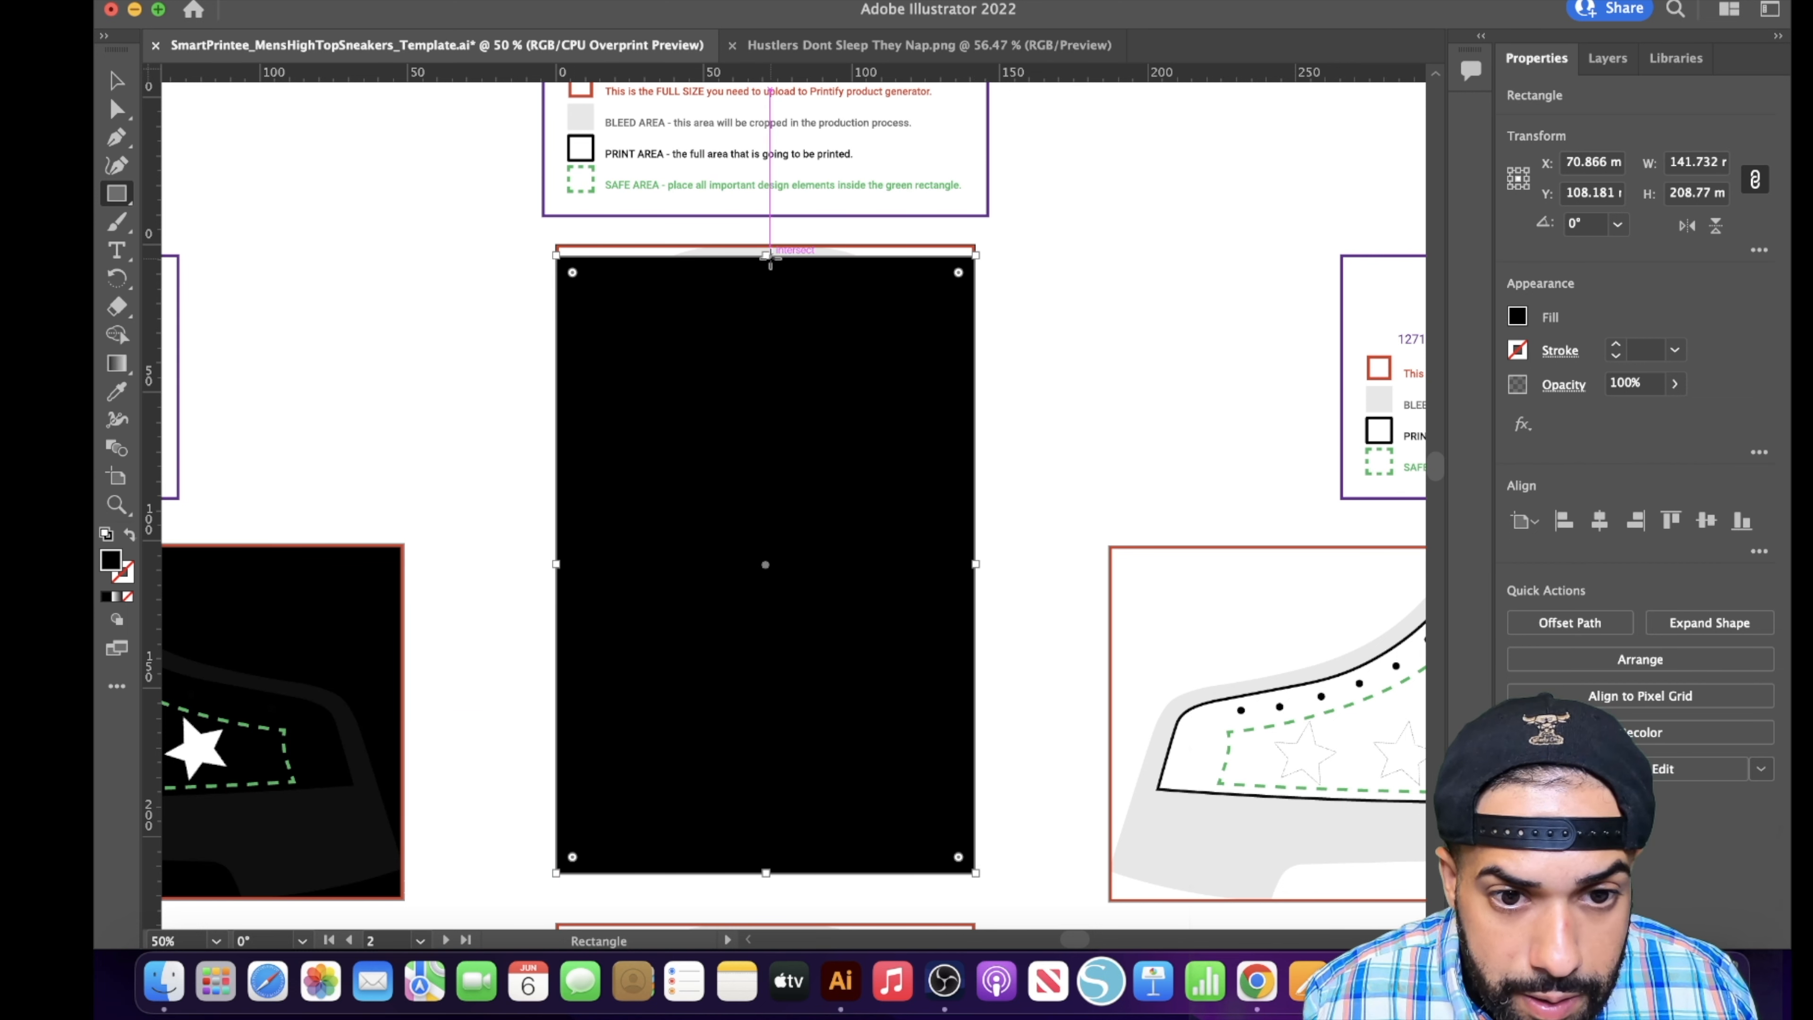
drag(765, 253, 769, 233)
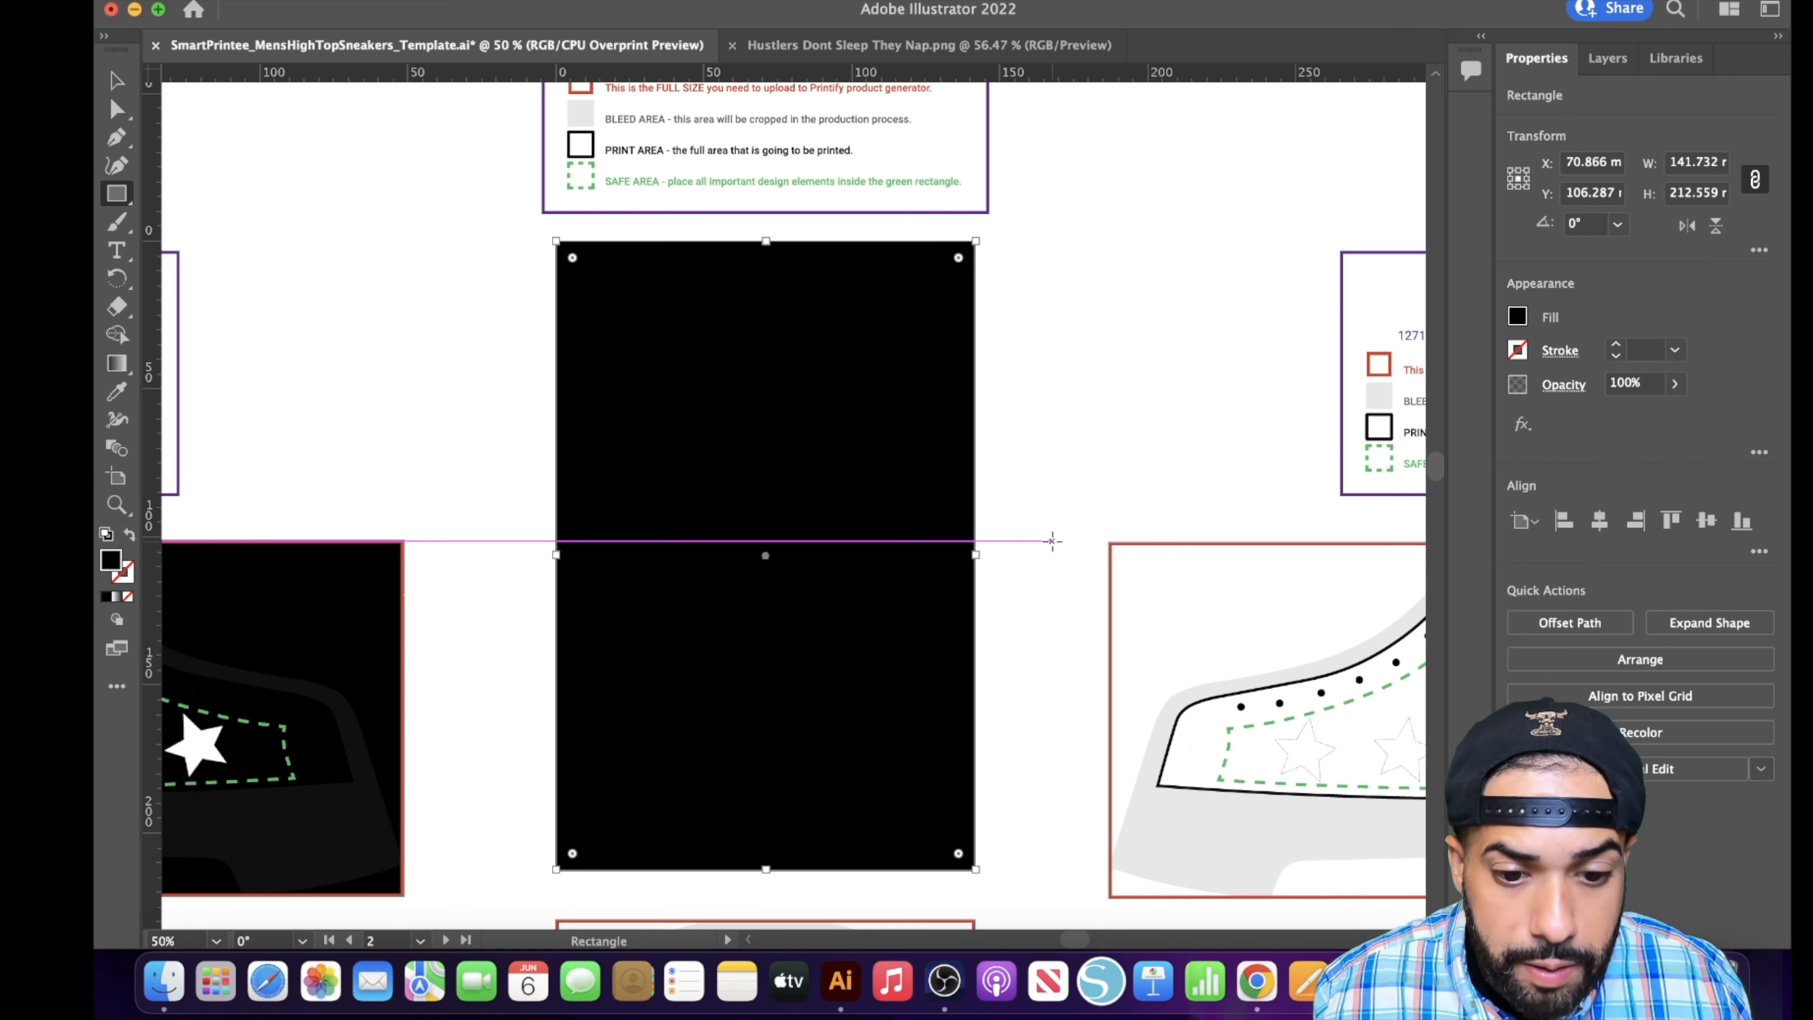
- Send the Left Shoe Tongue panel's black rectangle to the back, behind the Everyday Is a Hustle artwork
scroll(768, 539, down, 8)
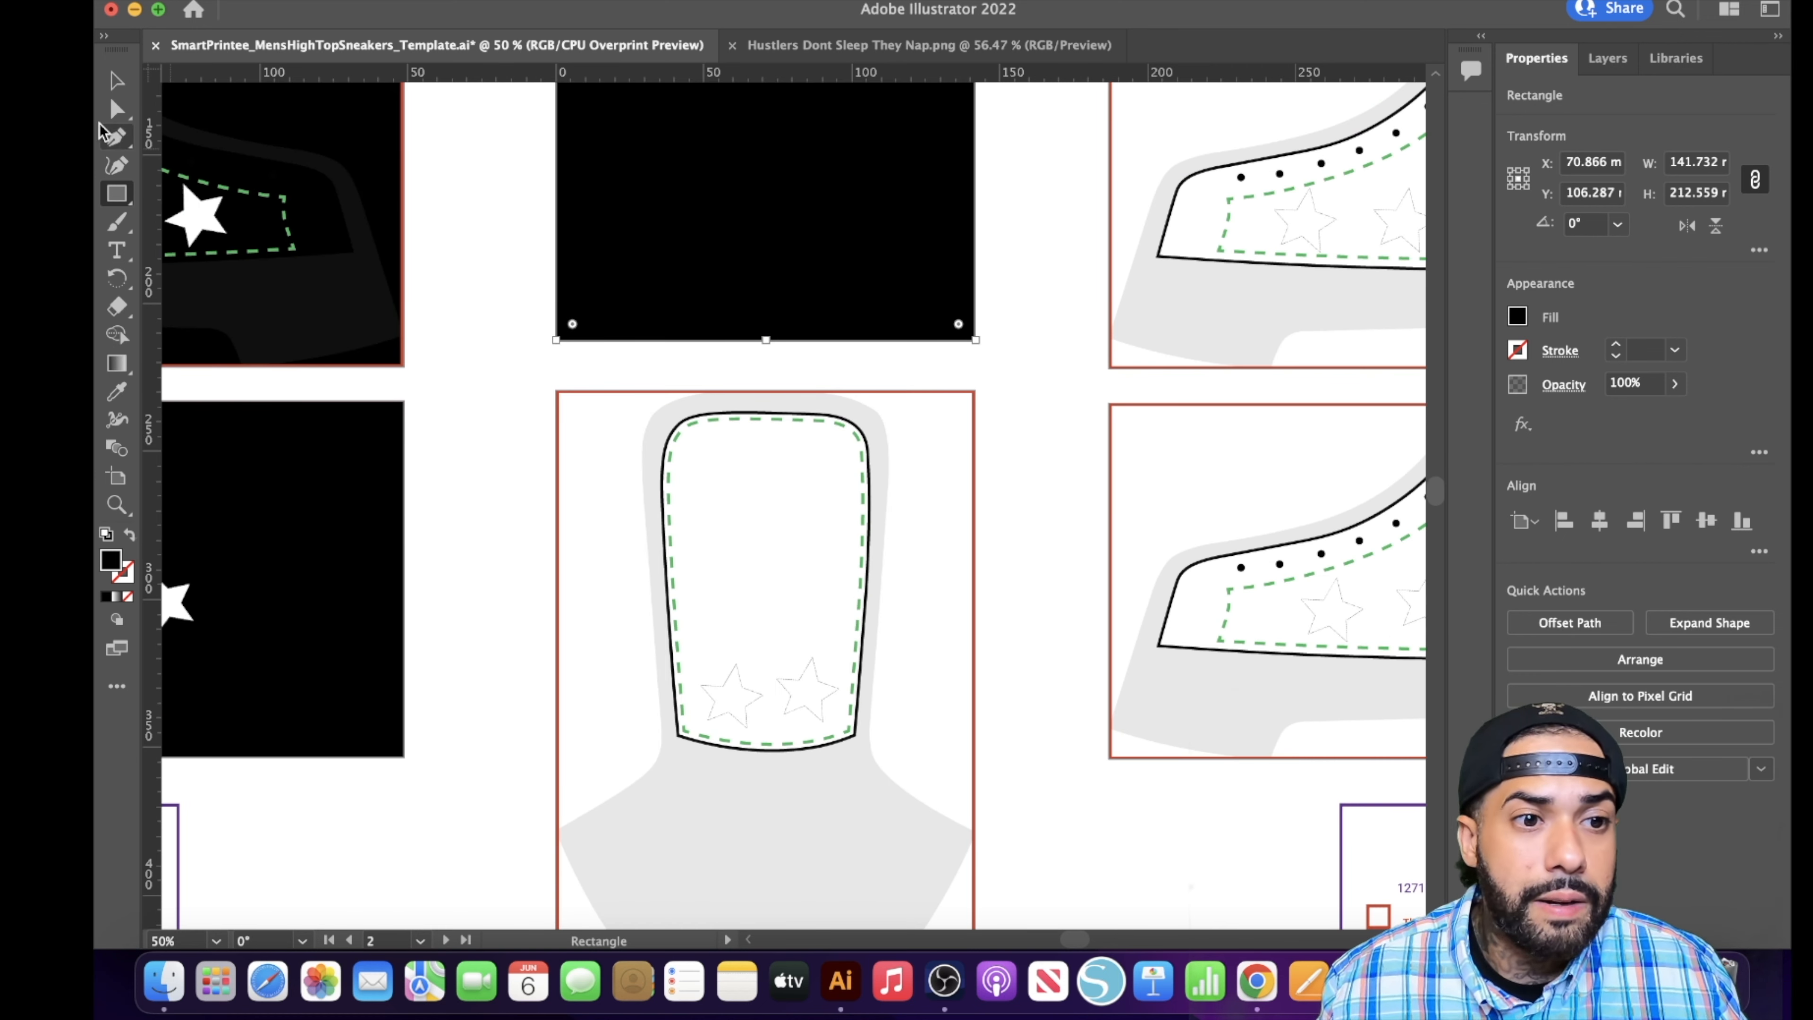
click(121, 80)
right_click(715, 172)
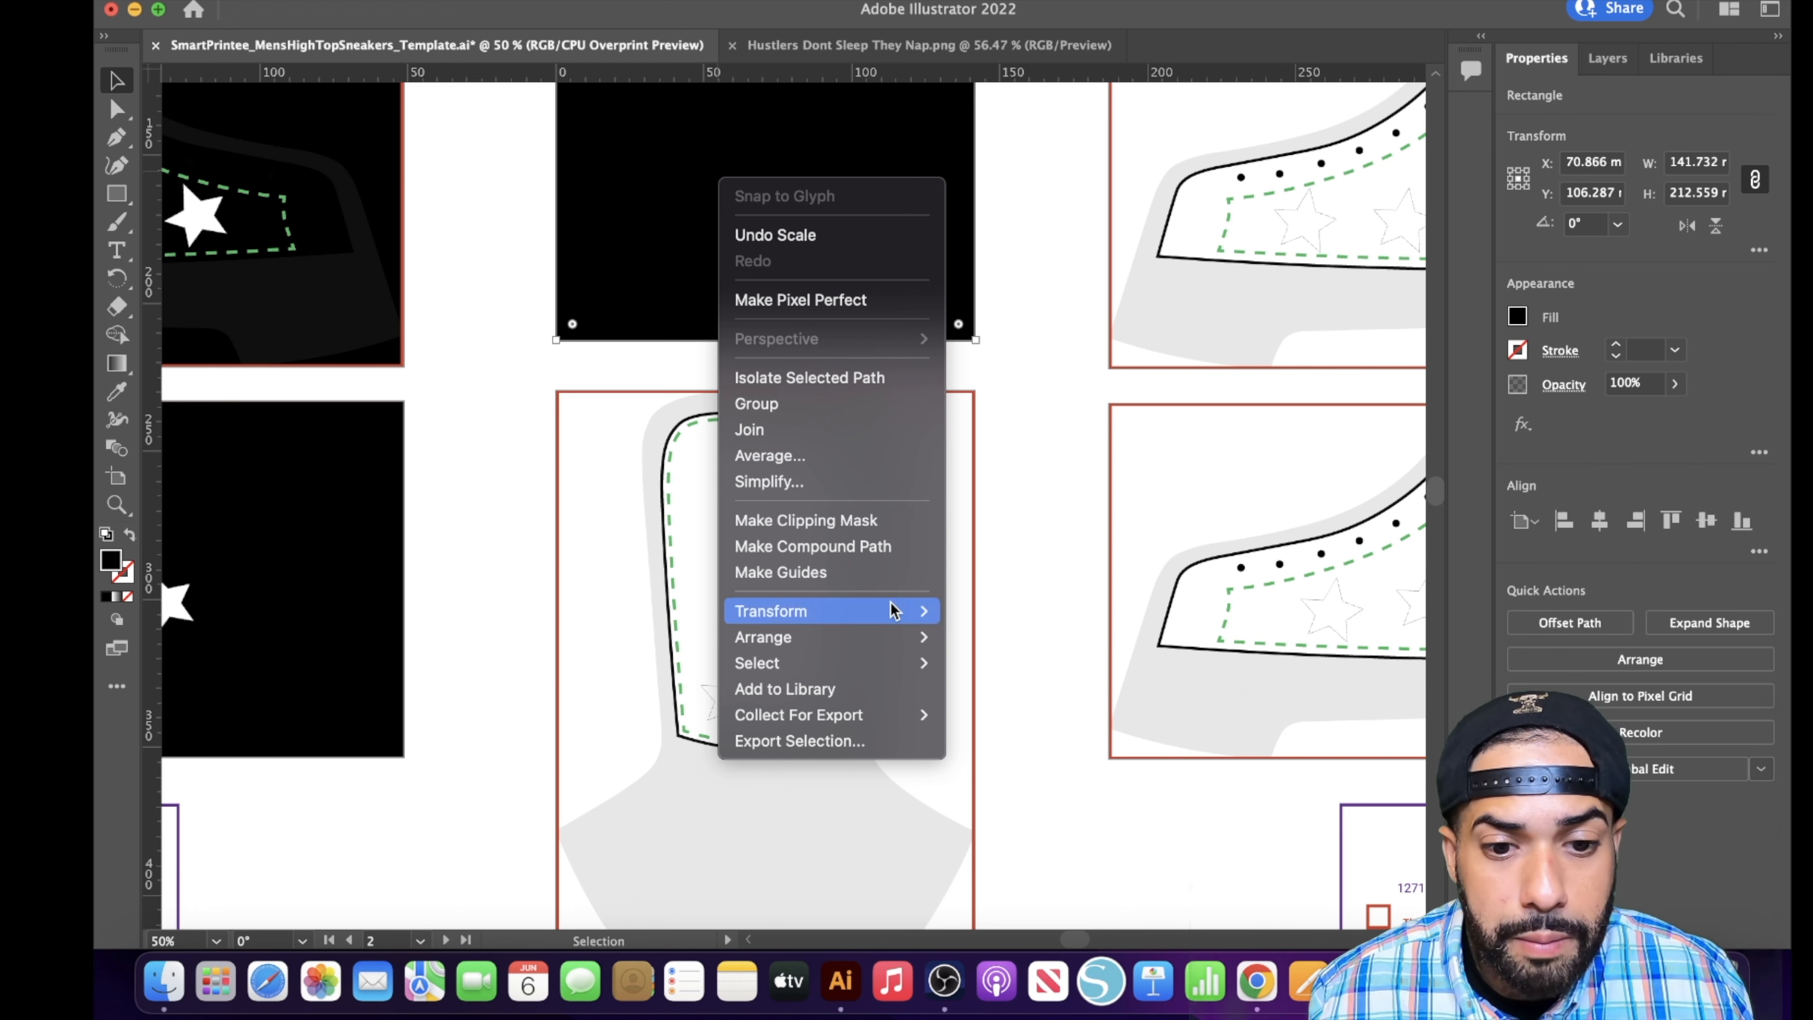
mouse_move(917, 664)
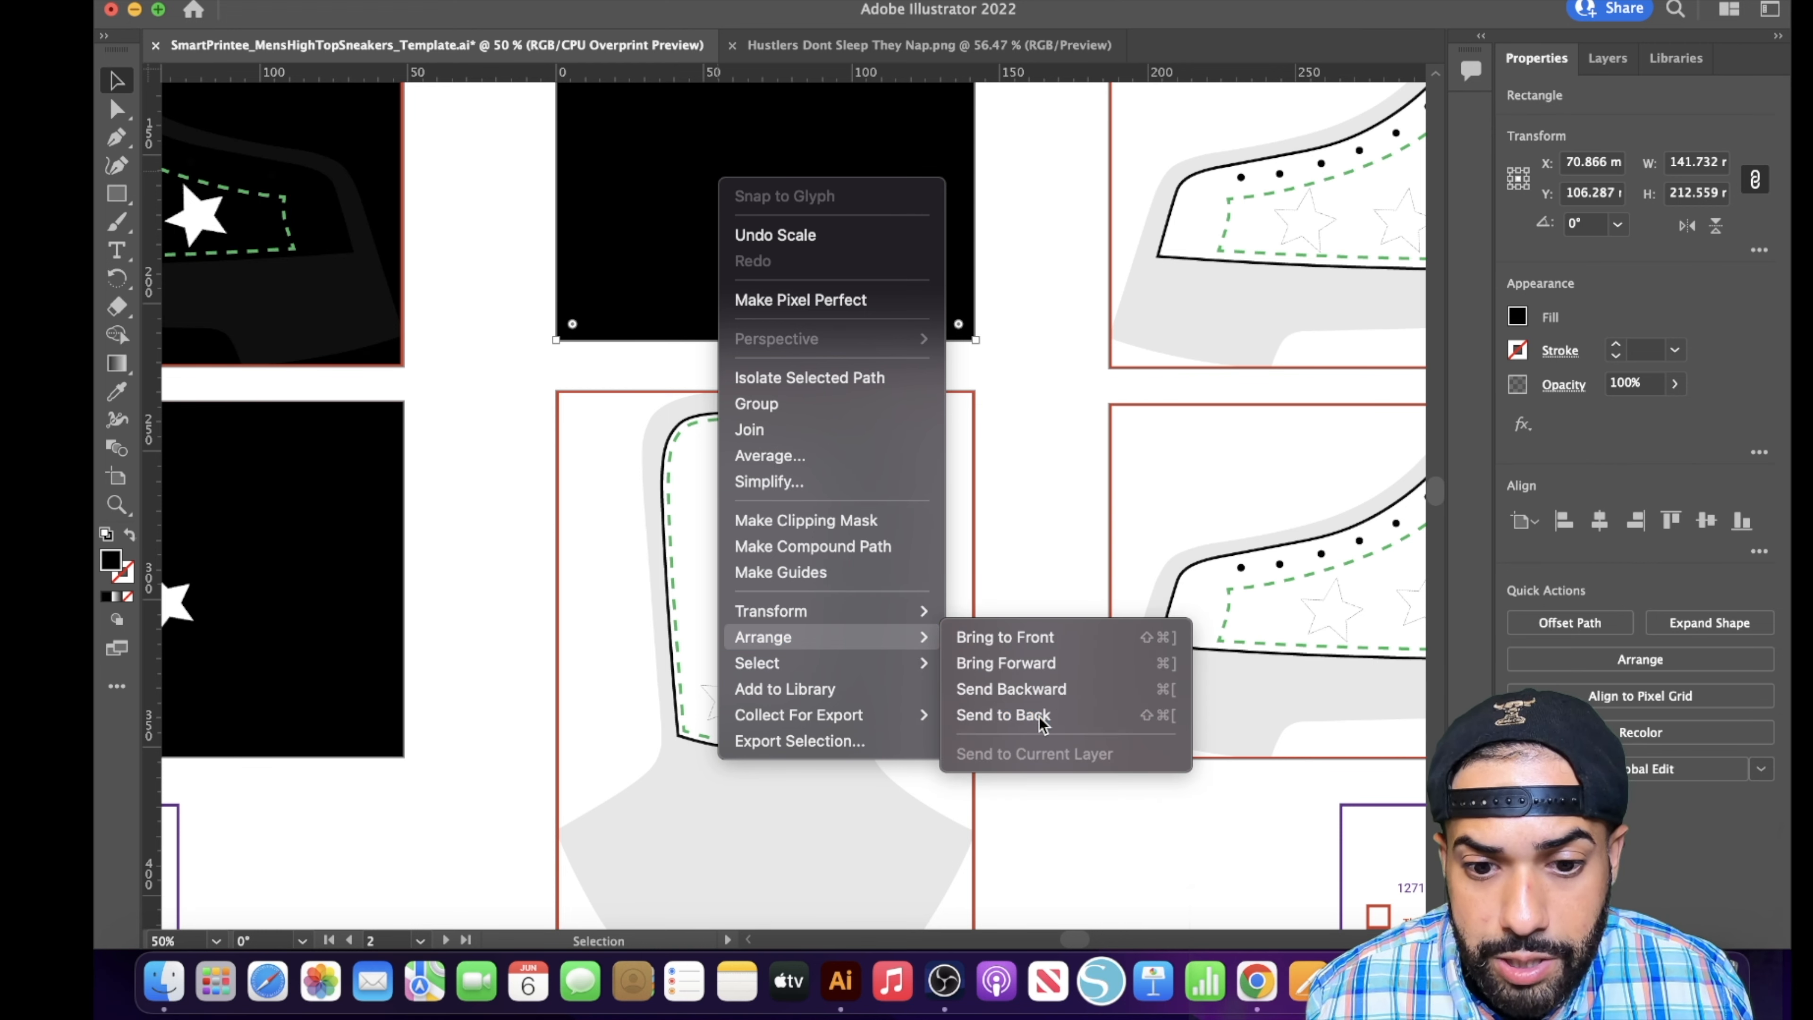
click(1042, 715)
scroll(1056, 328, up, 7)
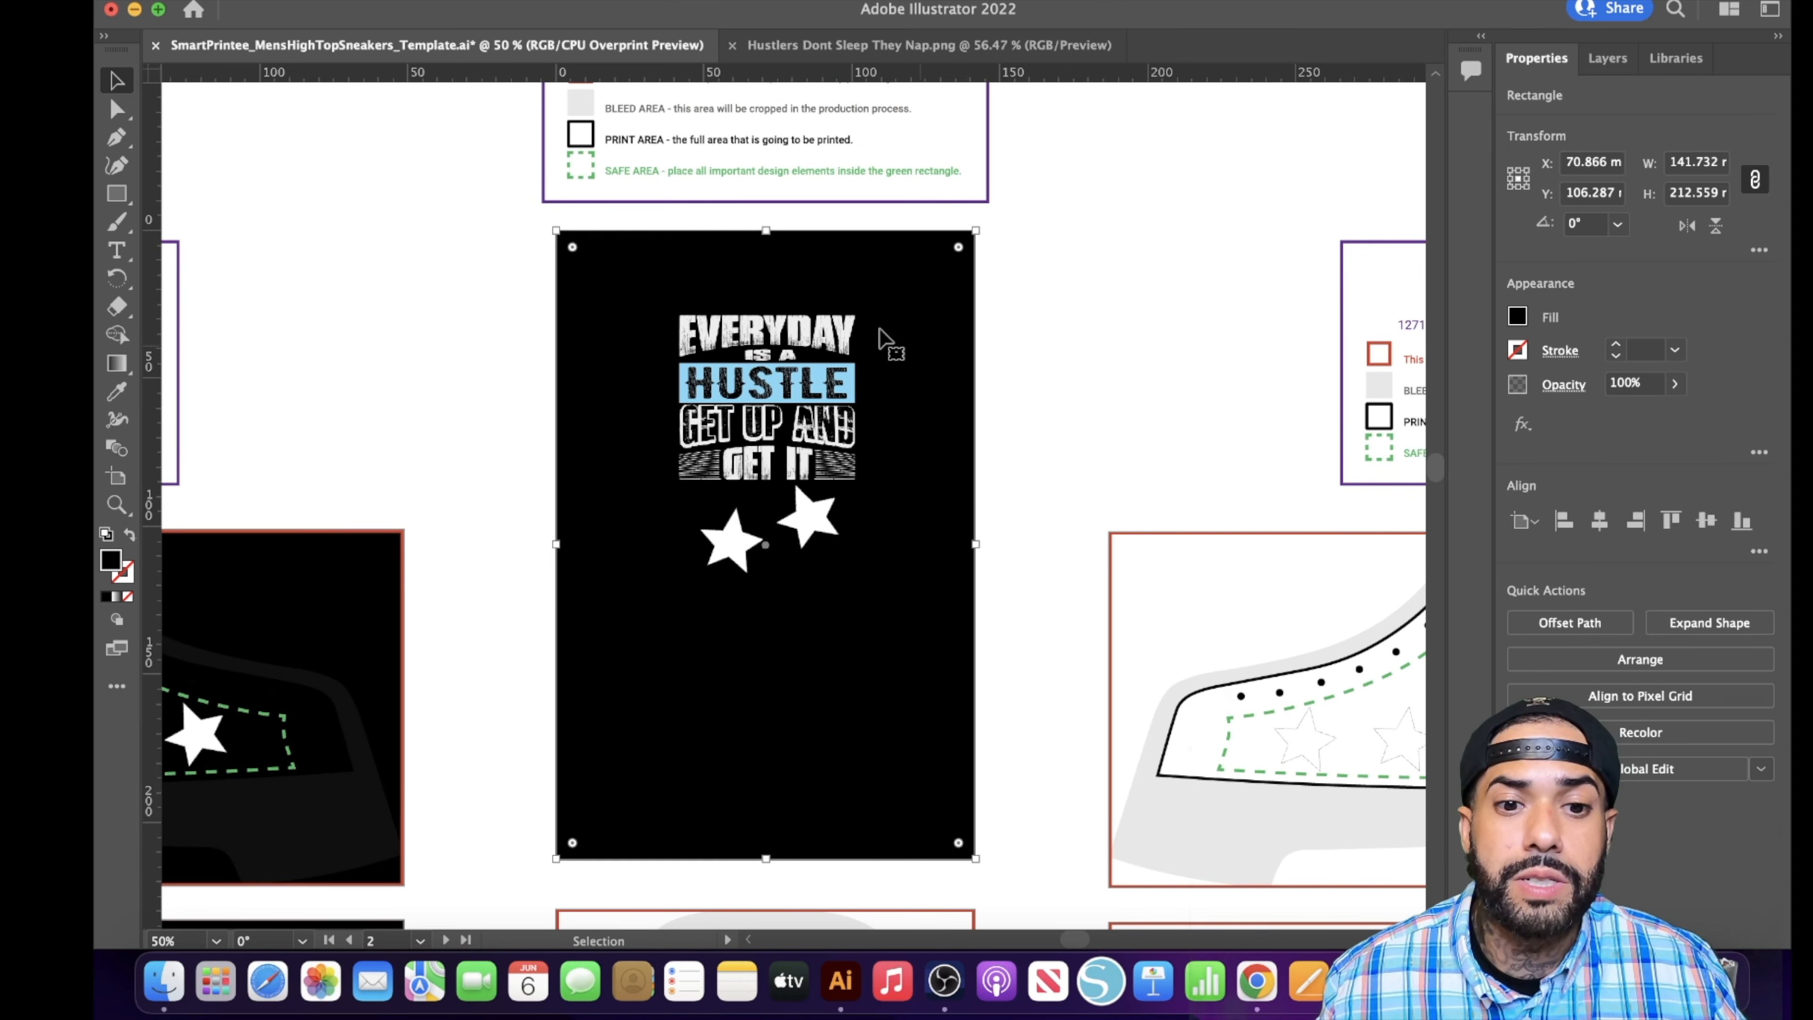
- Activate the Rectangle tool for a black background on the right shoe's tongue panel
scroll(928, 329, down, 7)
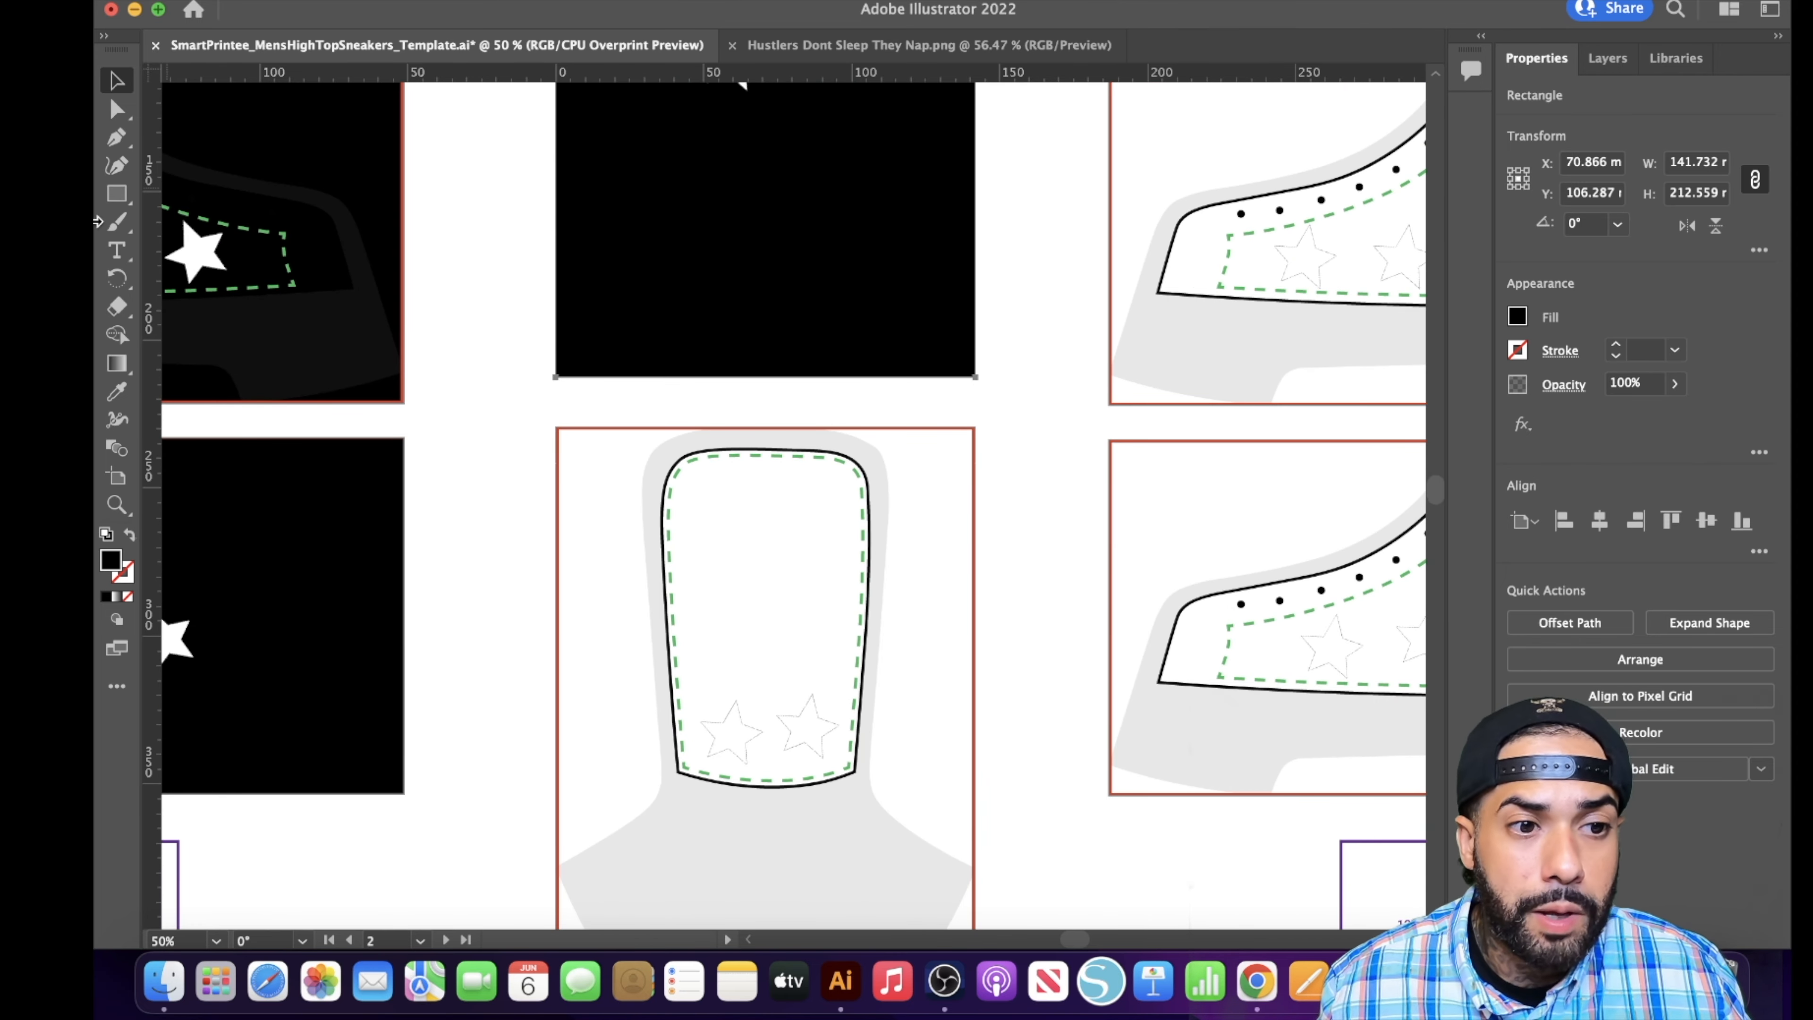
click(116, 192)
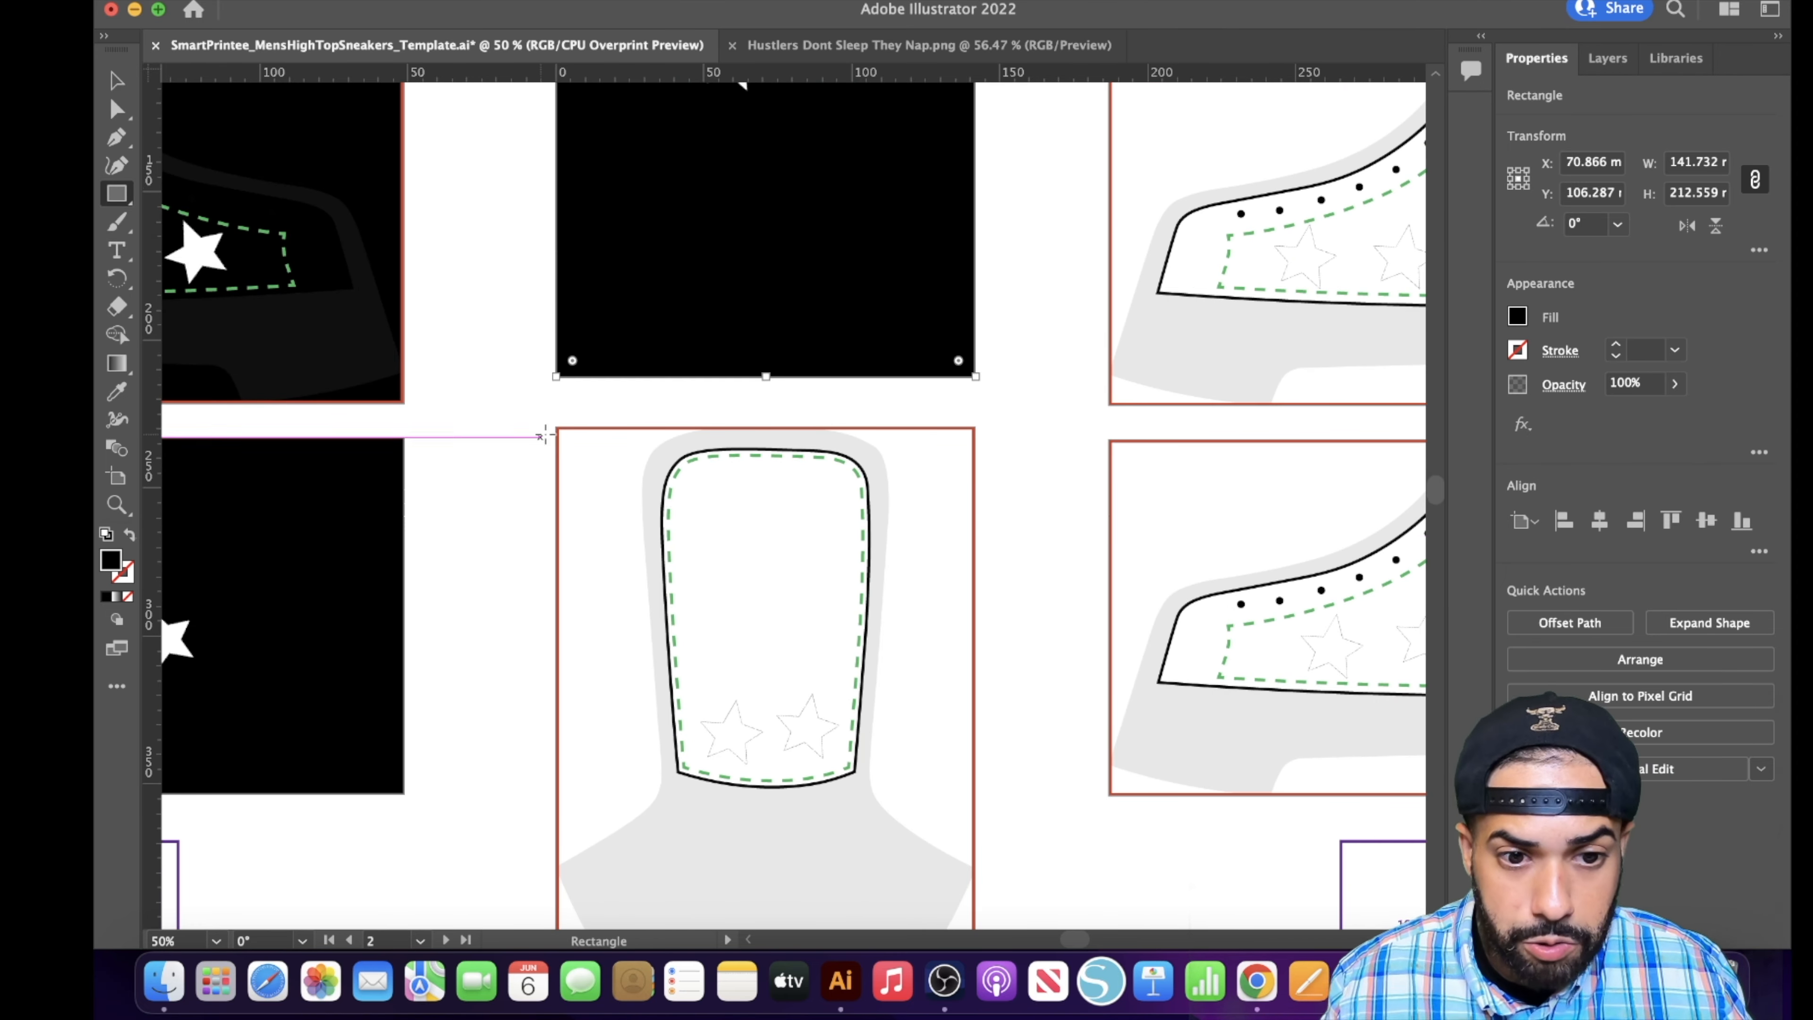
scroll(545, 435, down, 3)
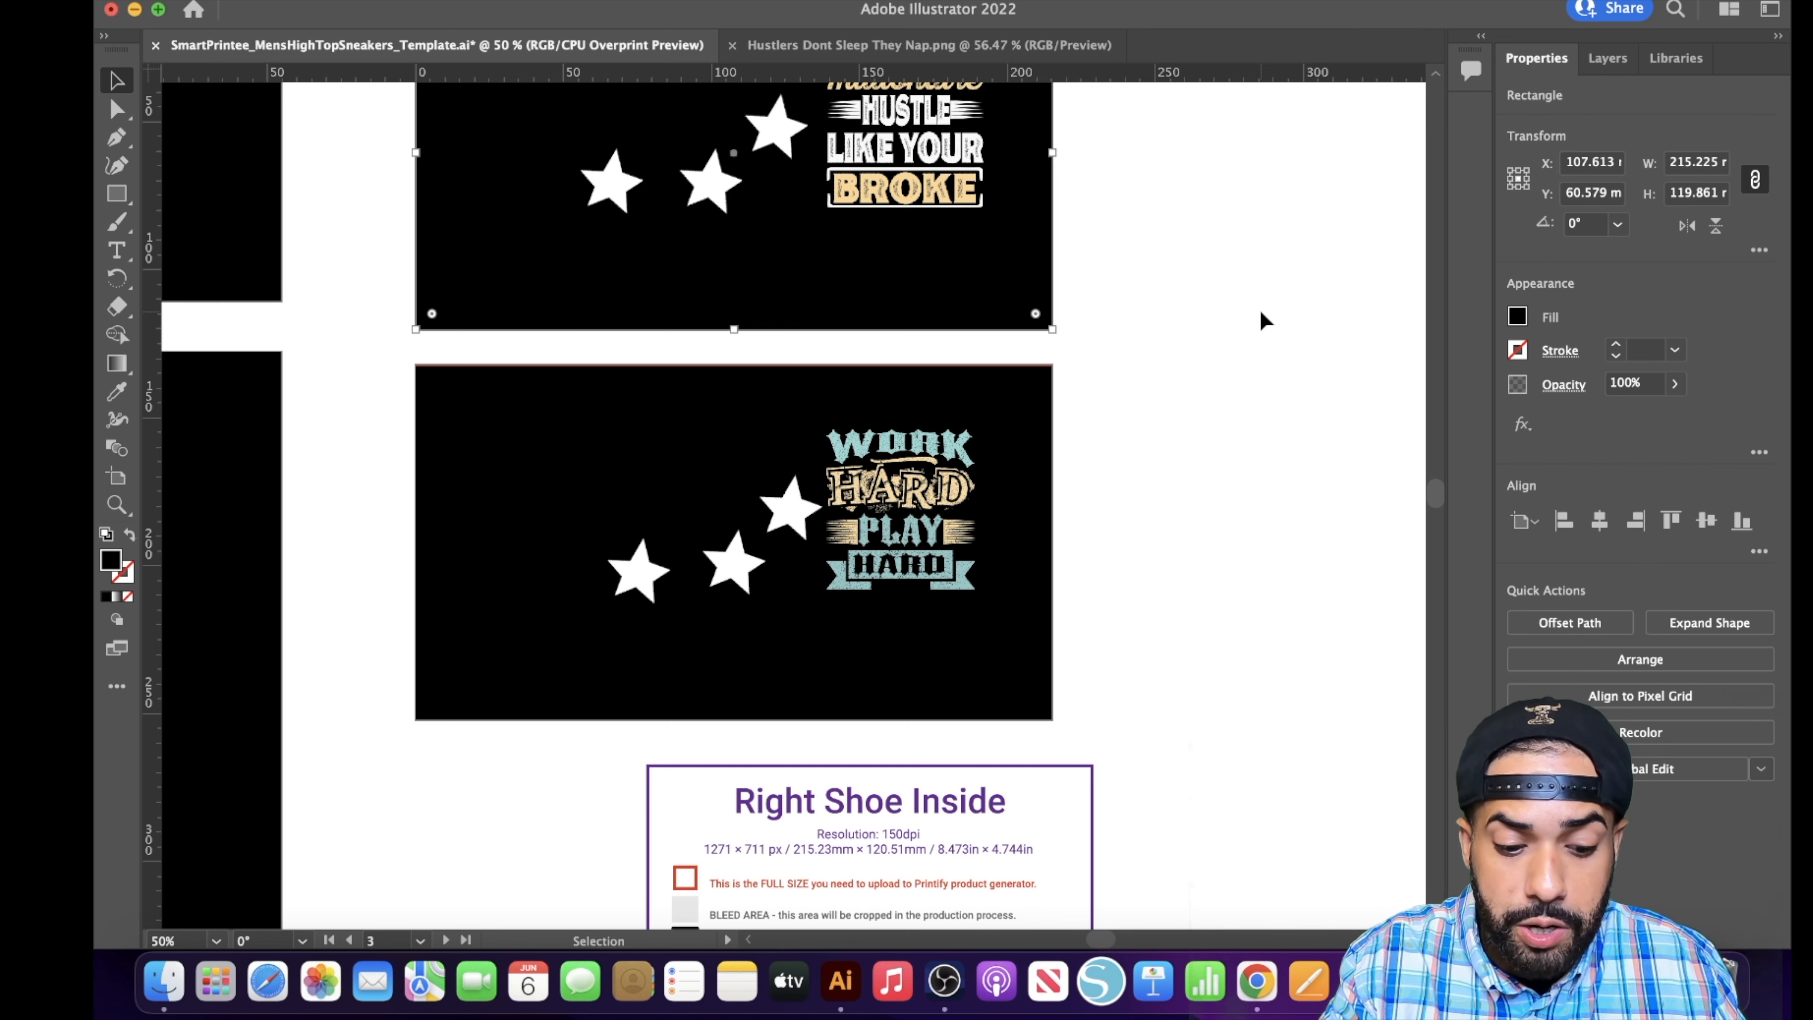
- Zoom out to 25% to review the black backgrounds across the tongue and side panels together
key(super+minus)
key(super+minus)
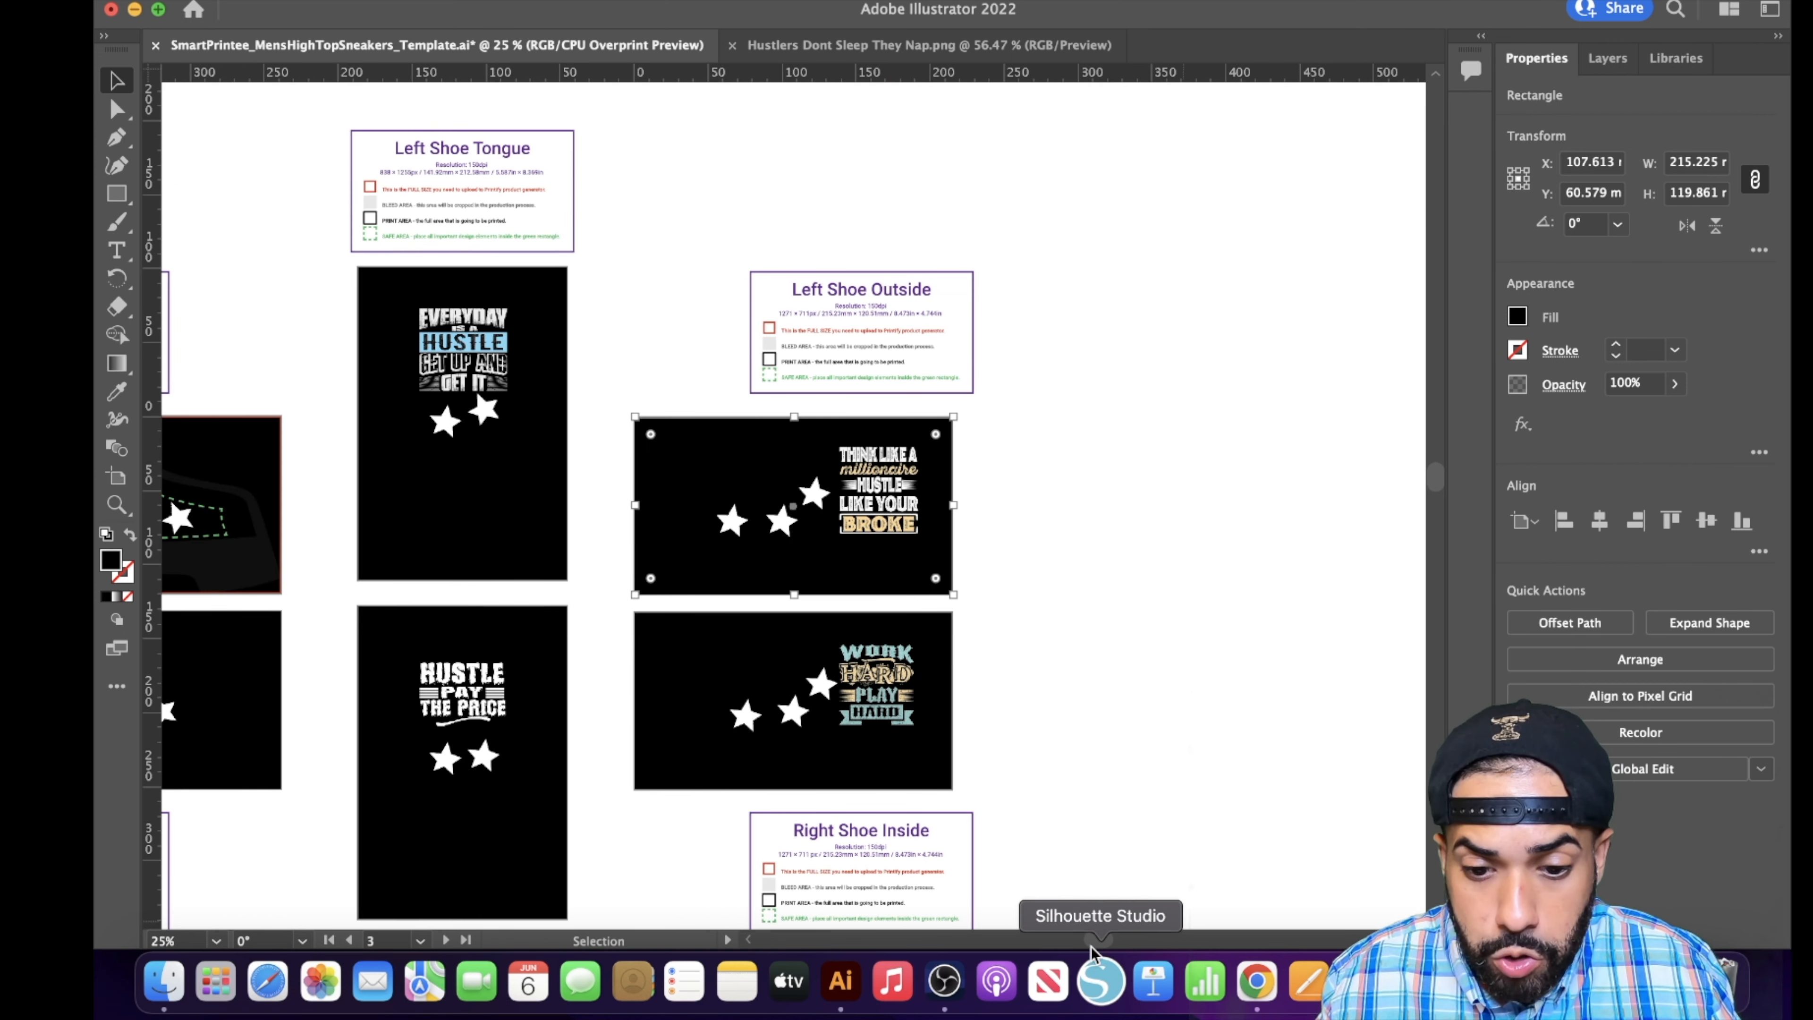
- Start an Export As of the sneaker template in PNG format and name the file TUTORIAL SHOE
scroll(1077, 900, left, 5)
scroll(1059, 785, down, 3)
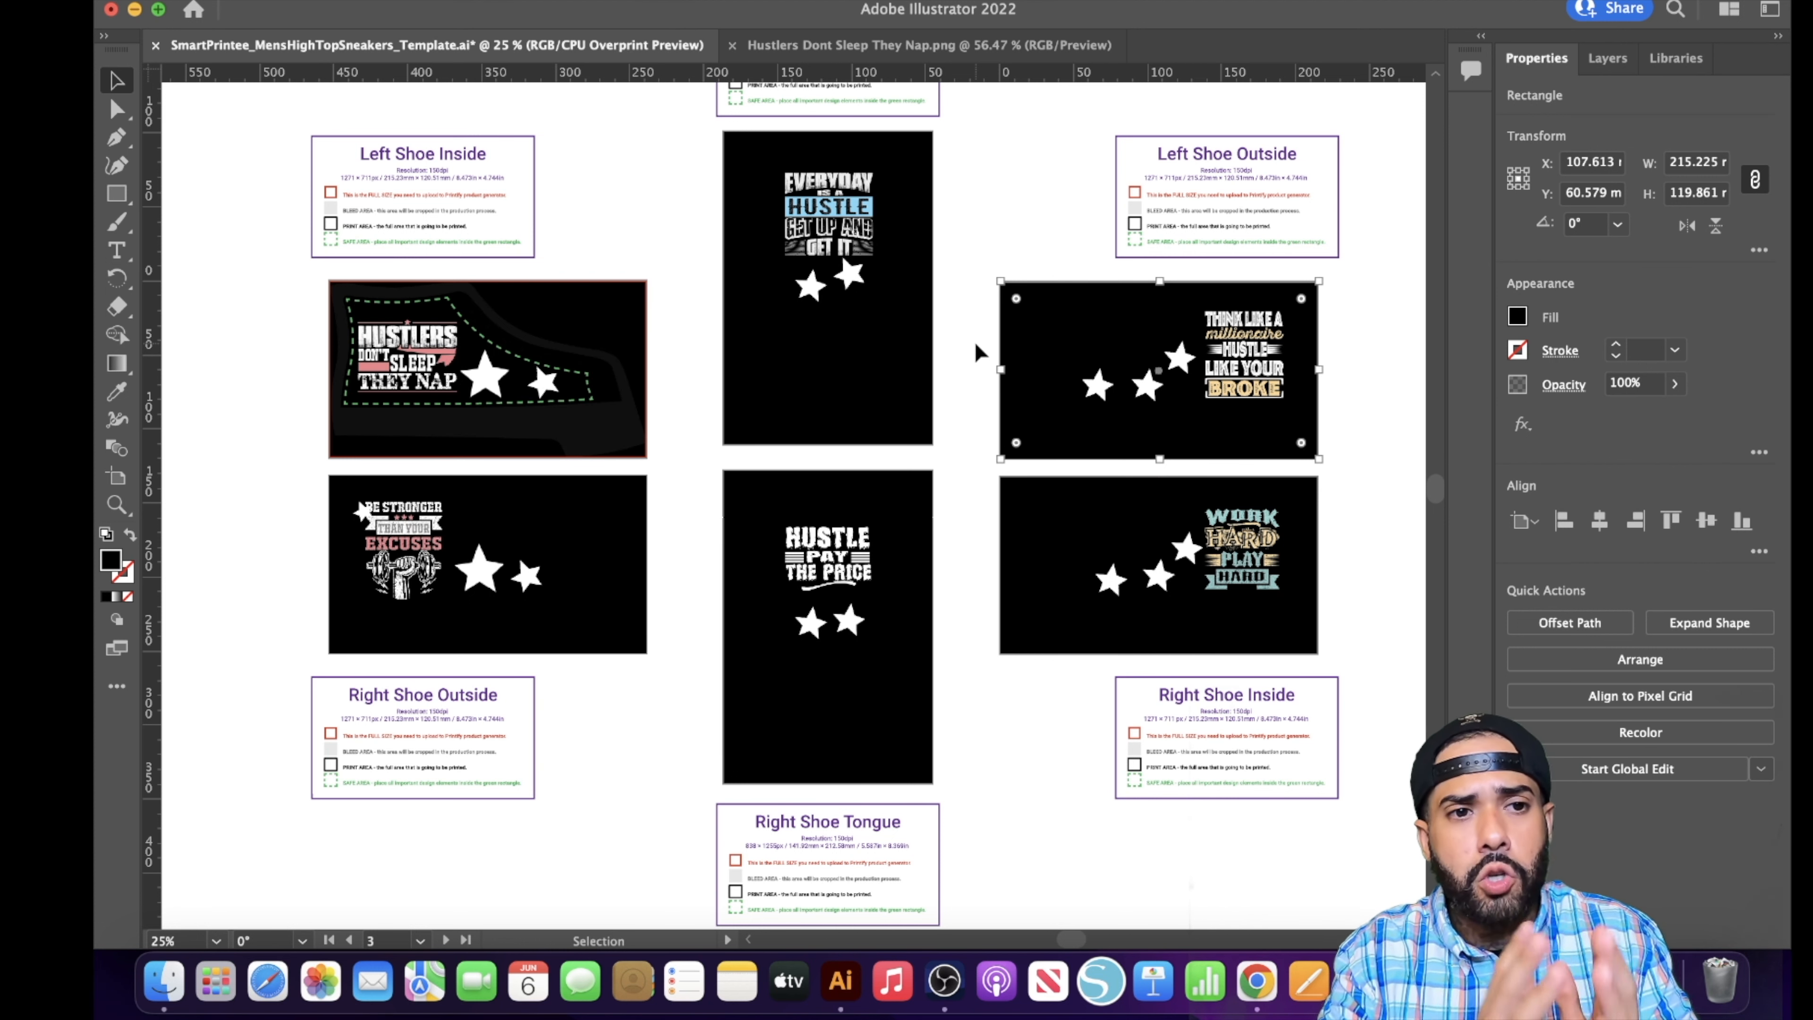
click(246, 1)
click(257, 1)
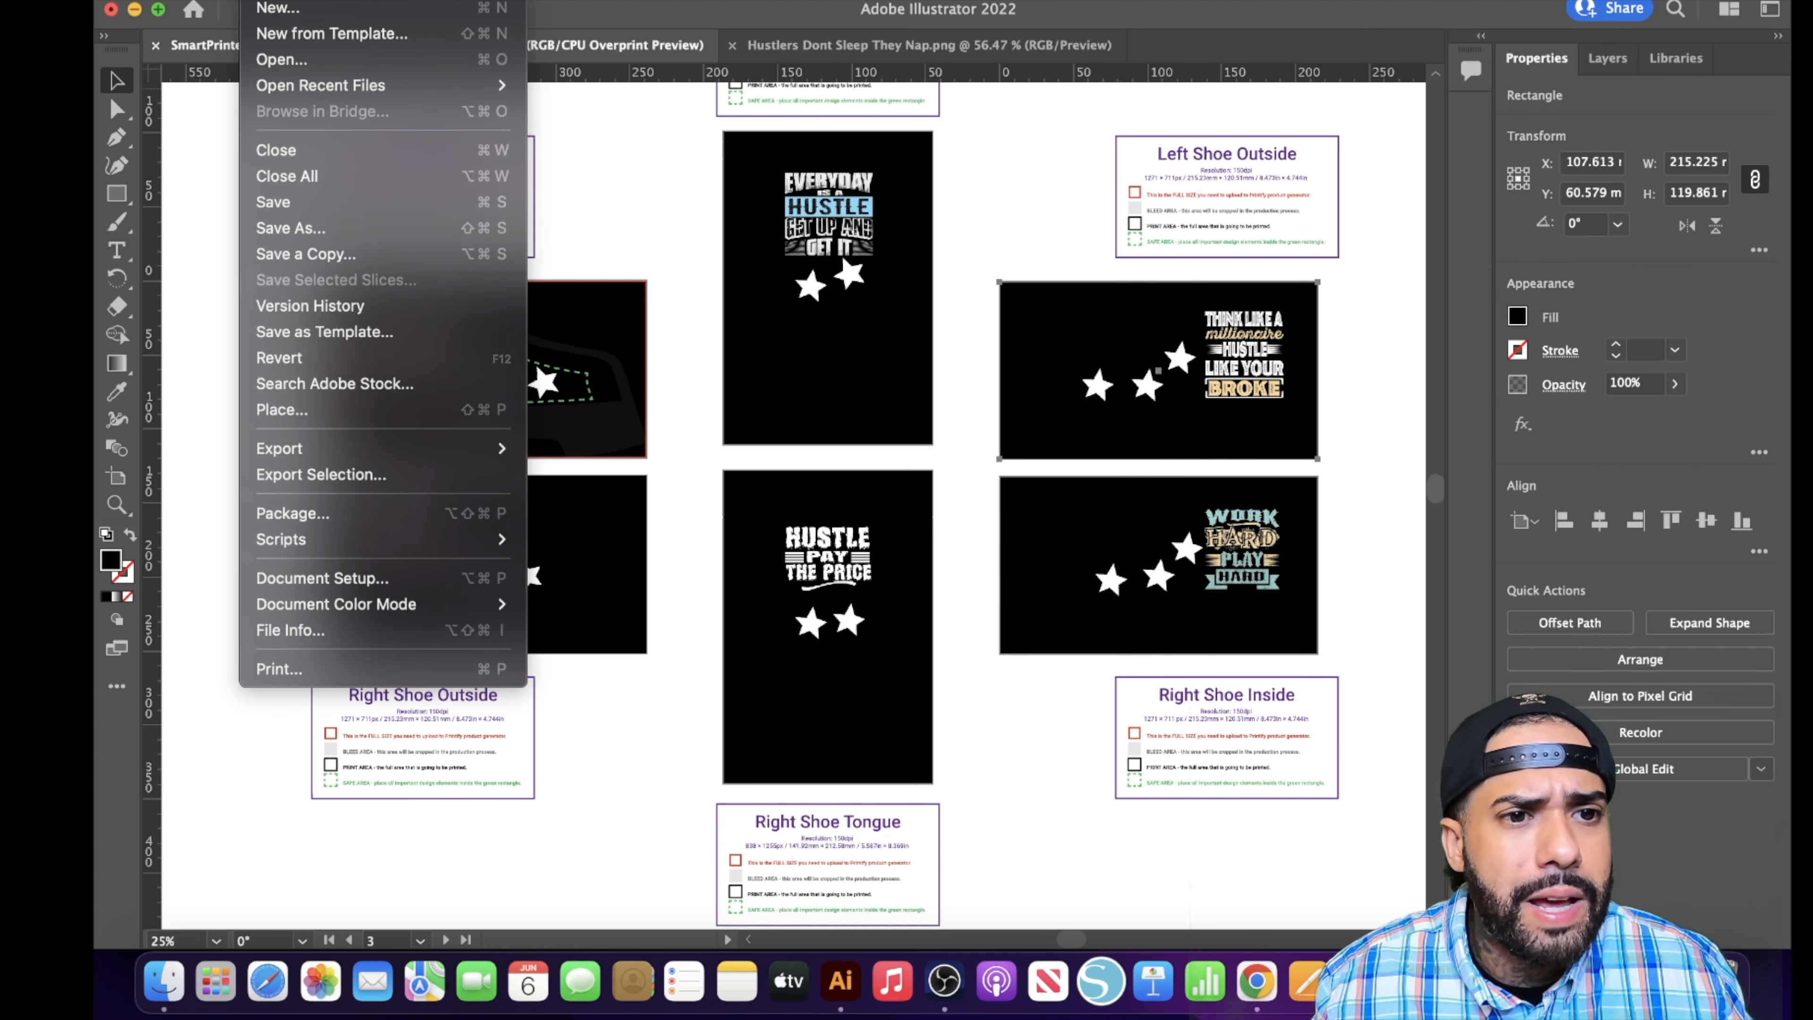
mouse_move(389, 449)
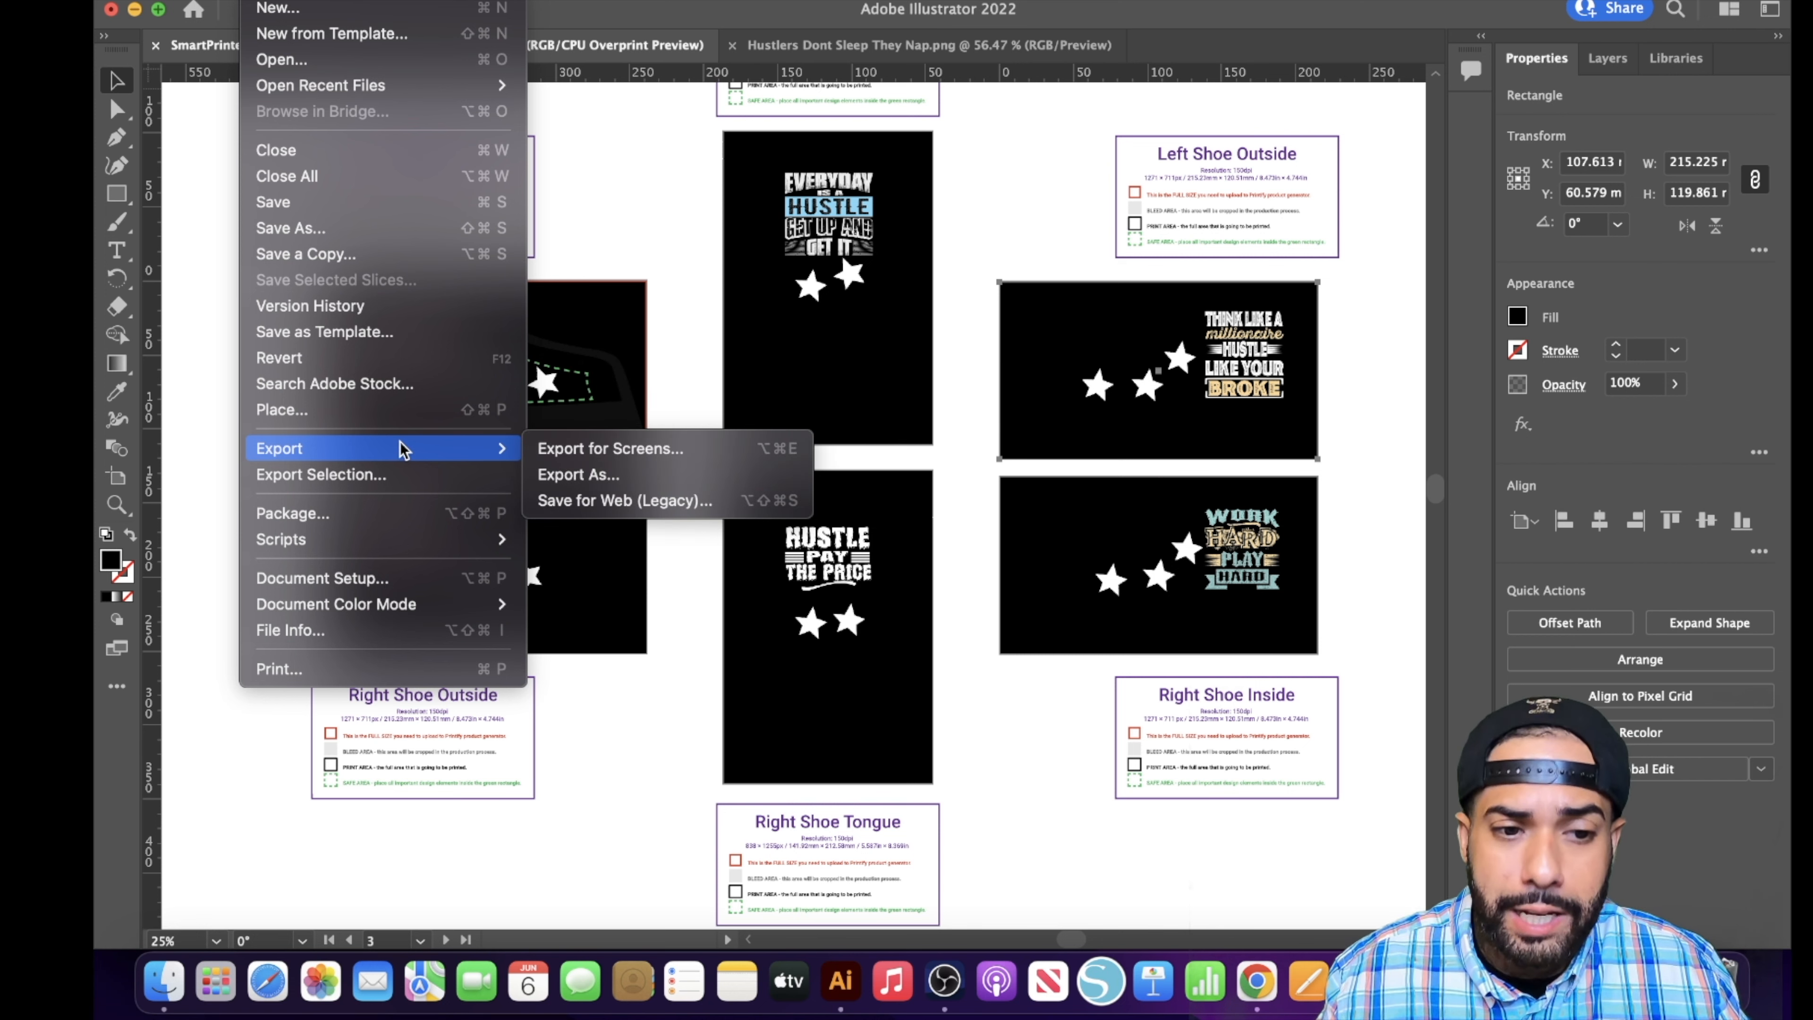
click(582, 474)
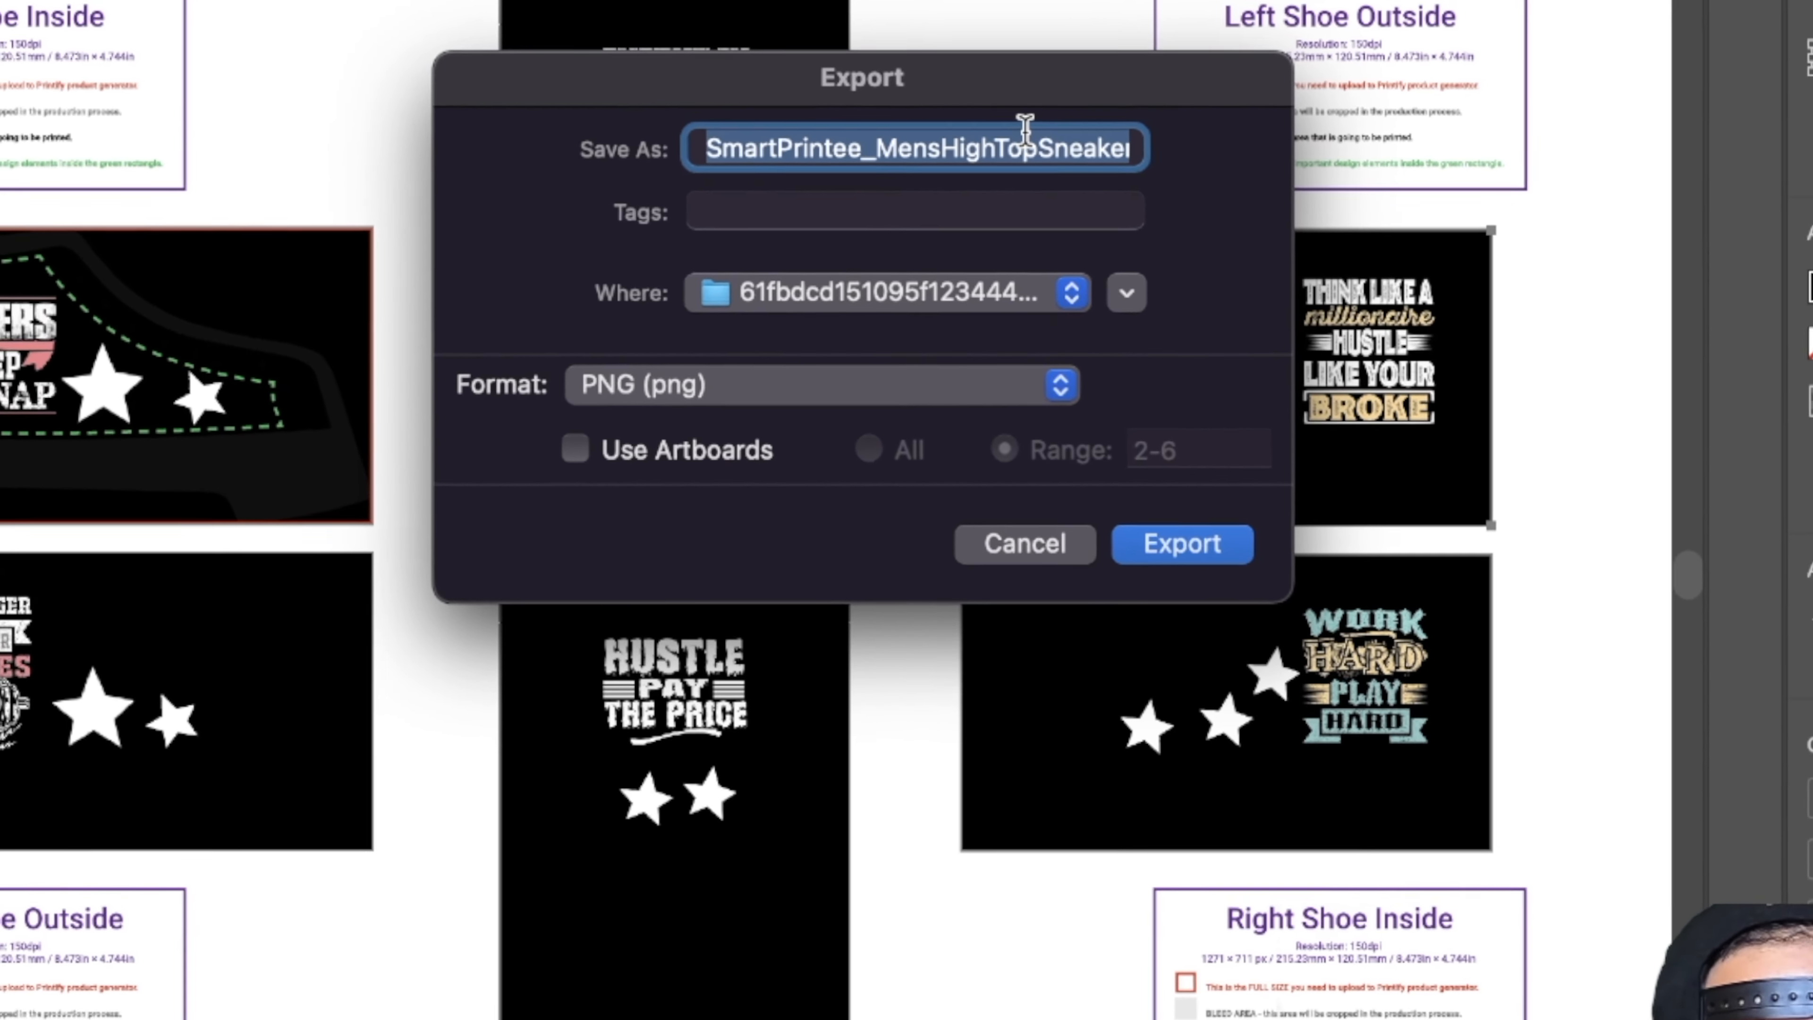
text(TUT)
text(ORIAL SH)
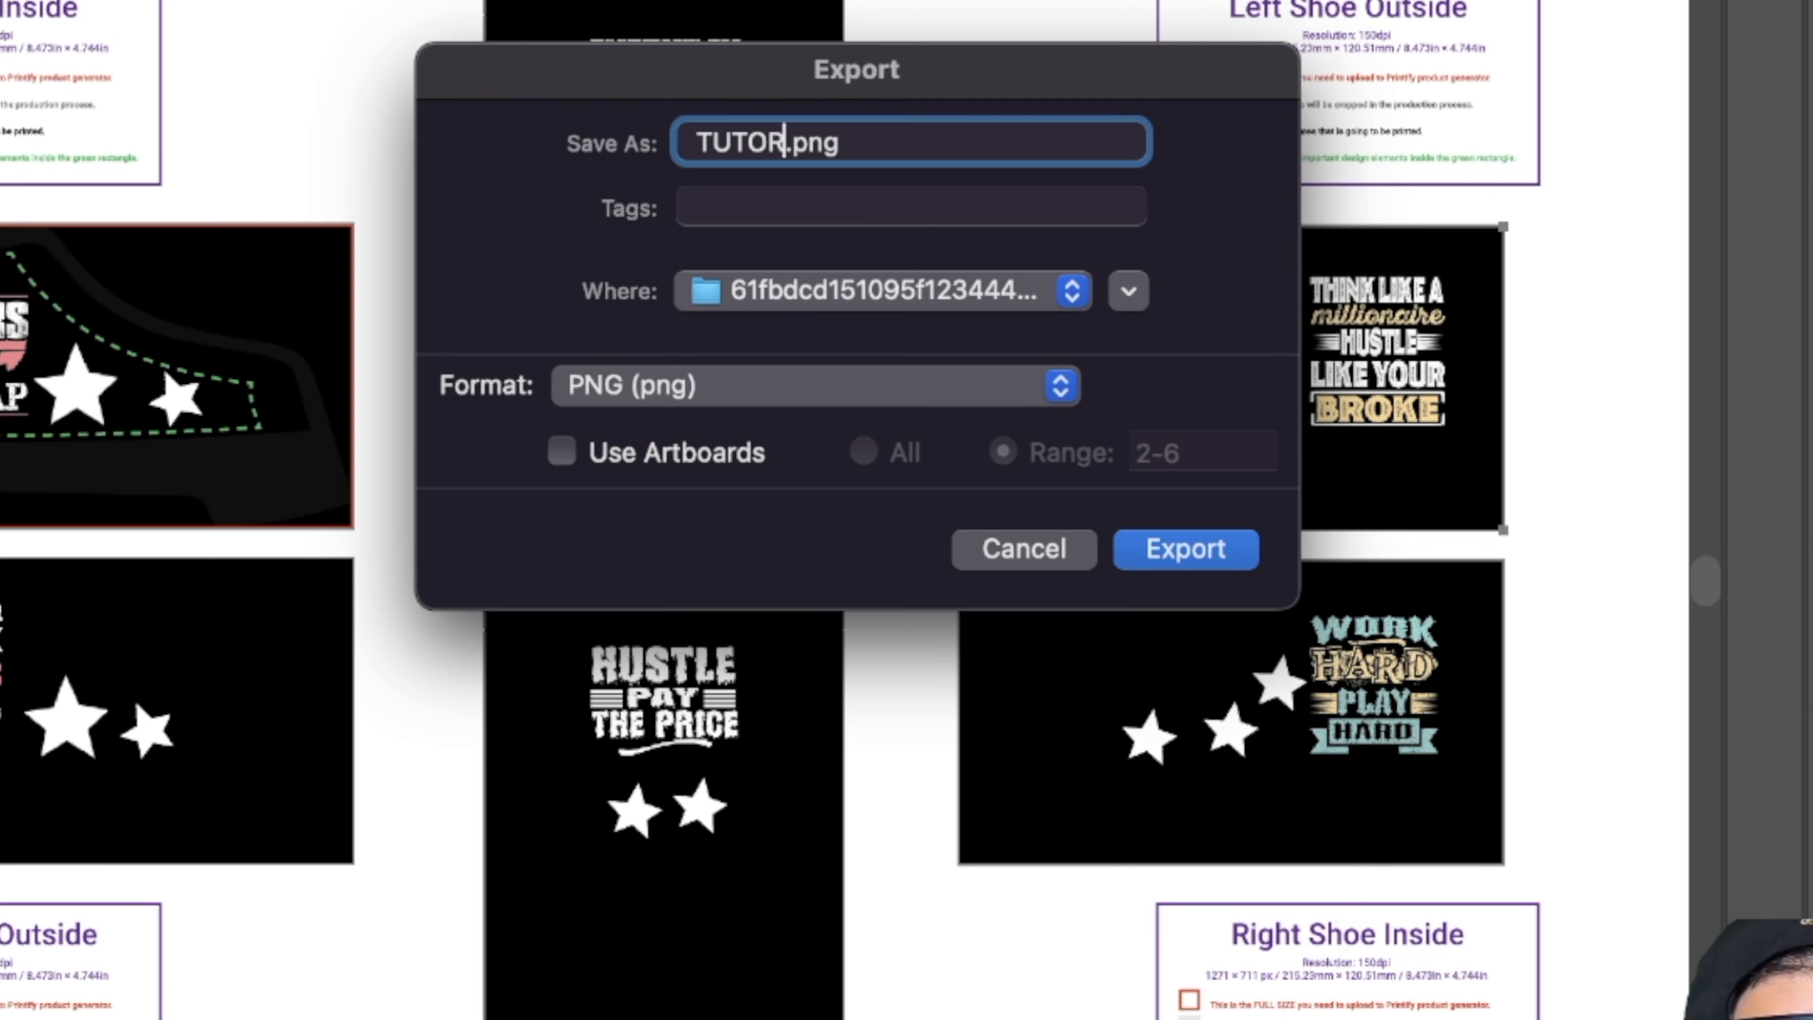
text(OE)
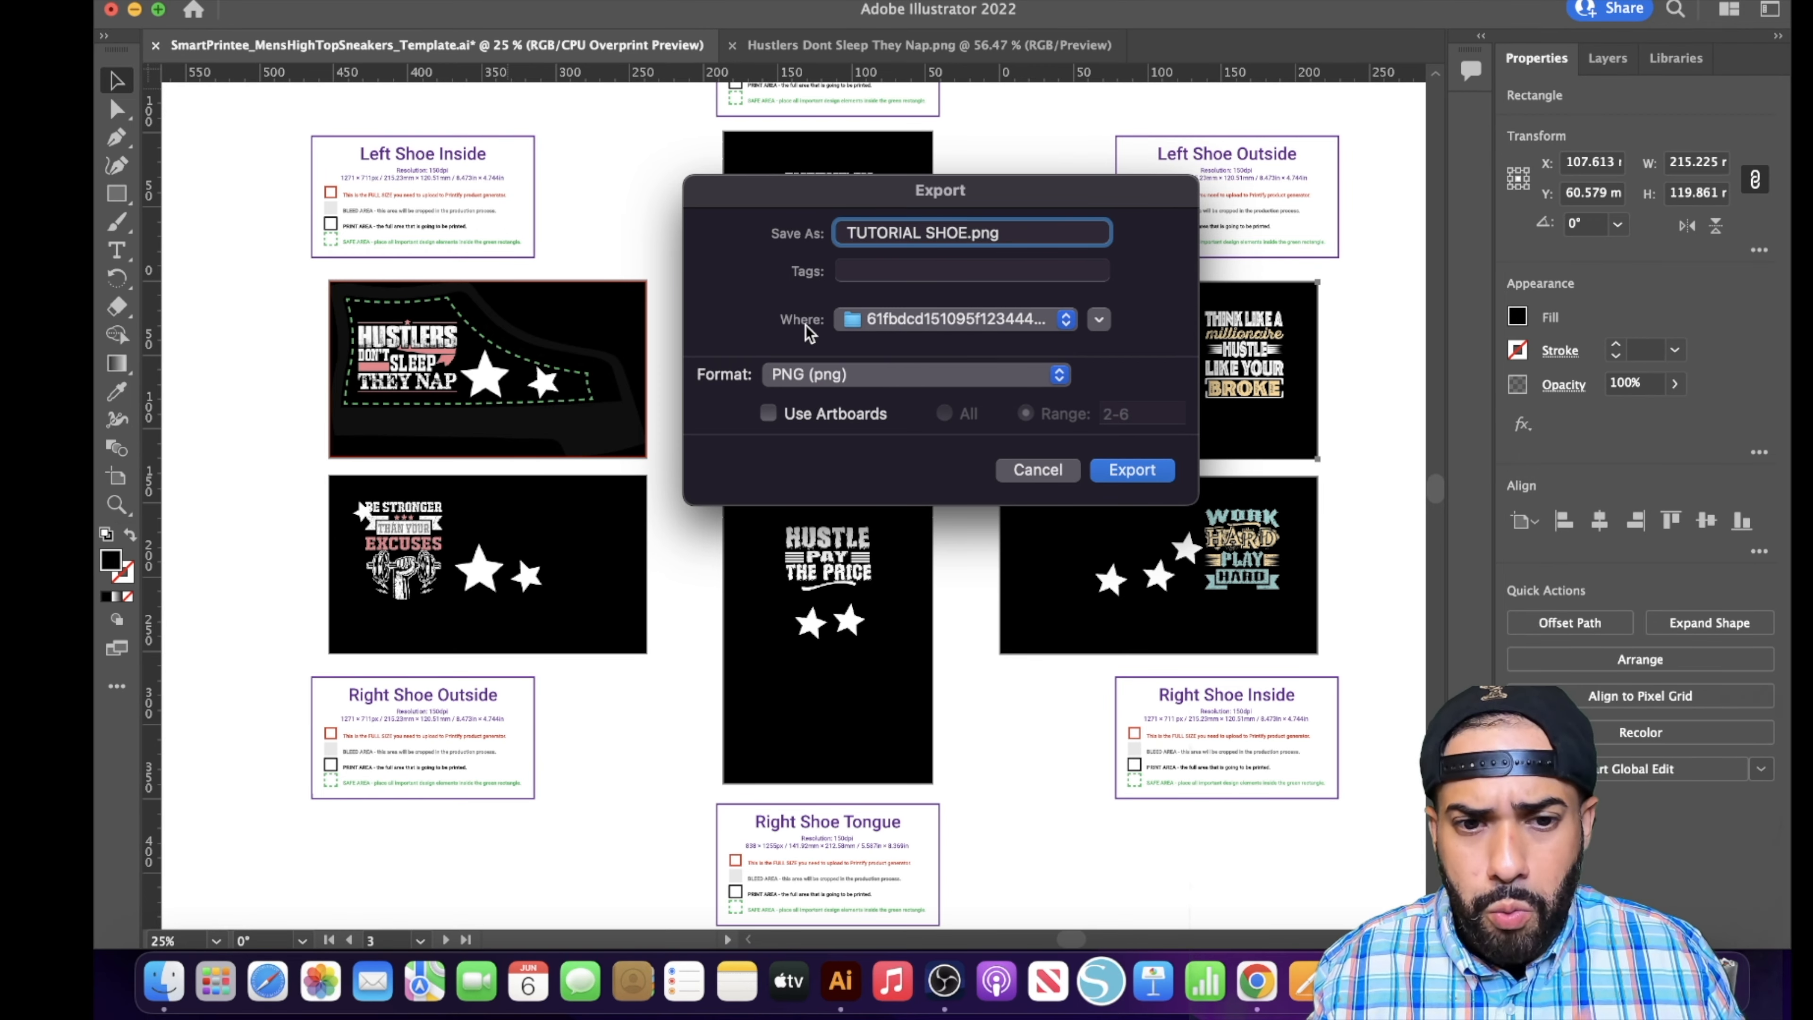
- Export artboards 1-6 as separate PNGs to the Downloads folder at High (300 ppi) with a transparent background
click(1068, 332)
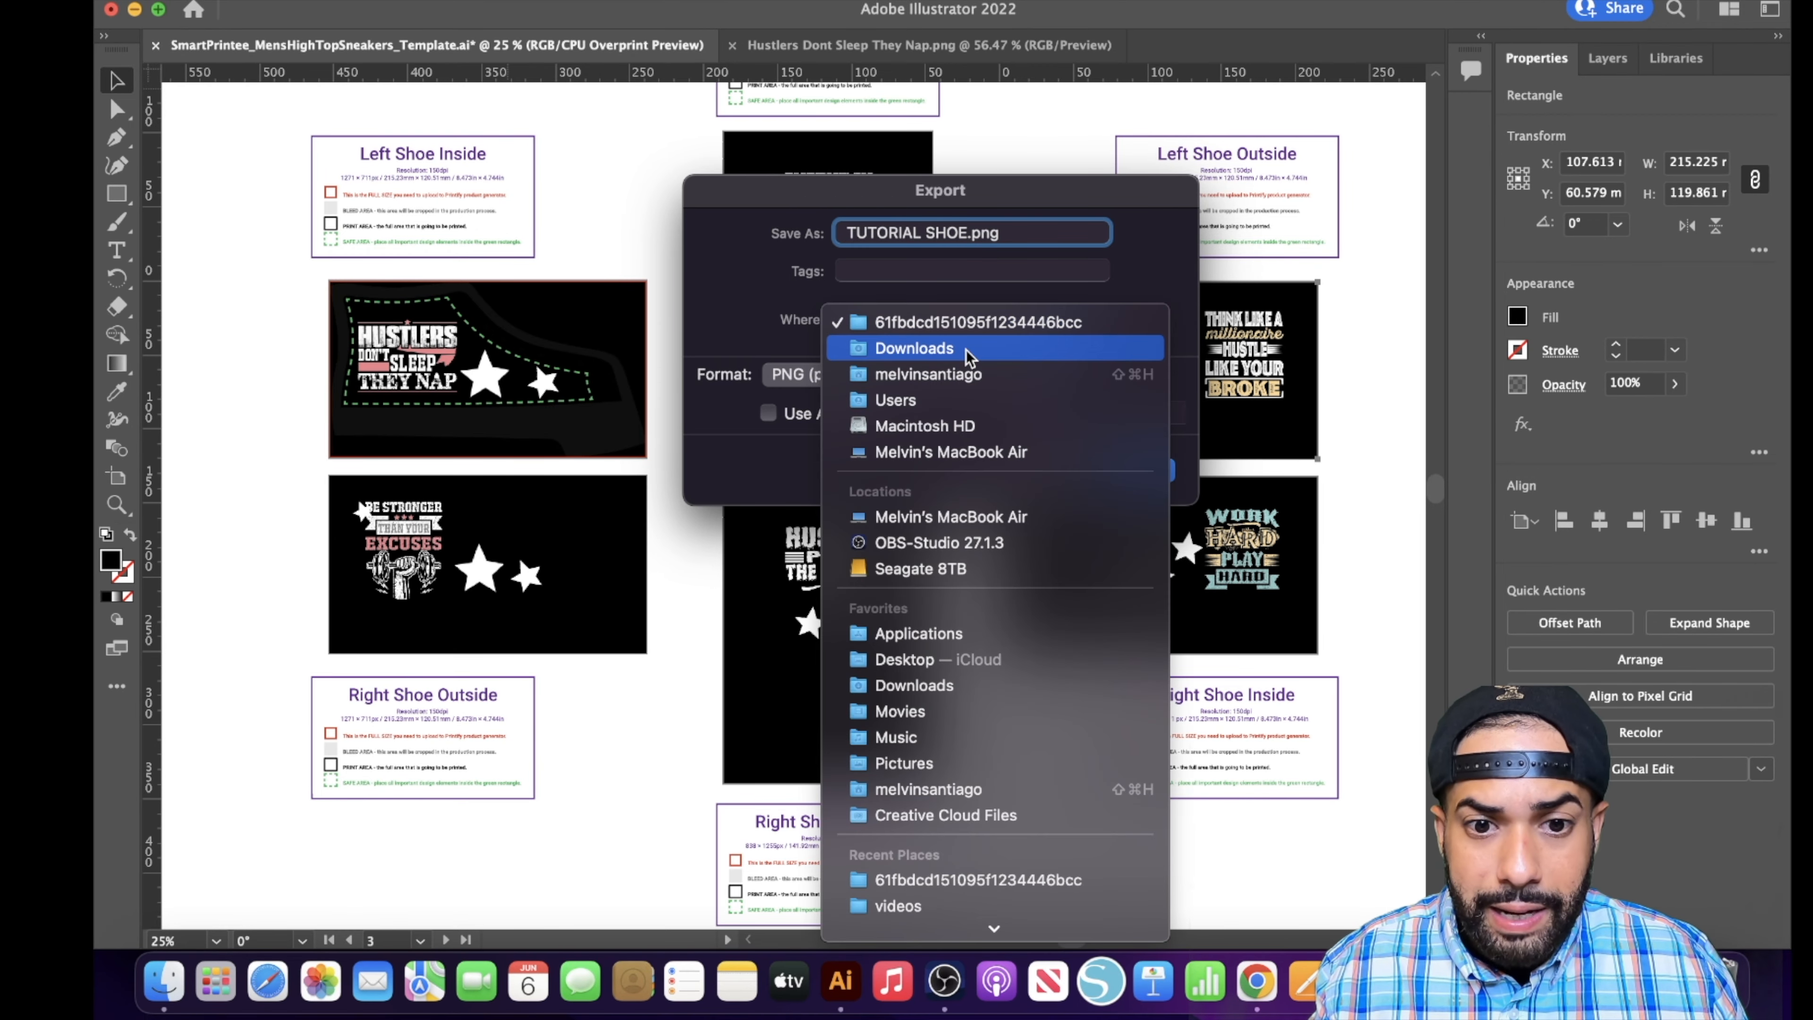
click(892, 349)
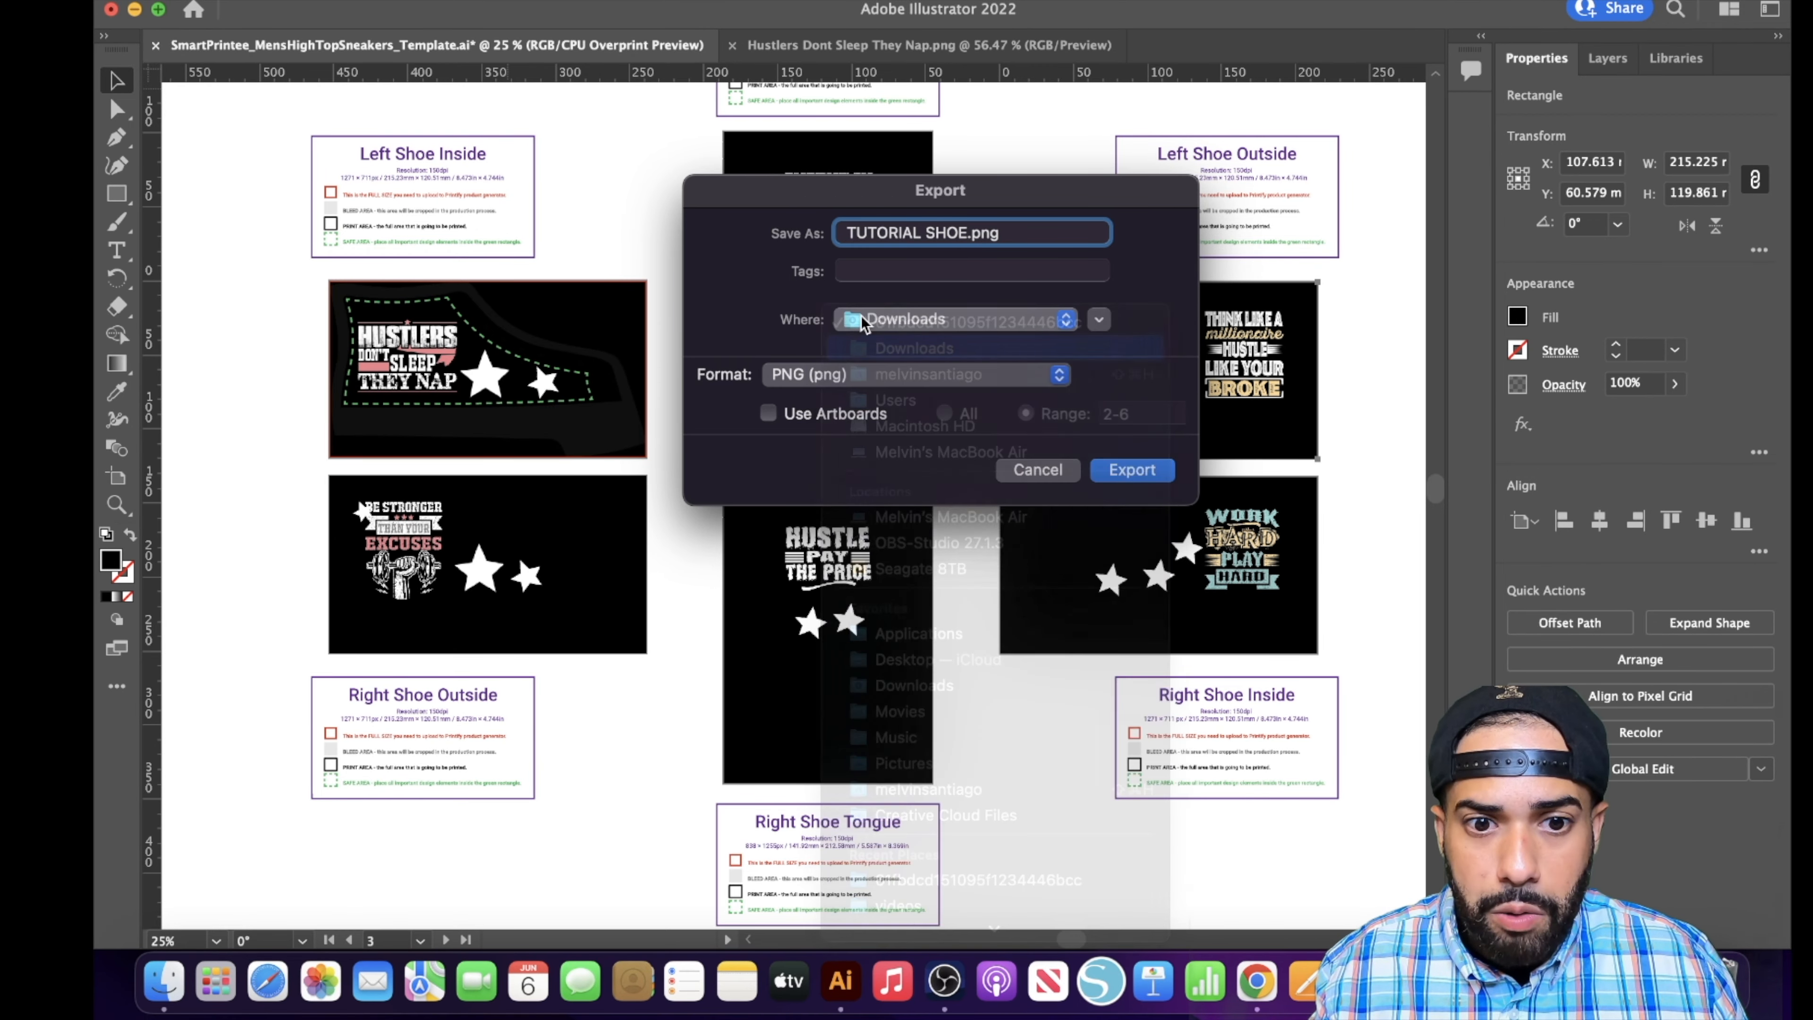
click(768, 413)
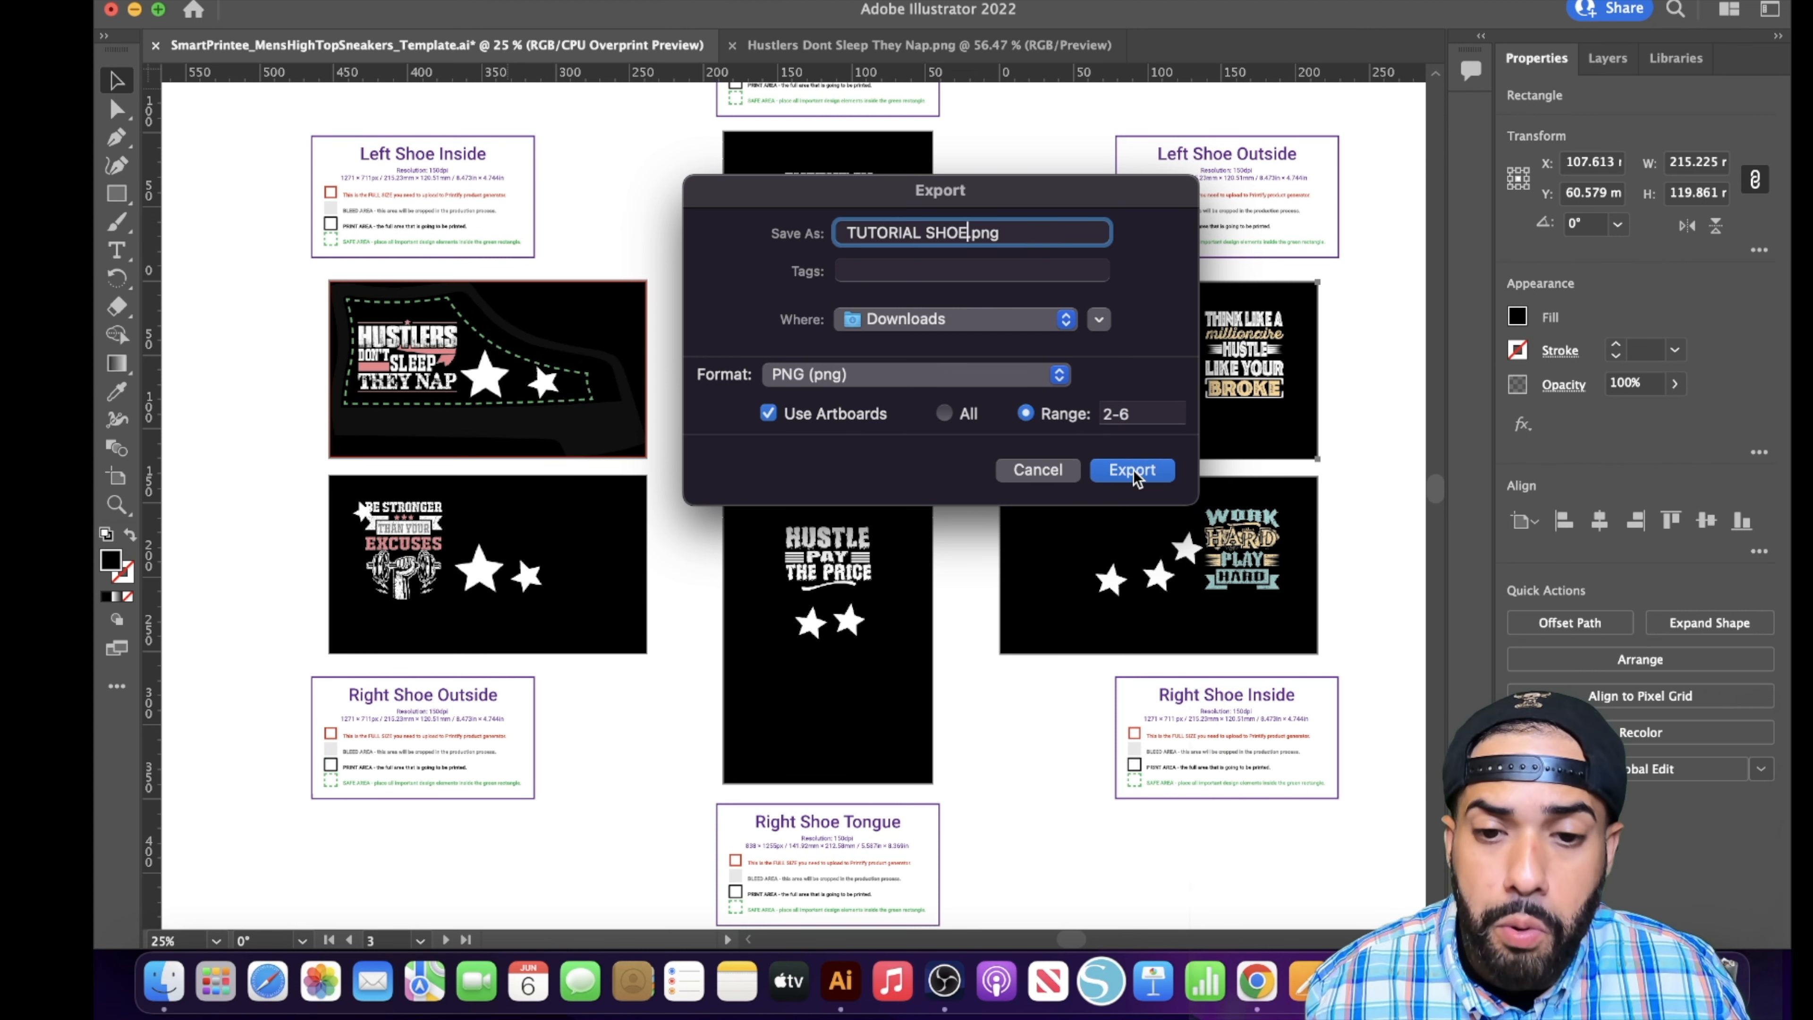
click(1112, 415)
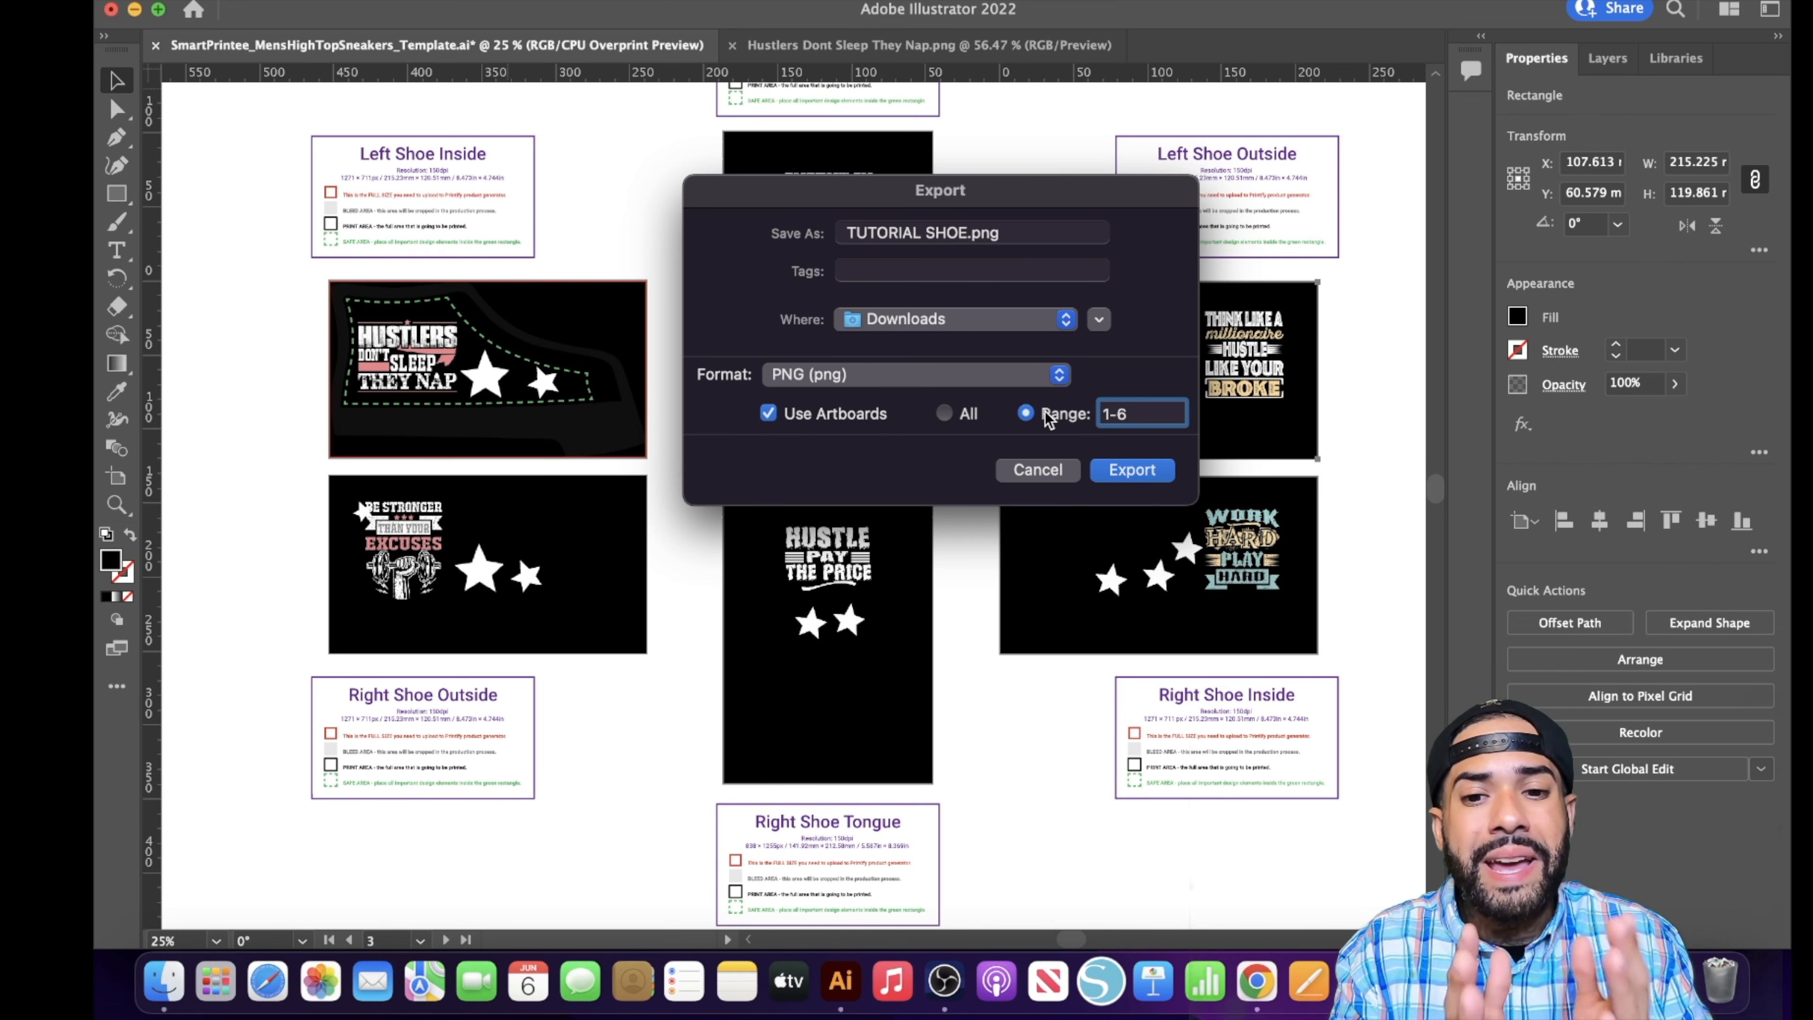
click(1135, 476)
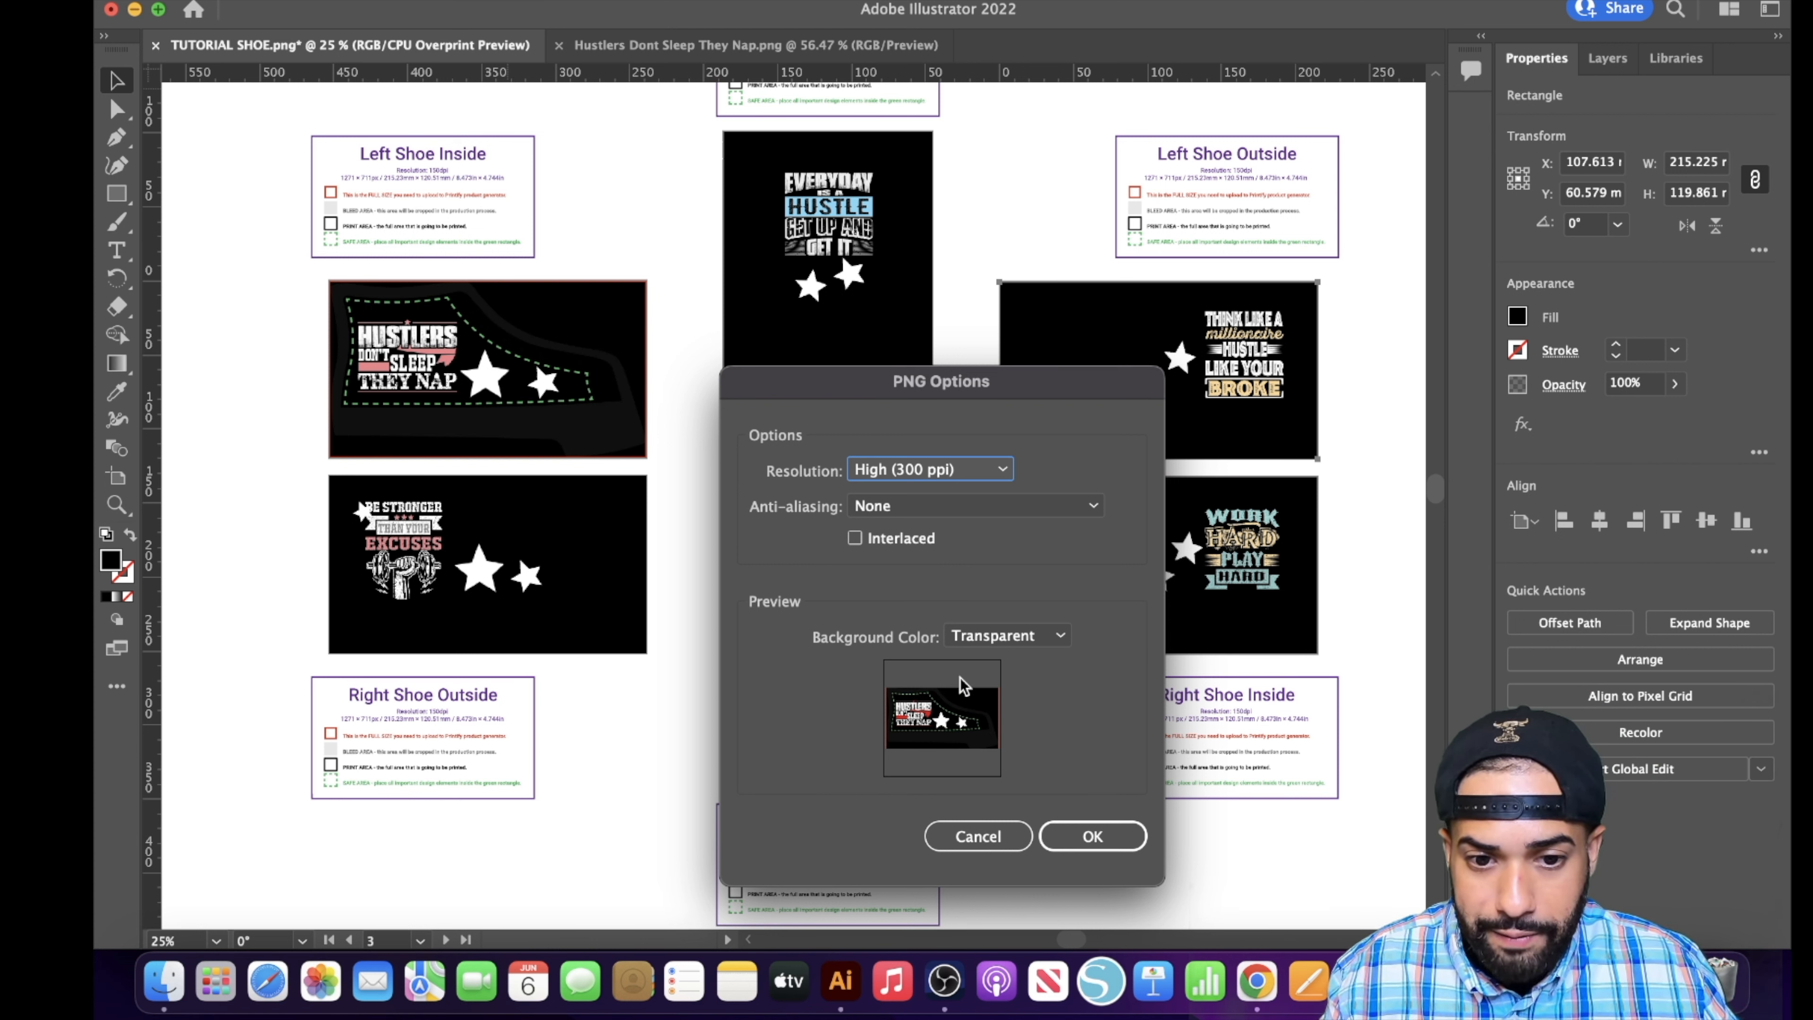
click(1104, 848)
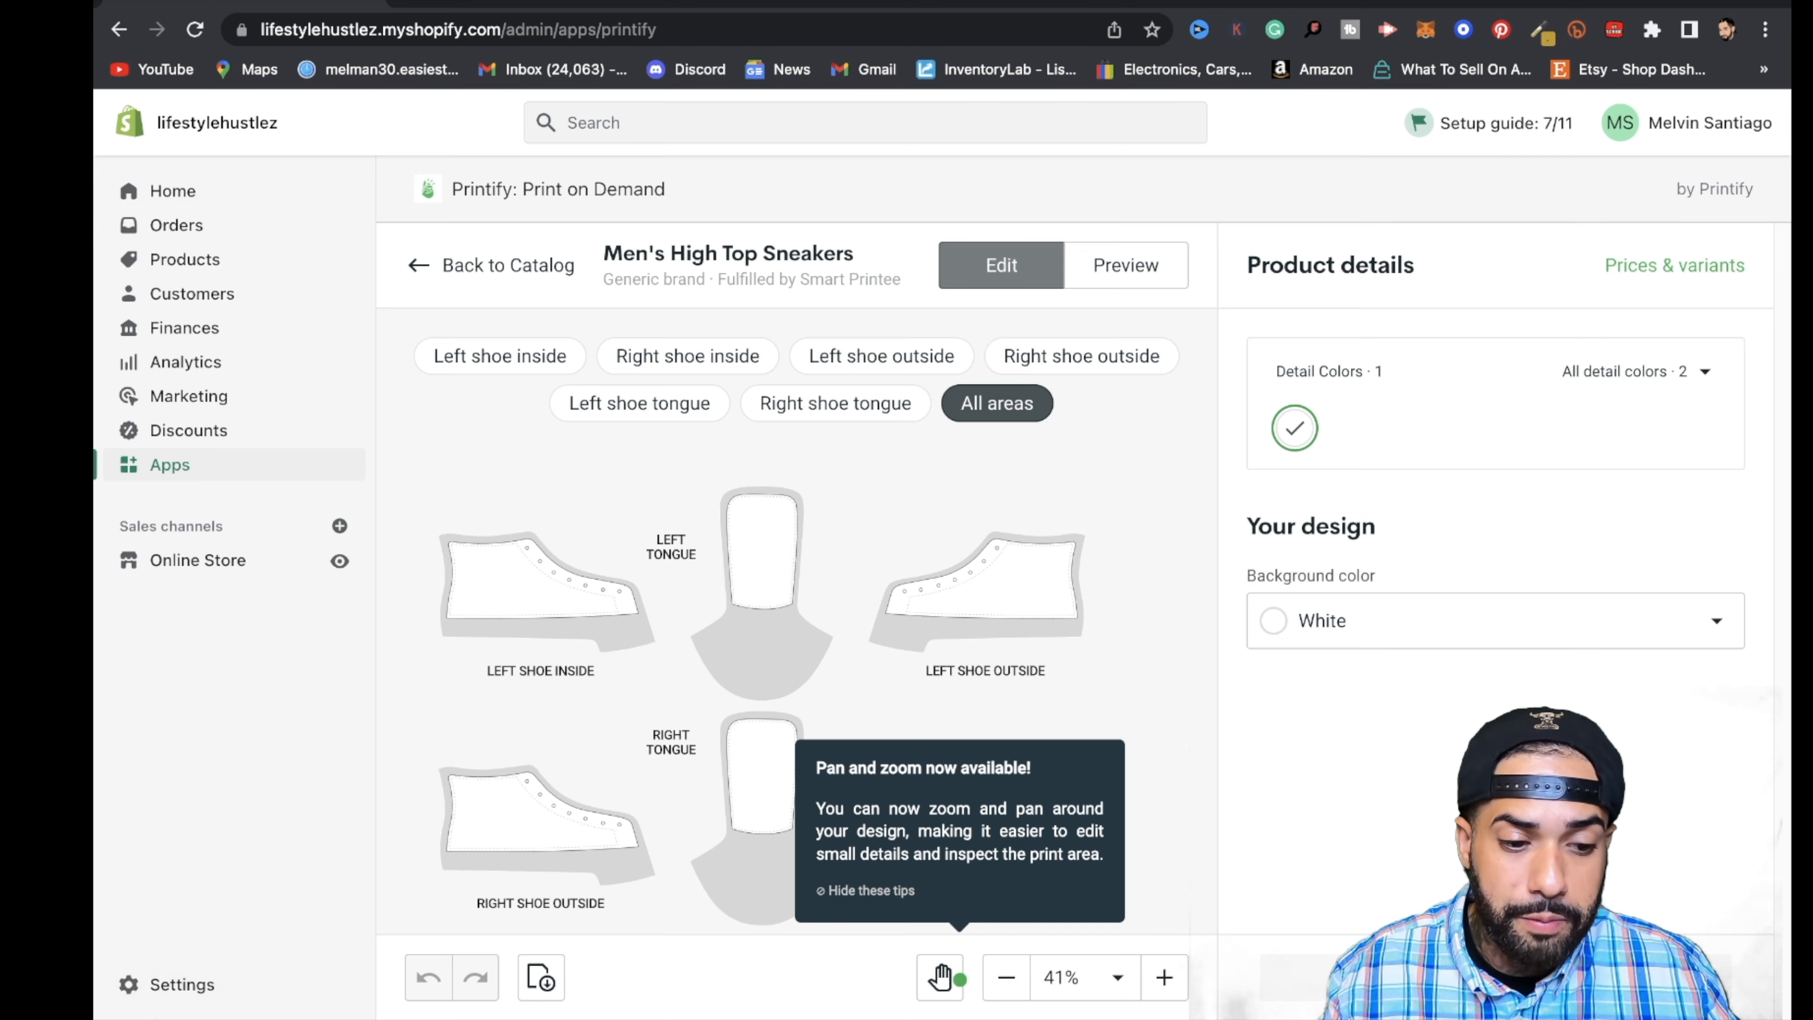
- Switch to Finder and examine the exported TUTORIAL SHOE PNG files in the Downloads folder
click(165, 986)
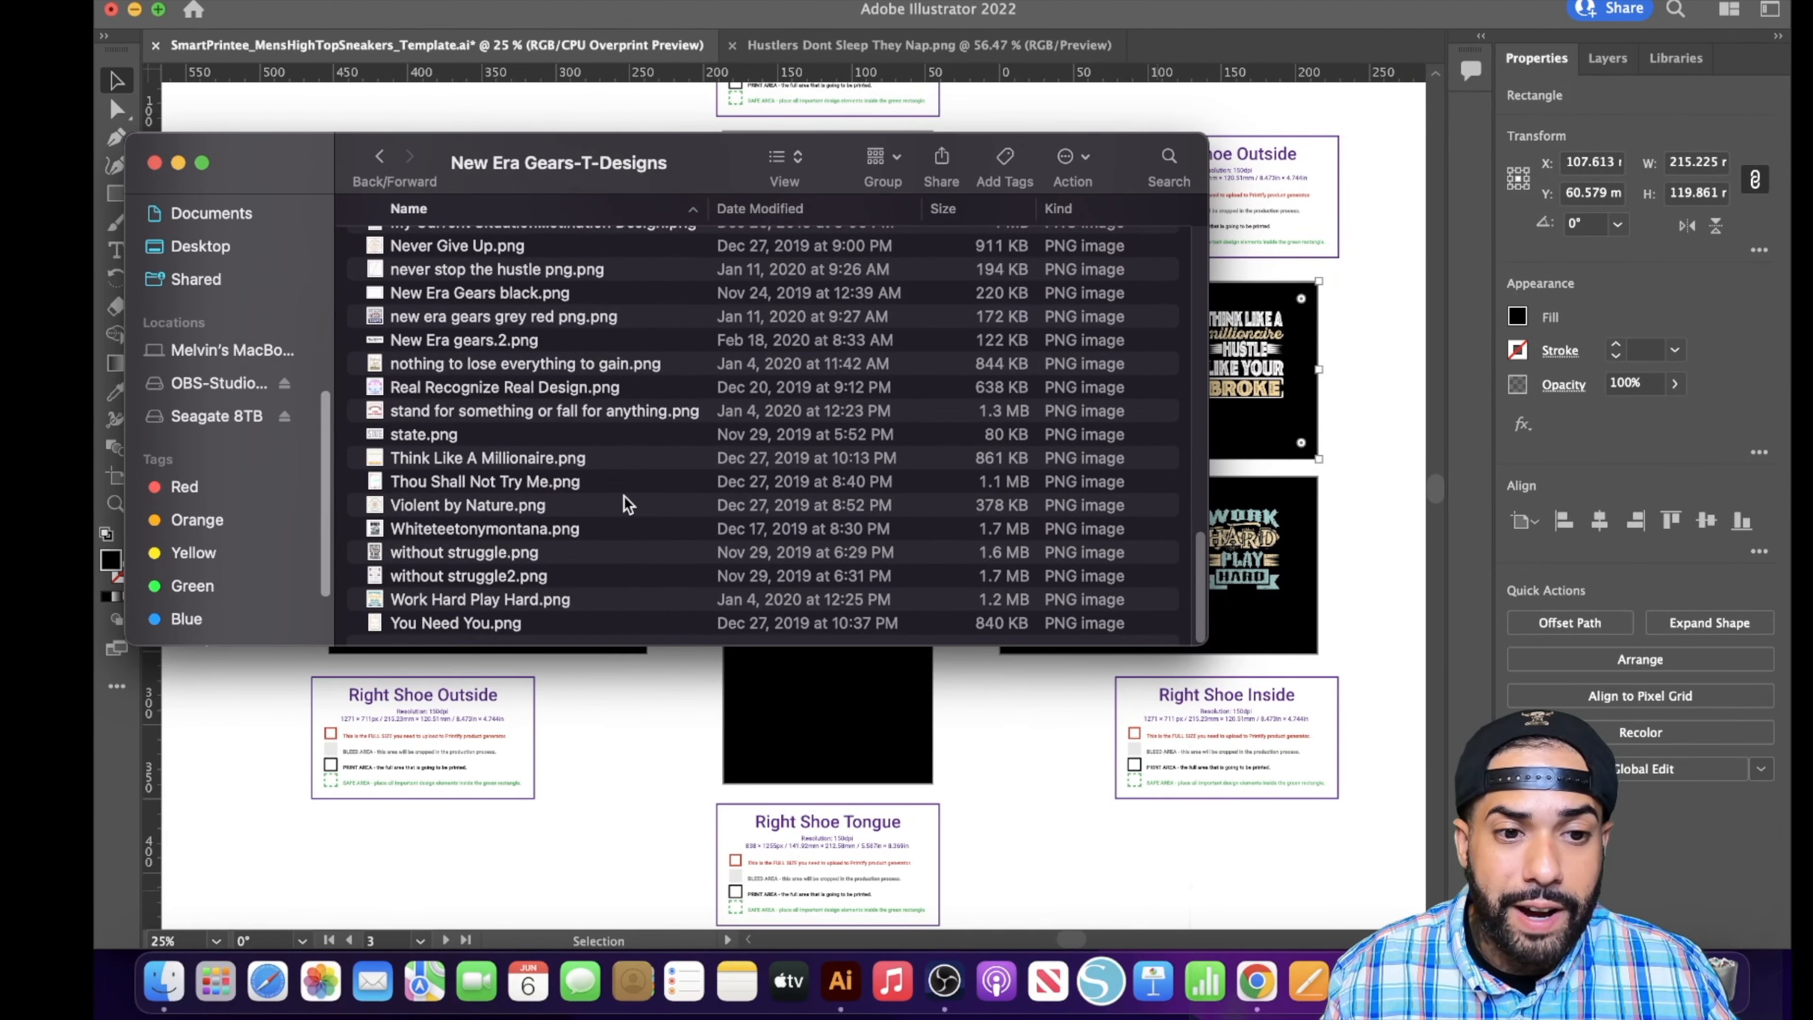
scroll(560, 450, up, 5)
scroll(251, 451, up, 5)
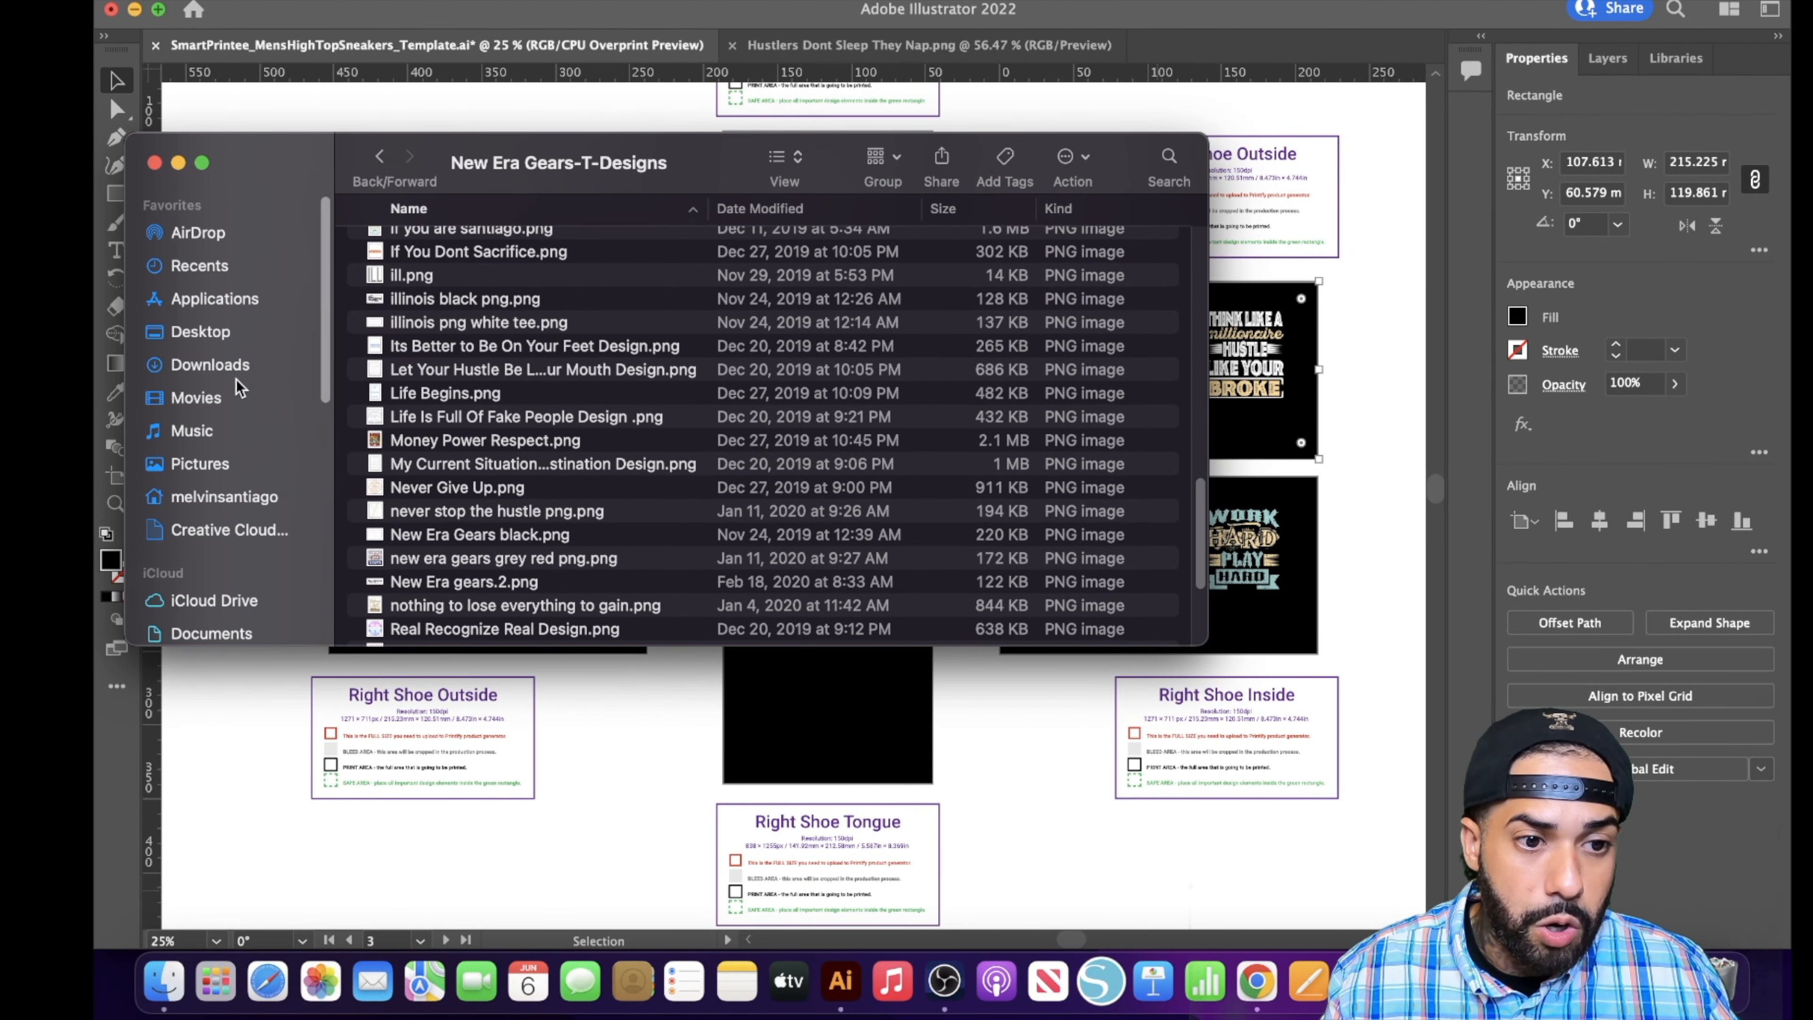
click(210, 364)
scroll(544, 364, up, 2)
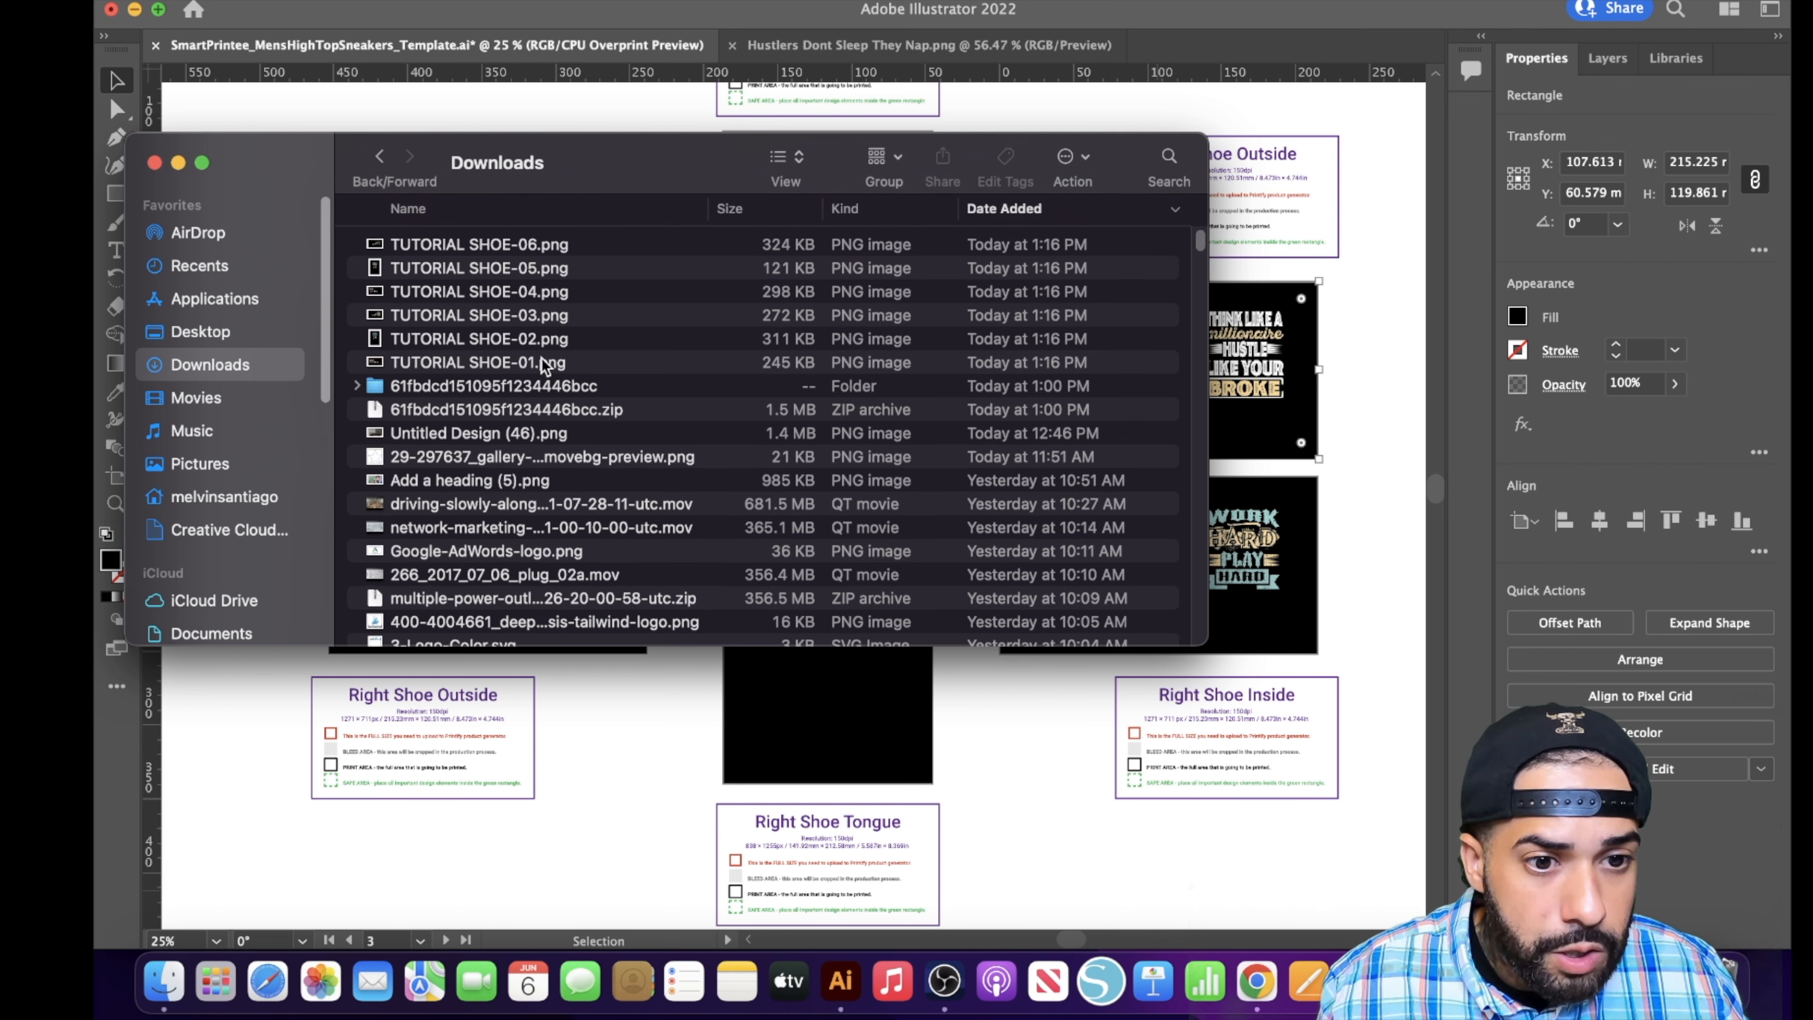
click(477, 365)
click(477, 340)
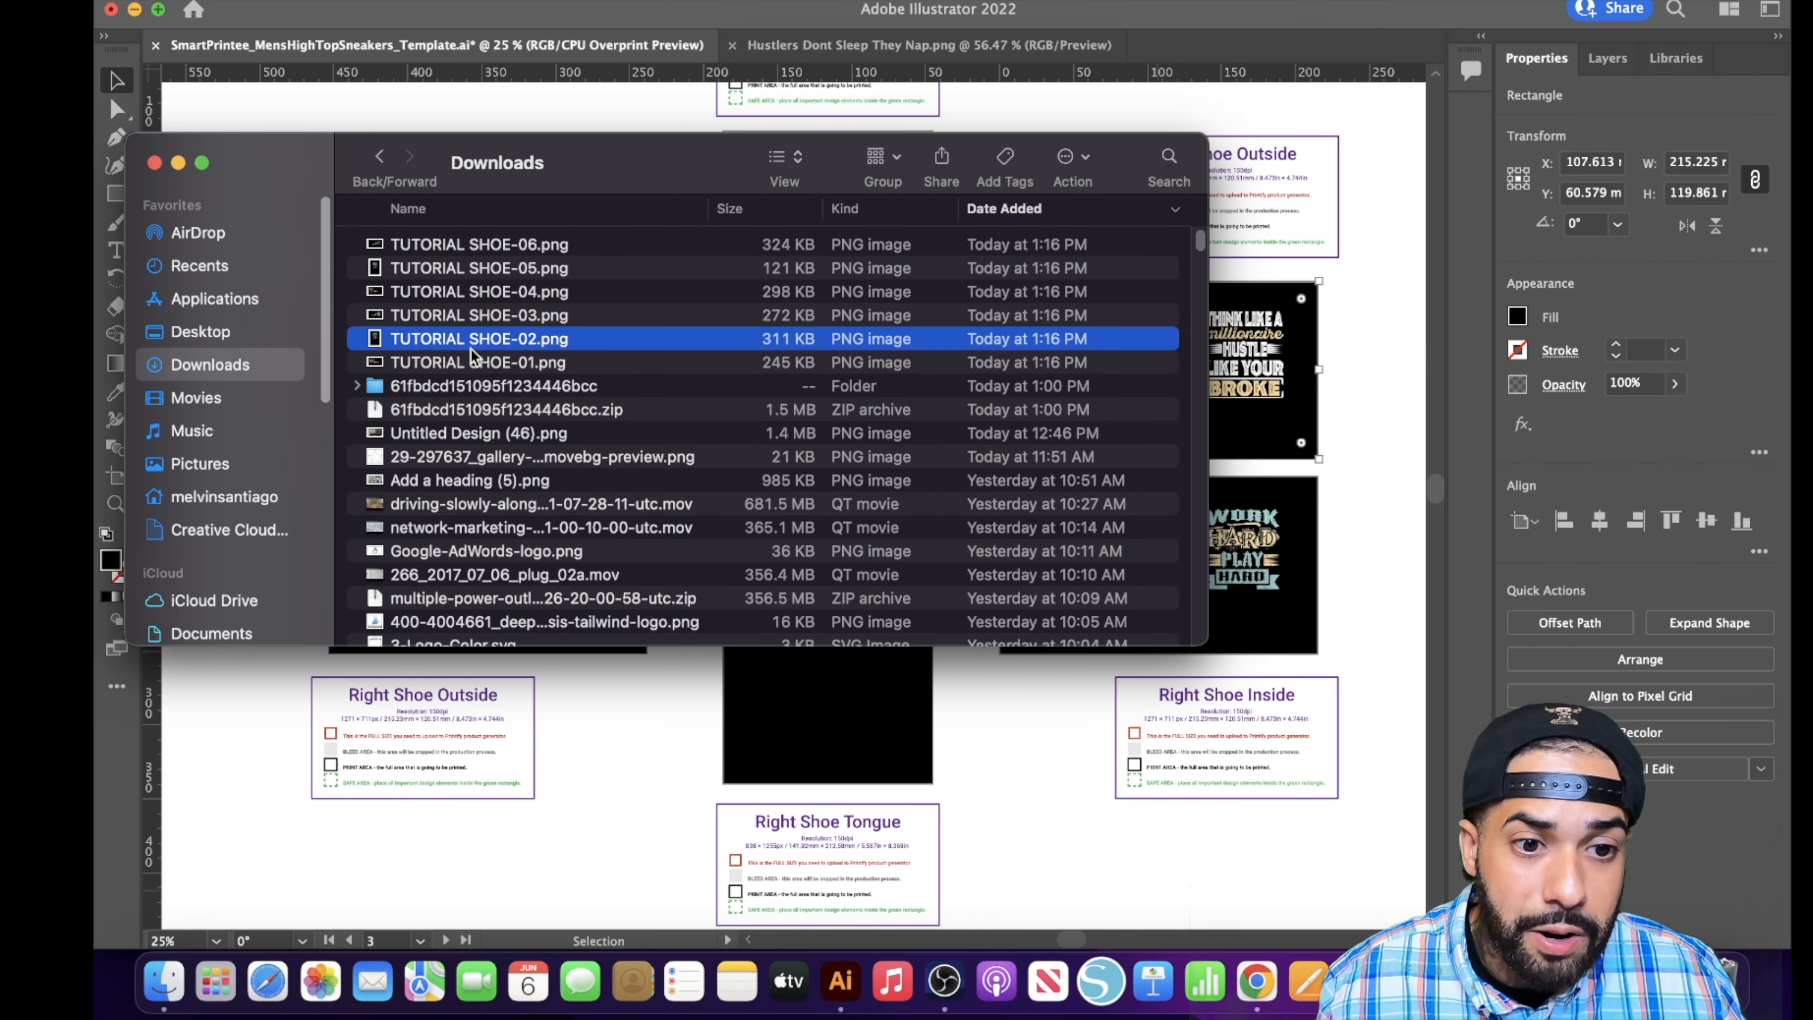
click(472, 362)
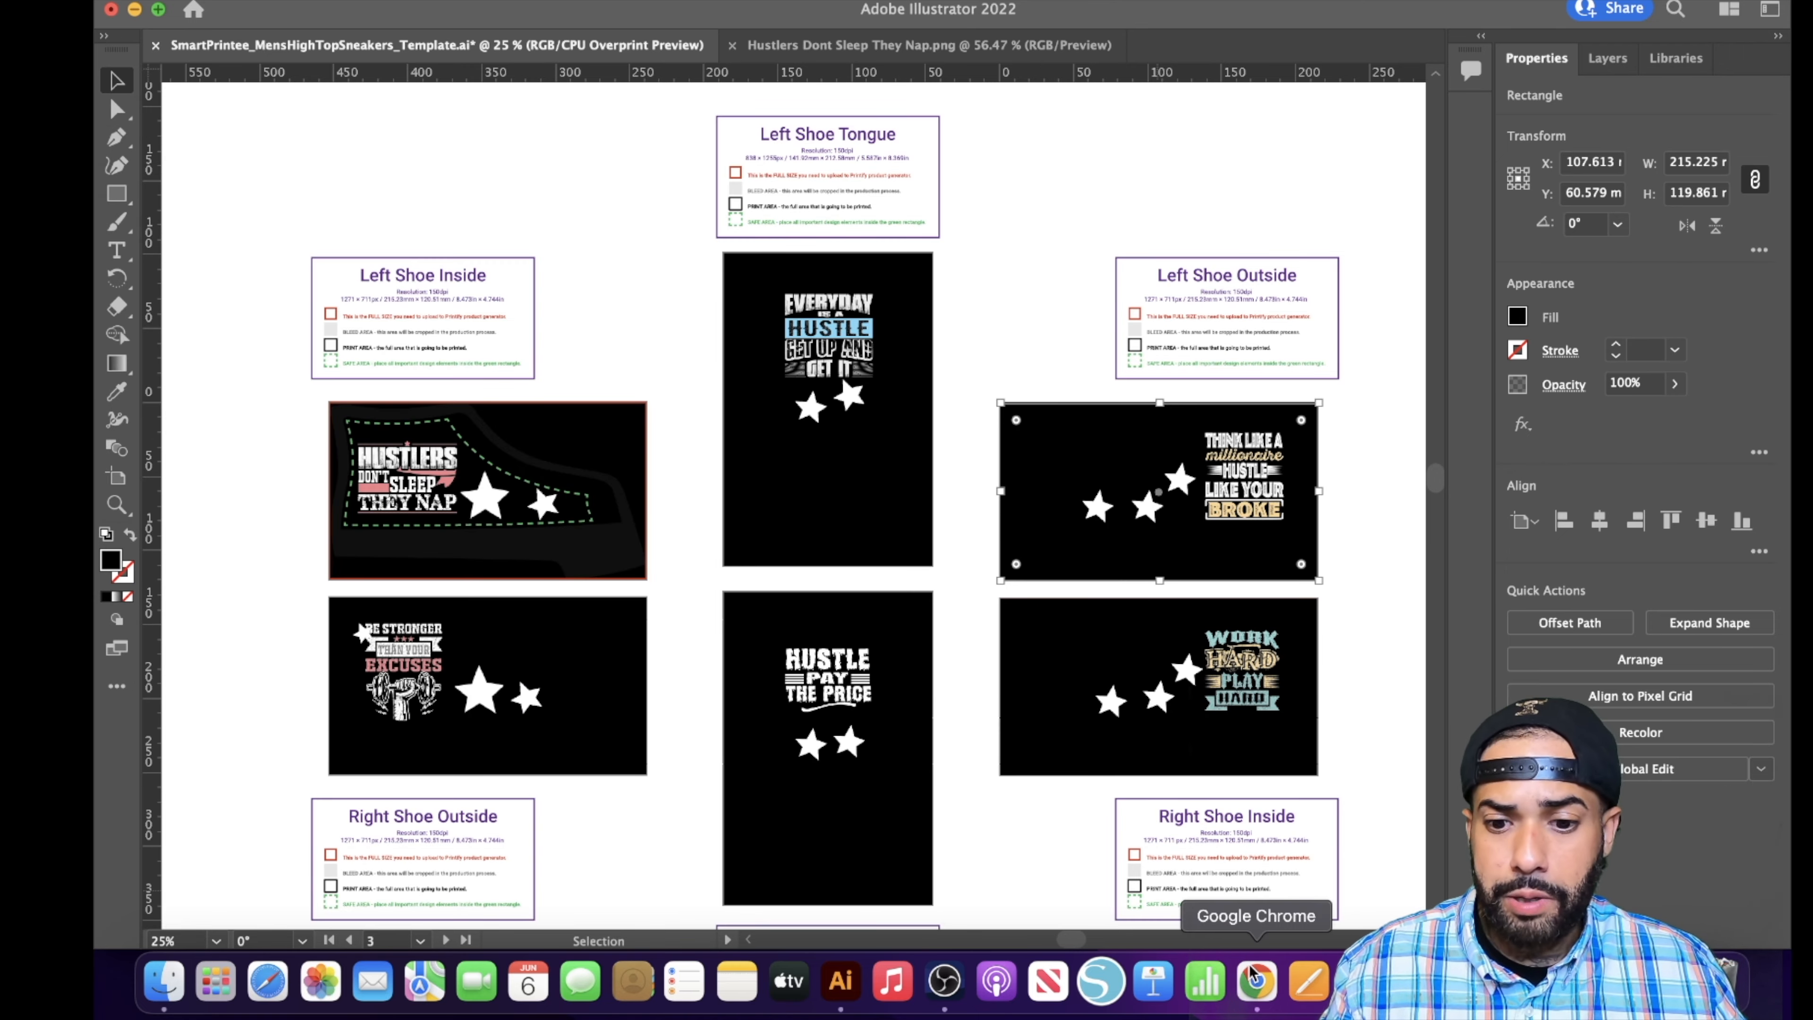
- Switch to Printify in Chrome and upload TUTORIAL SHOE-01.png from the device as the left shoe inside design
click(1256, 979)
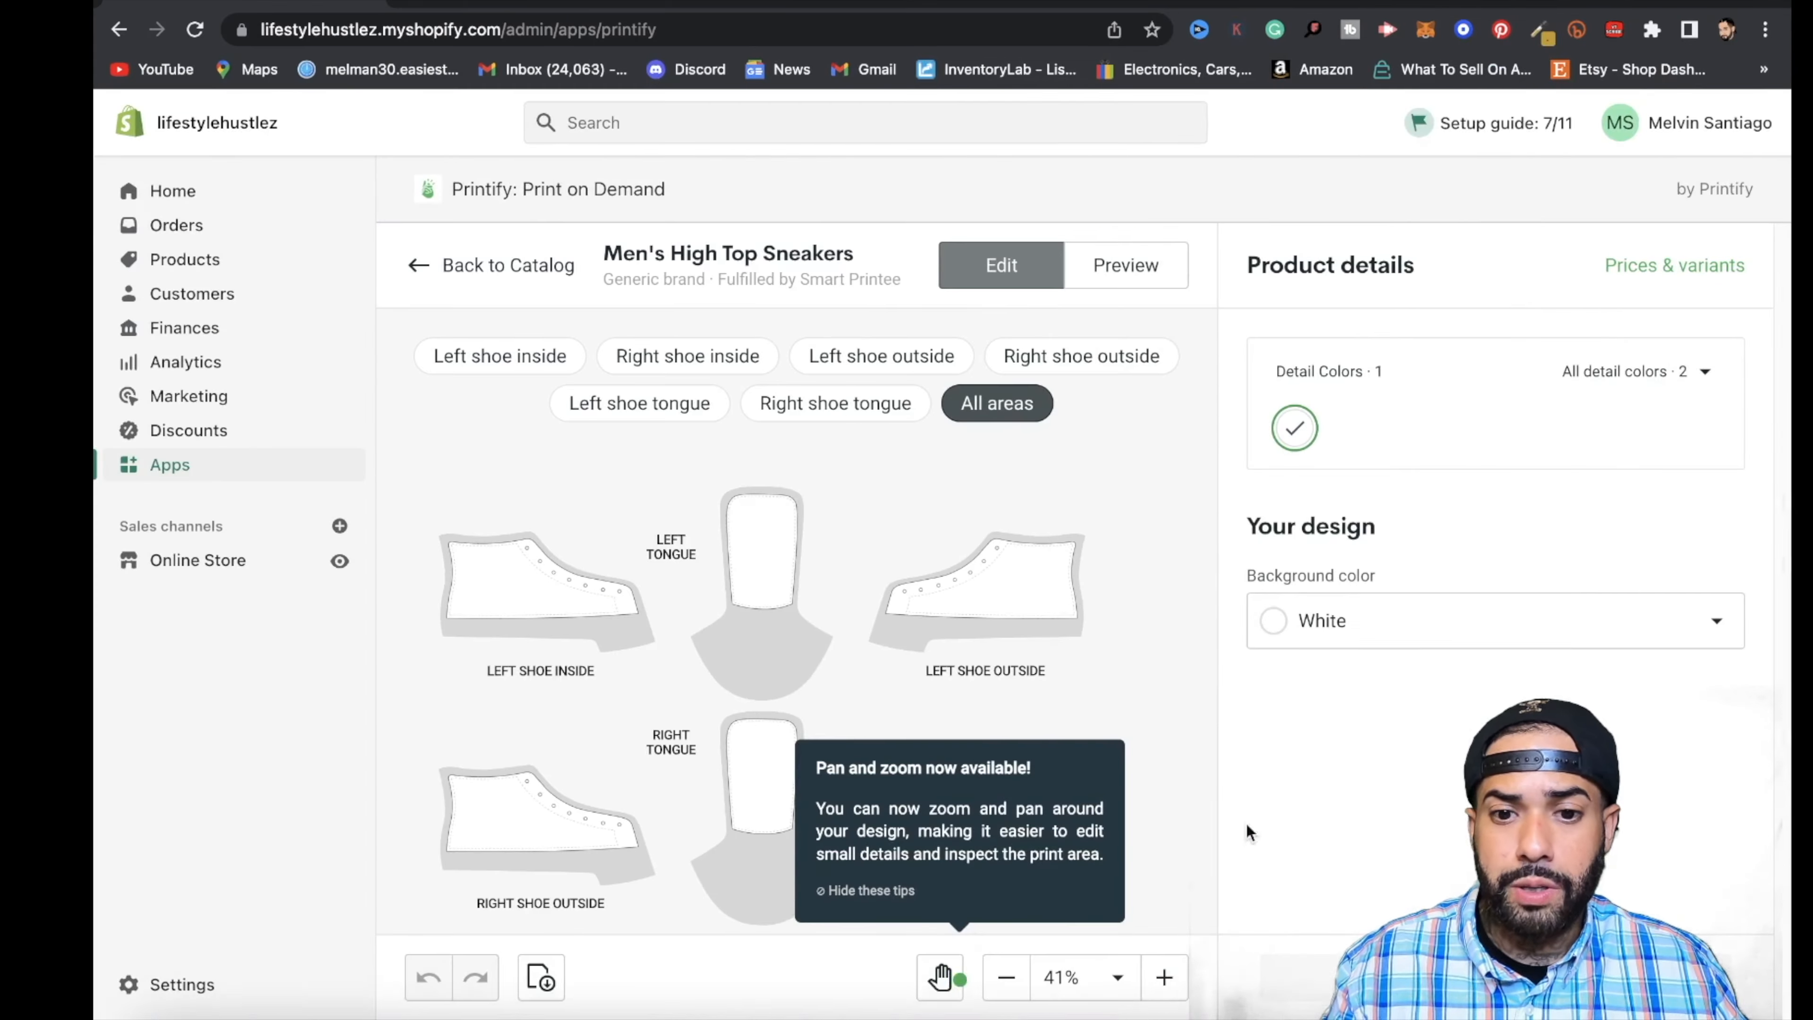
scroll(708, 607, down, 2)
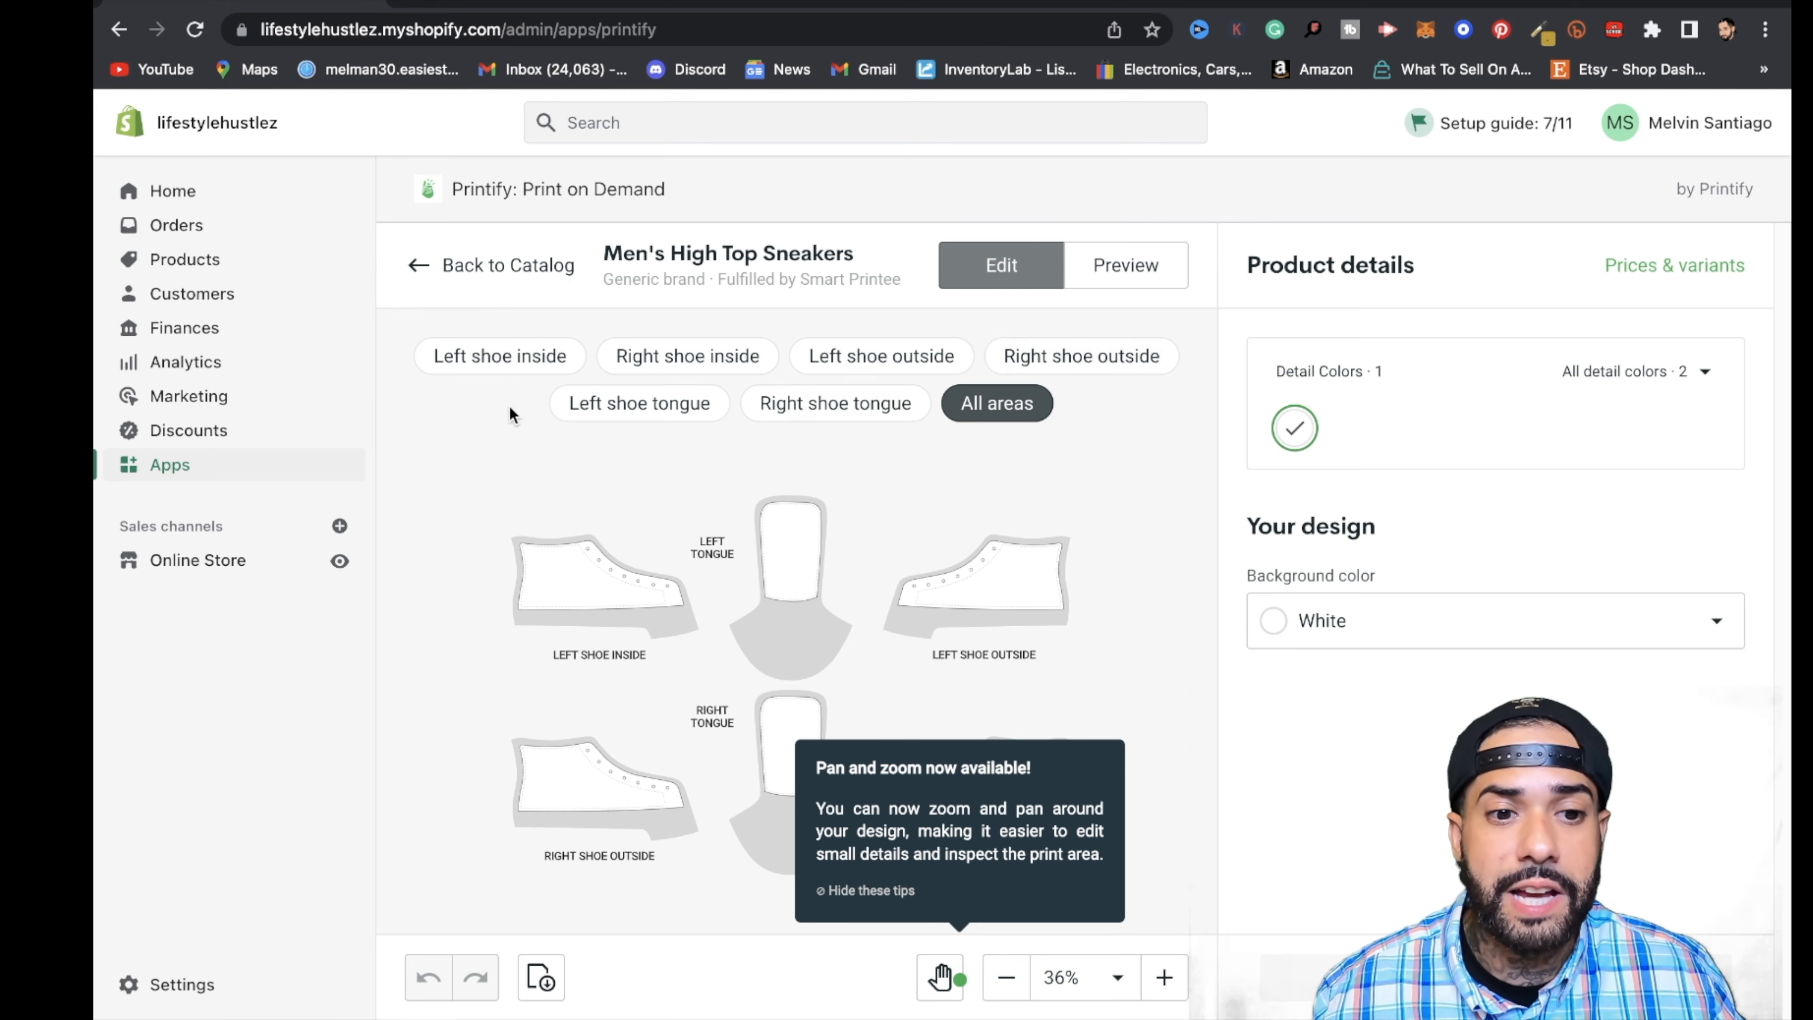
click(514, 361)
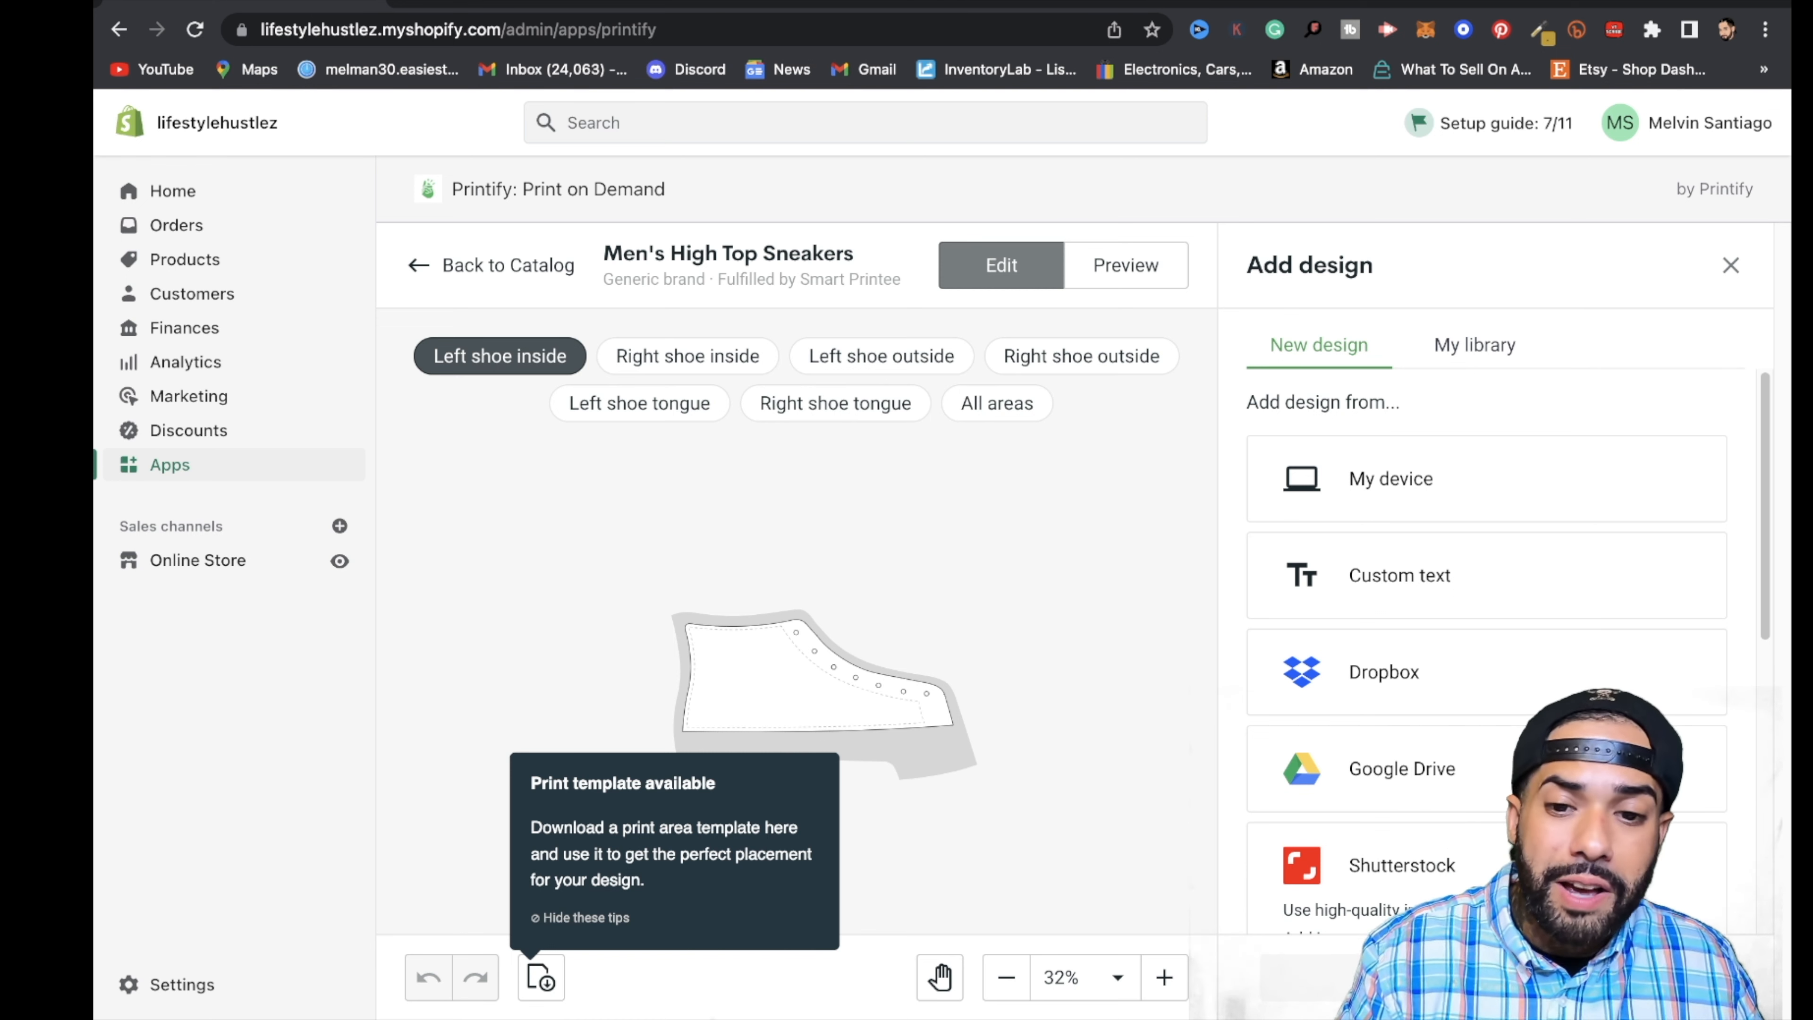
mouse_move(794, 1018)
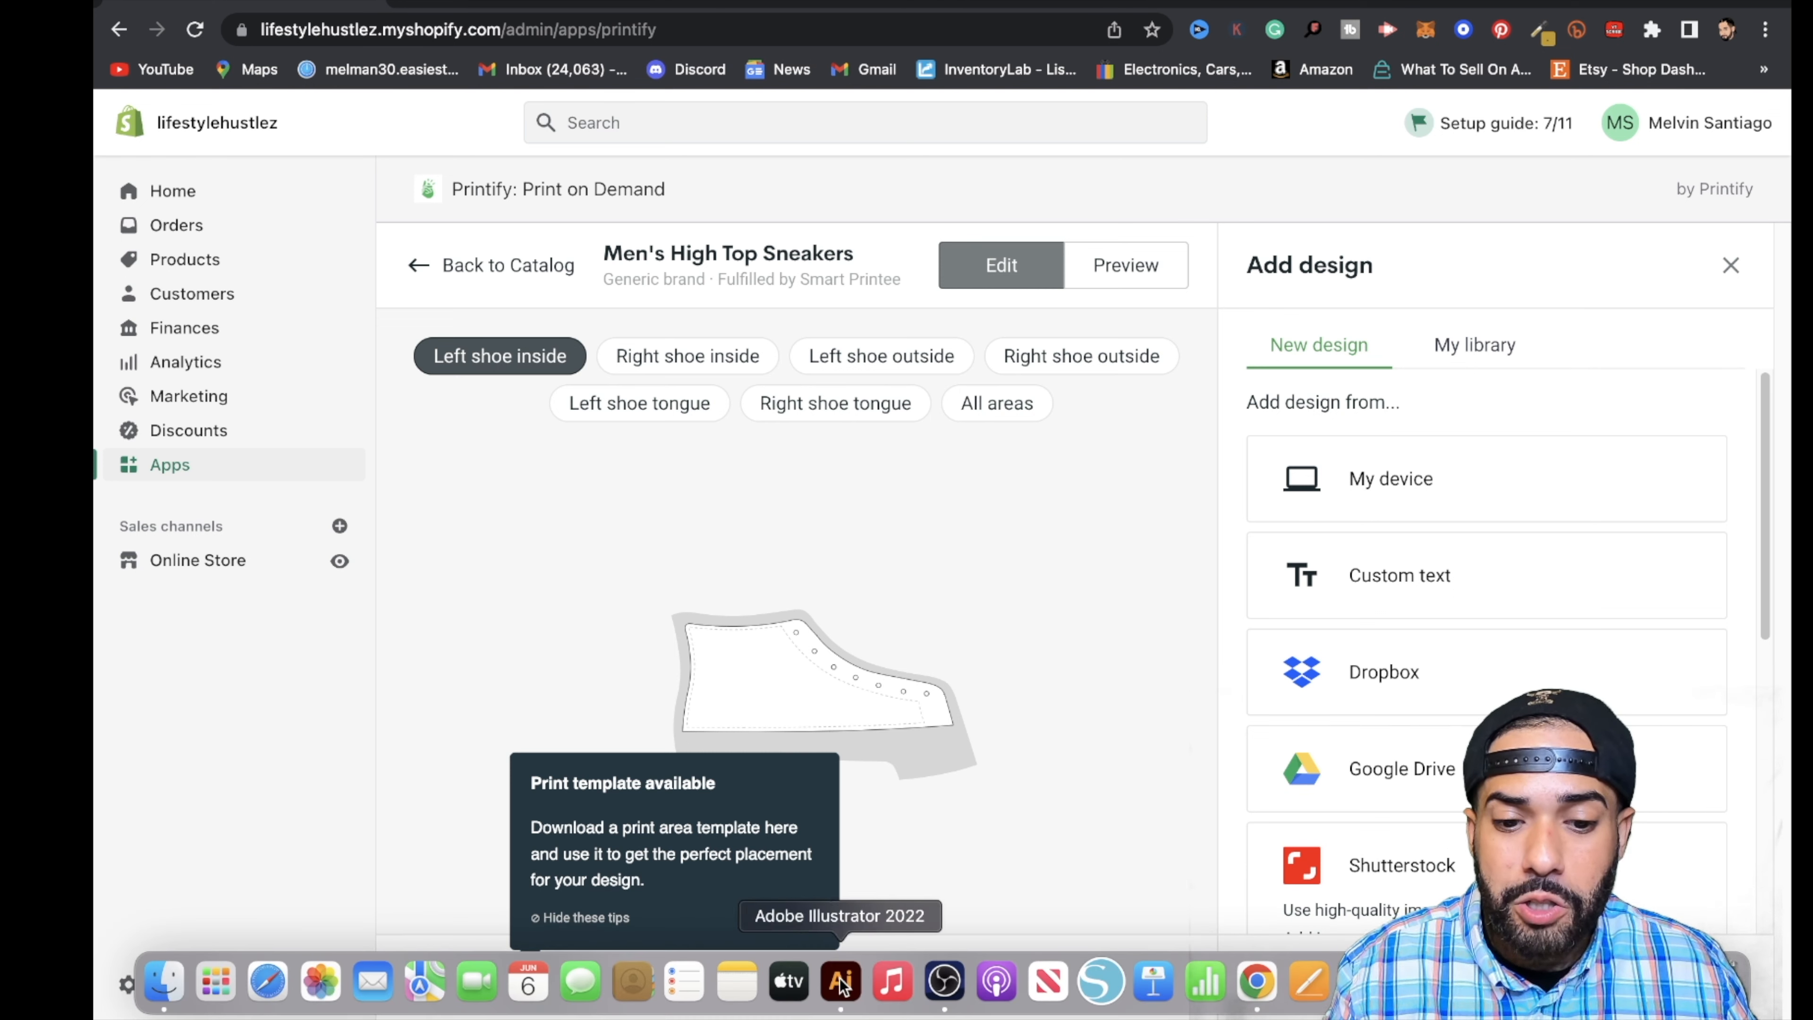
click(838, 984)
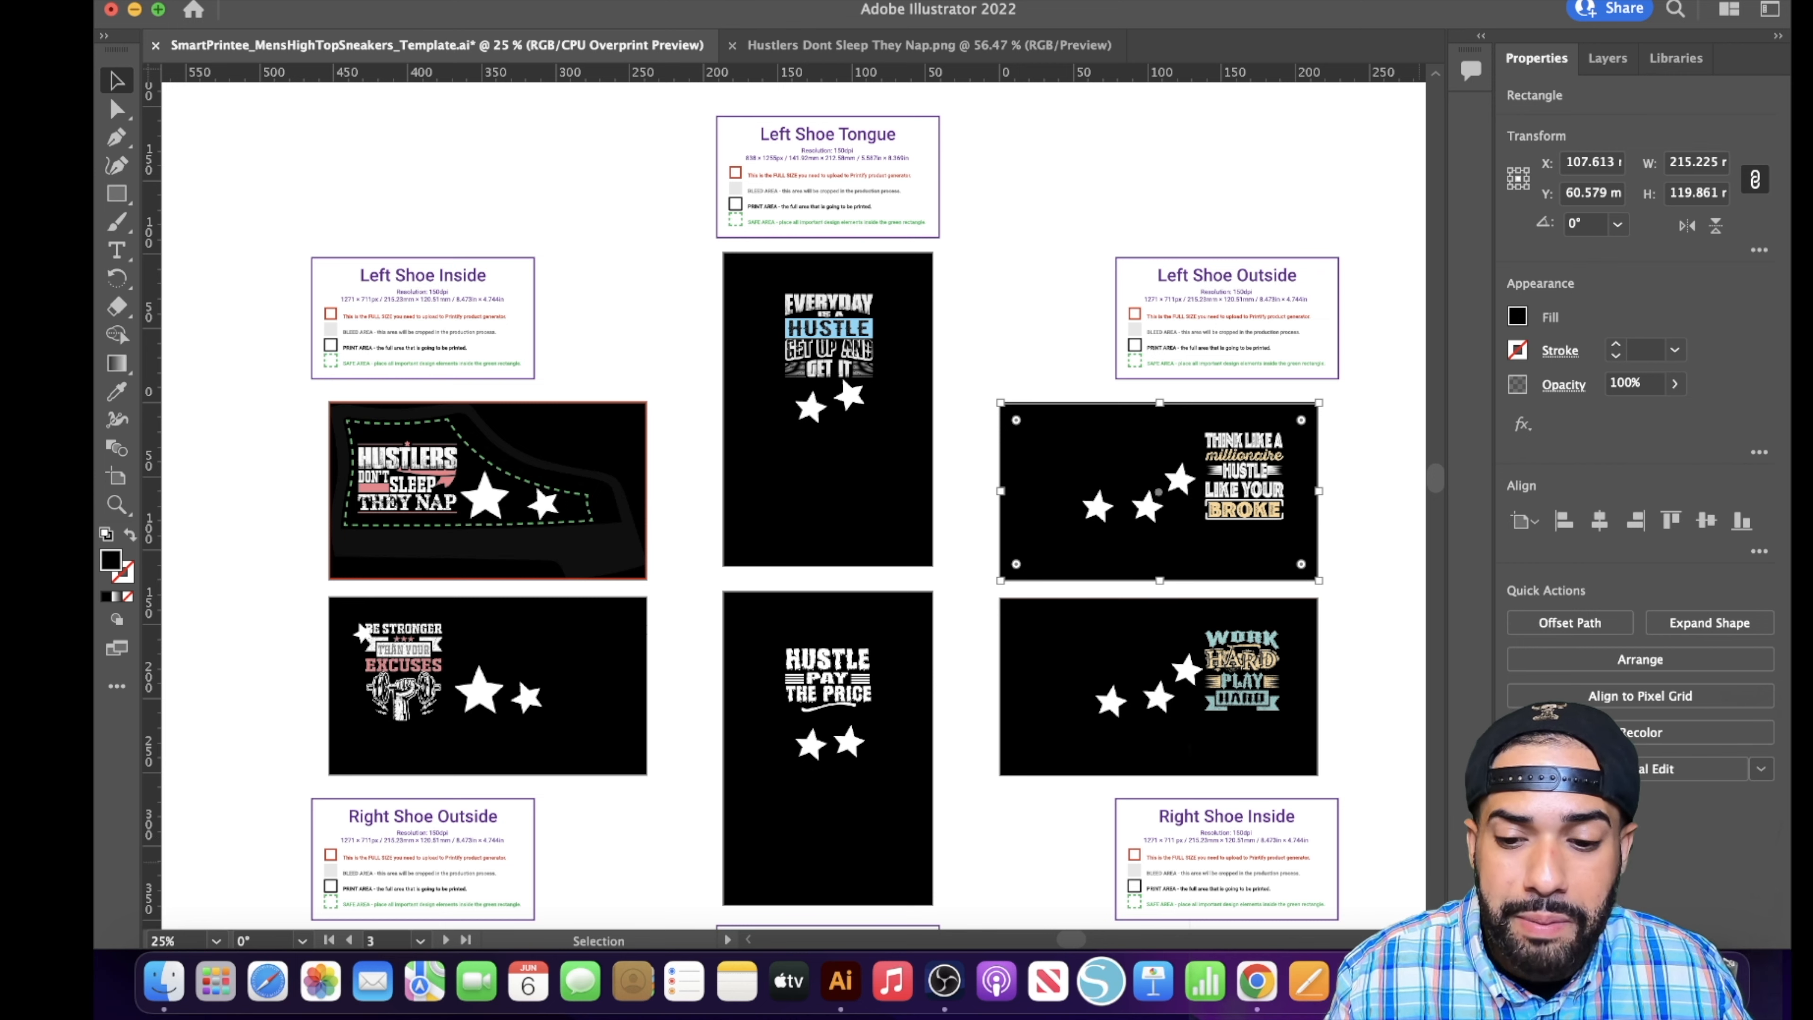
click(1257, 984)
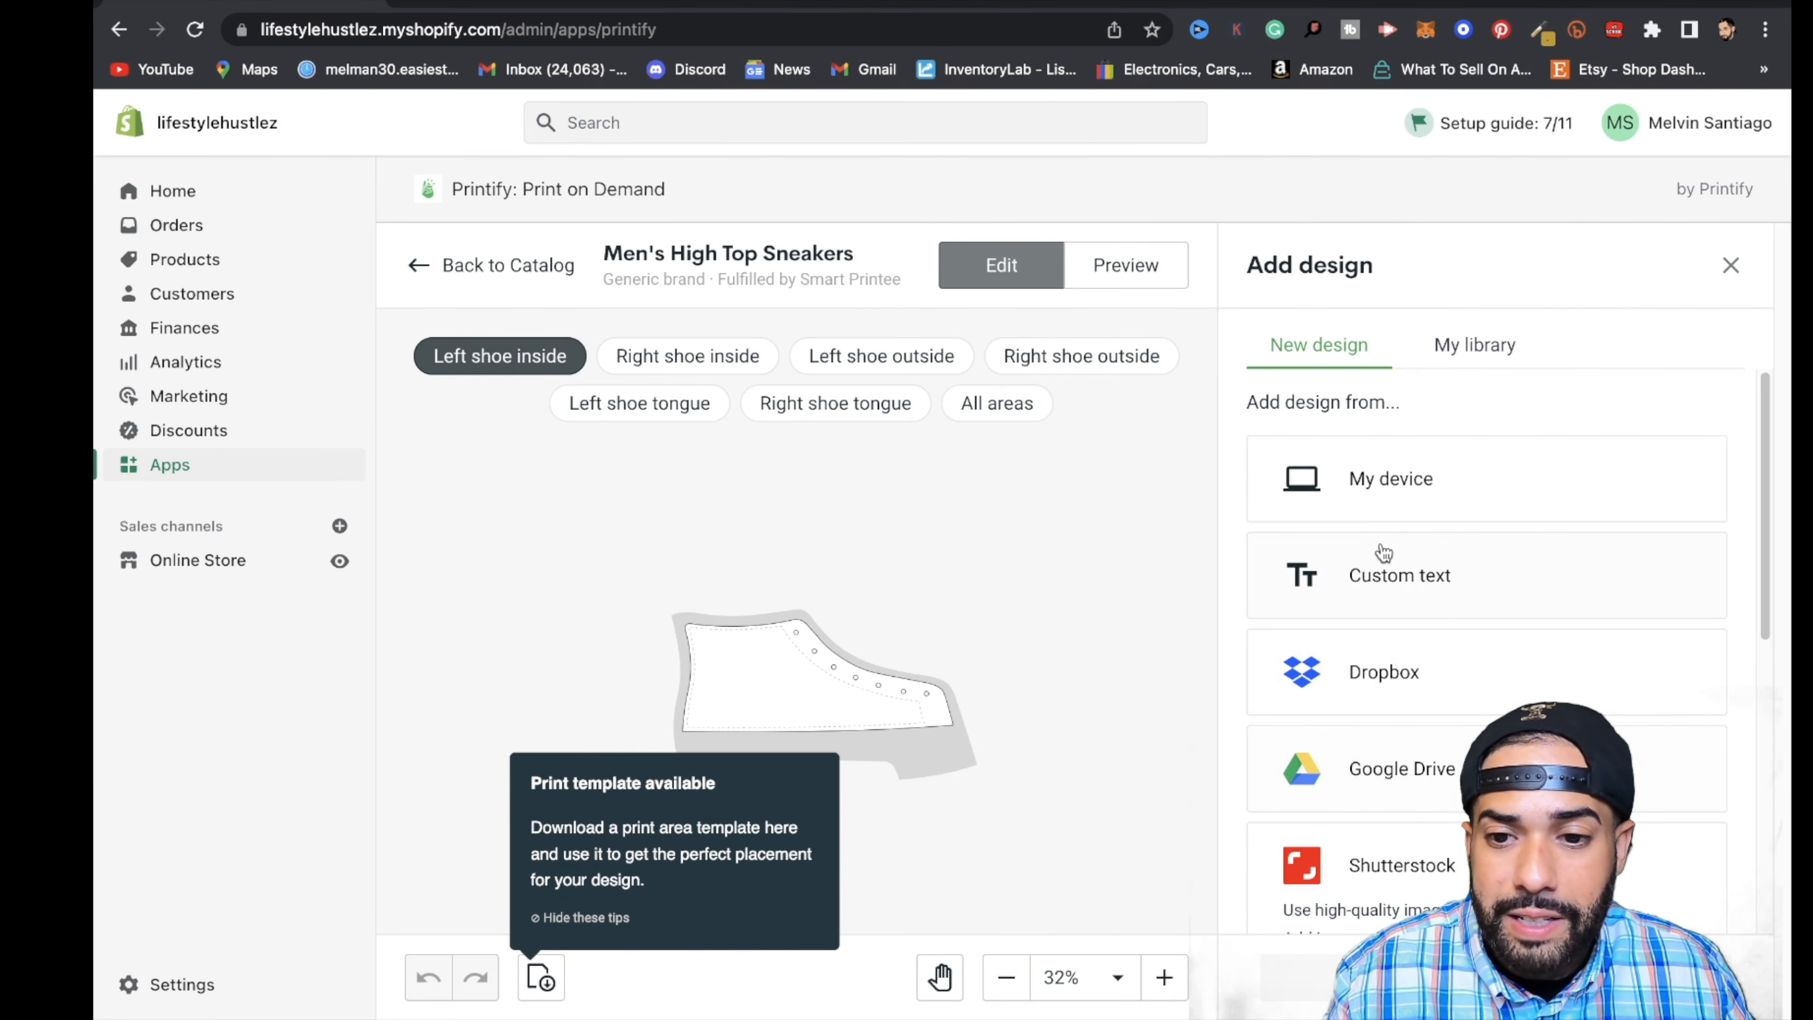
click(1401, 500)
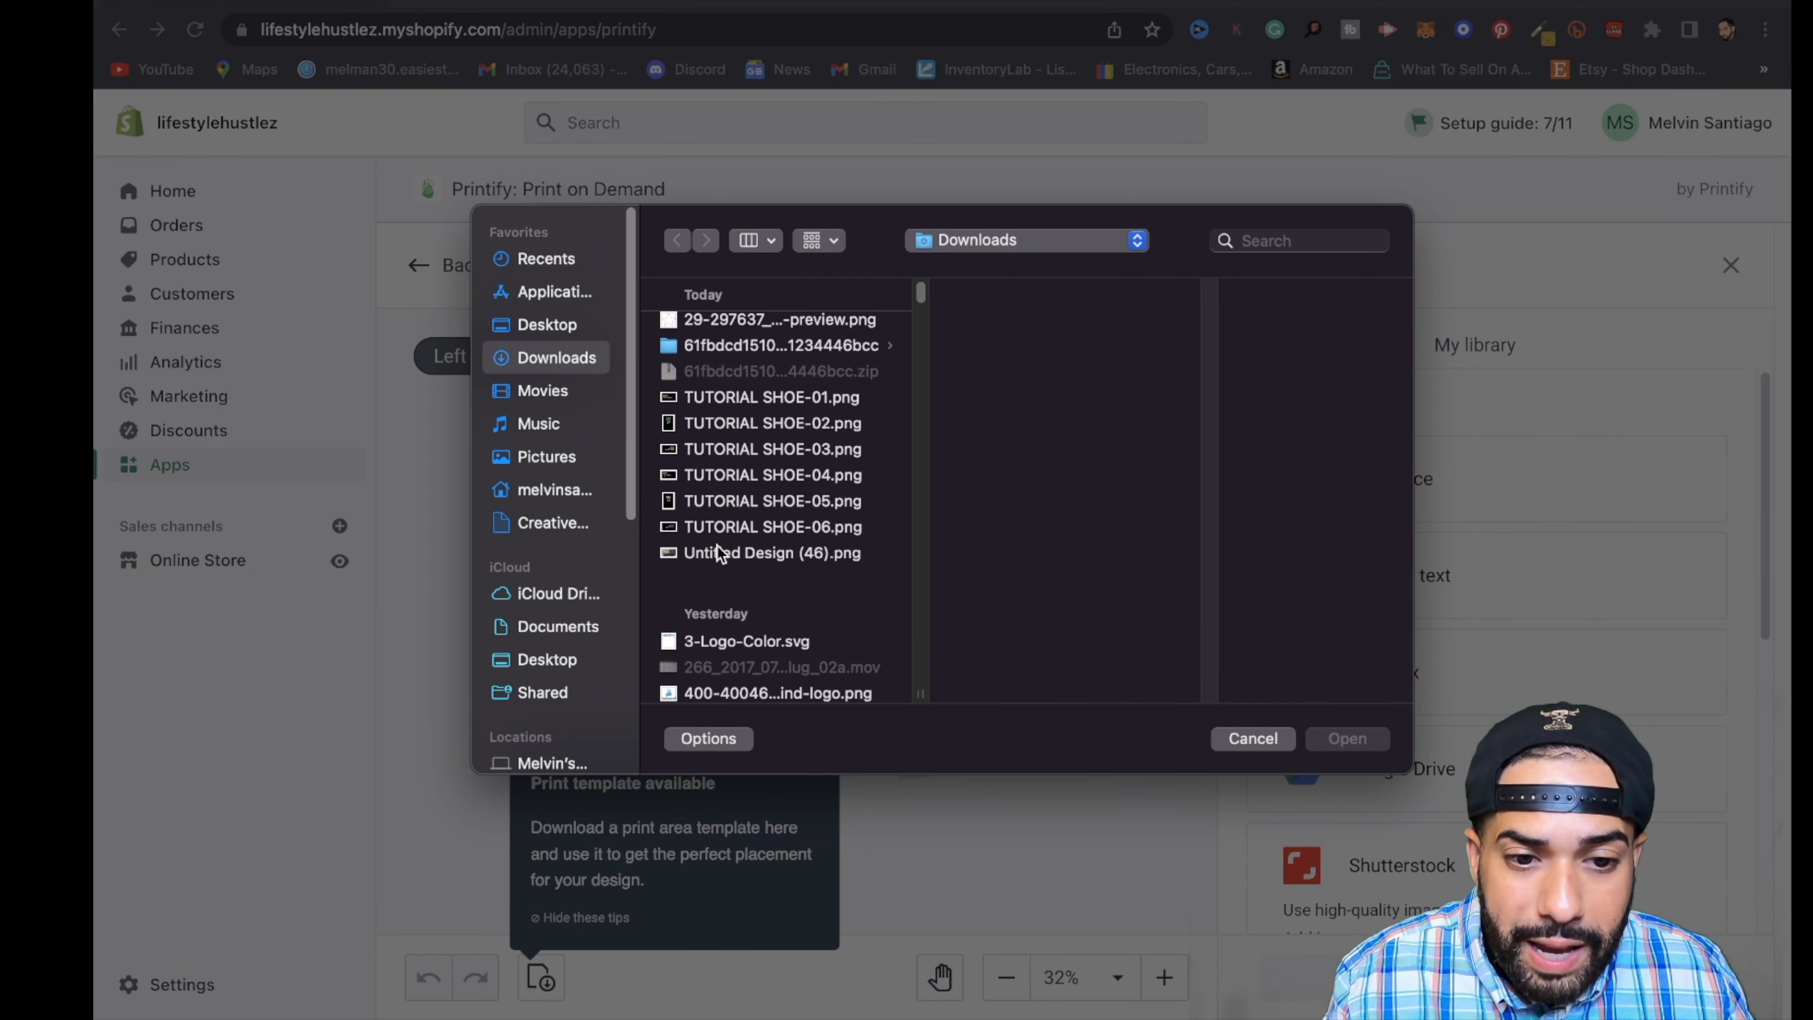
click(857, 397)
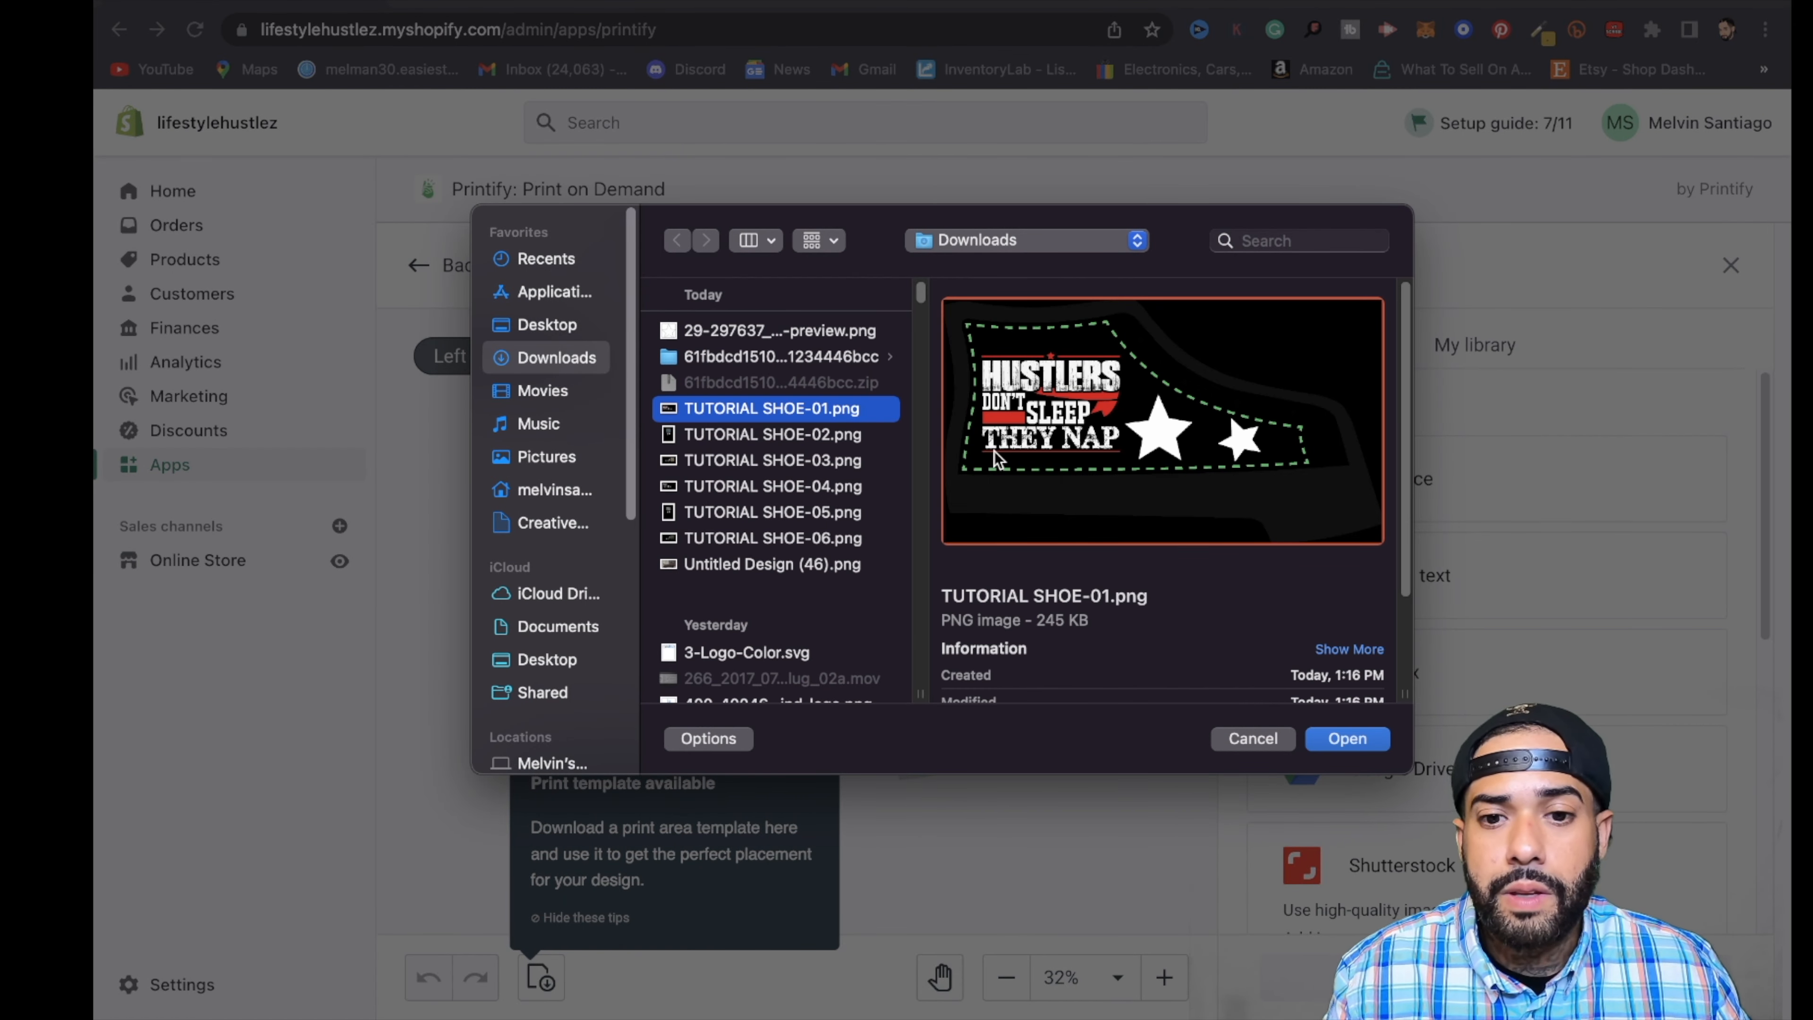
click(1347, 737)
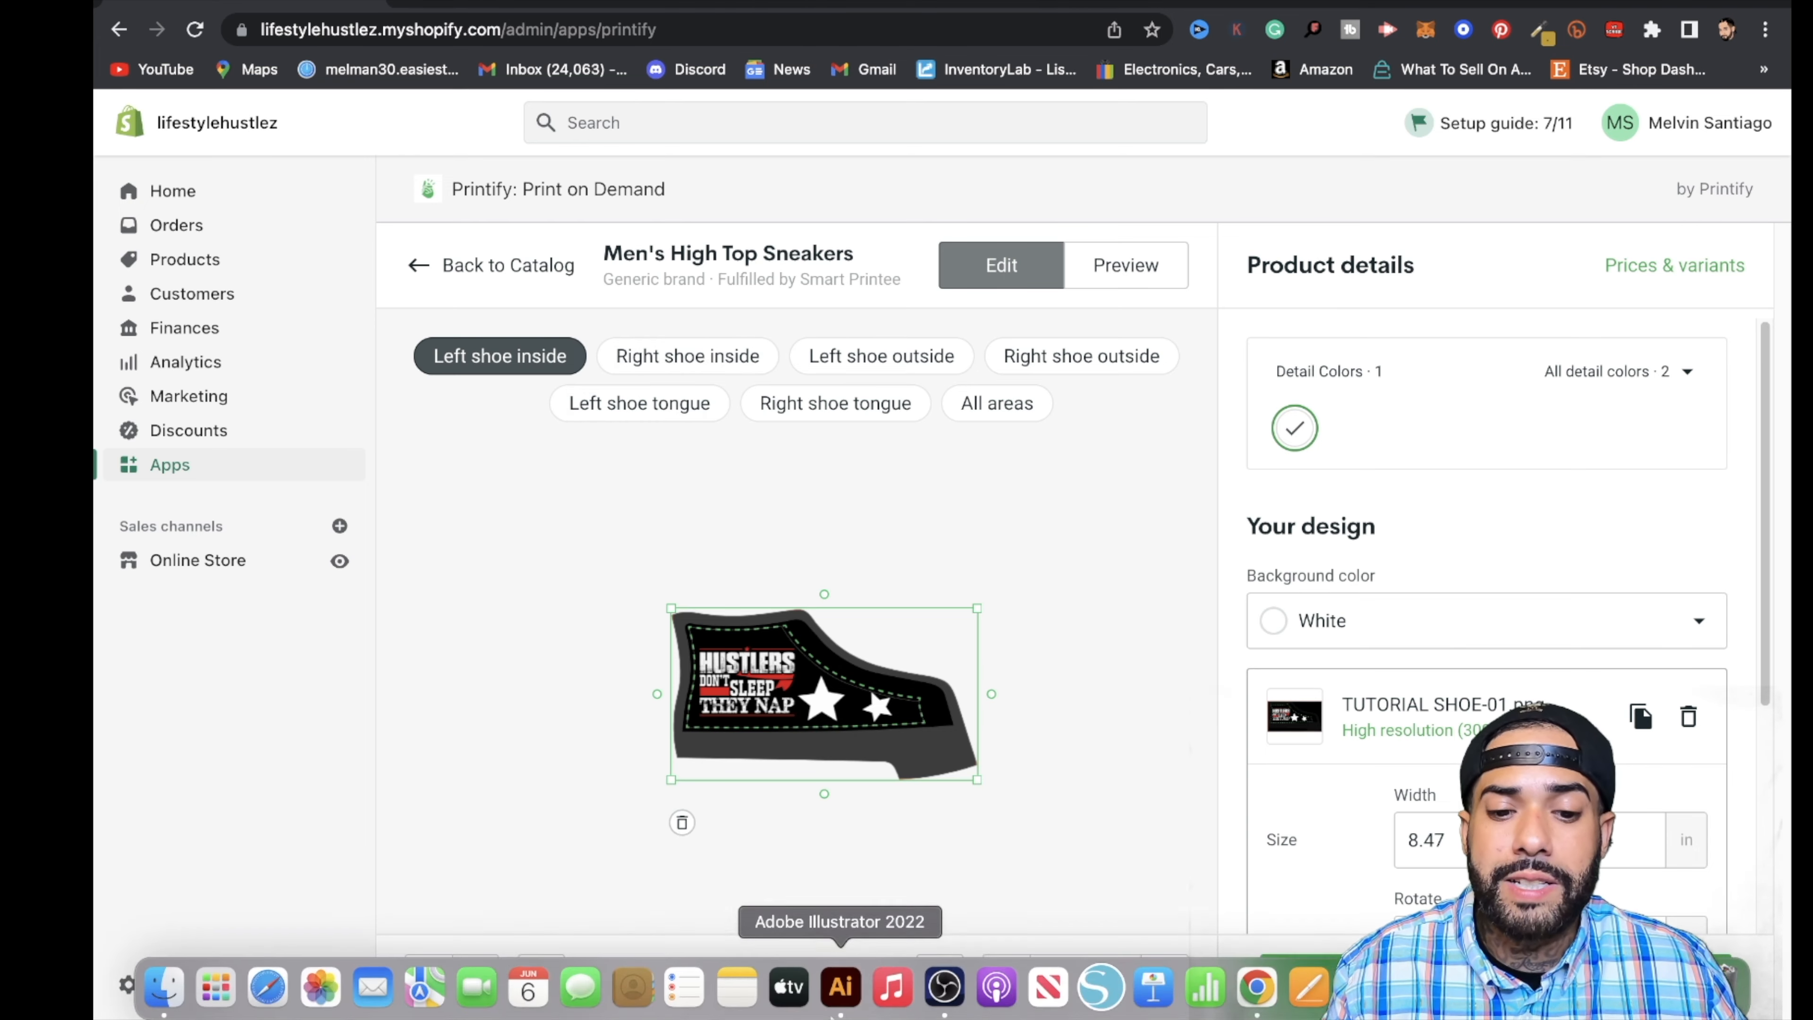
- Check the panel layout in Illustrator, then upload the matching exported artwork to Printify's right shoe inside area
click(839, 981)
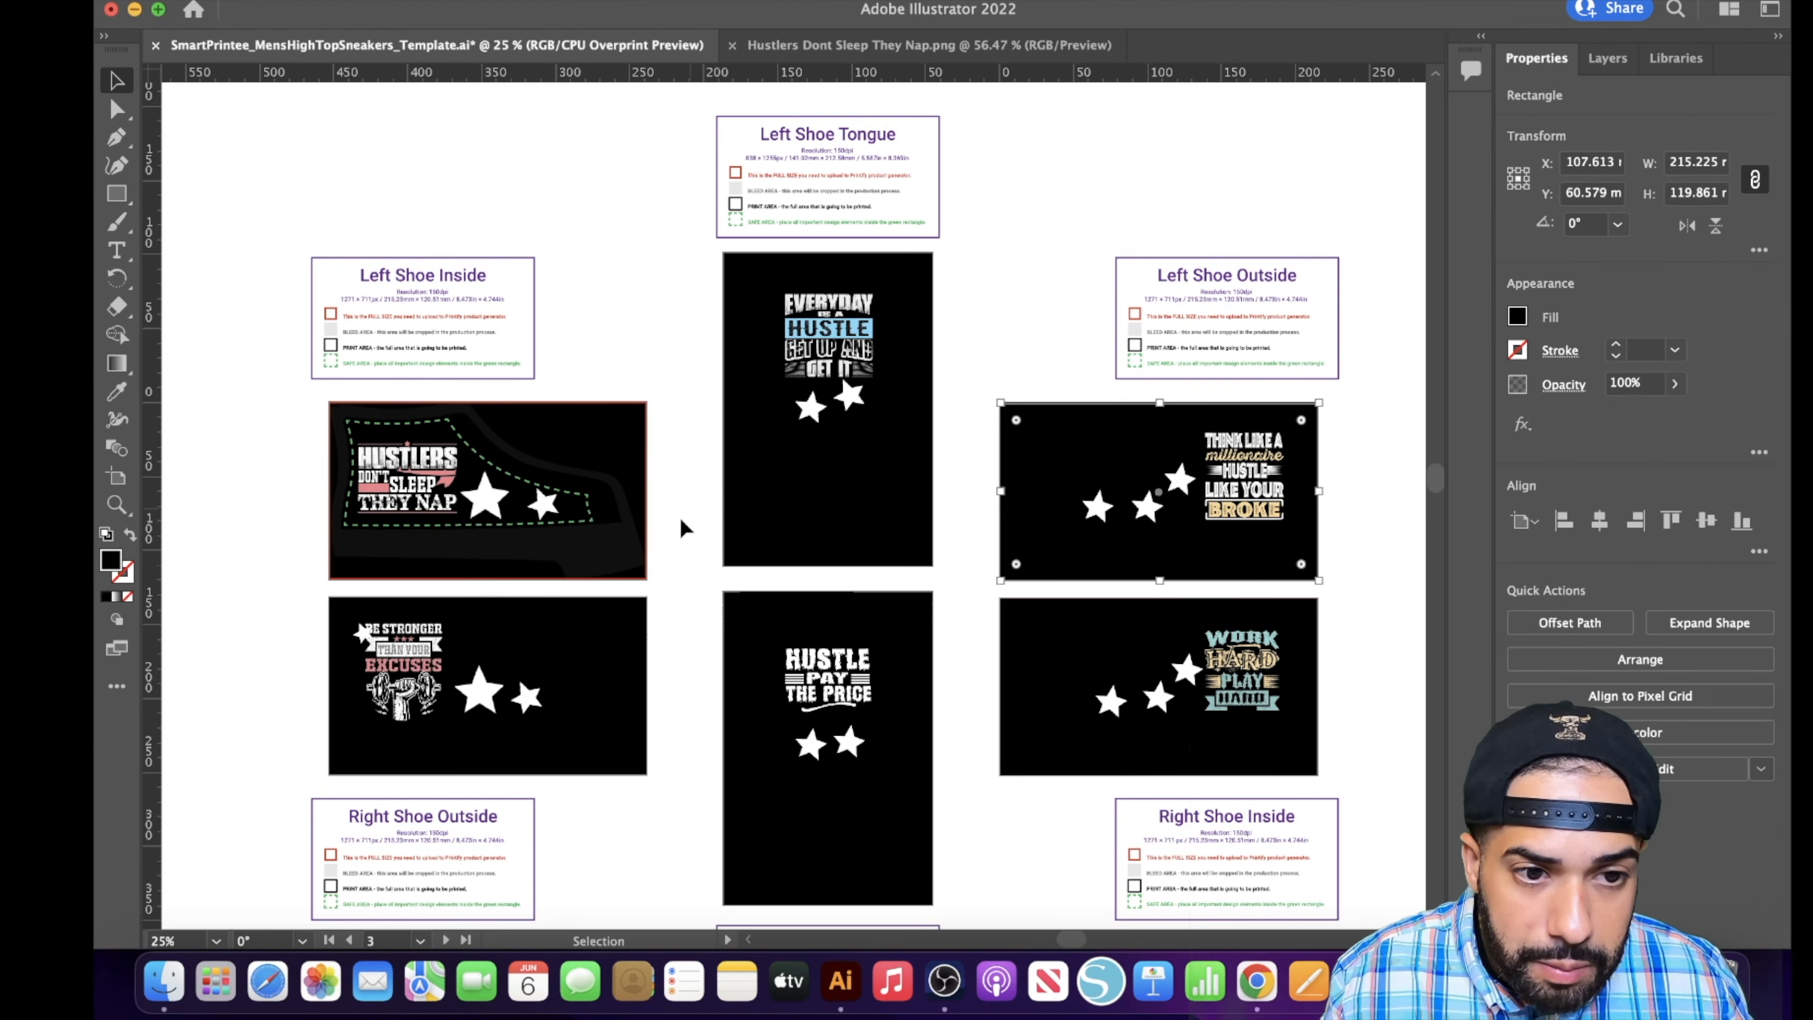
scroll(504, 737, down, 1)
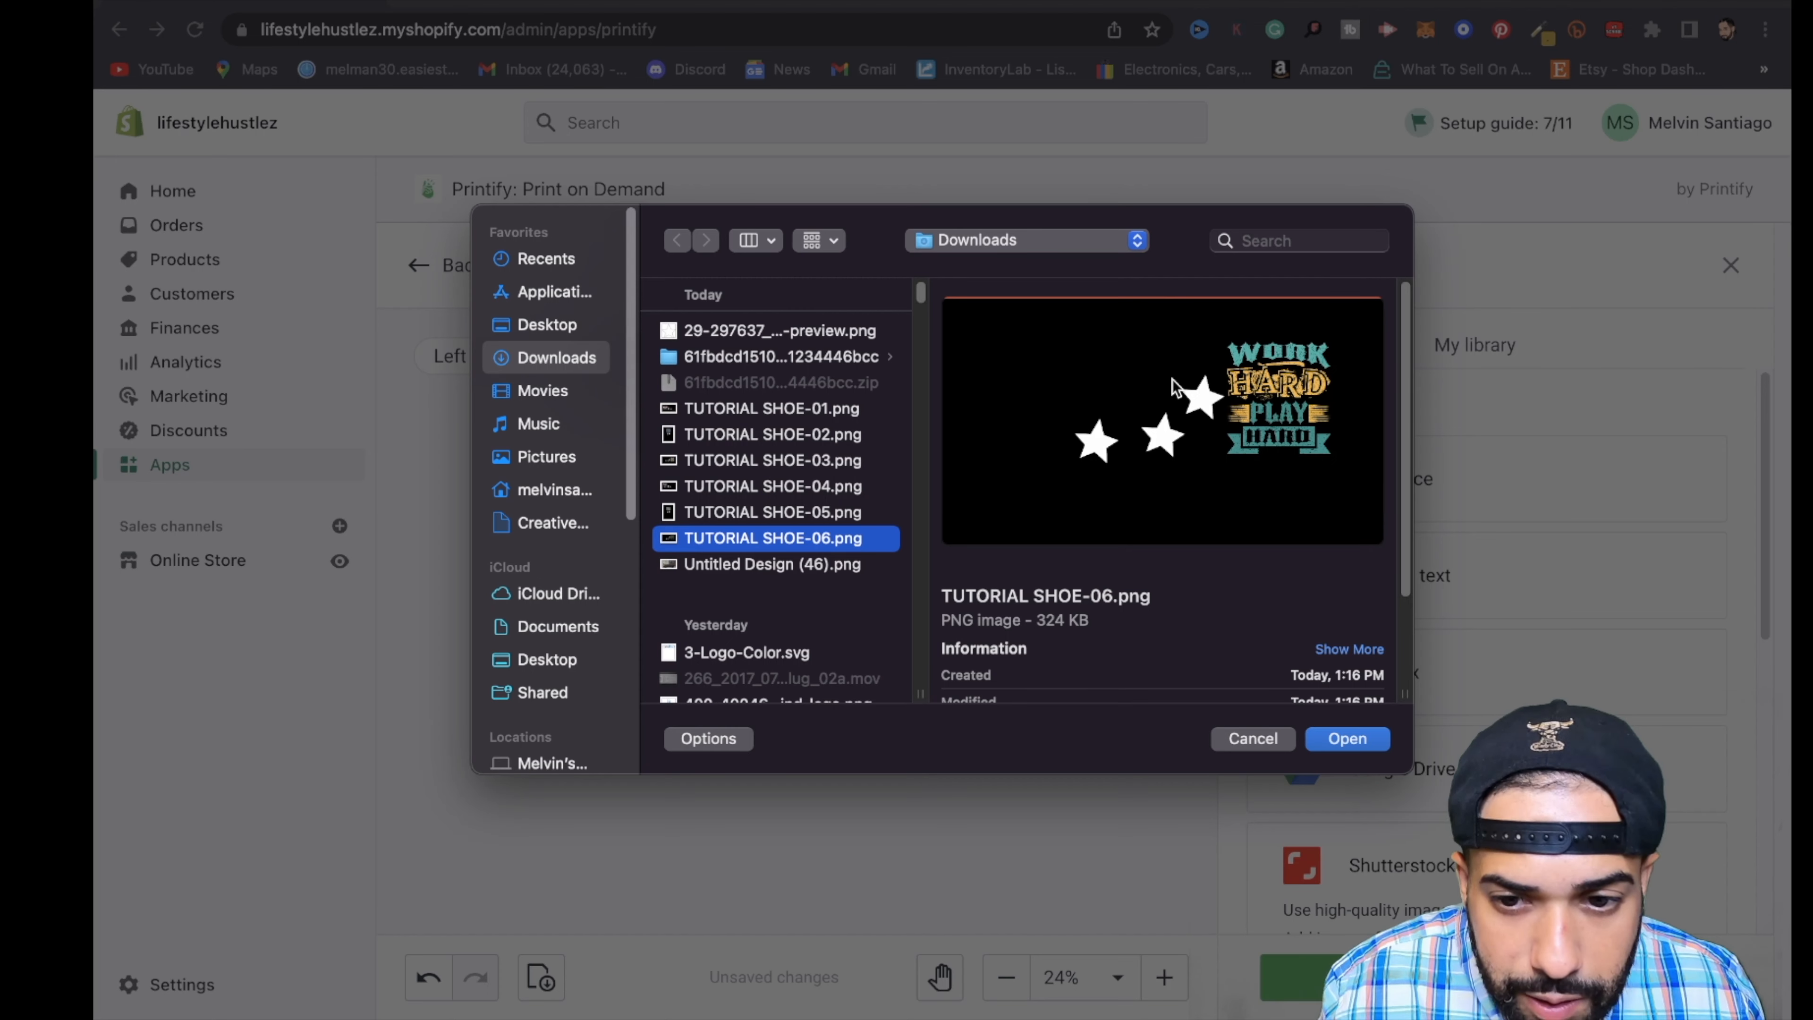
click(1376, 740)
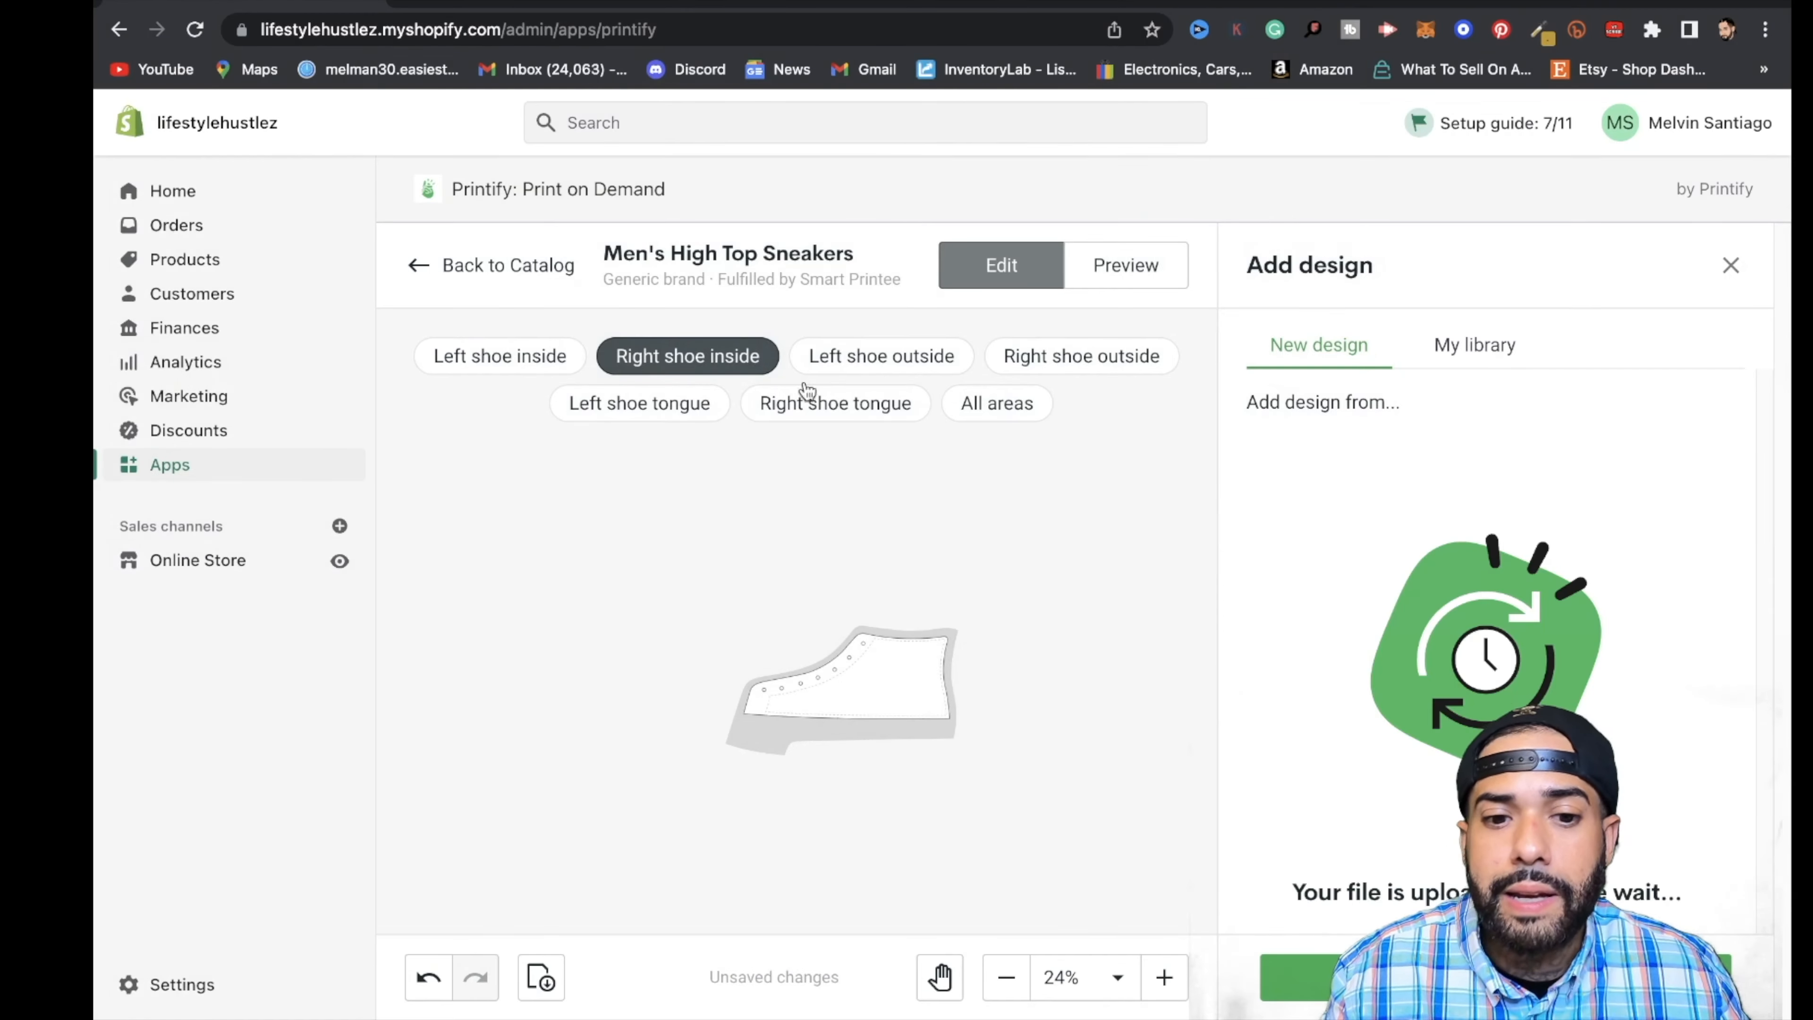
- Check the left shoe outside panel in Illustrator, then upload TUTORIAL SHOE-03.png from the device to Printify's left shoe outside area
click(871, 365)
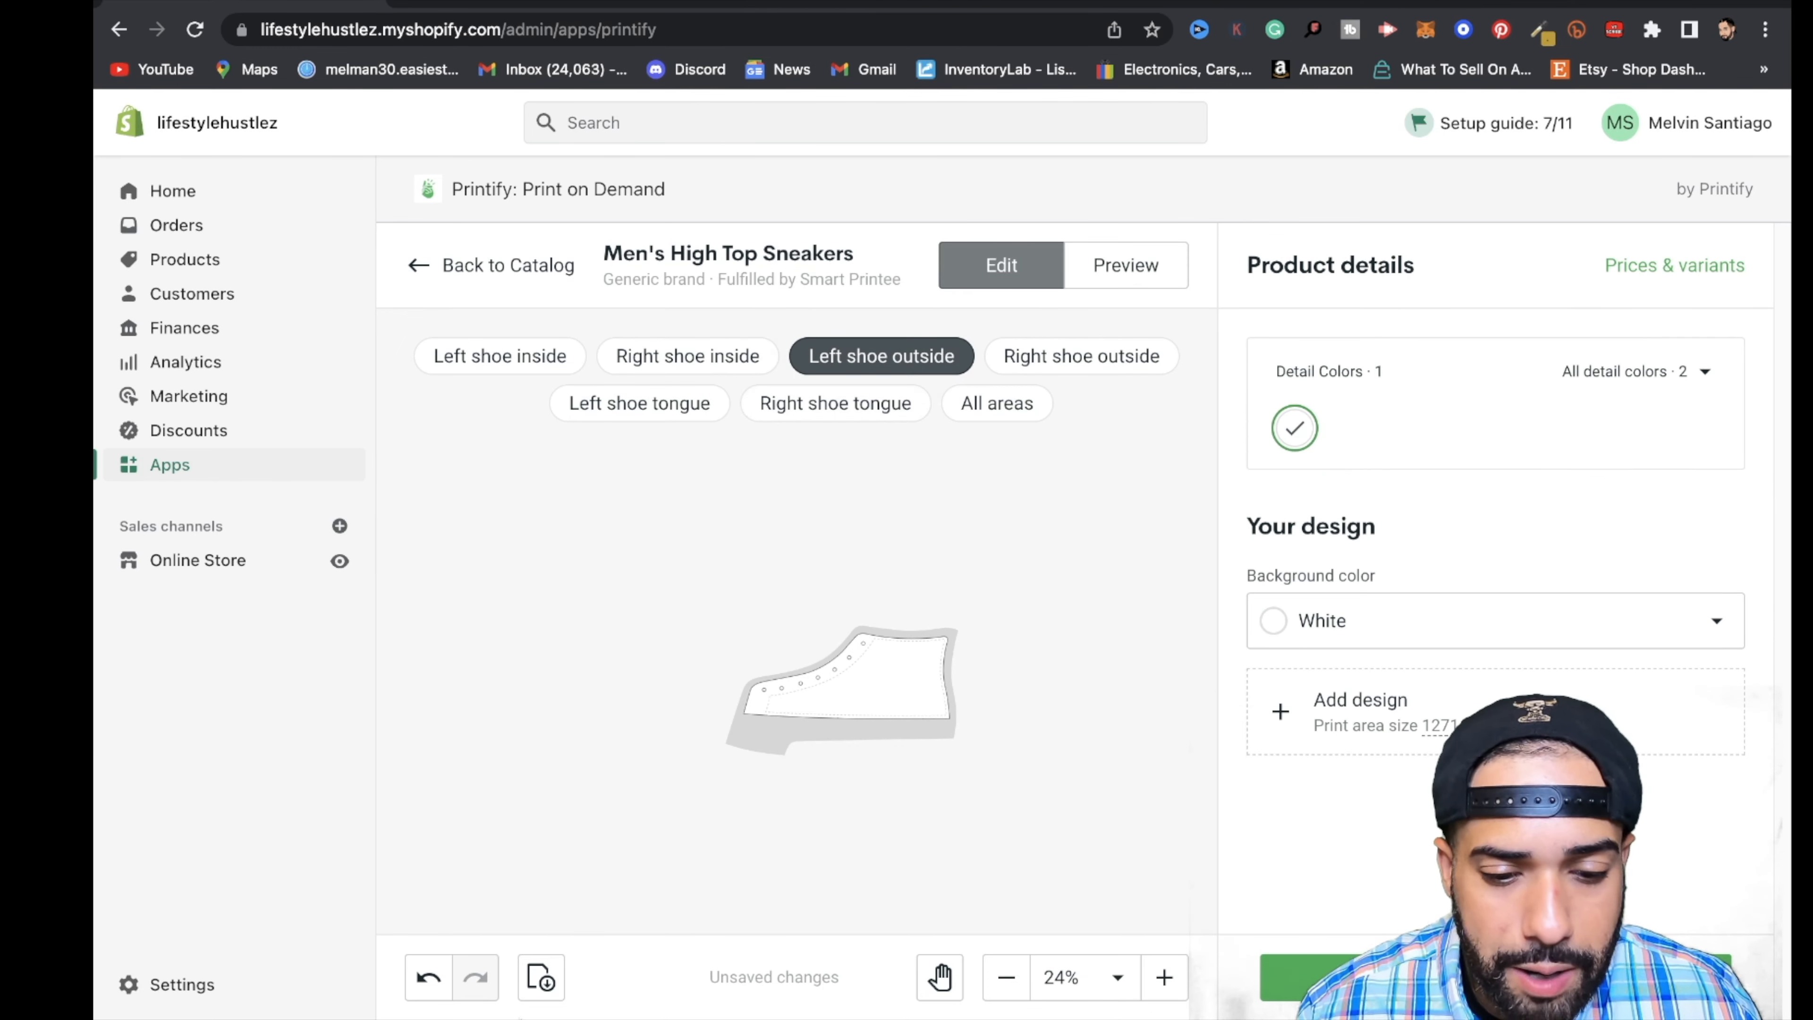
mouse_move(349, 1014)
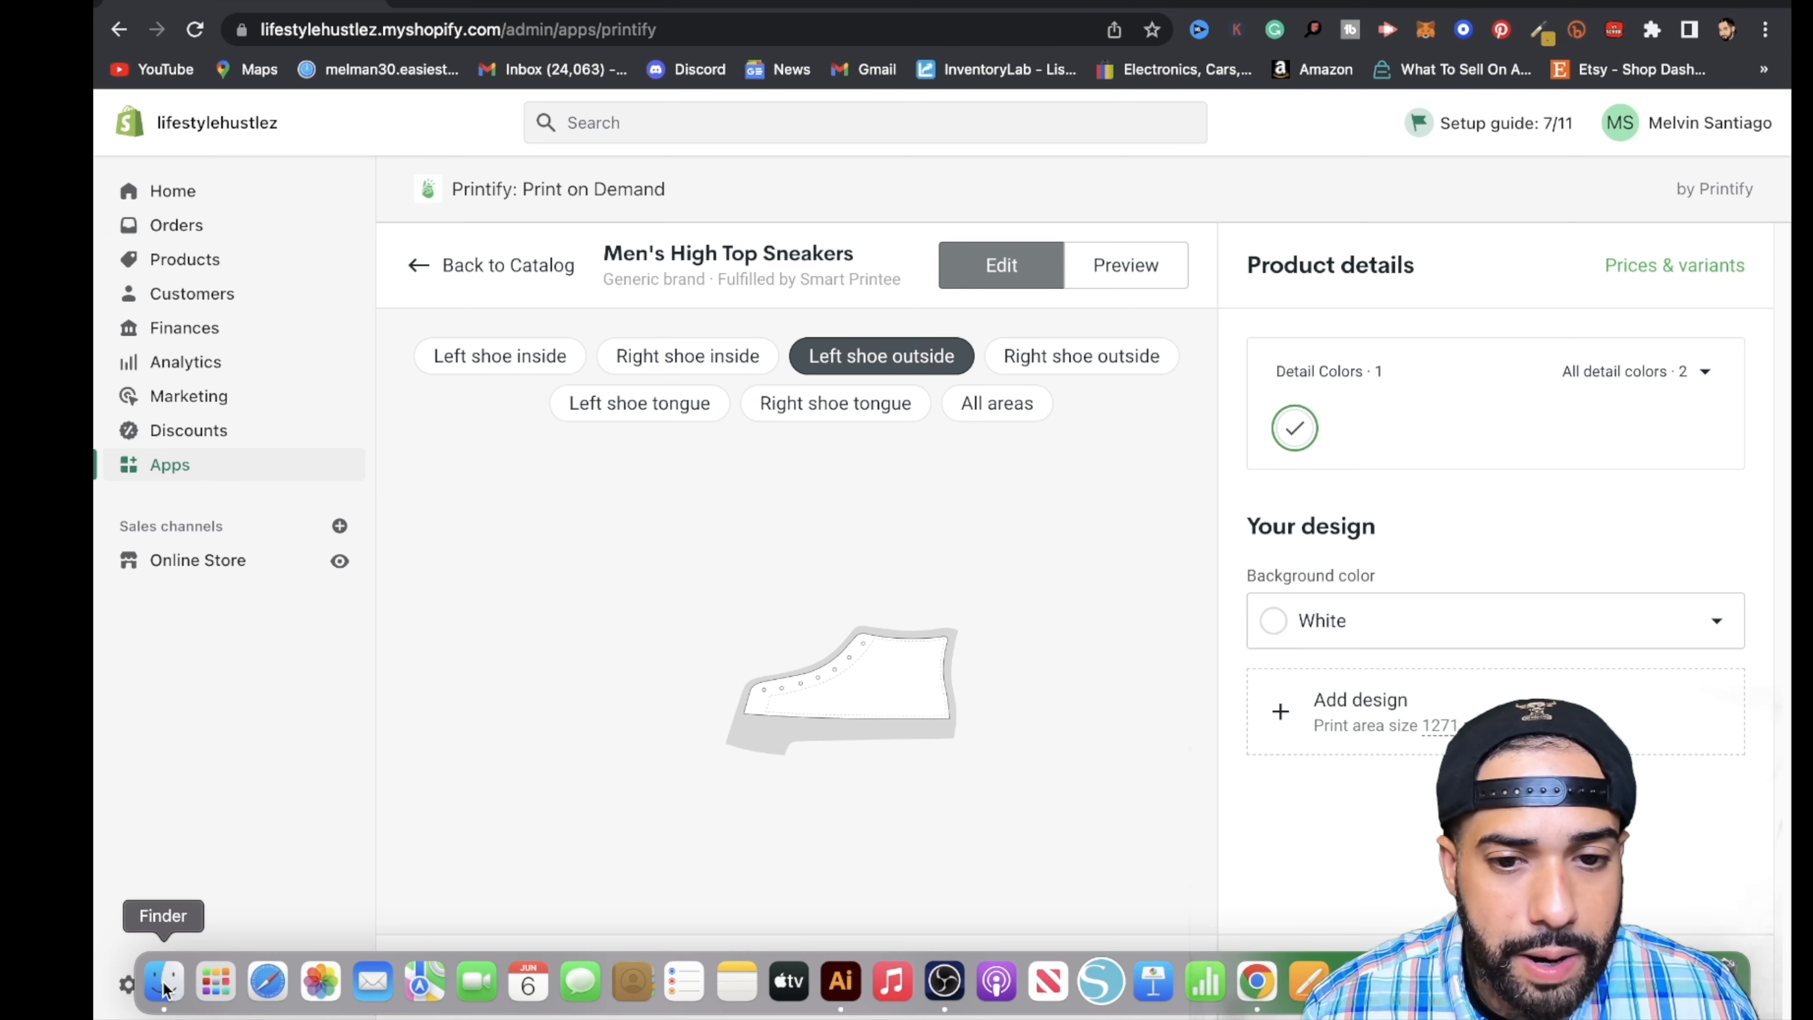
click(1271, 709)
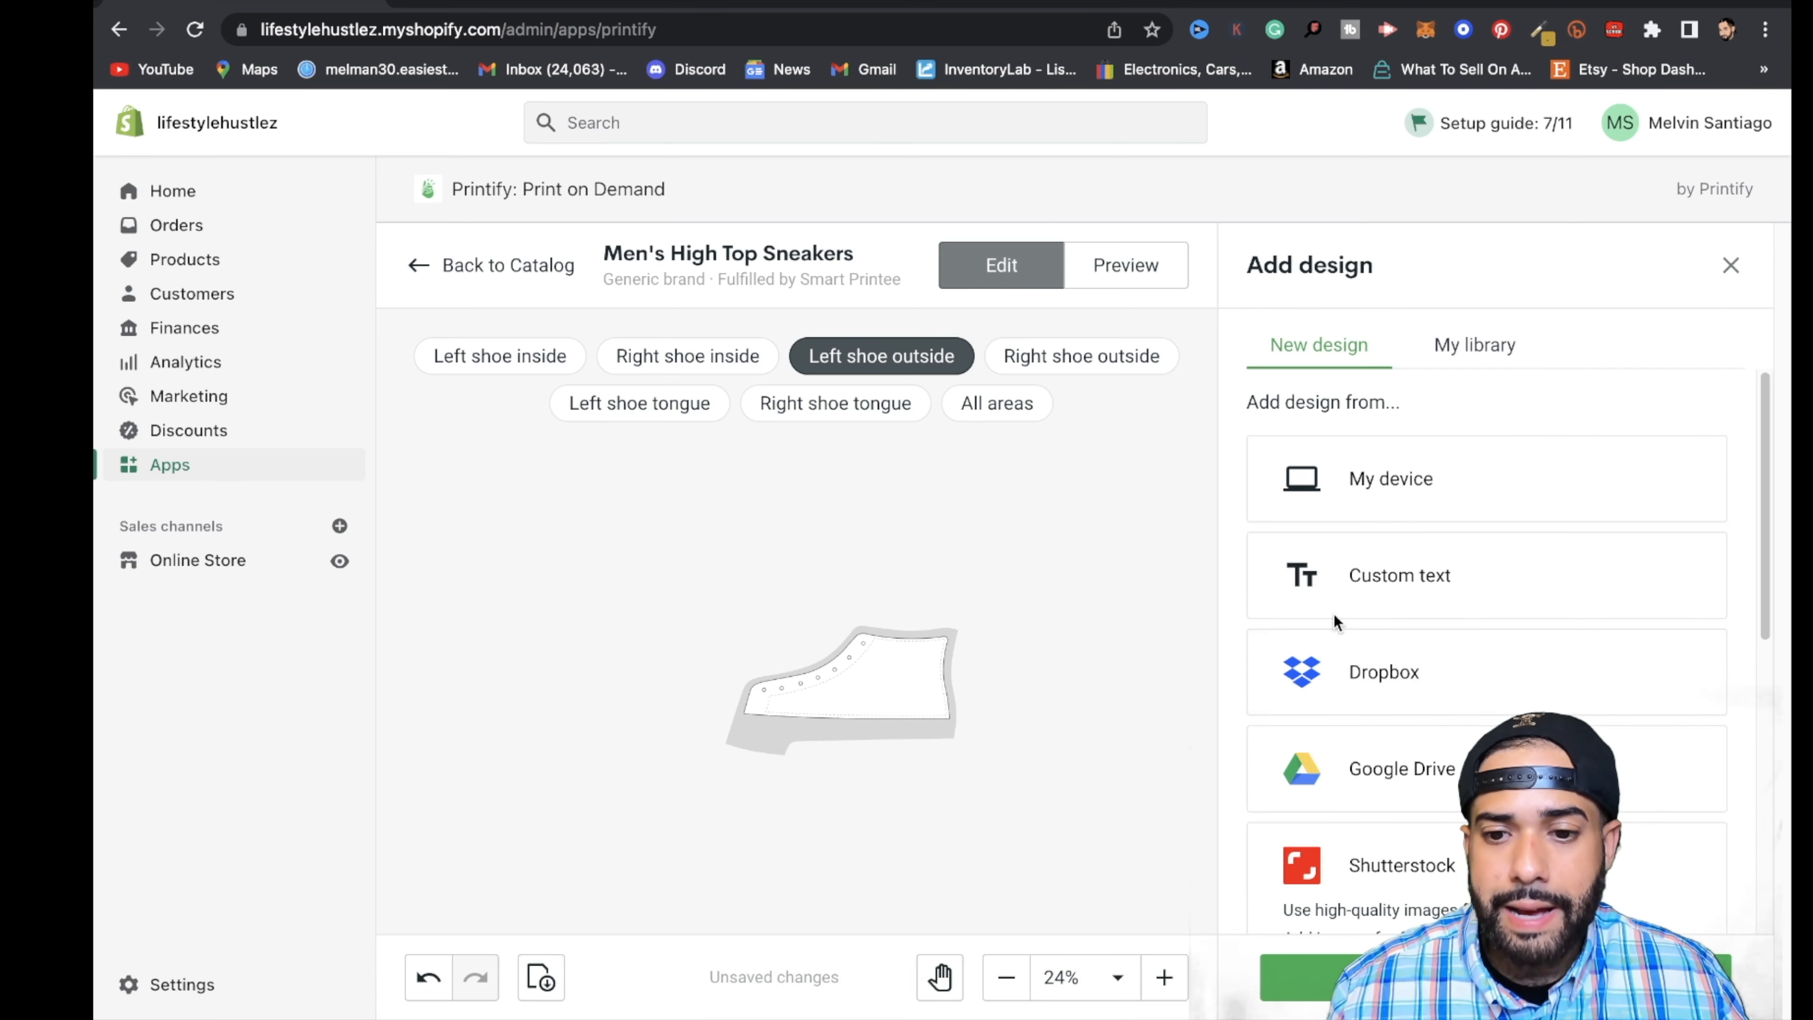
click(1352, 503)
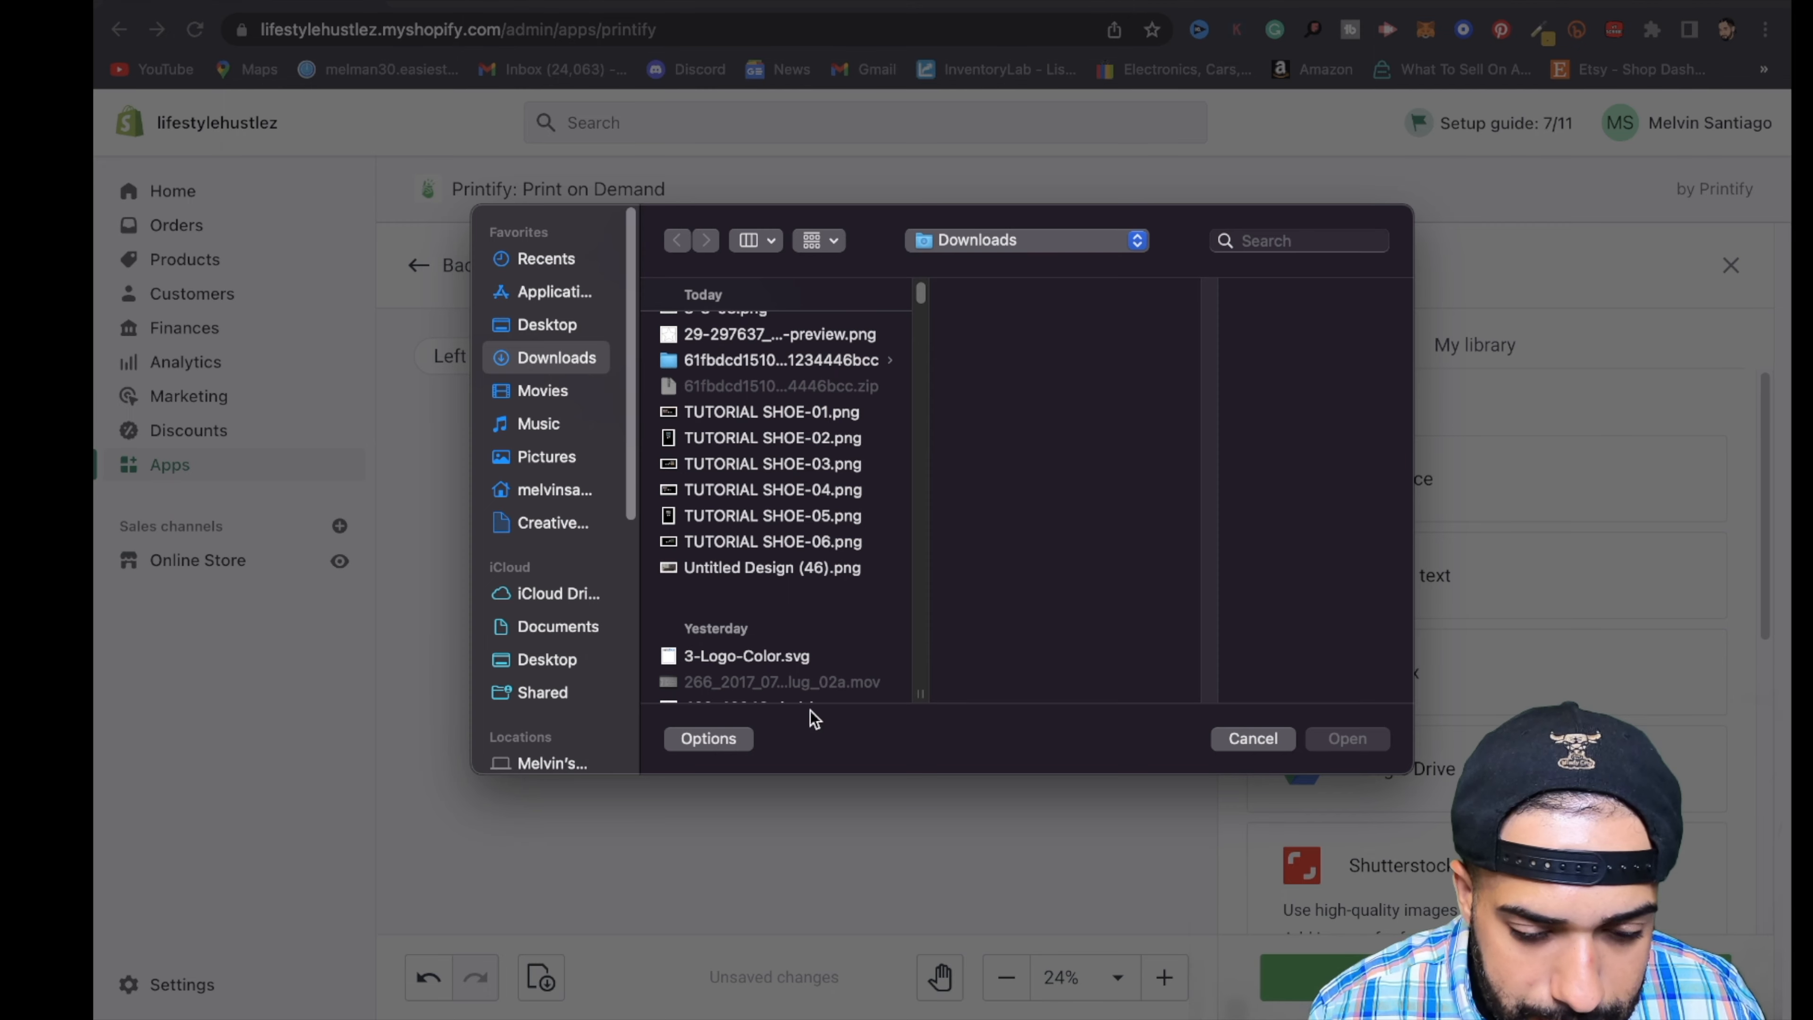
click(839, 978)
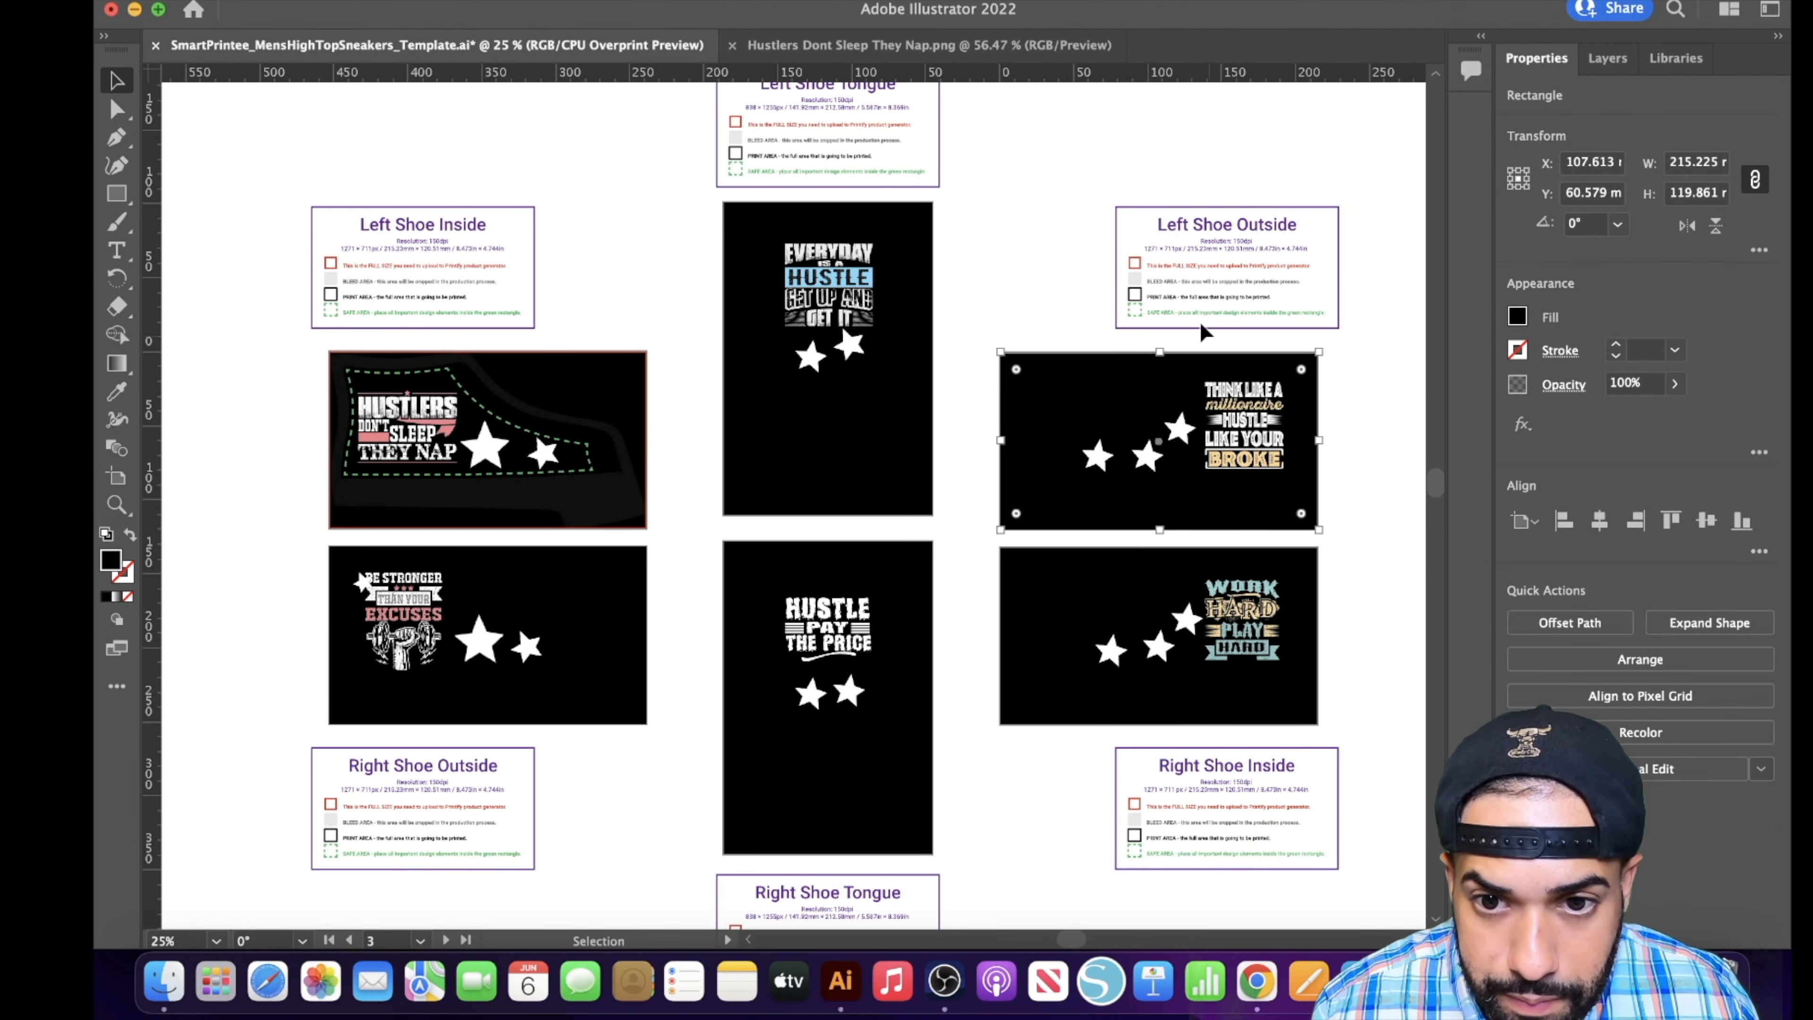
click(1262, 983)
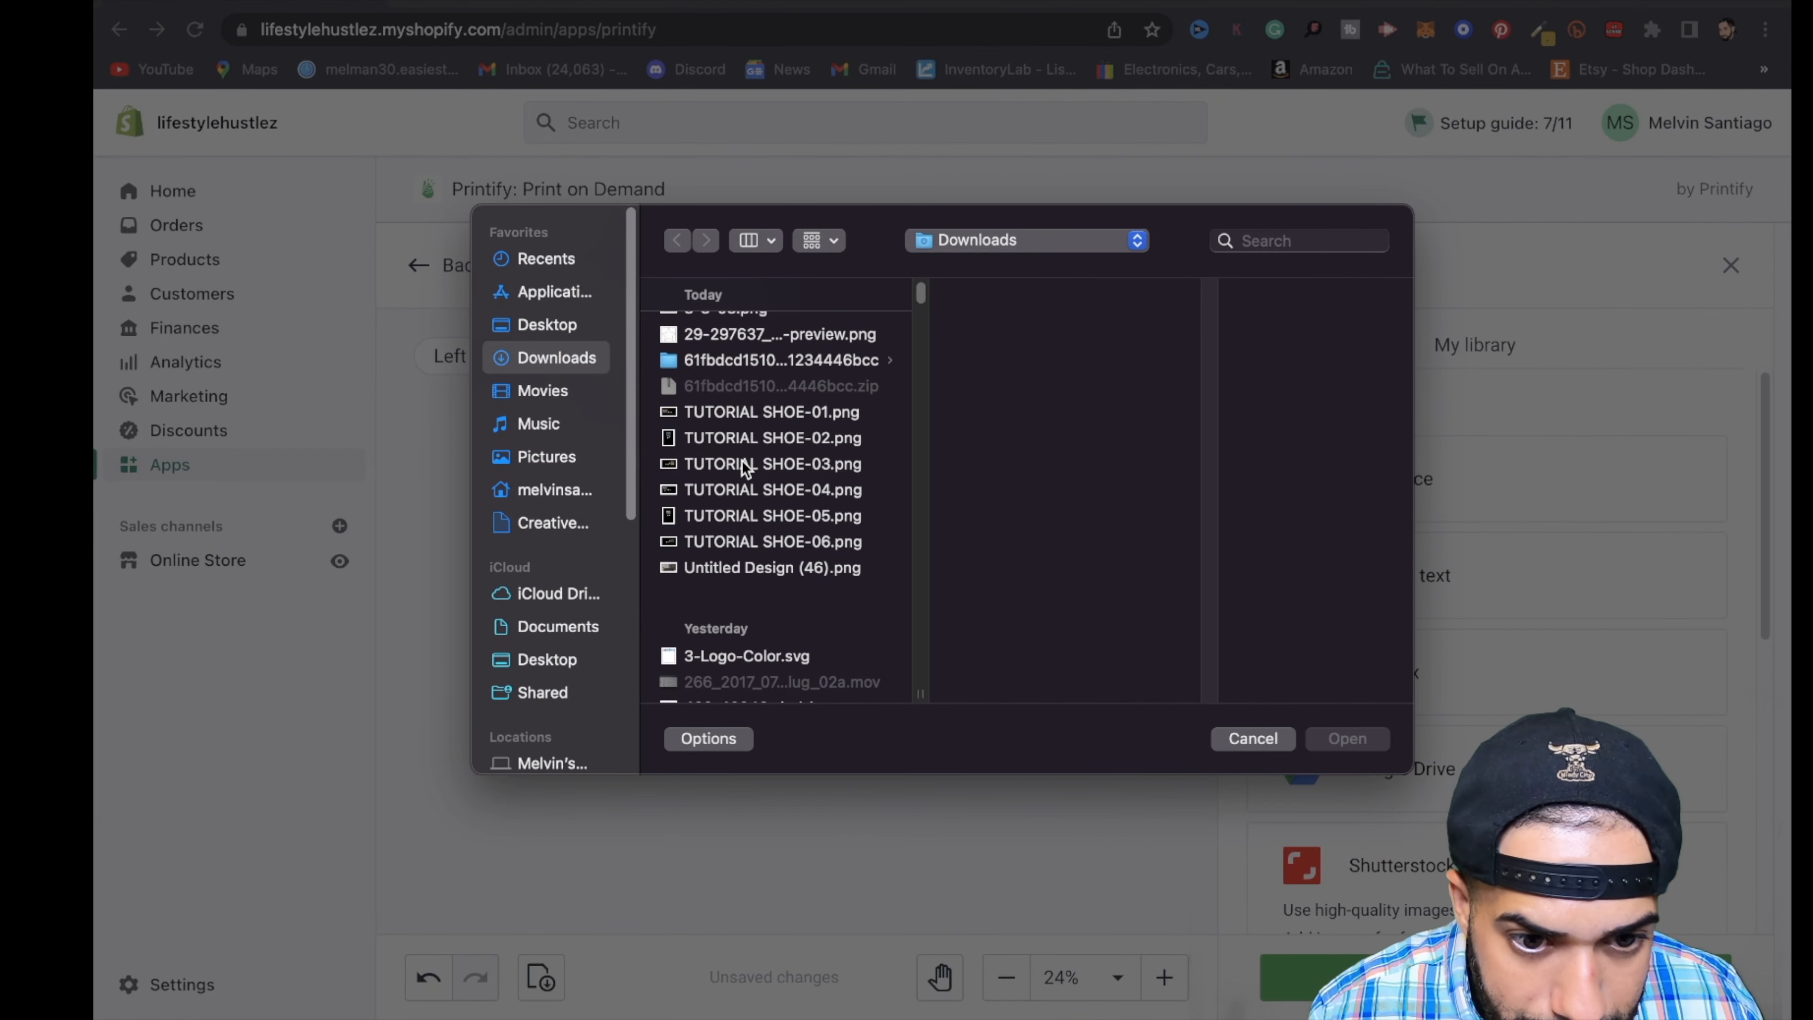
click(742, 460)
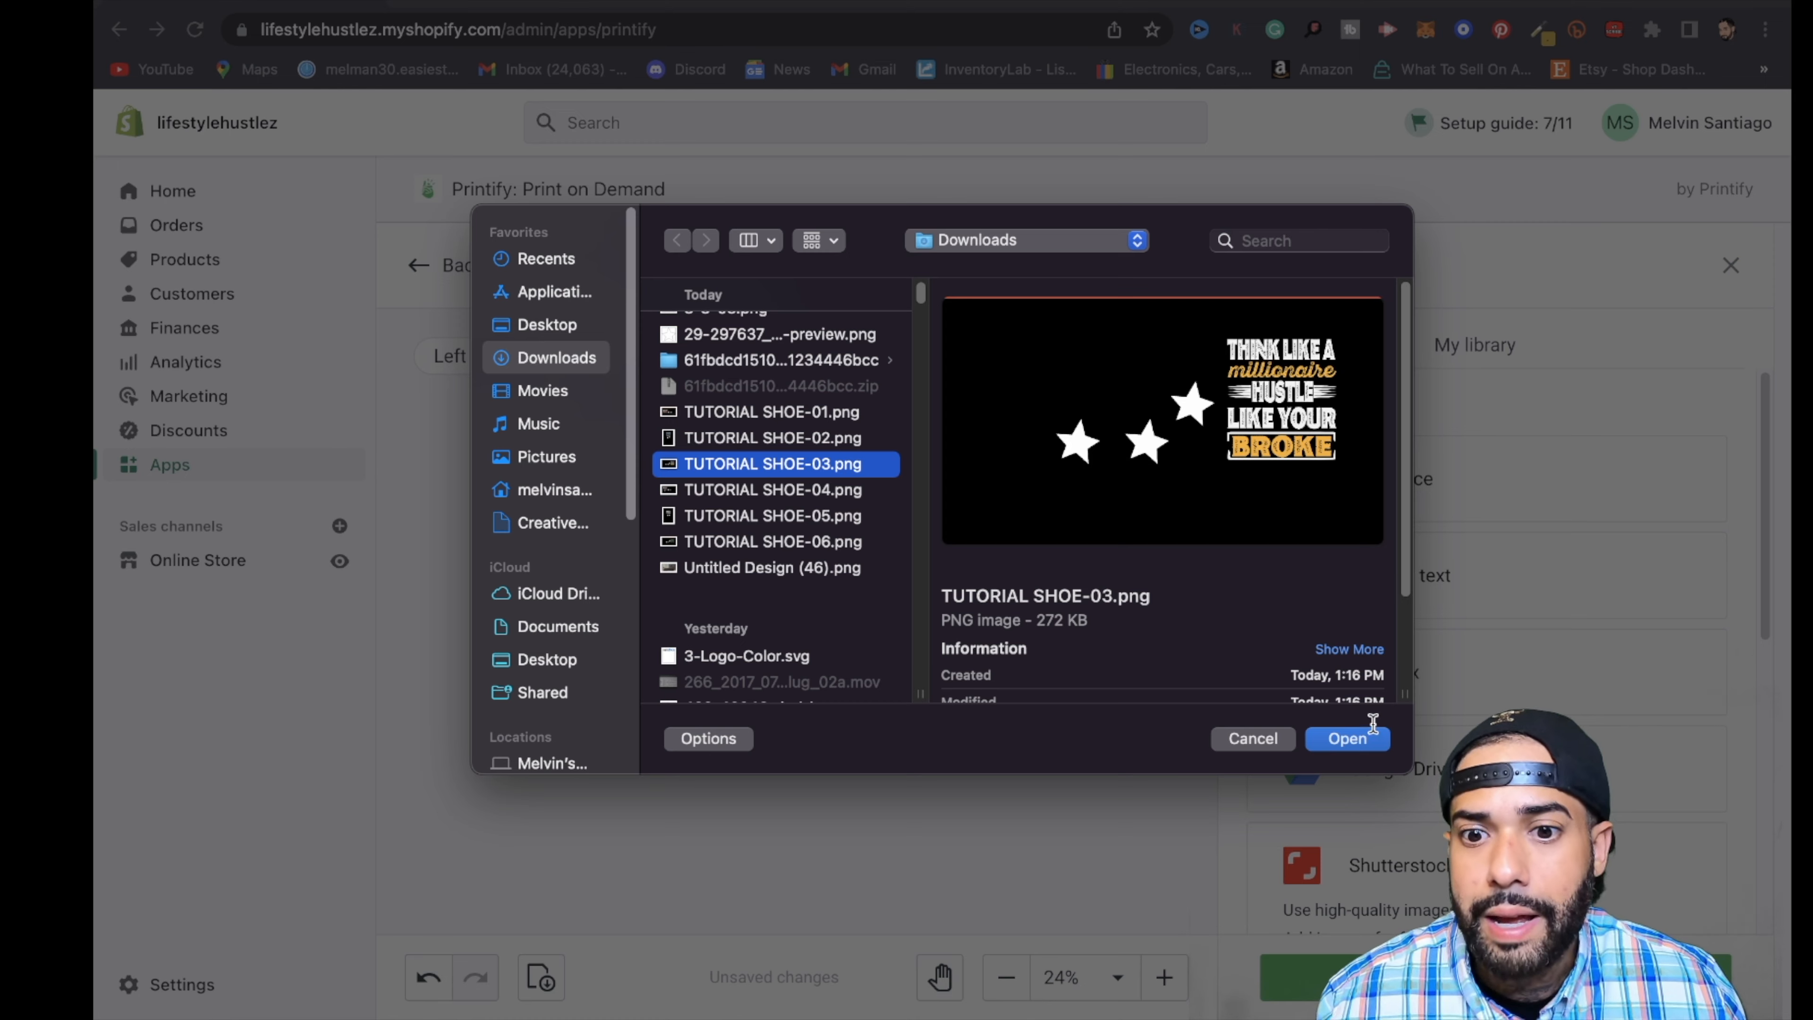
click(1348, 739)
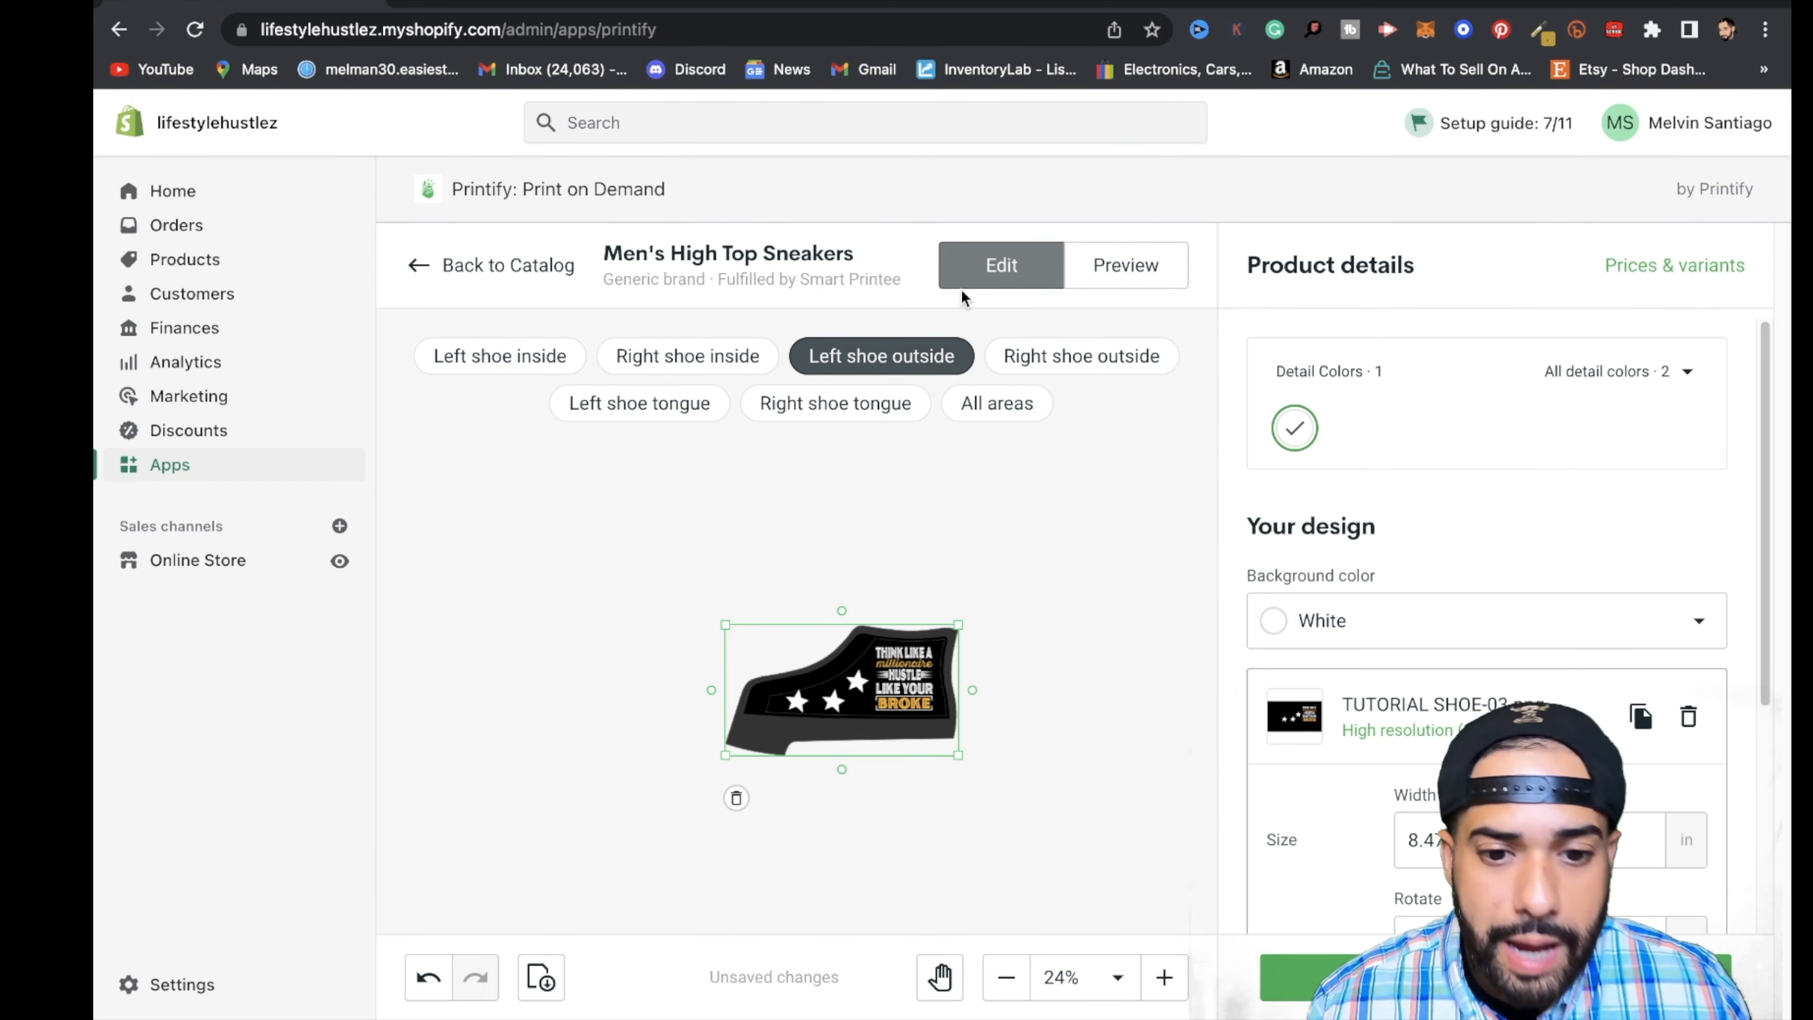
- Check the right shoe outside panel in Illustrator, then upload TUTORIAL SHOE-04.png from the device to Printify's right shoe outside area
click(1059, 359)
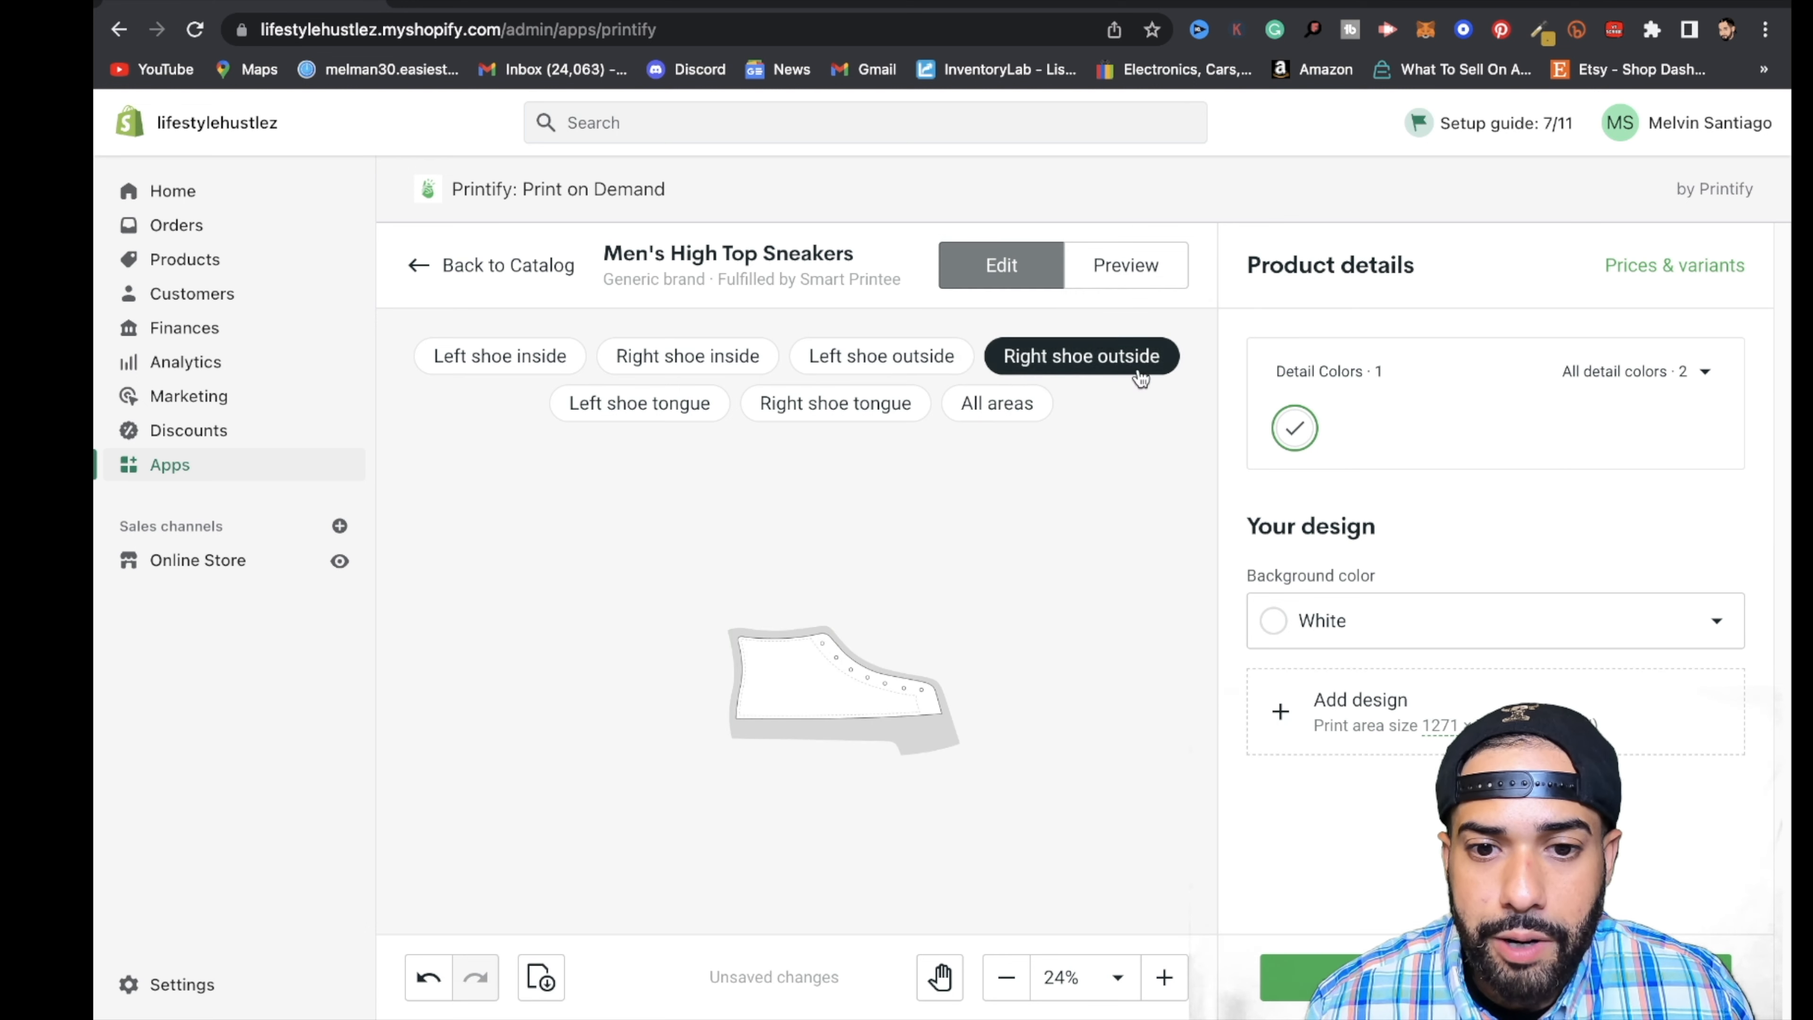
click(1400, 725)
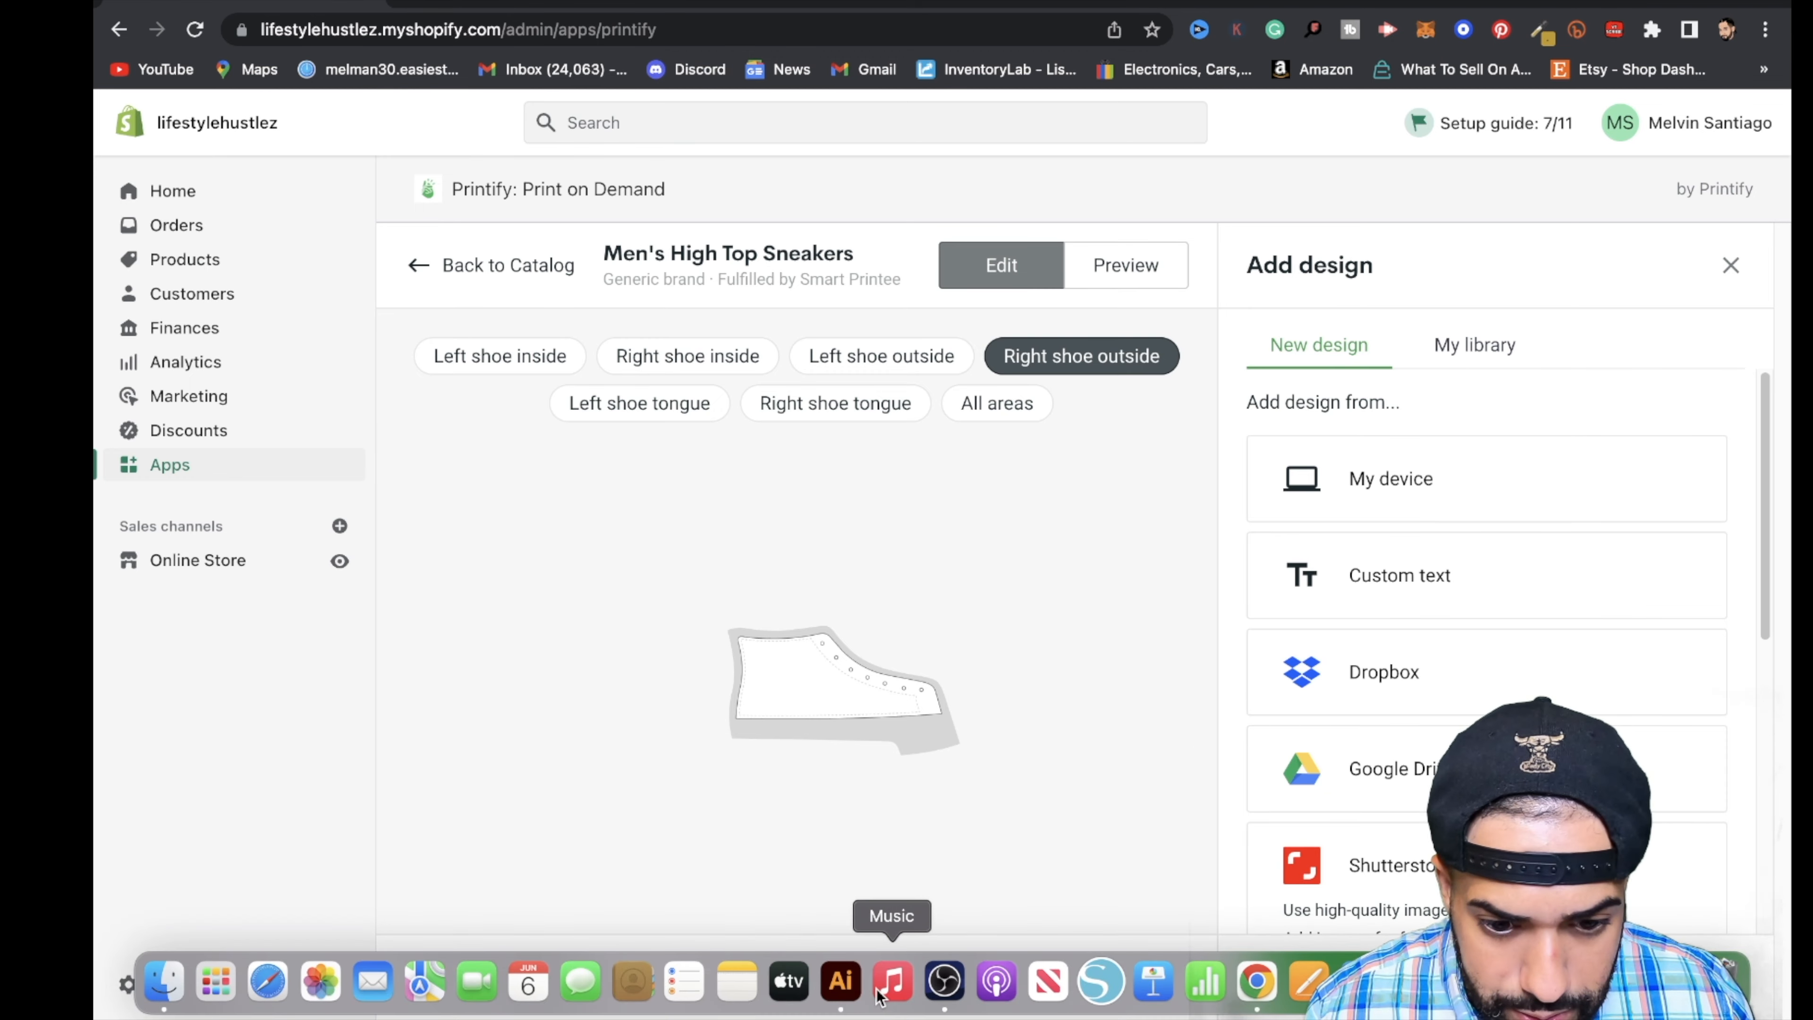
click(840, 980)
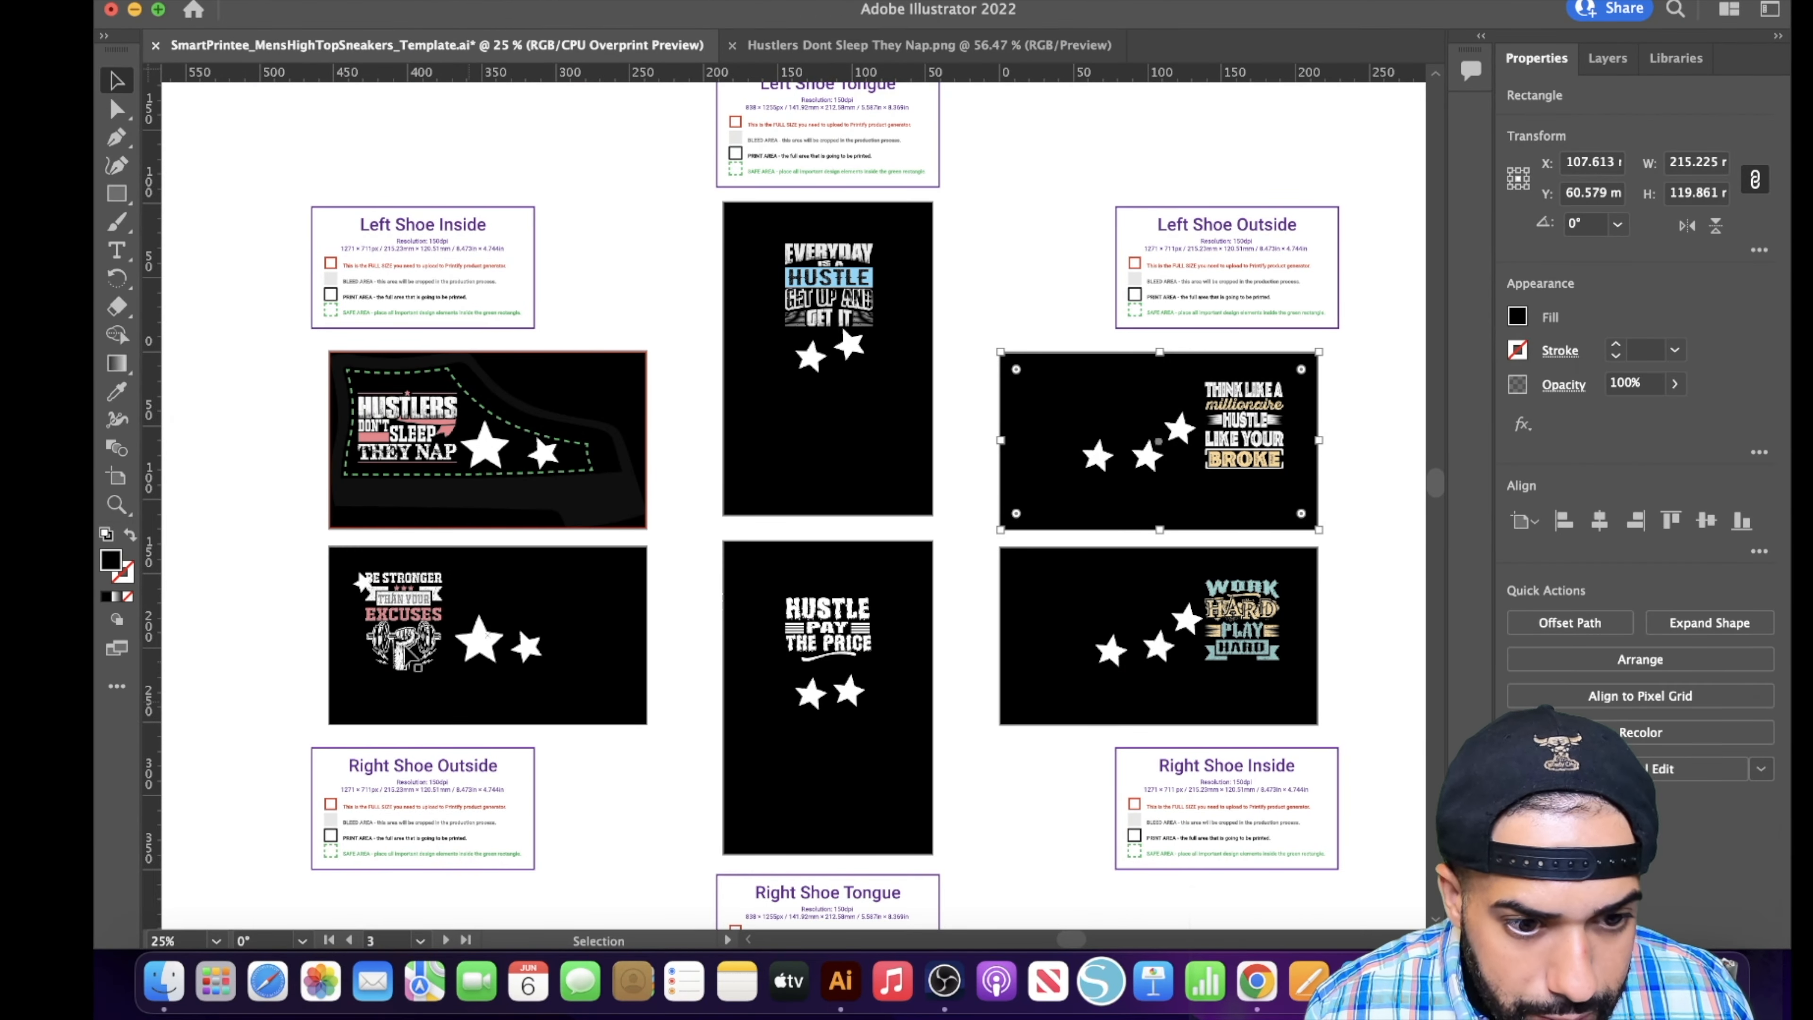
click(1277, 985)
click(1422, 486)
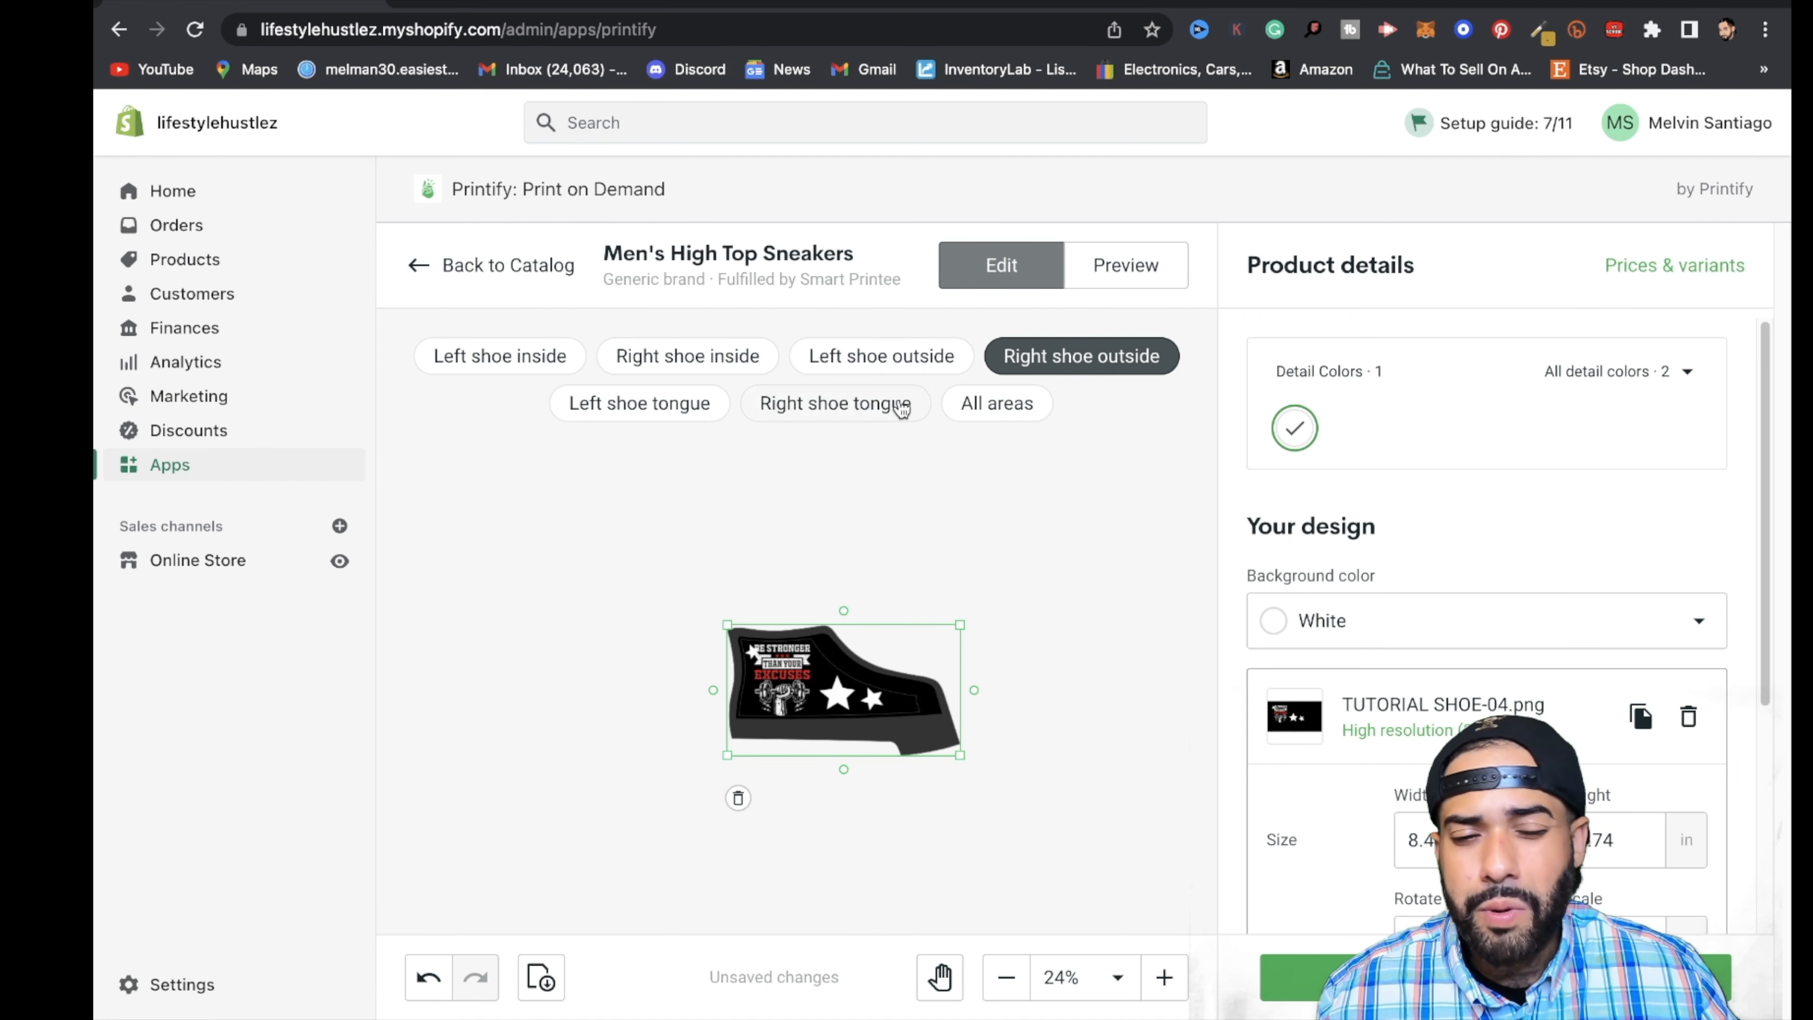
- Review all print areas and the Illustrator tongue panel, then upload TUTORIAL SHOE-02.png from the device to Printify's left shoe tongue
click(988, 422)
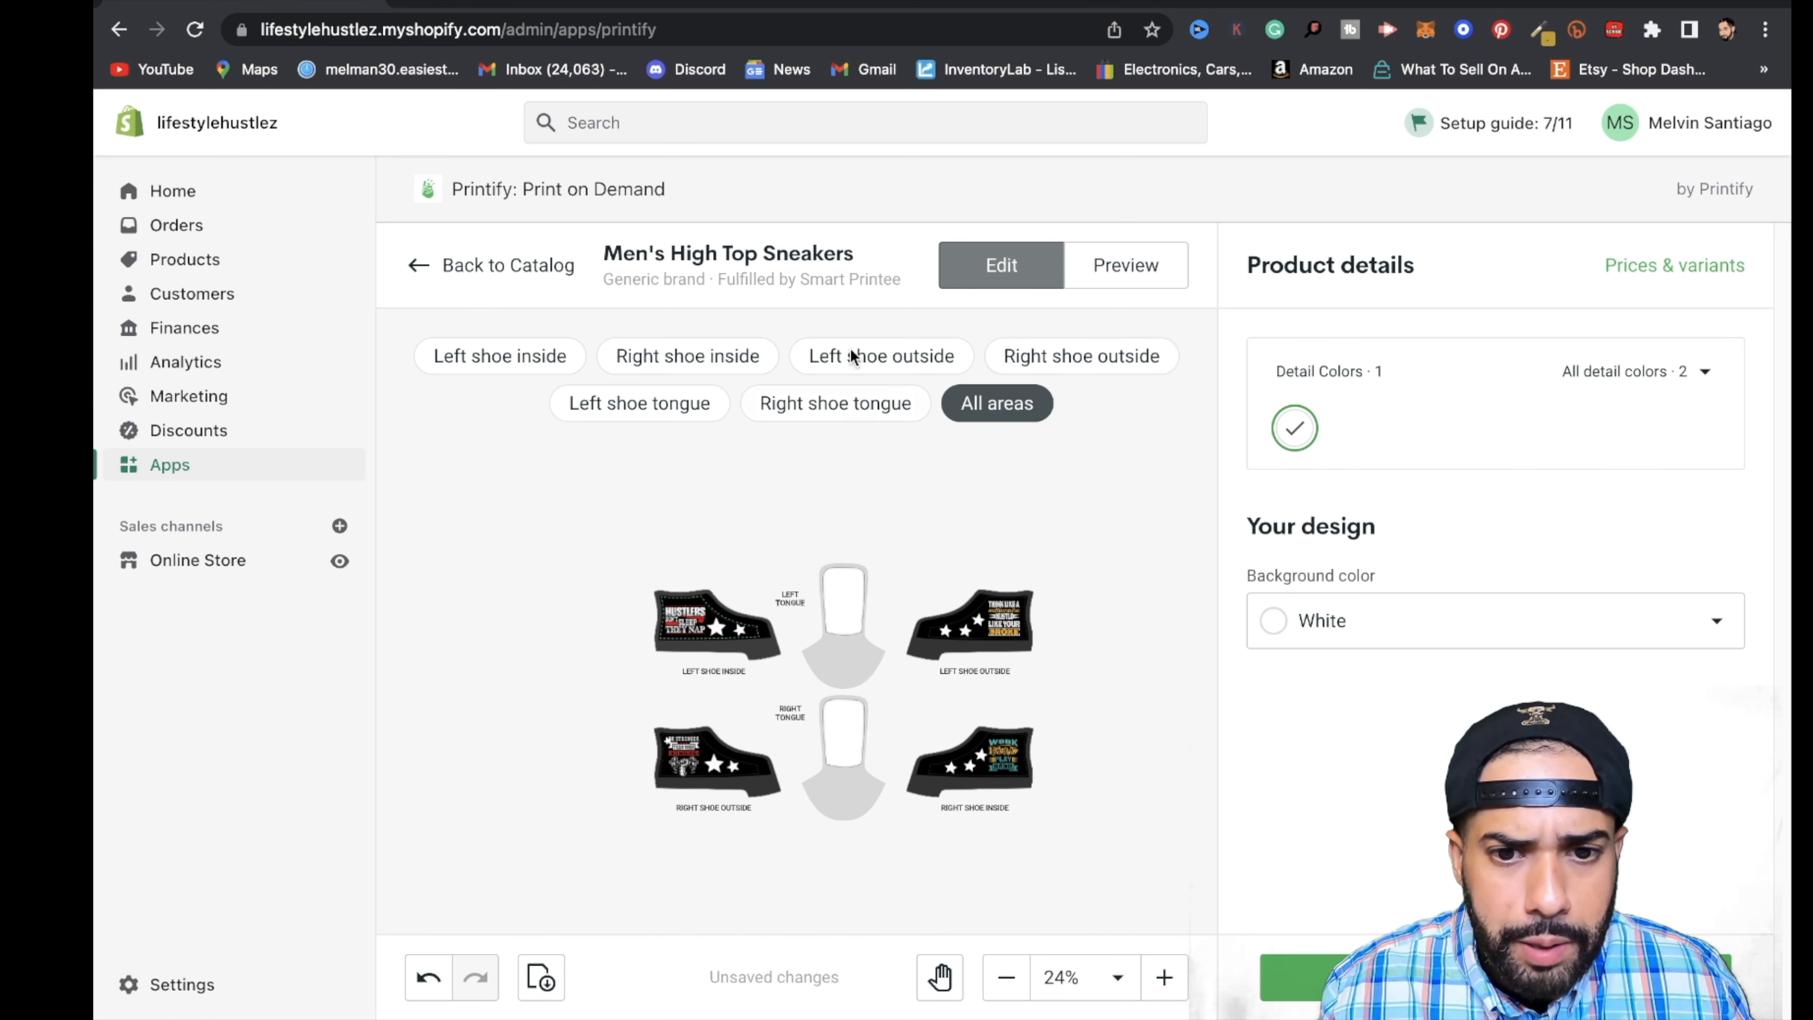
click(634, 405)
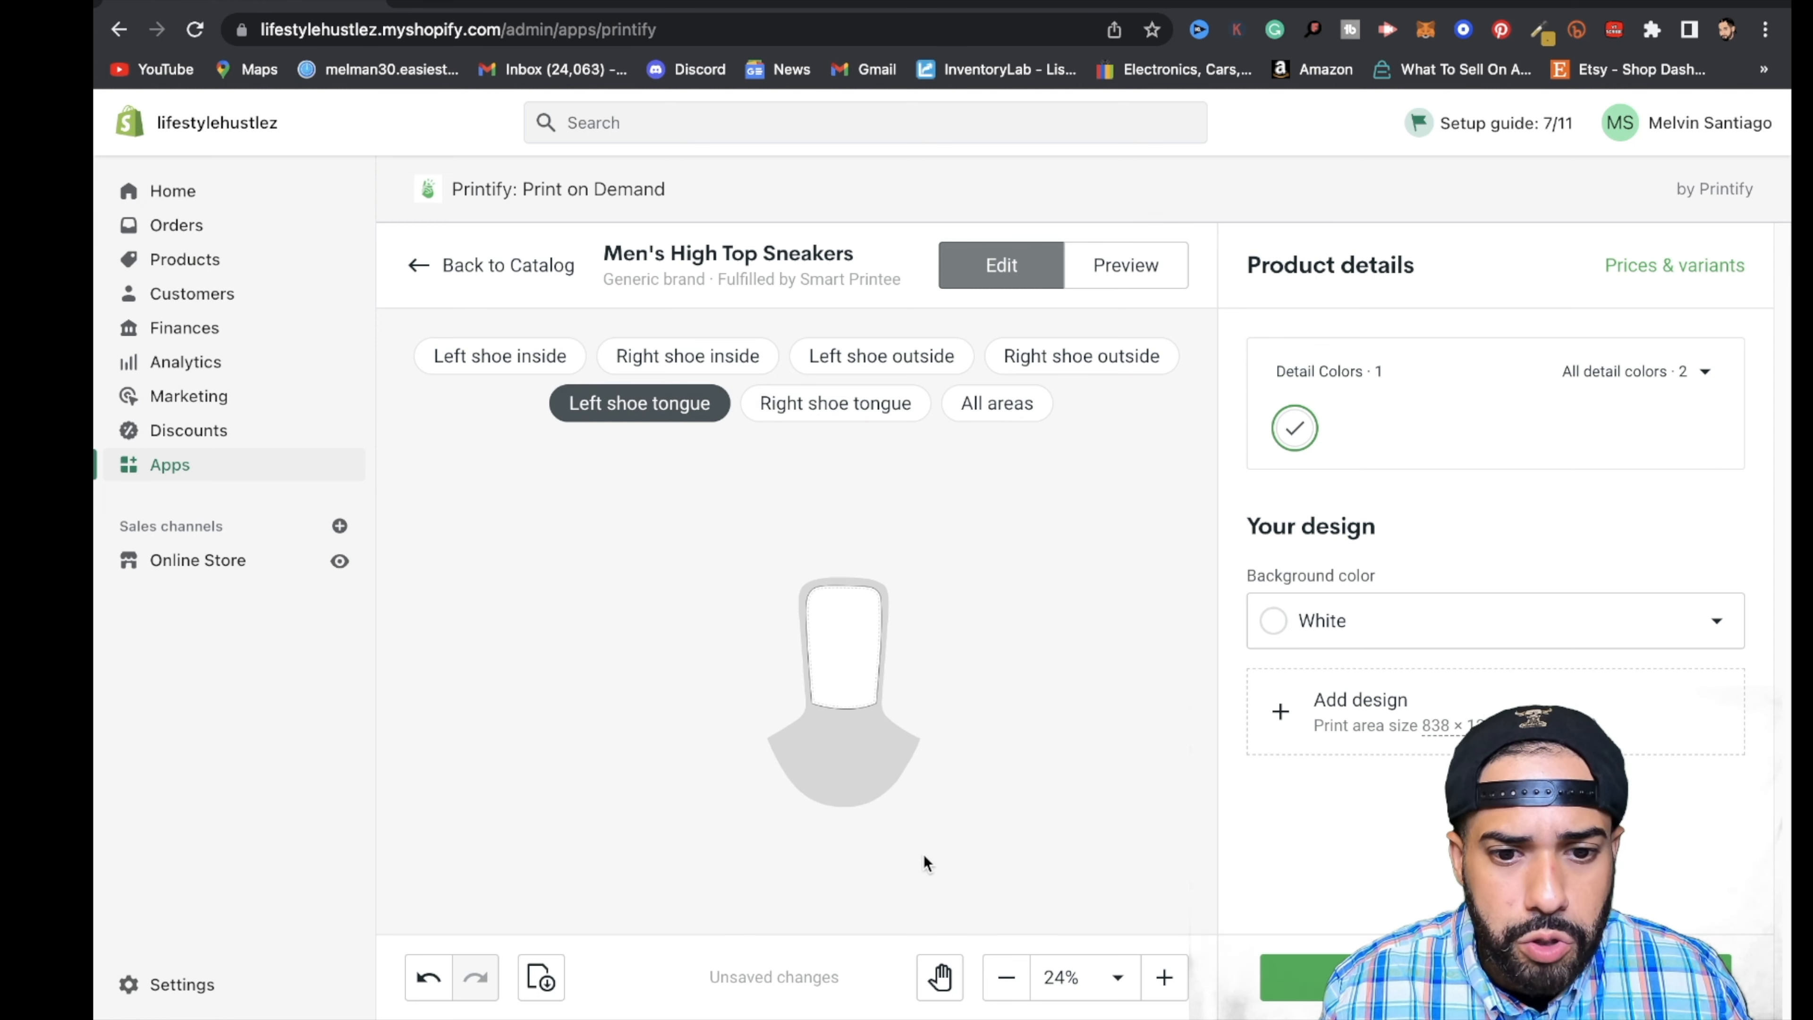
click(1397, 723)
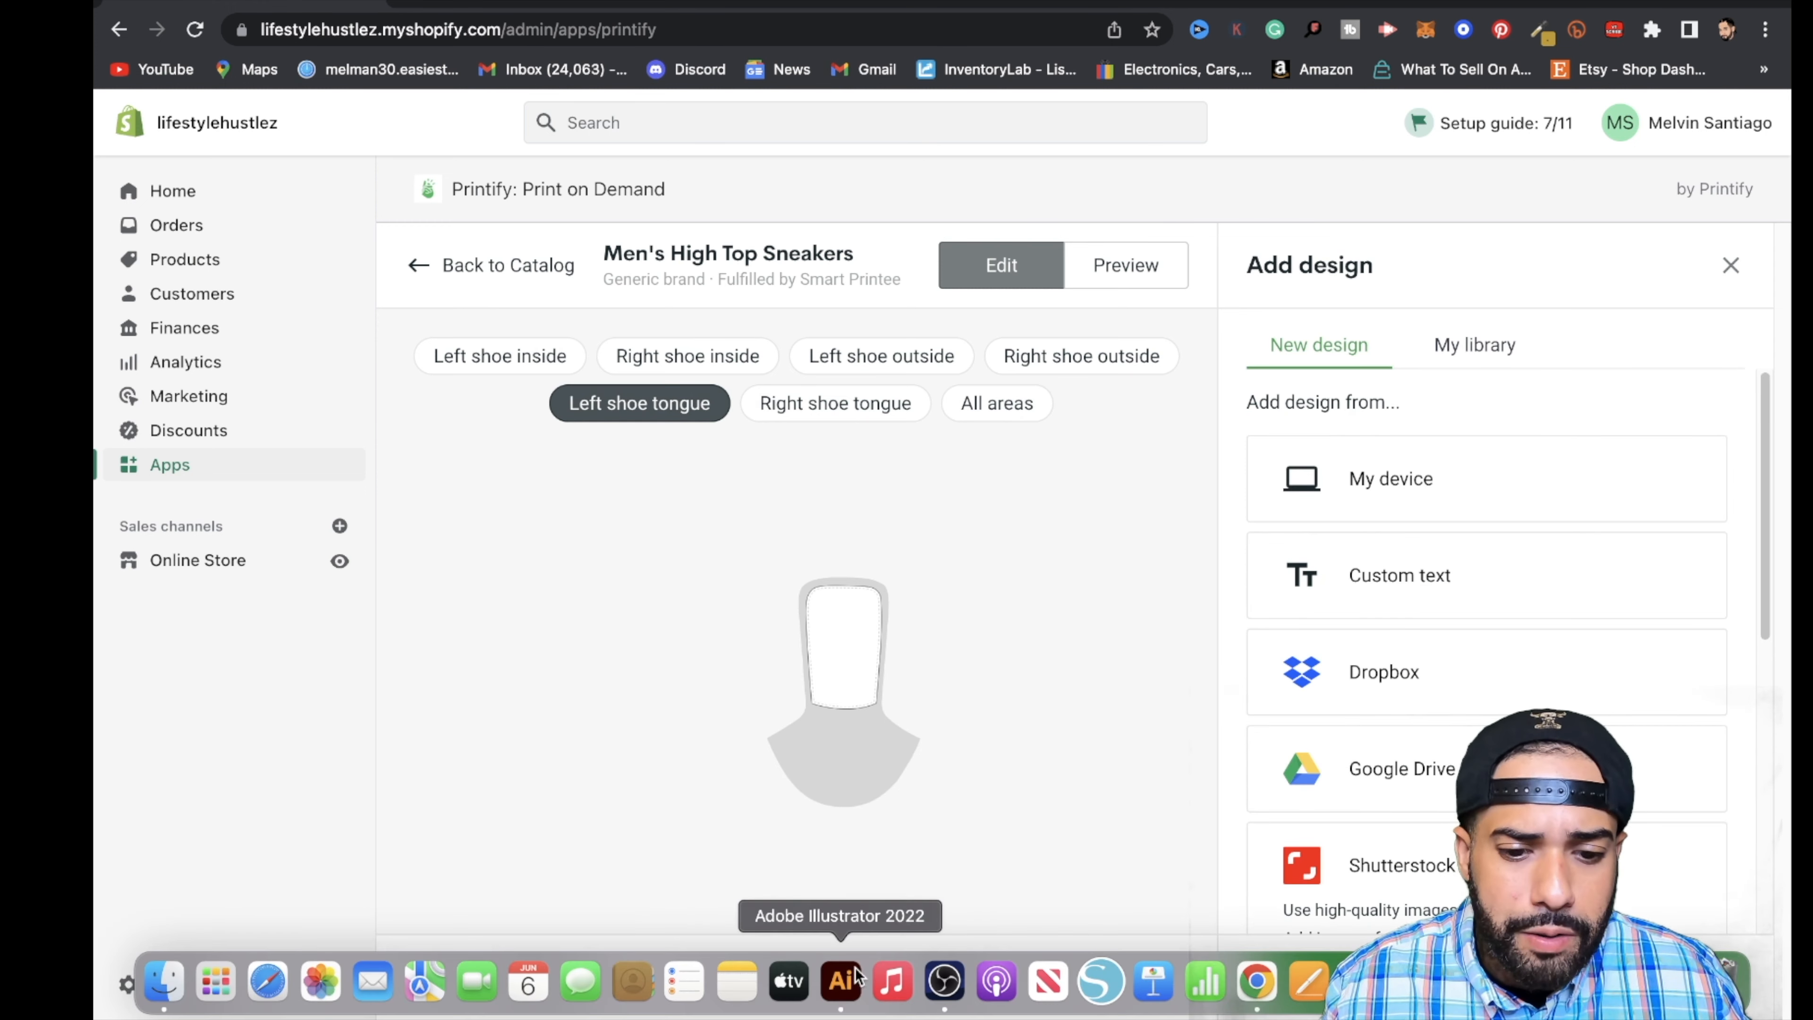
click(855, 977)
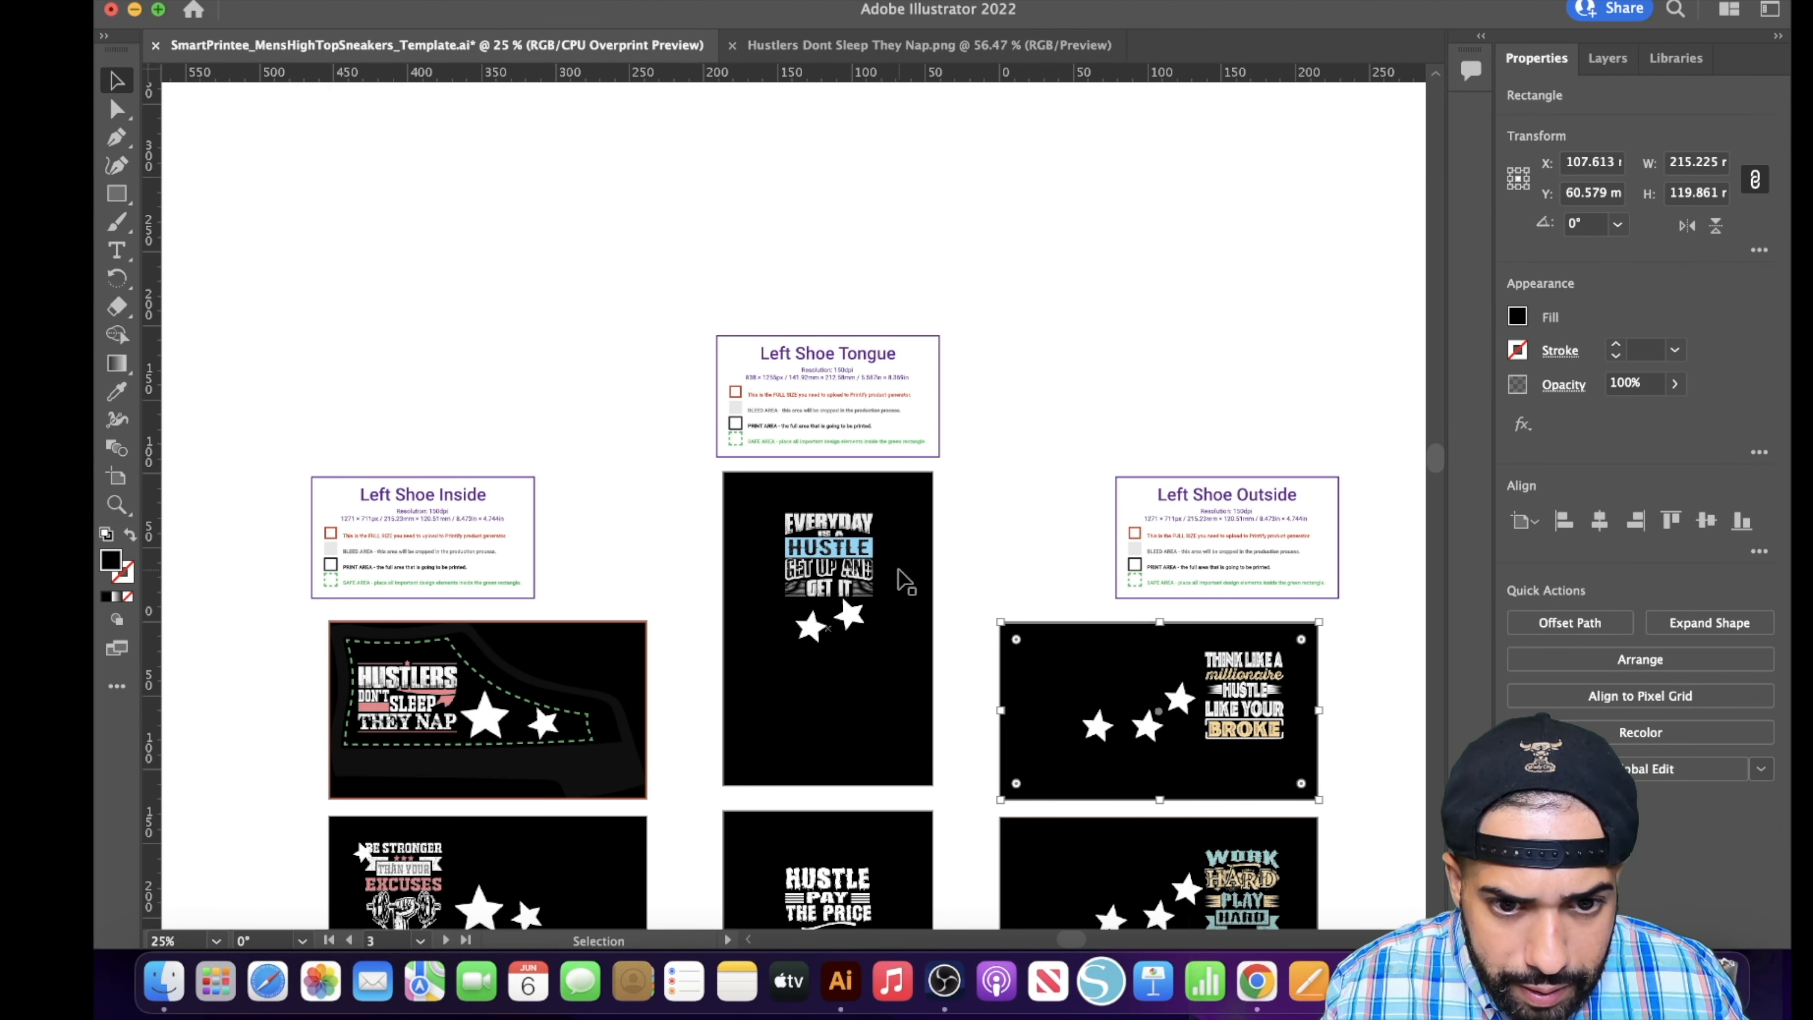
click(1256, 981)
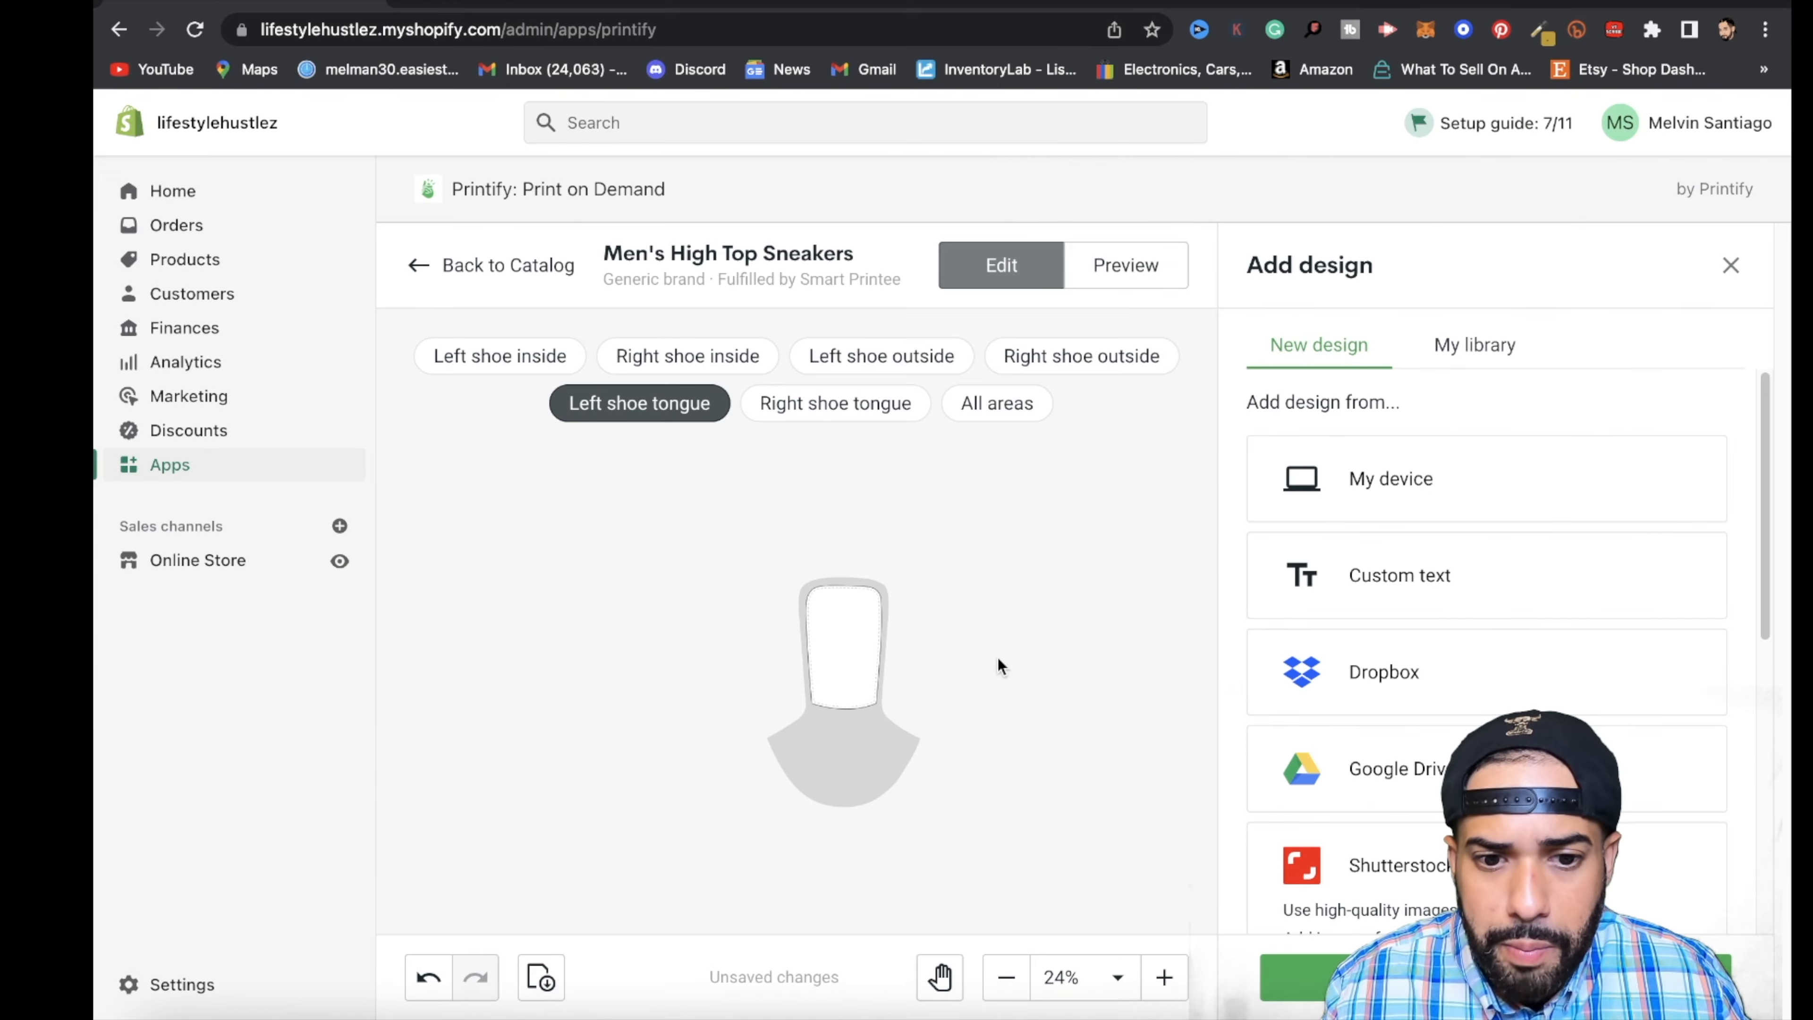
click(1465, 478)
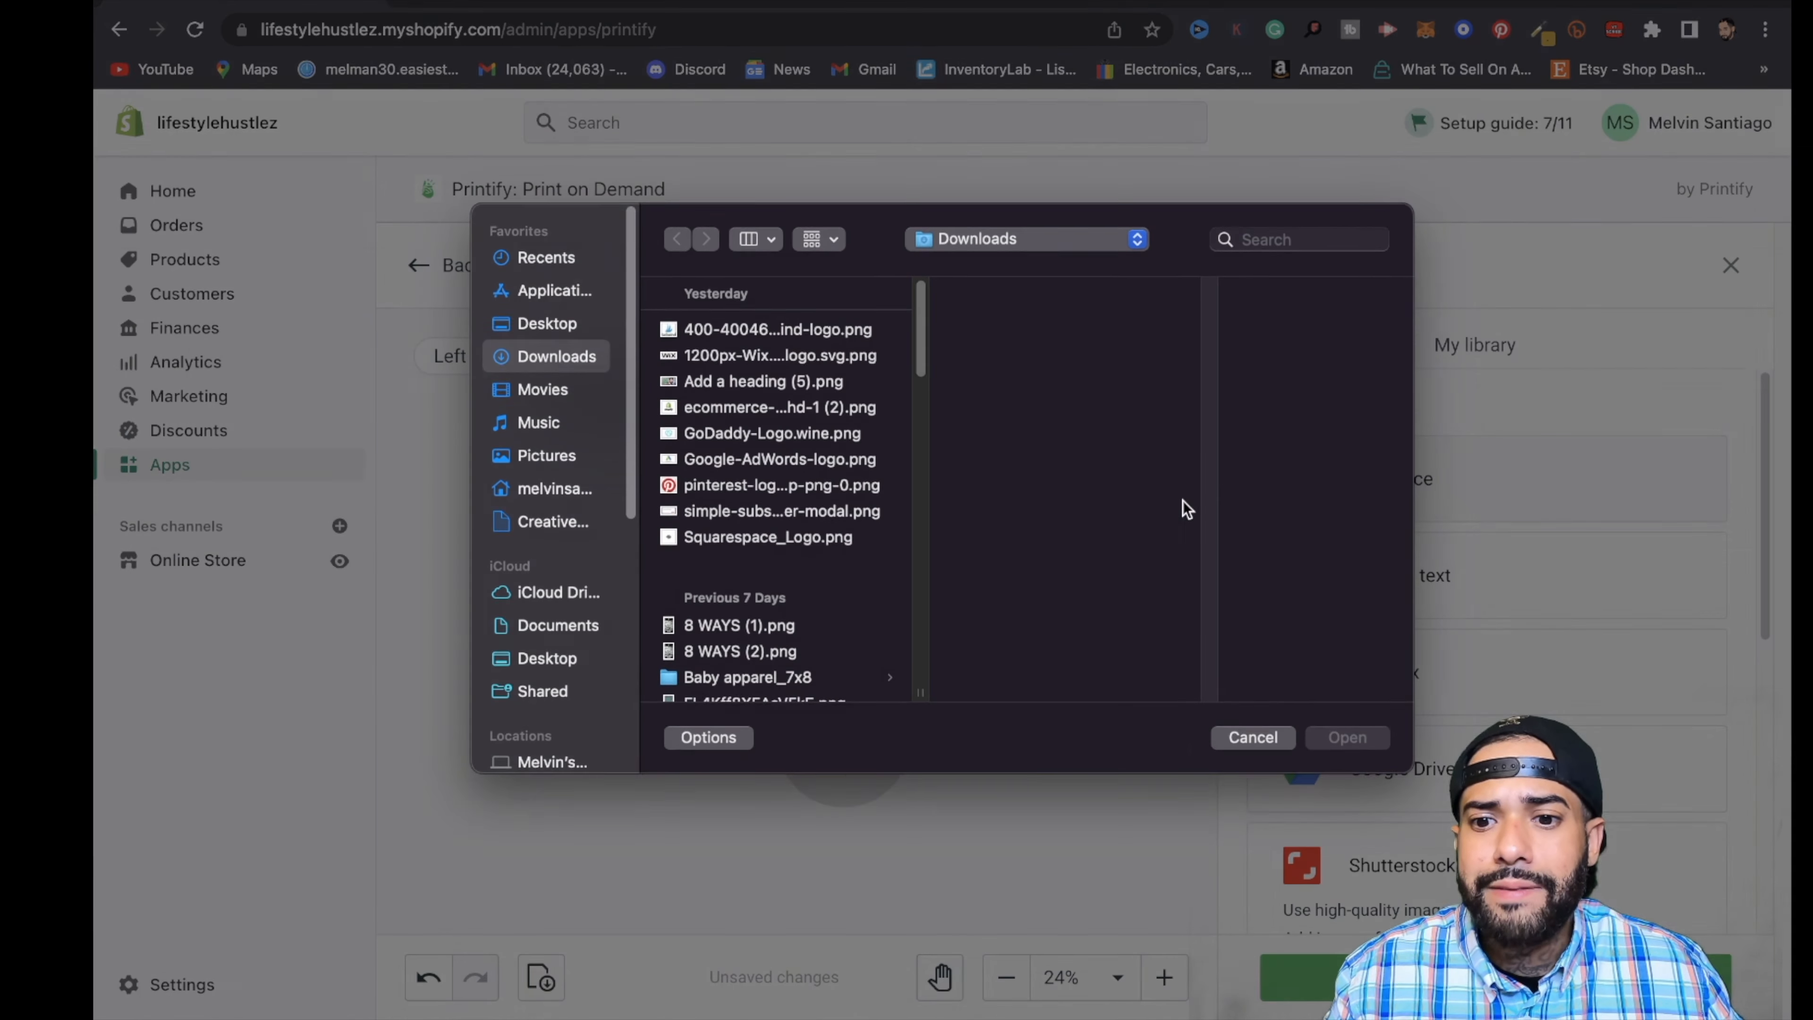
click(753, 458)
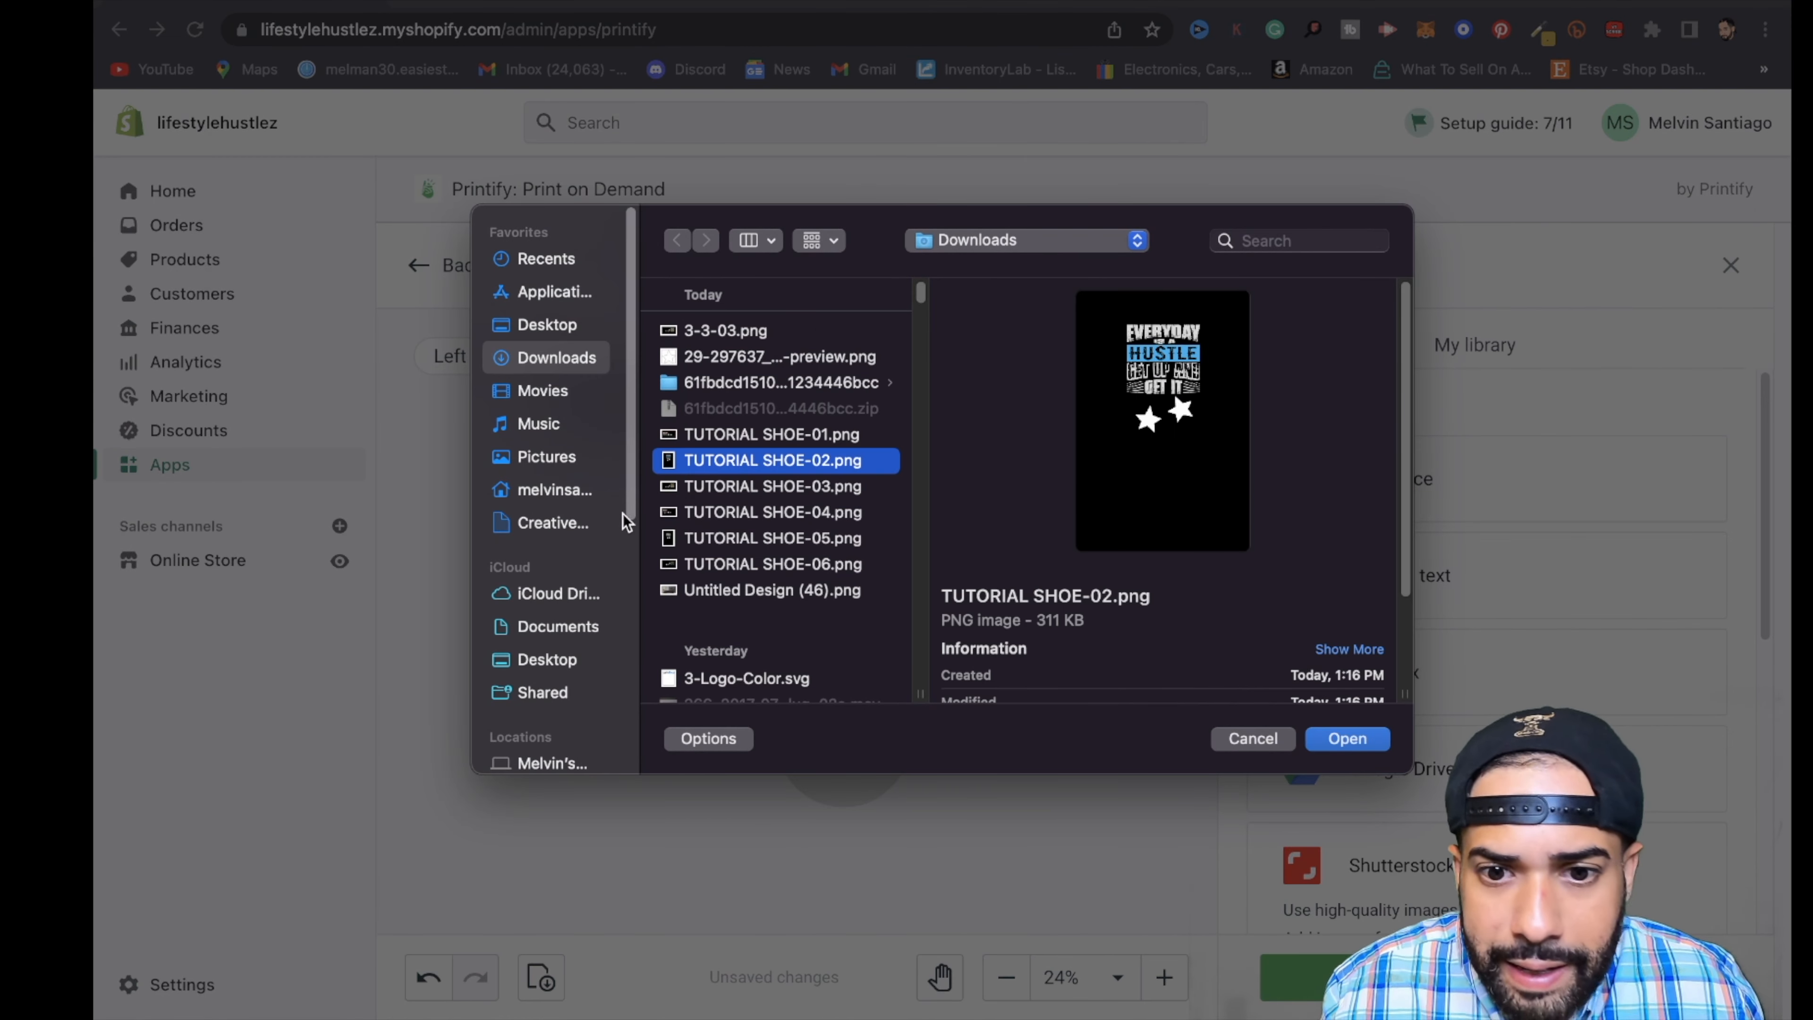
click(1353, 739)
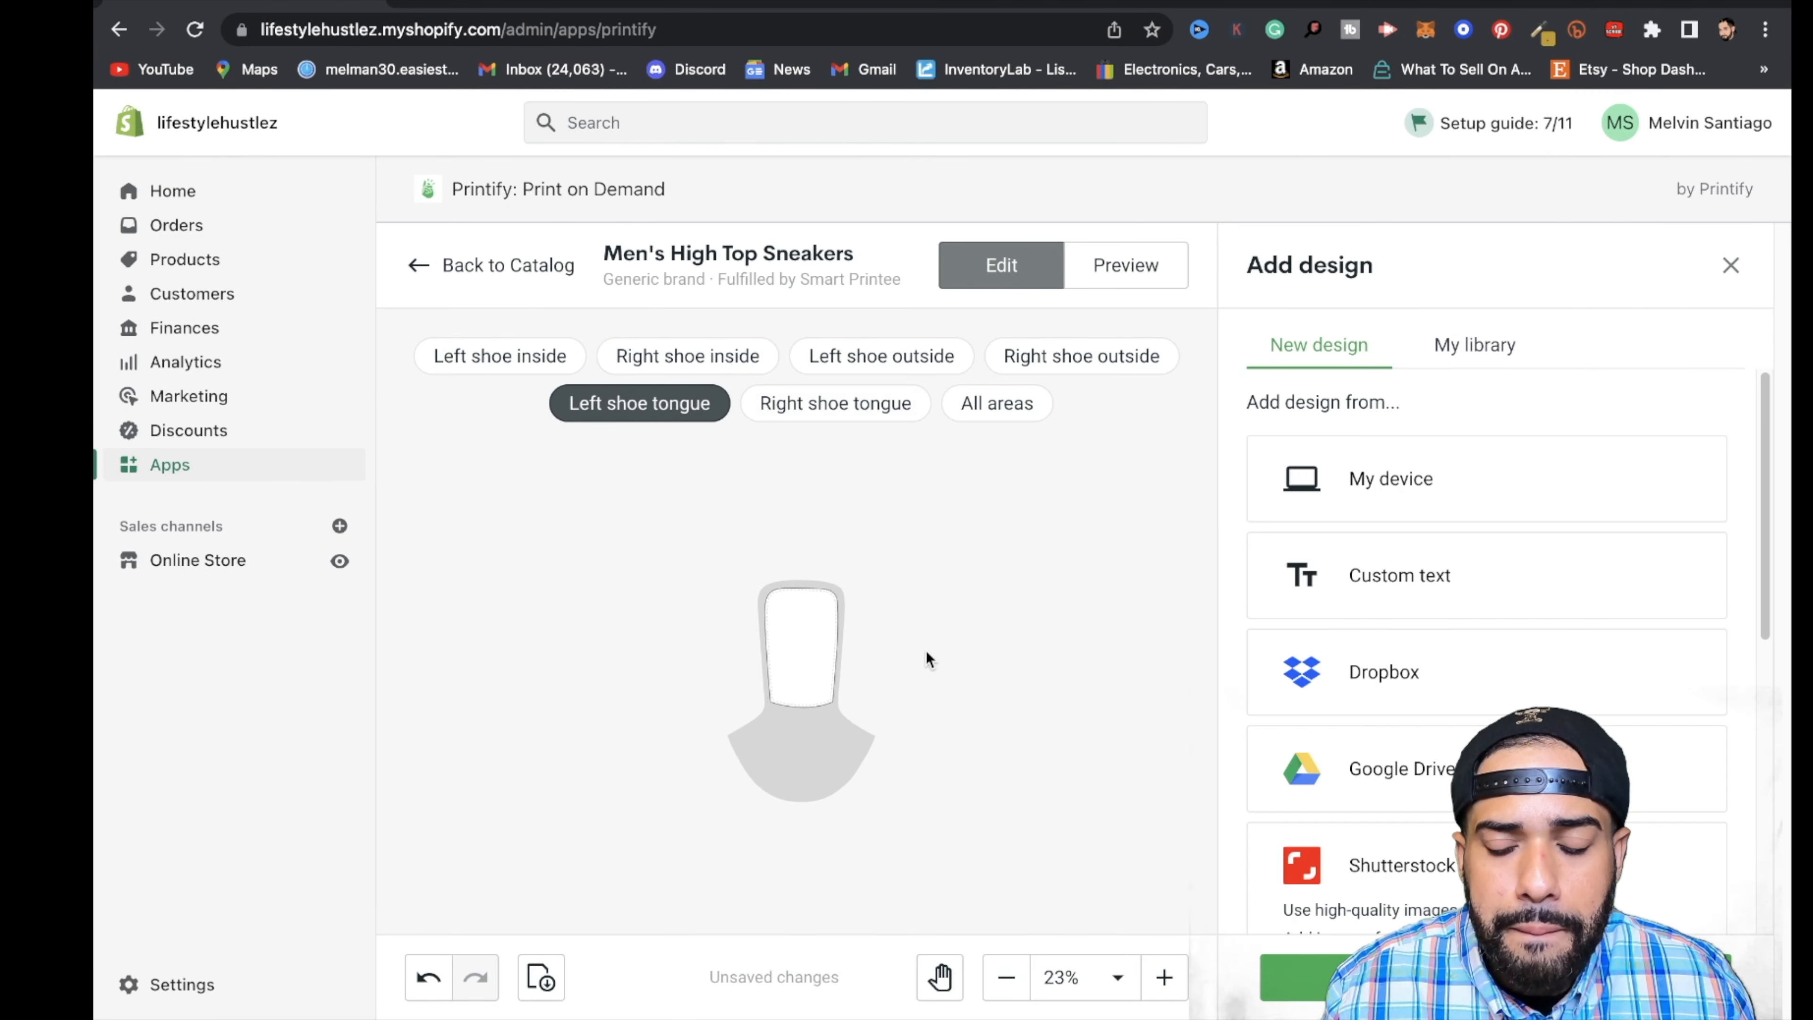
- Check the right shoe tongue panel in Illustrator, then upload TUTORIAL SHOE-05.png from the device to Printify's right shoe tongue
click(821, 402)
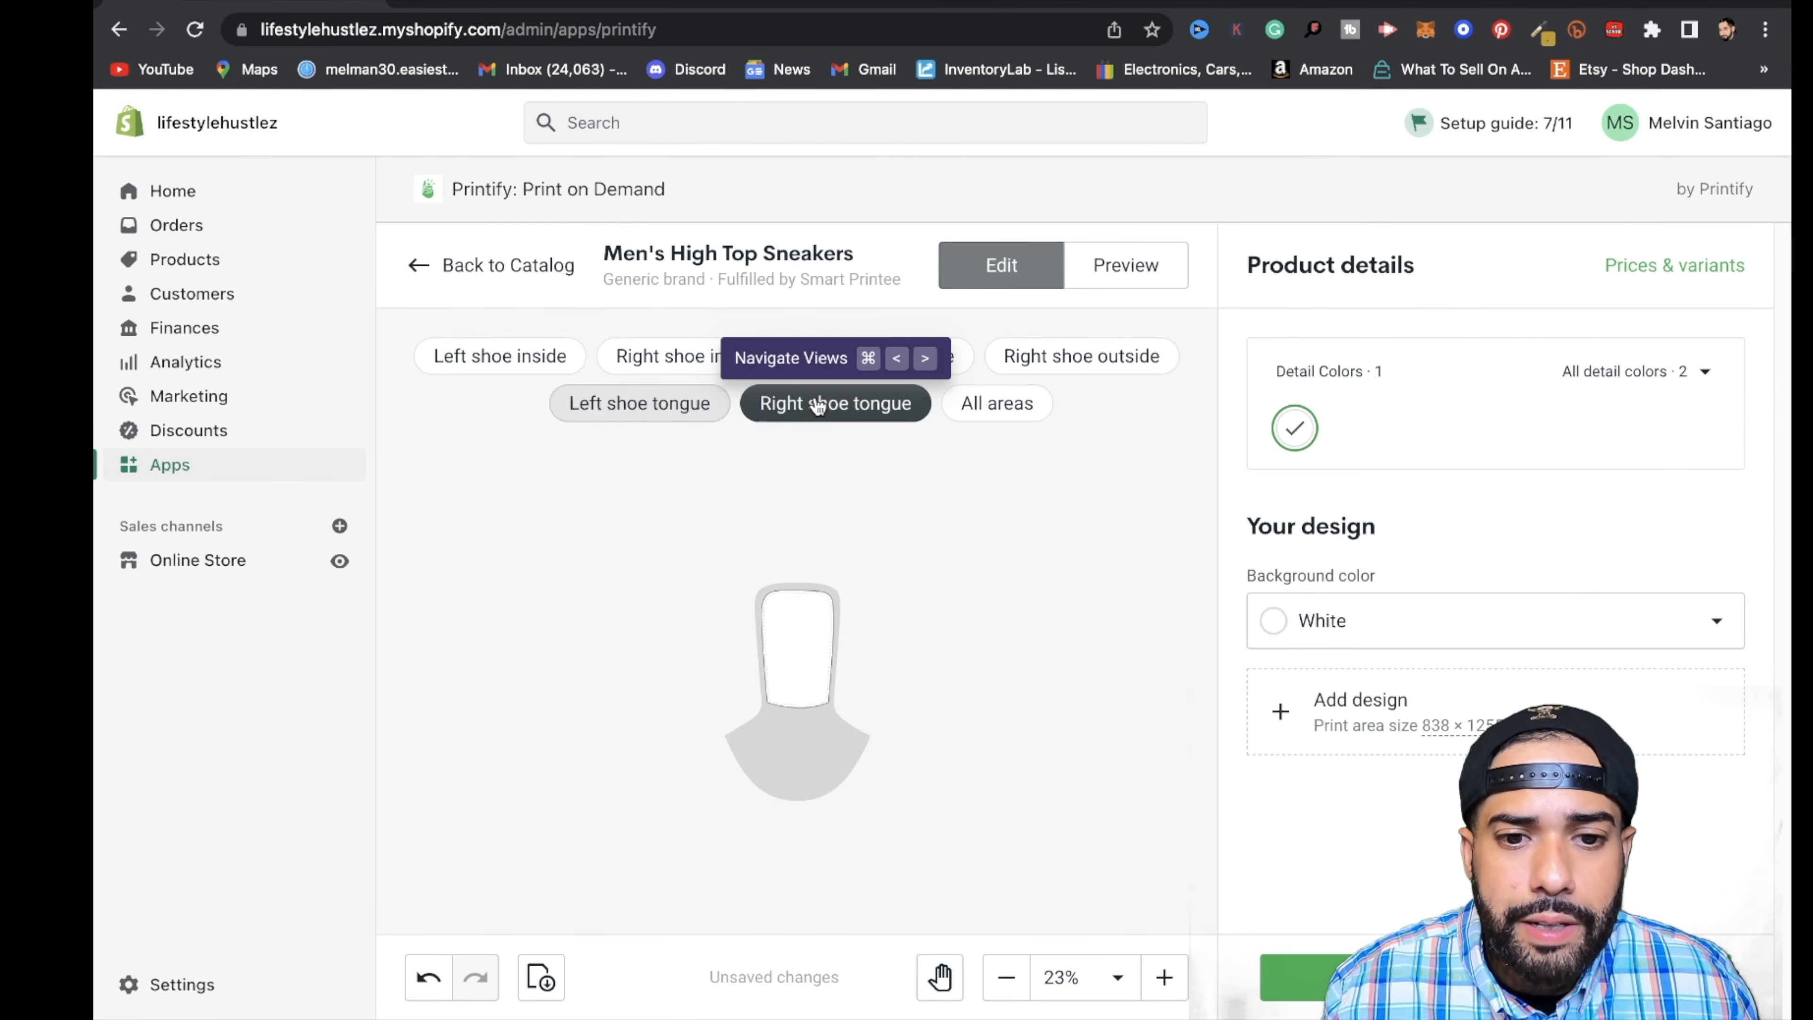
mouse_move(996, 981)
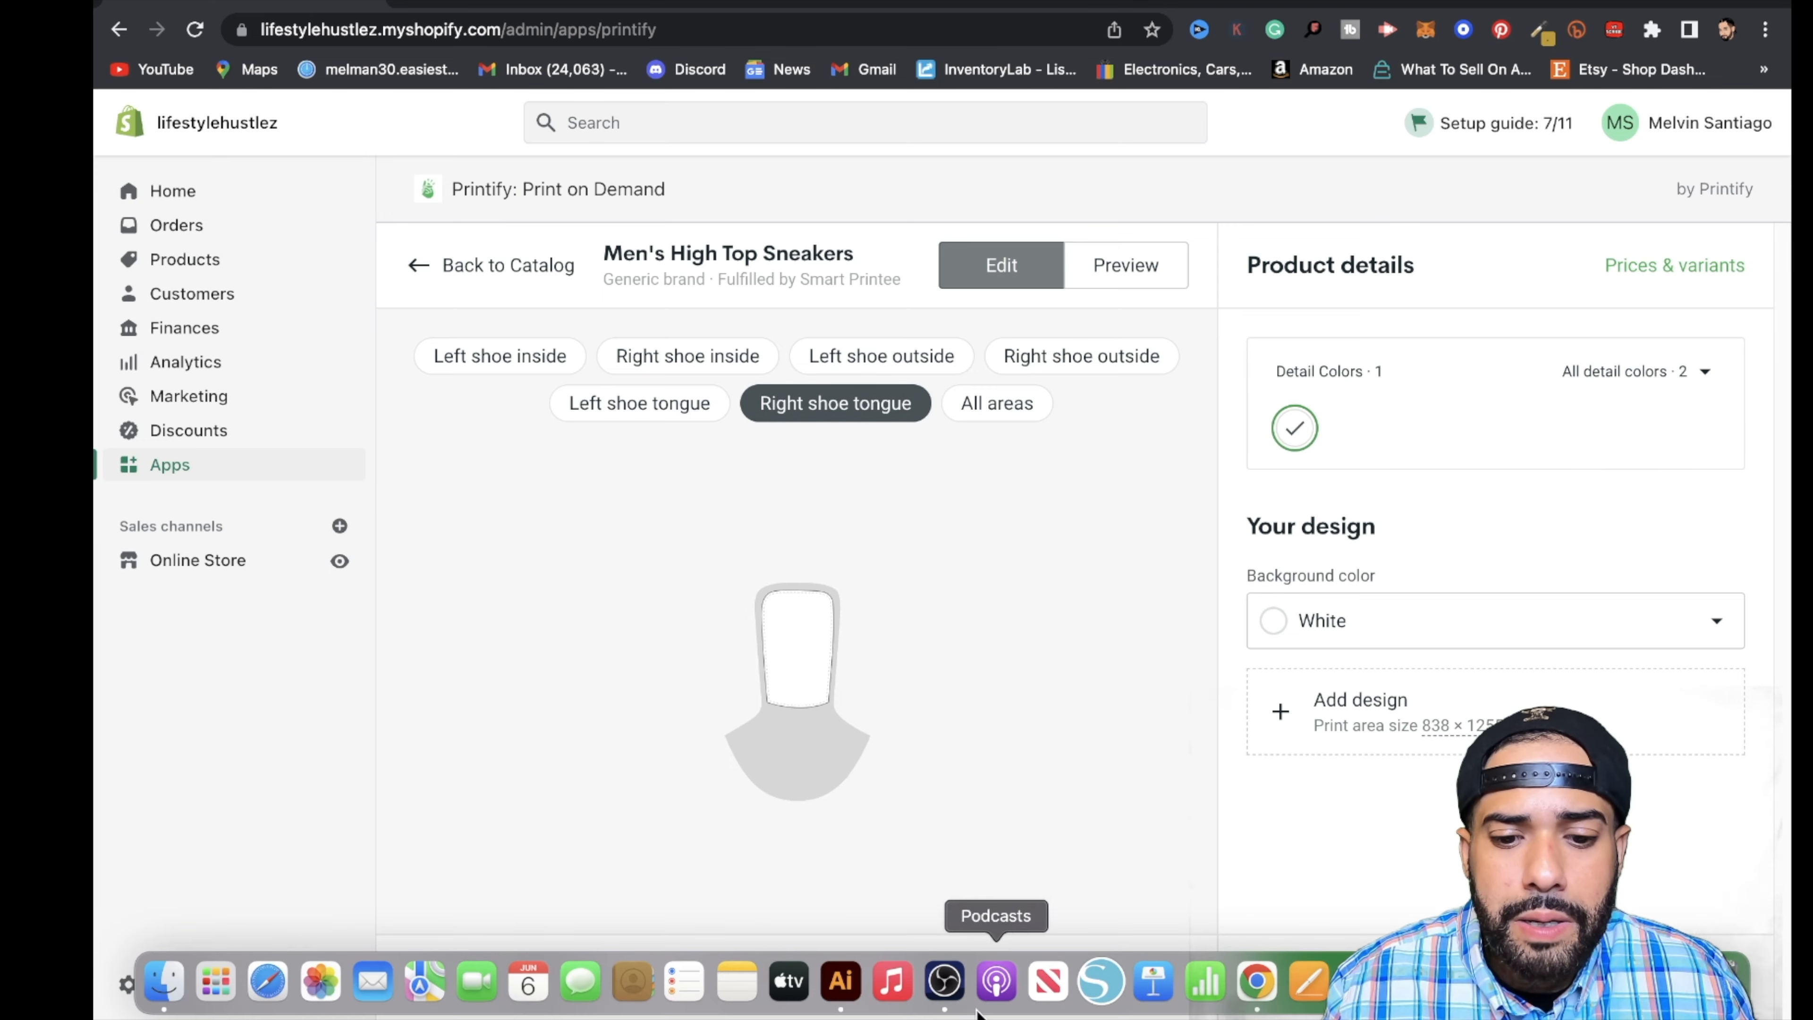
click(840, 981)
scroll(918, 825, down, 2)
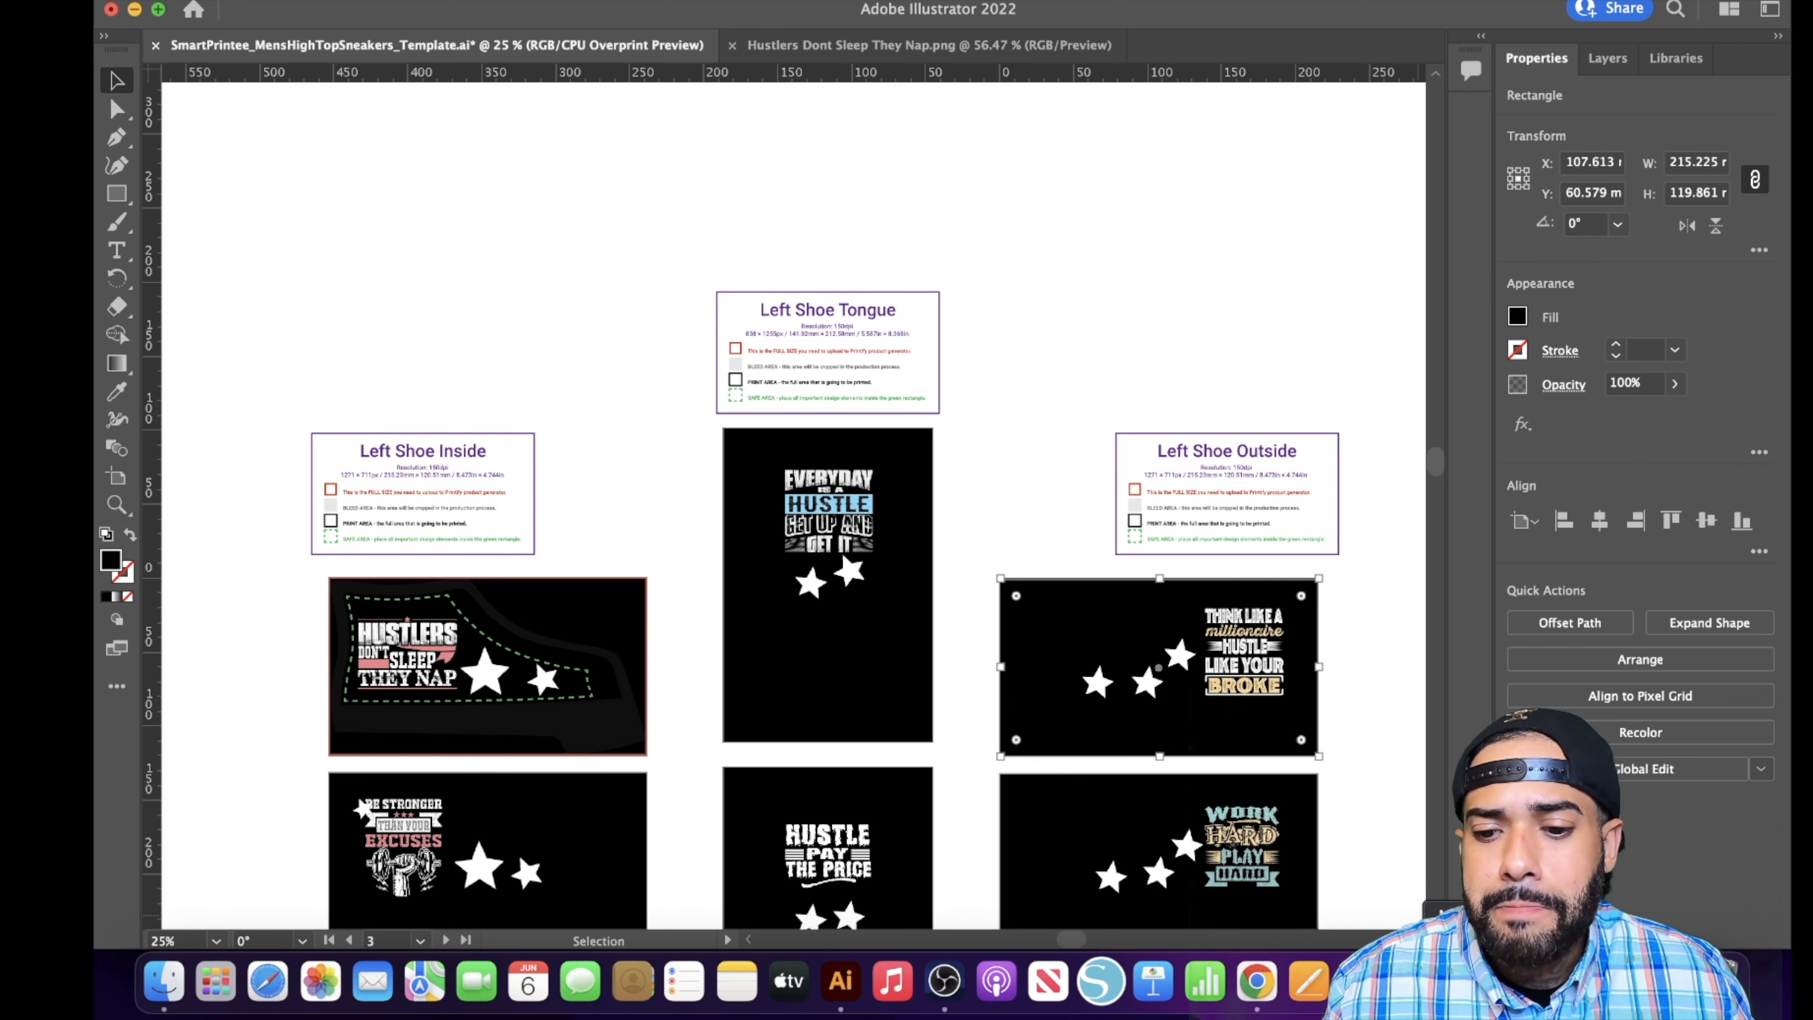
click(1256, 981)
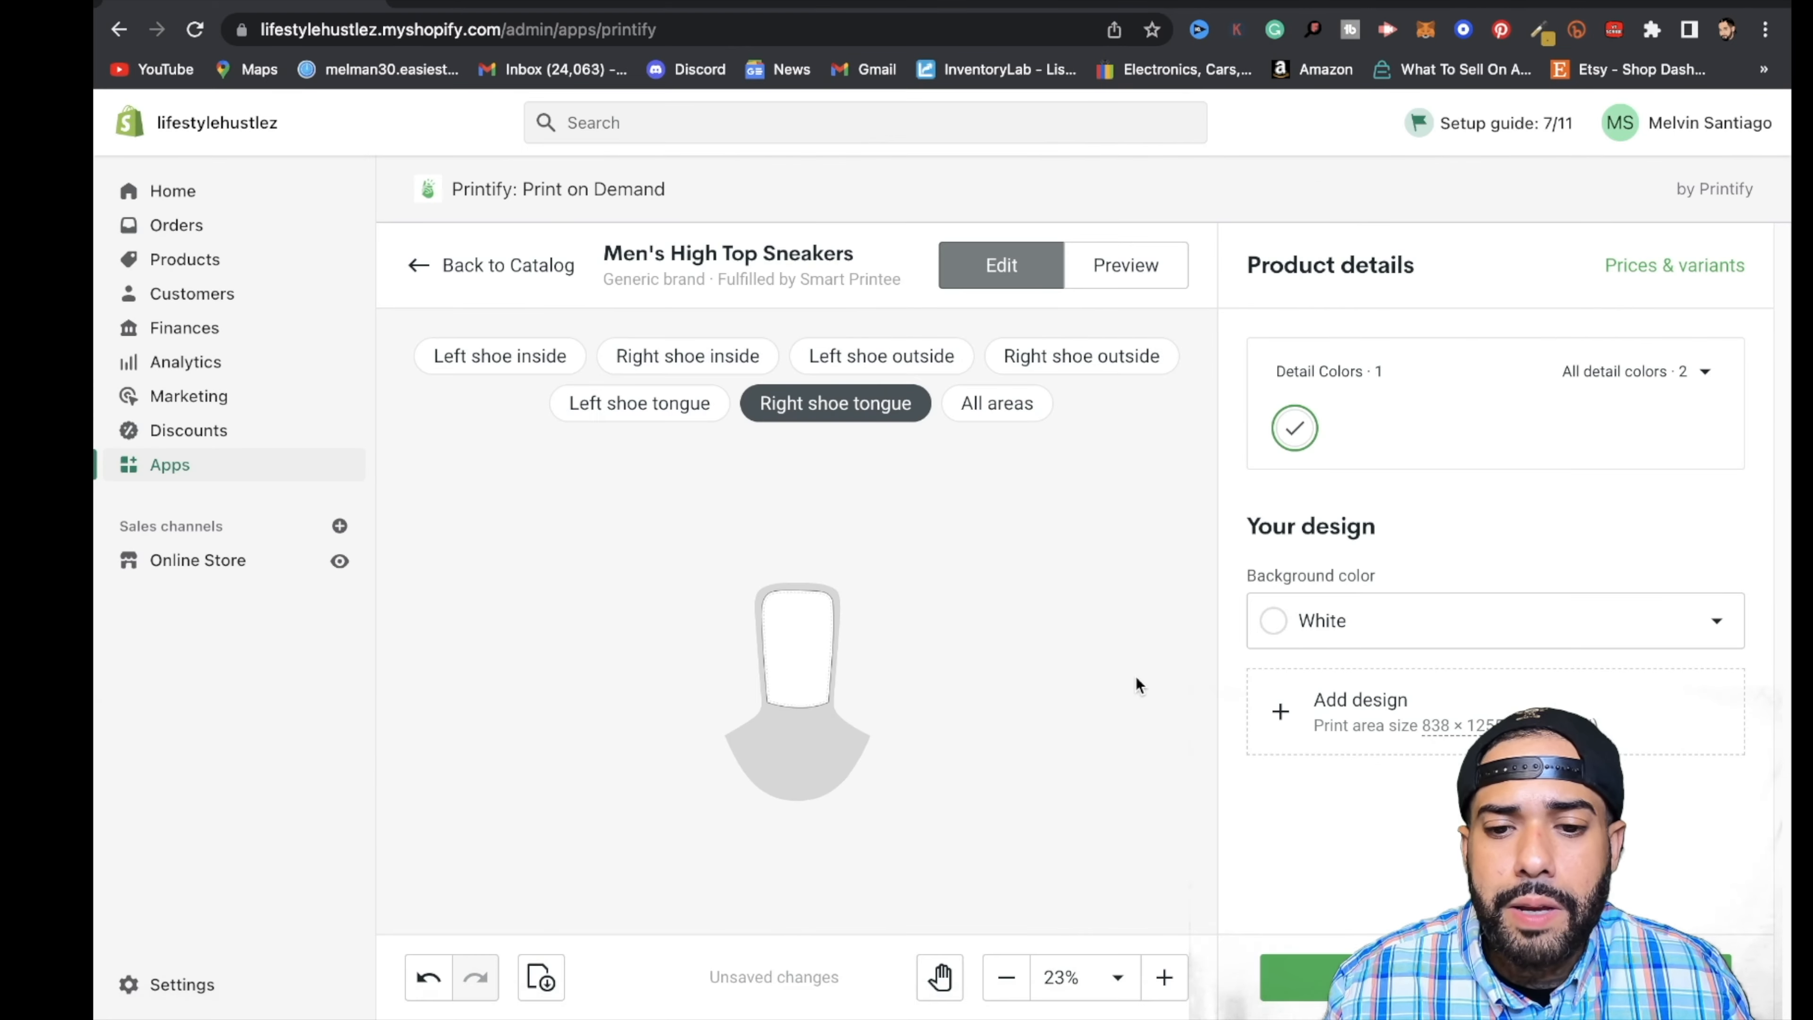
click(1417, 722)
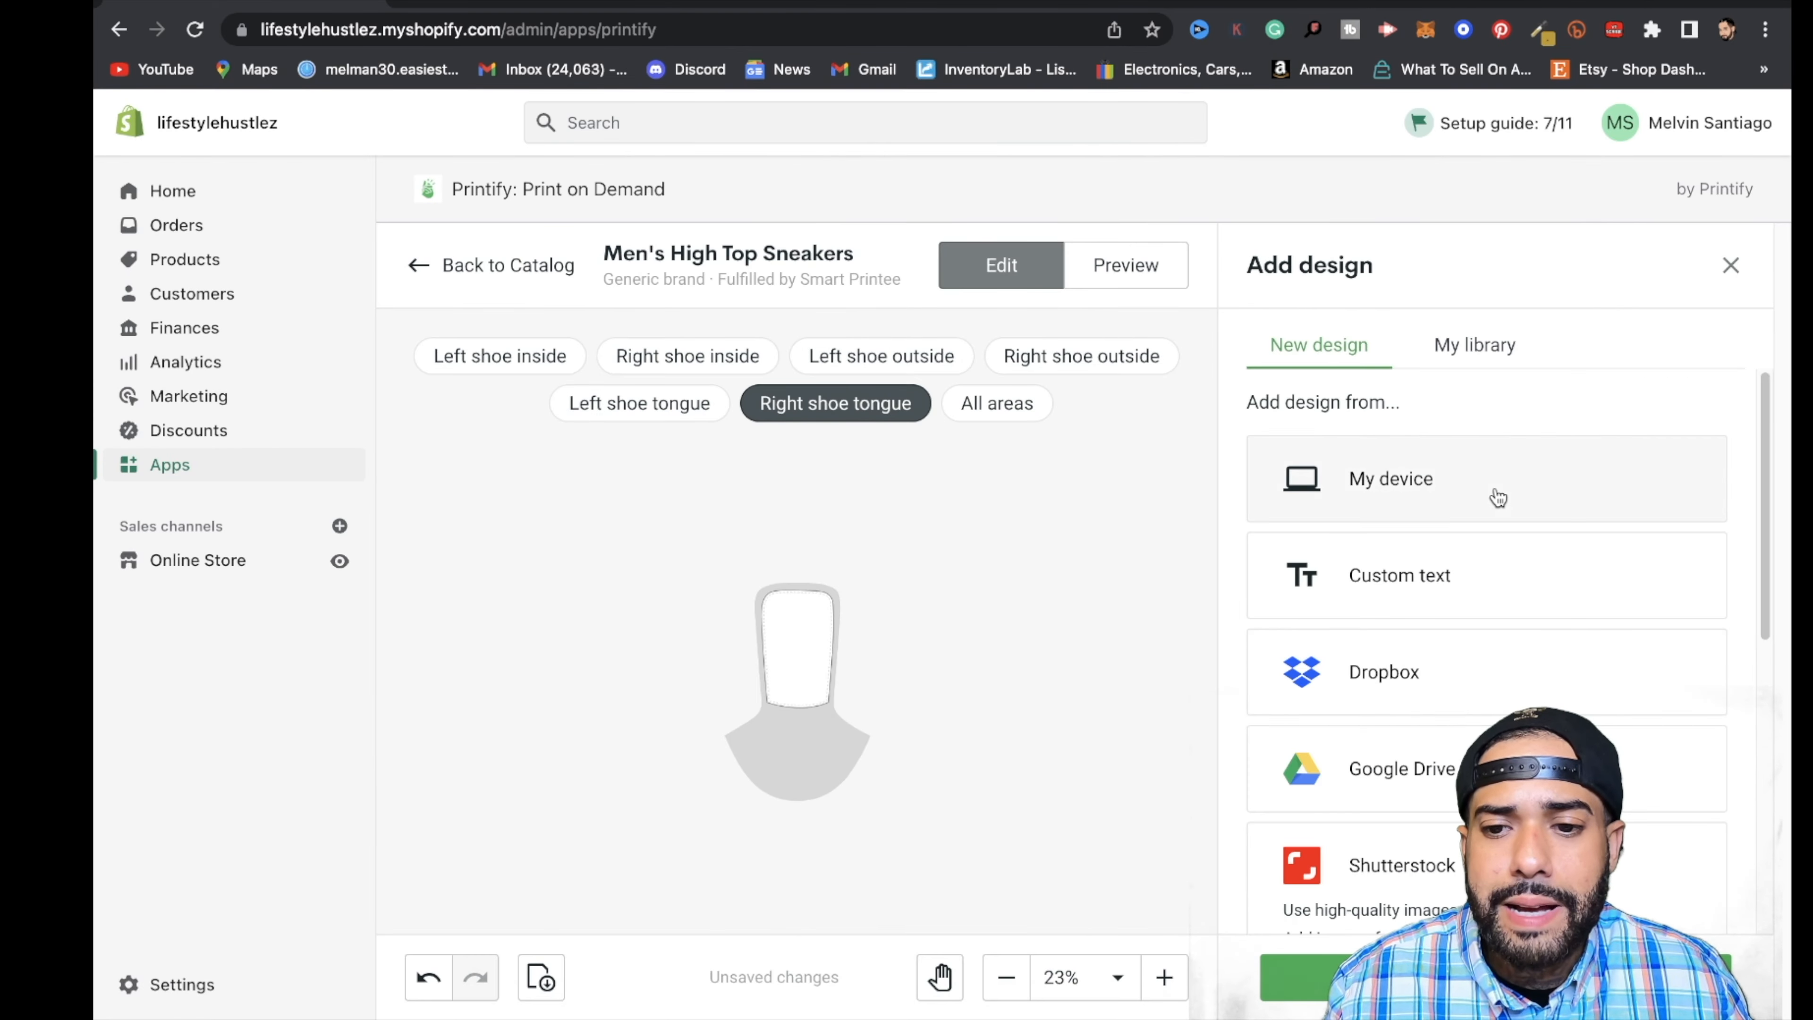
click(1437, 486)
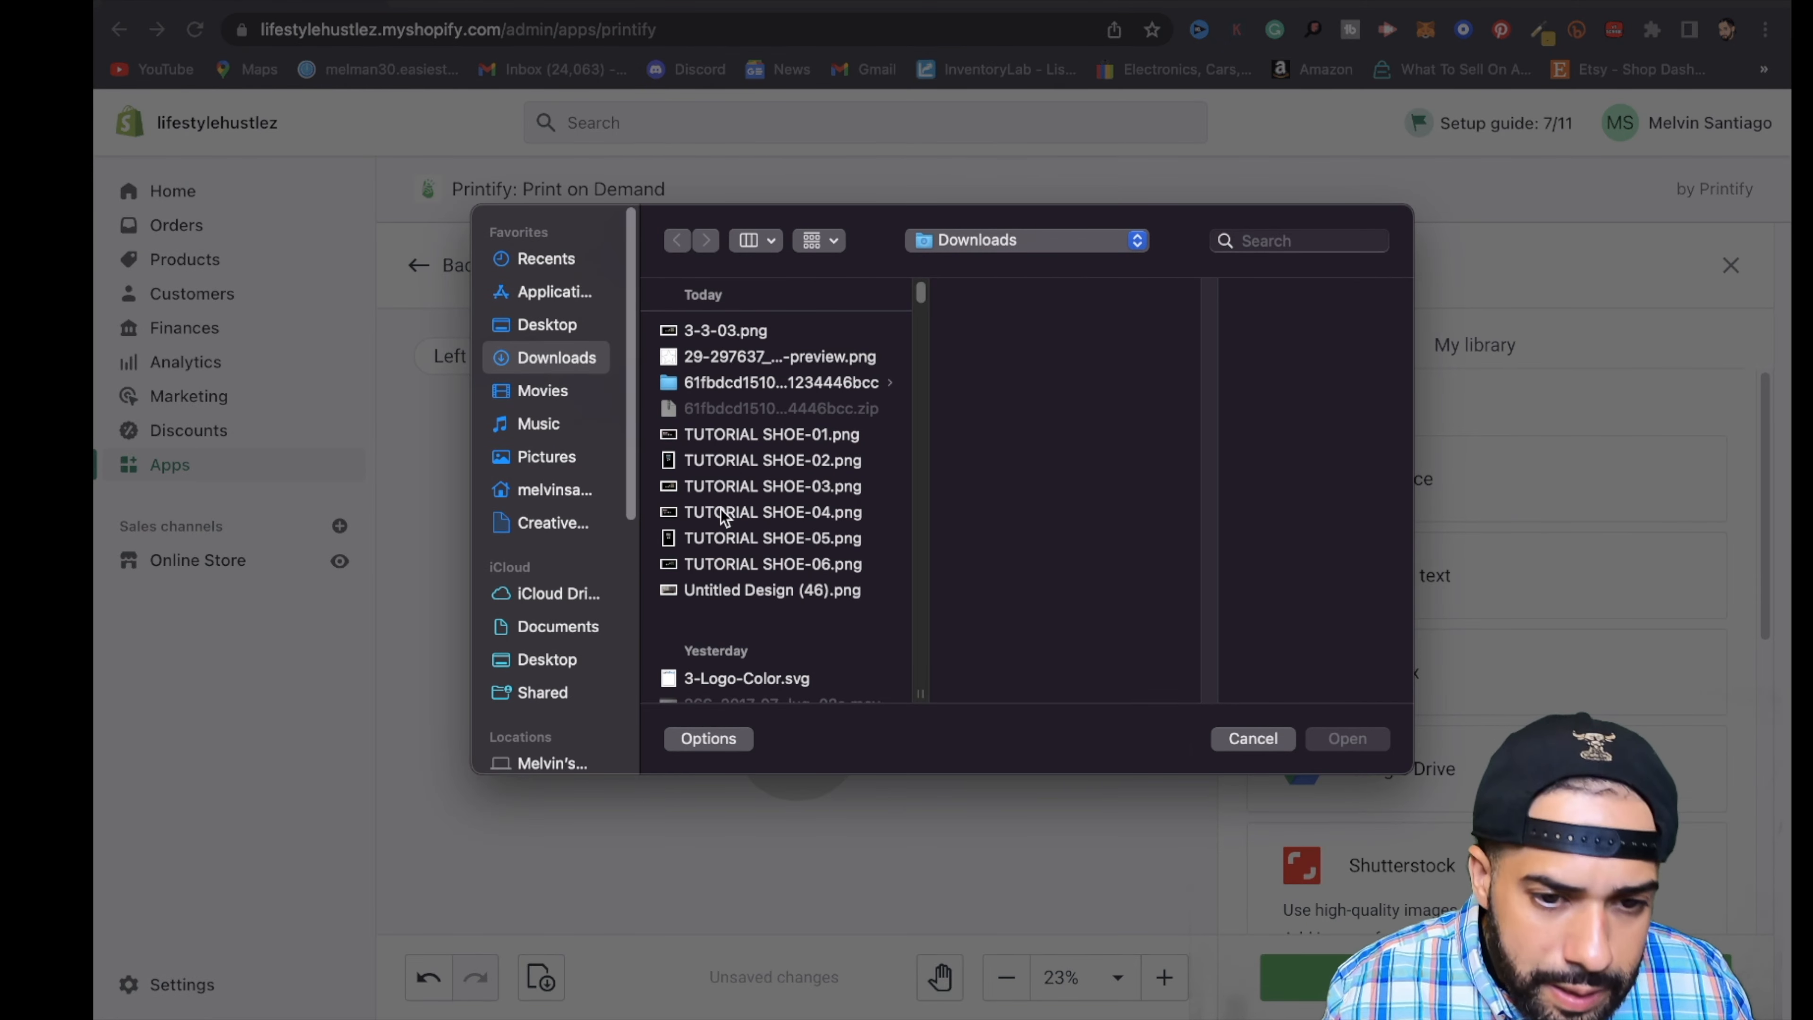
click(711, 540)
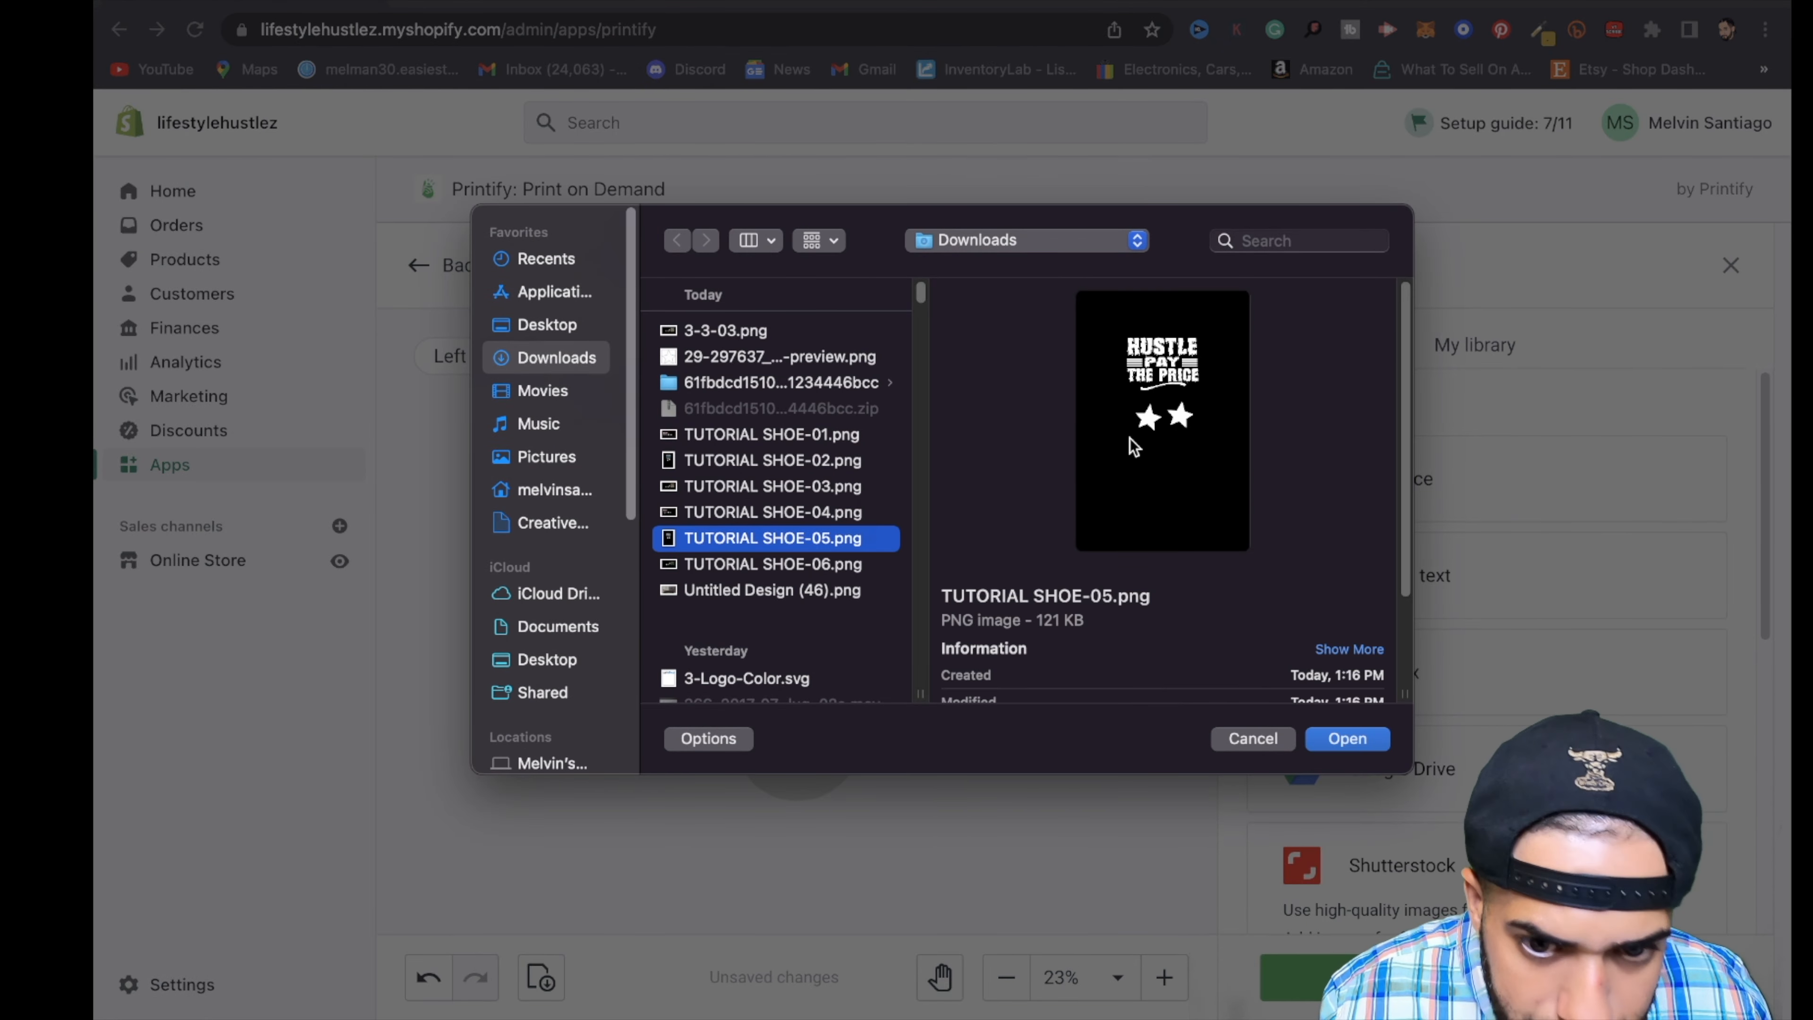
click(1363, 739)
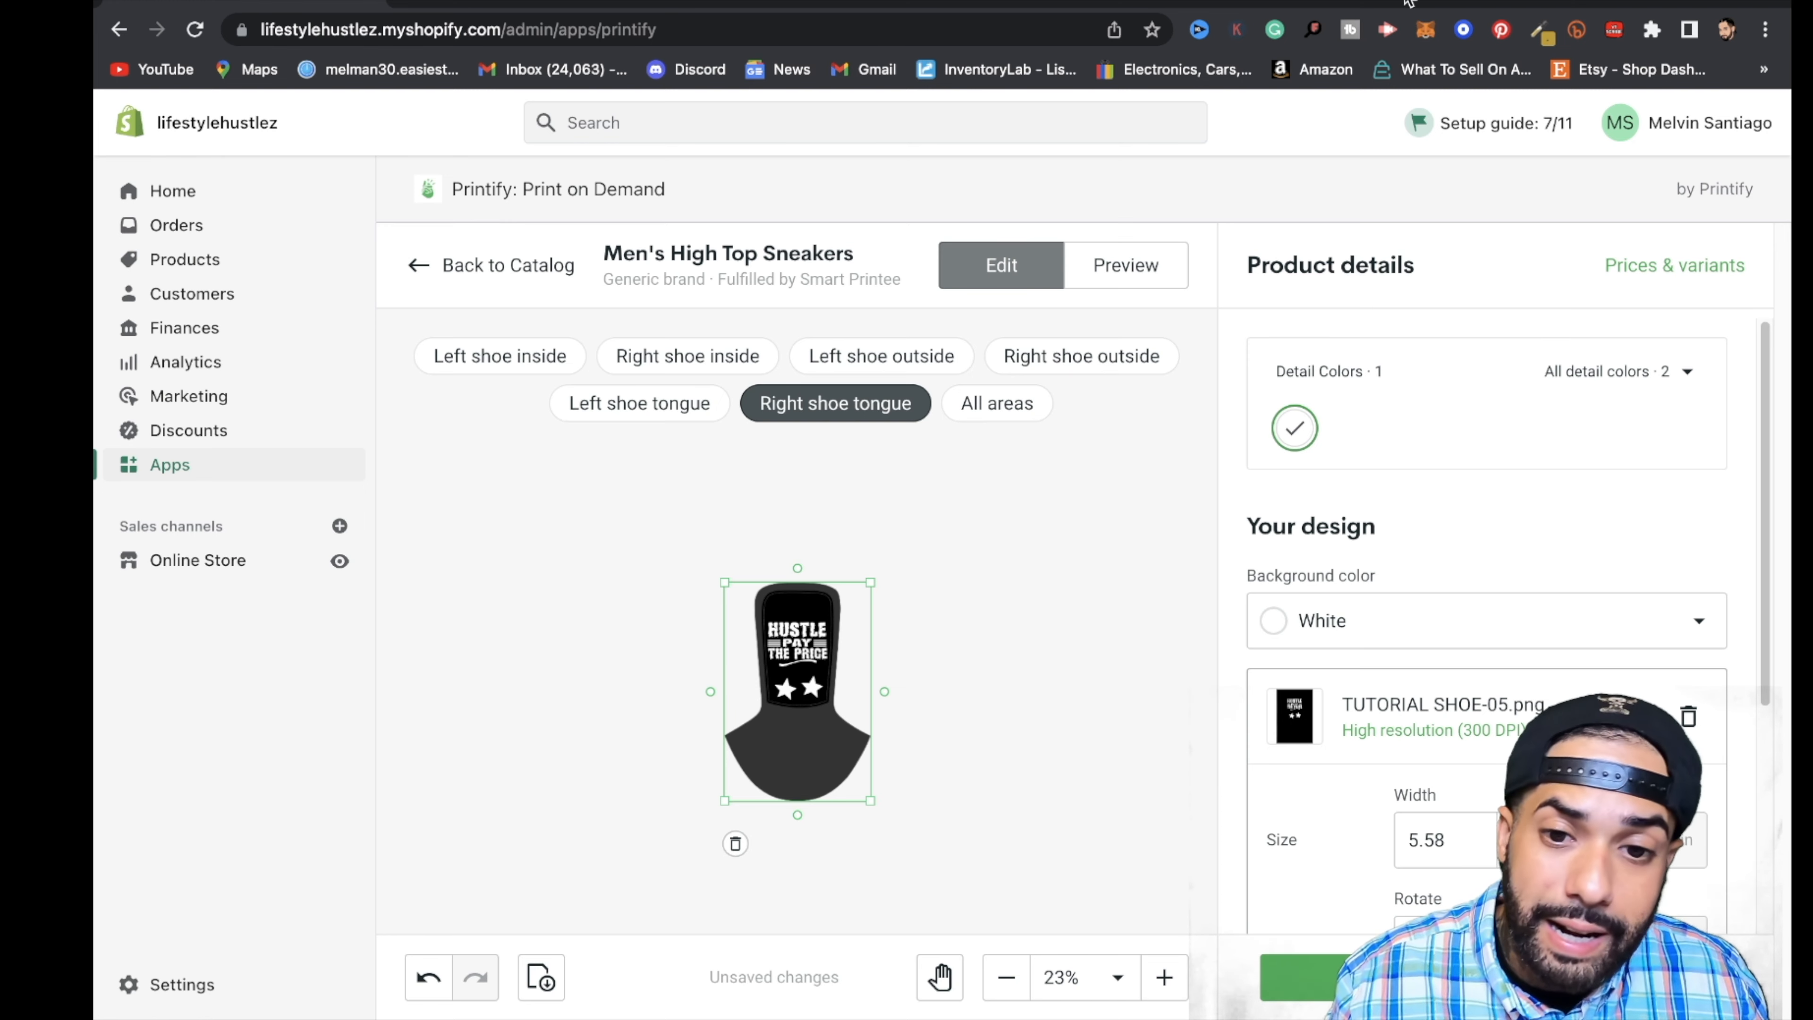
- Preview the finished sneakers in the top, back and on-person mockup views, rechecking the right tongue design in the editor
click(1103, 274)
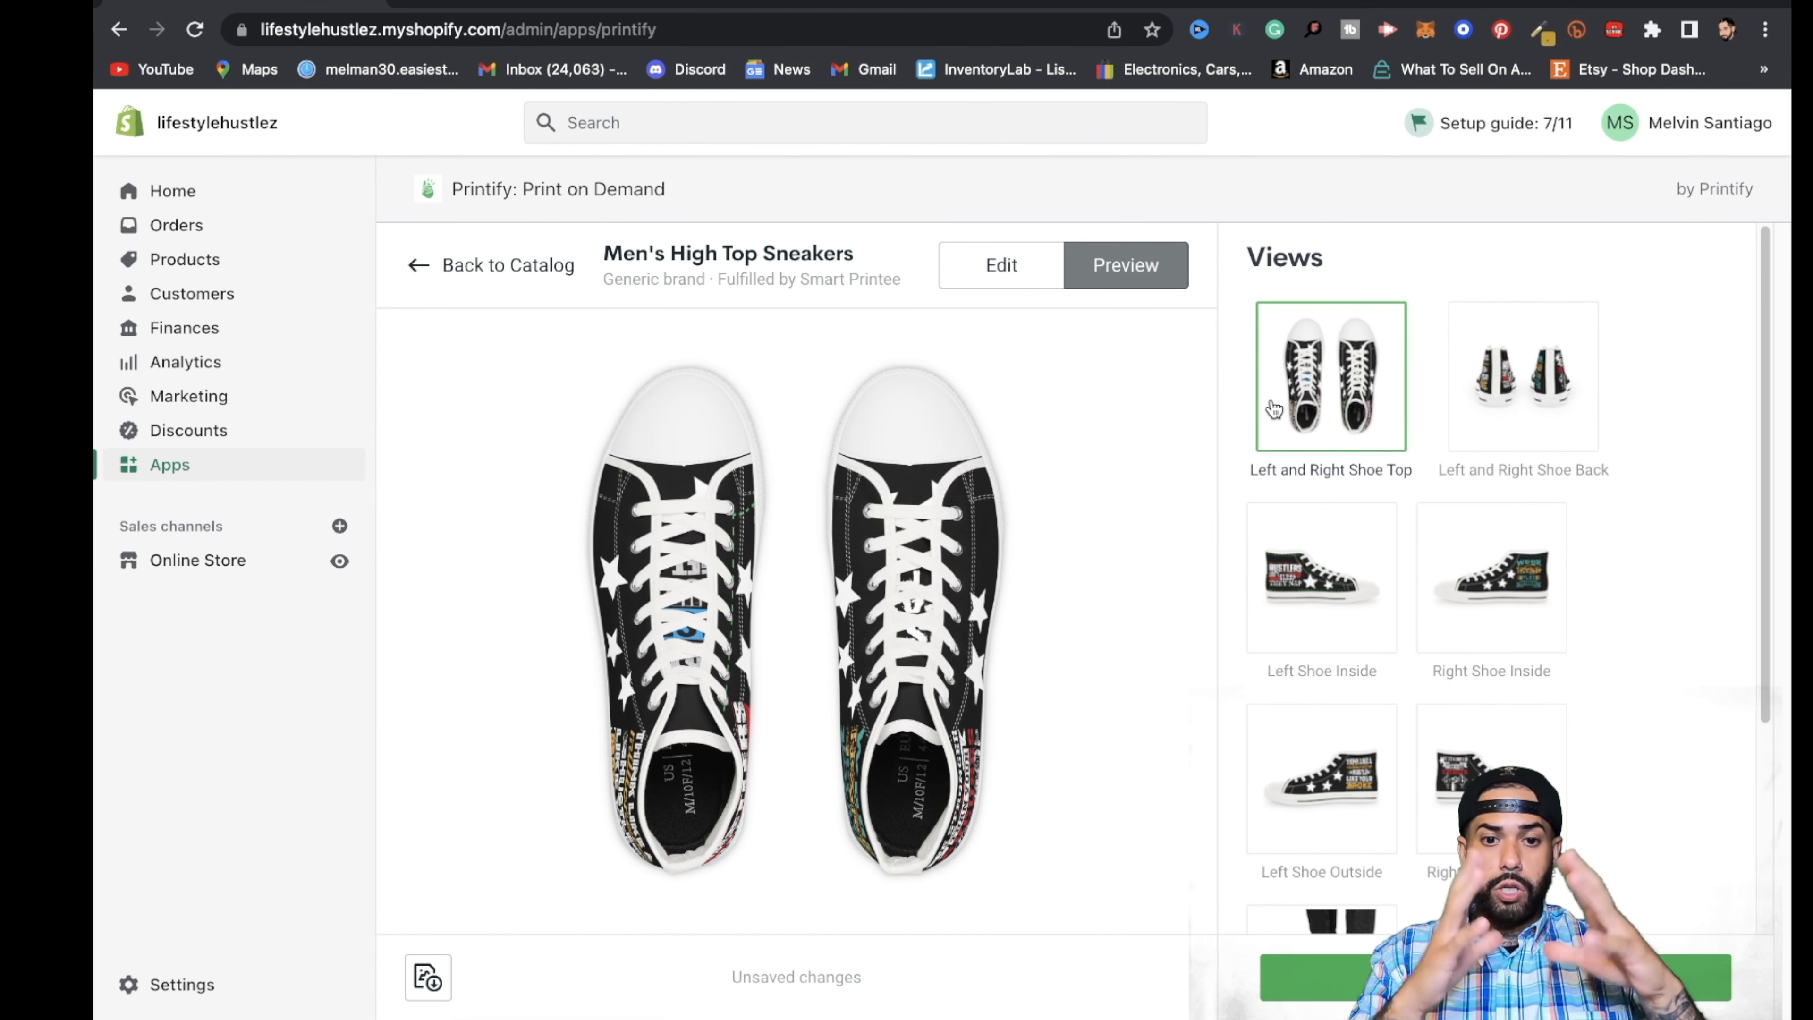
scroll(1274, 409, down, 5)
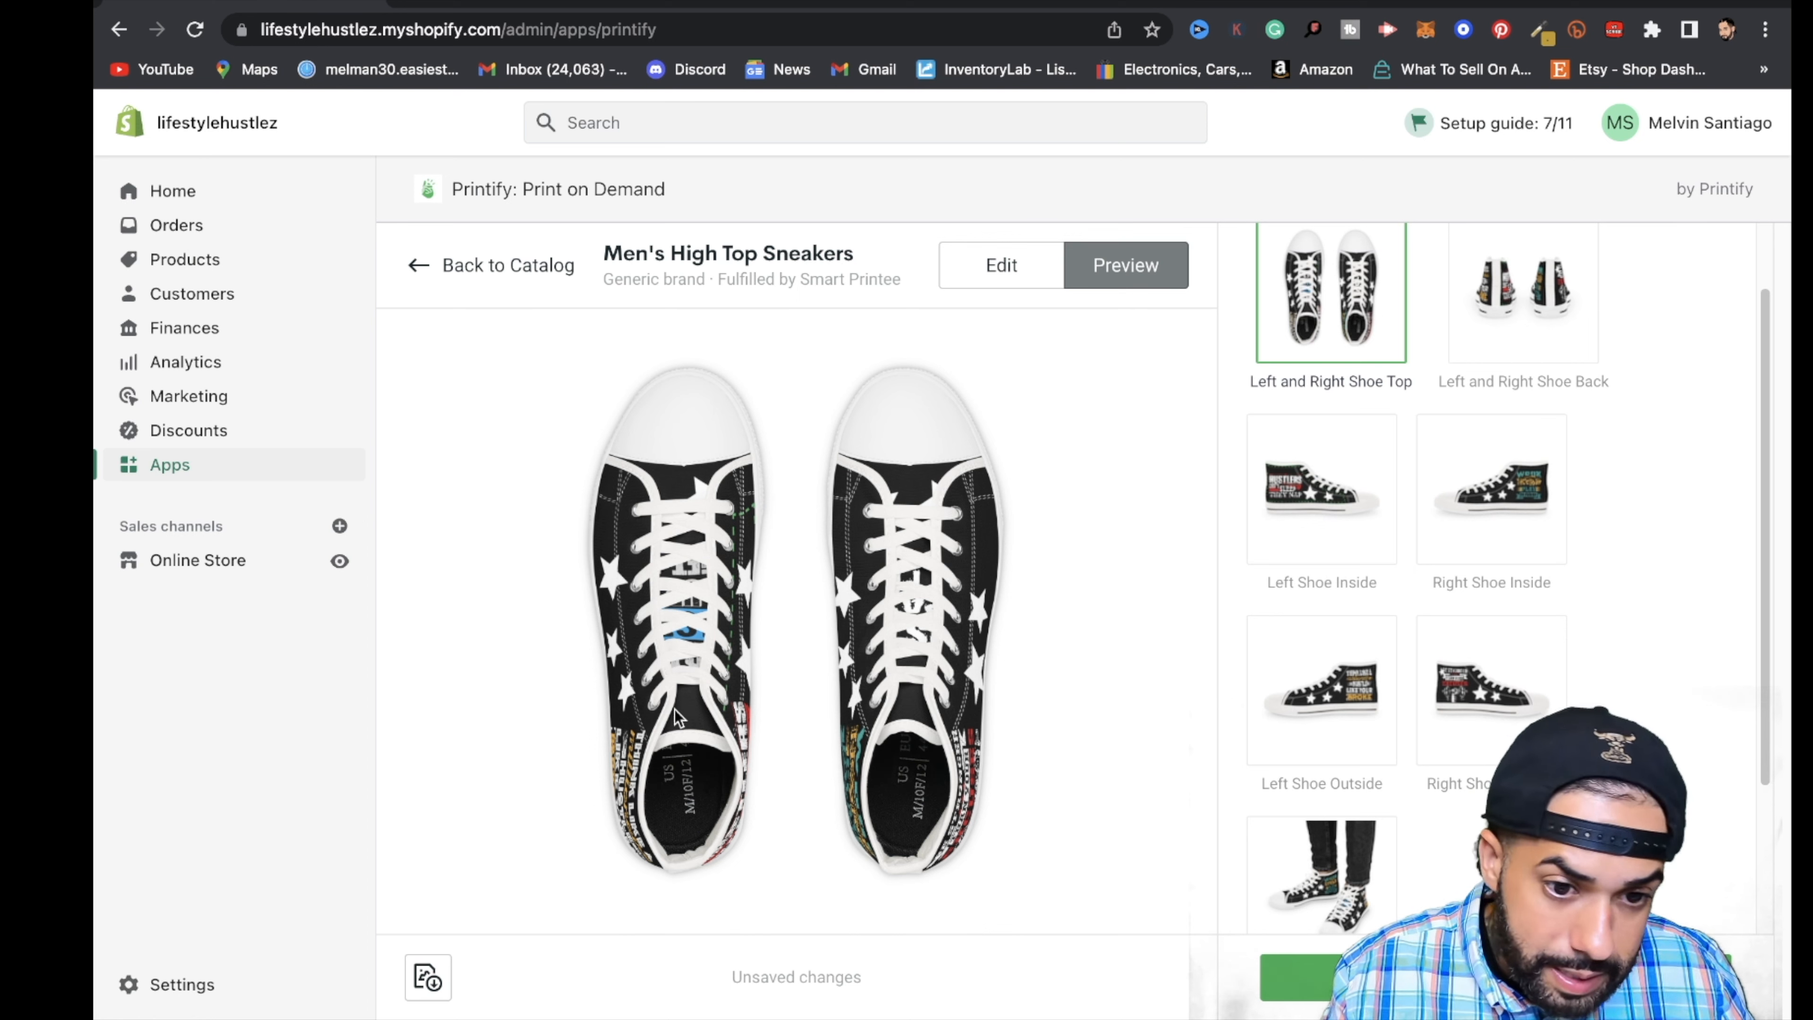
click(1512, 292)
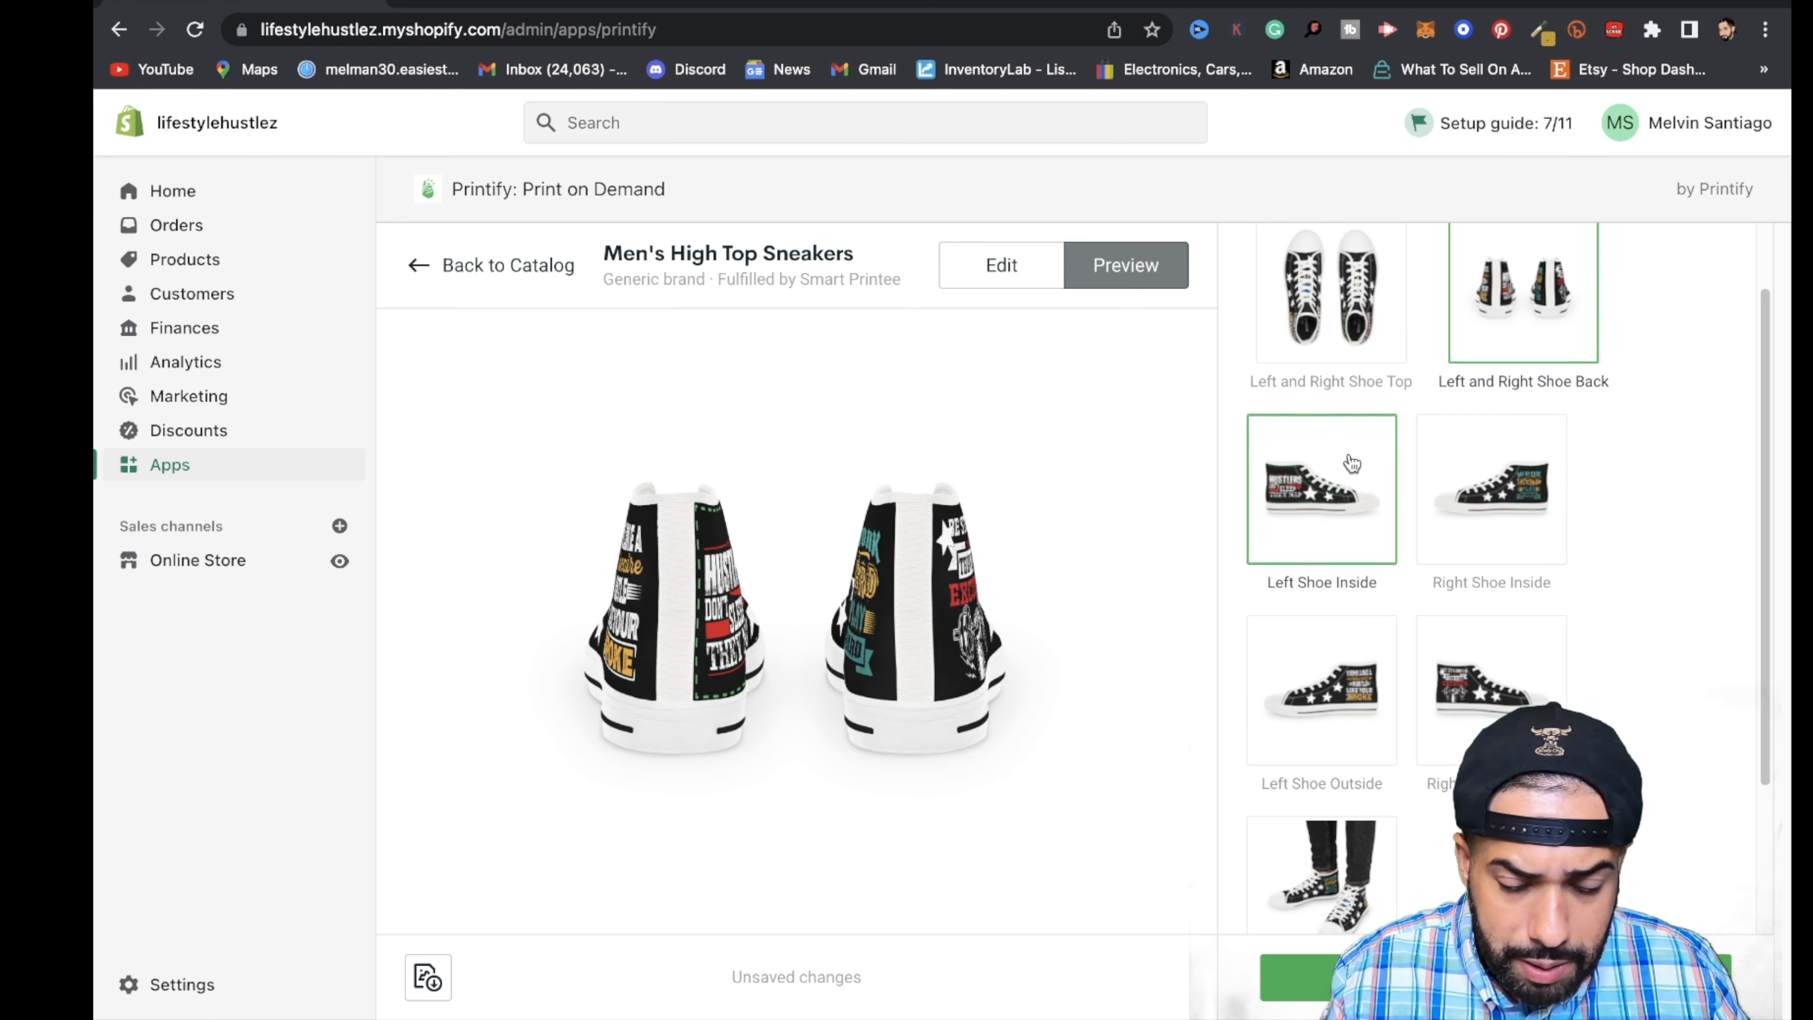
click(1321, 872)
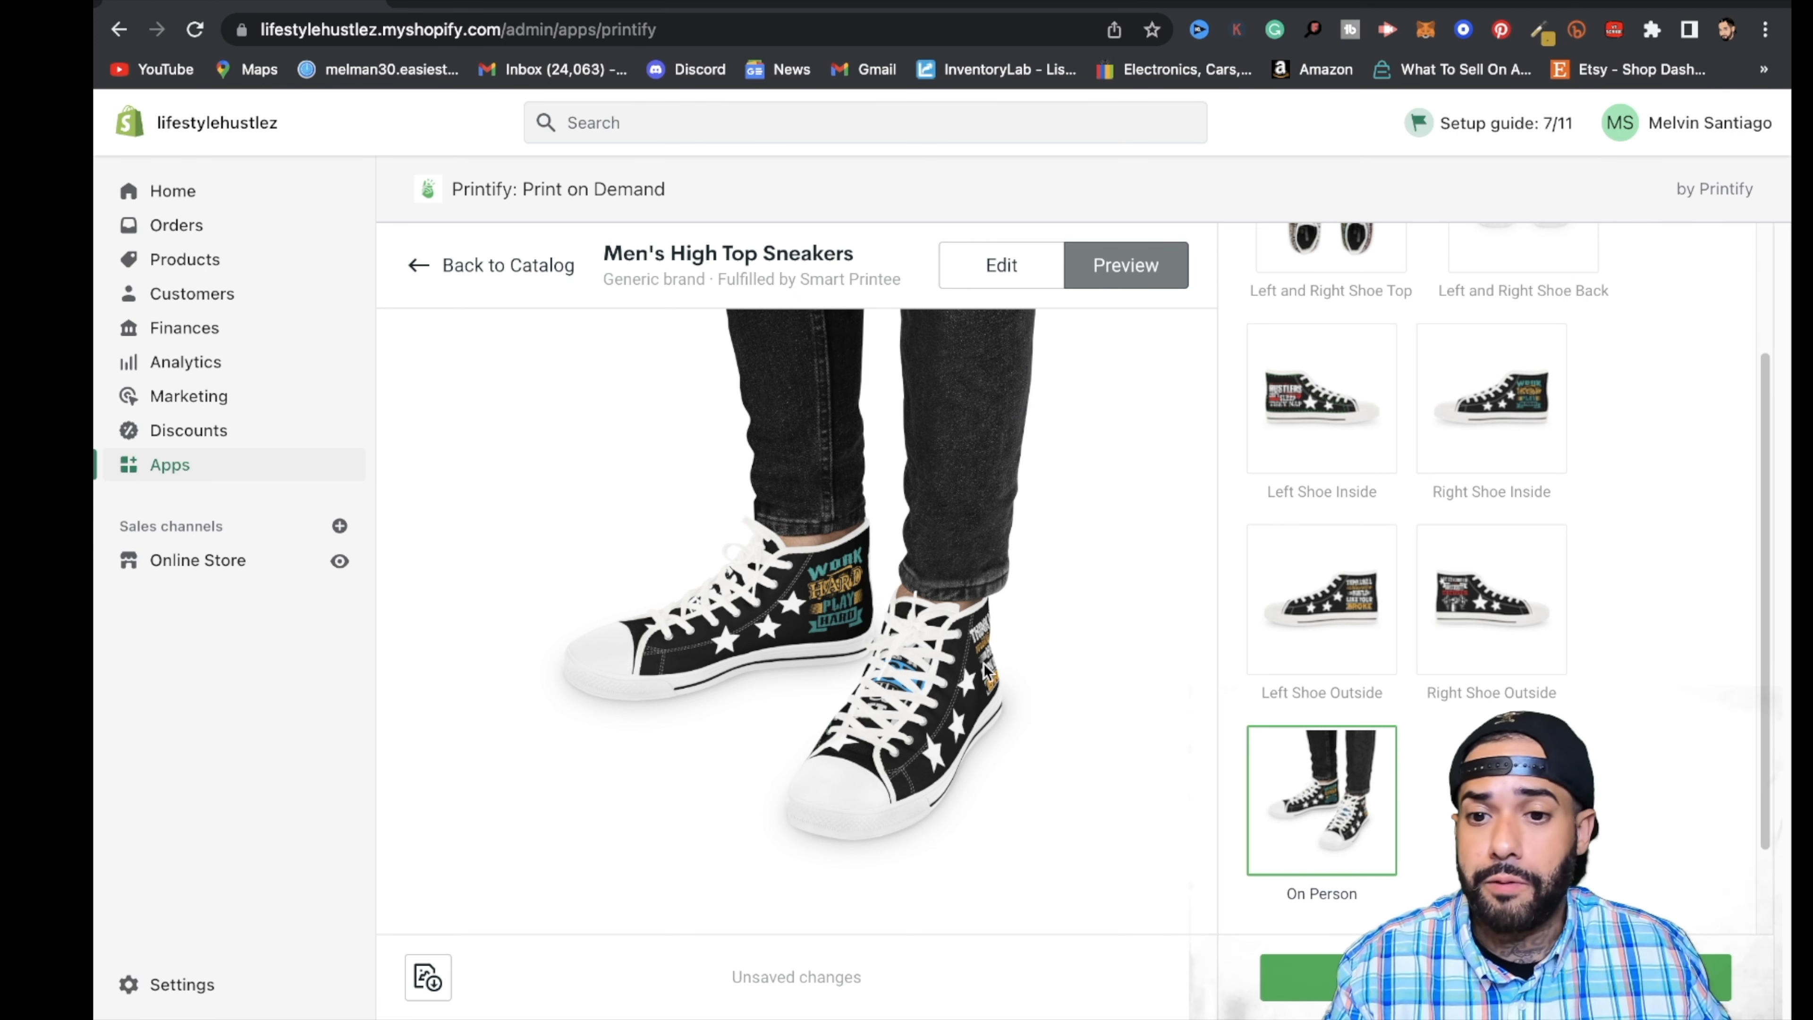
scroll(1304, 672, up, 3)
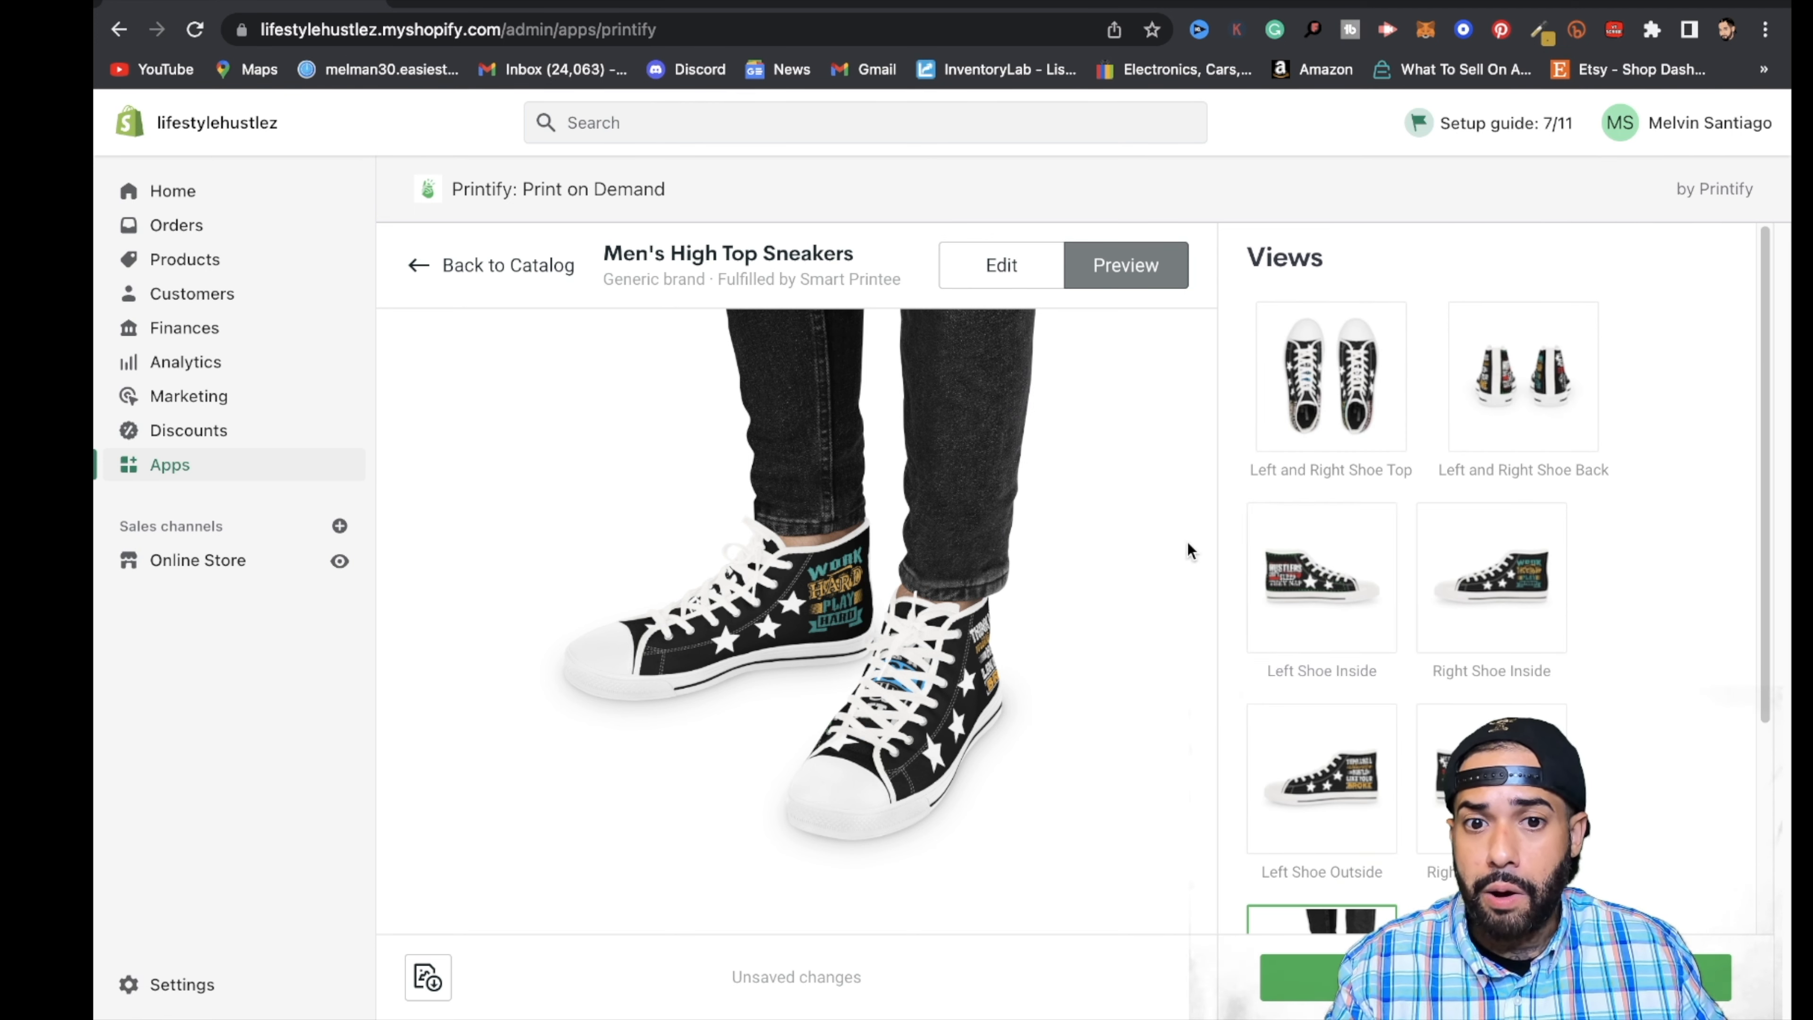
click(1007, 266)
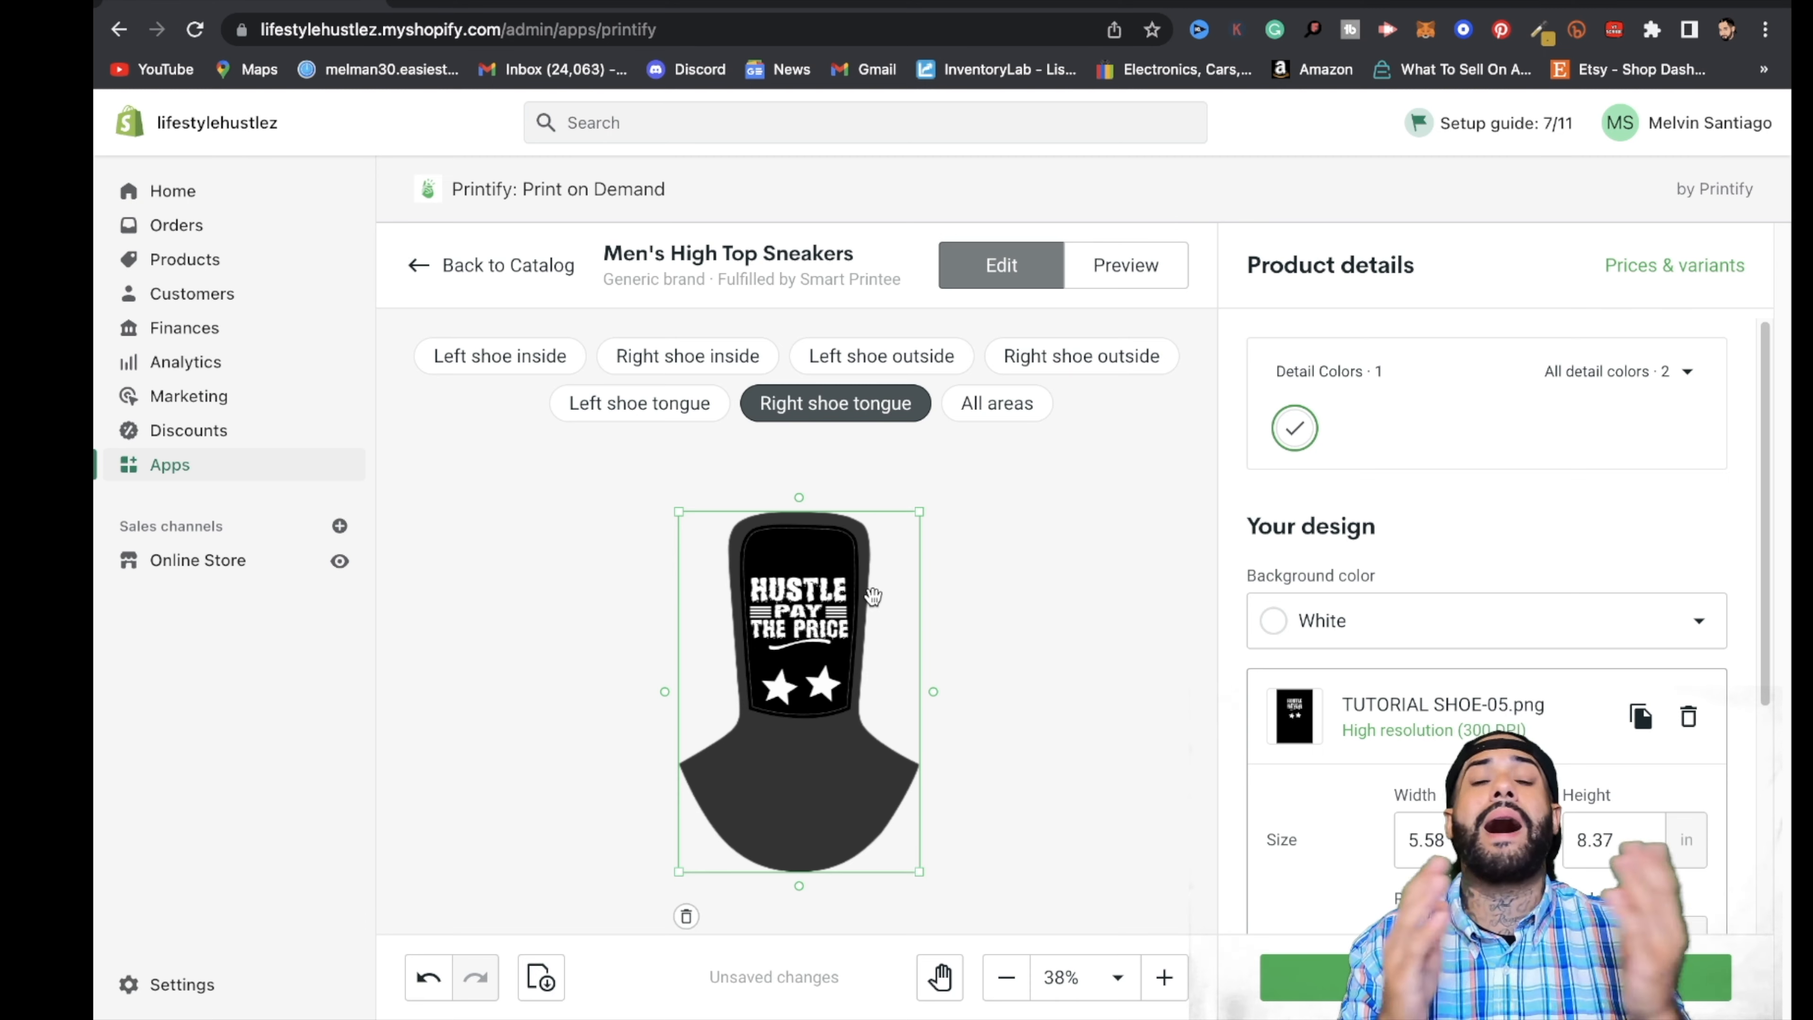
click(1145, 263)
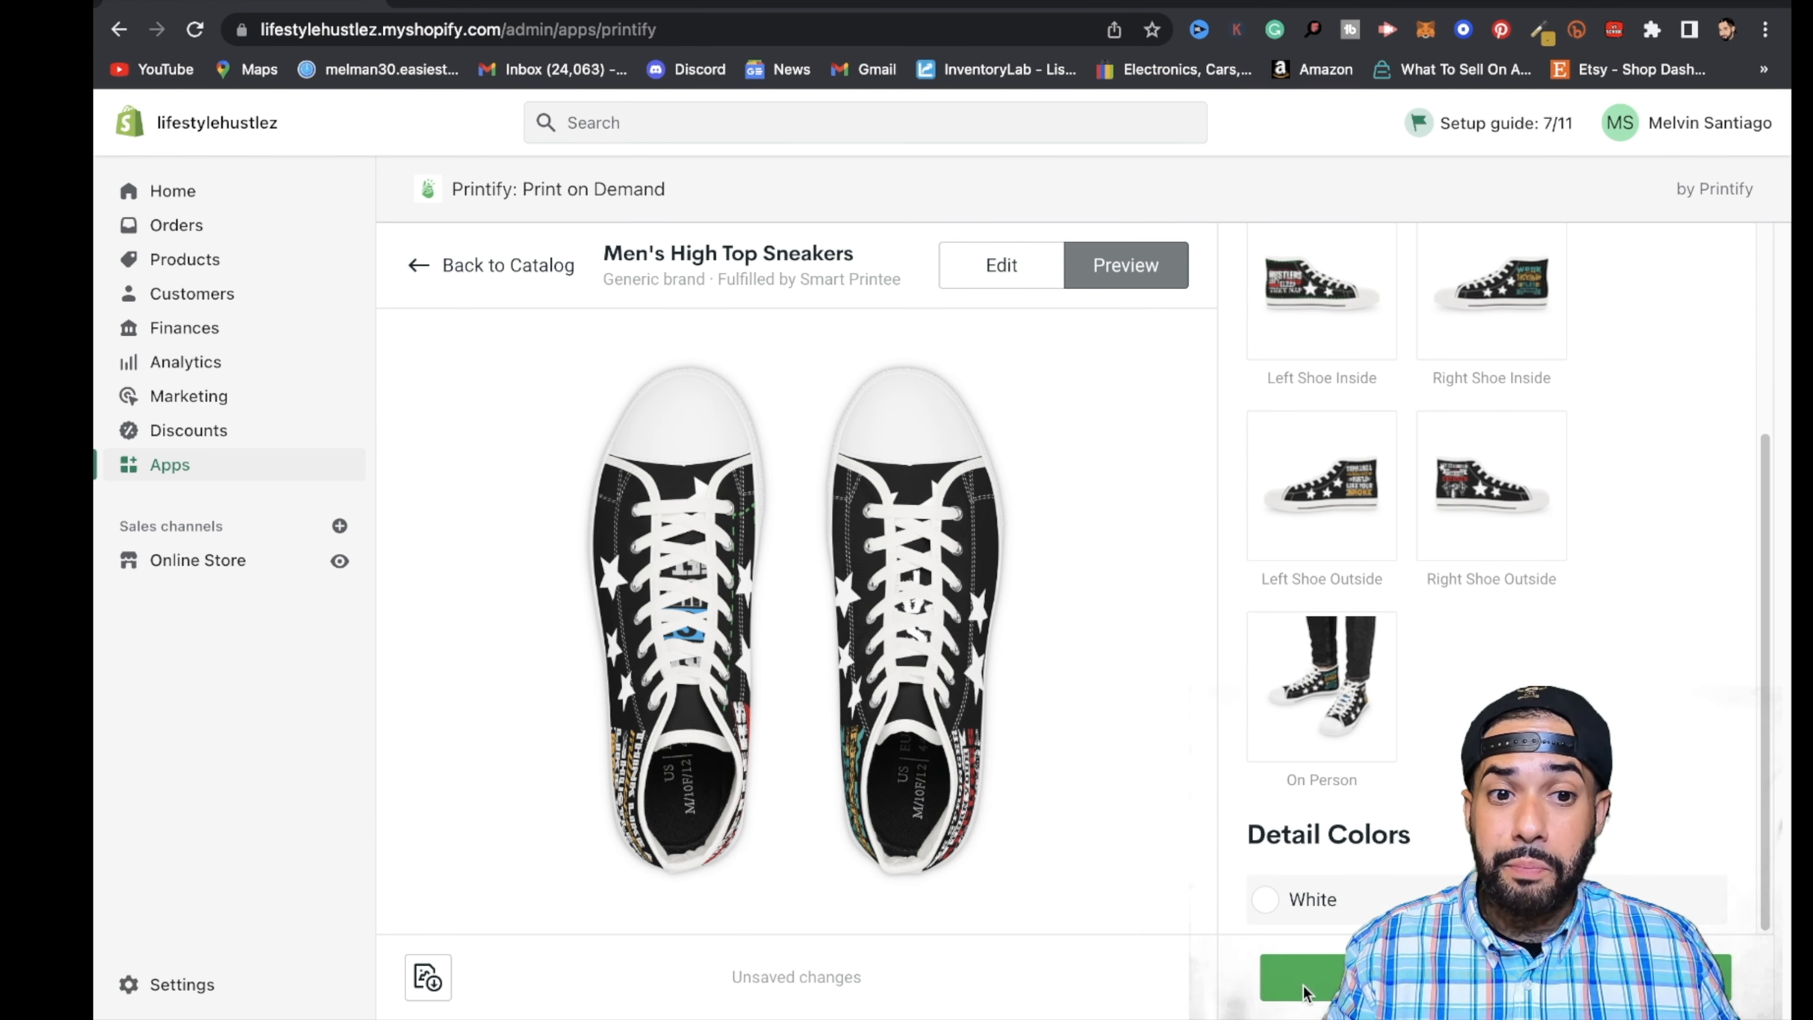
- Save the sneaker product in Printify and publish the unpublished Men's High Top Sneakers to the store
click(1303, 993)
scroll(1213, 714, down, 5)
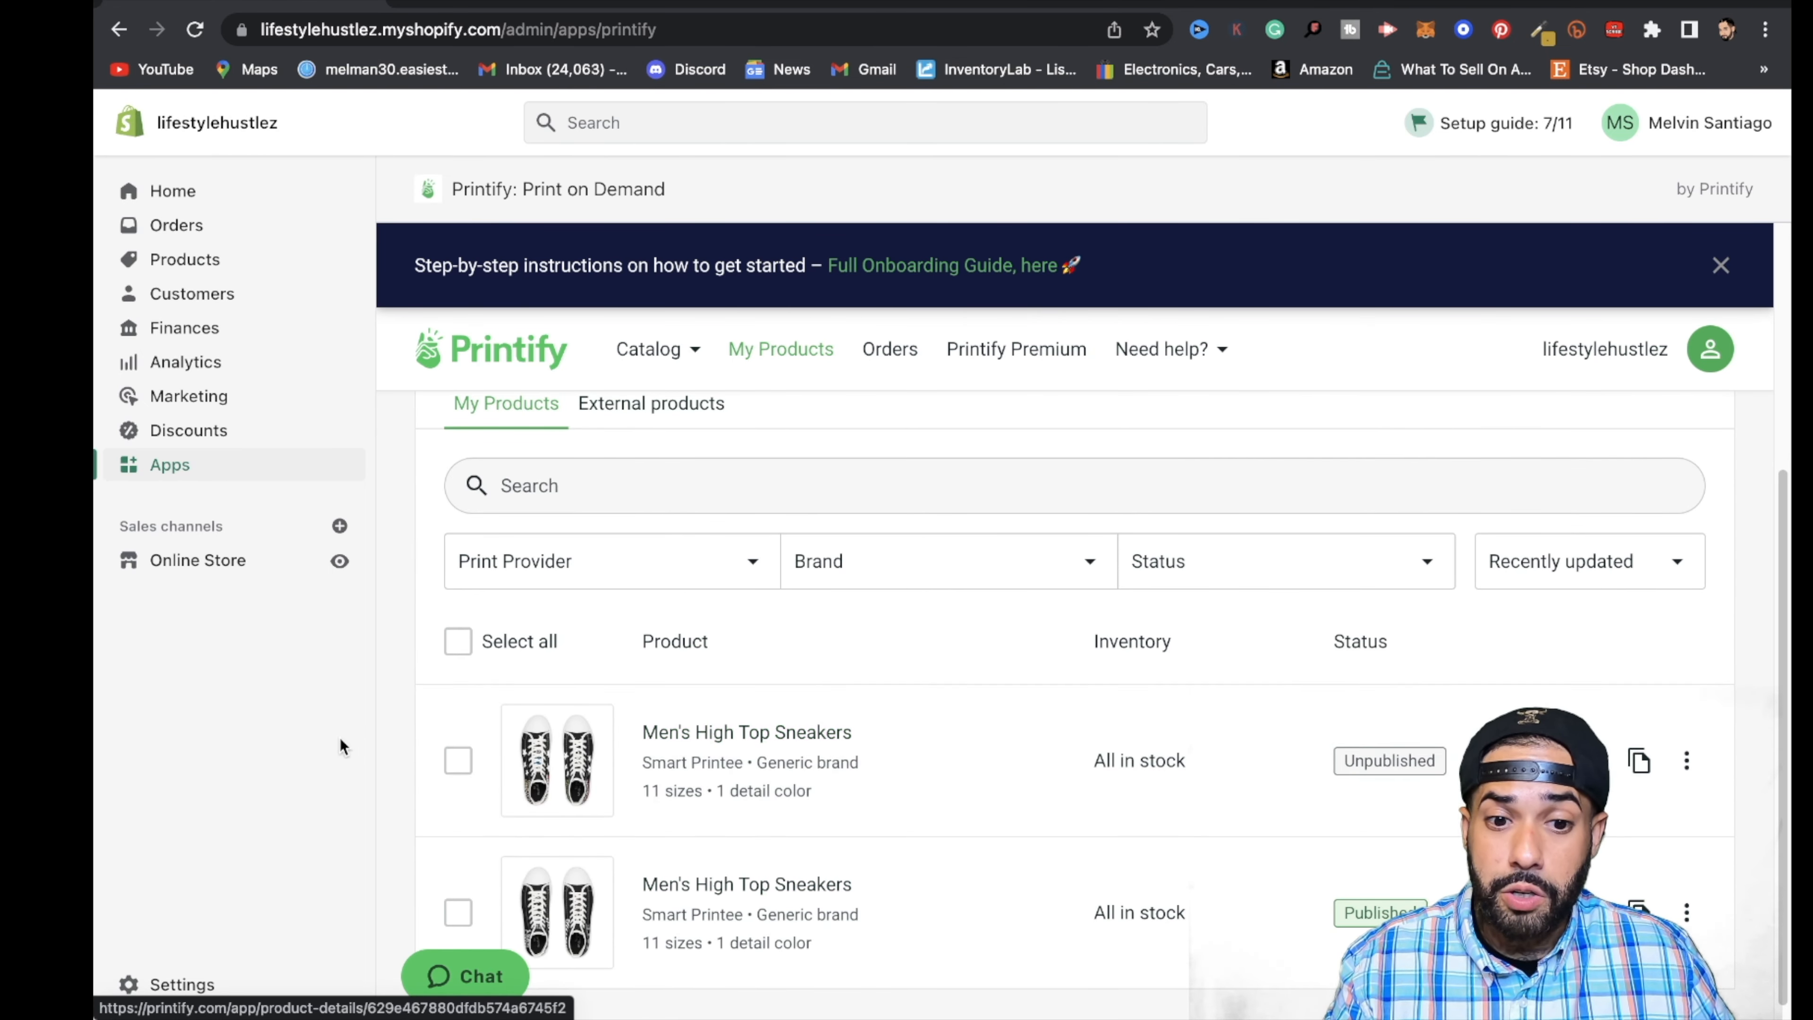
click(459, 761)
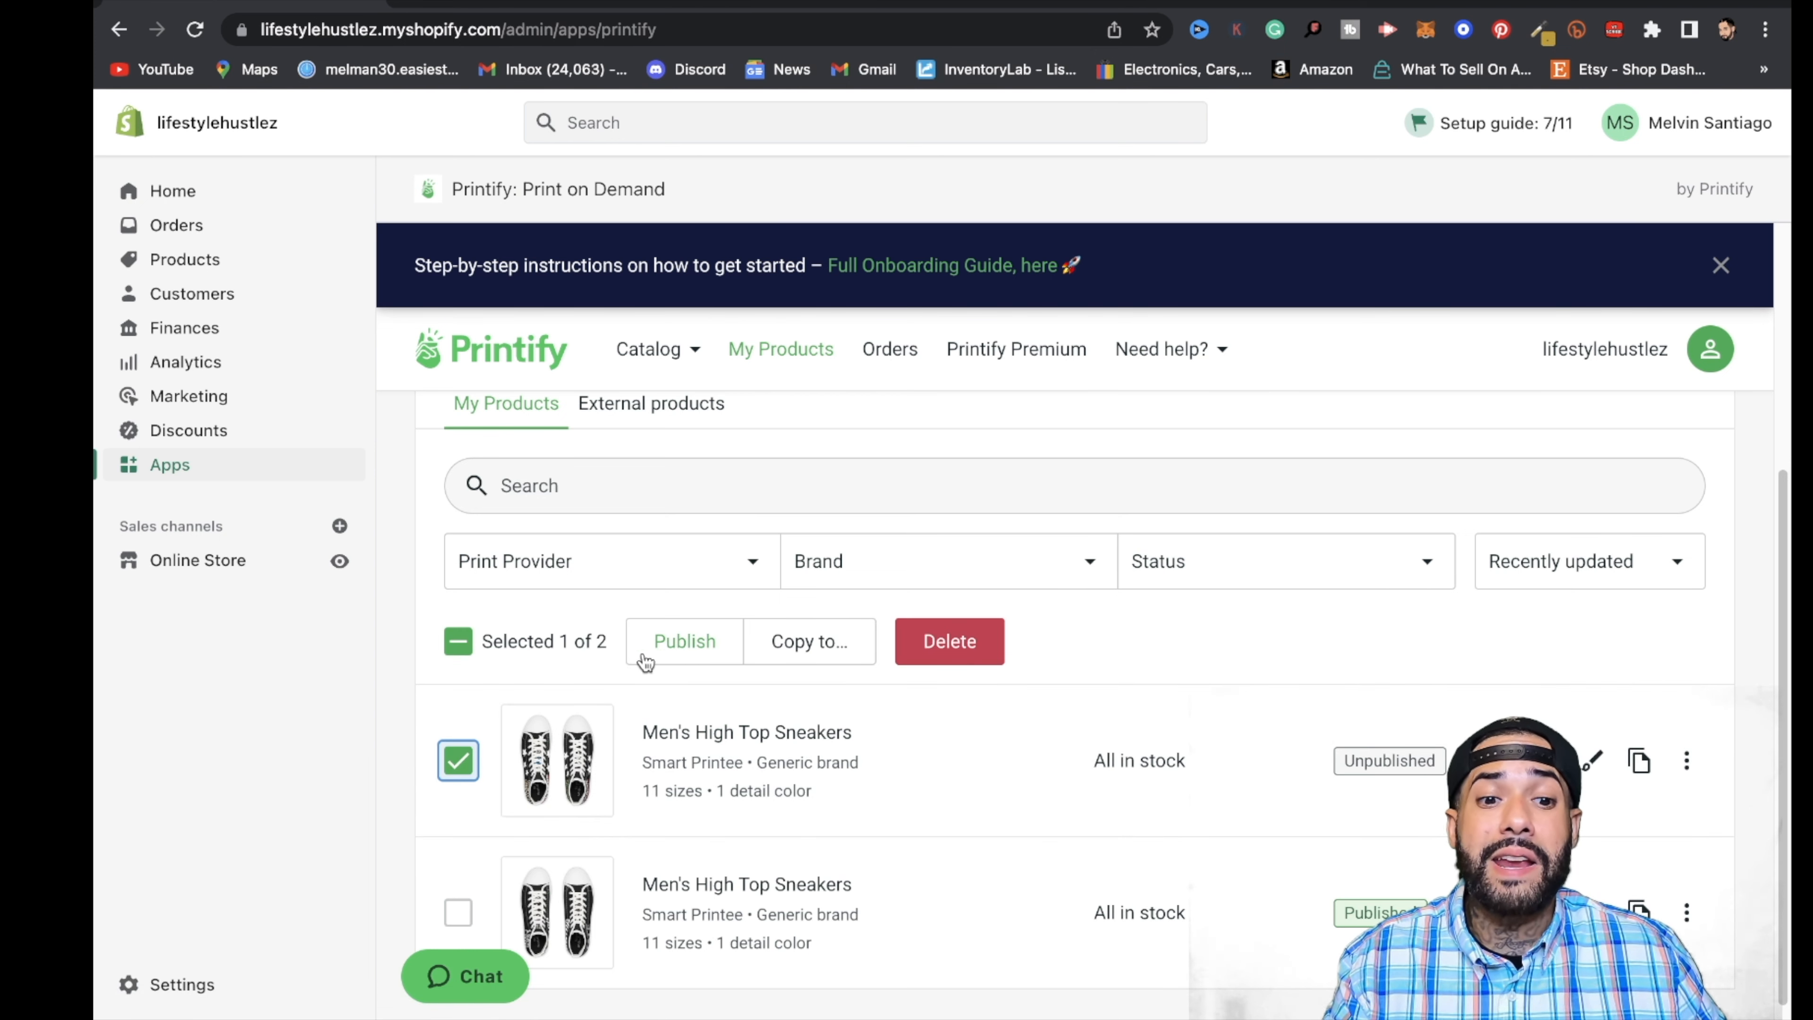
click(667, 642)
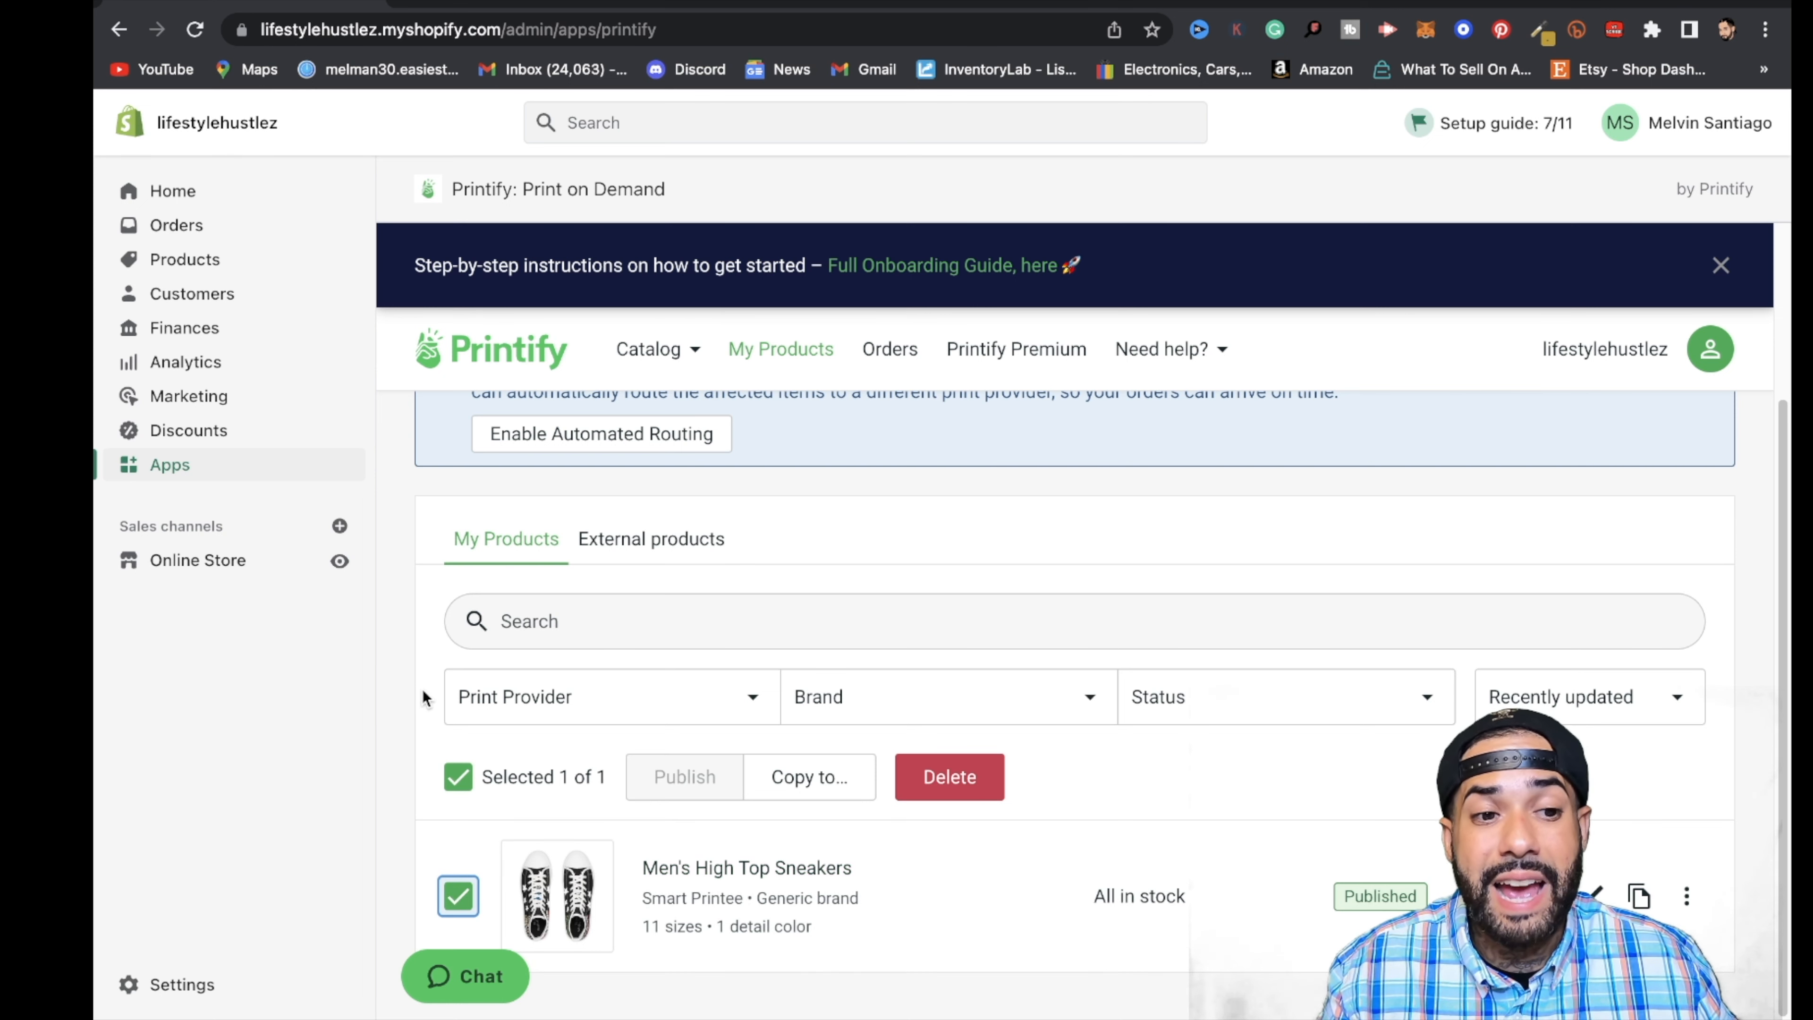
- Open Men's High Top Sneakers in the Shopify product list and review its description and media images
click(184, 260)
scroll(660, 754, down, 8)
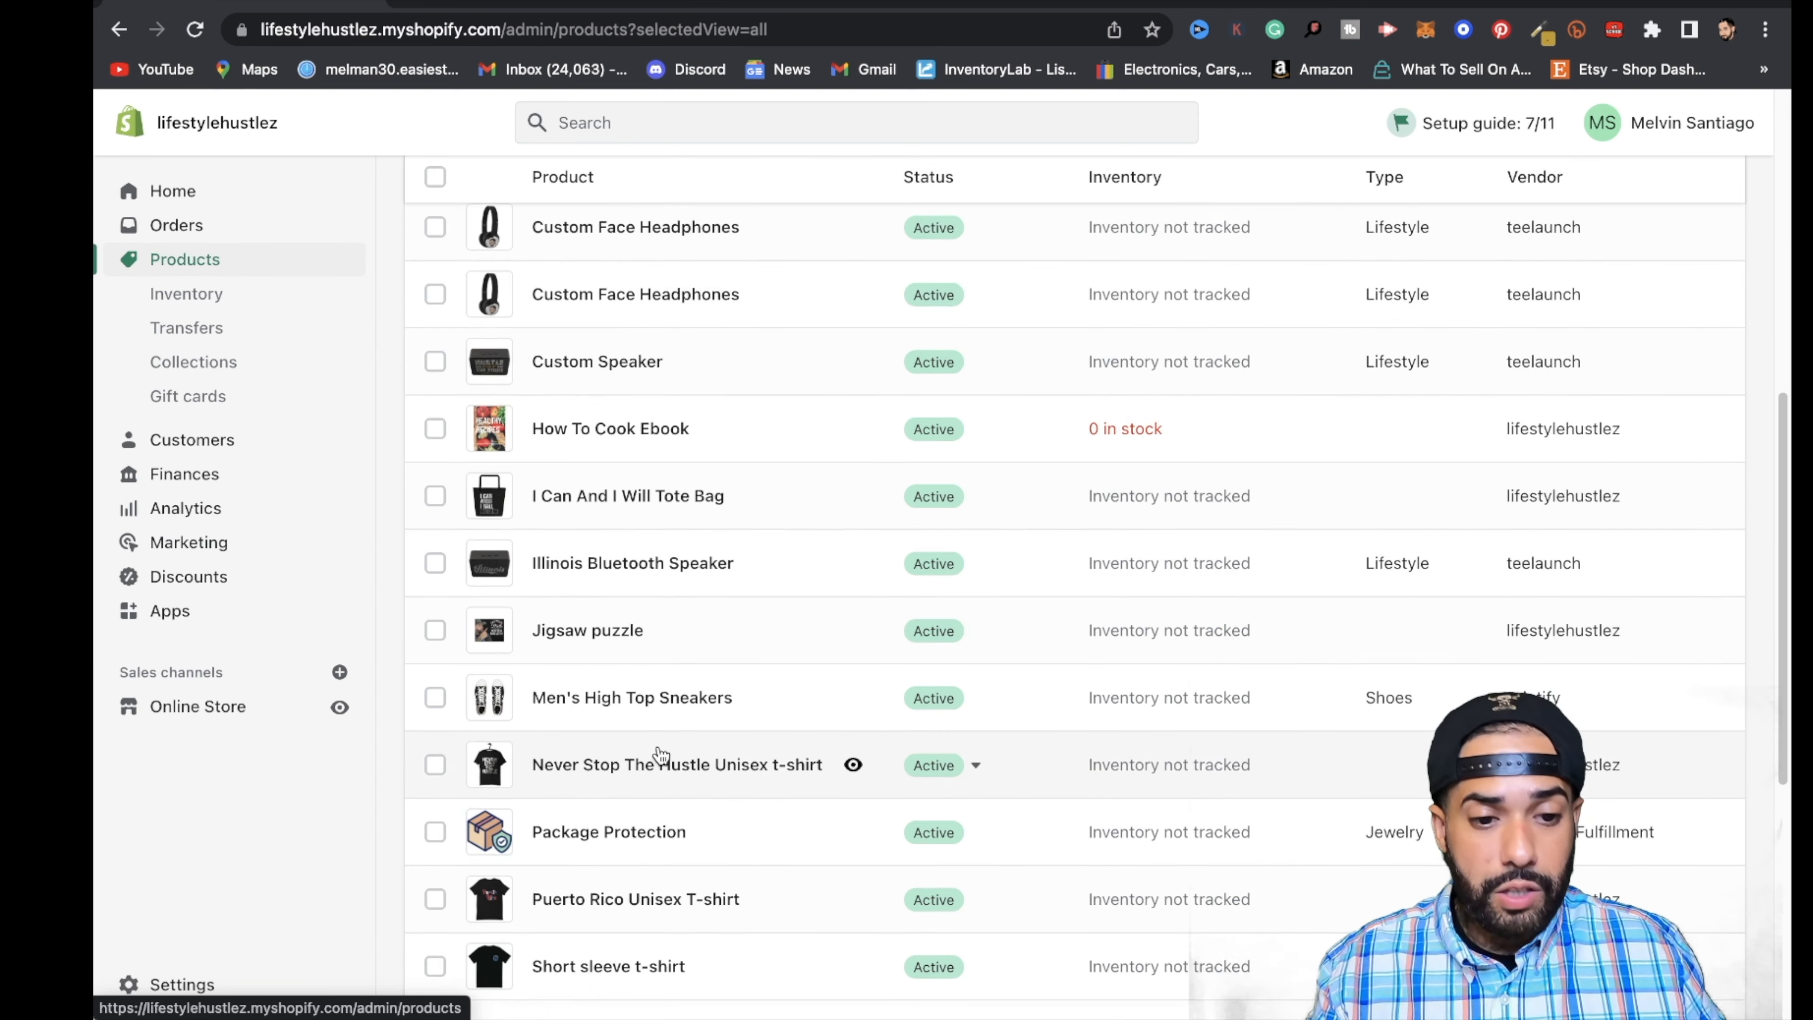
click(611, 678)
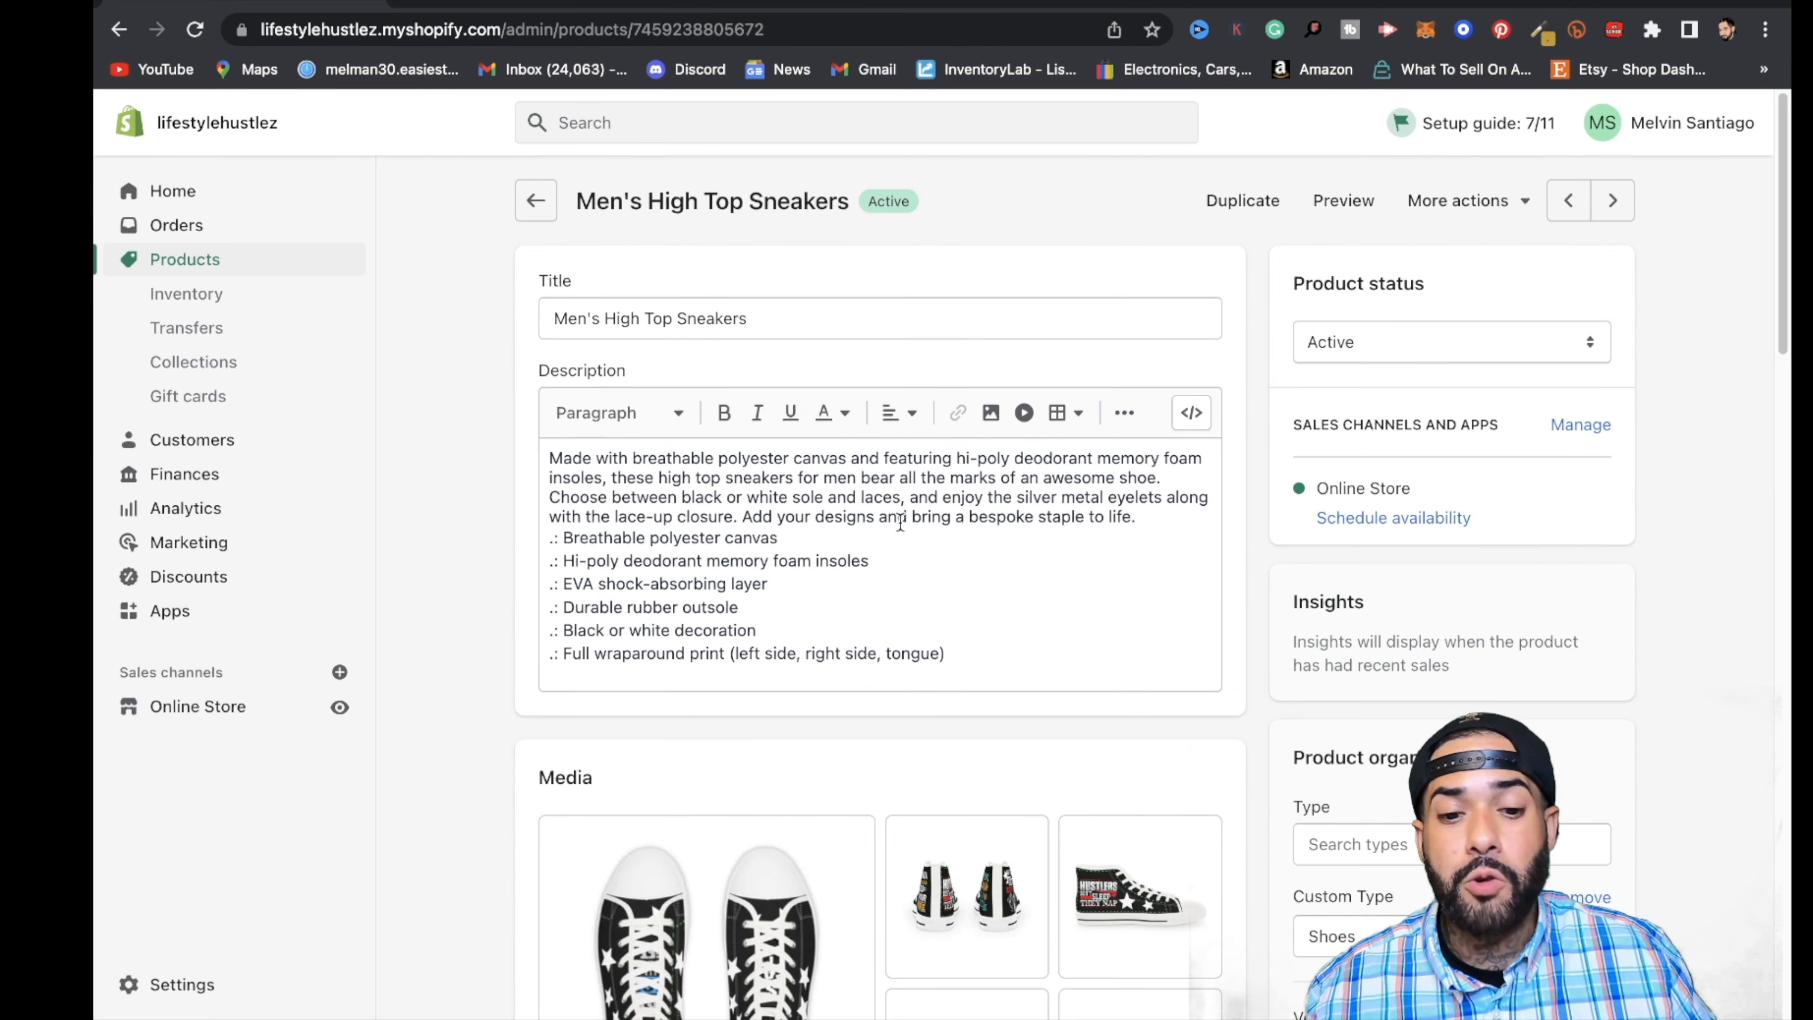
scroll(900, 522, down, 6)
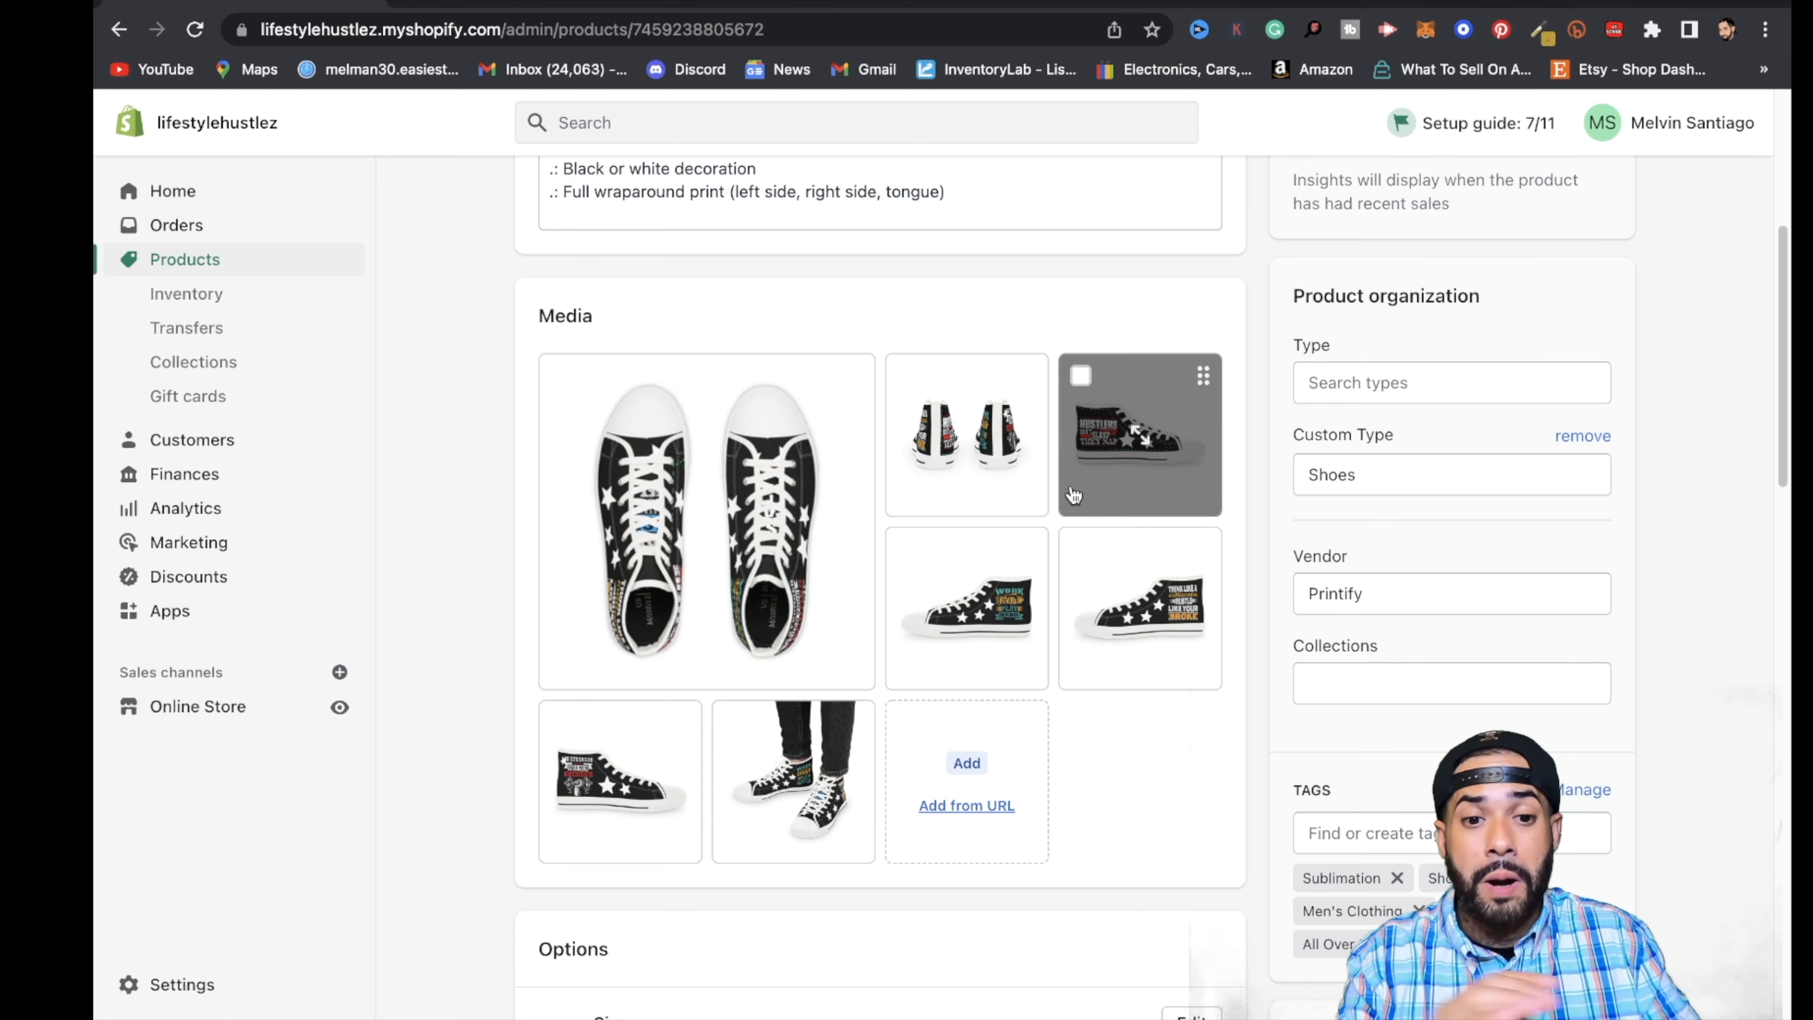
scroll(1074, 494, up, 5)
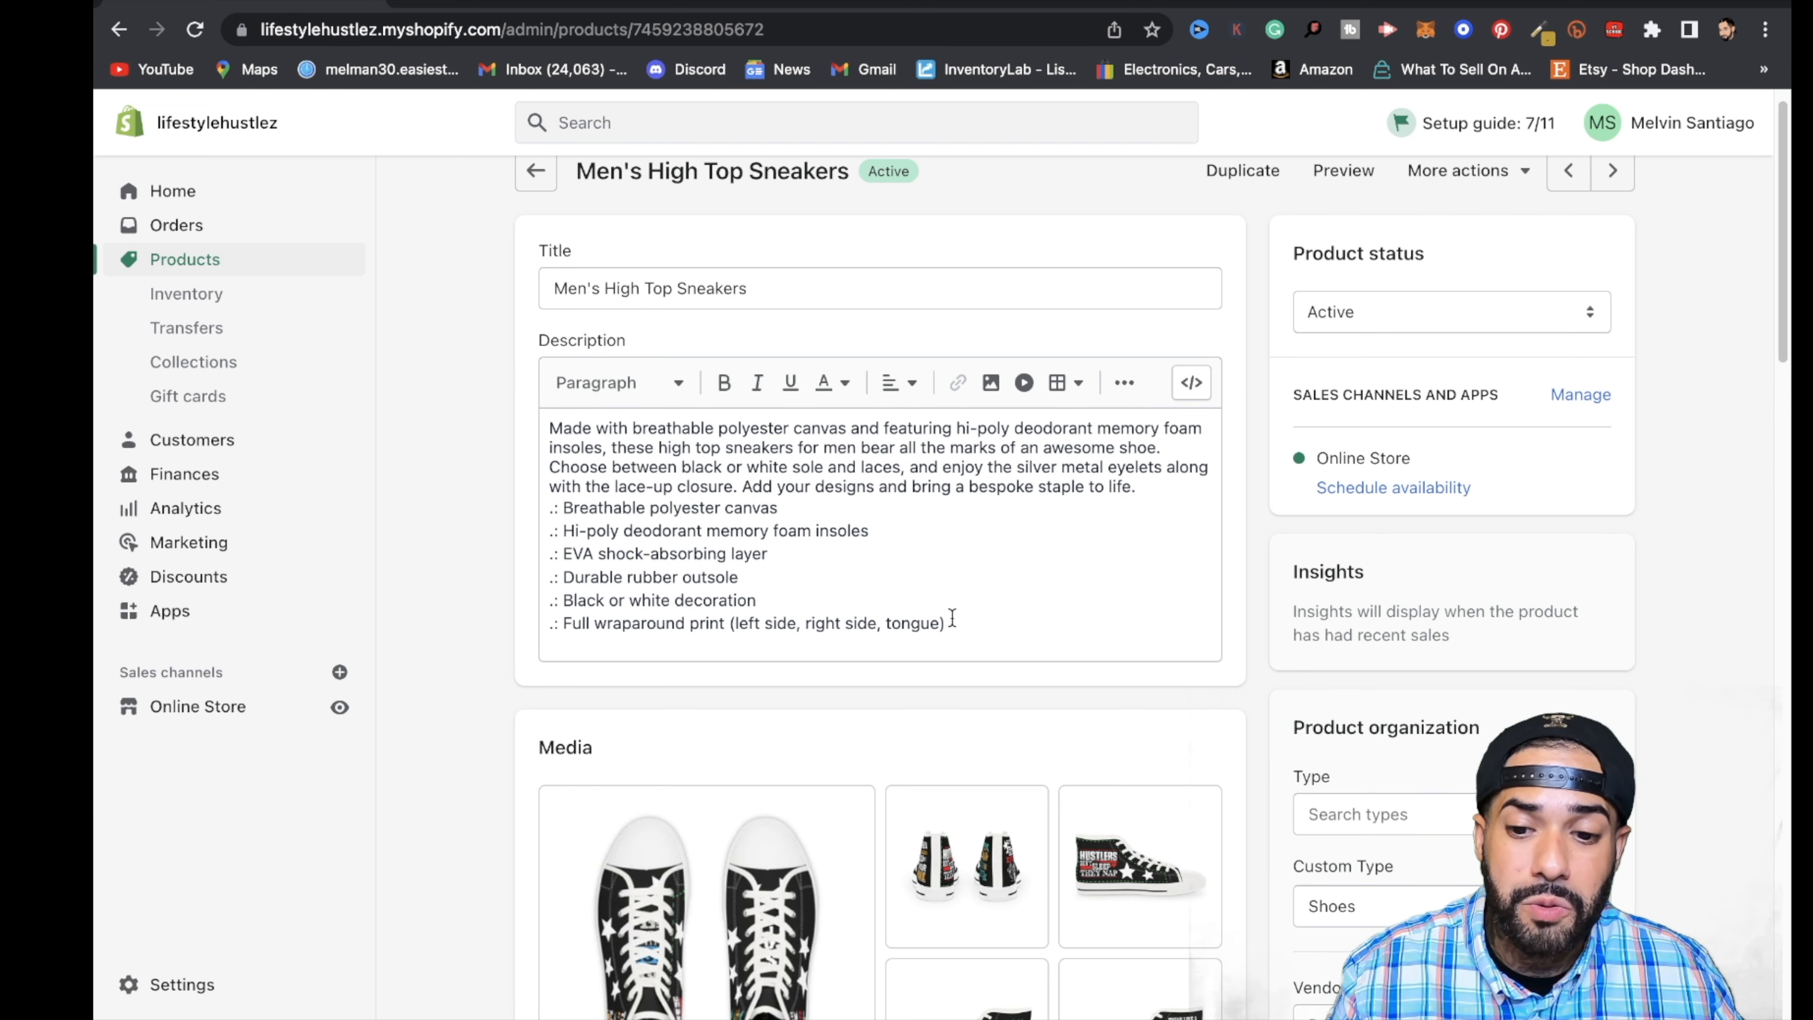
scroll(952, 619, down, 5)
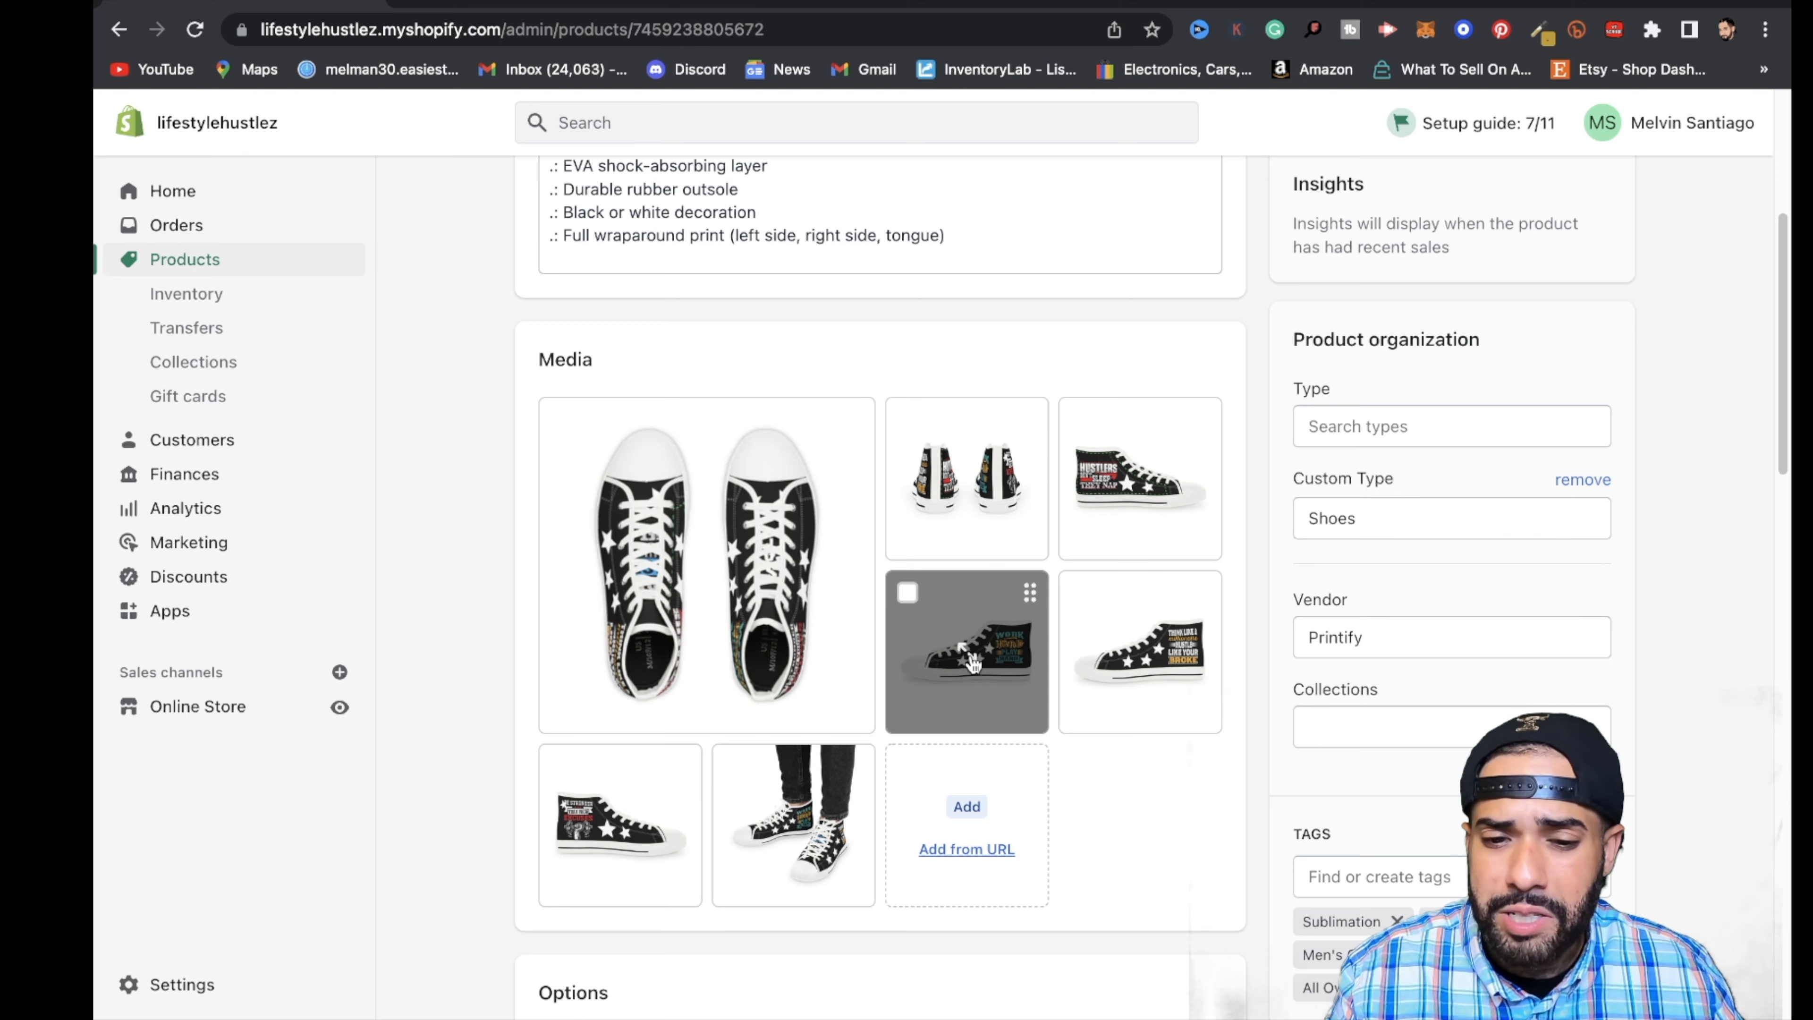
- Open the "Work Hard Play Hard" sneaker image from the product media and capture a screenshot cropped to its white square
click(1000, 657)
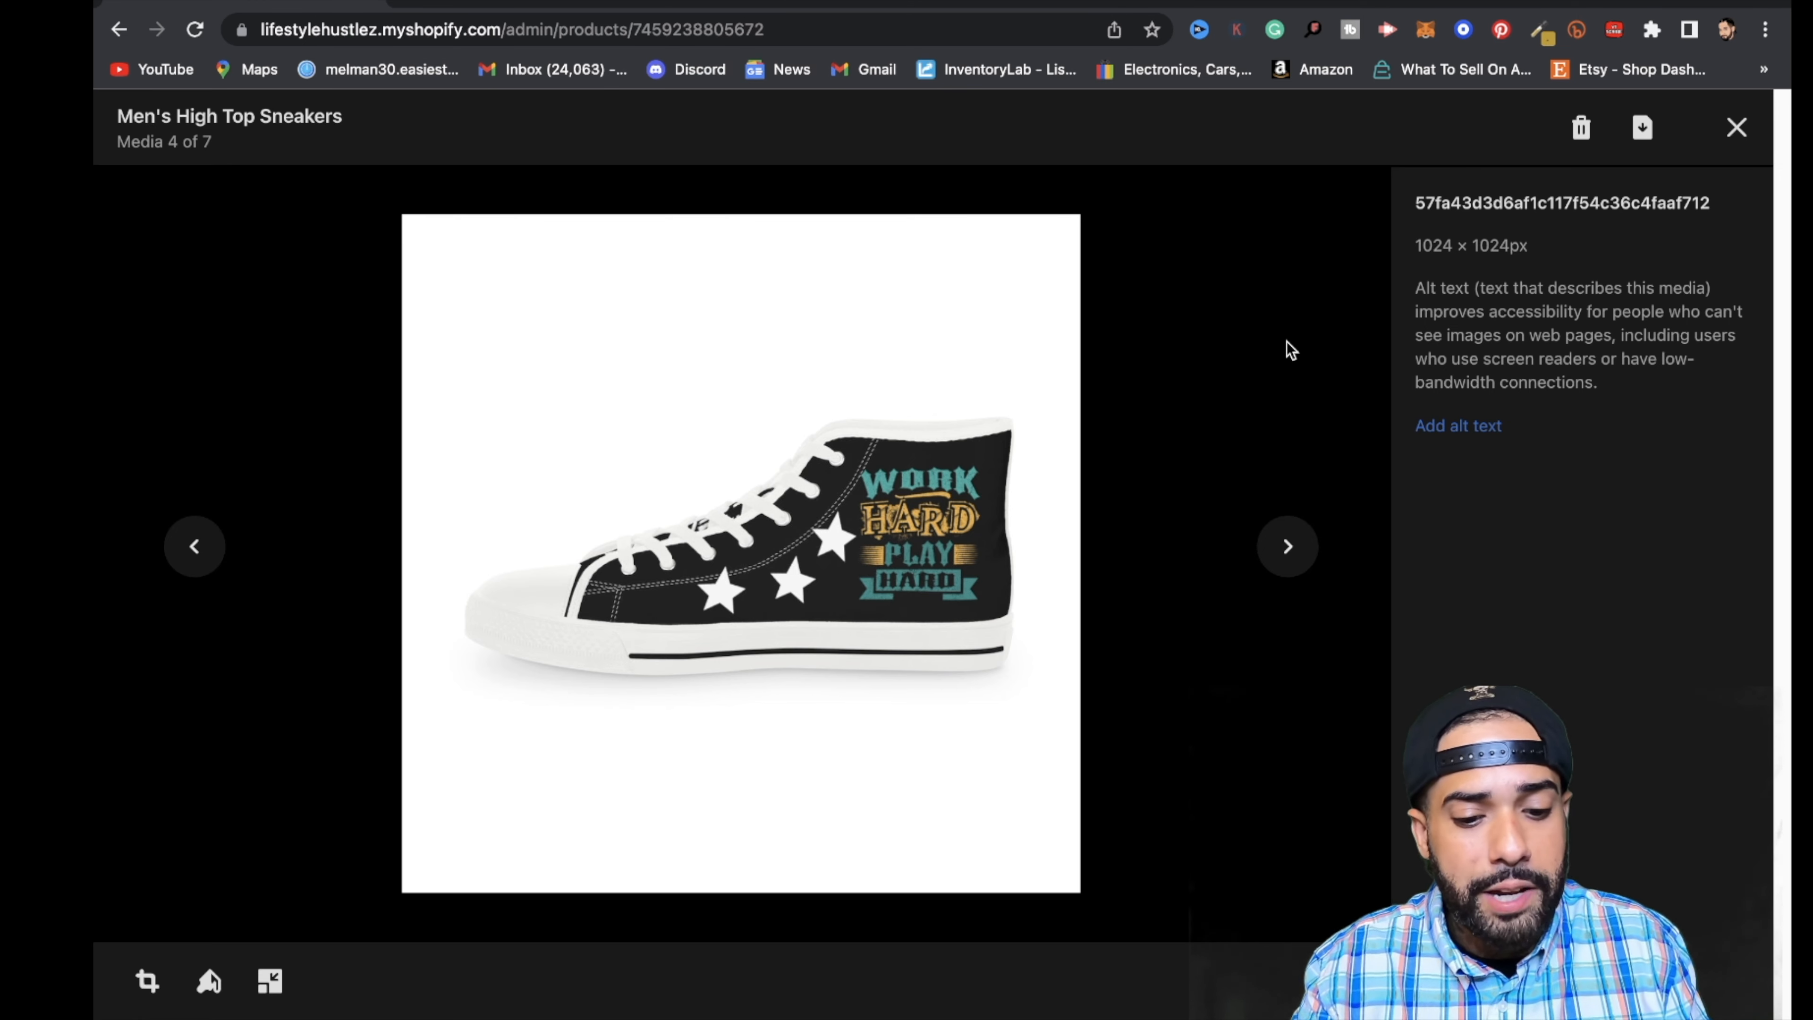
key(super+shift+5)
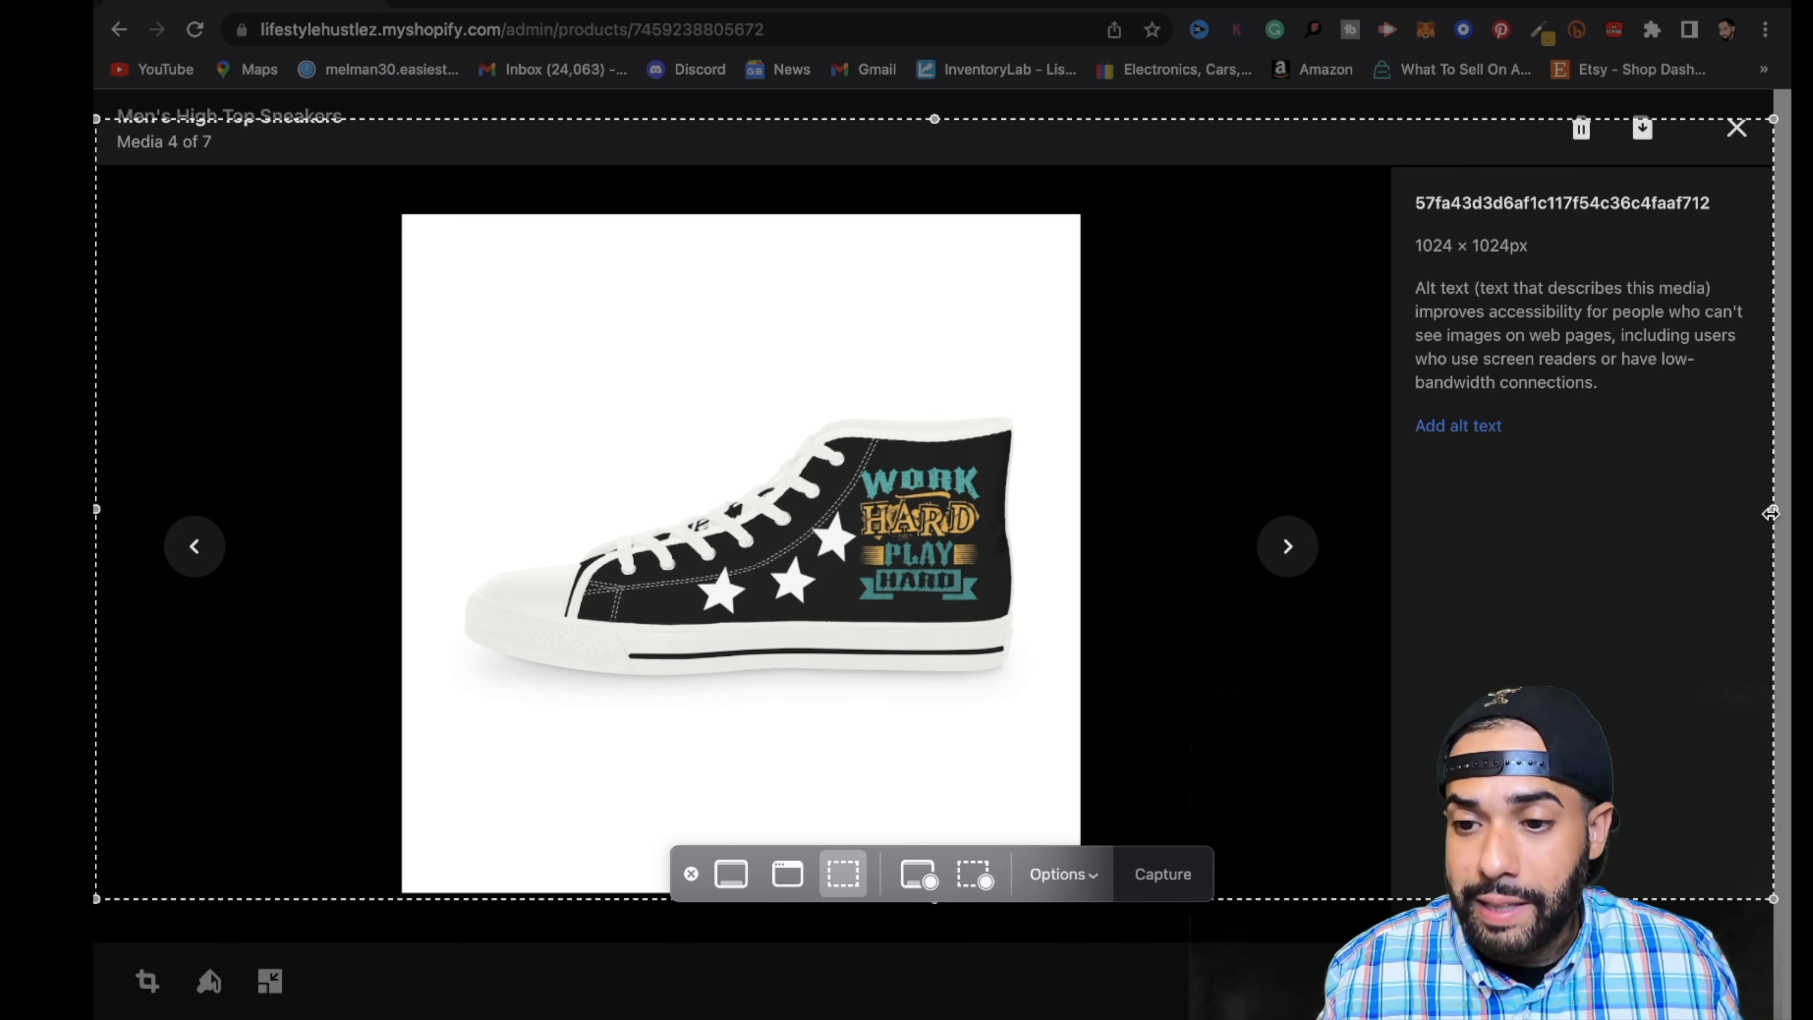
drag(1773, 509, 1077, 577)
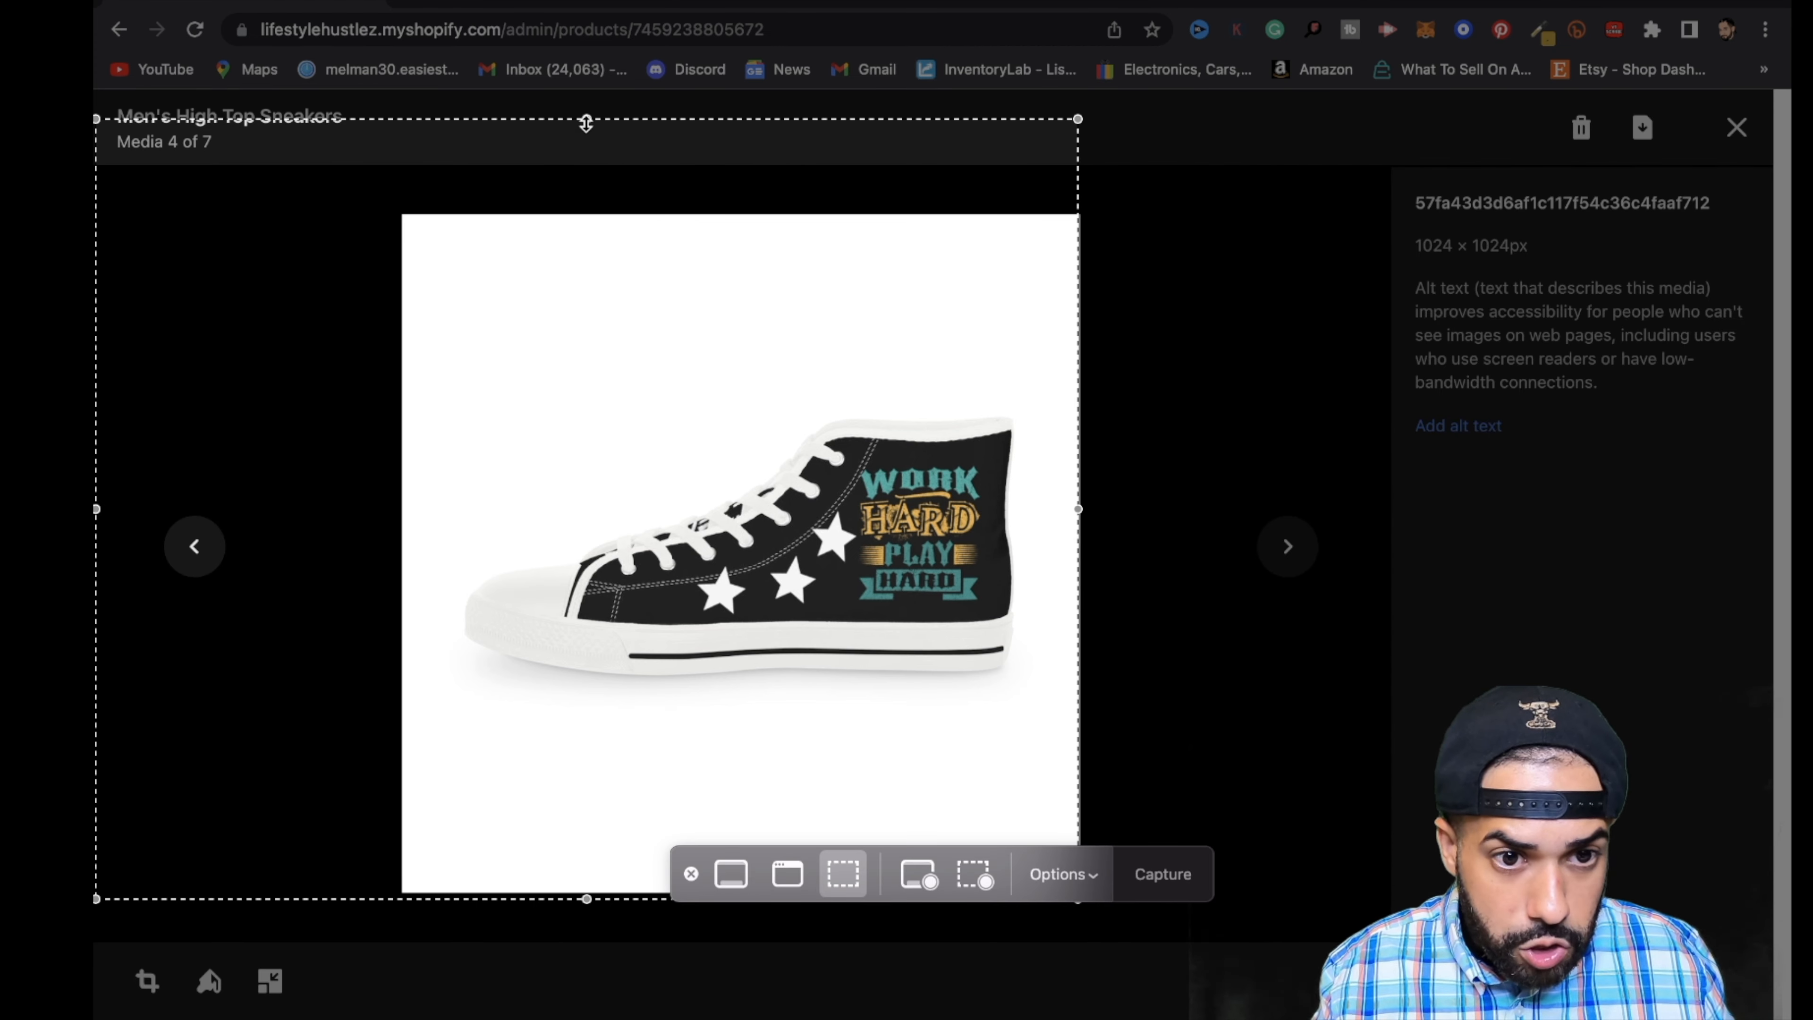
drag(585, 123, 587, 221)
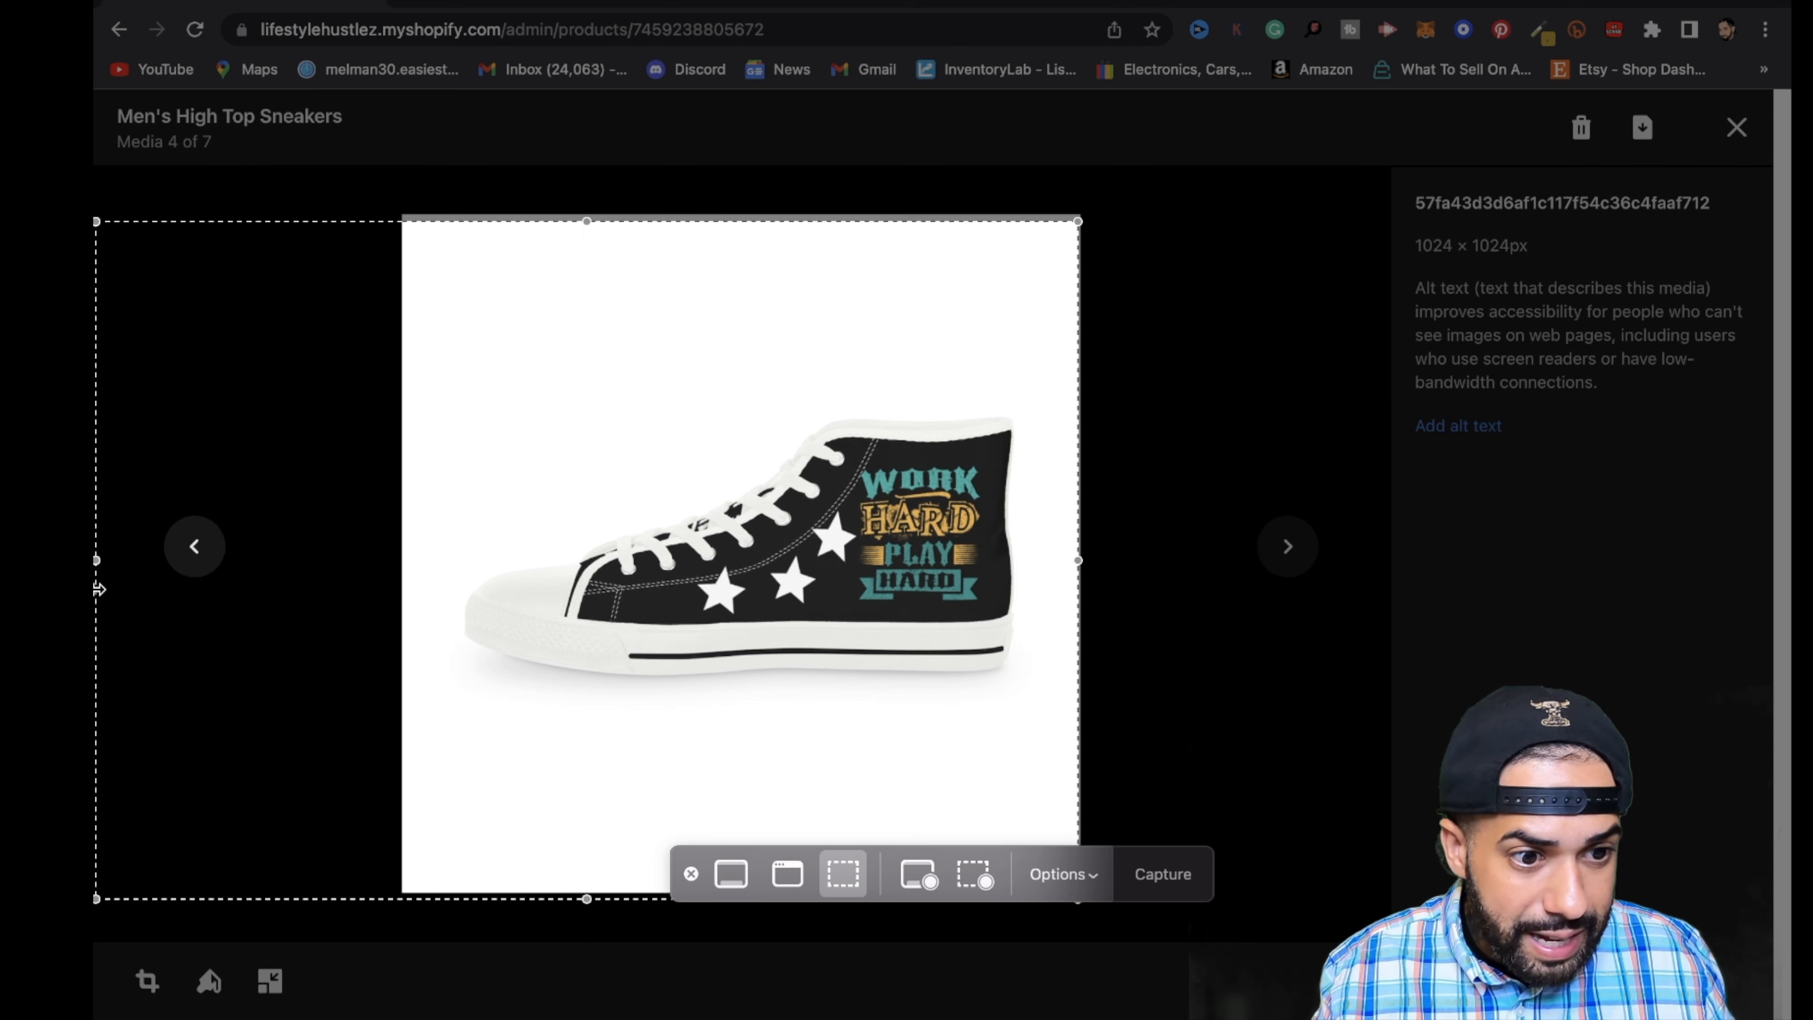
drag(98, 562, 432, 531)
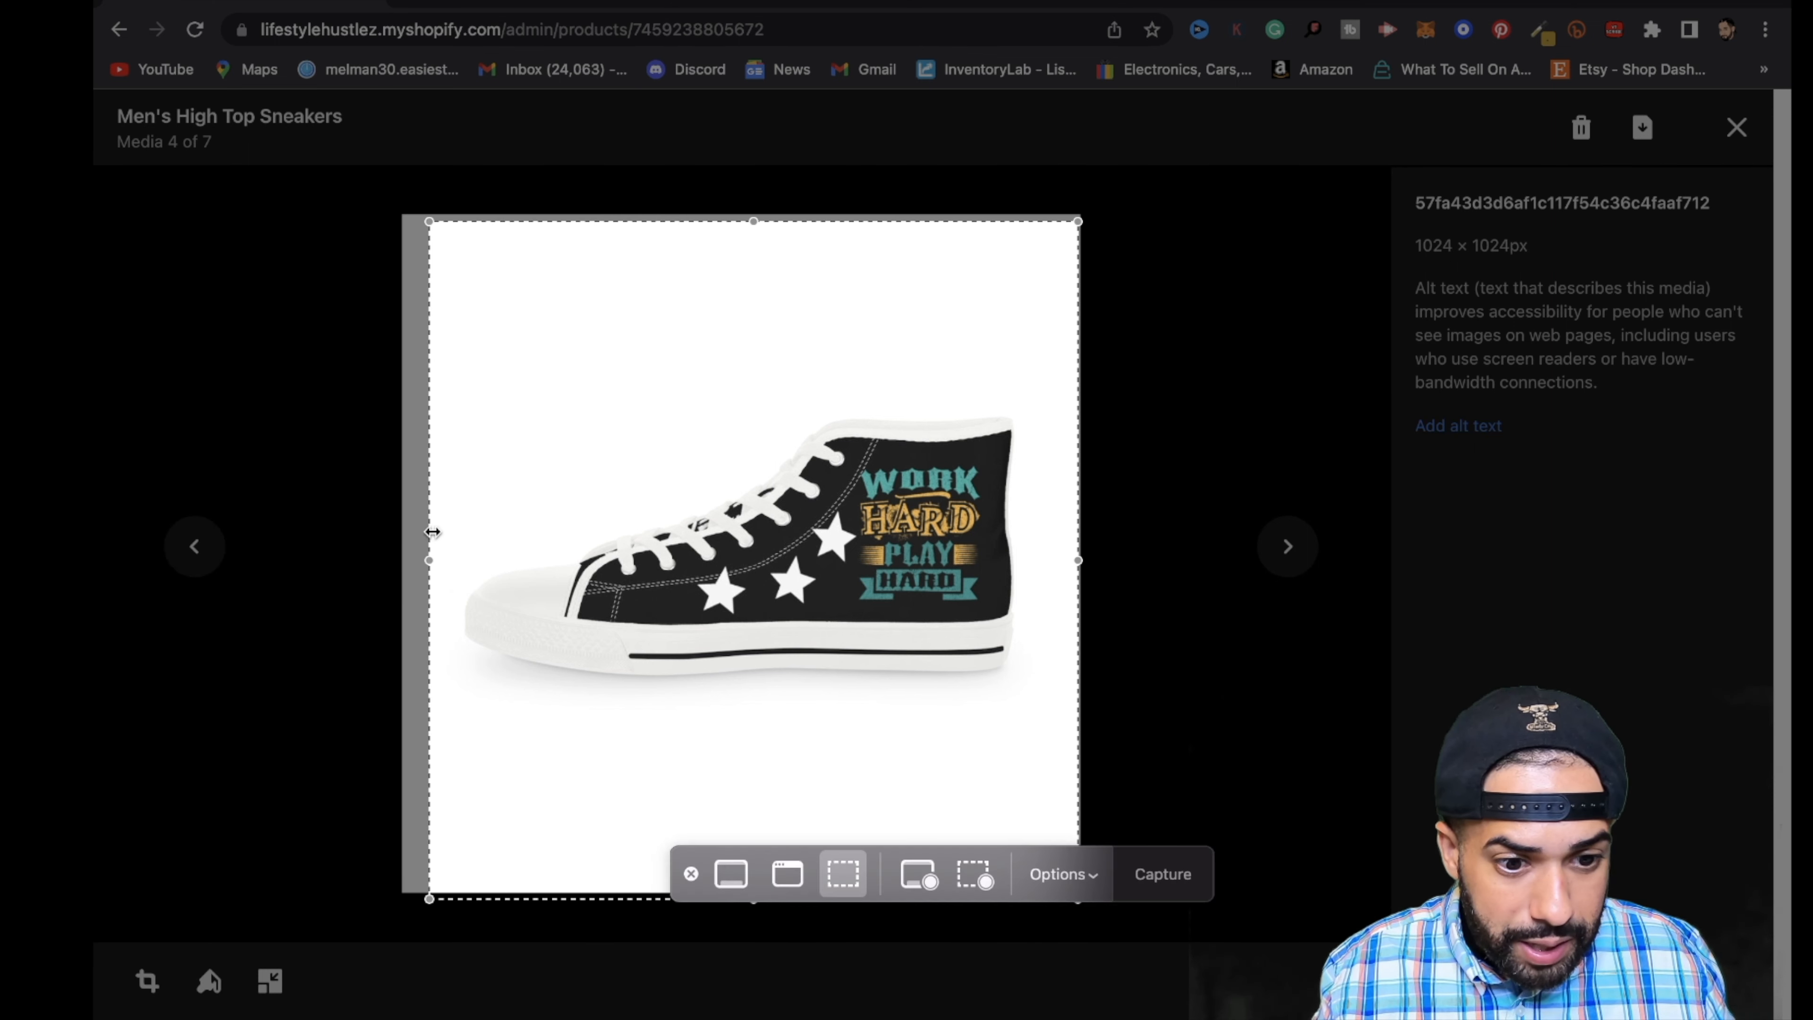
drag(759, 906, 755, 877)
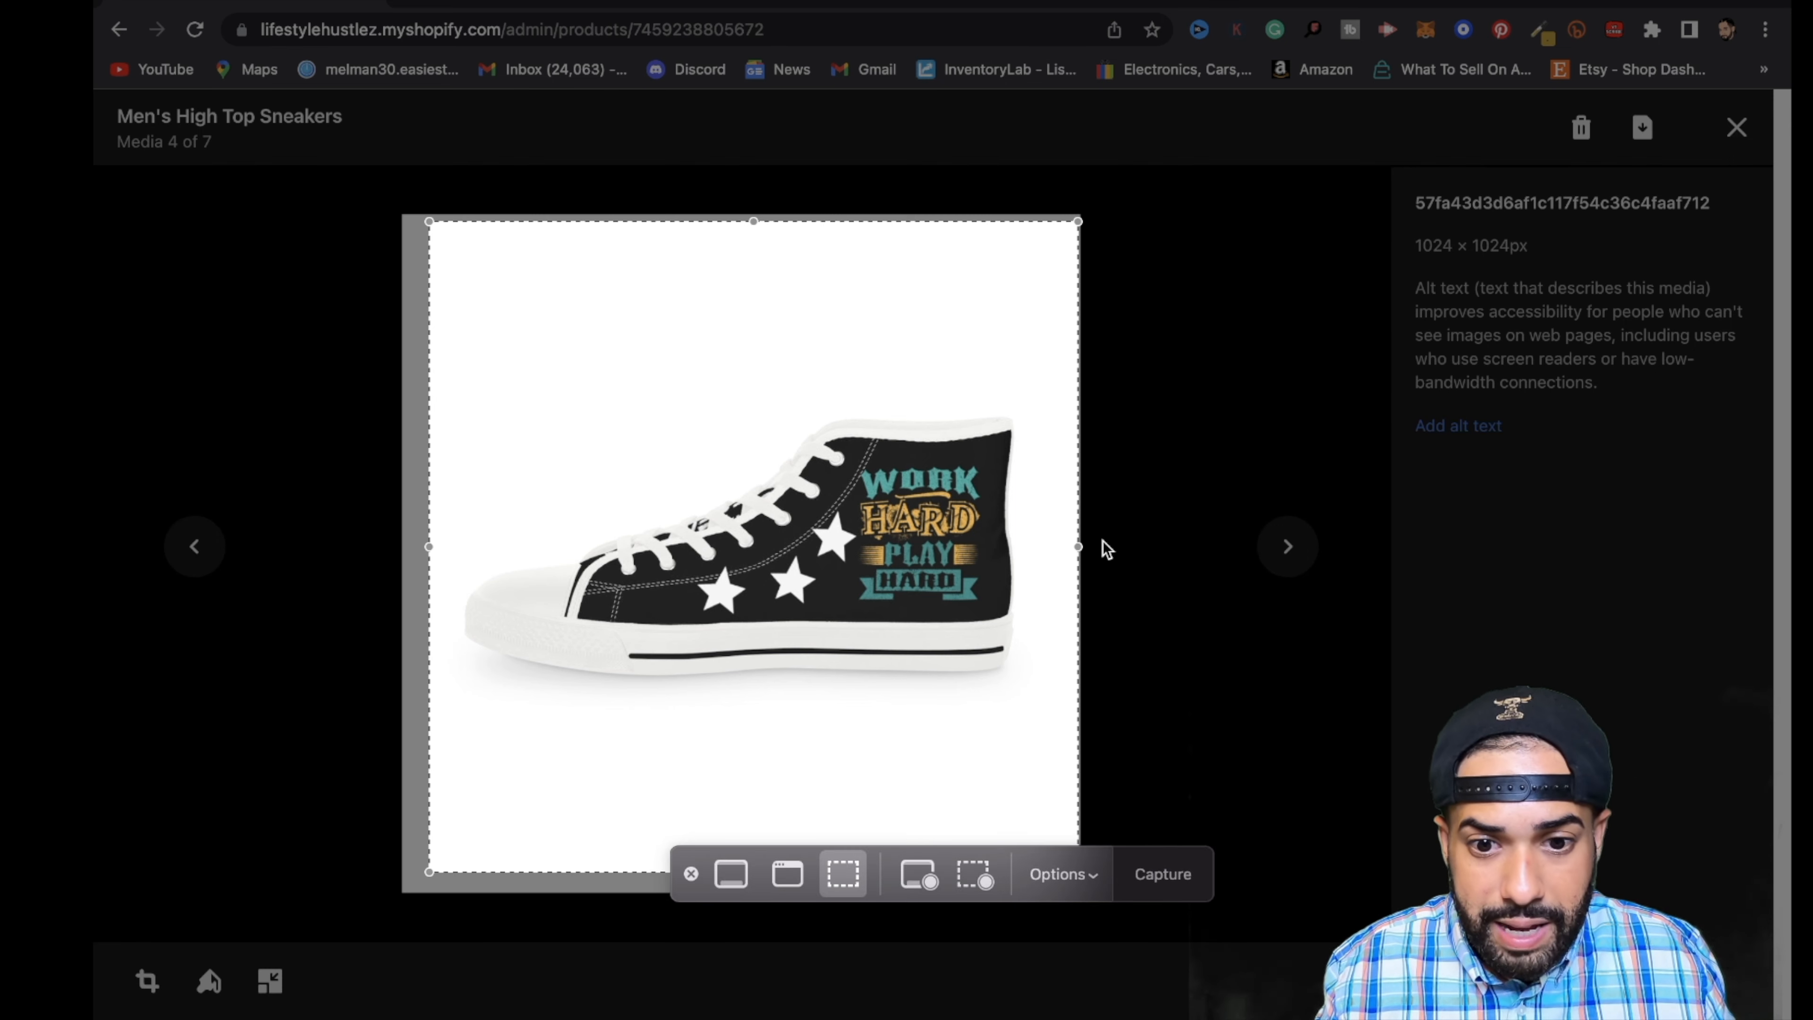
drag(1045, 555, 1027, 562)
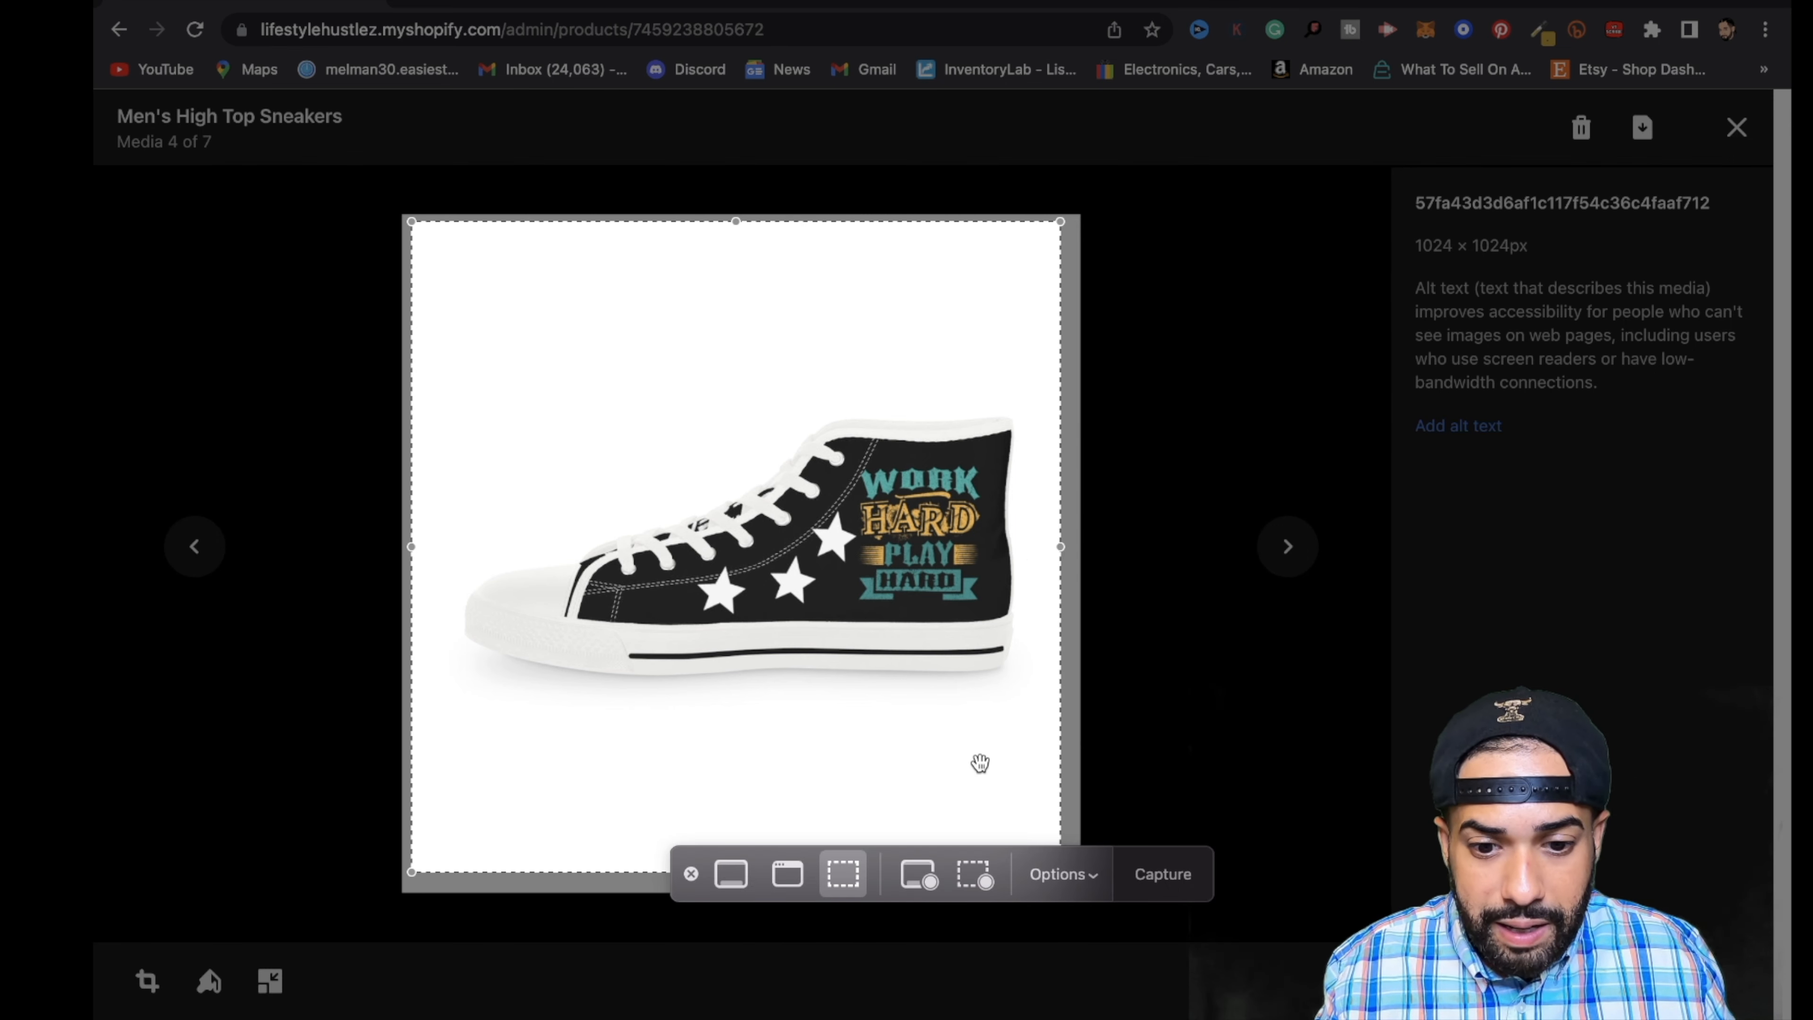
click(1162, 875)
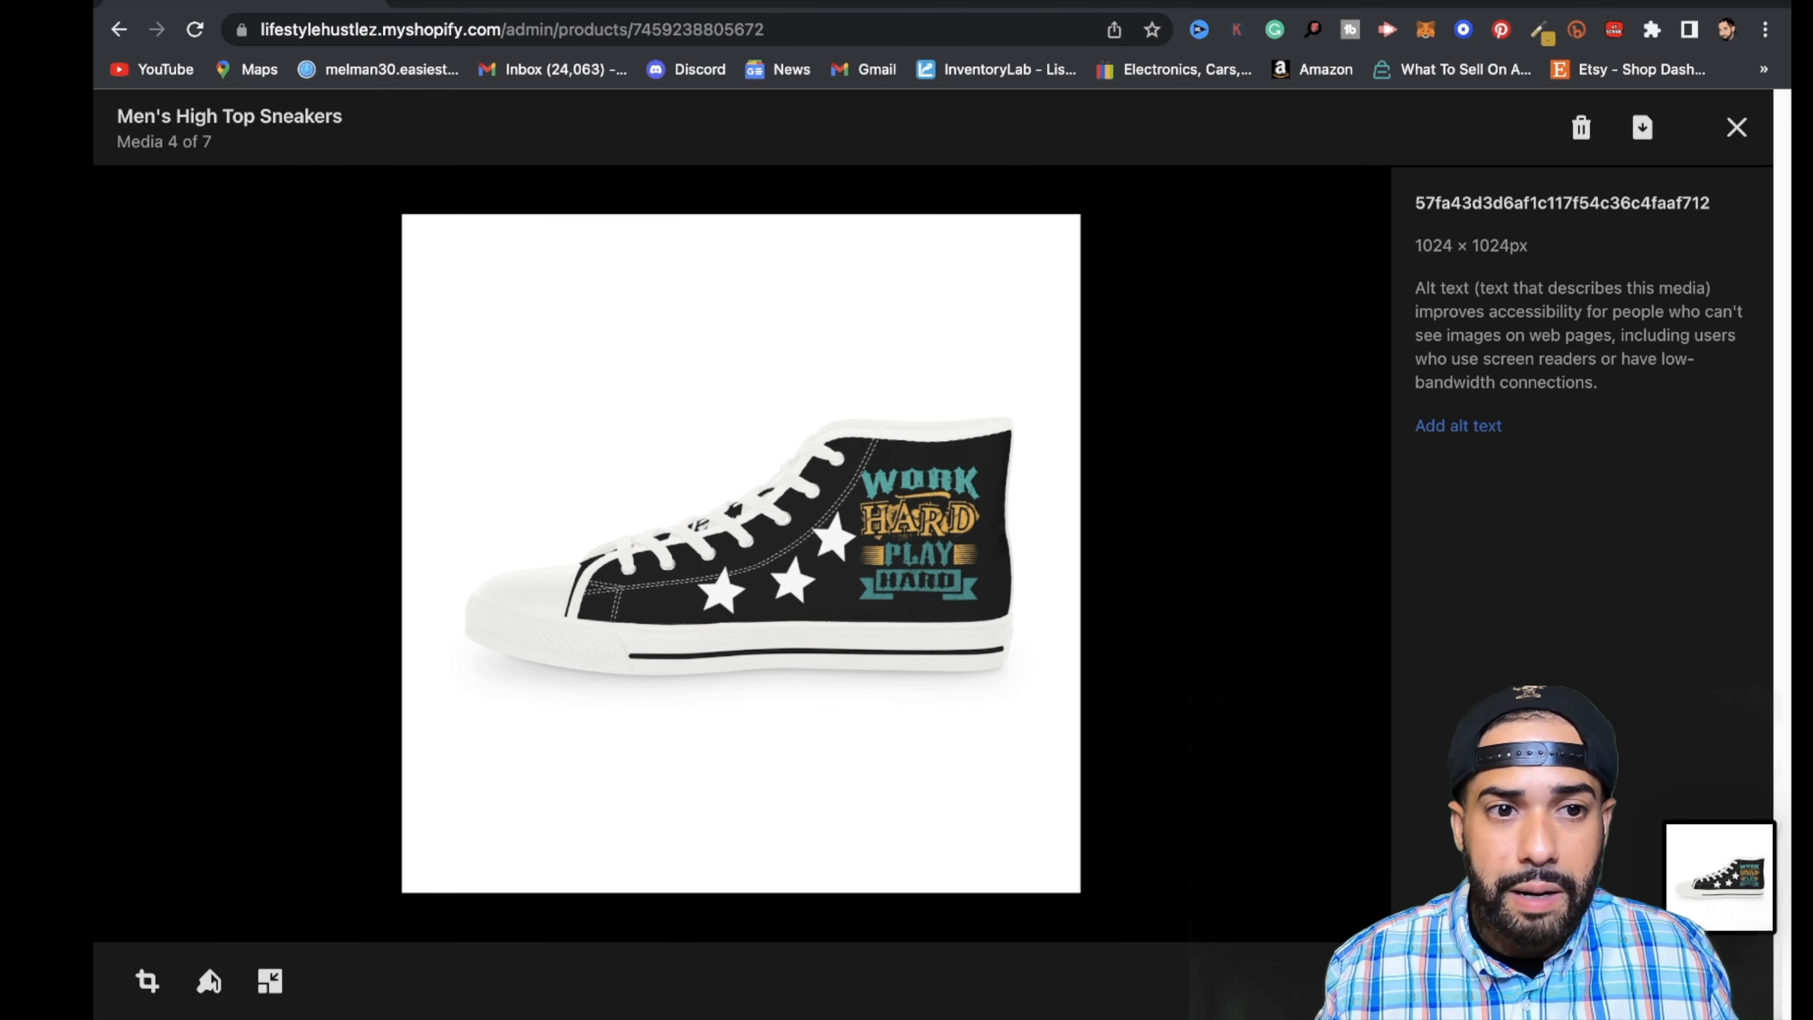
- Open remove.bg in a new browser tab and upload the recent sneaker screenshot, Screen Shot 2022-06-06 at 1.28.12 PM
click(408, 1)
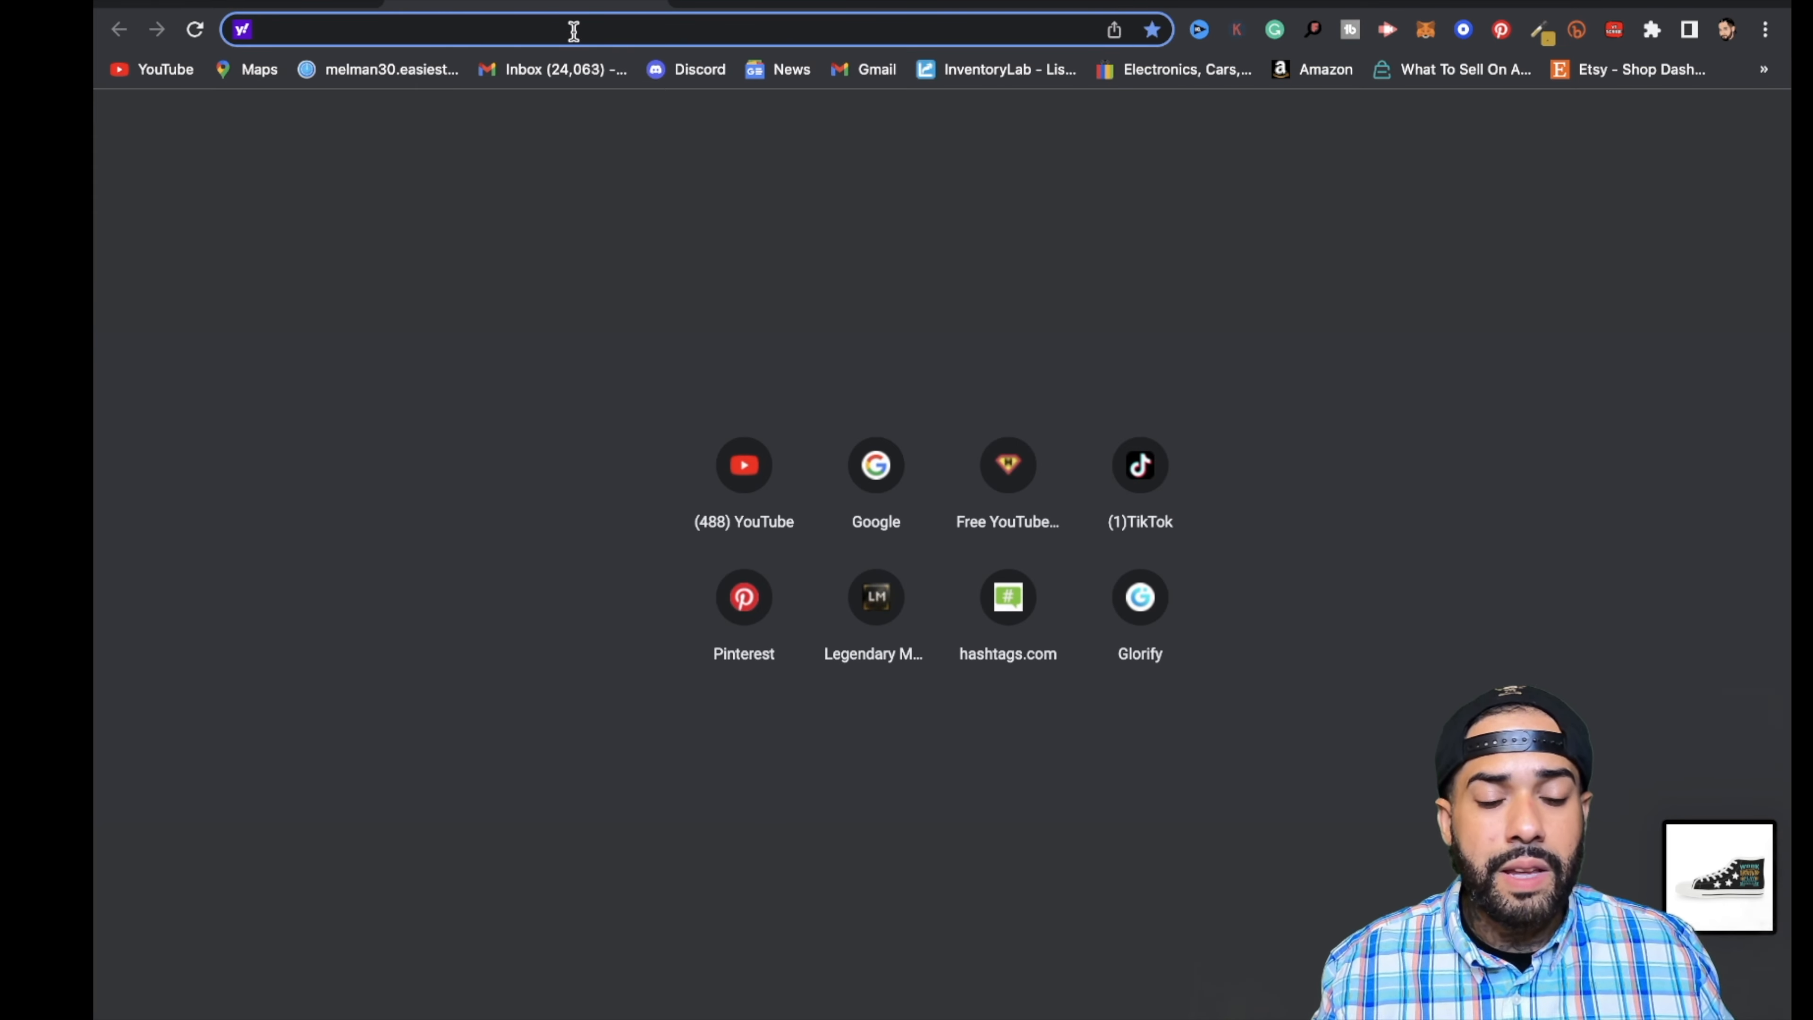
text(REmove.bg)
key(Return)
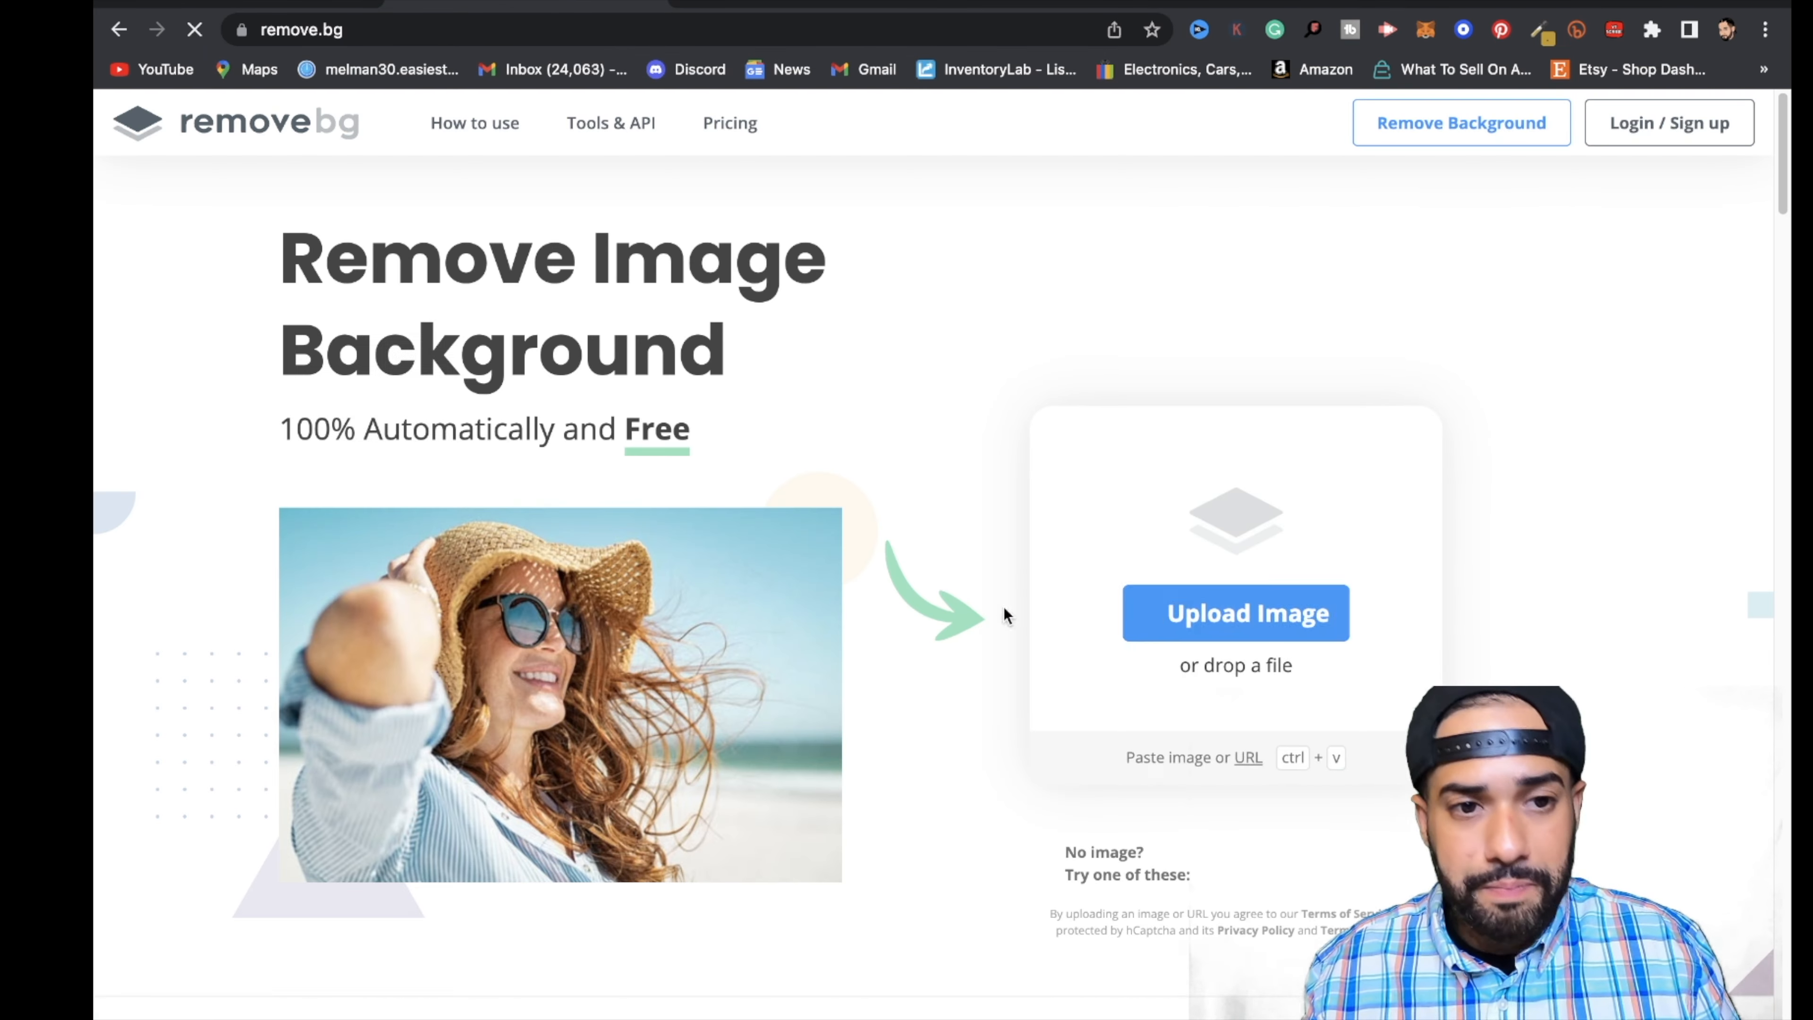
click(1149, 623)
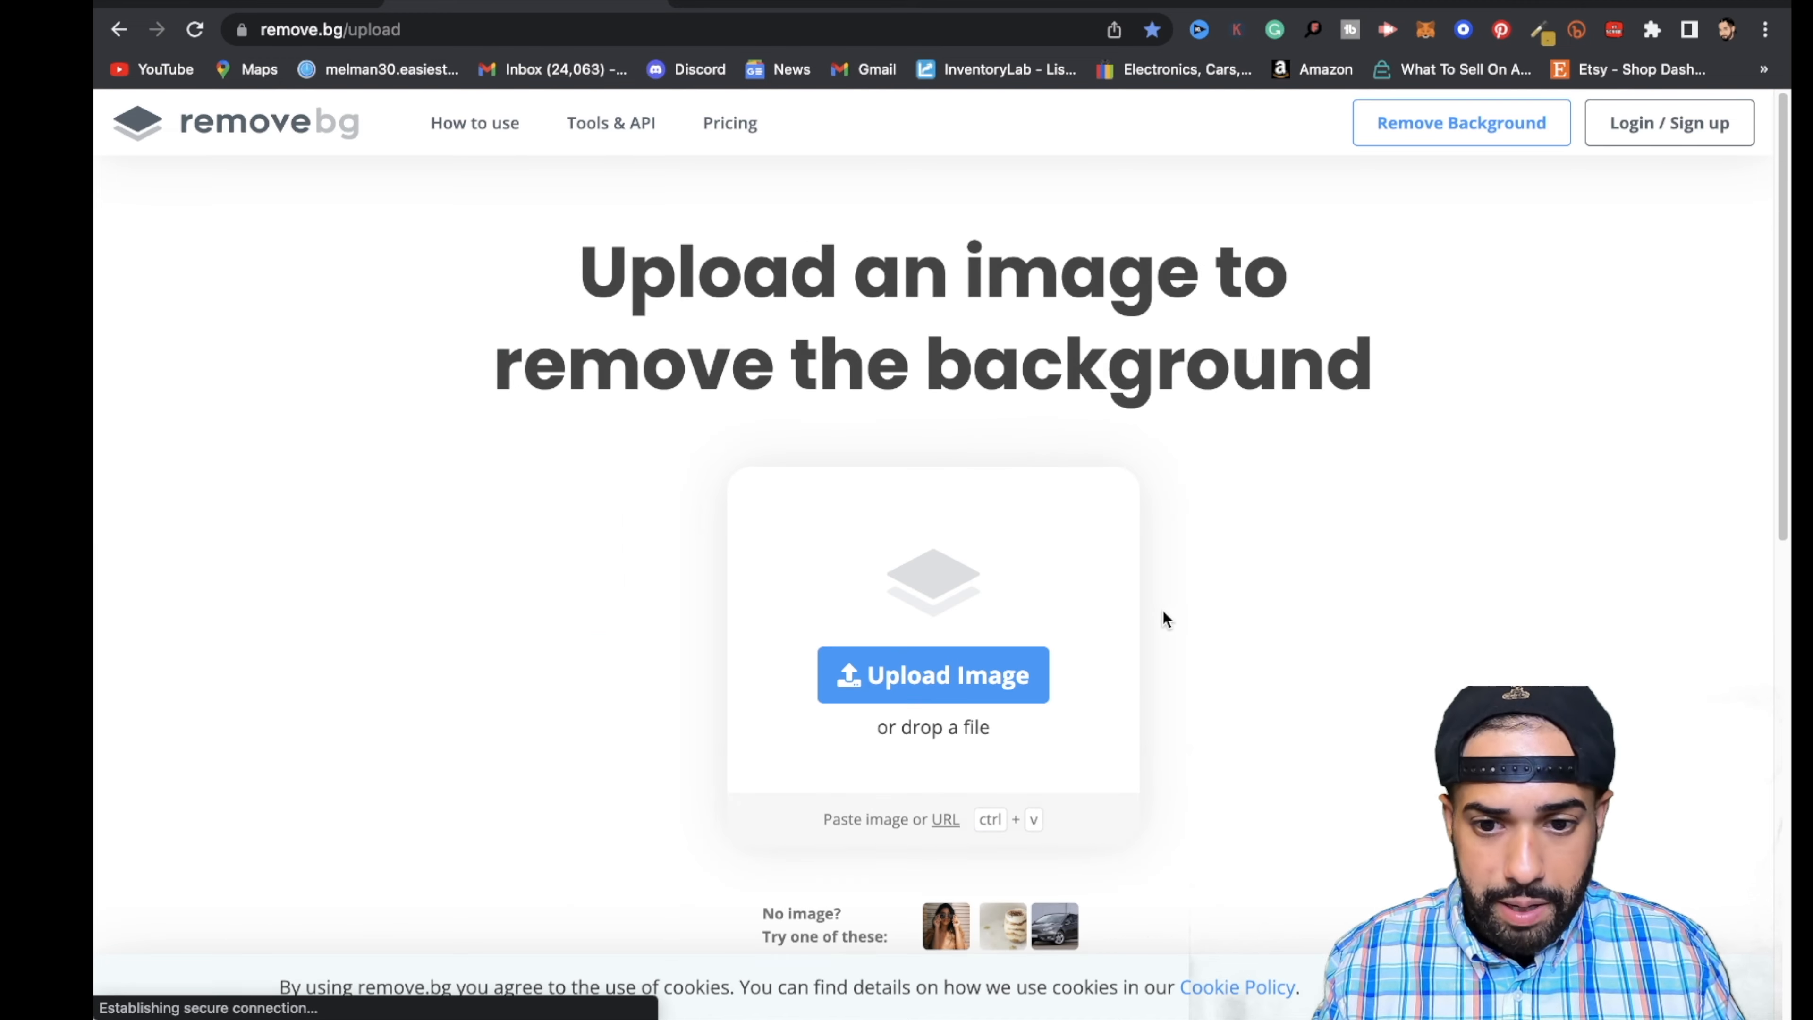
click(757, 357)
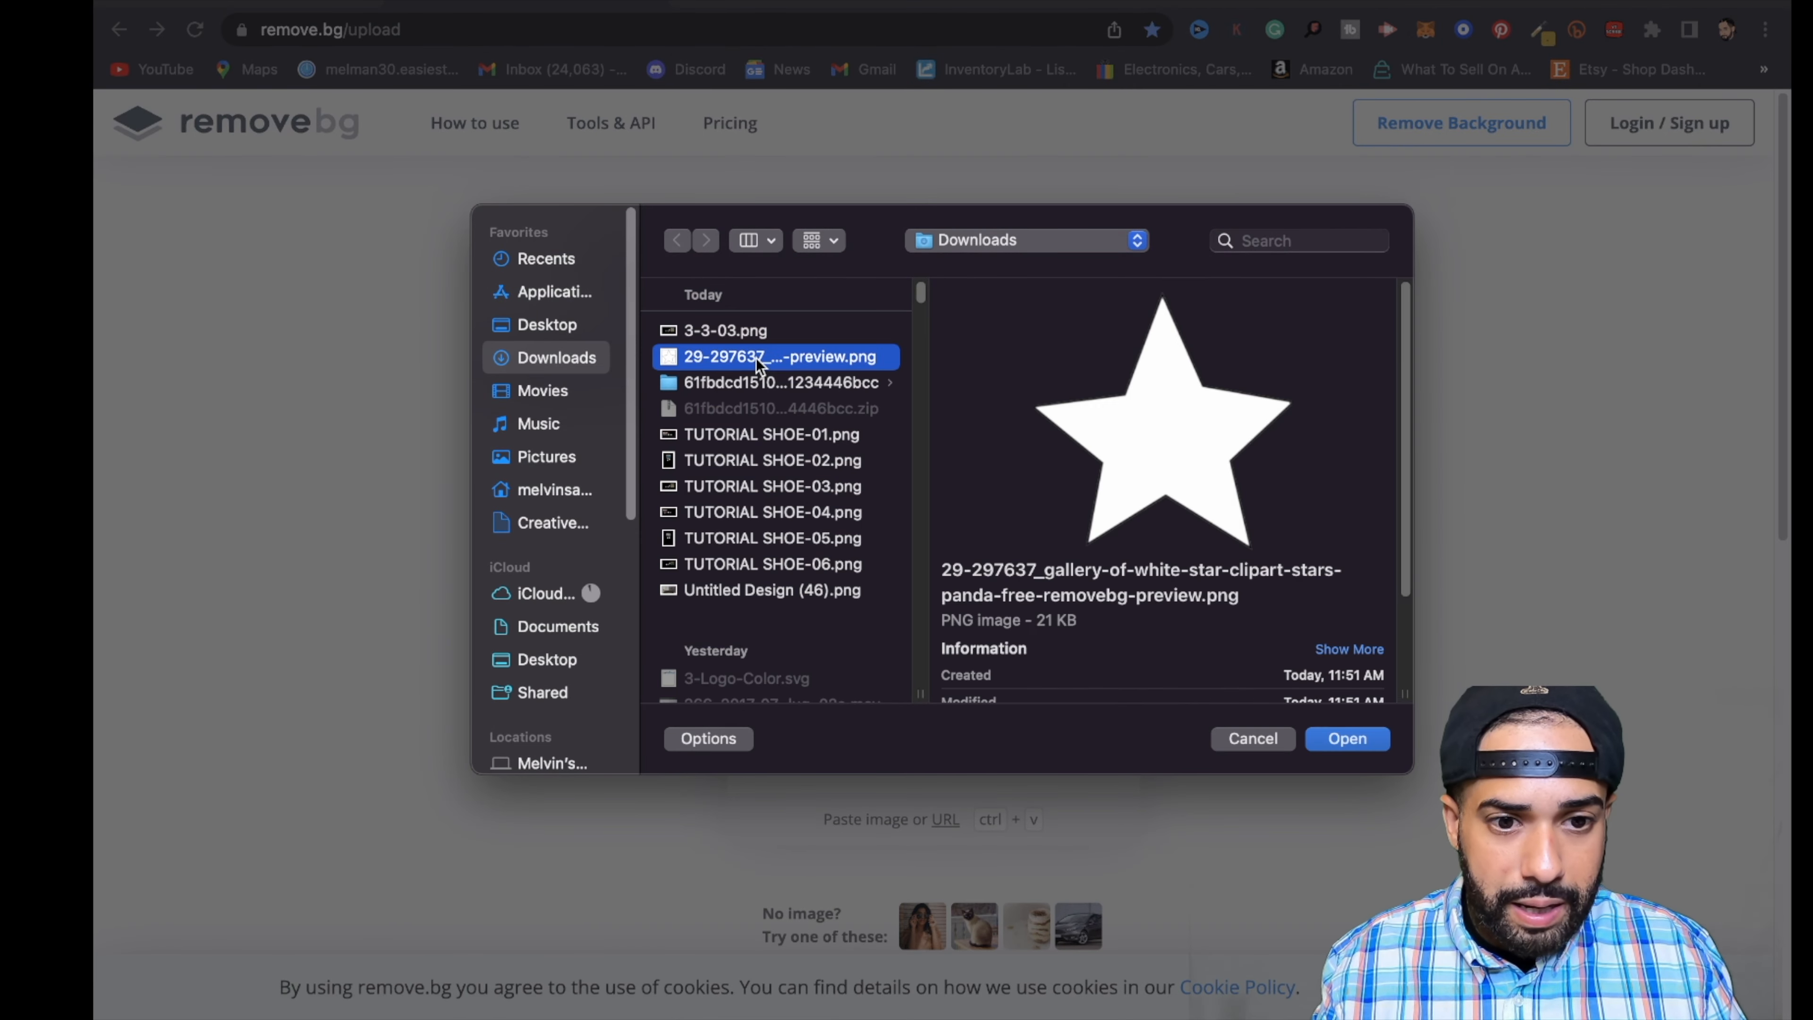
click(549, 263)
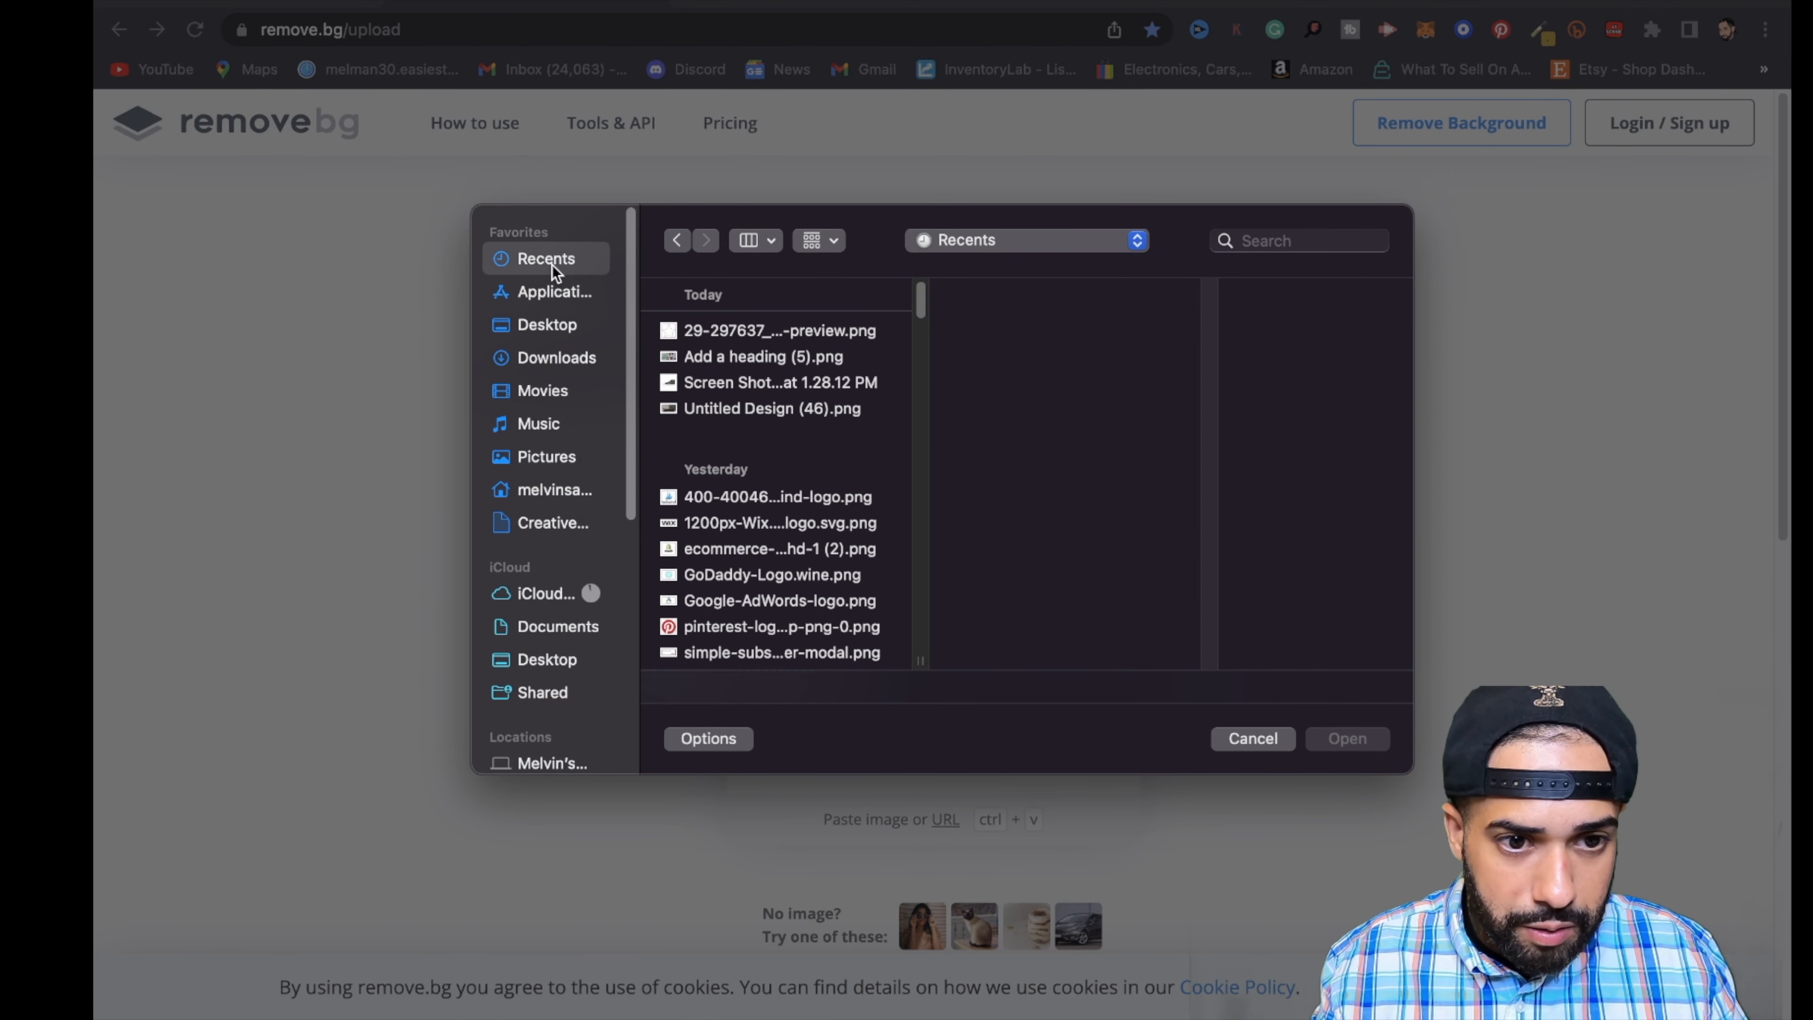
click(745, 383)
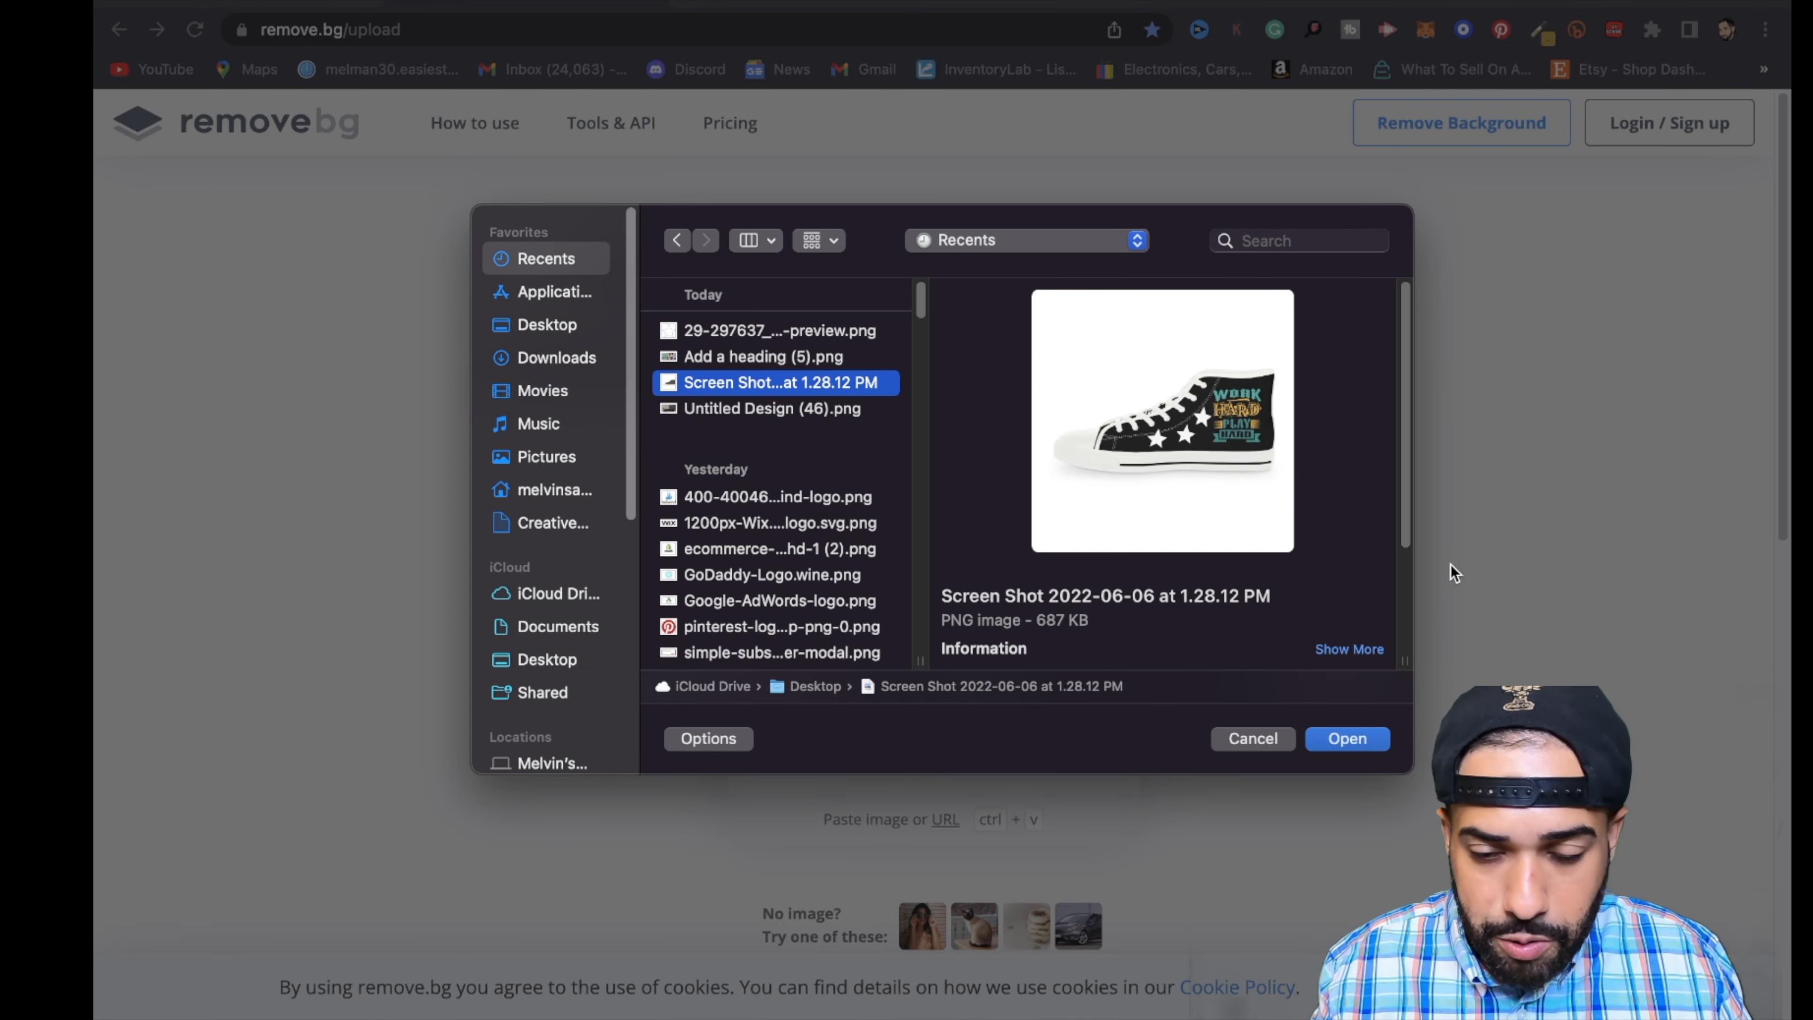
click(1360, 740)
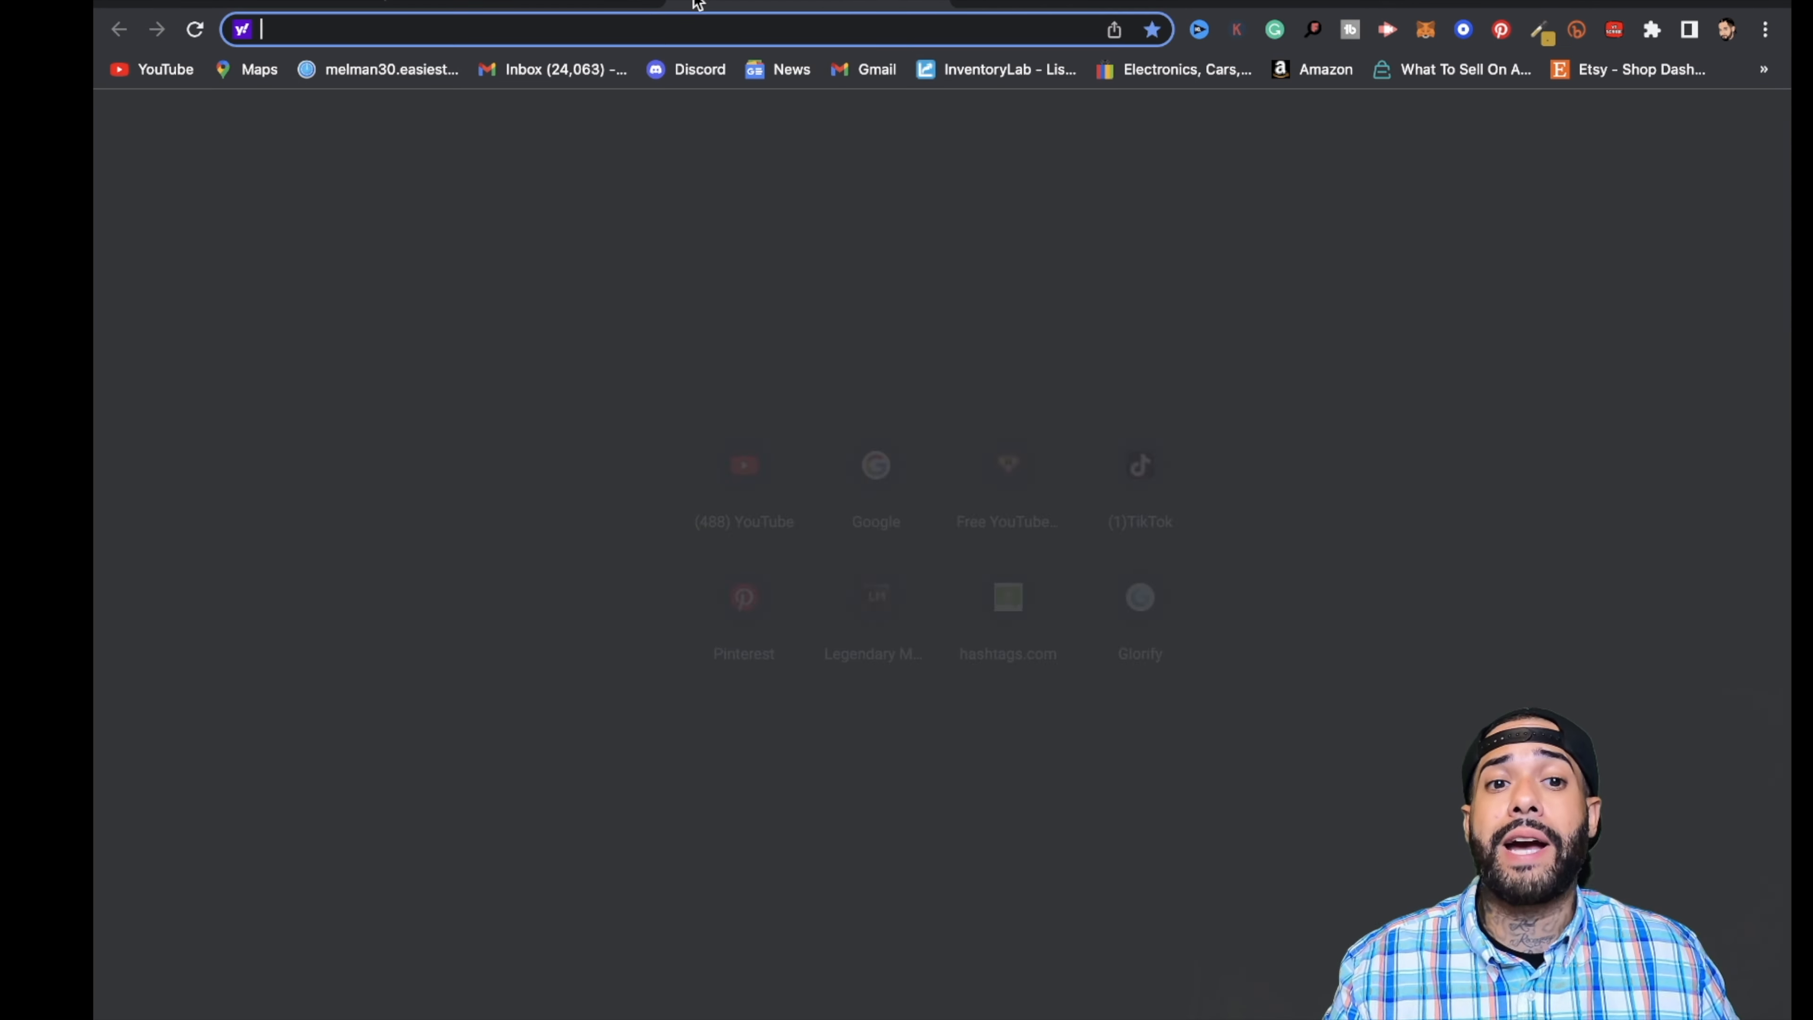
- Open glorify.com in a new browser tab and log in to the workspace dashboard
click(693, 2)
text(GLOrify.com)
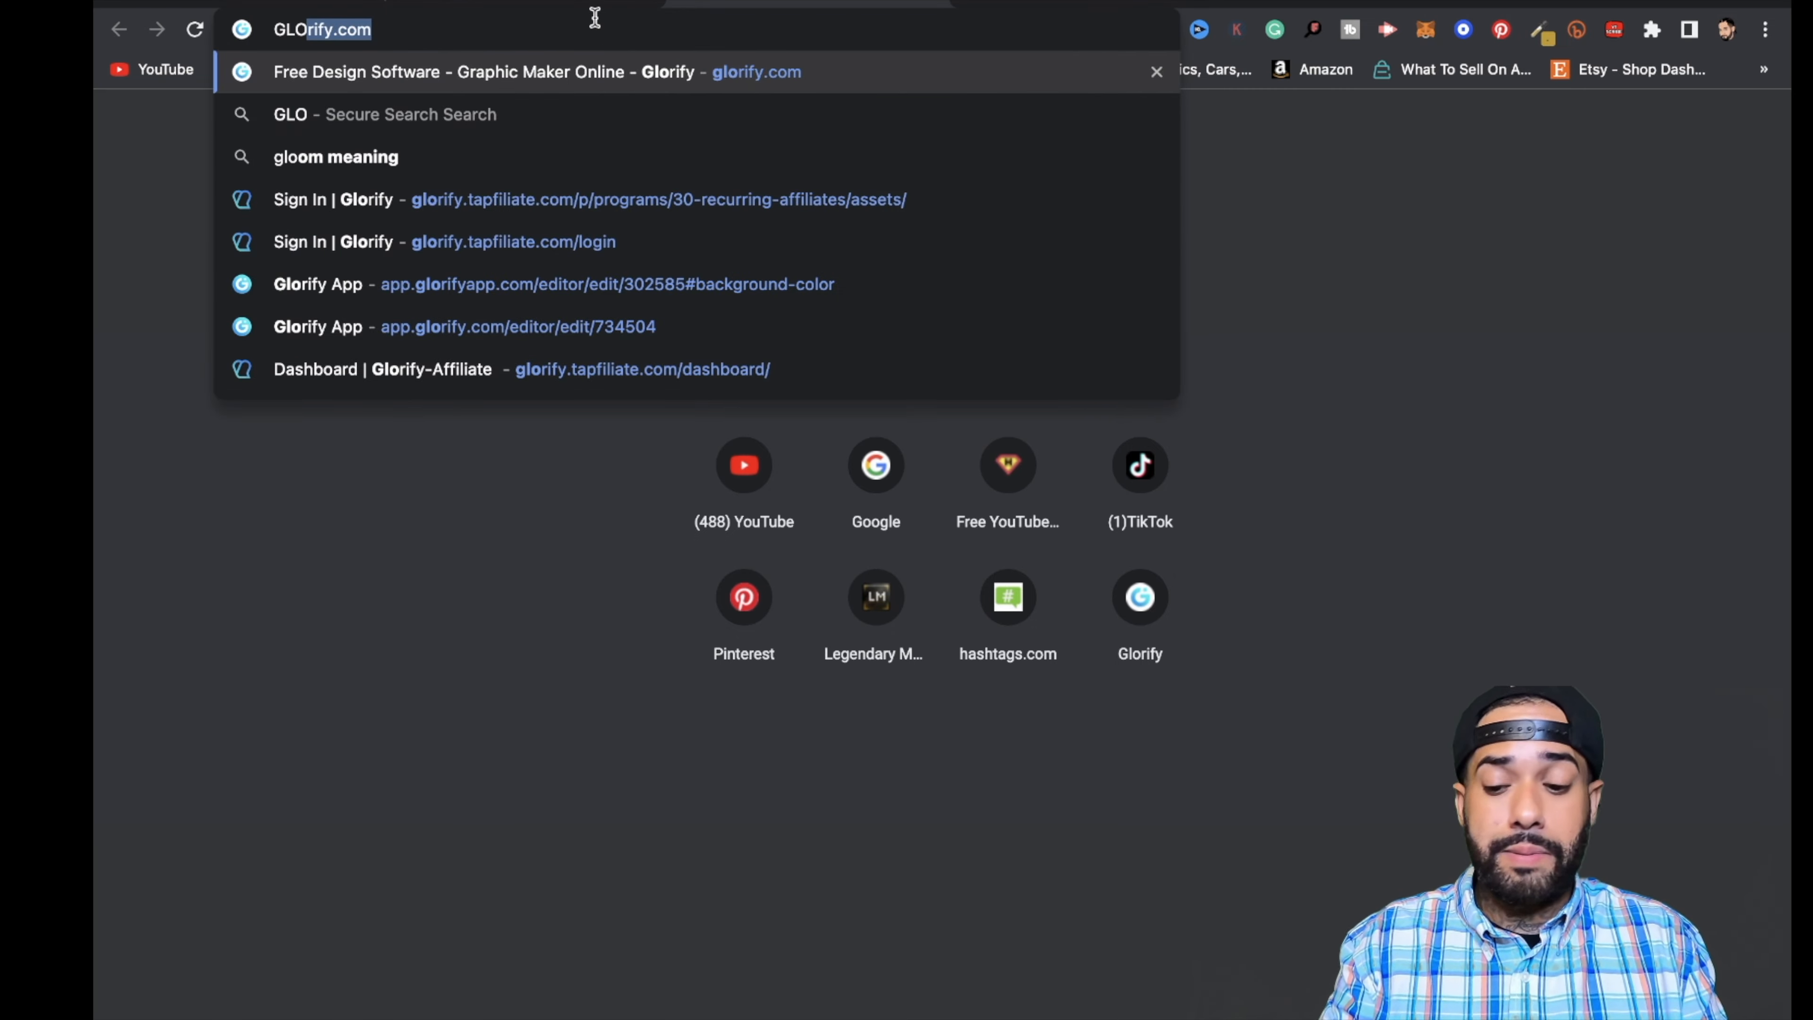
key(Return)
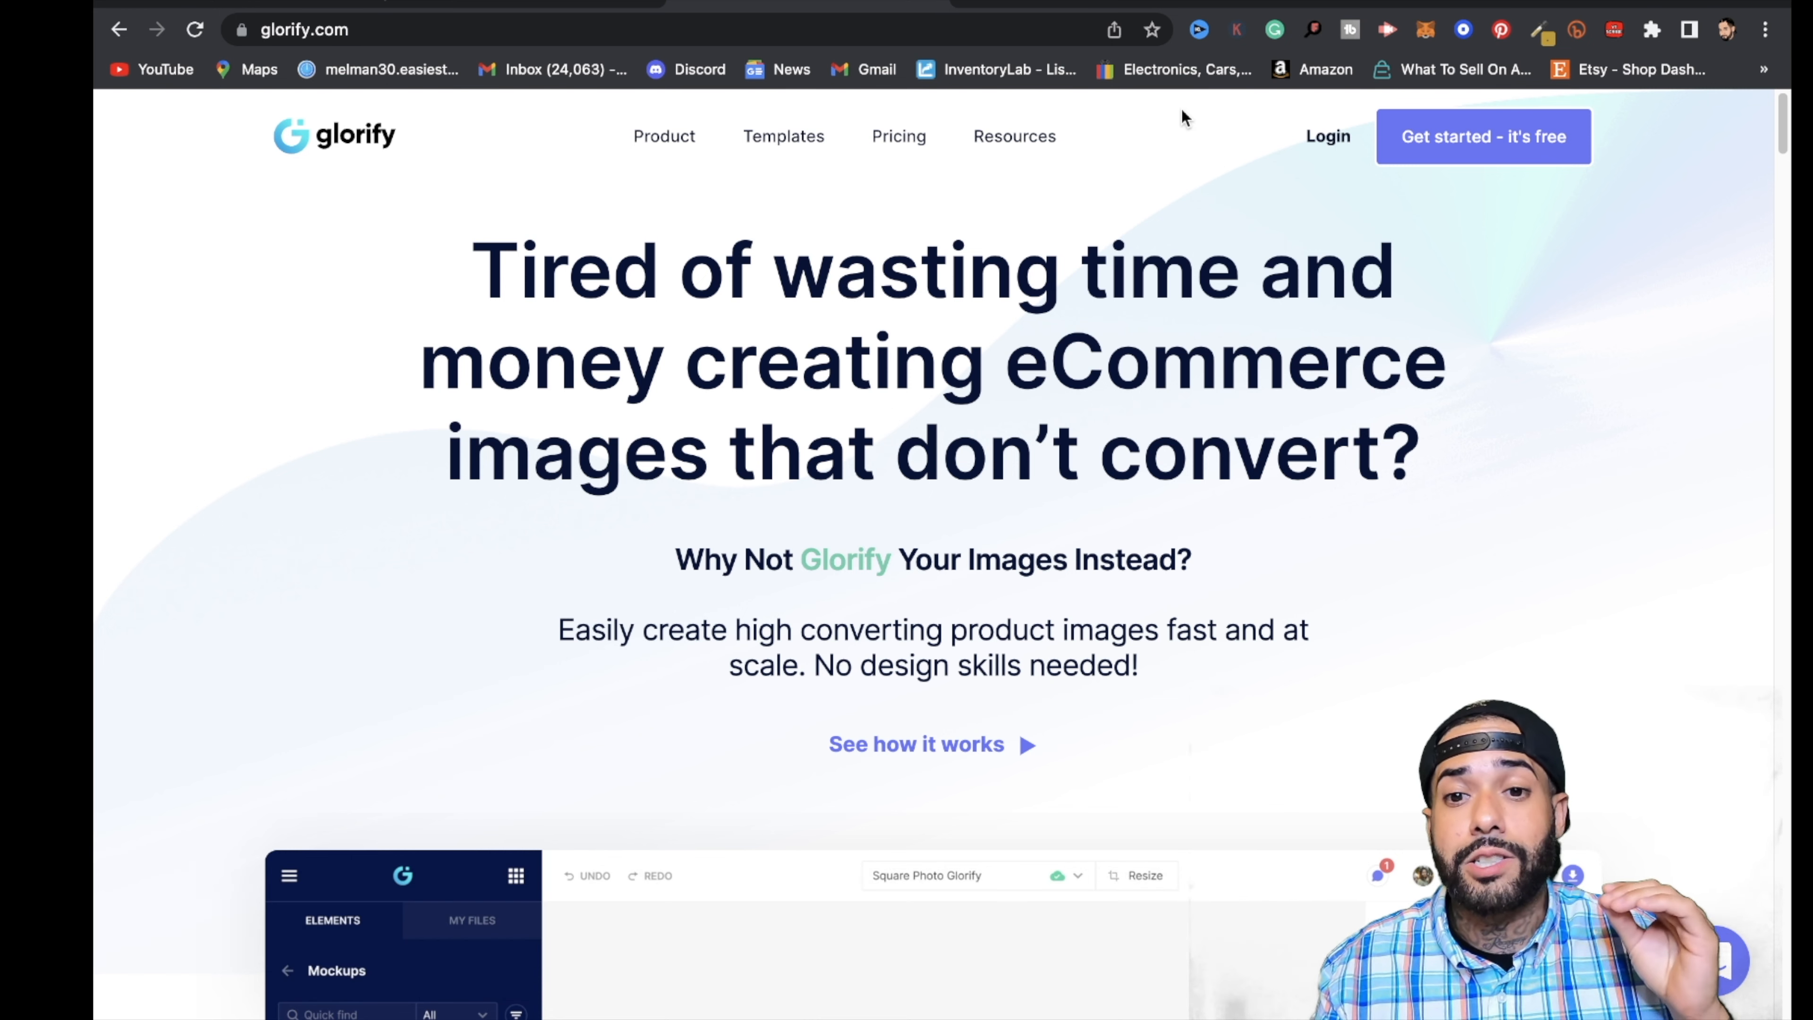
click(1328, 136)
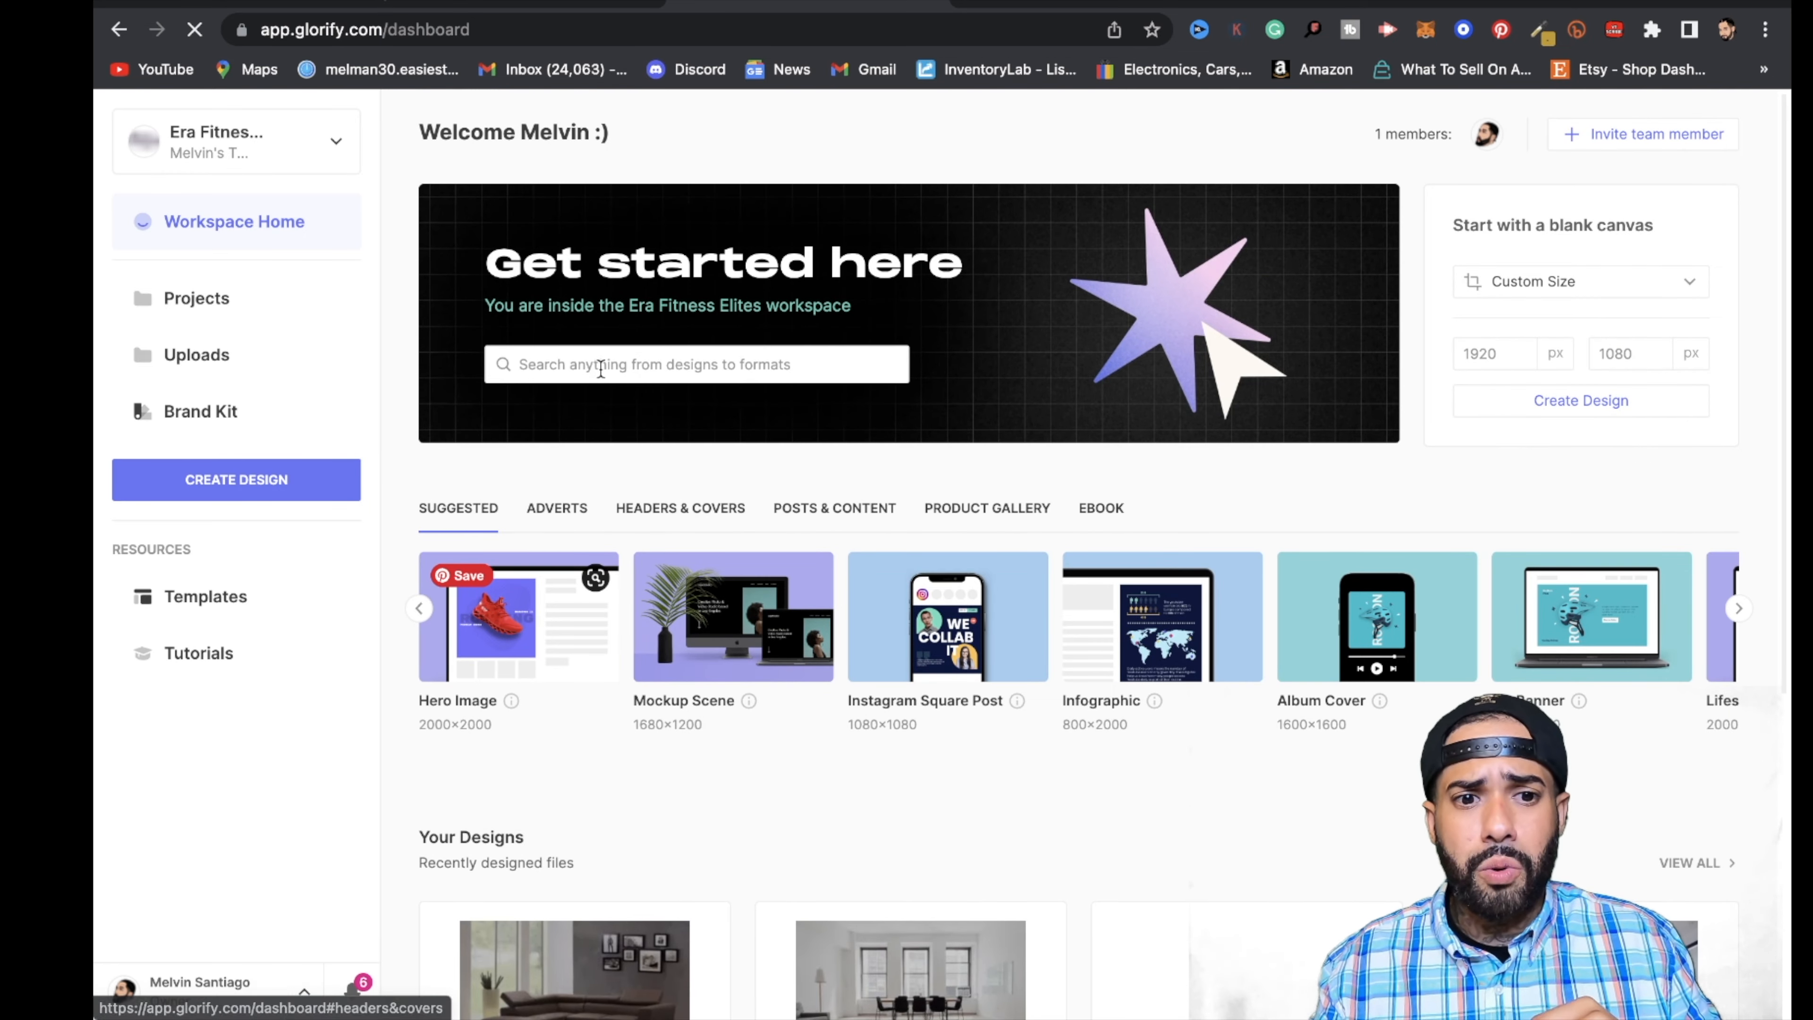
- Find the Instagram Square Post templates and start a design from the Fashion Megasale template
click(600, 366)
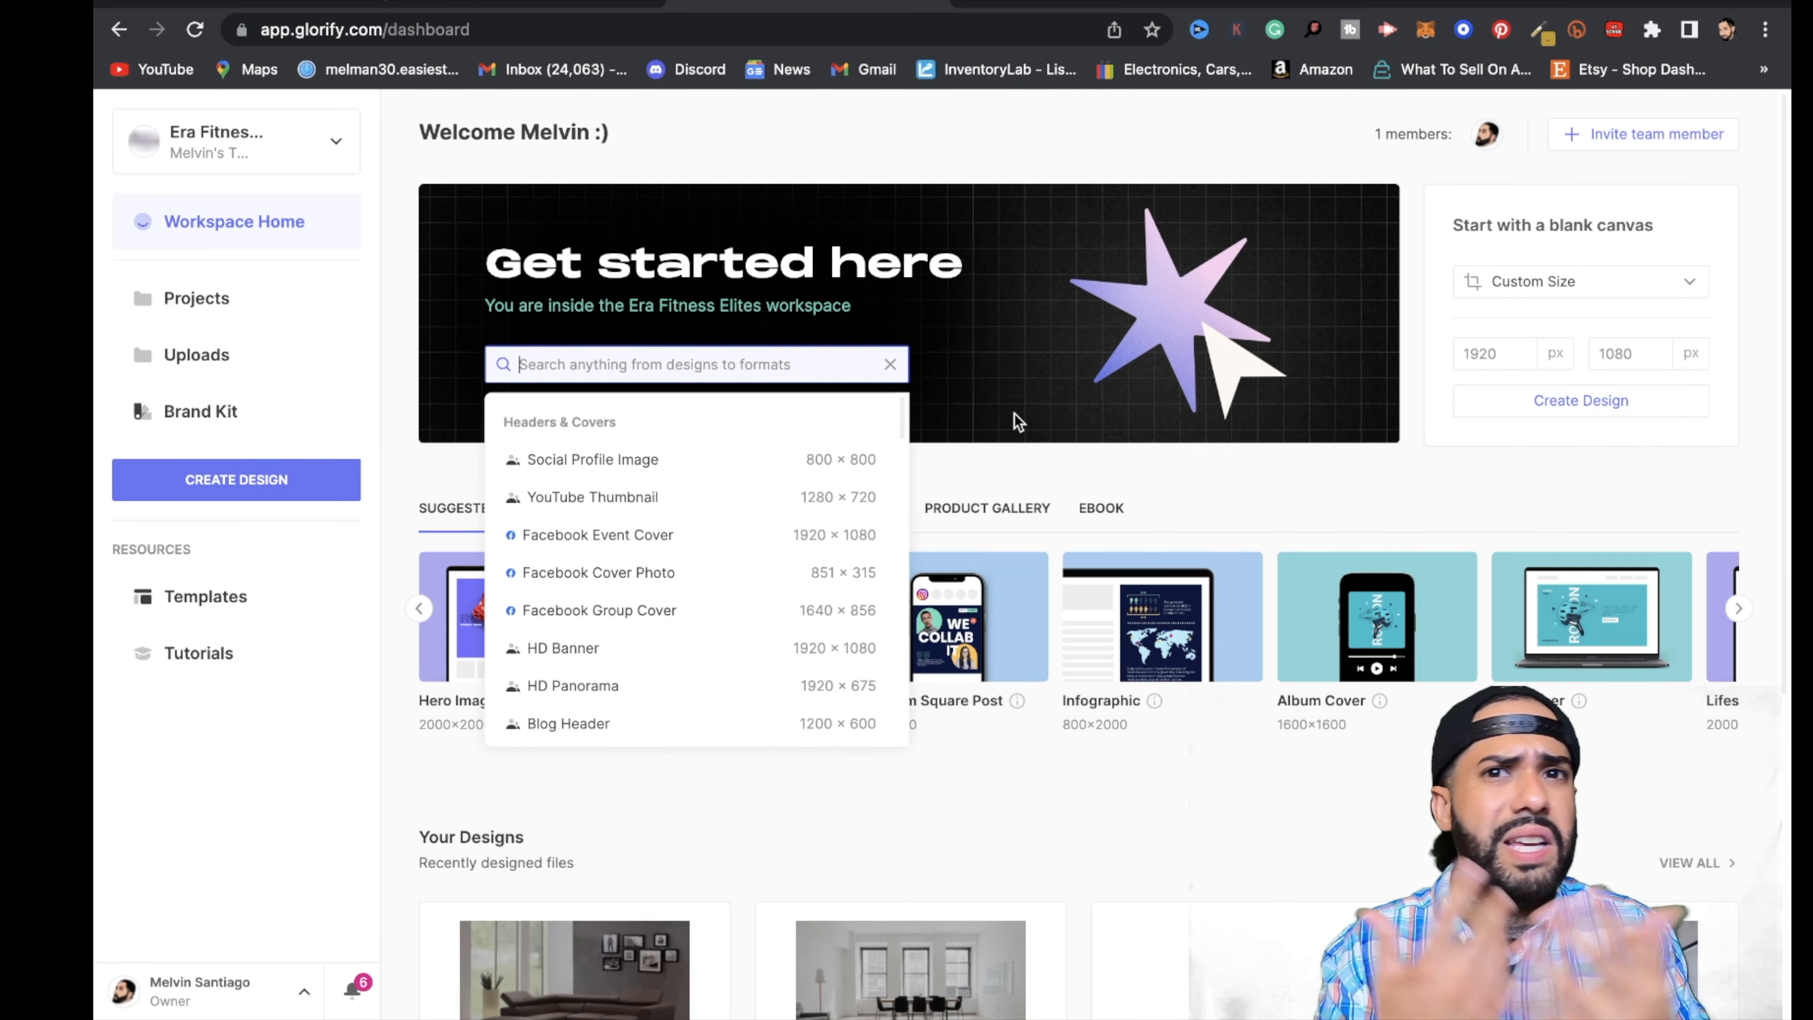
text(in)
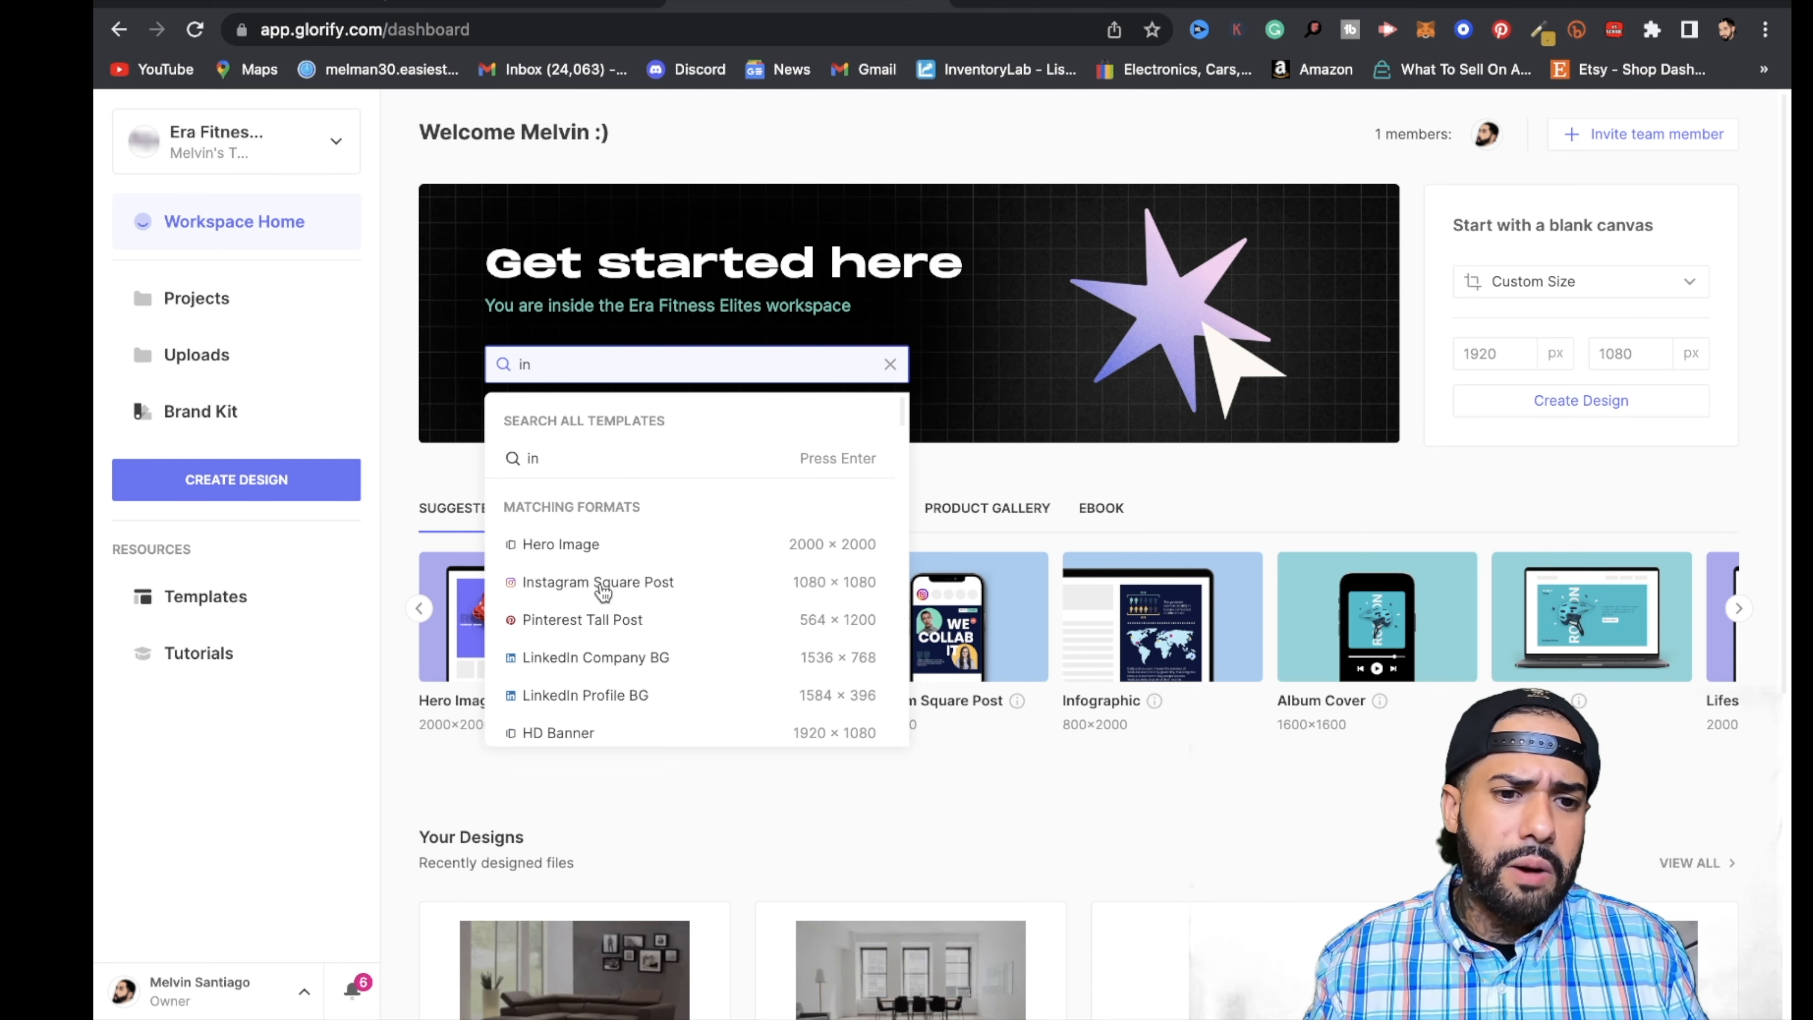
click(844, 597)
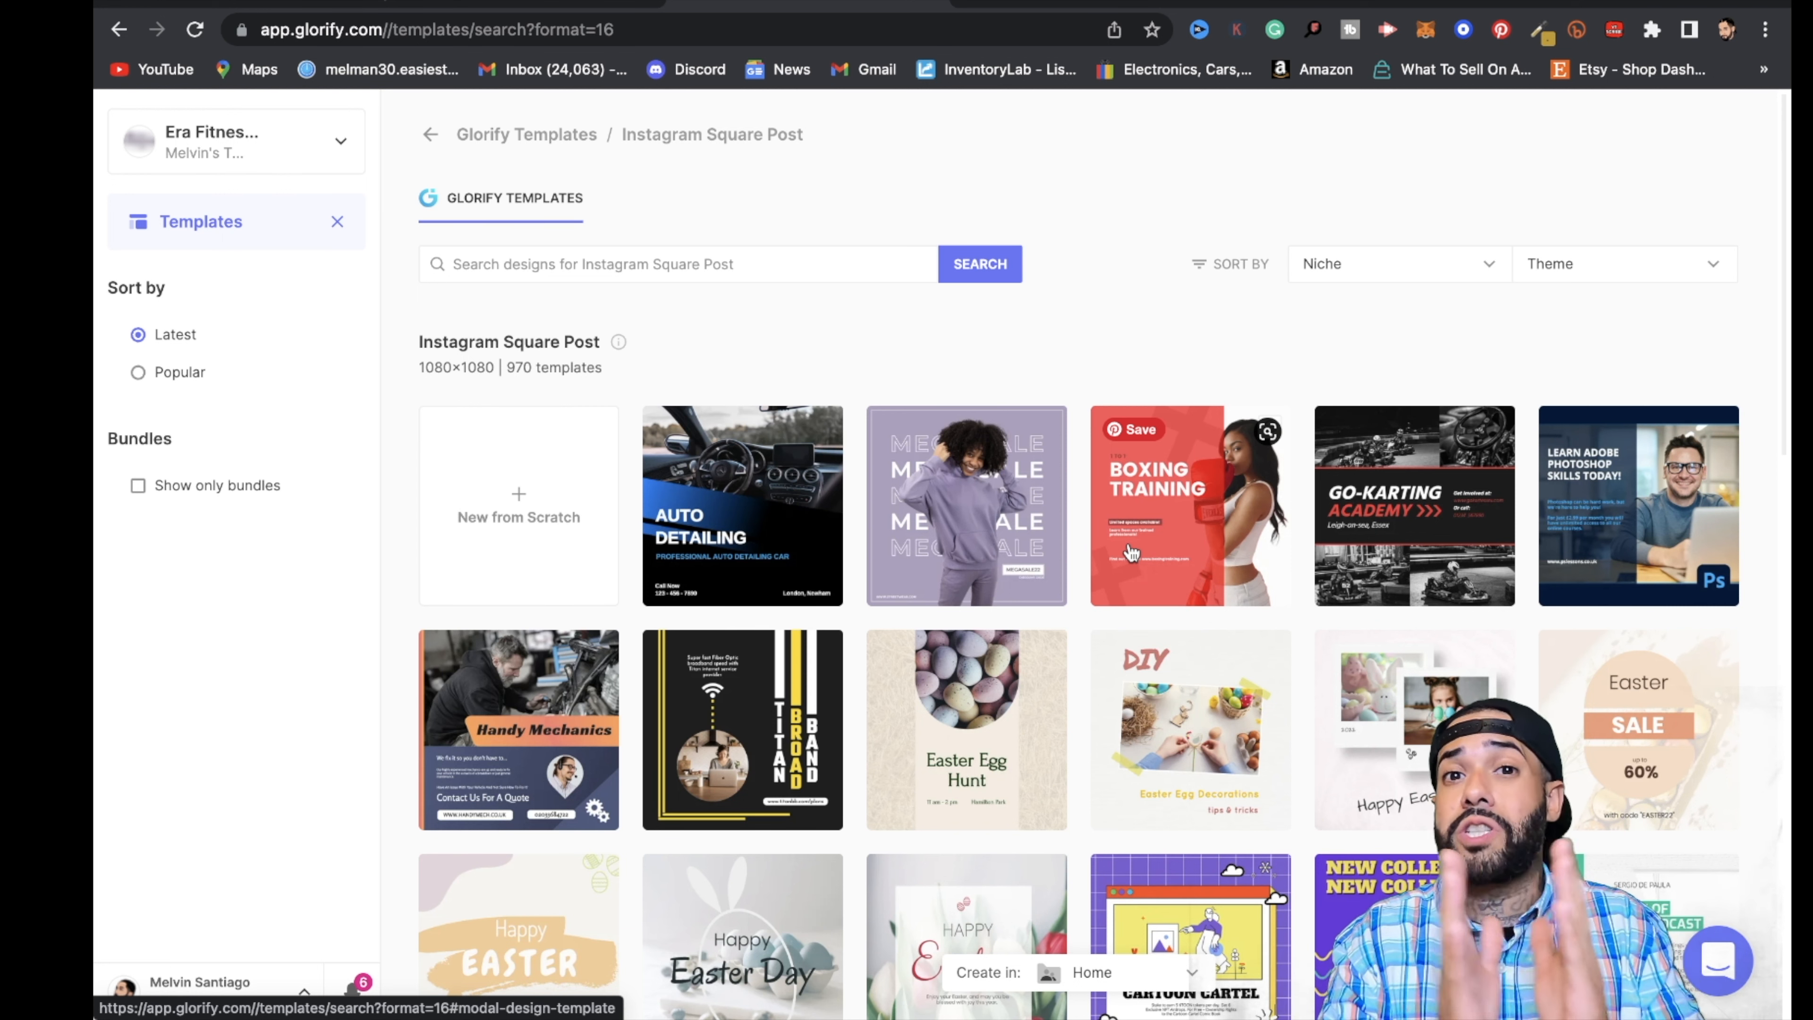
scroll(1131, 552, down, 8)
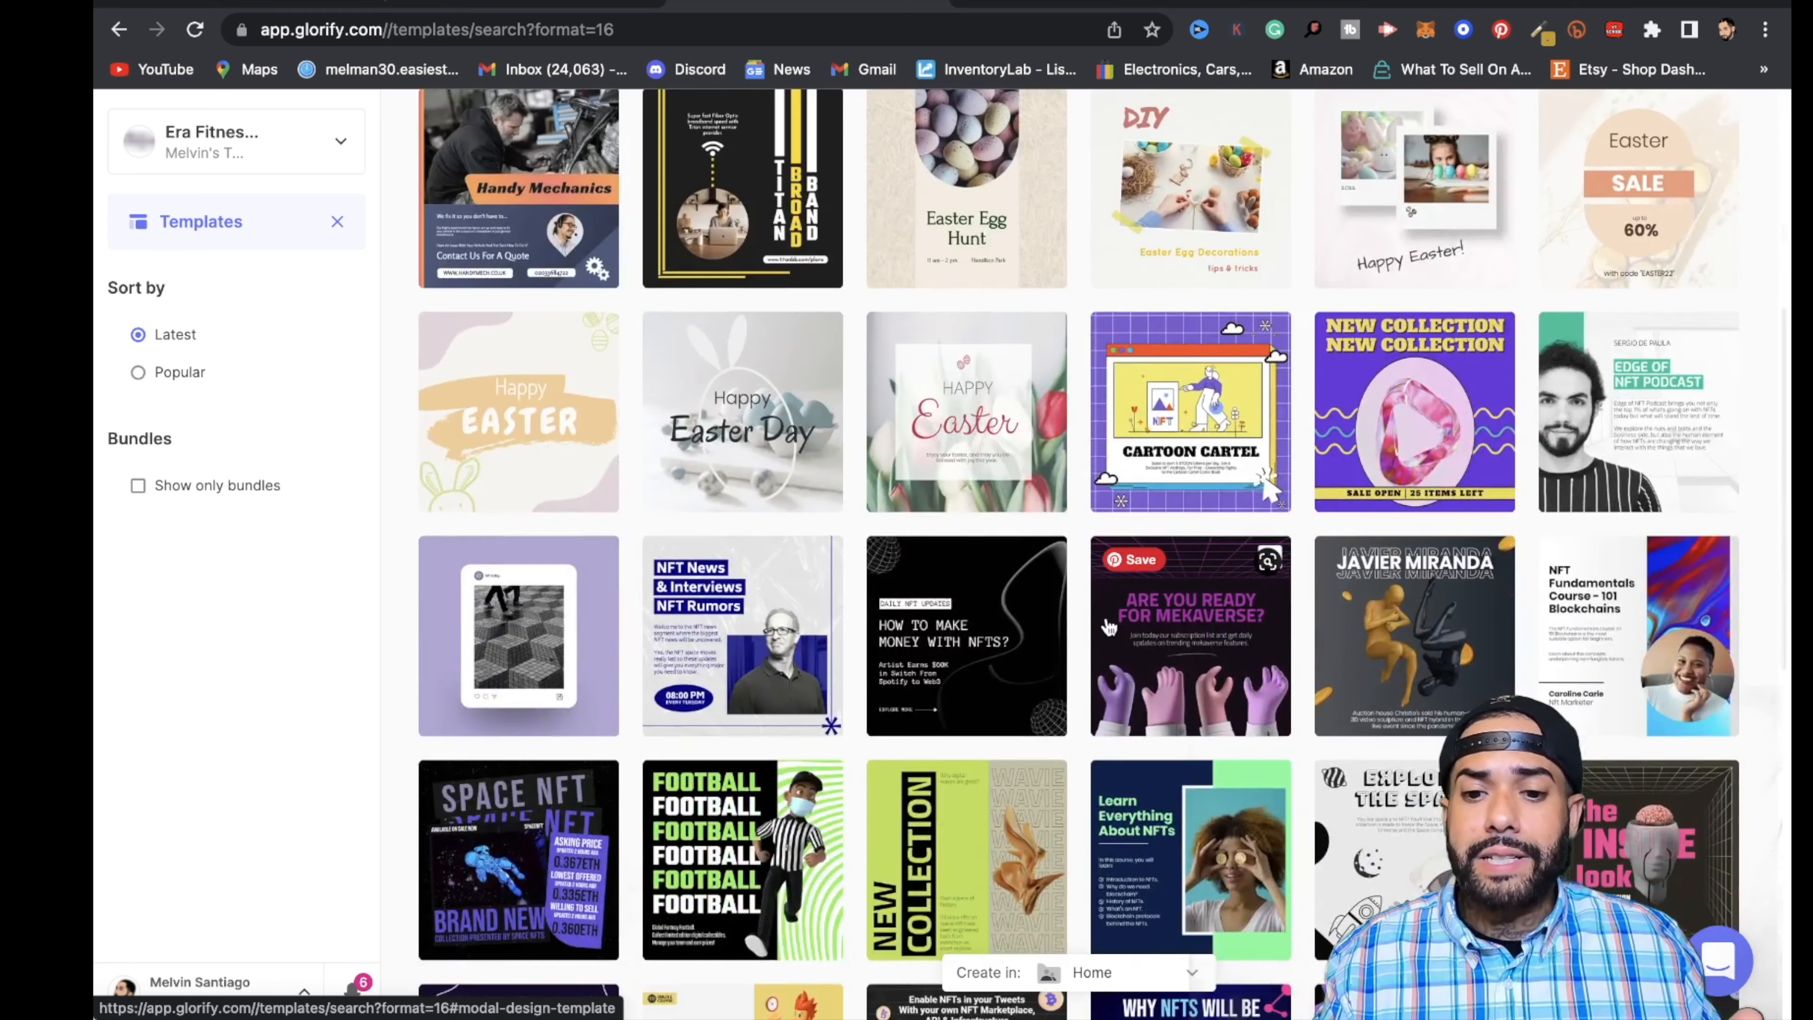
scroll(1120, 686, down, 3)
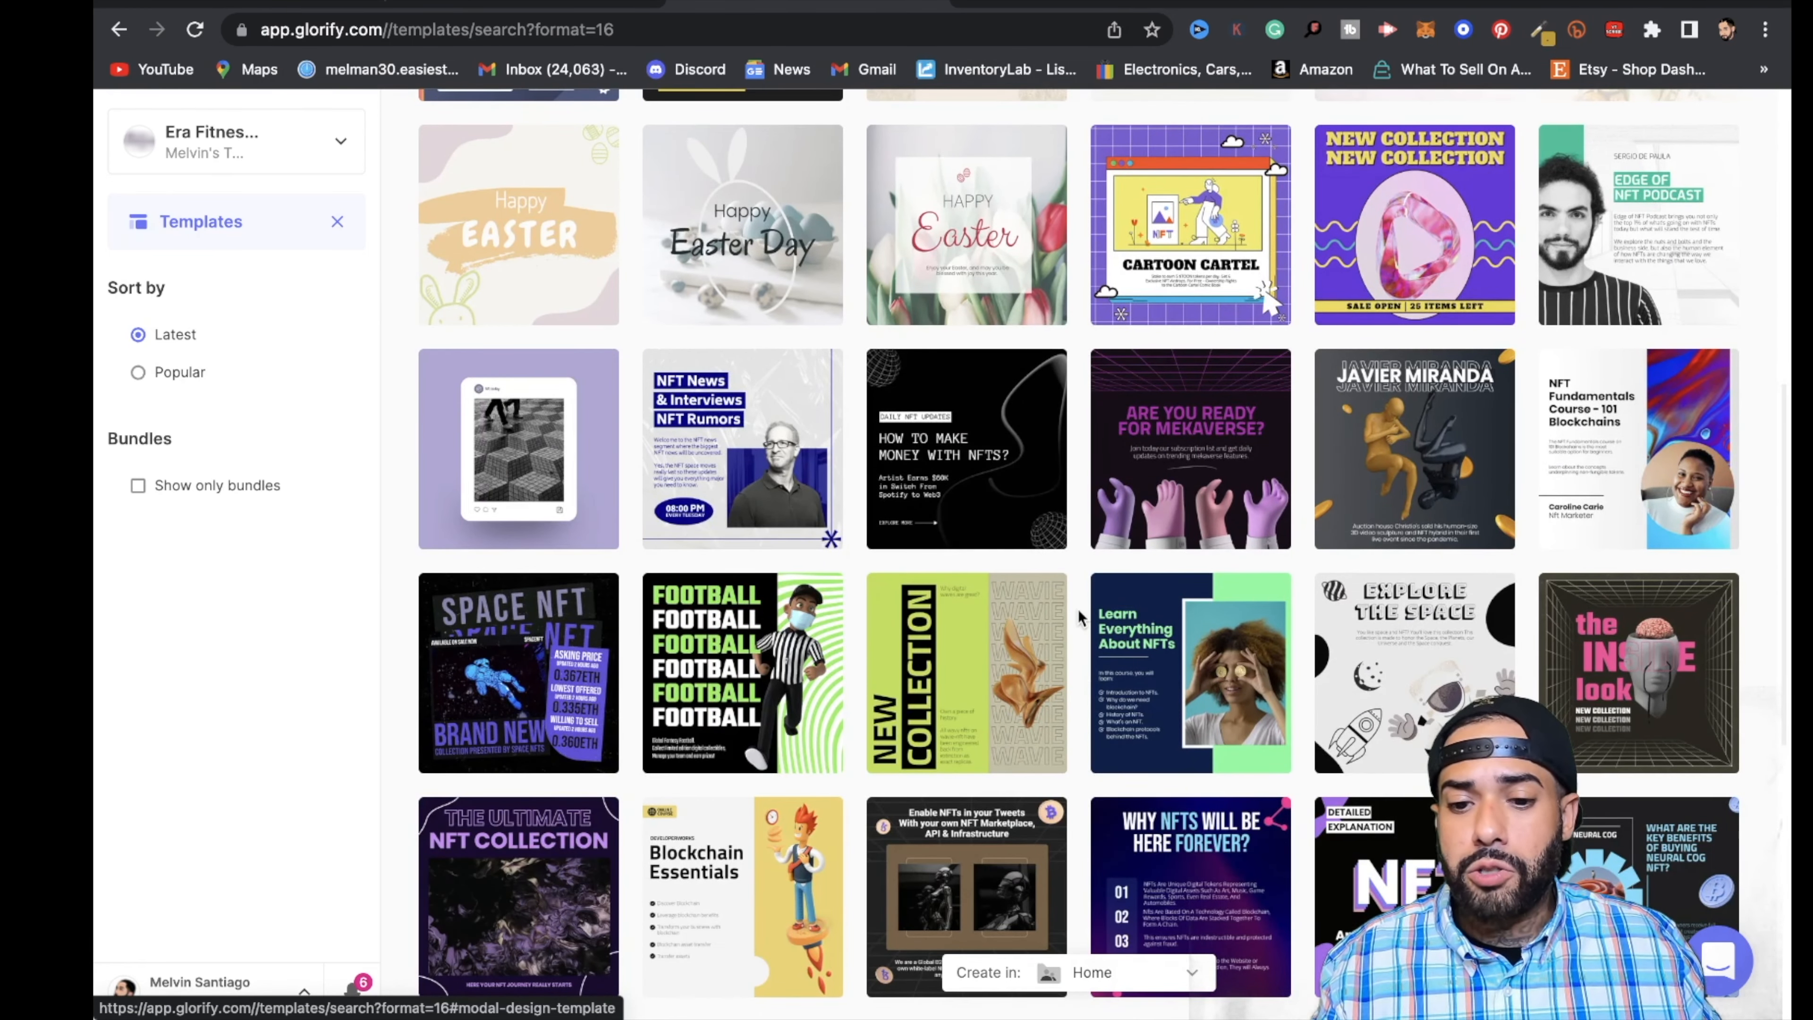
scroll(1064, 610, up, 10)
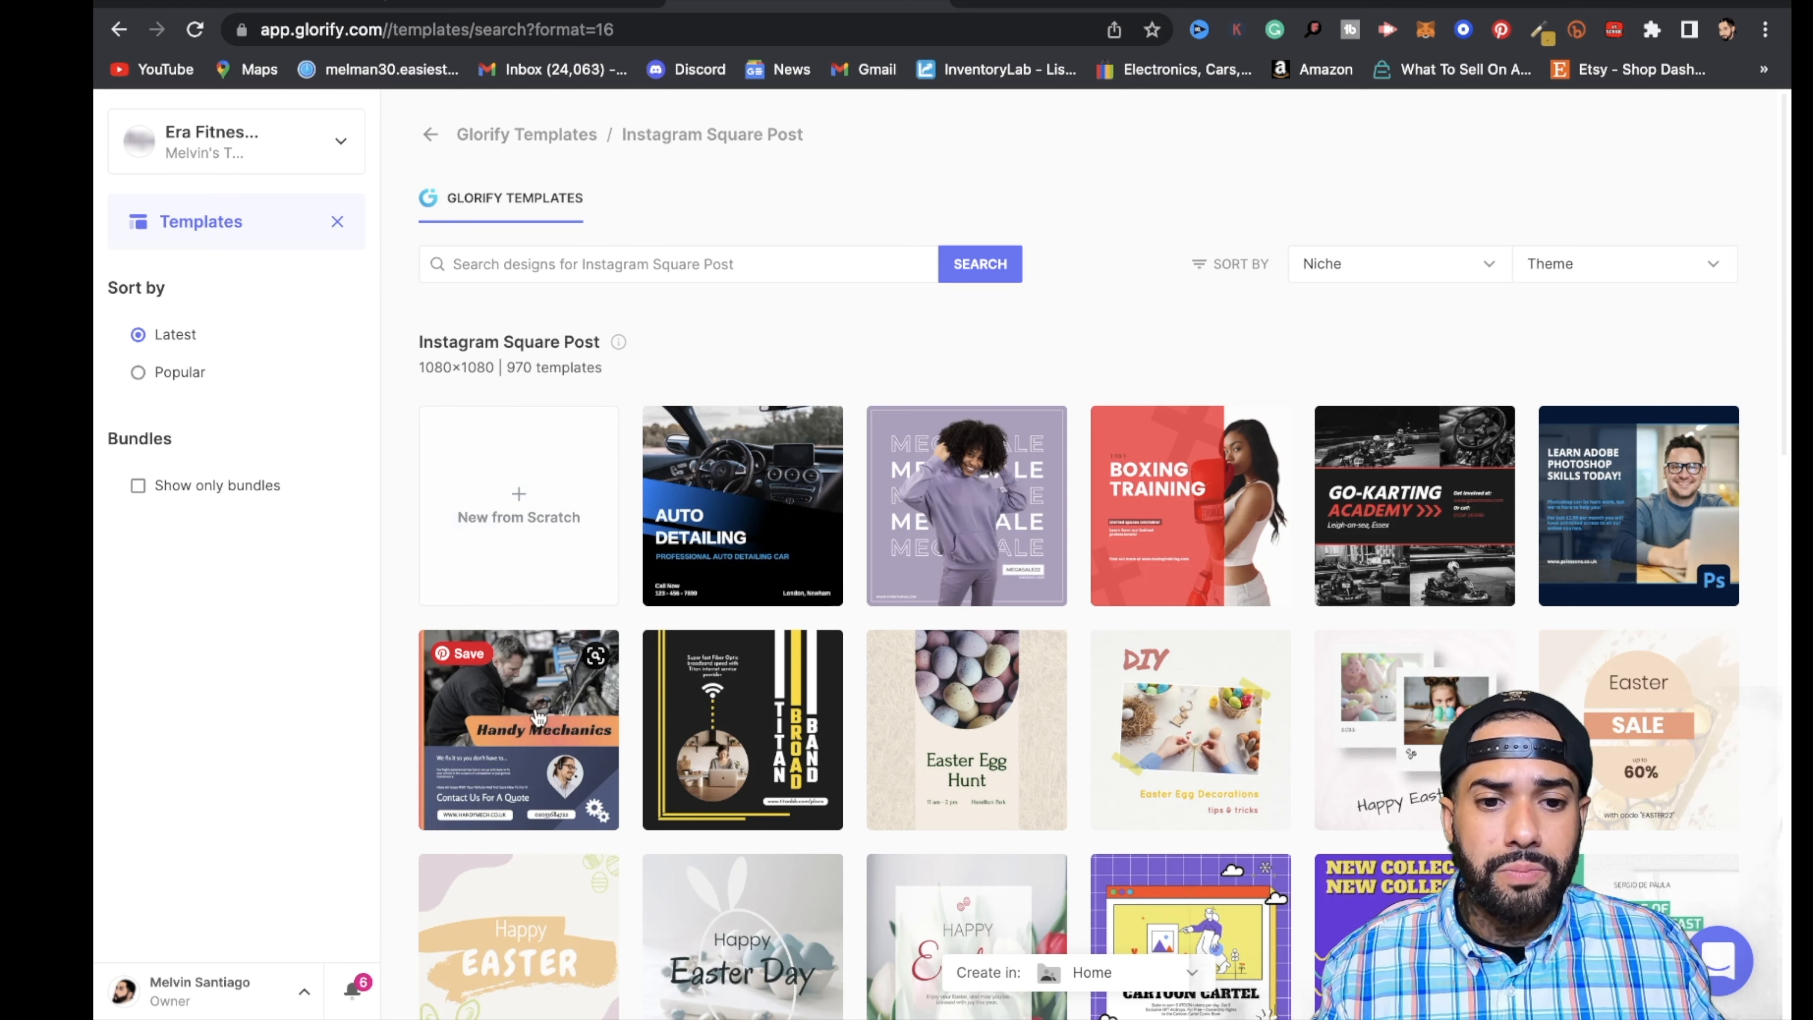
click(969, 515)
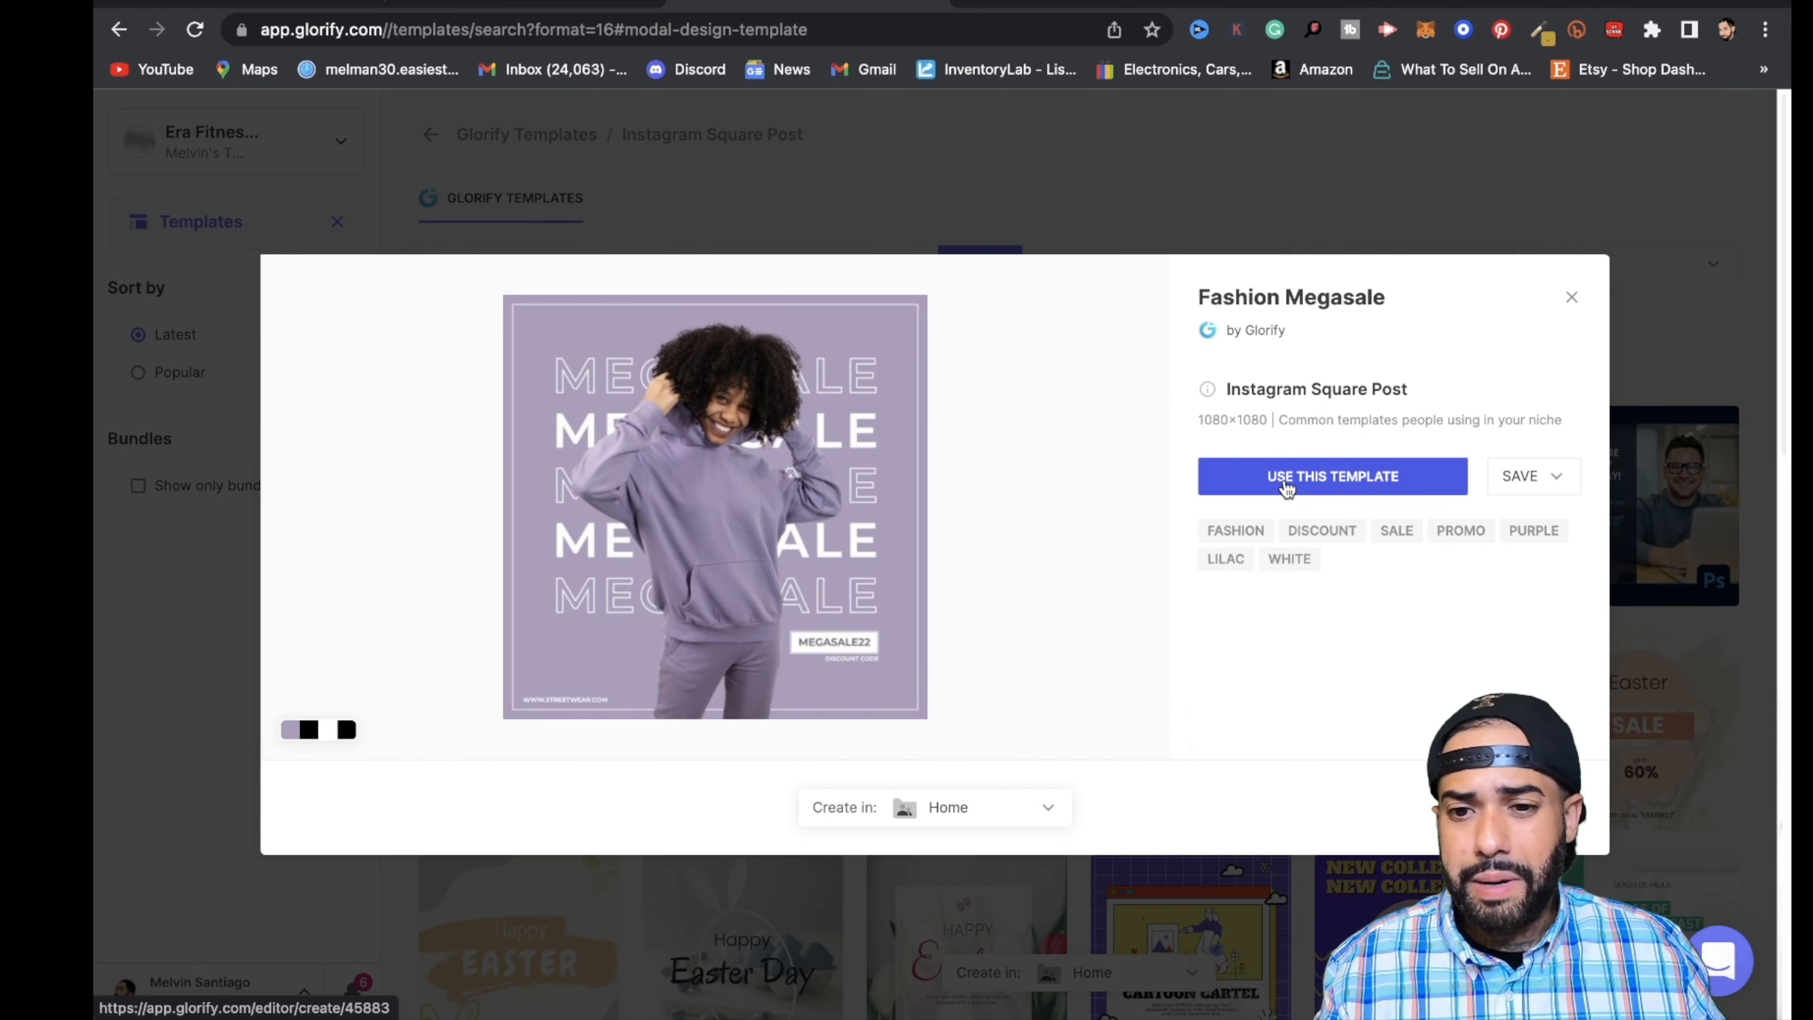
click(1286, 487)
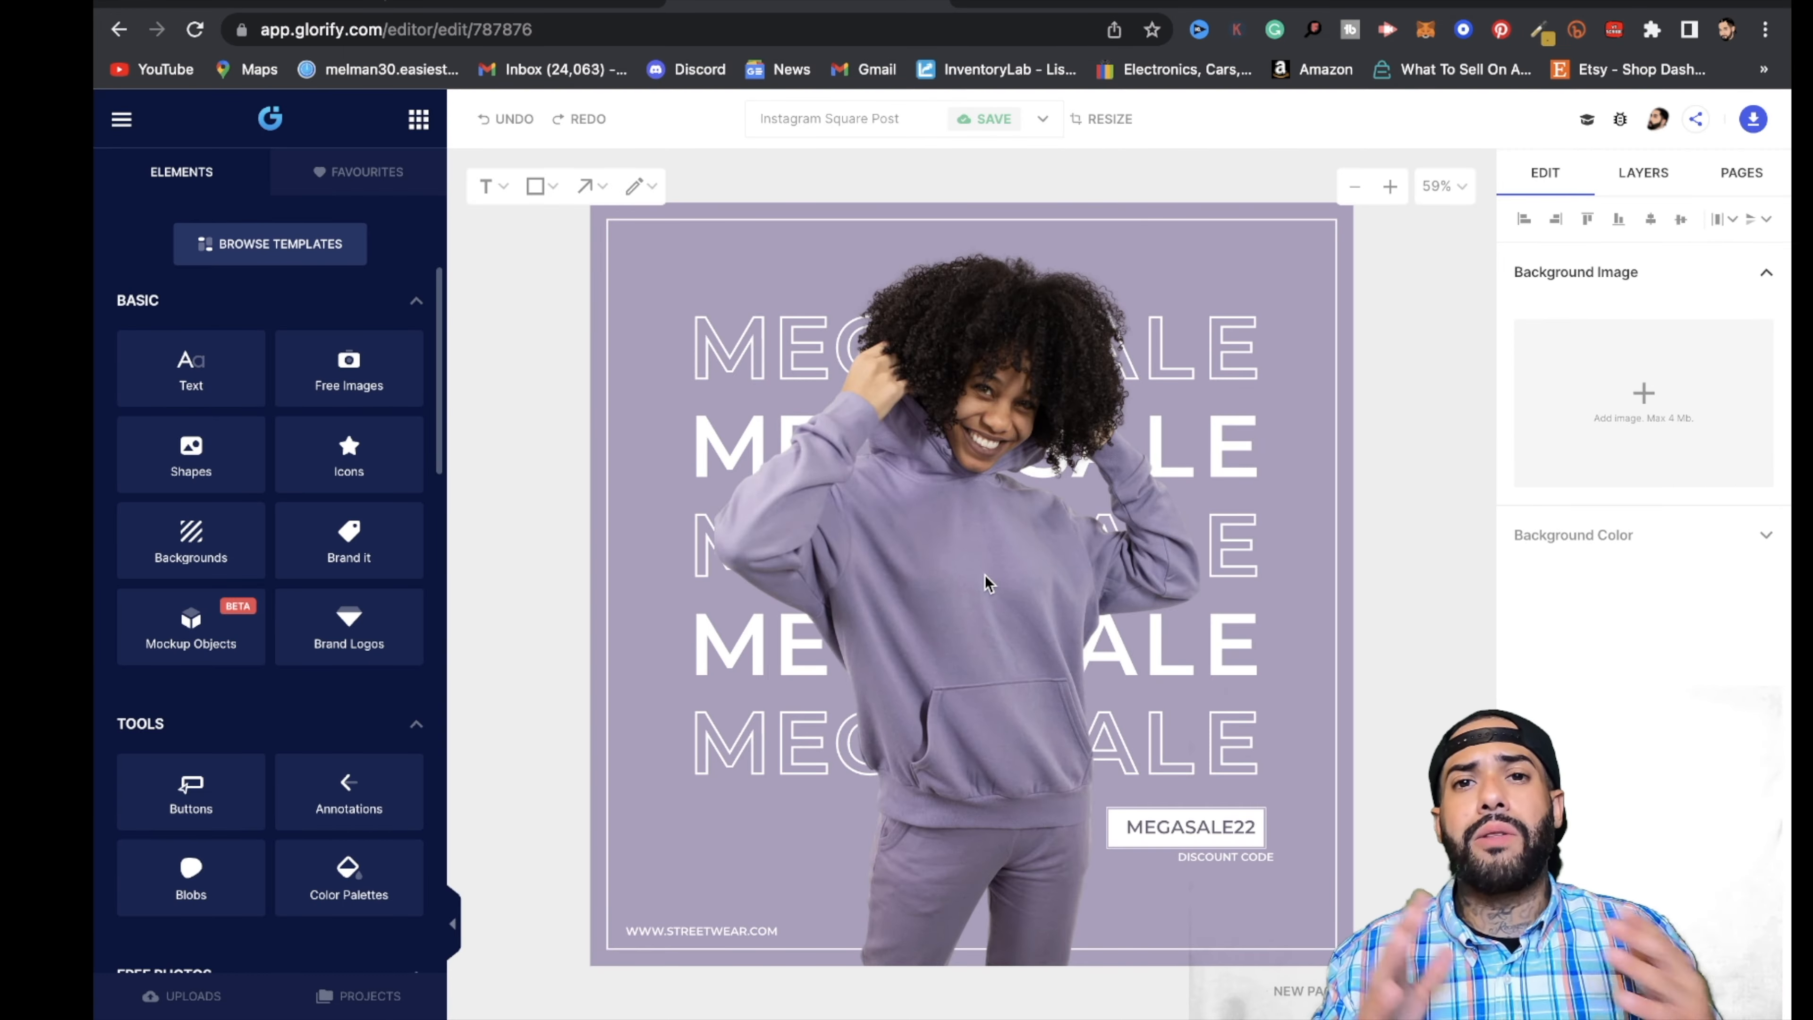
- Replace the template's hoodie model photo with the uploaded sneaker screenshot, Screen Shot 2022-06-06 at 1.28.12 PM, placed in the middle of the canvas
click(1084, 417)
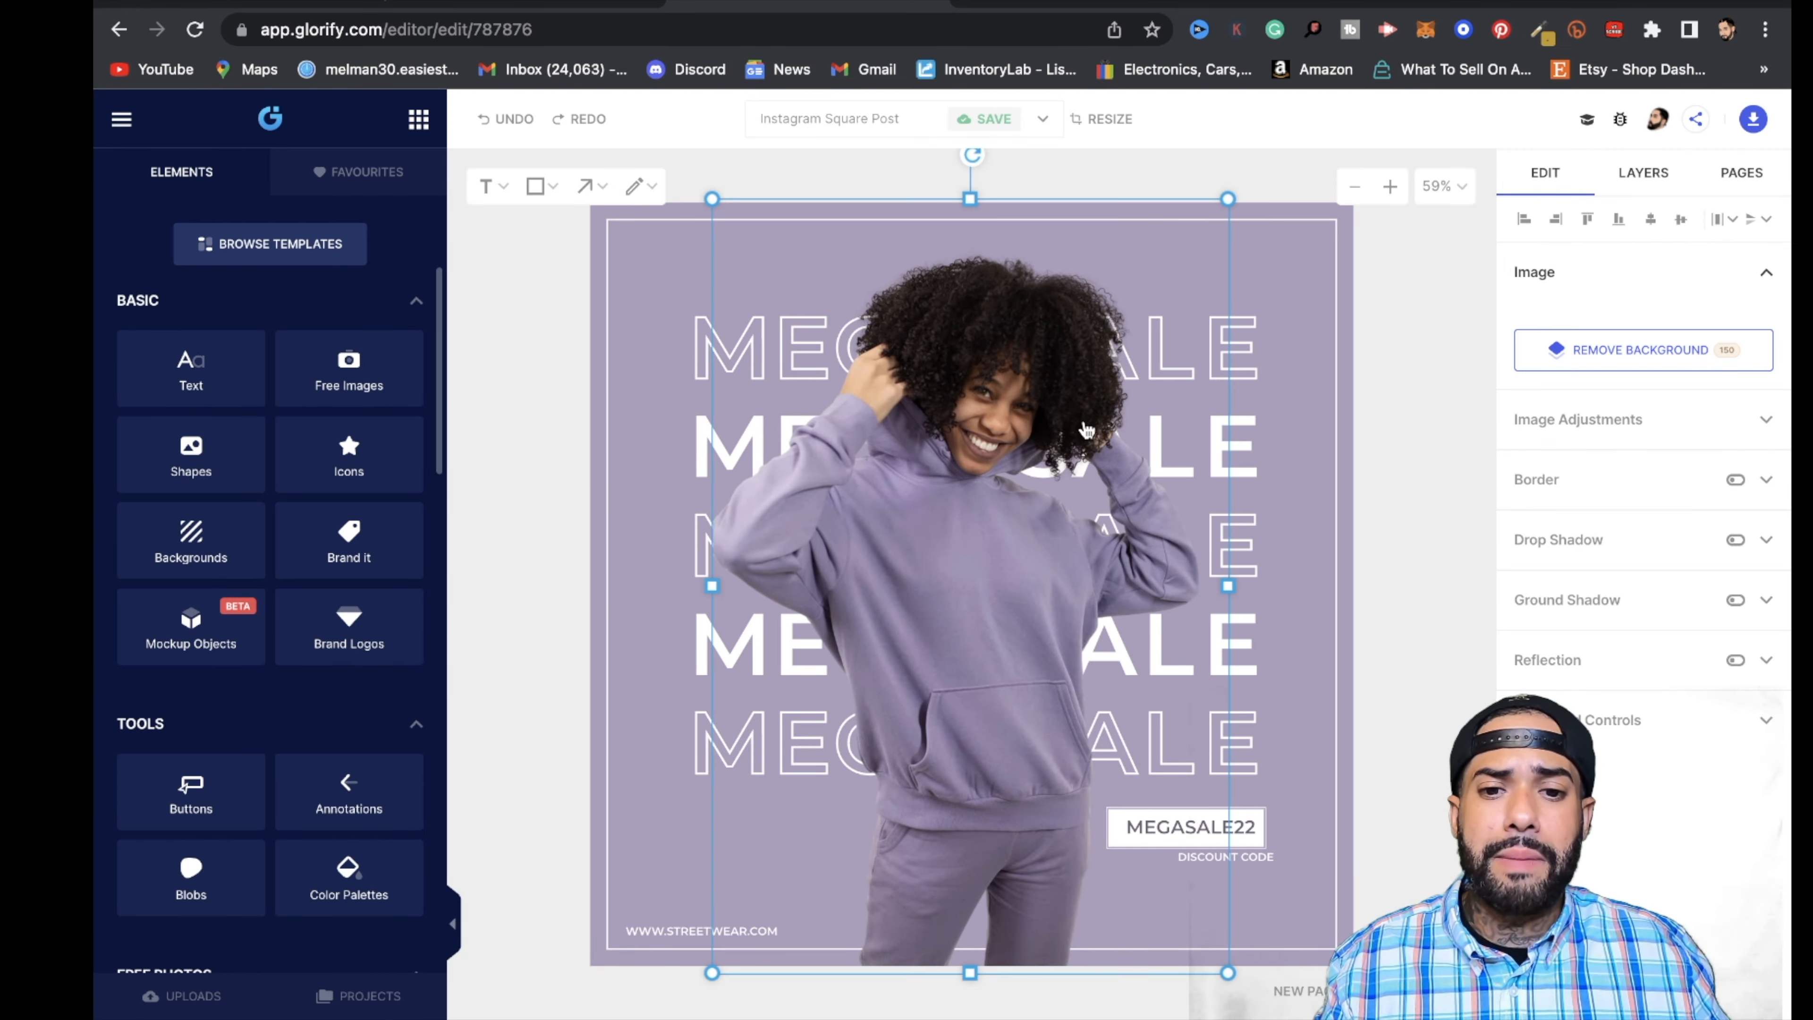
key(Delete)
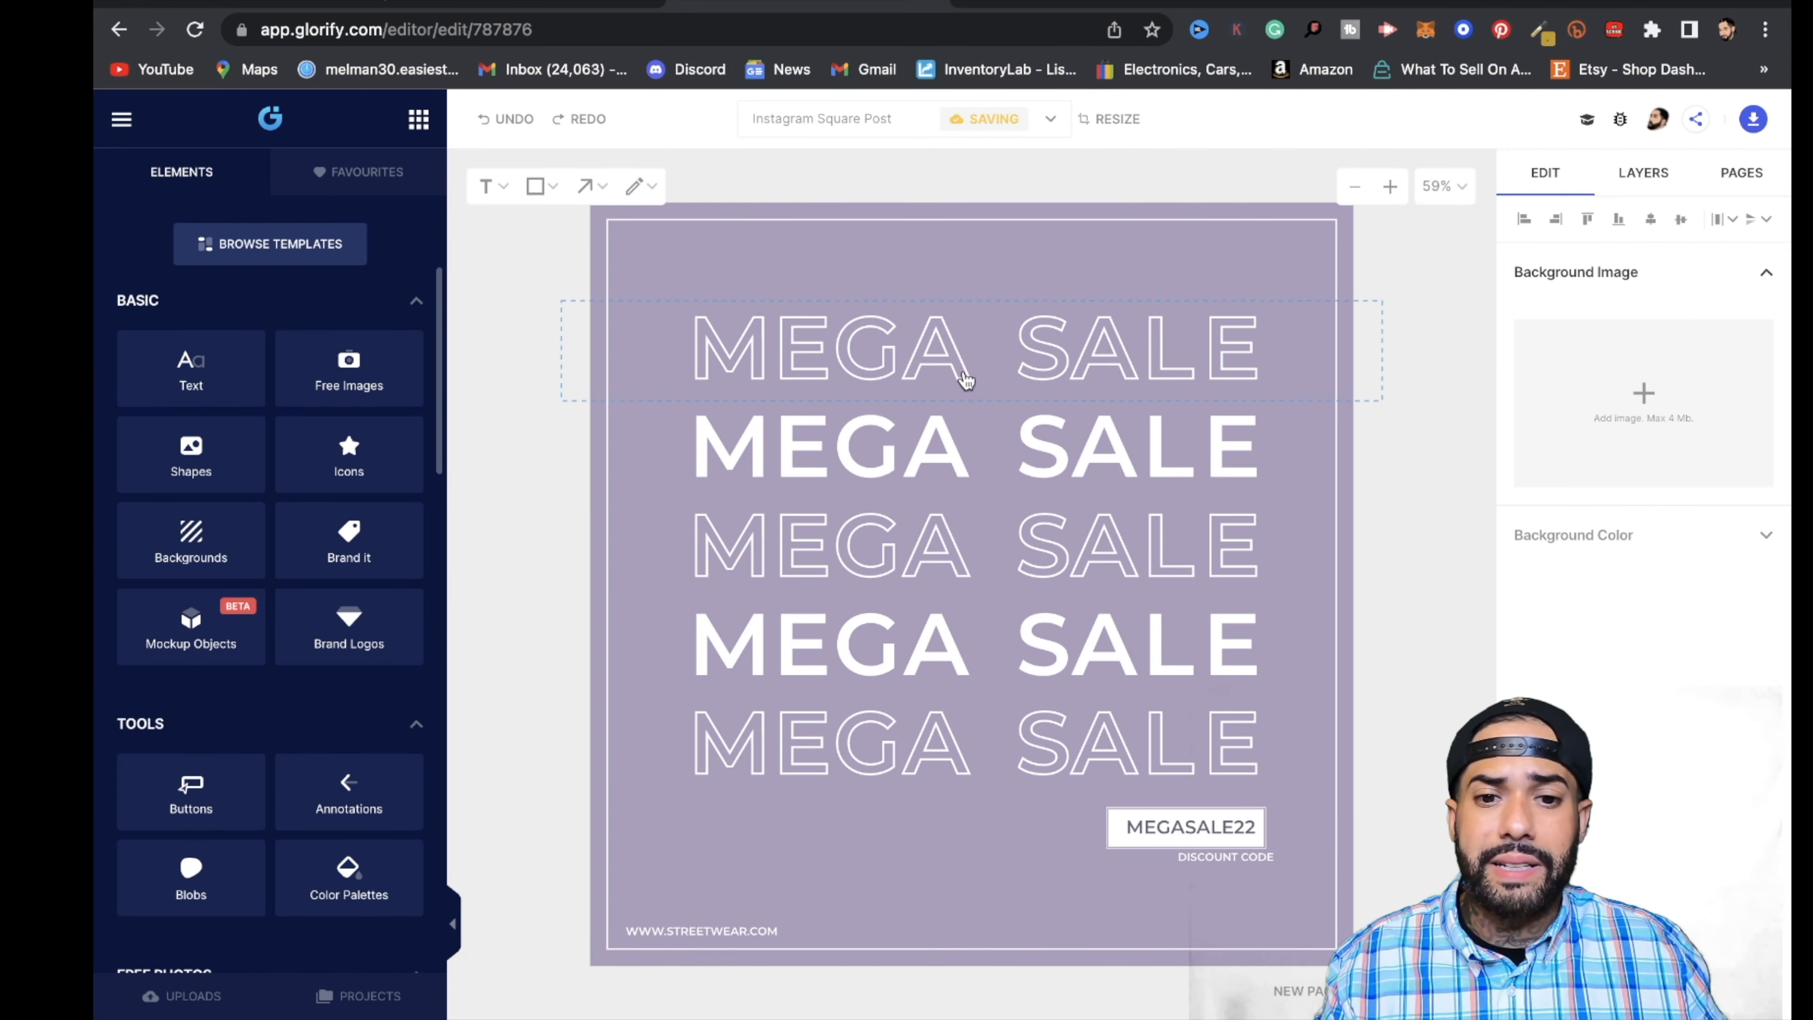
click(197, 1007)
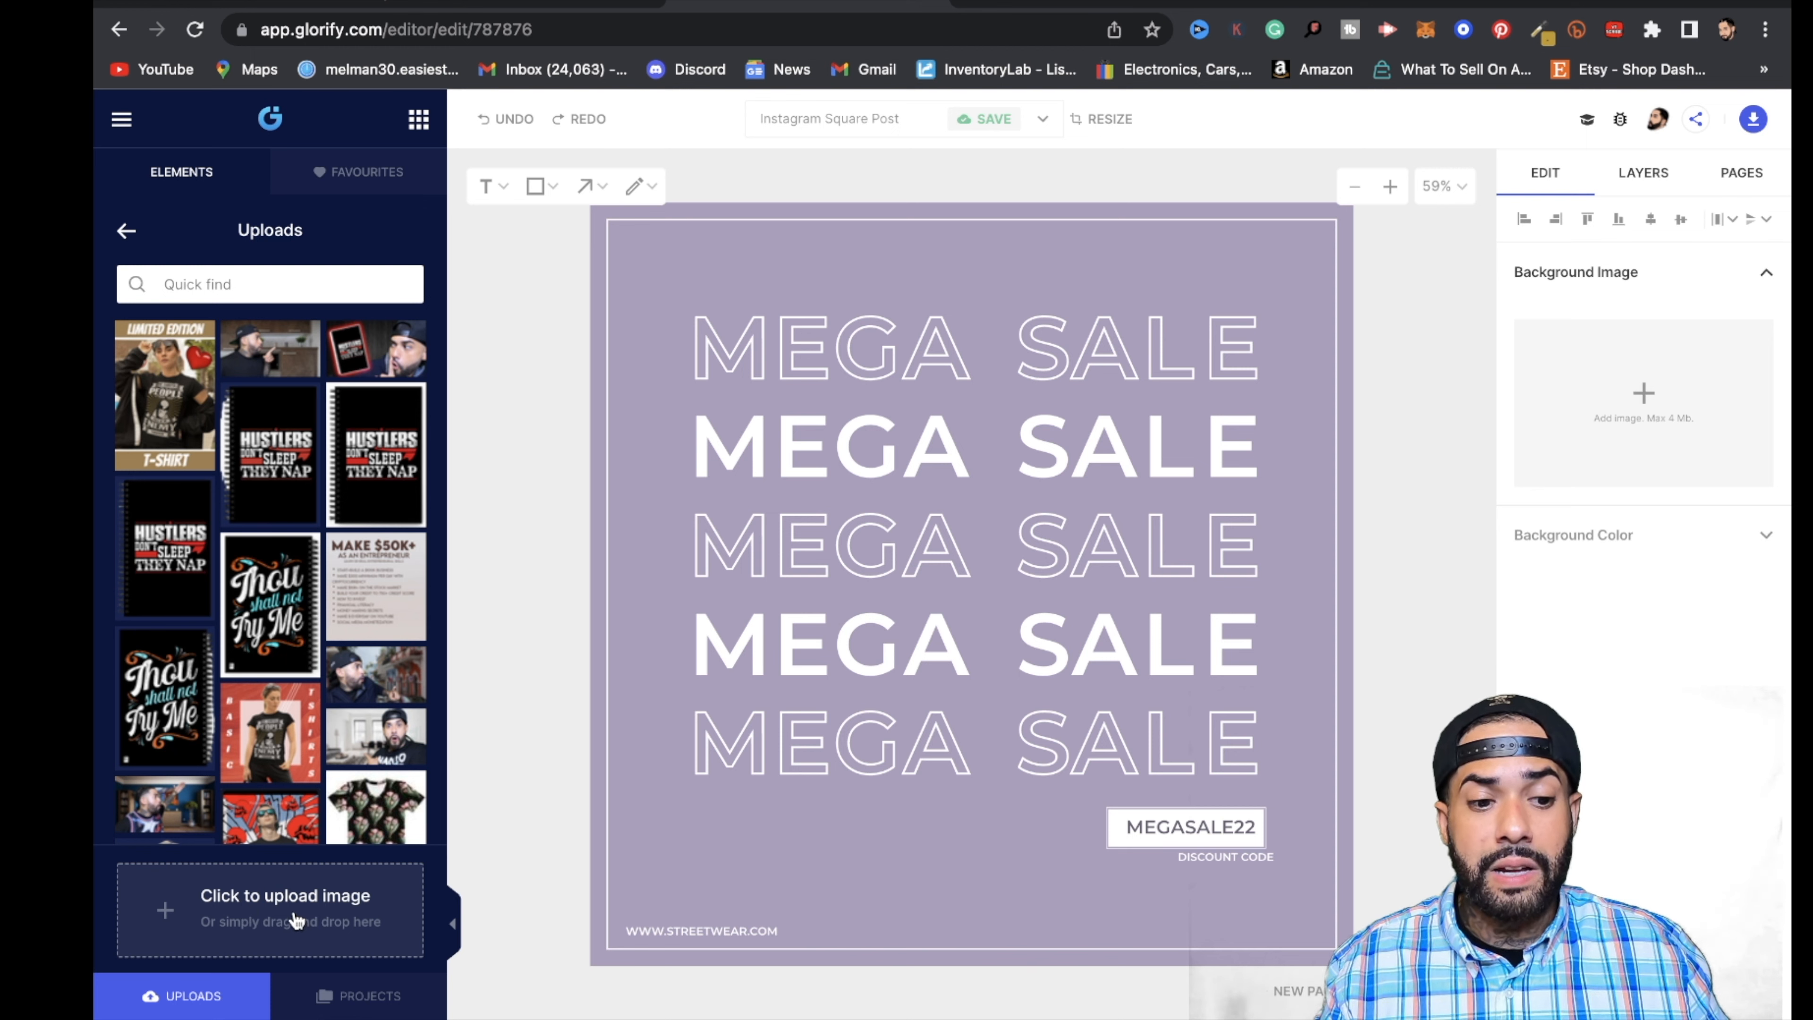
click(336, 915)
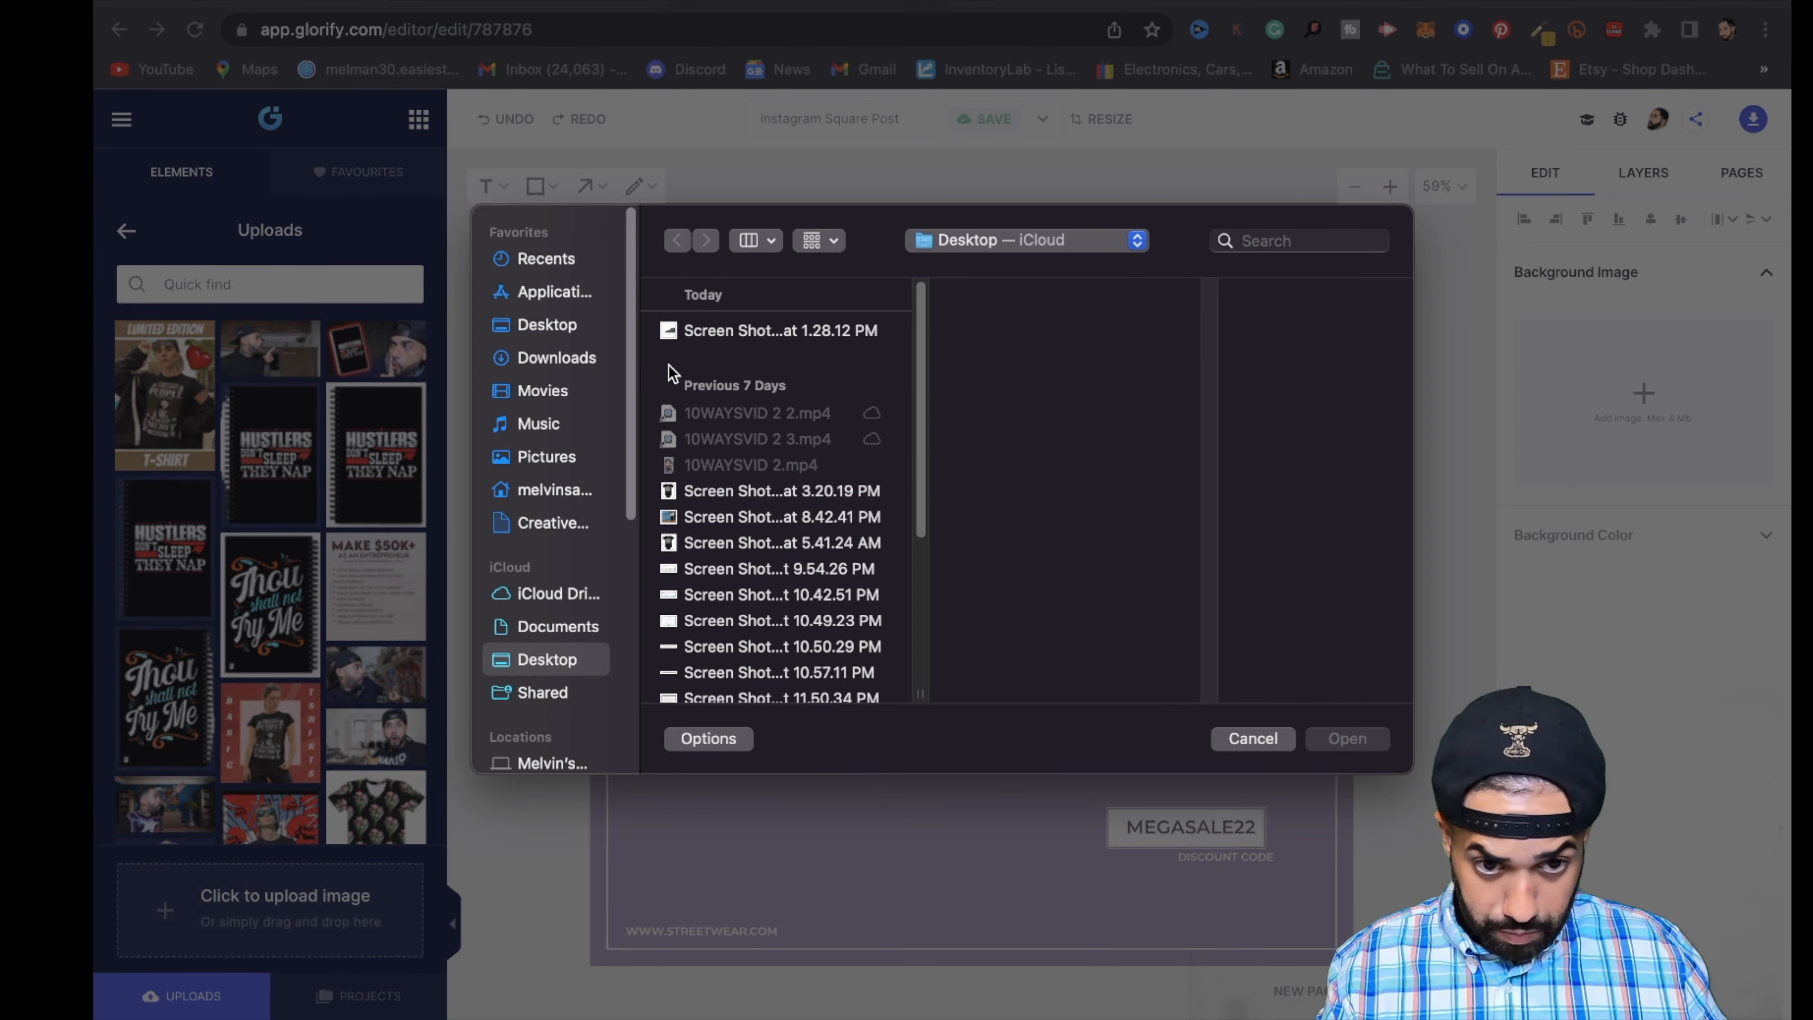
click(719, 330)
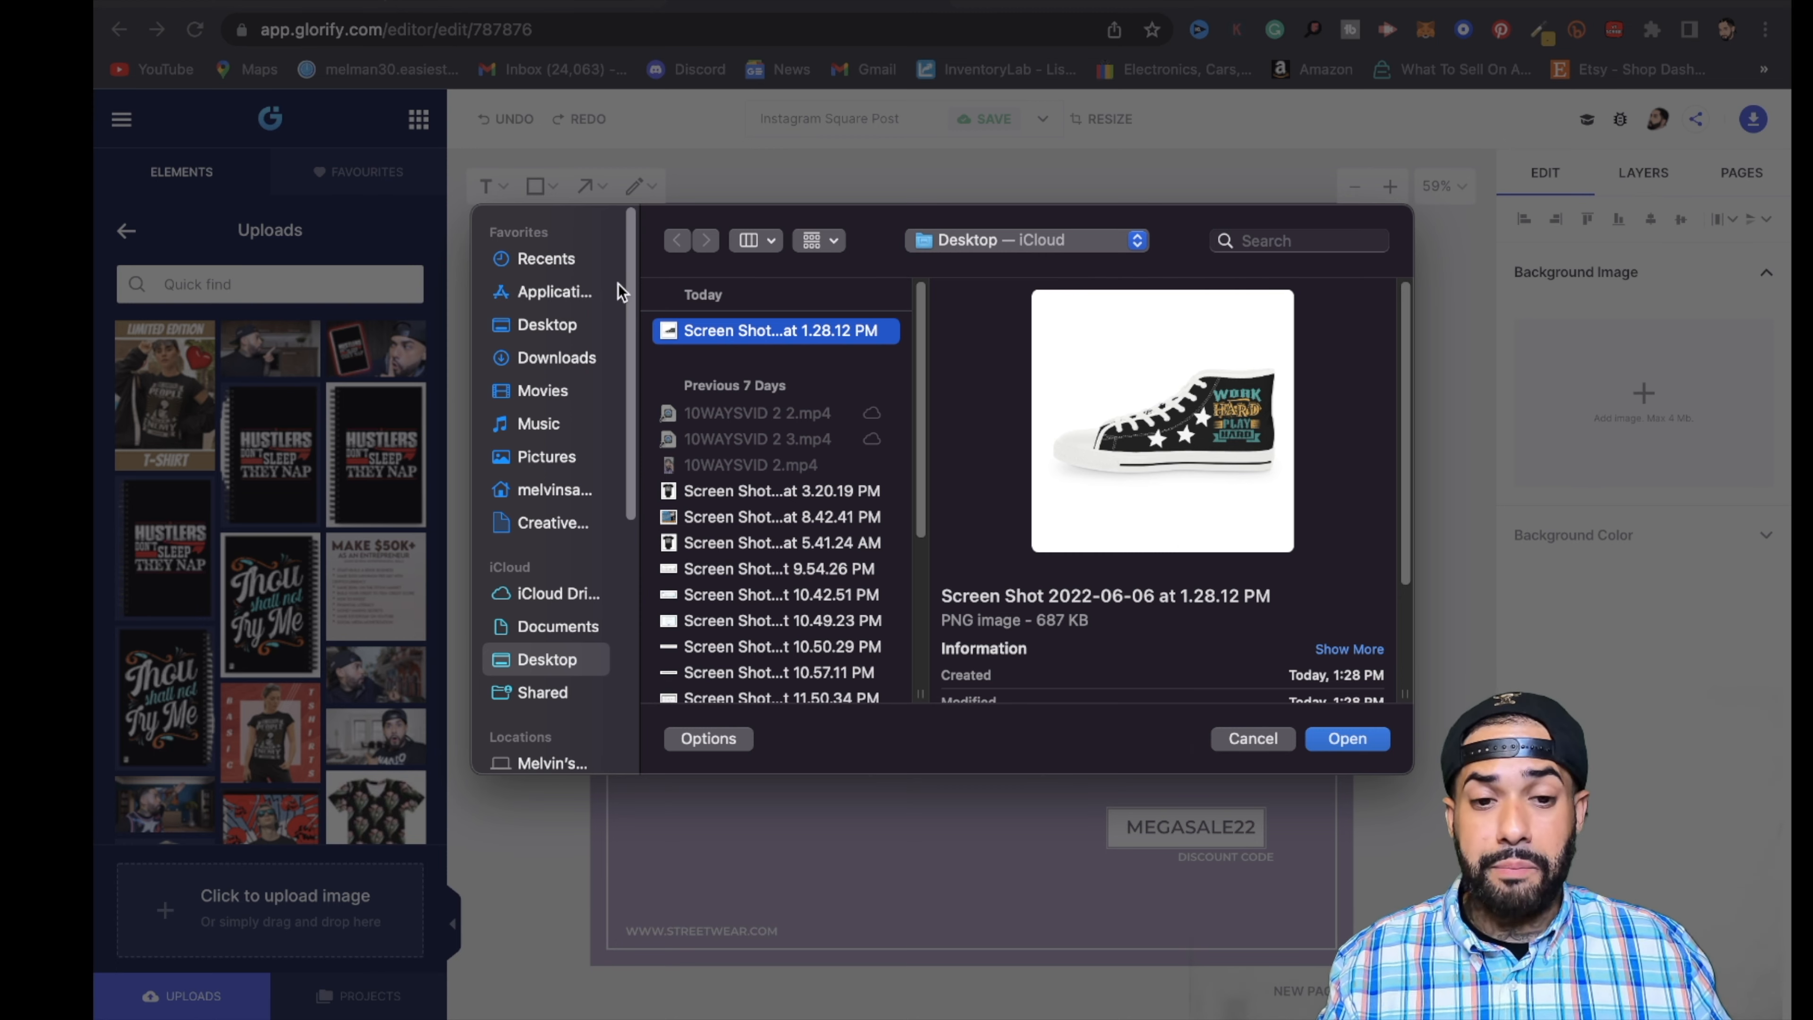
click(1375, 745)
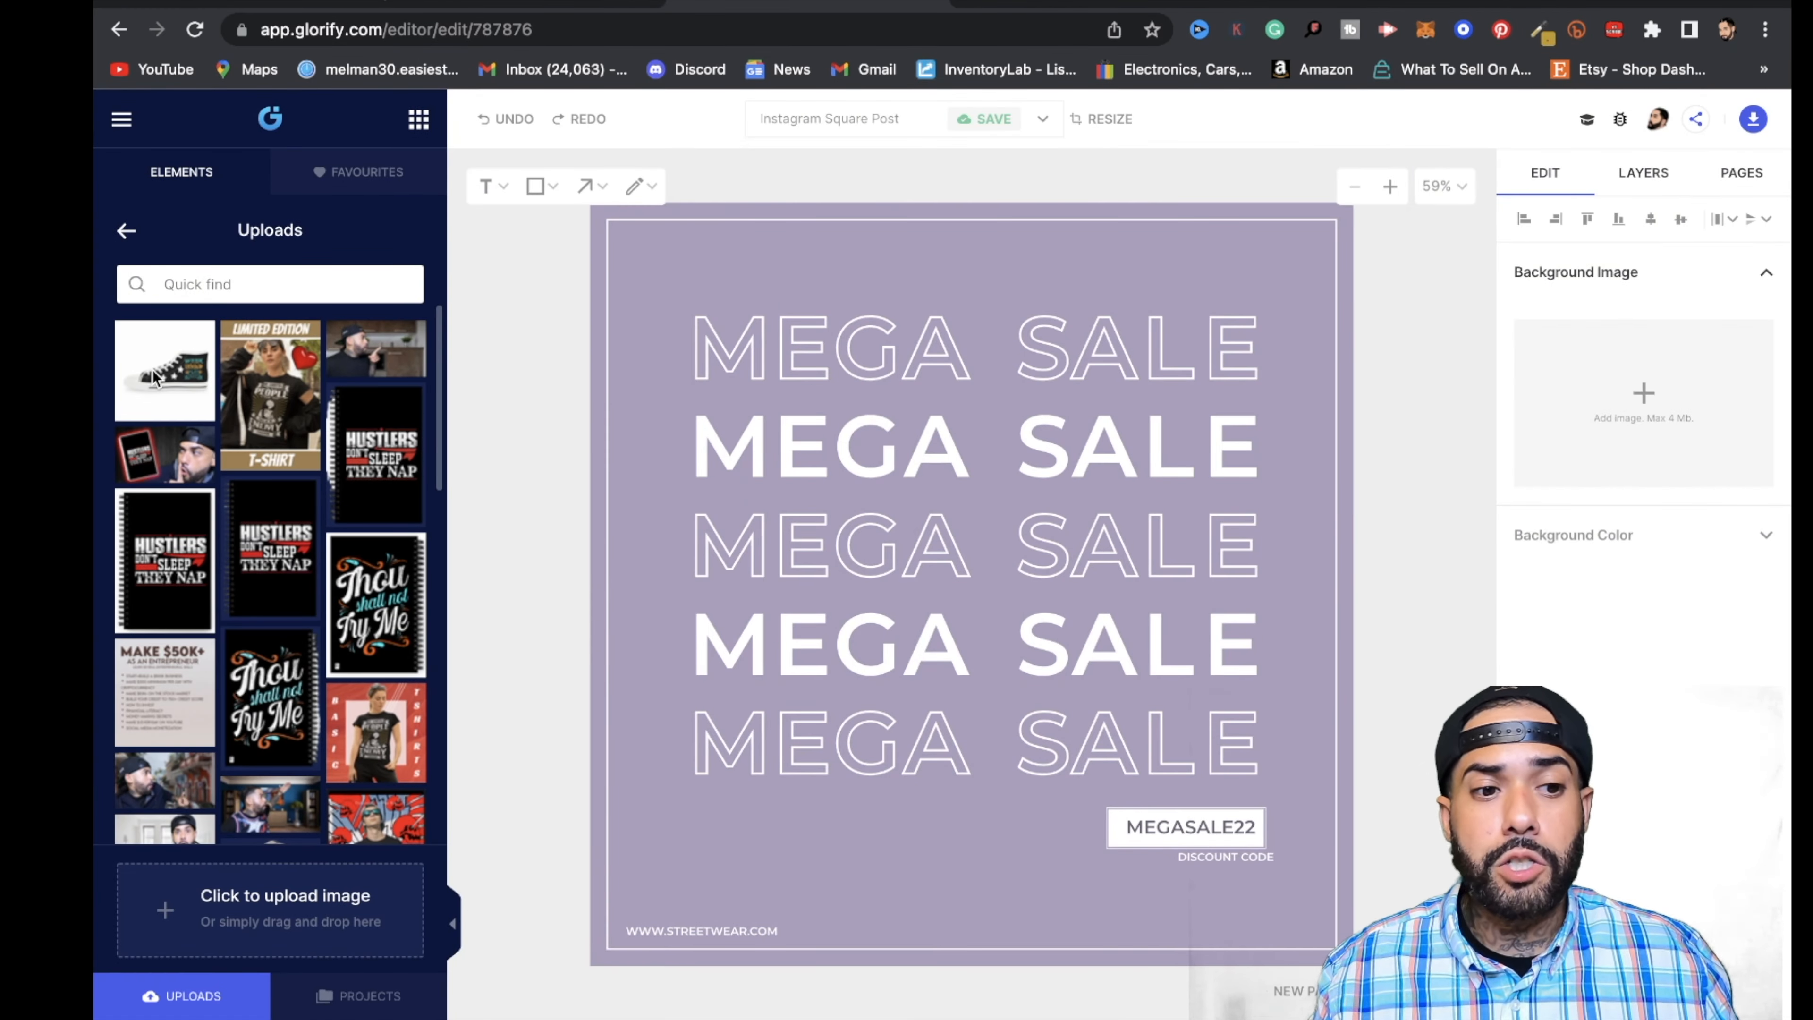
click(166, 370)
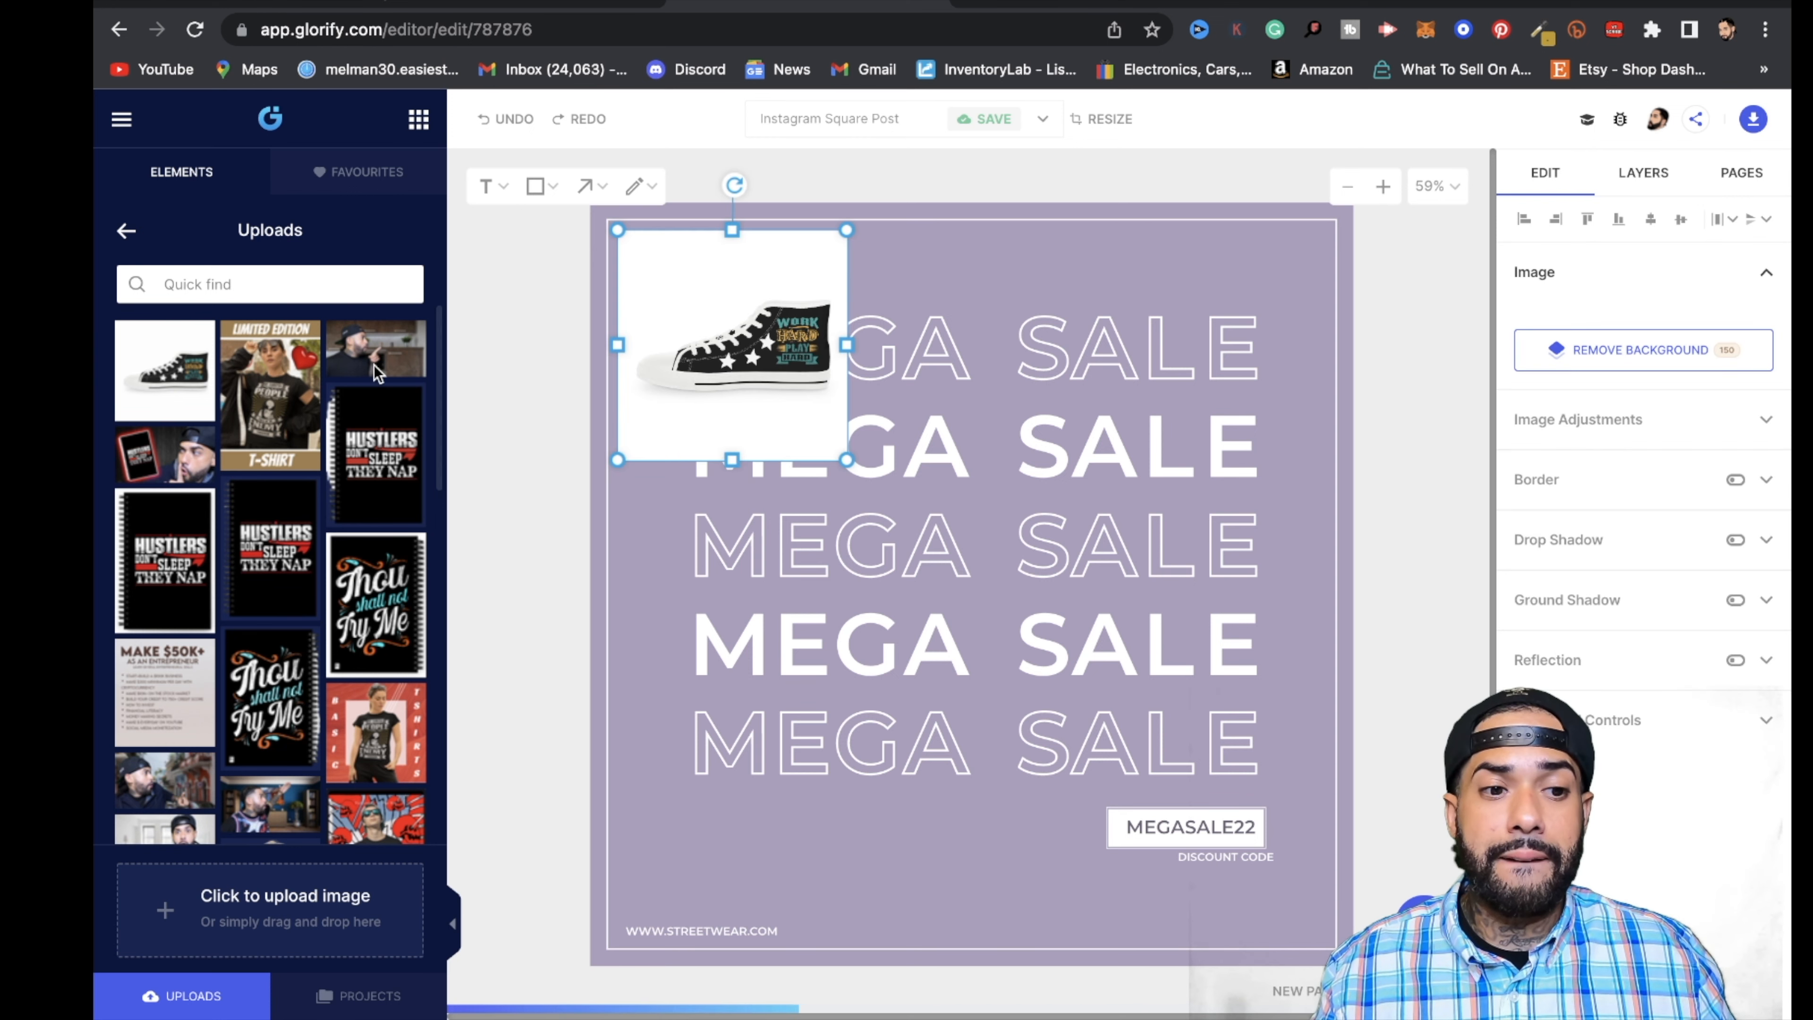
drag(716, 354, 948, 536)
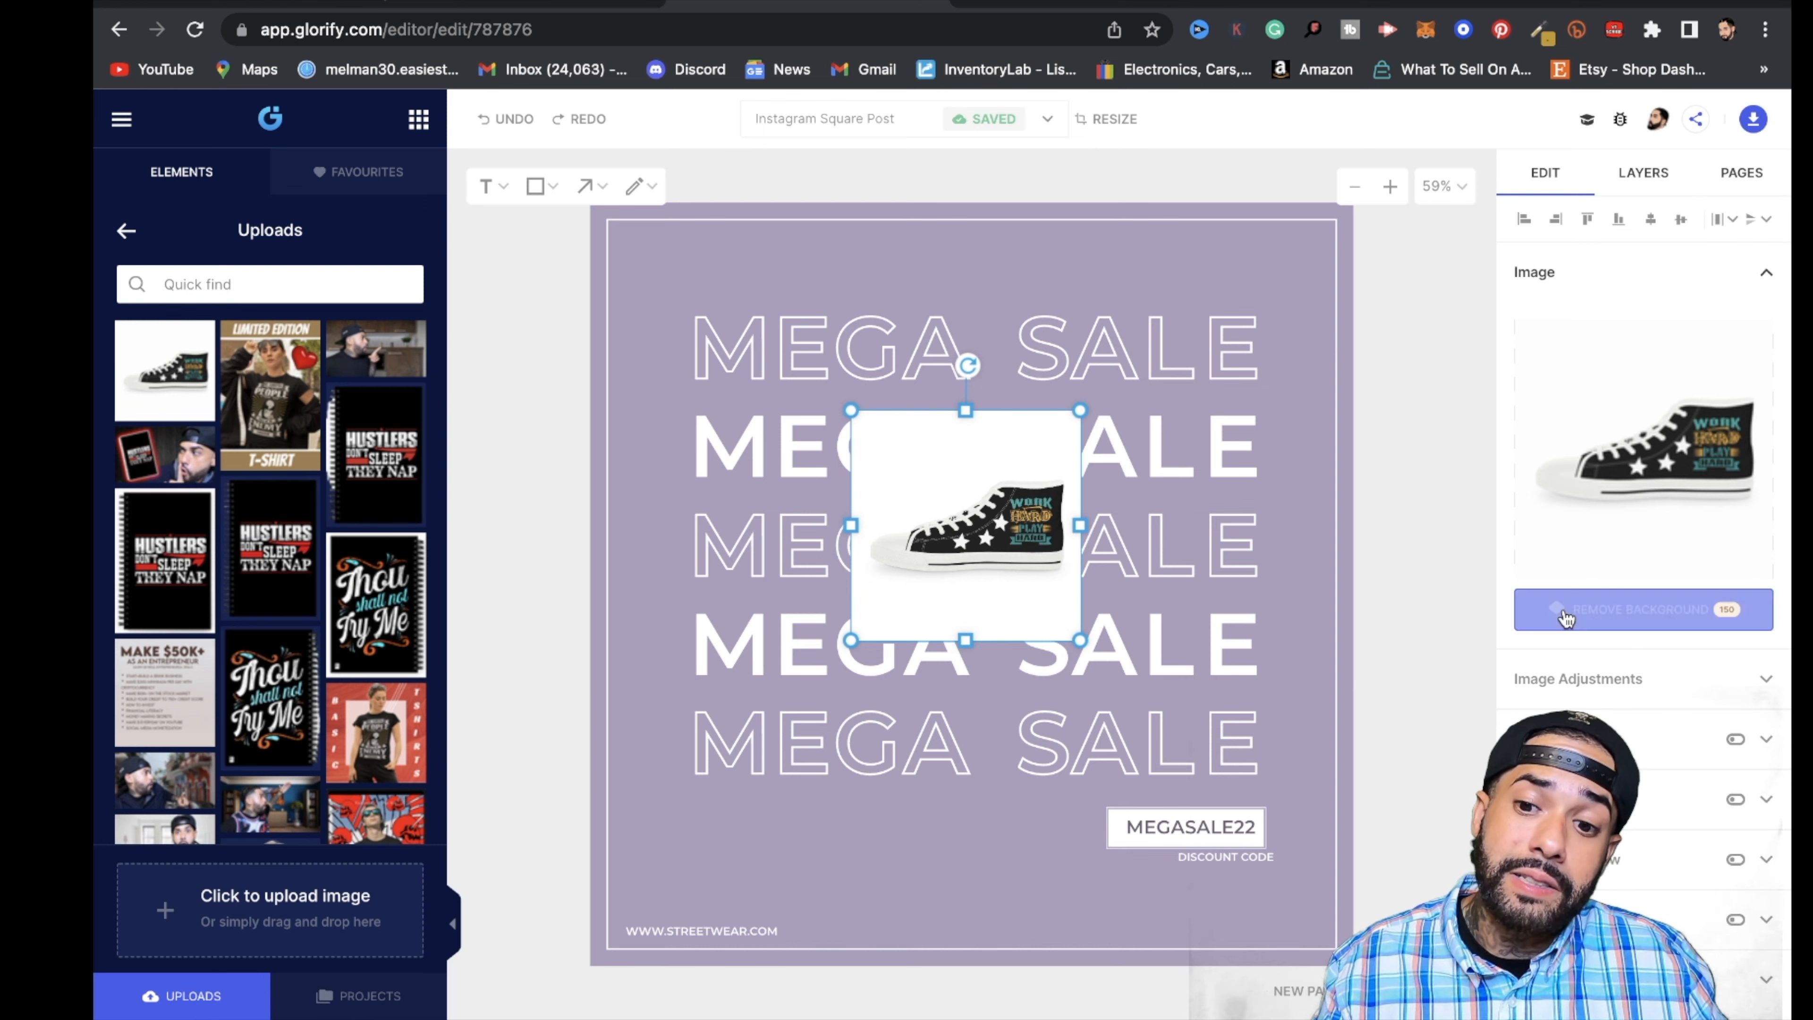
- Remove the white background from the sneaker image in the Glorify design and accept the automatic cutout
click(1592, 613)
click(496, 4)
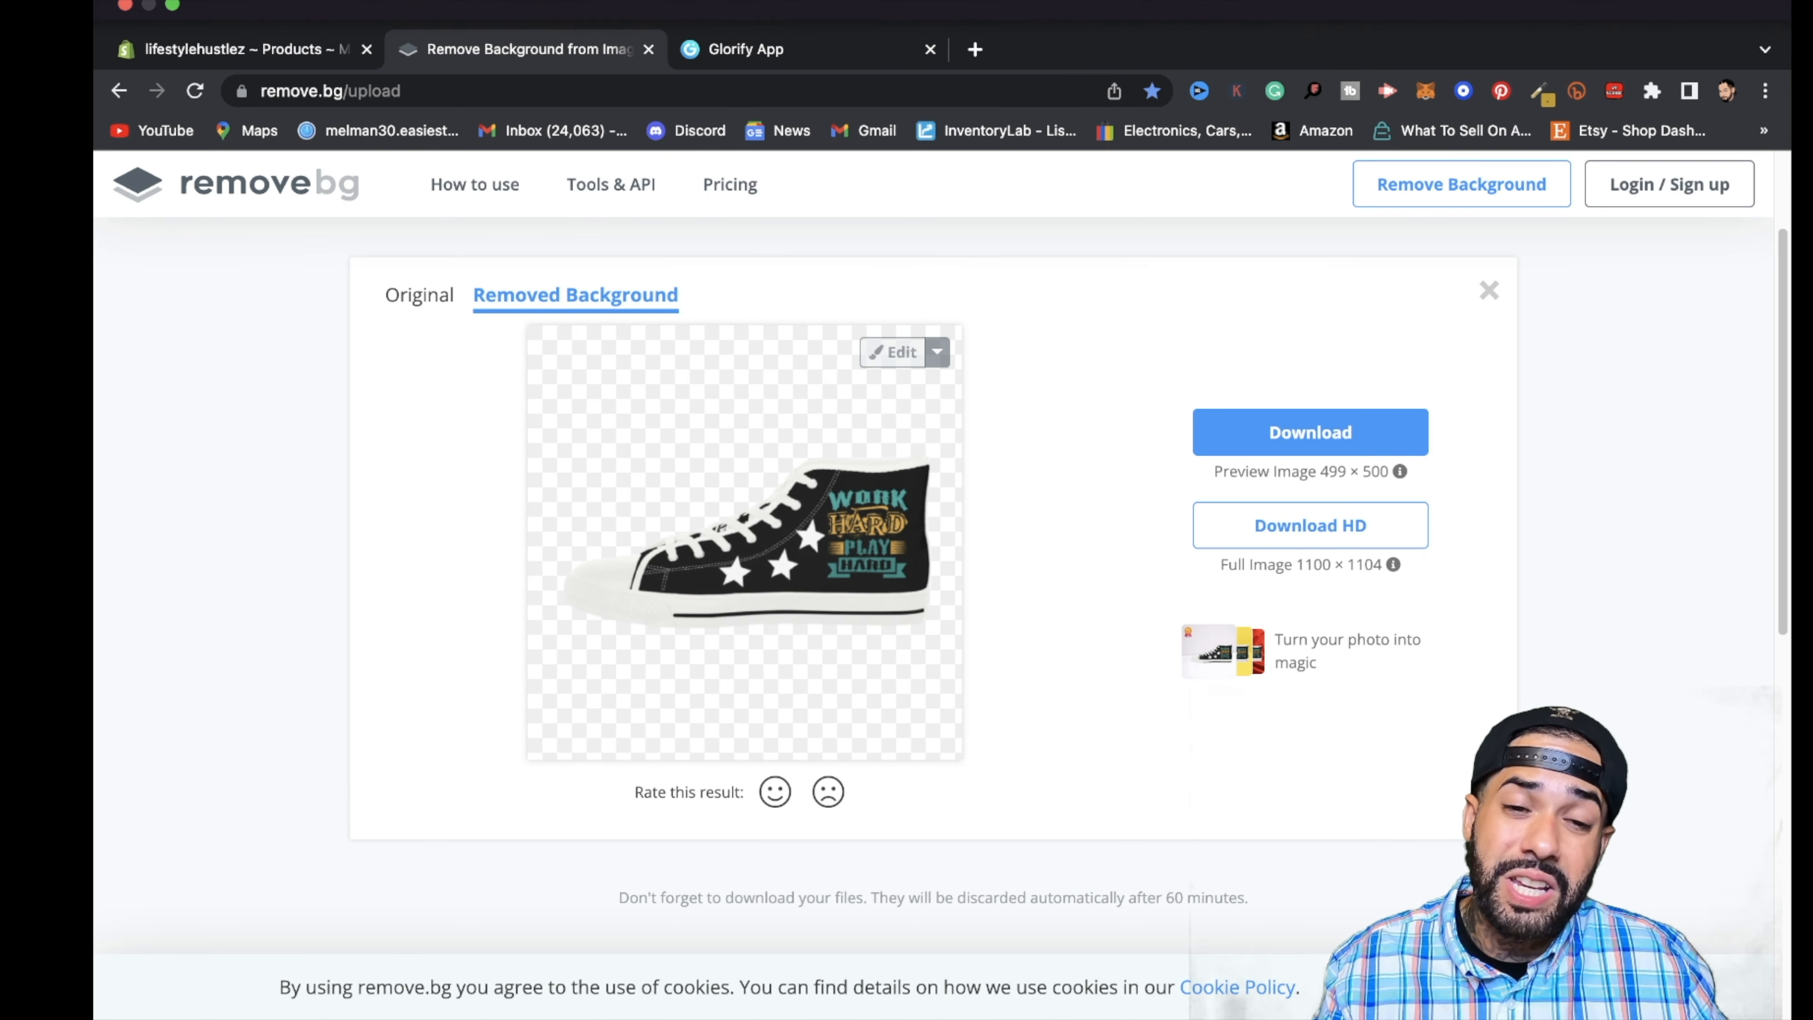
click(743, 51)
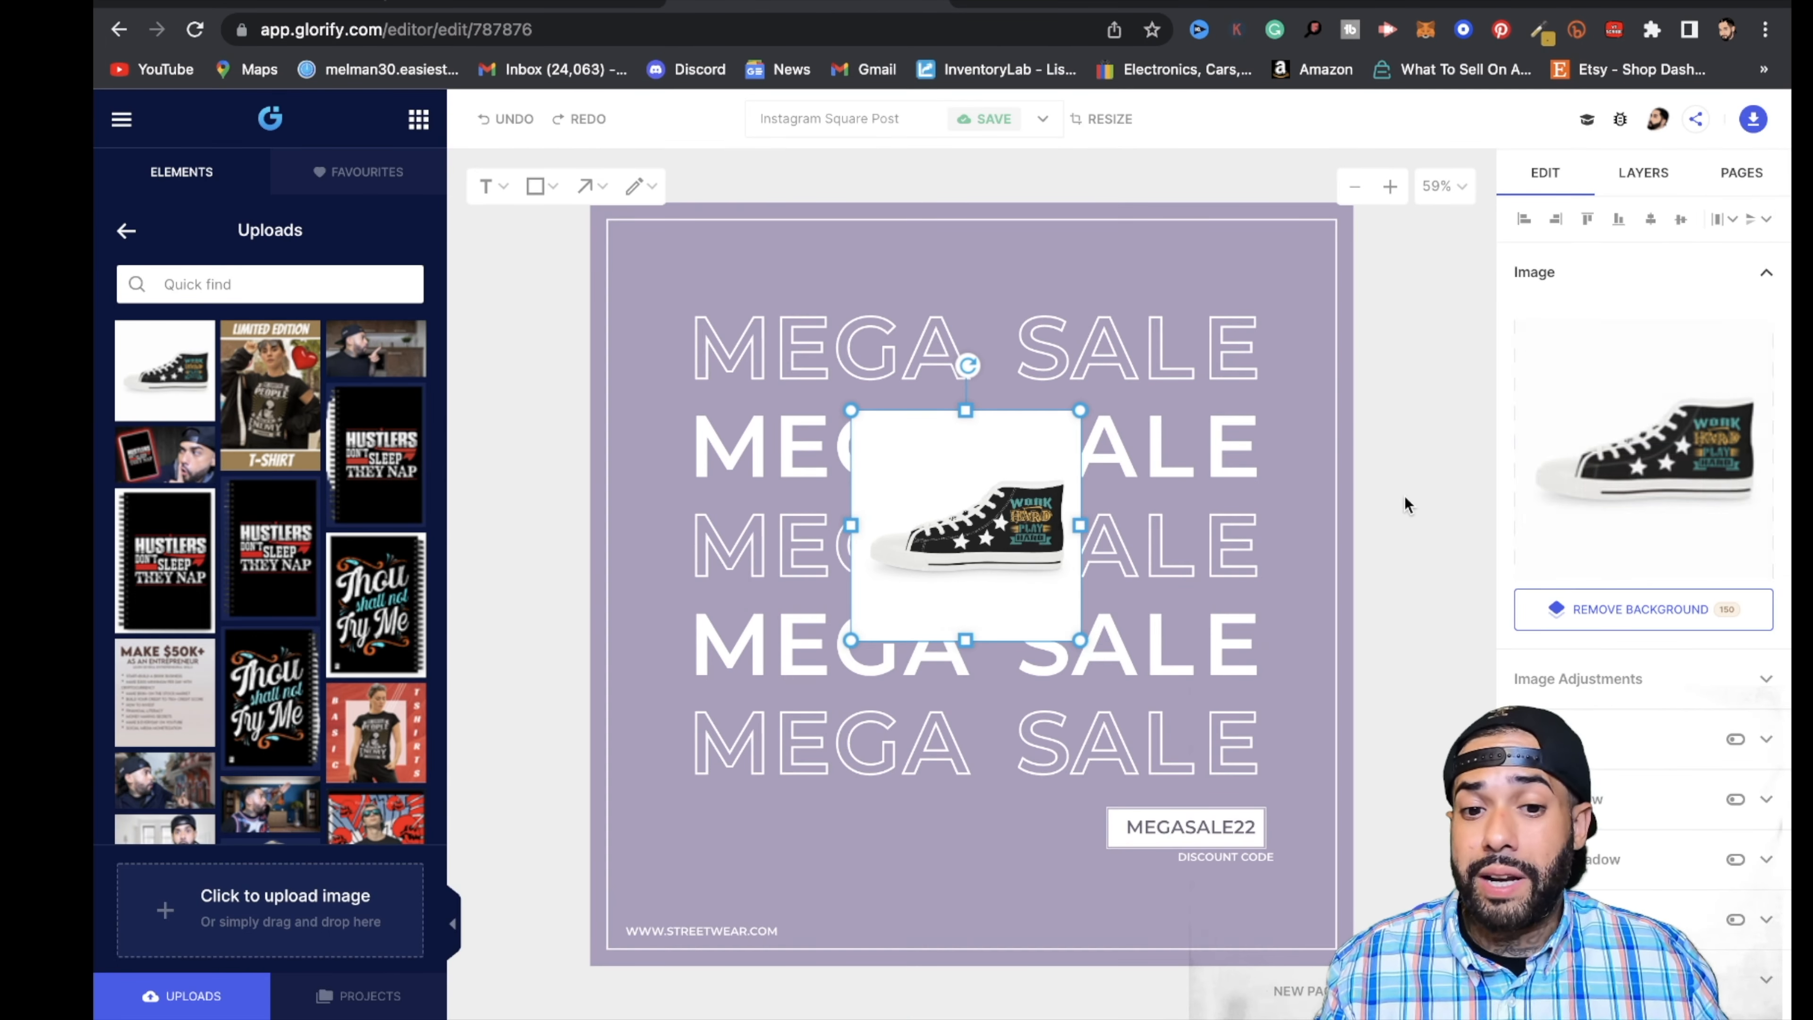
click(1653, 622)
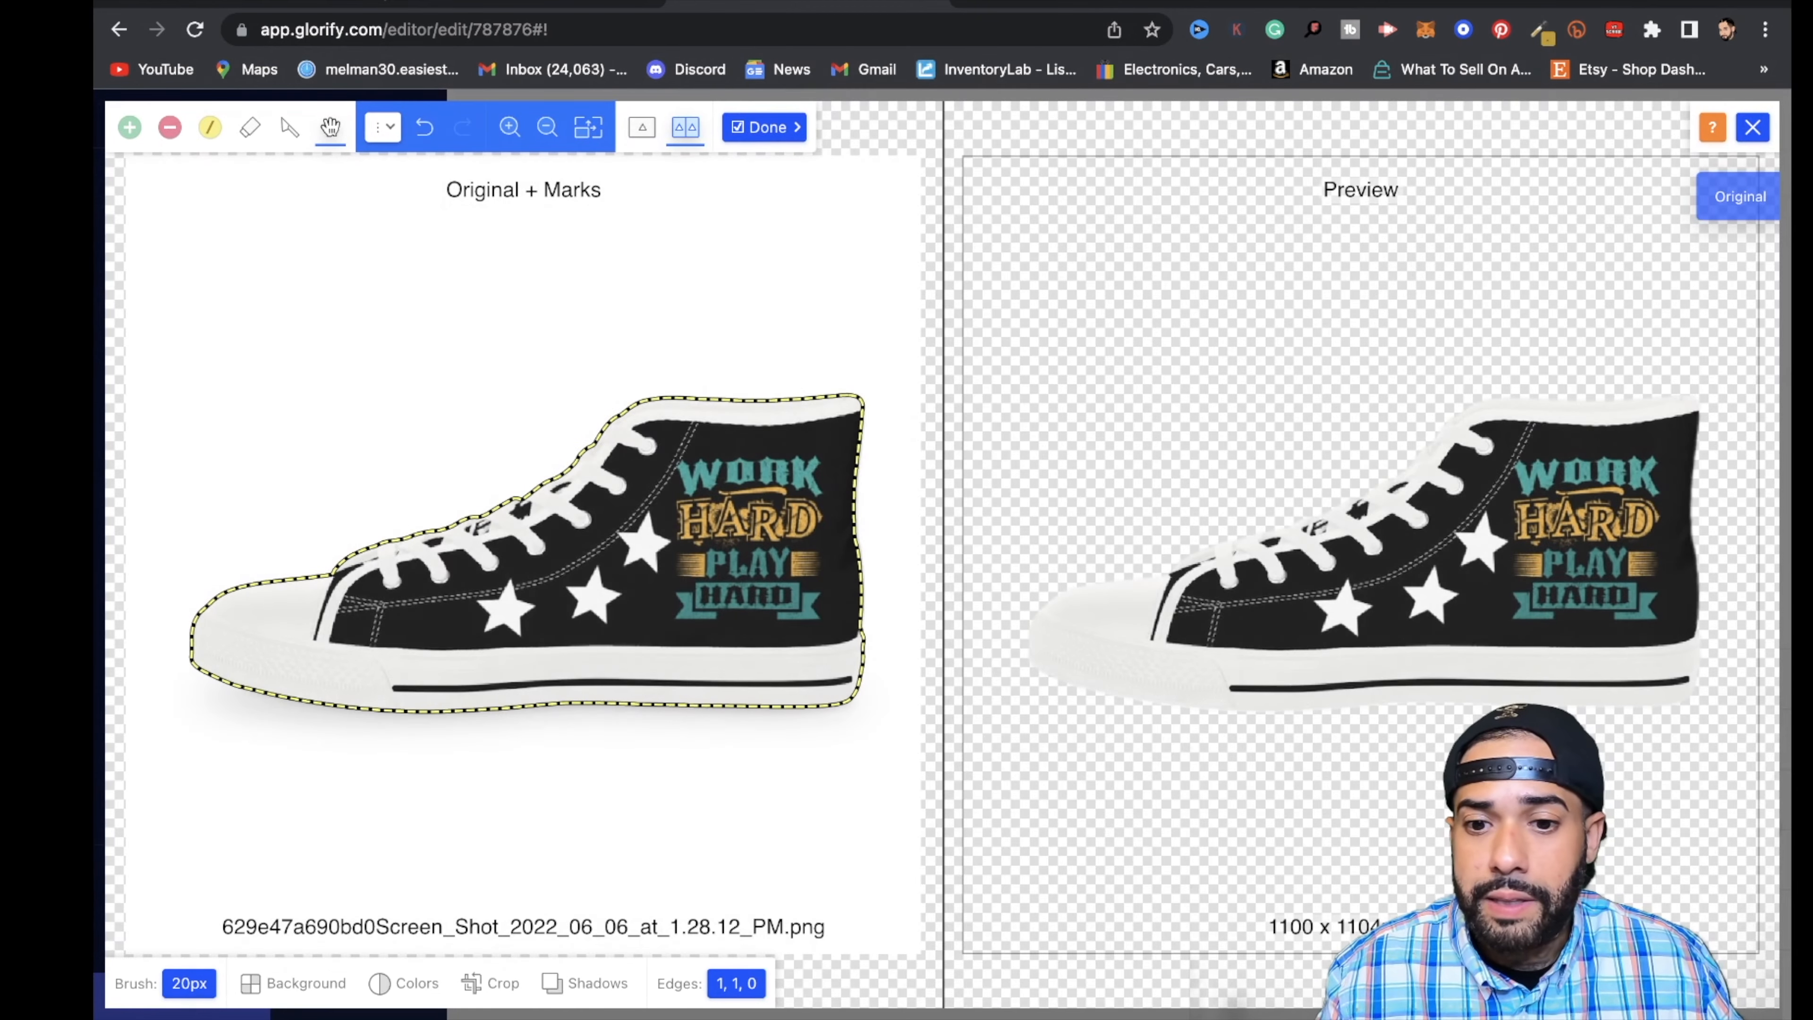
click(764, 127)
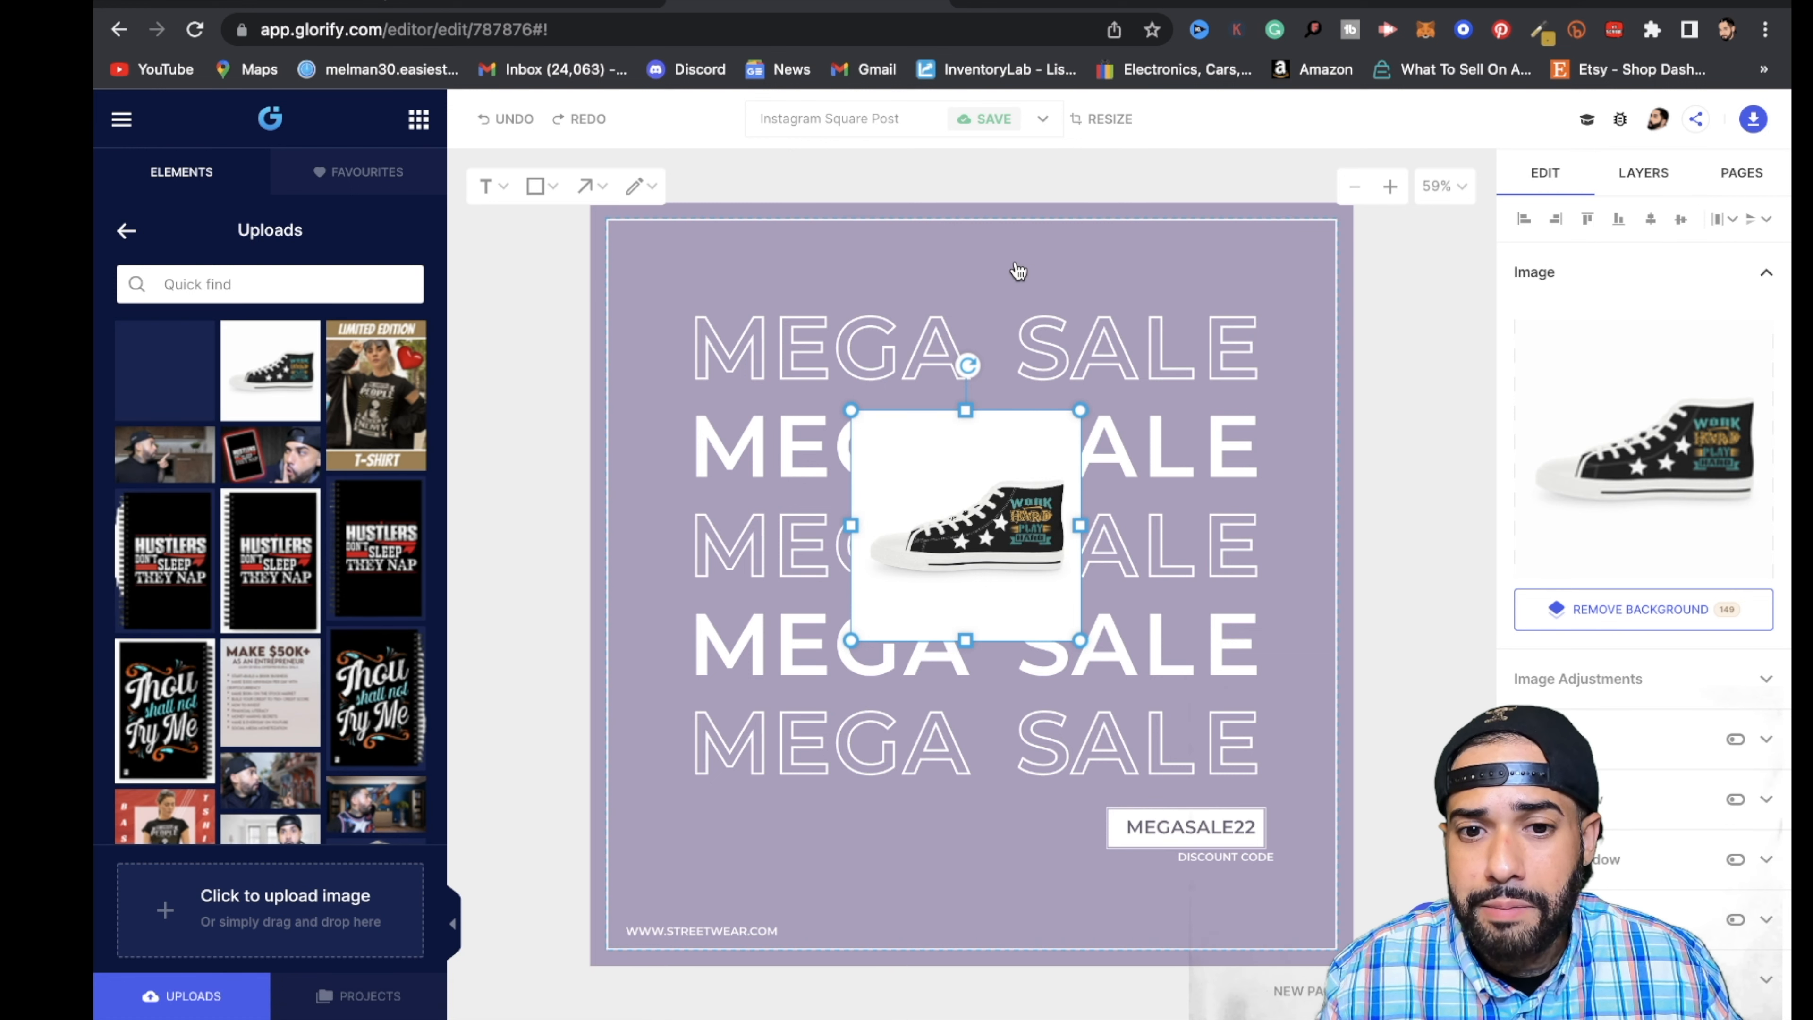
click(1017, 270)
click(1021, 622)
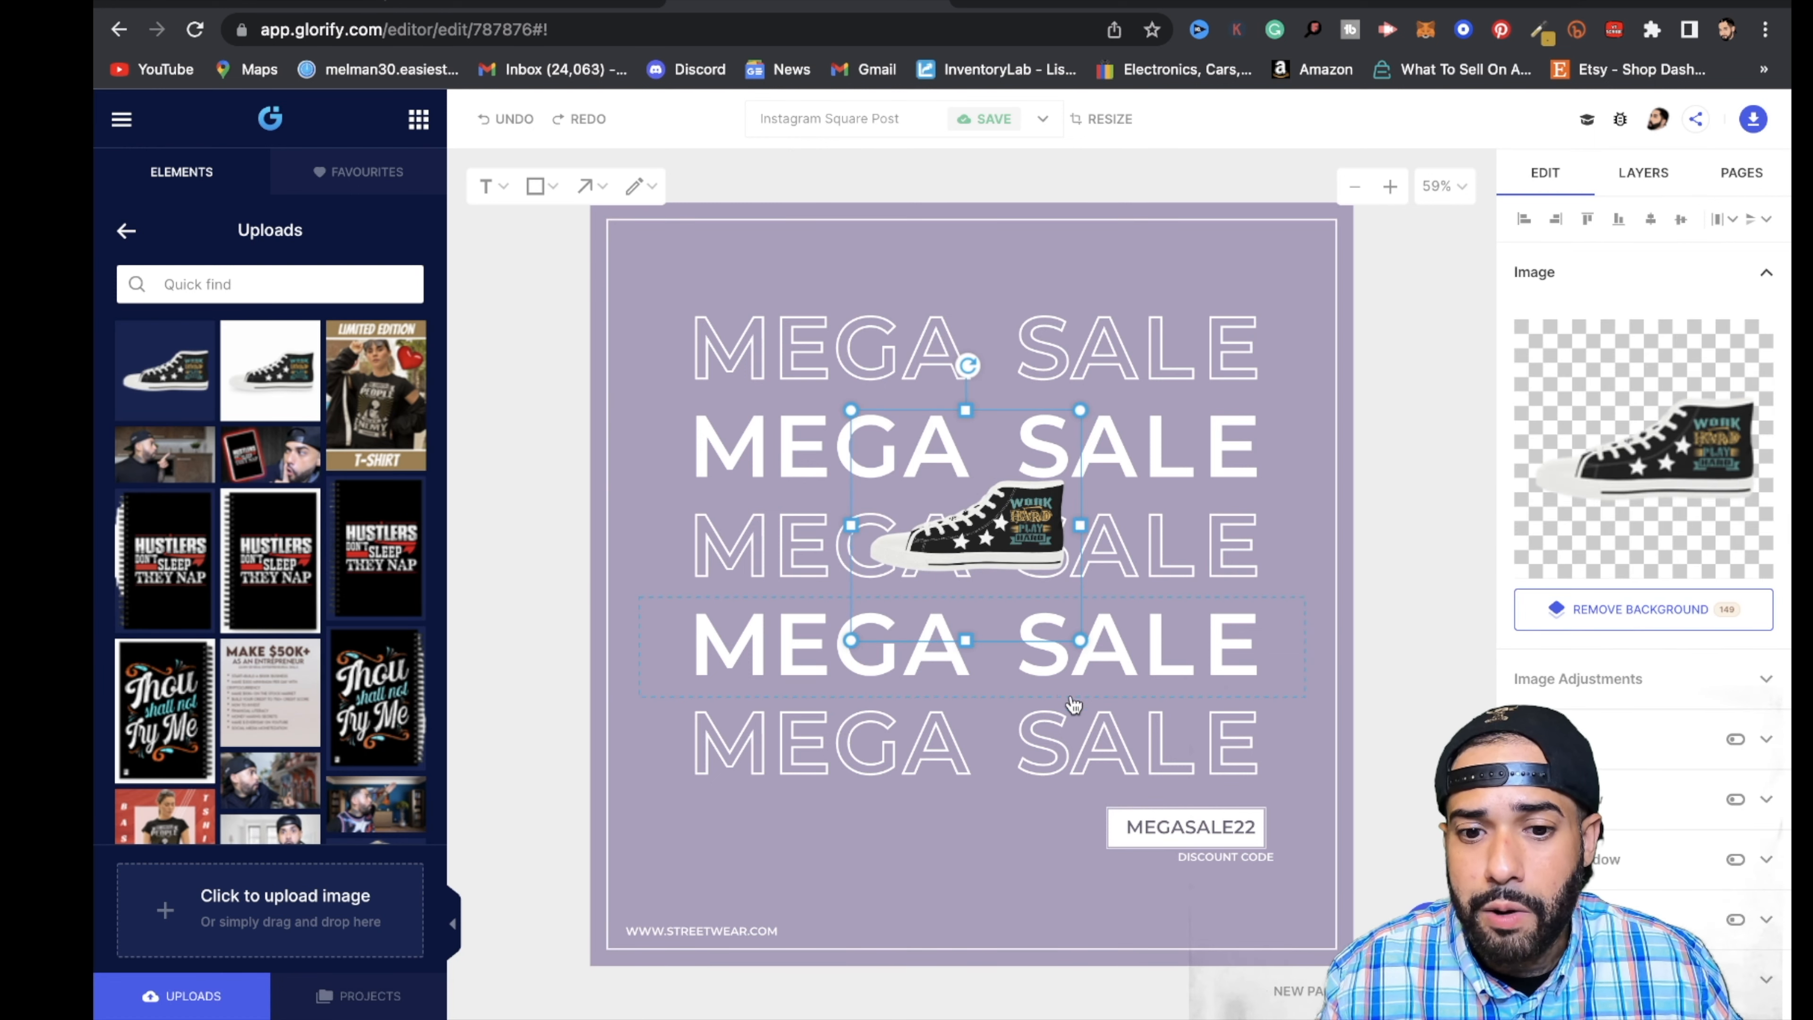
- Enlarge the sneaker cutout to about two and a half times its size and move it back over the middle text lines
click(1085, 641)
click(1036, 537)
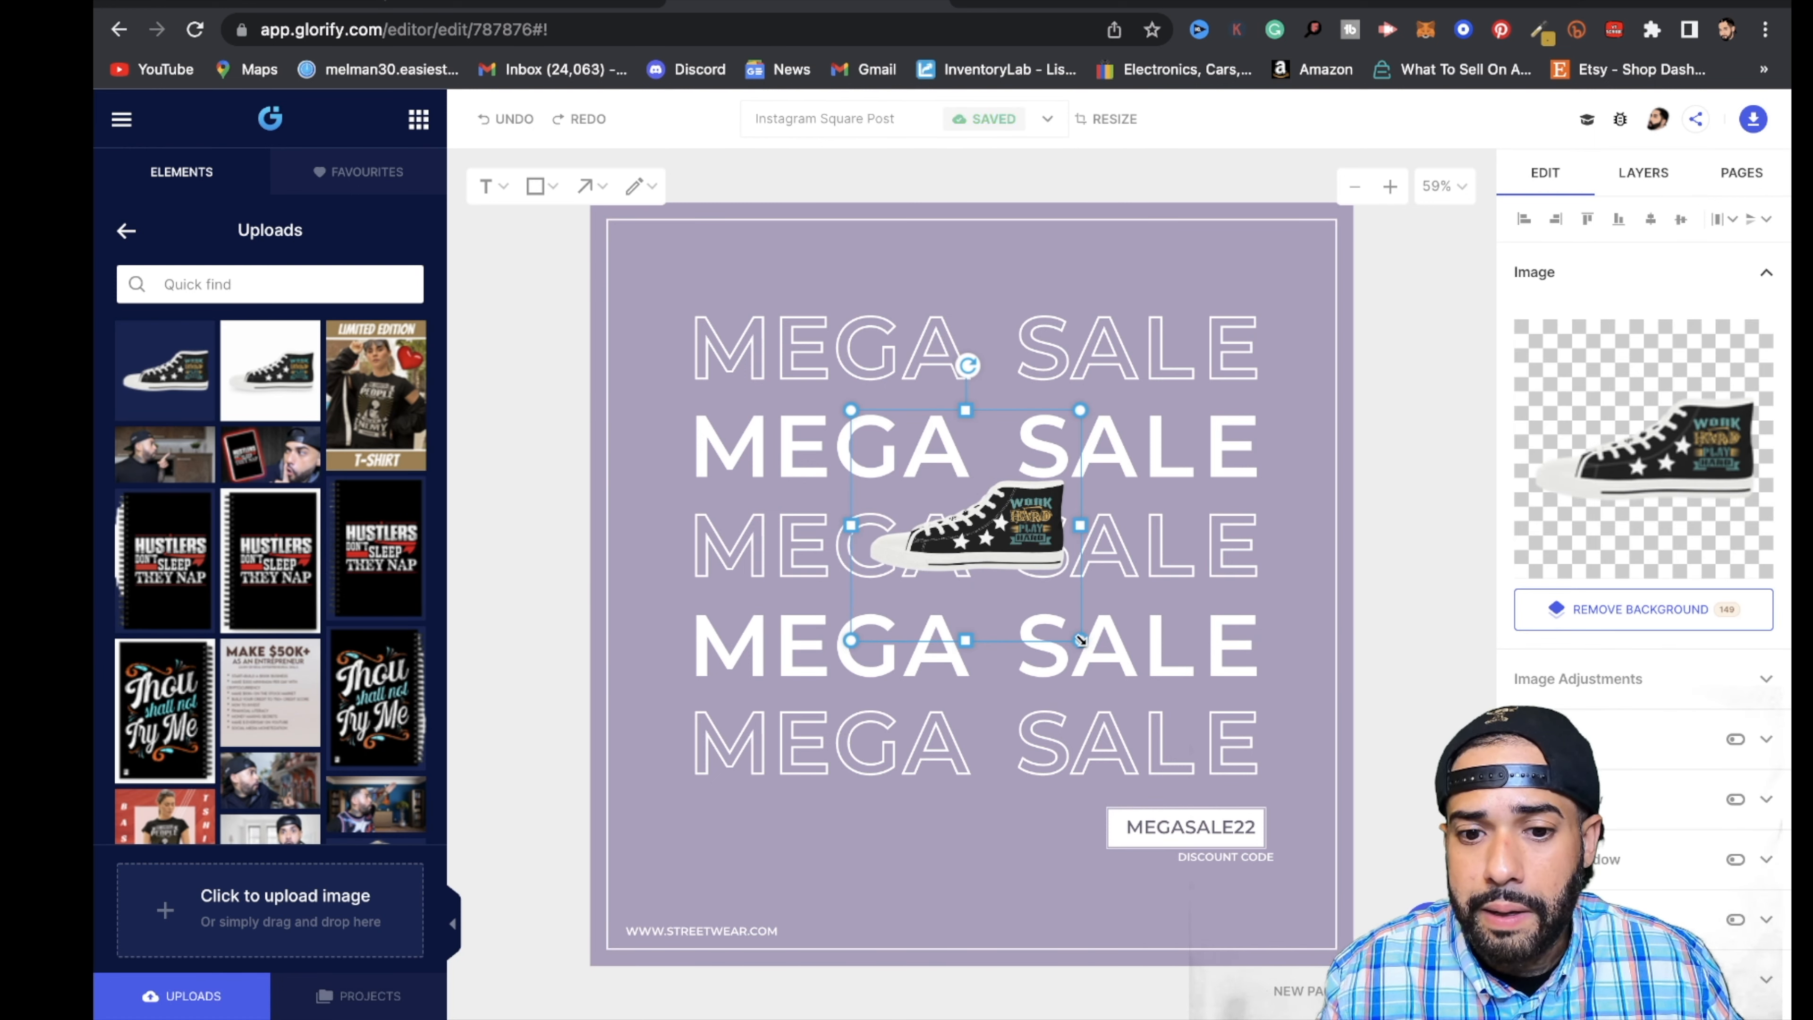
drag(1081, 641, 1422, 983)
drag(1355, 487, 1121, 345)
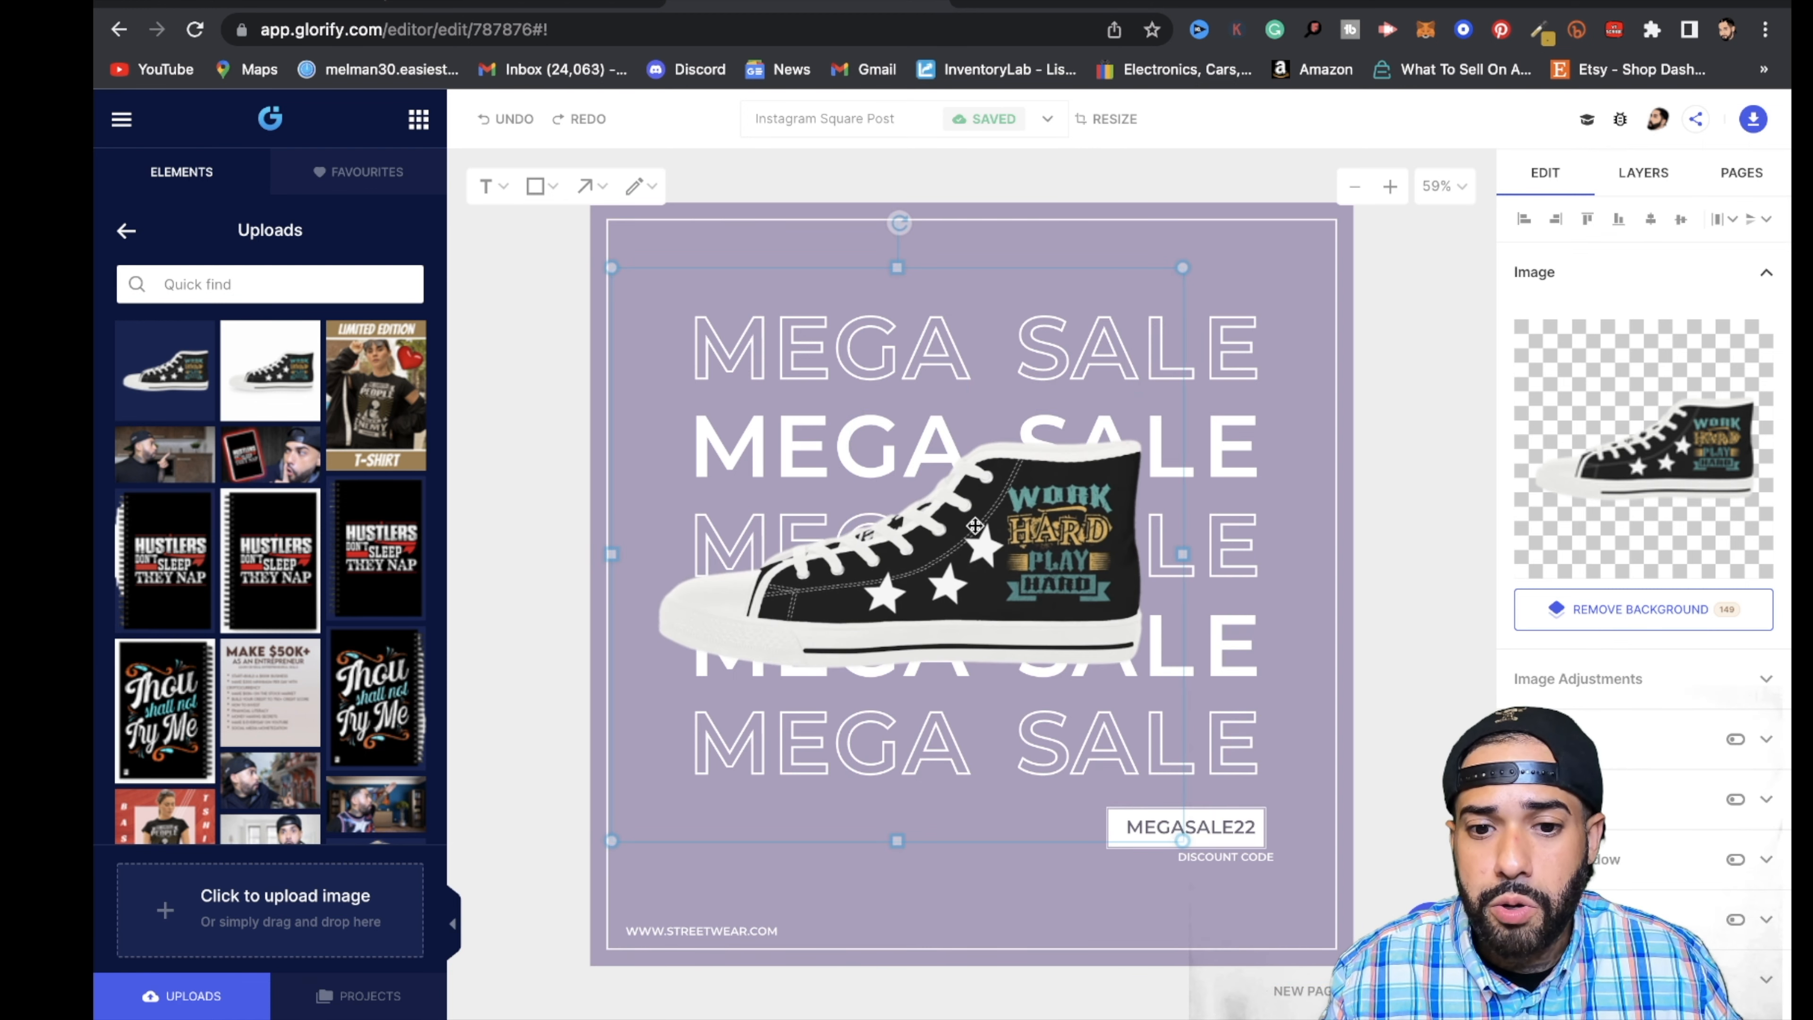
- Change the first outlined MEGA SALE line to read WORK HARD
click(1274, 341)
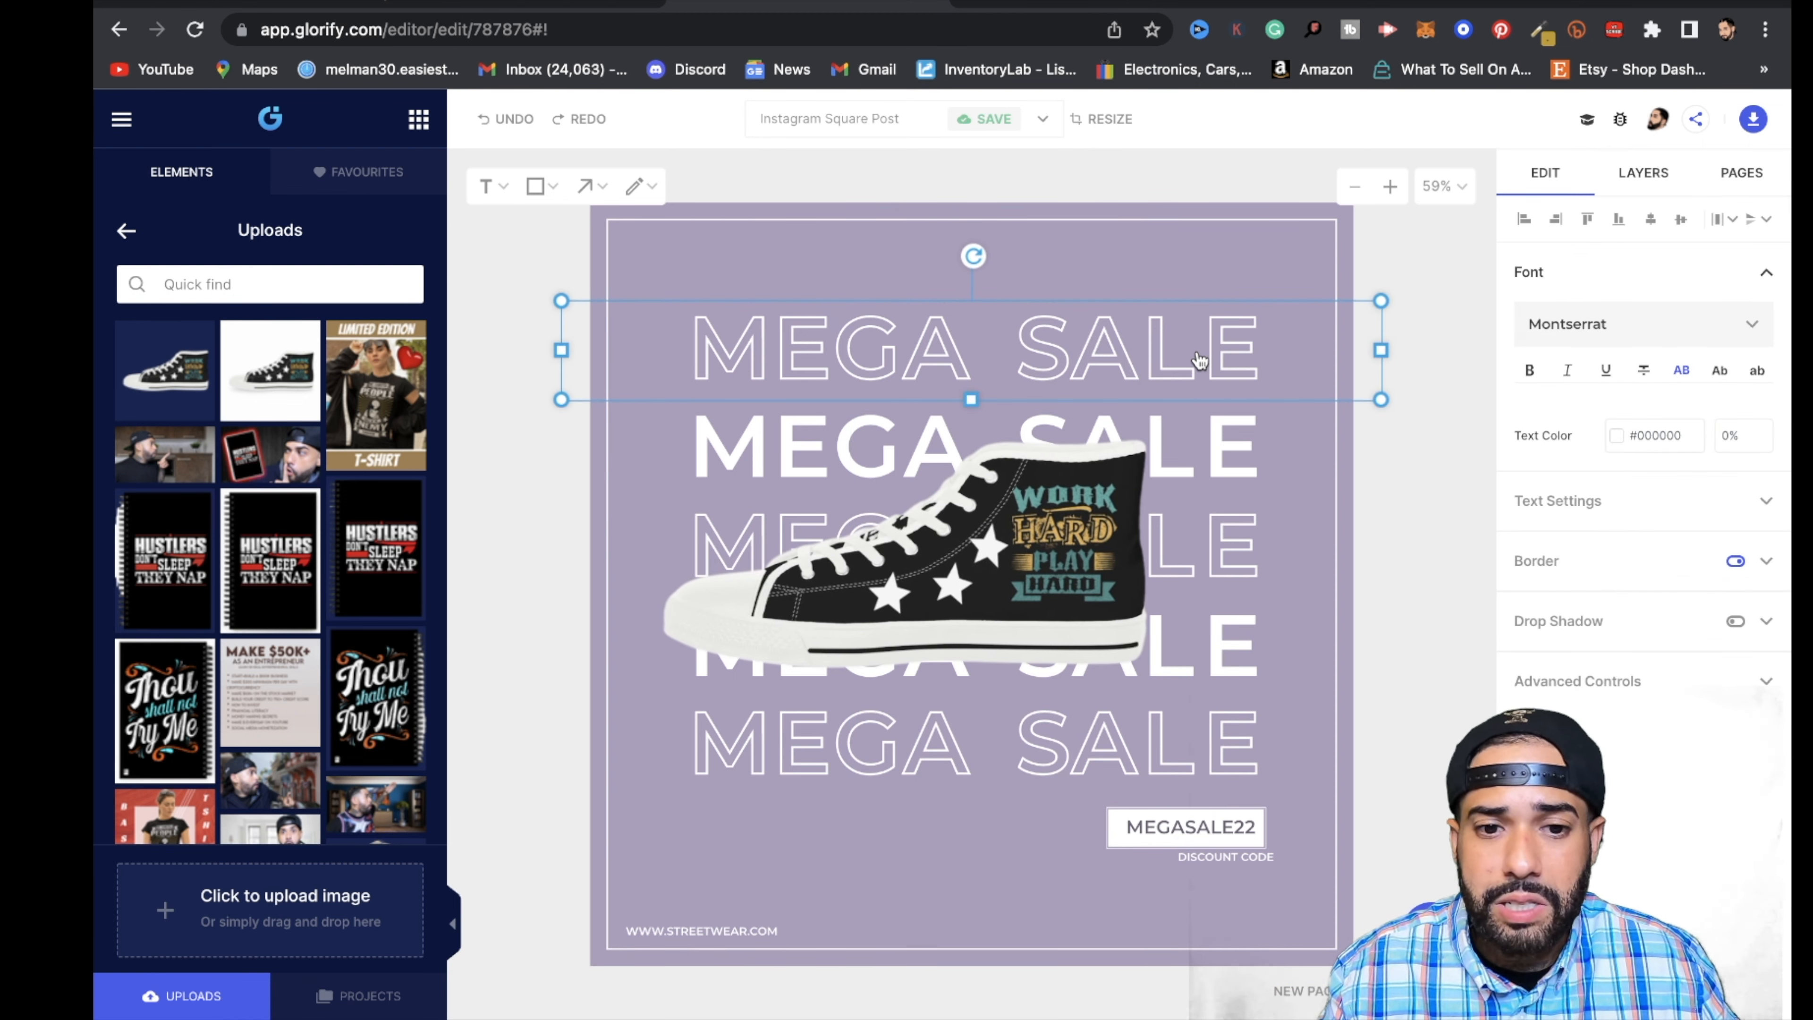
double_click(1219, 350)
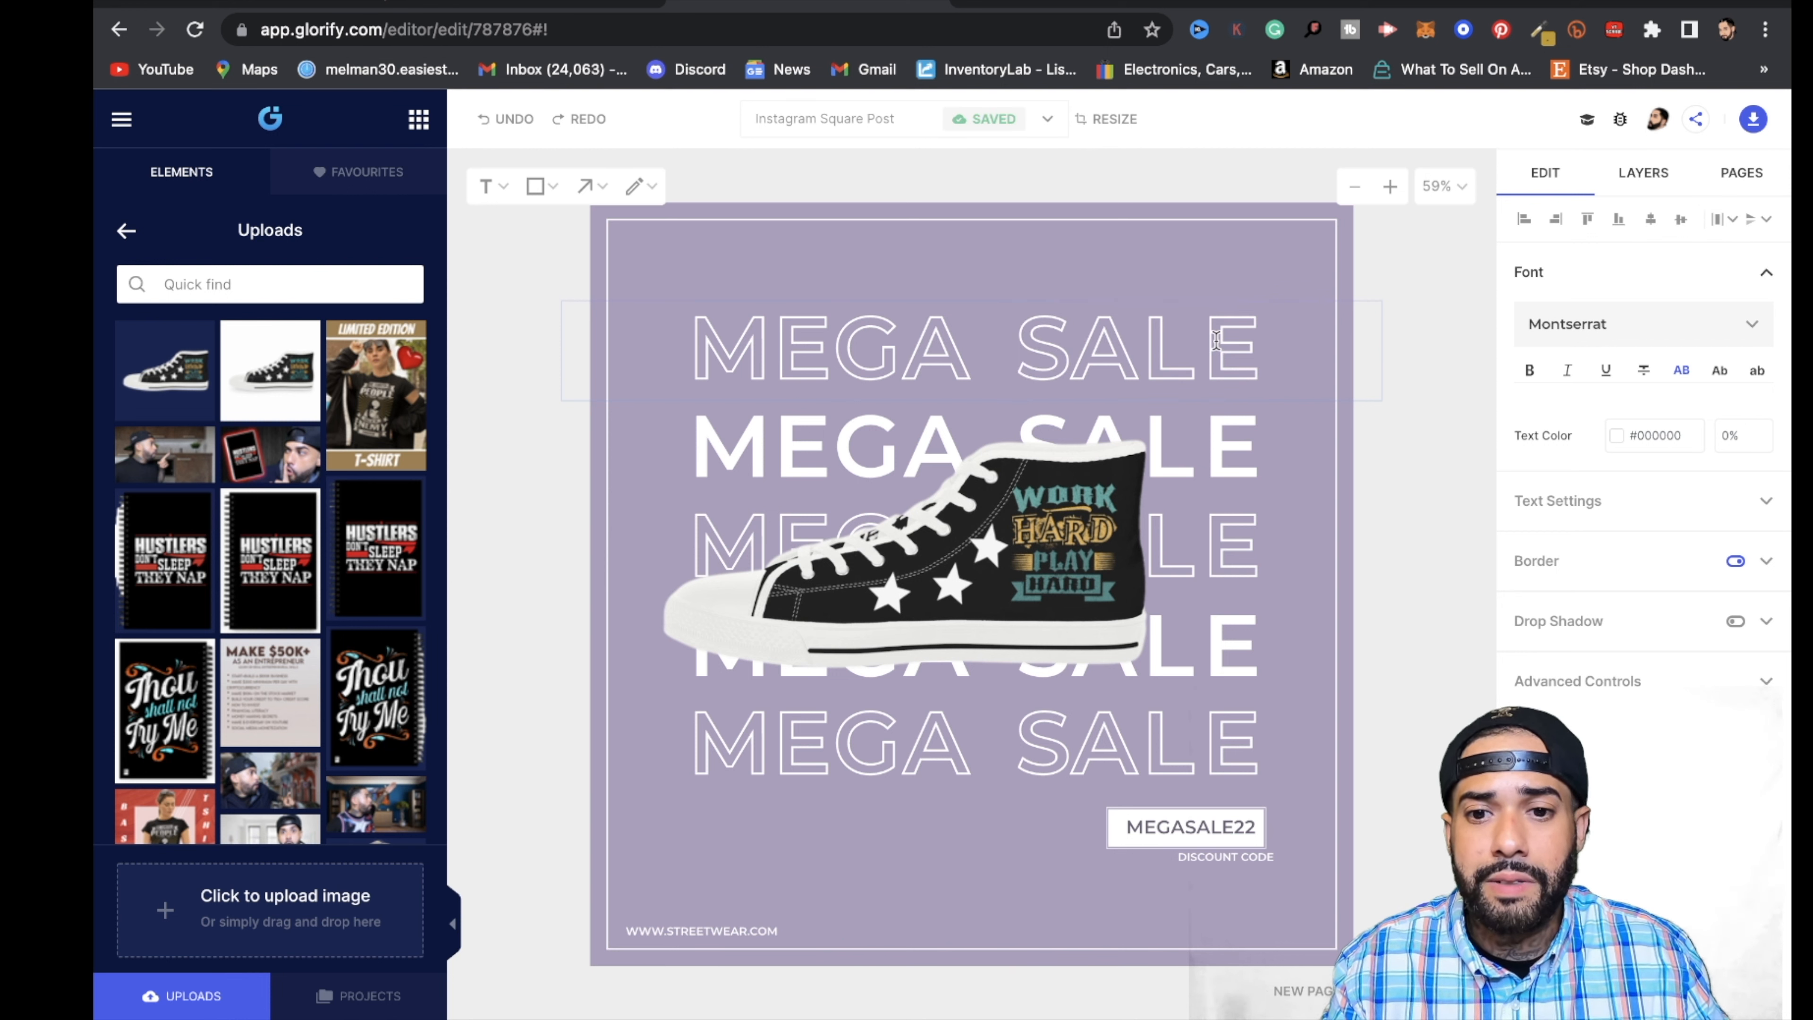
triple_click(1217, 341)
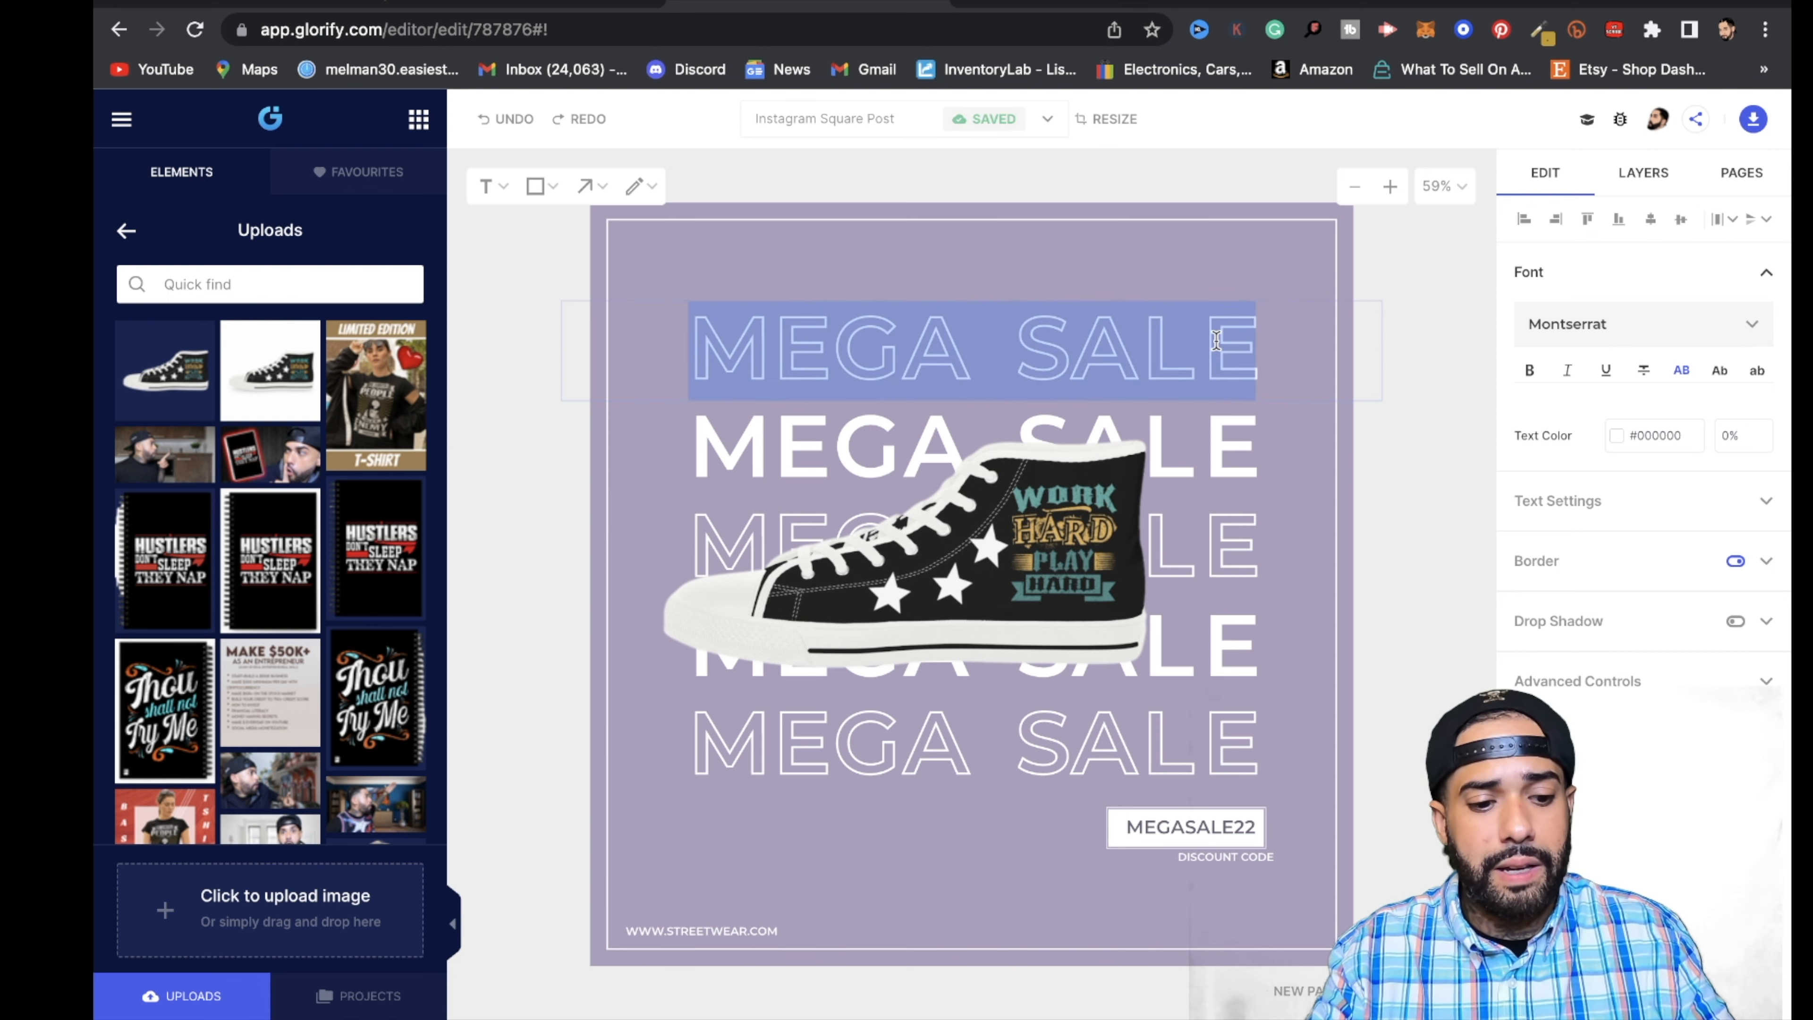
text(WORK)
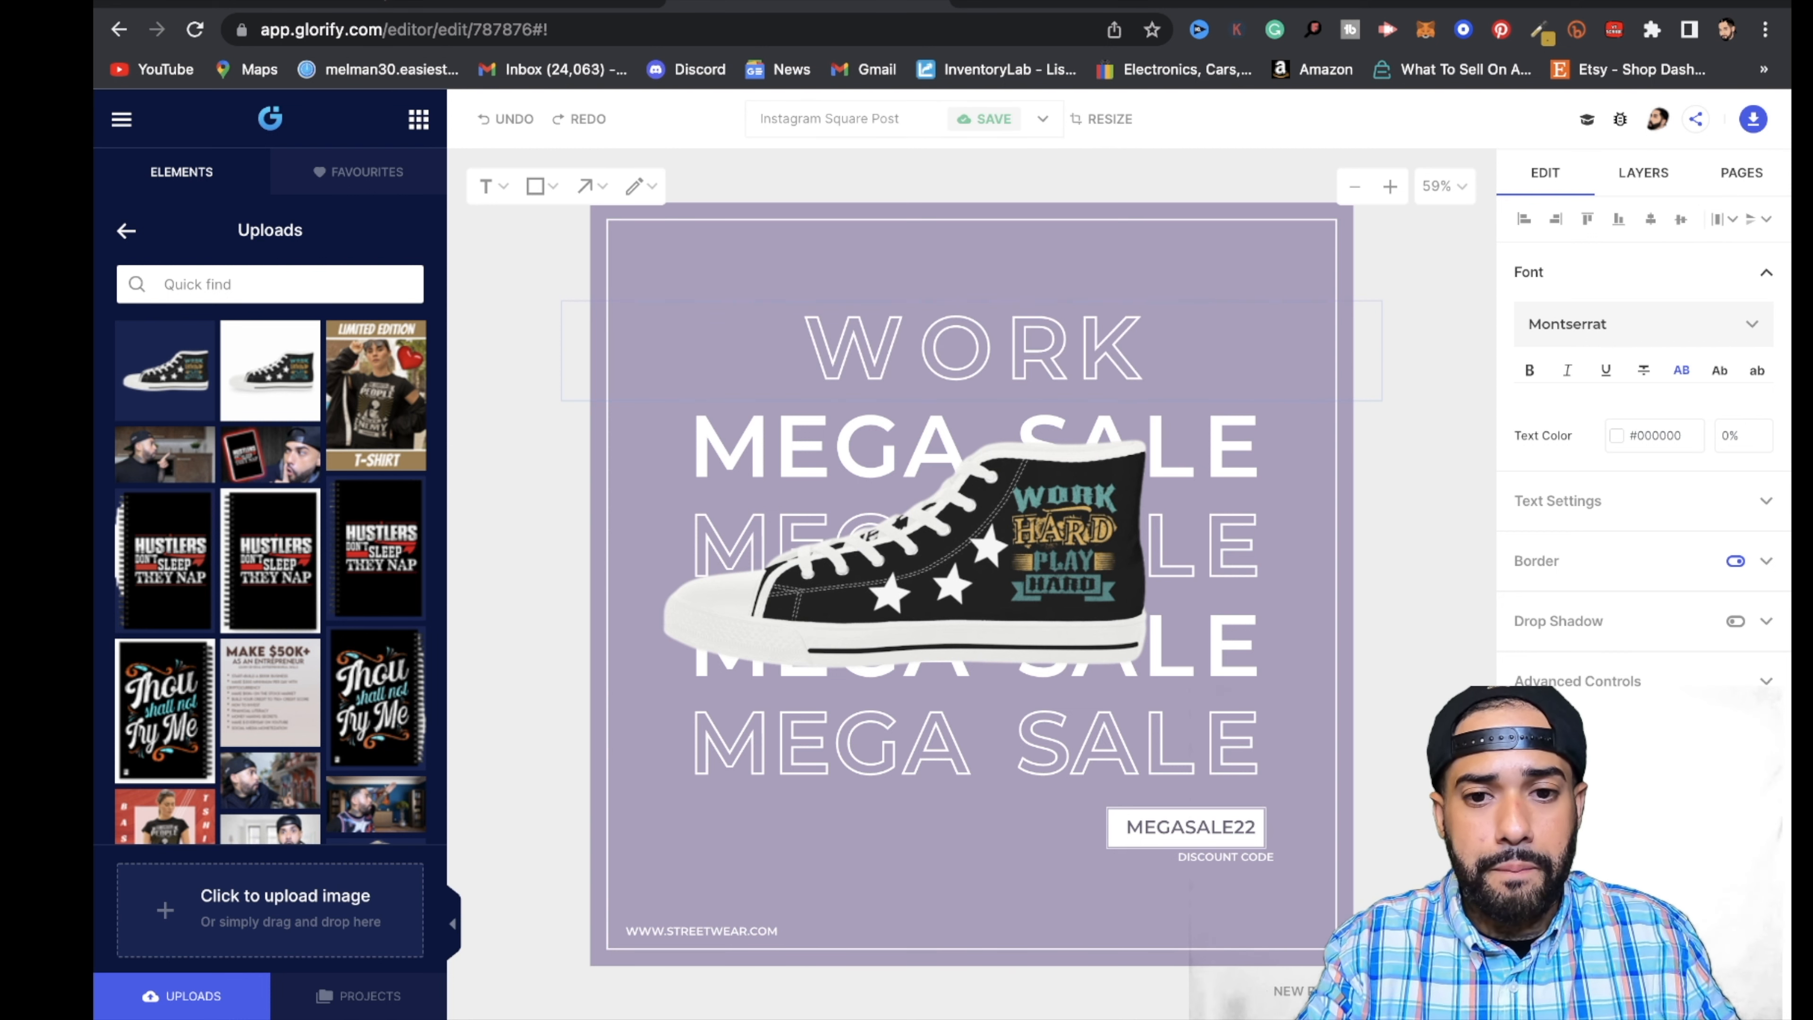
text( HARD)
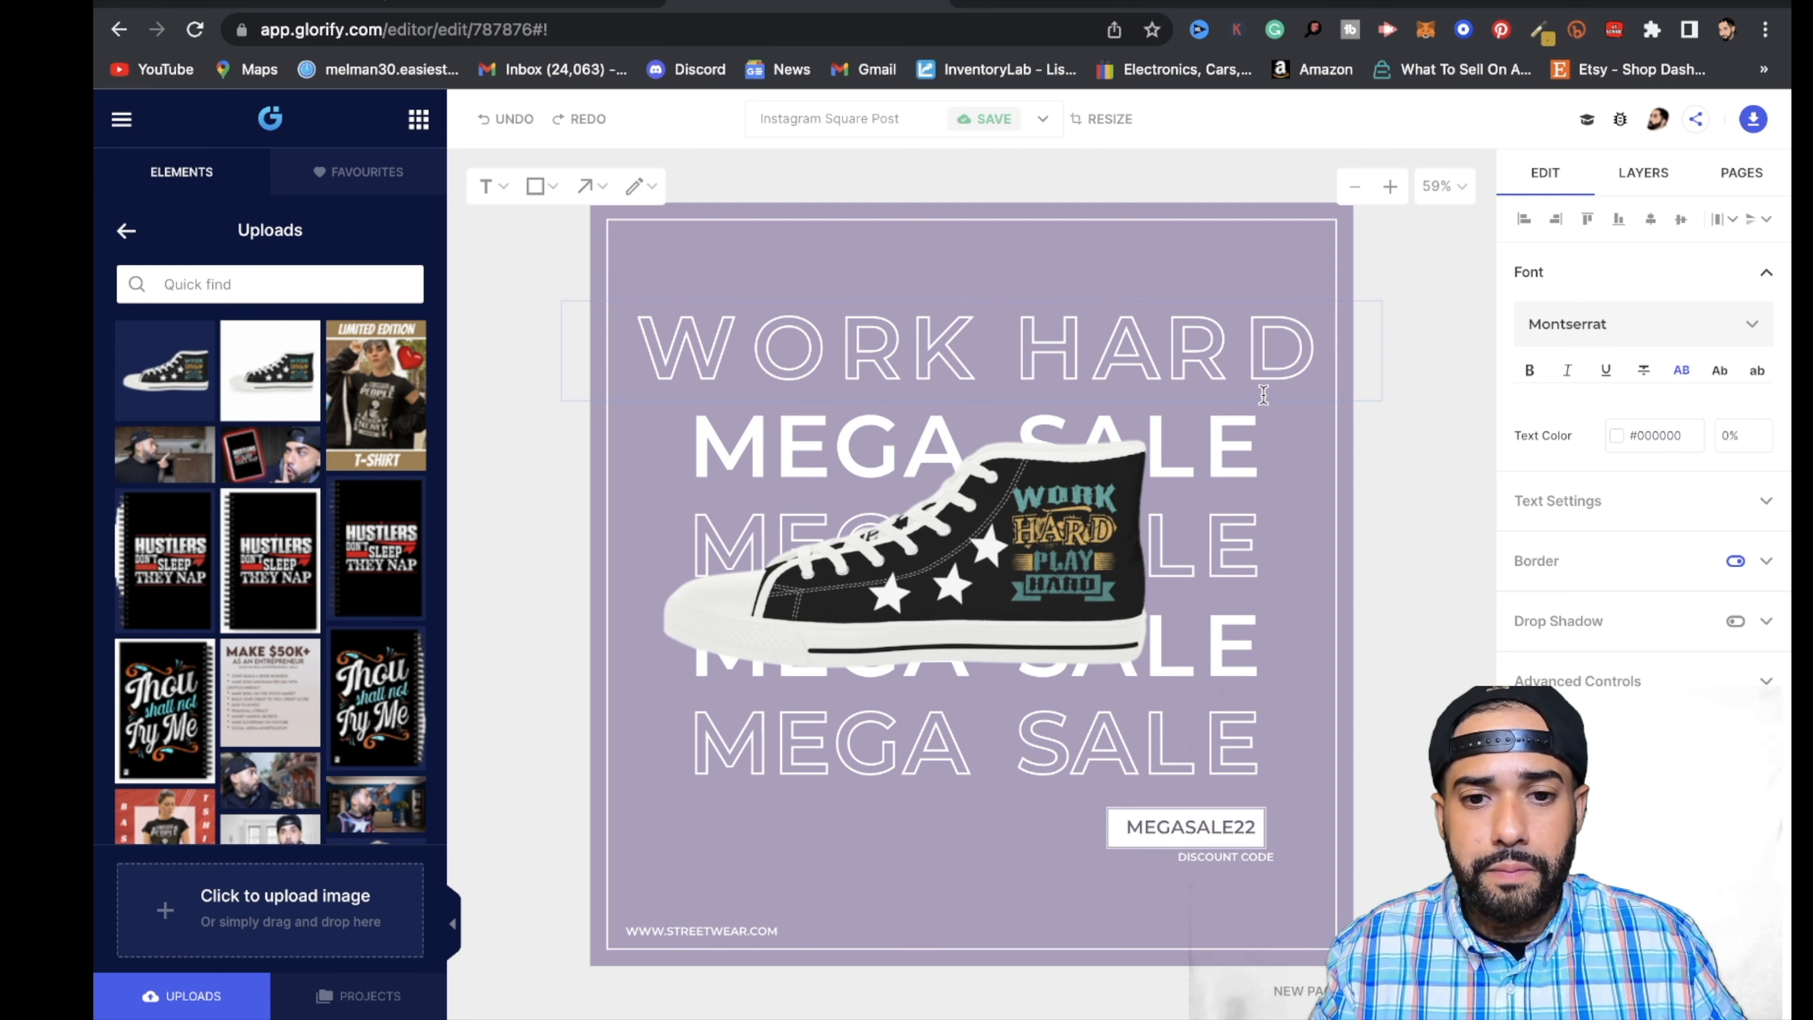
- Change the solid white MEGA SALE line directly below WORK HARD to read PLAY HARD
click(1243, 457)
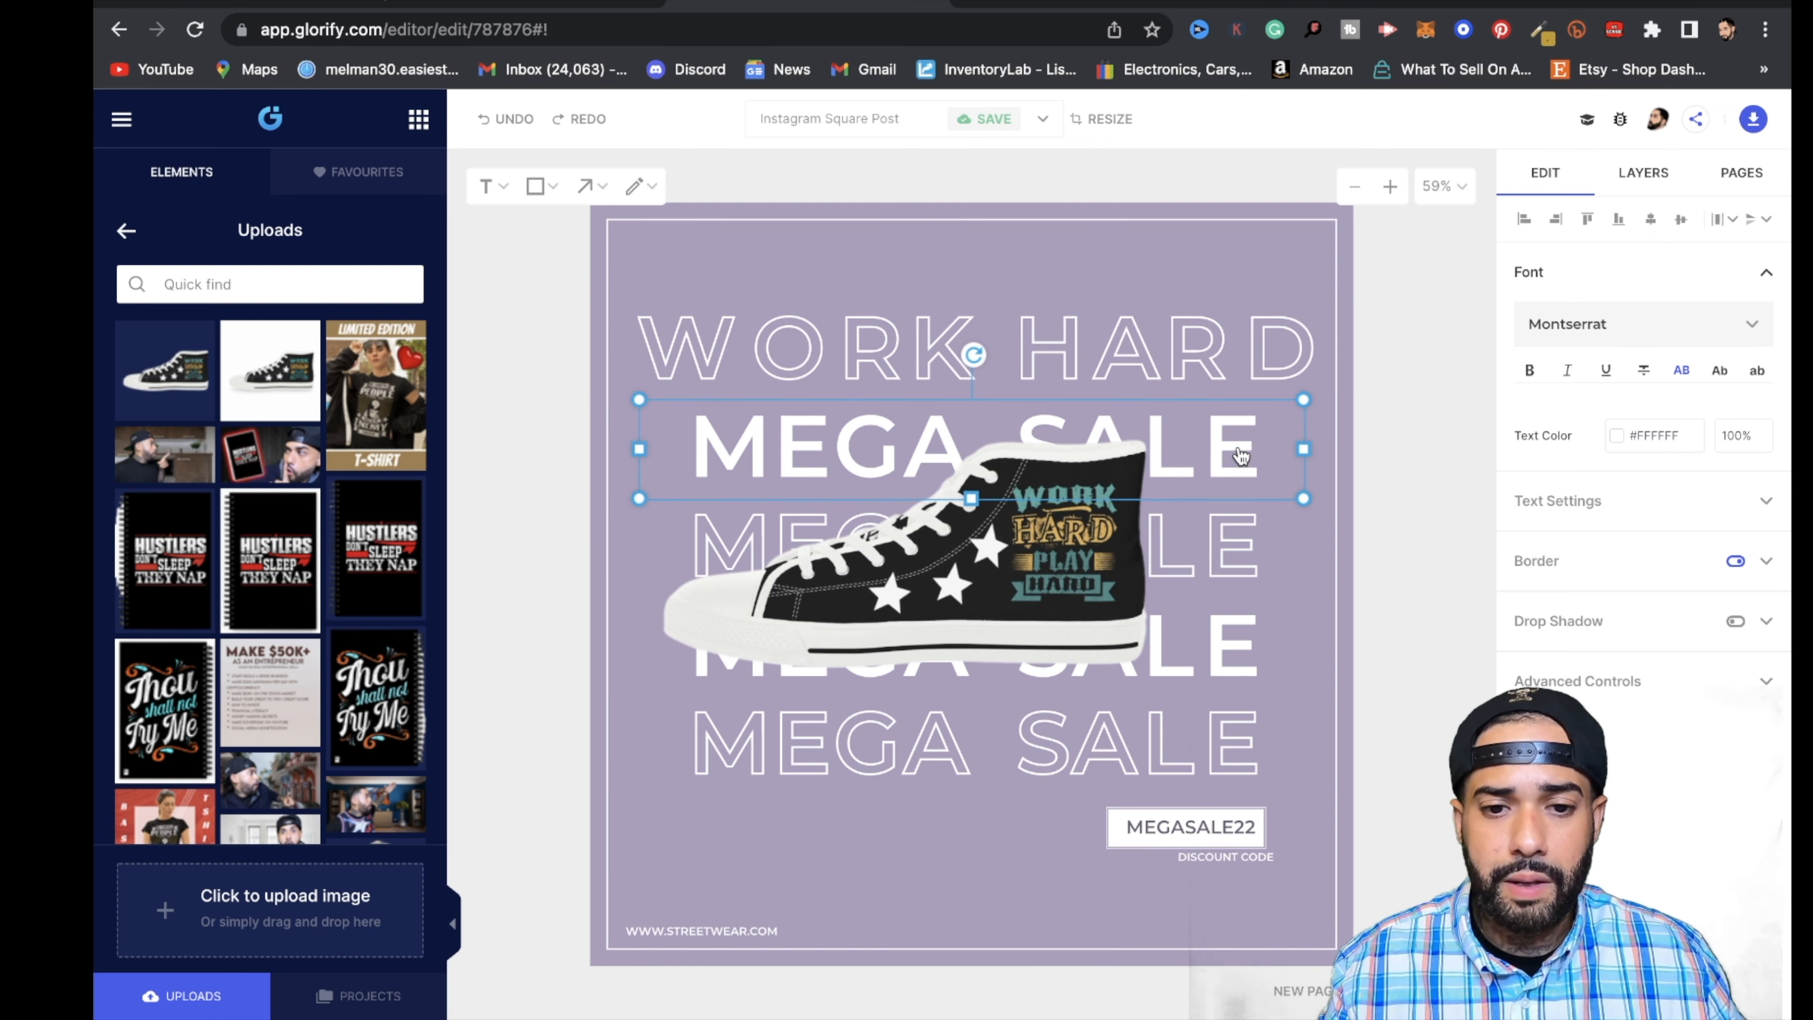
click(1240, 450)
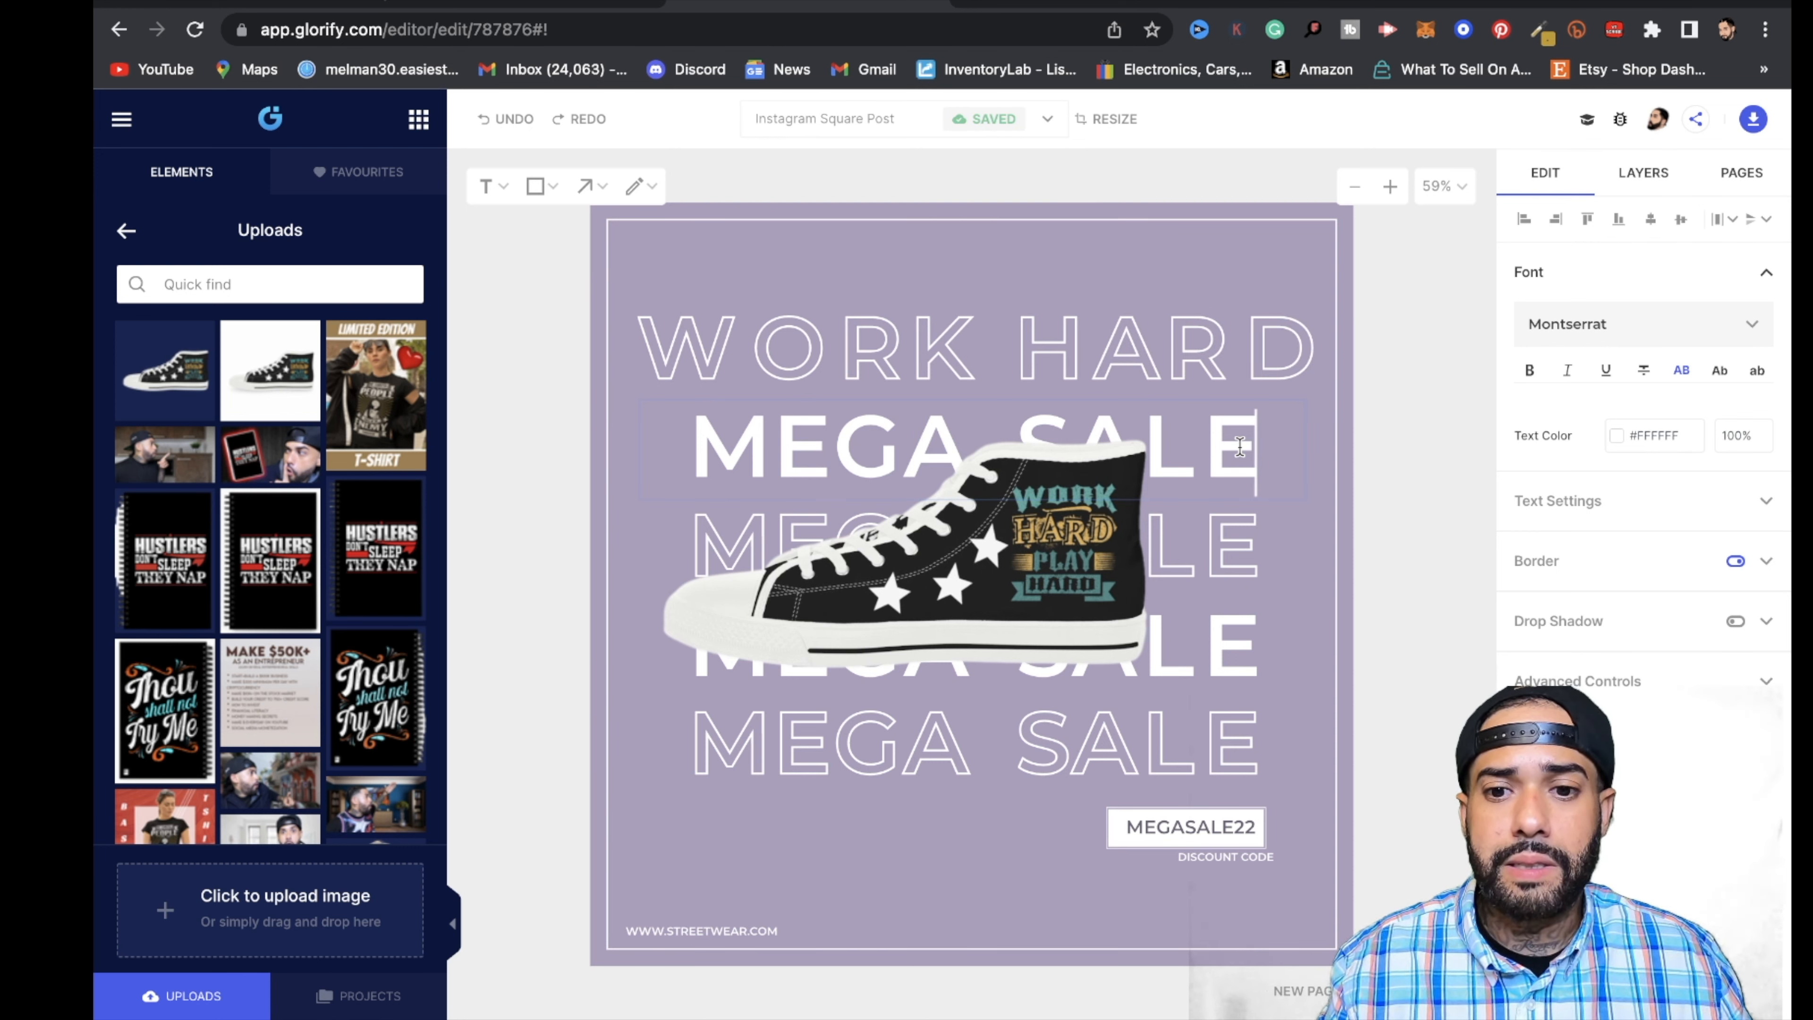
triple_click(1240, 448)
text(PLA)
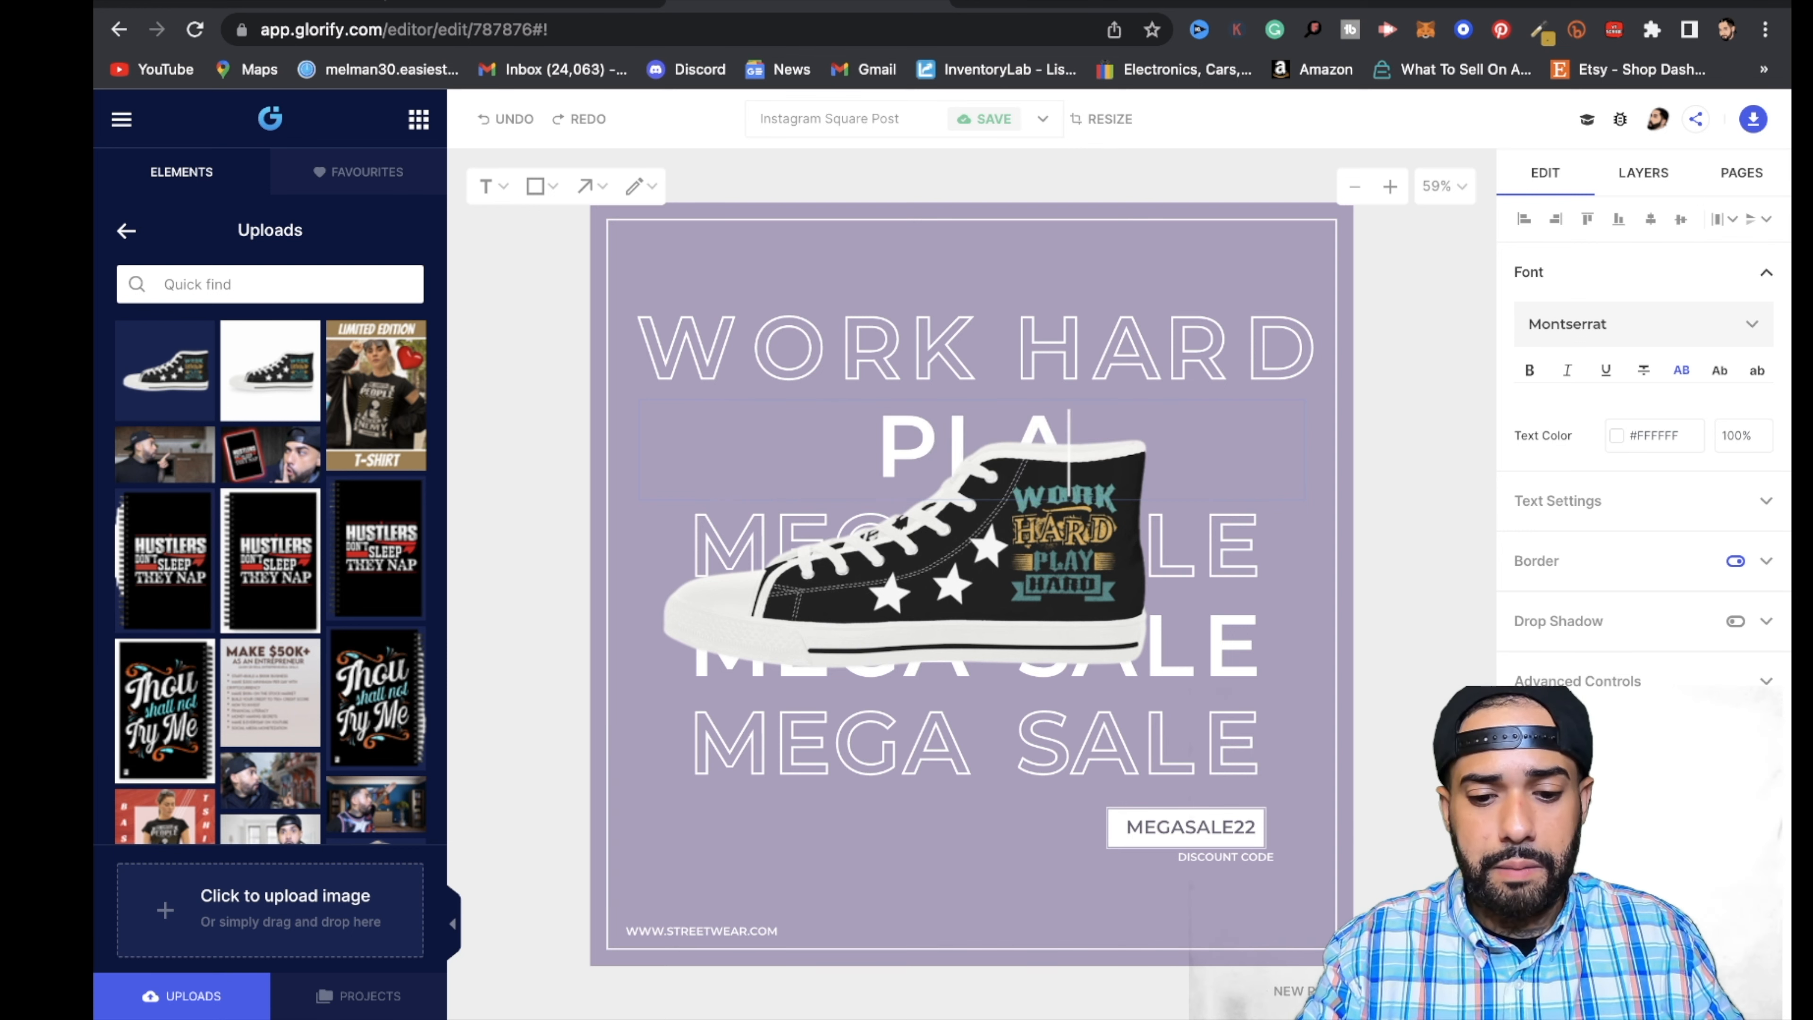
text(Y HARD)
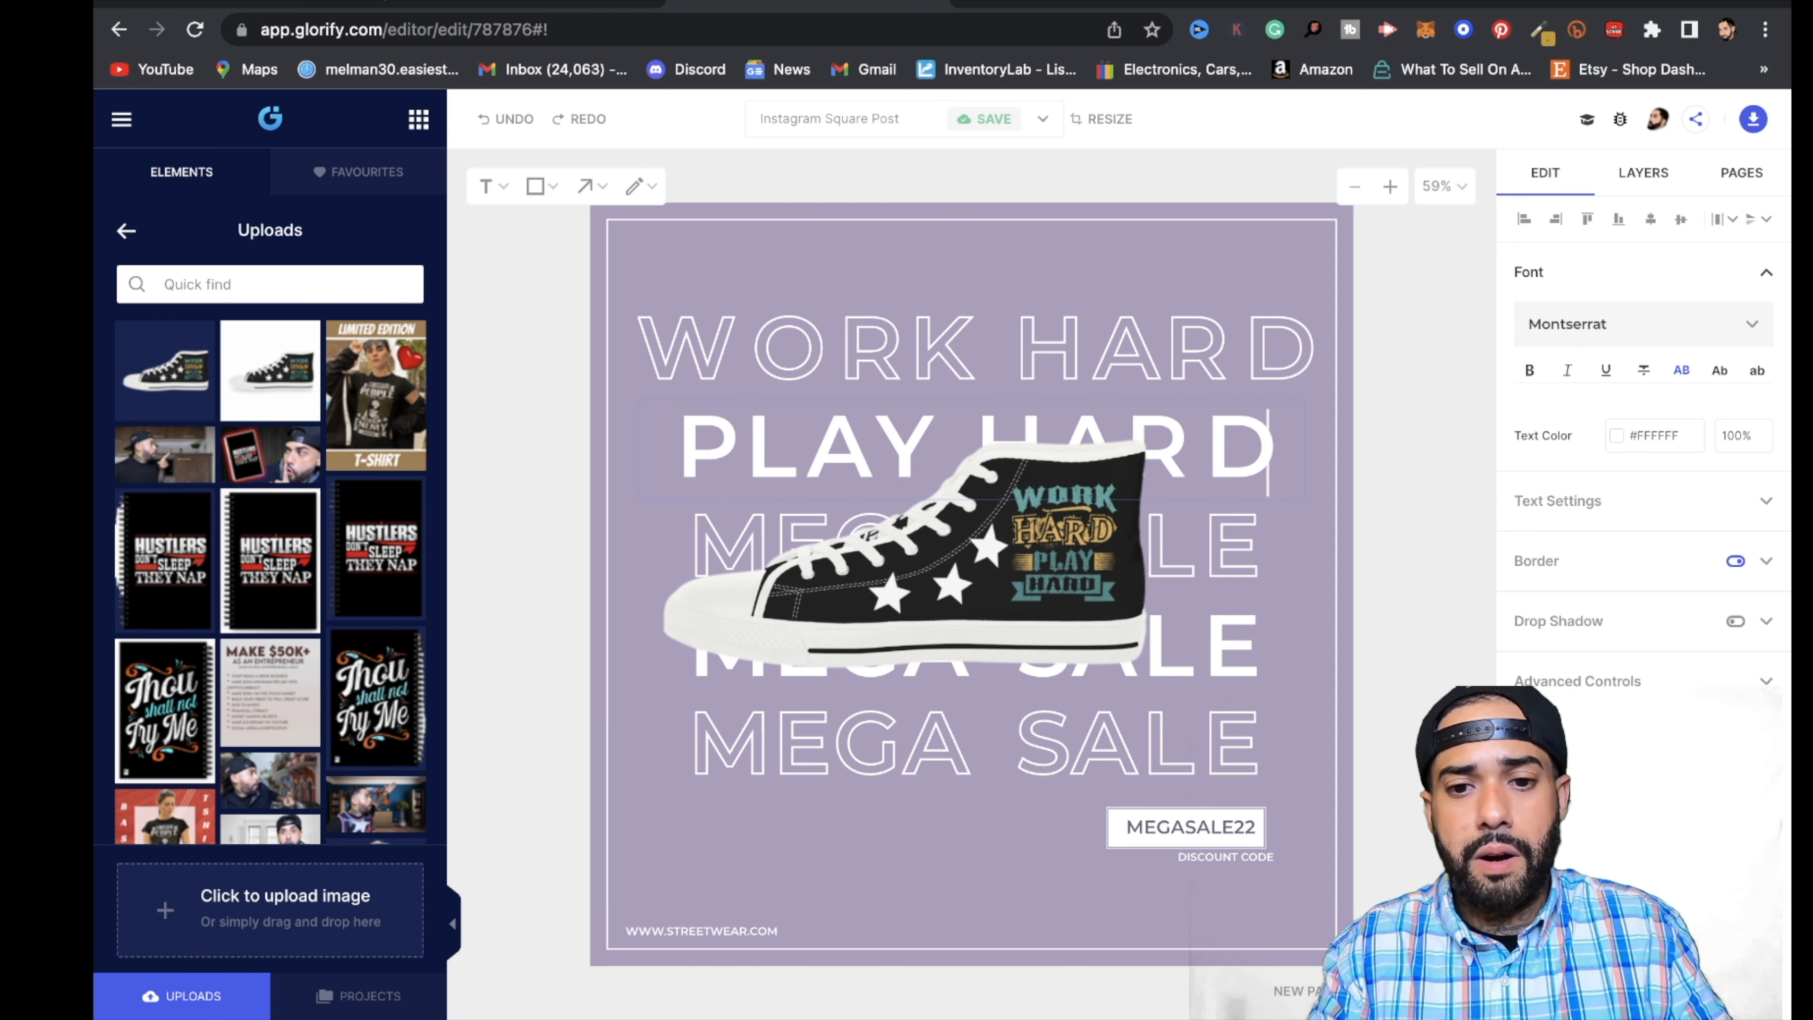
- Delete the three remaining MEGA SALE lines behind and below the sneaker
click(1242, 545)
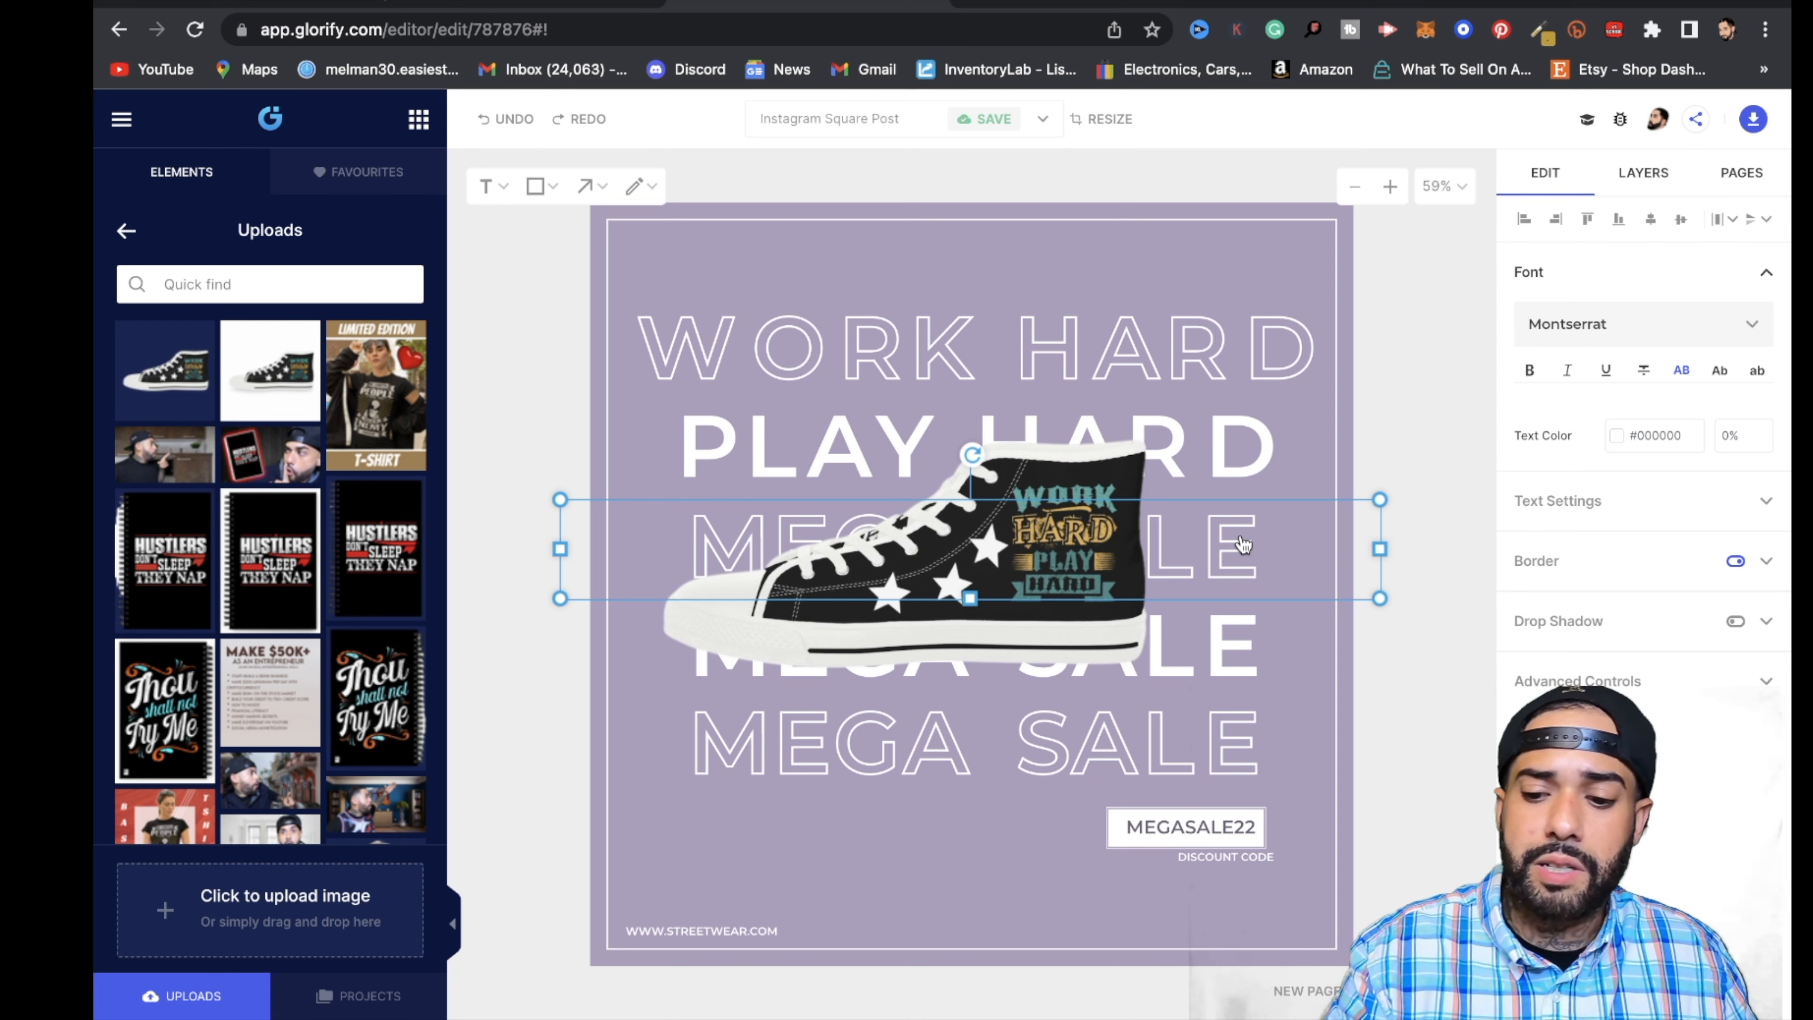
key(Delete)
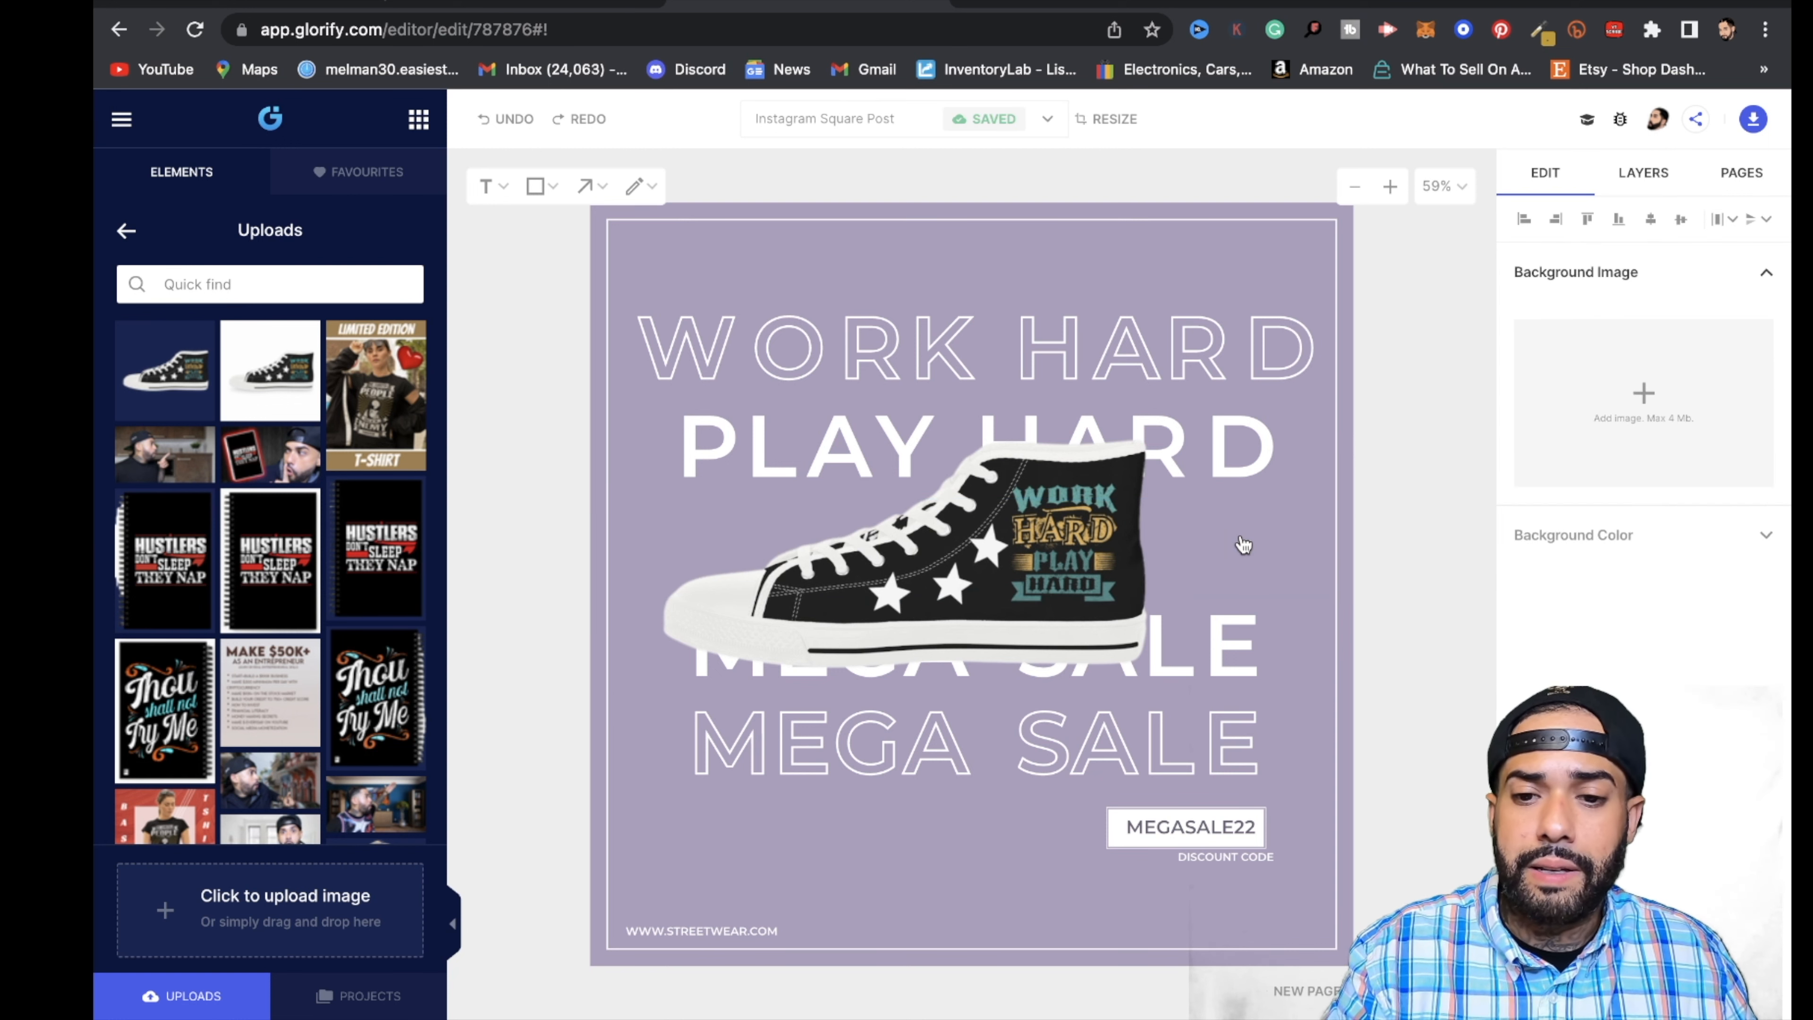
click(1225, 672)
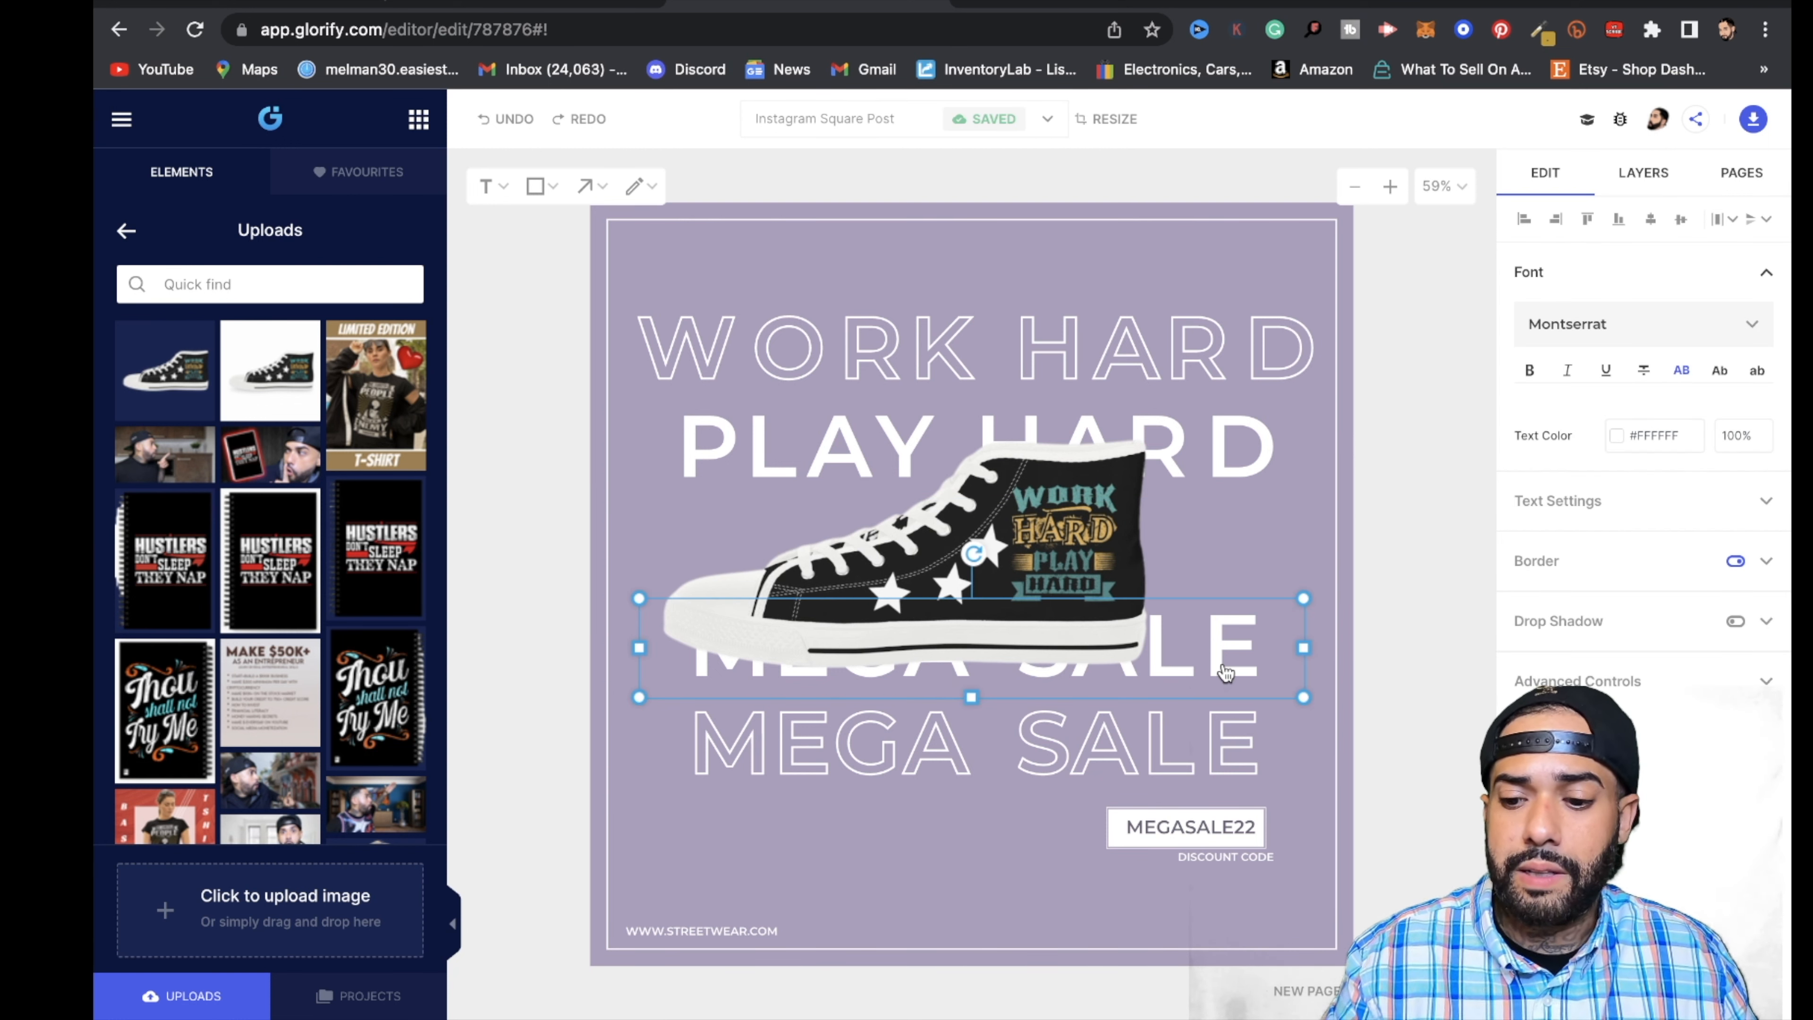
key(Delete)
click(1239, 751)
key(Delete)
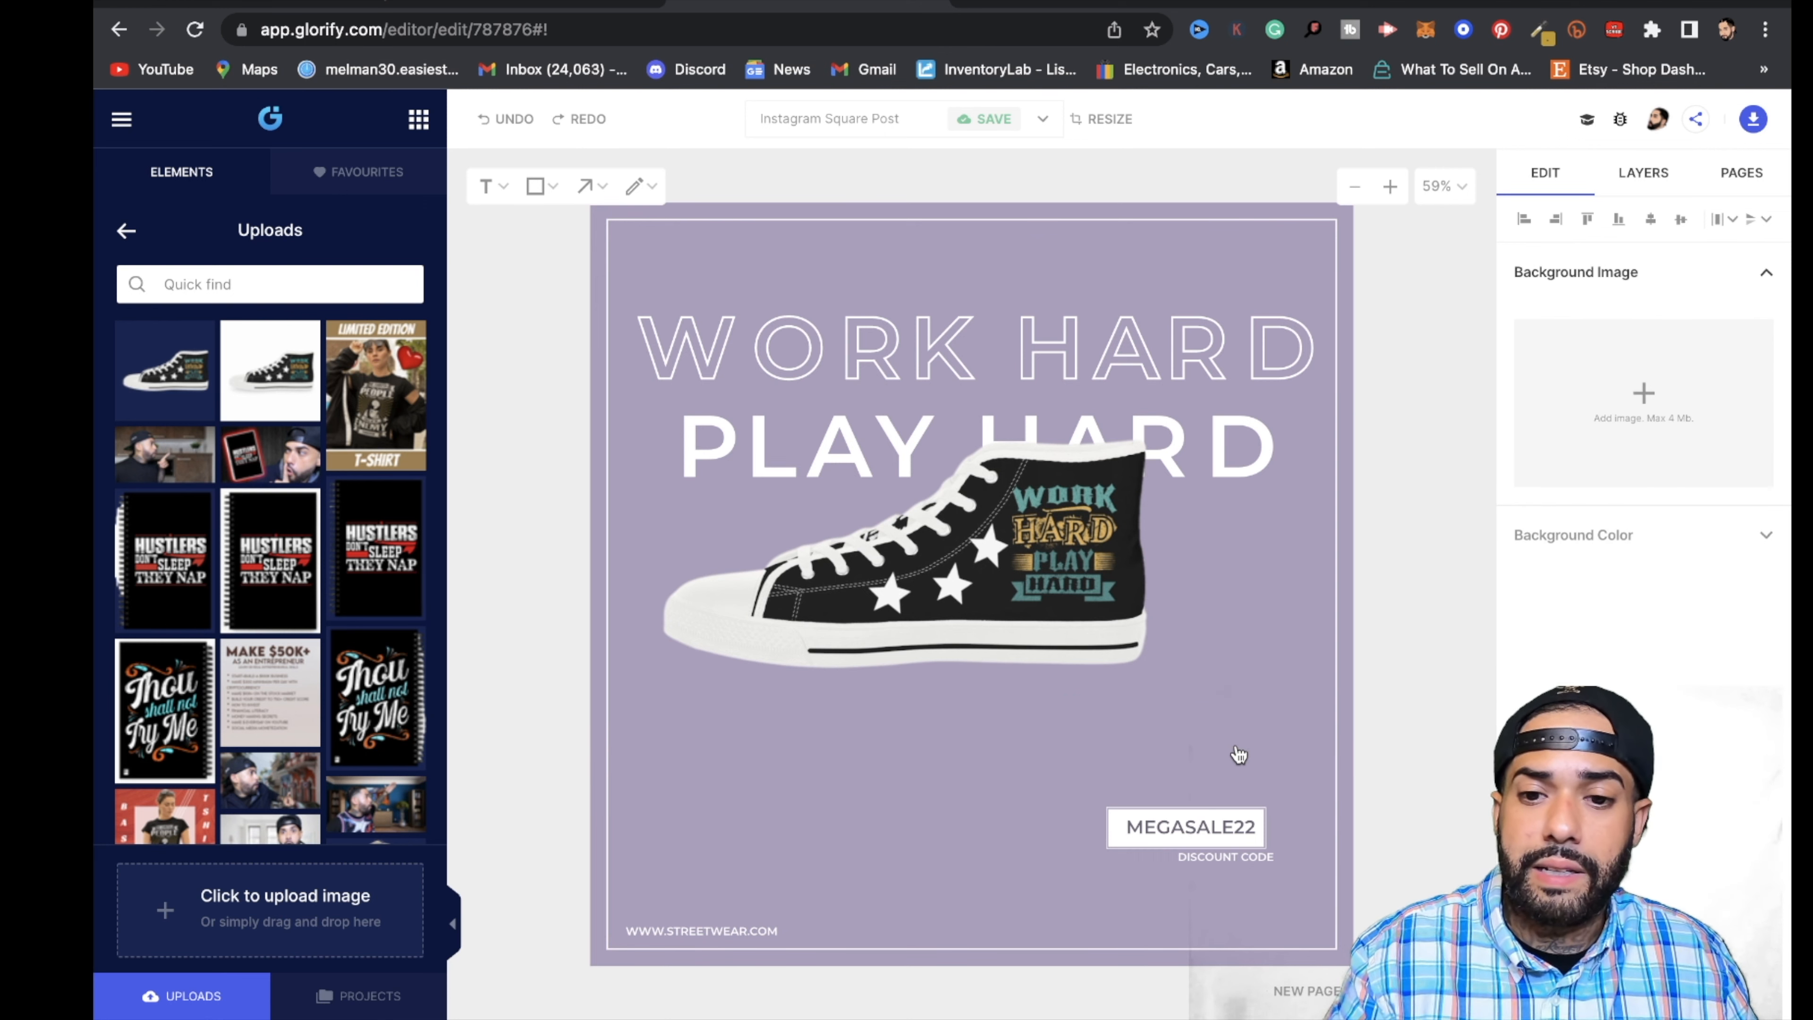
- Duplicate the outlined WORK HARD line and place the copy directly below PLAY HARD
click(1117, 345)
click(1226, 343)
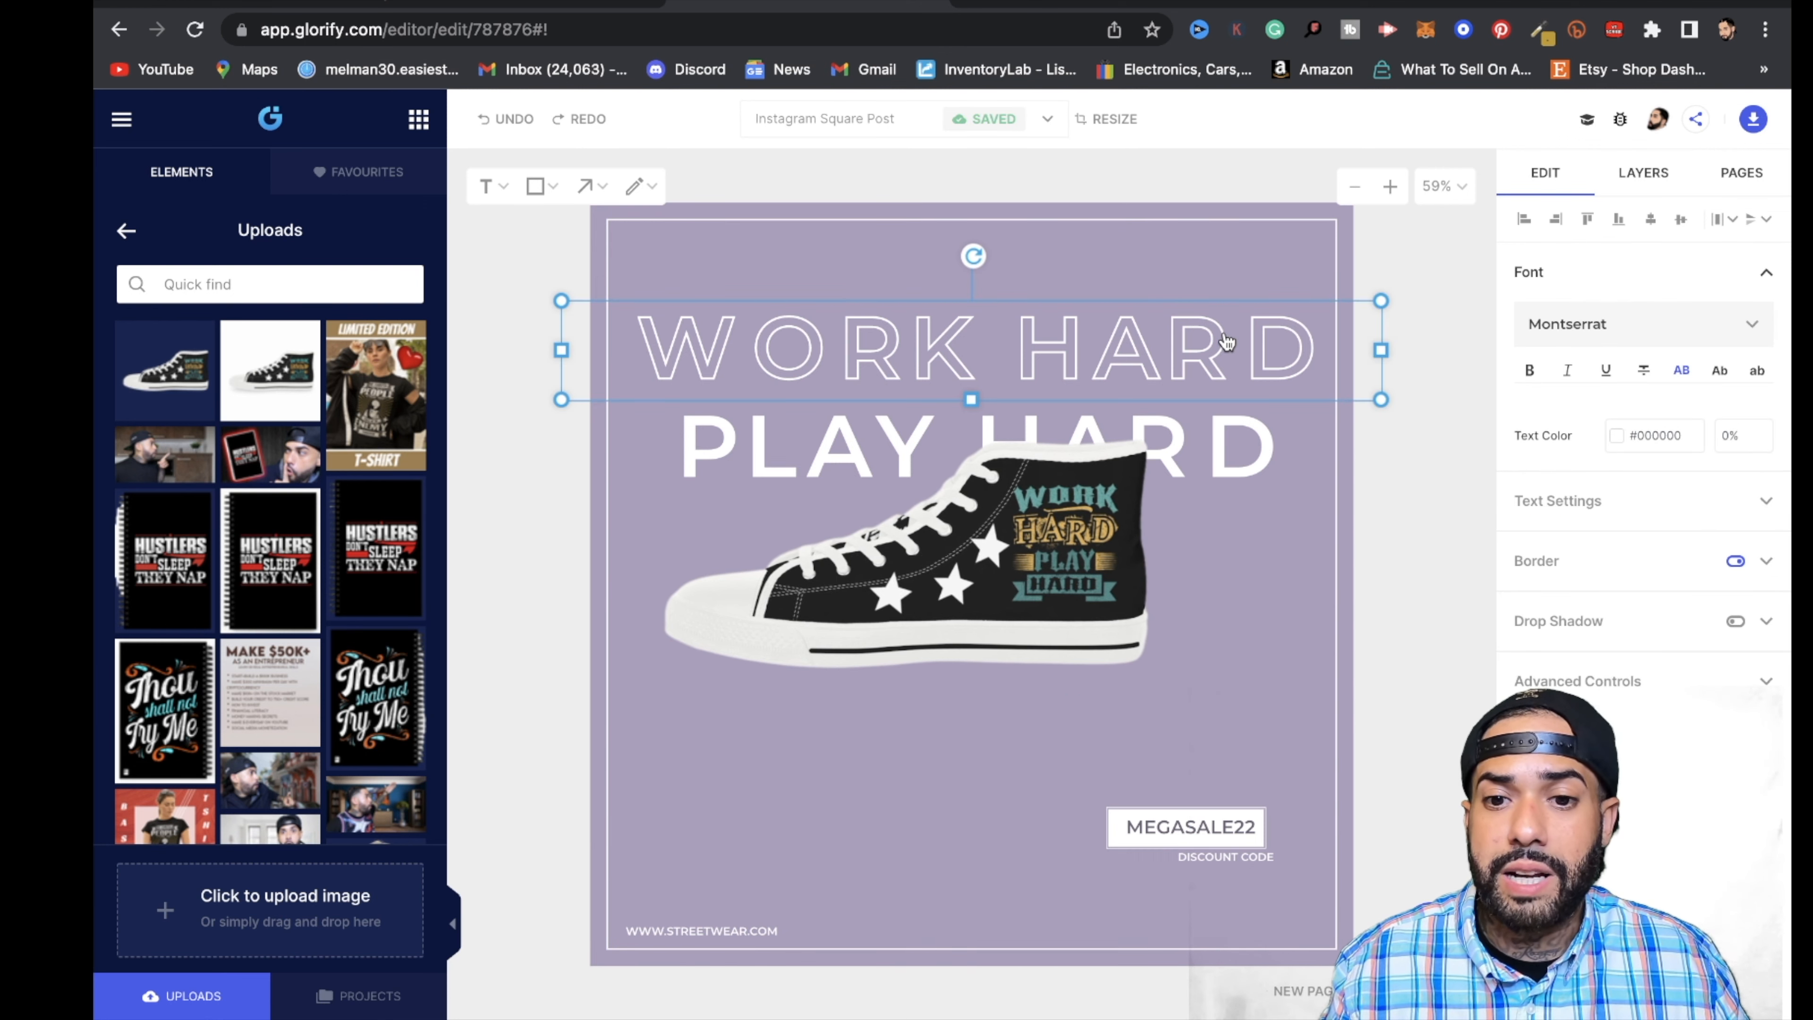
right_click(1259, 353)
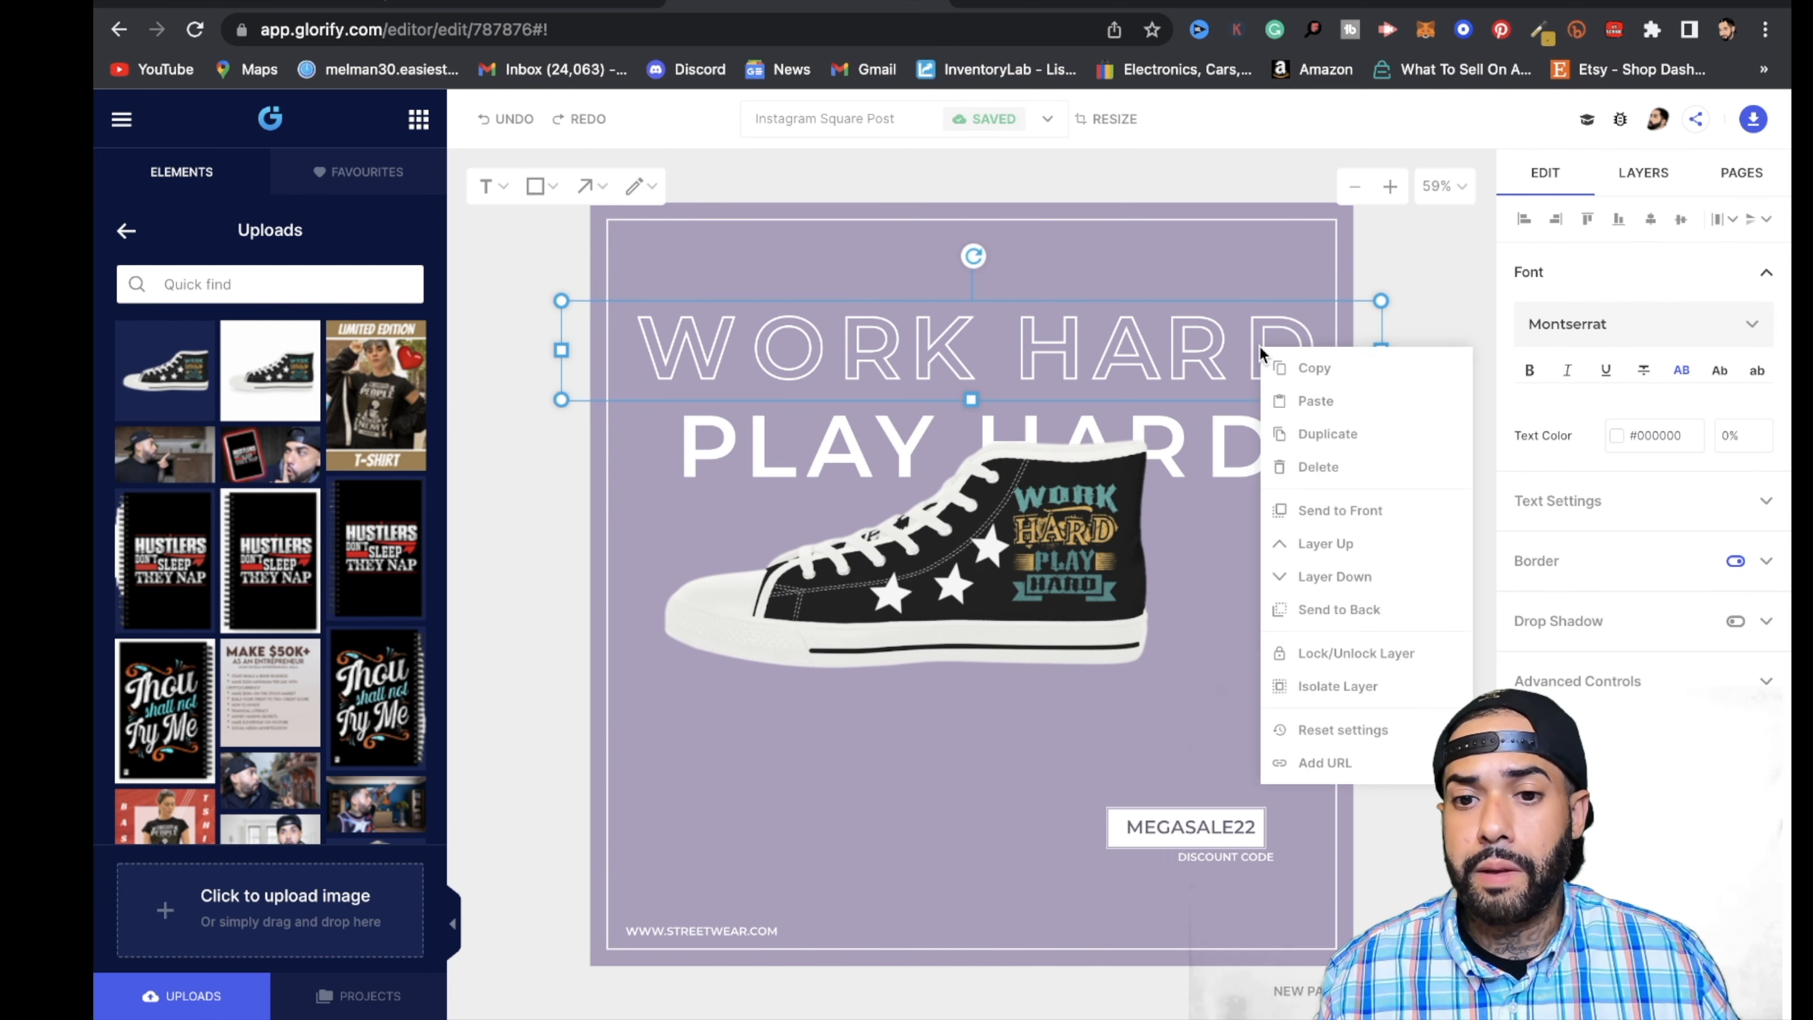
click(1328, 434)
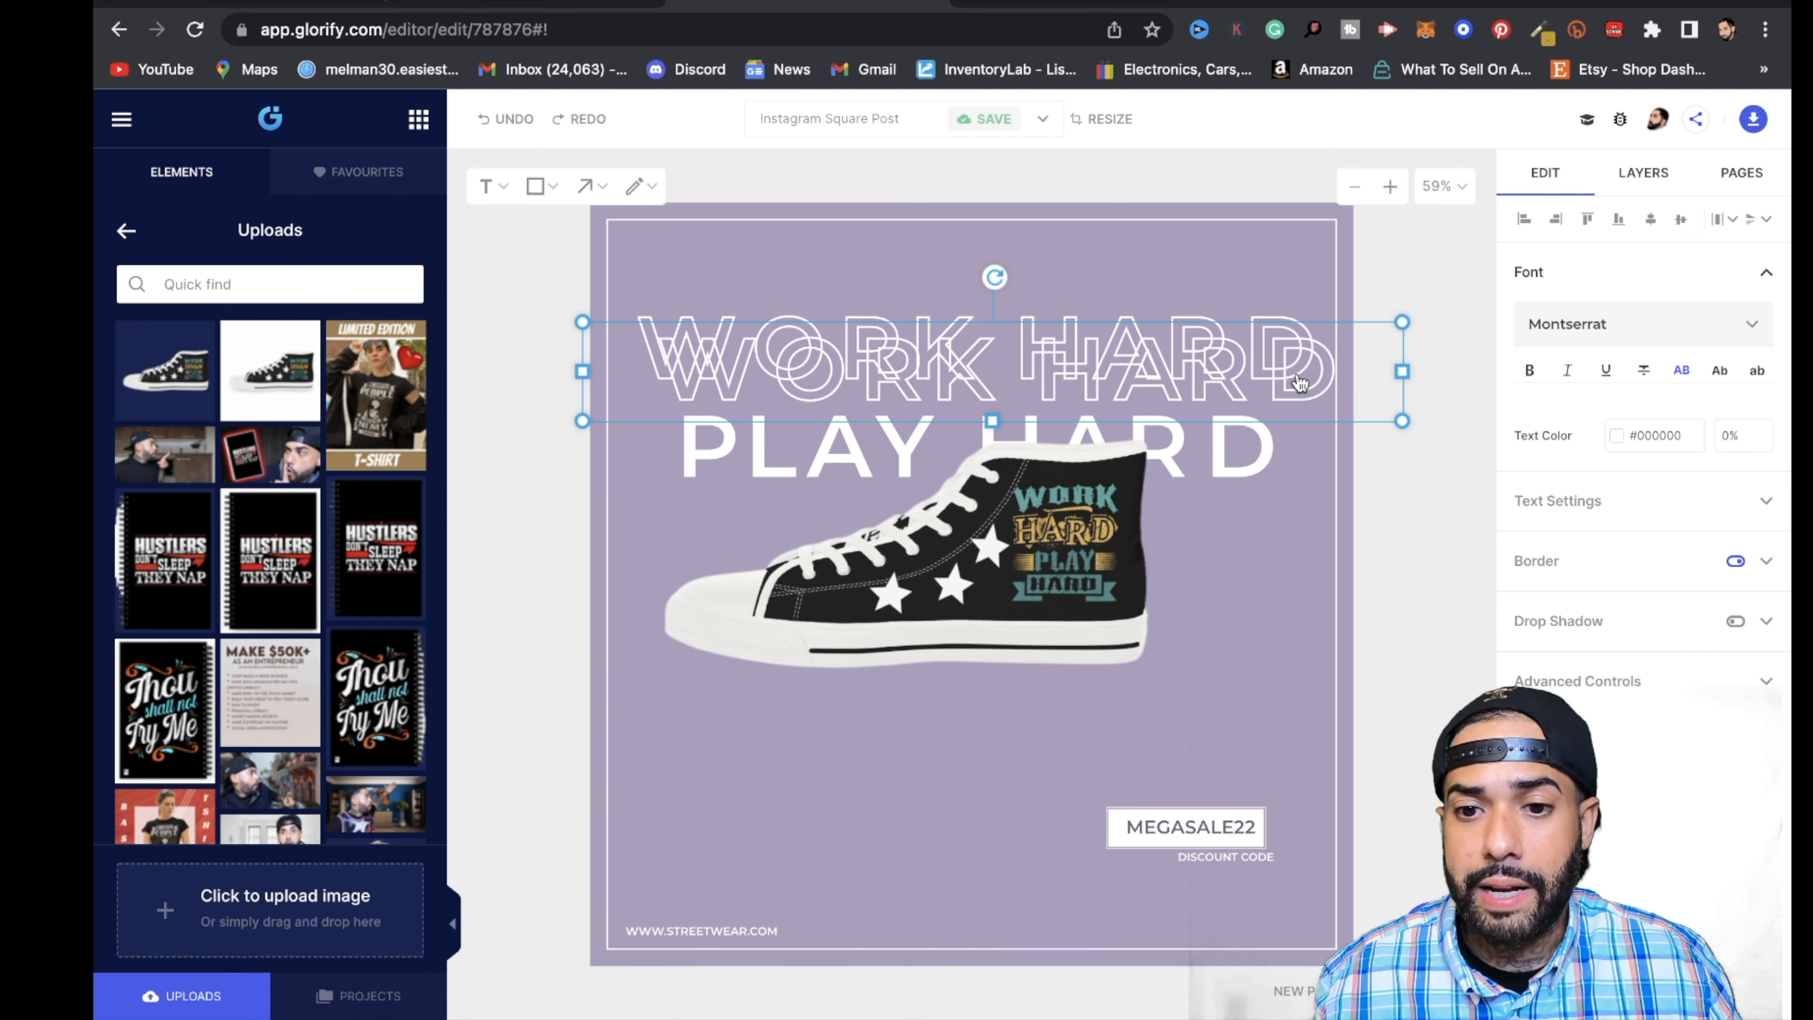
drag(1262, 383, 1230, 547)
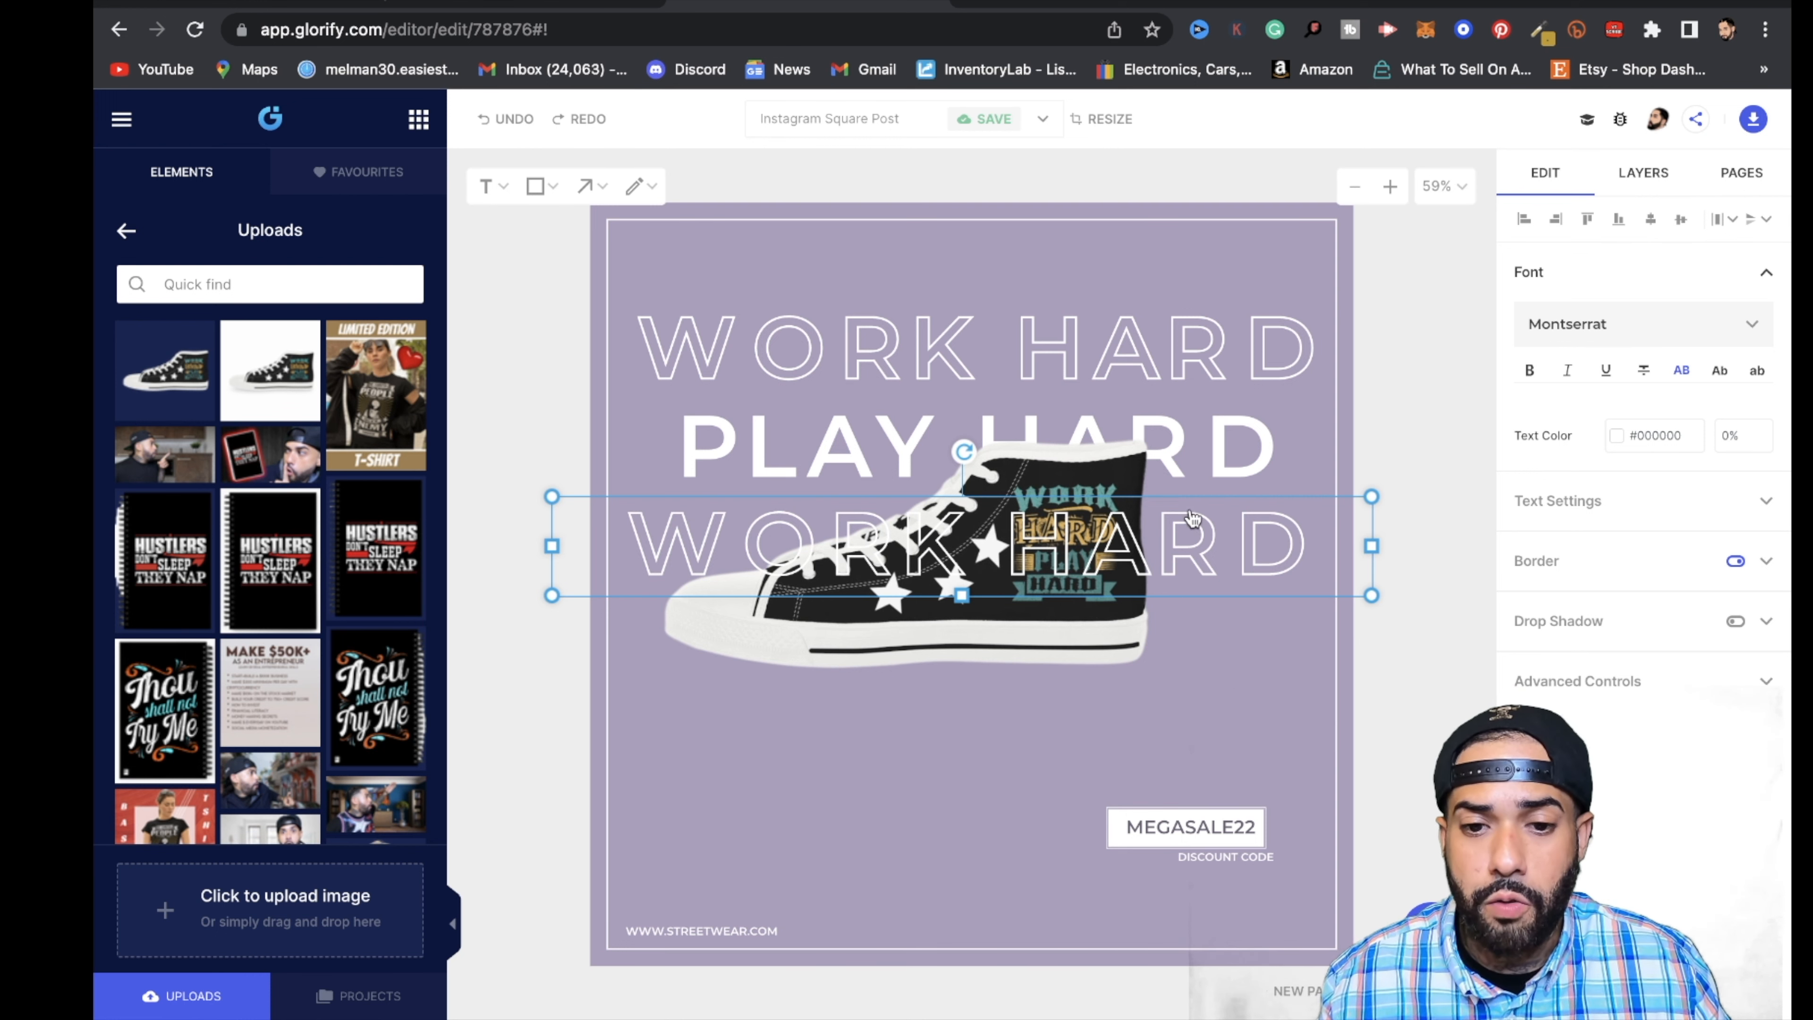
- Send the copied WORK HARD line to the back behind the sneaker and shift the sneaker slightly to the right
right_click(1214, 548)
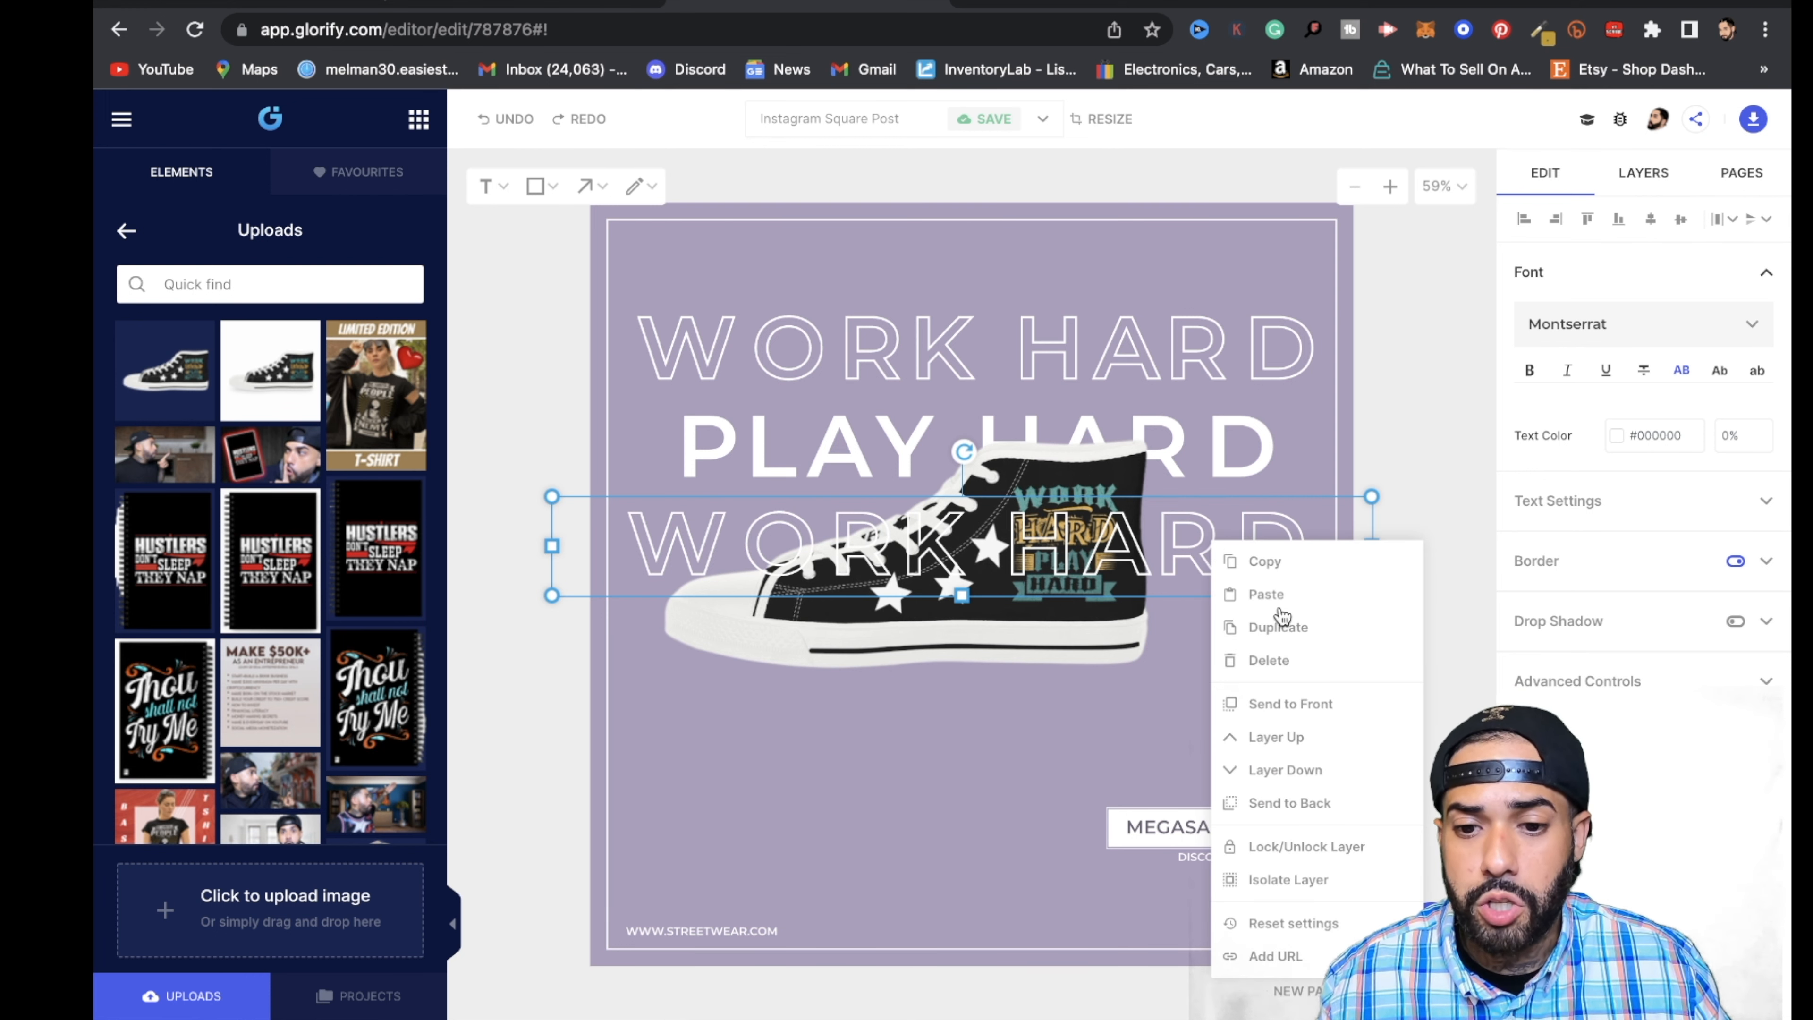
click(1323, 806)
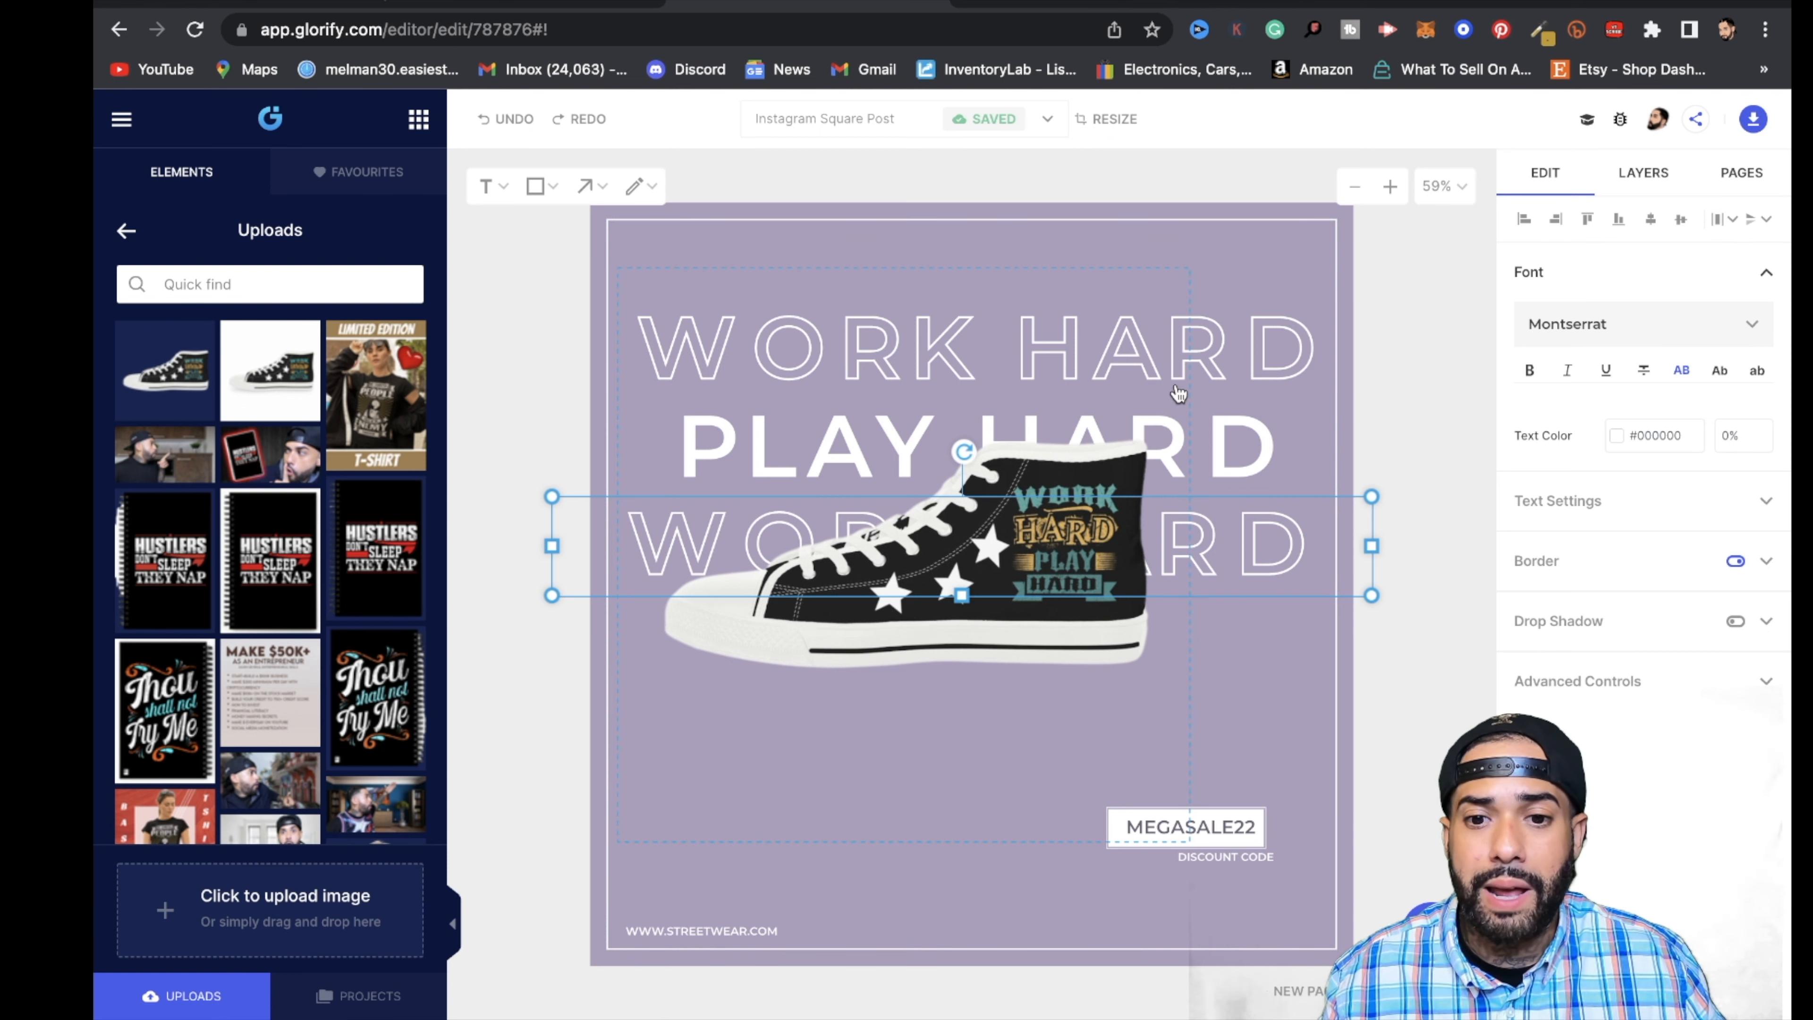
drag(1143, 565, 1169, 561)
- Duplicate the solid PLAY HARD line, place the copy below the second WORK HARD line, and send it behind the sneaker
click(1255, 440)
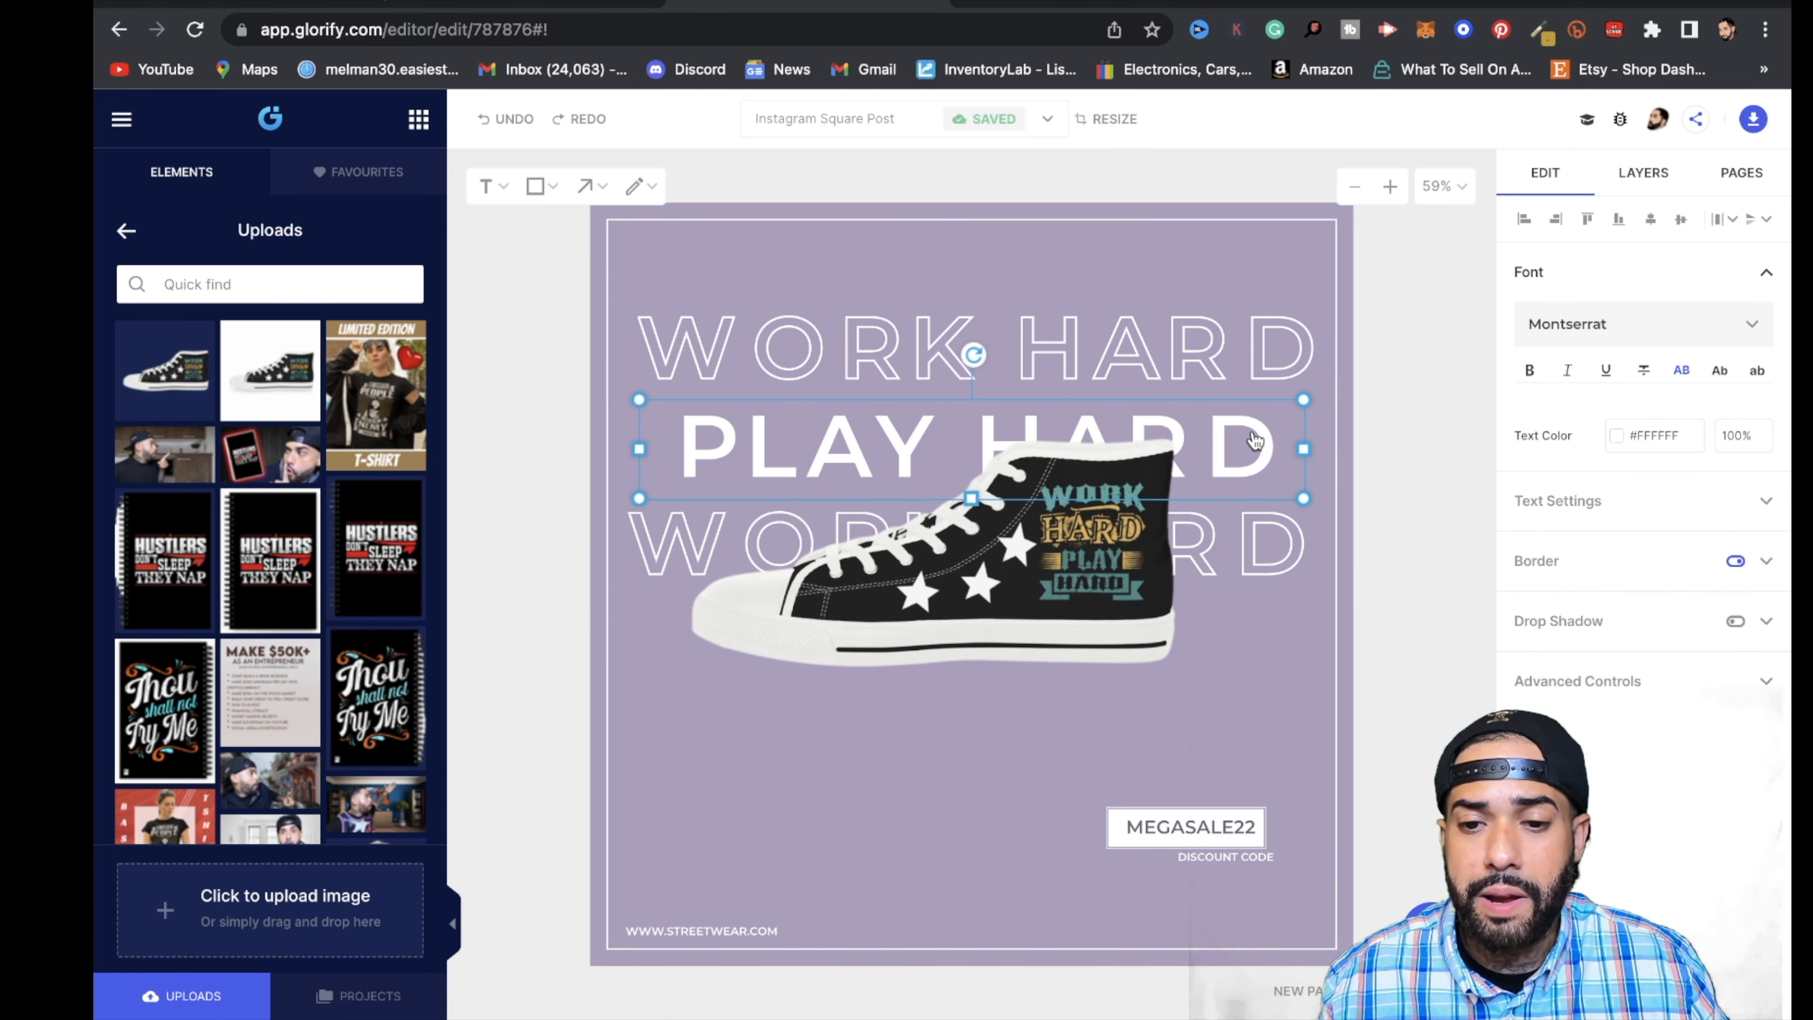
right_click(1255, 440)
click(1320, 520)
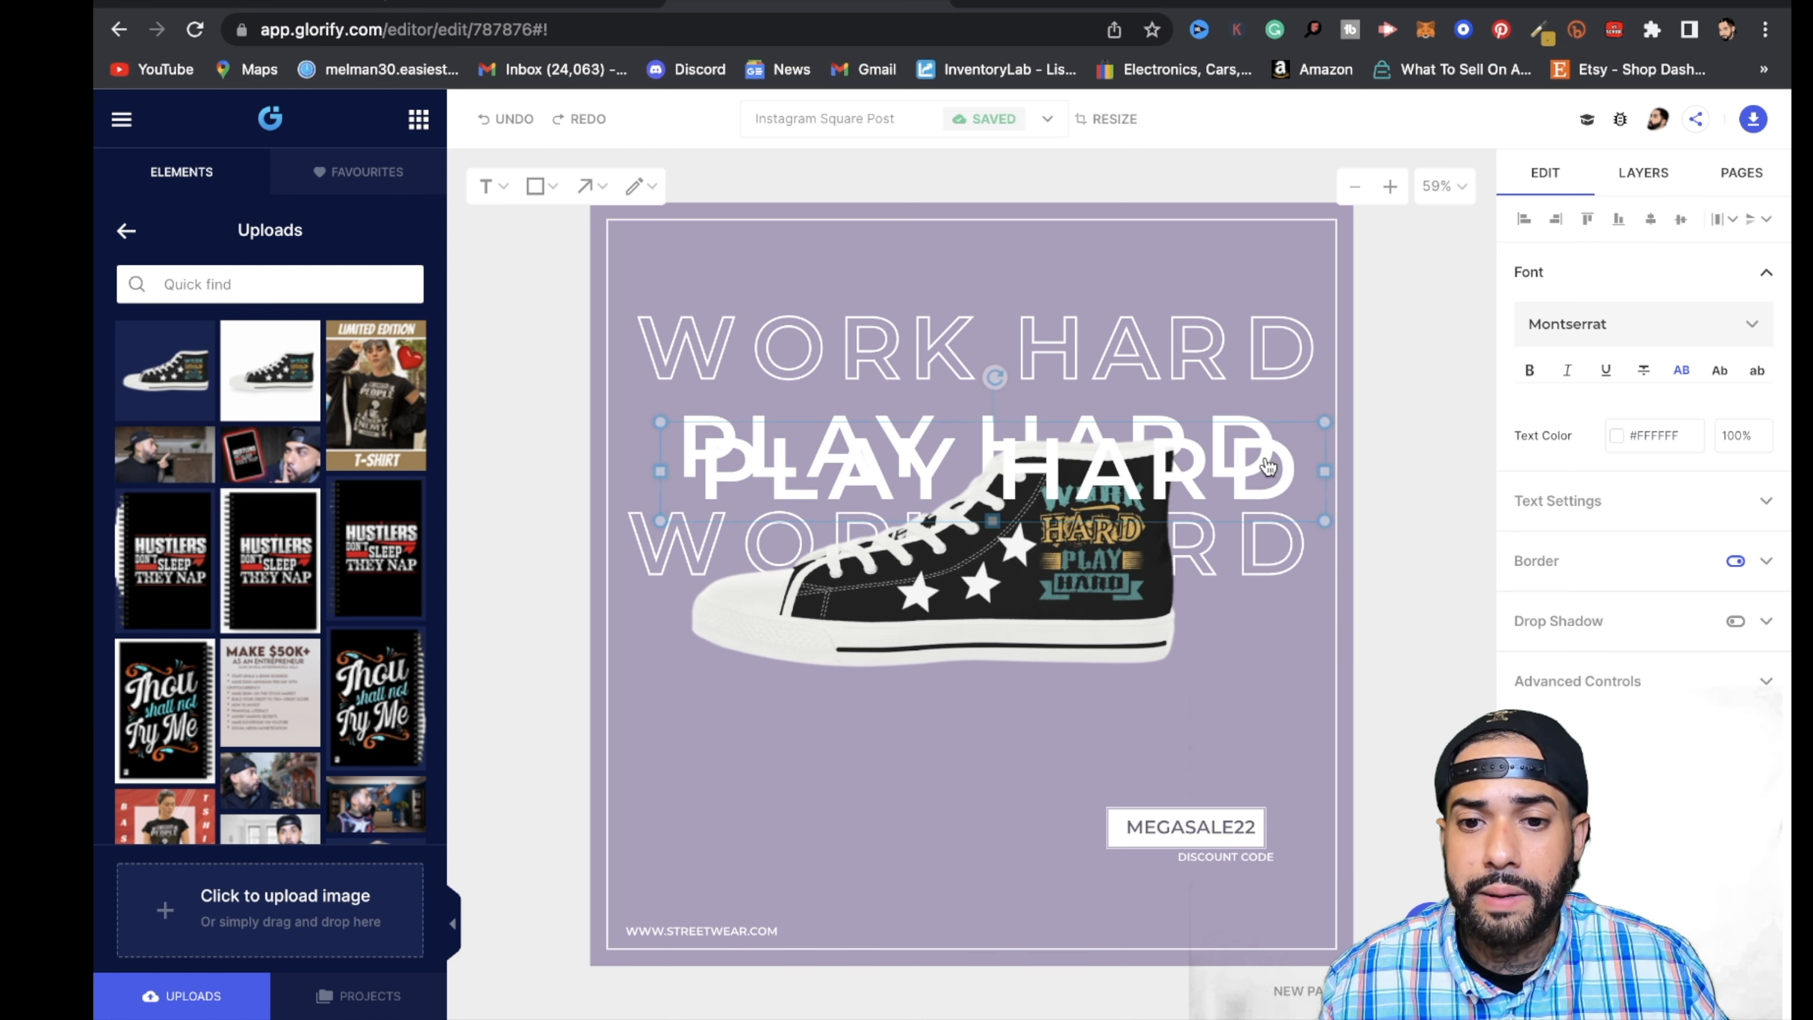
drag(1267, 466, 1234, 644)
right_click(1258, 607)
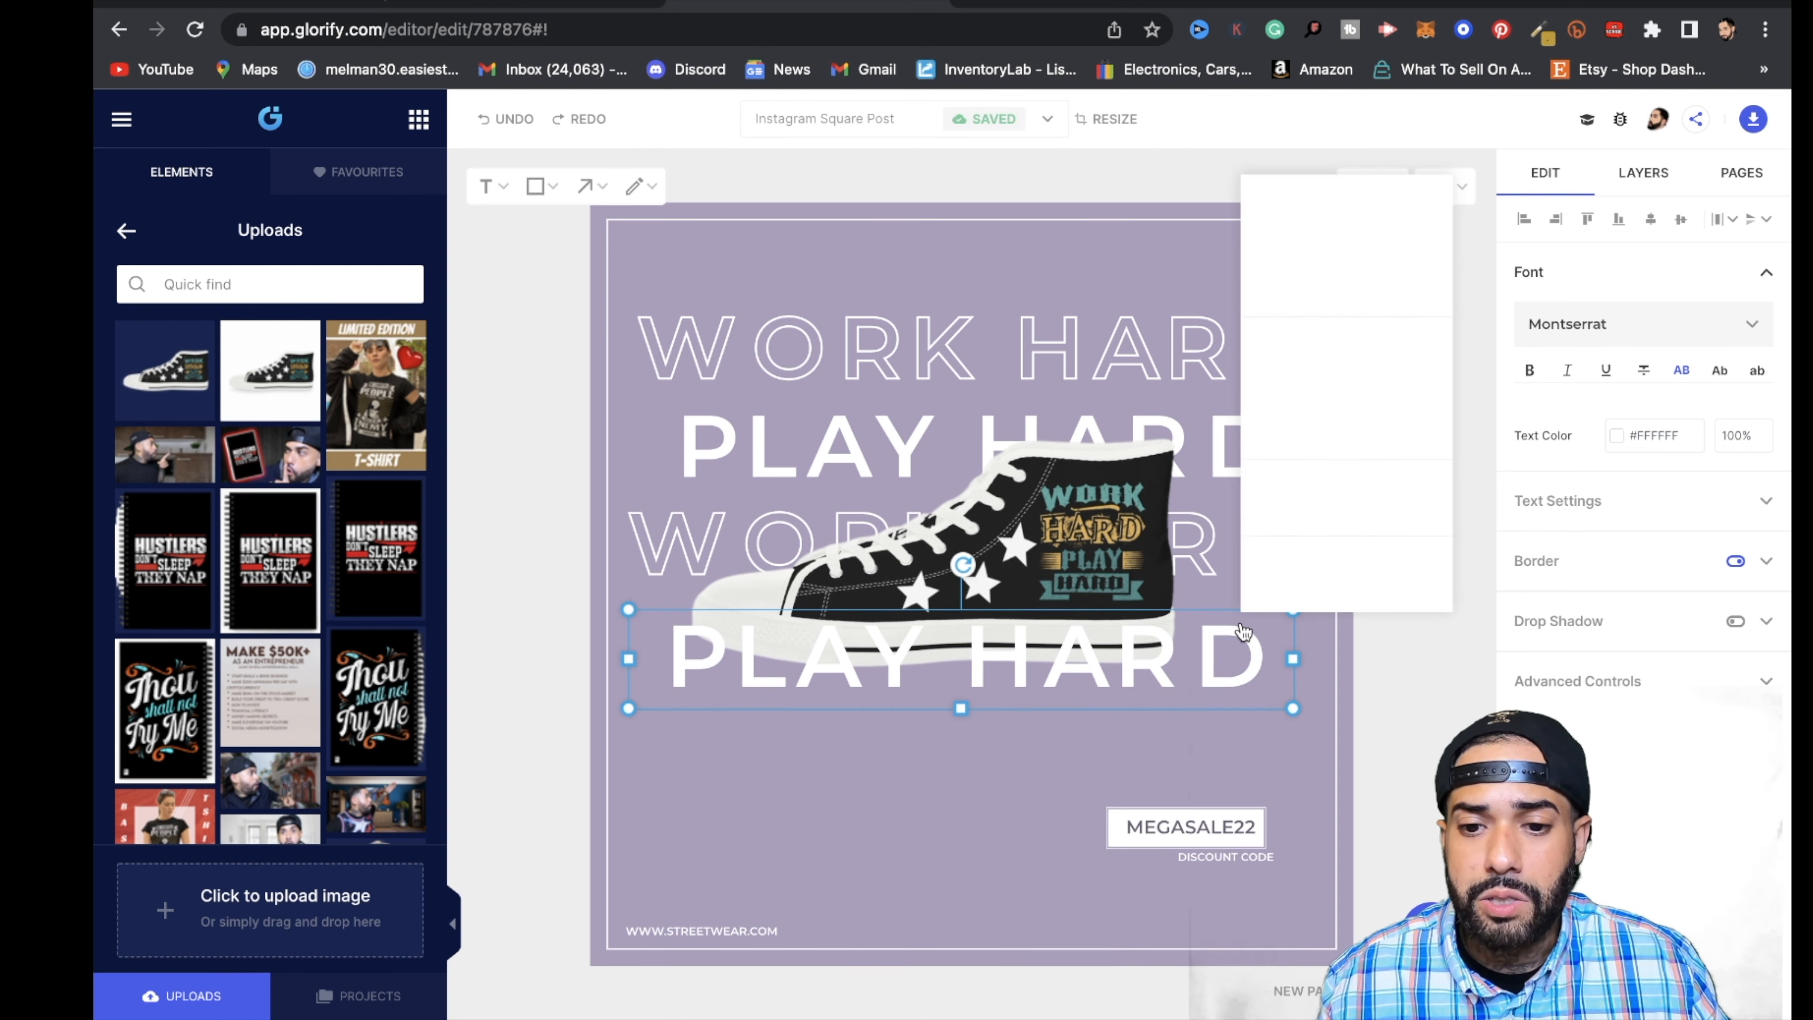
click(1372, 446)
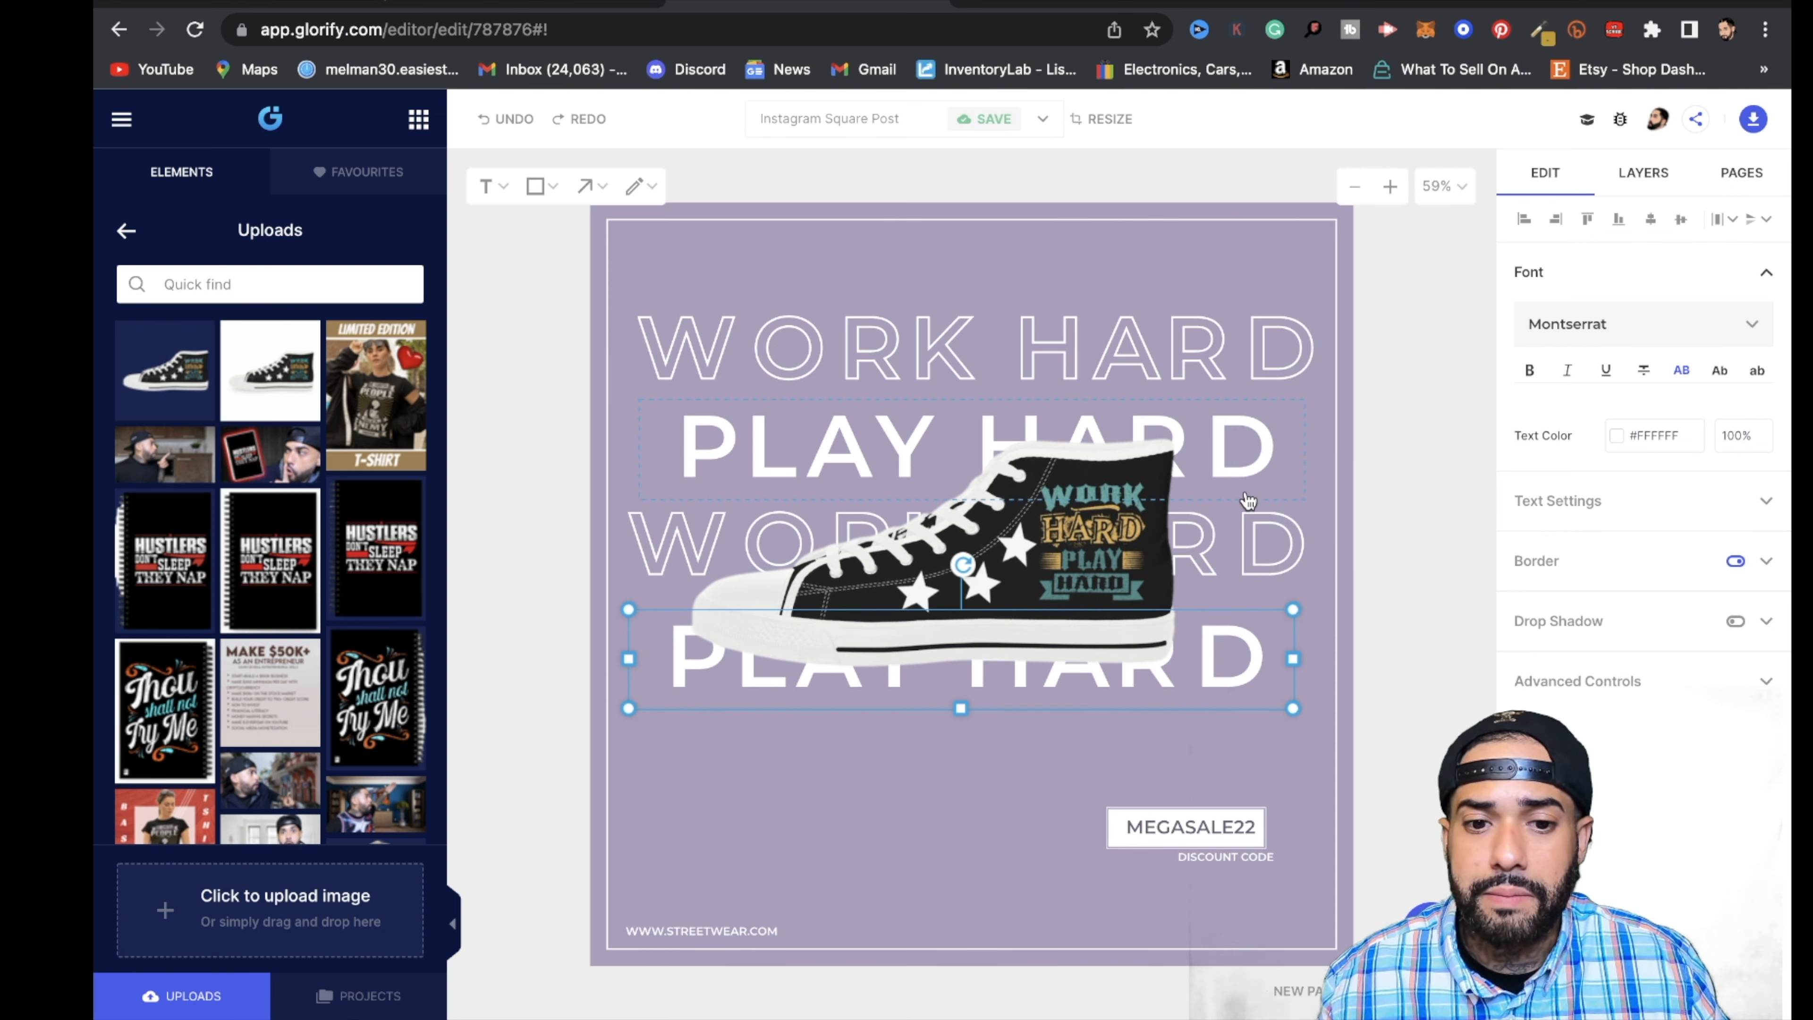
- Duplicate the top outlined WORK HARD line and place the copy directly below the second PLAY HARD line
click(1261, 361)
right_click(1258, 351)
click(1317, 431)
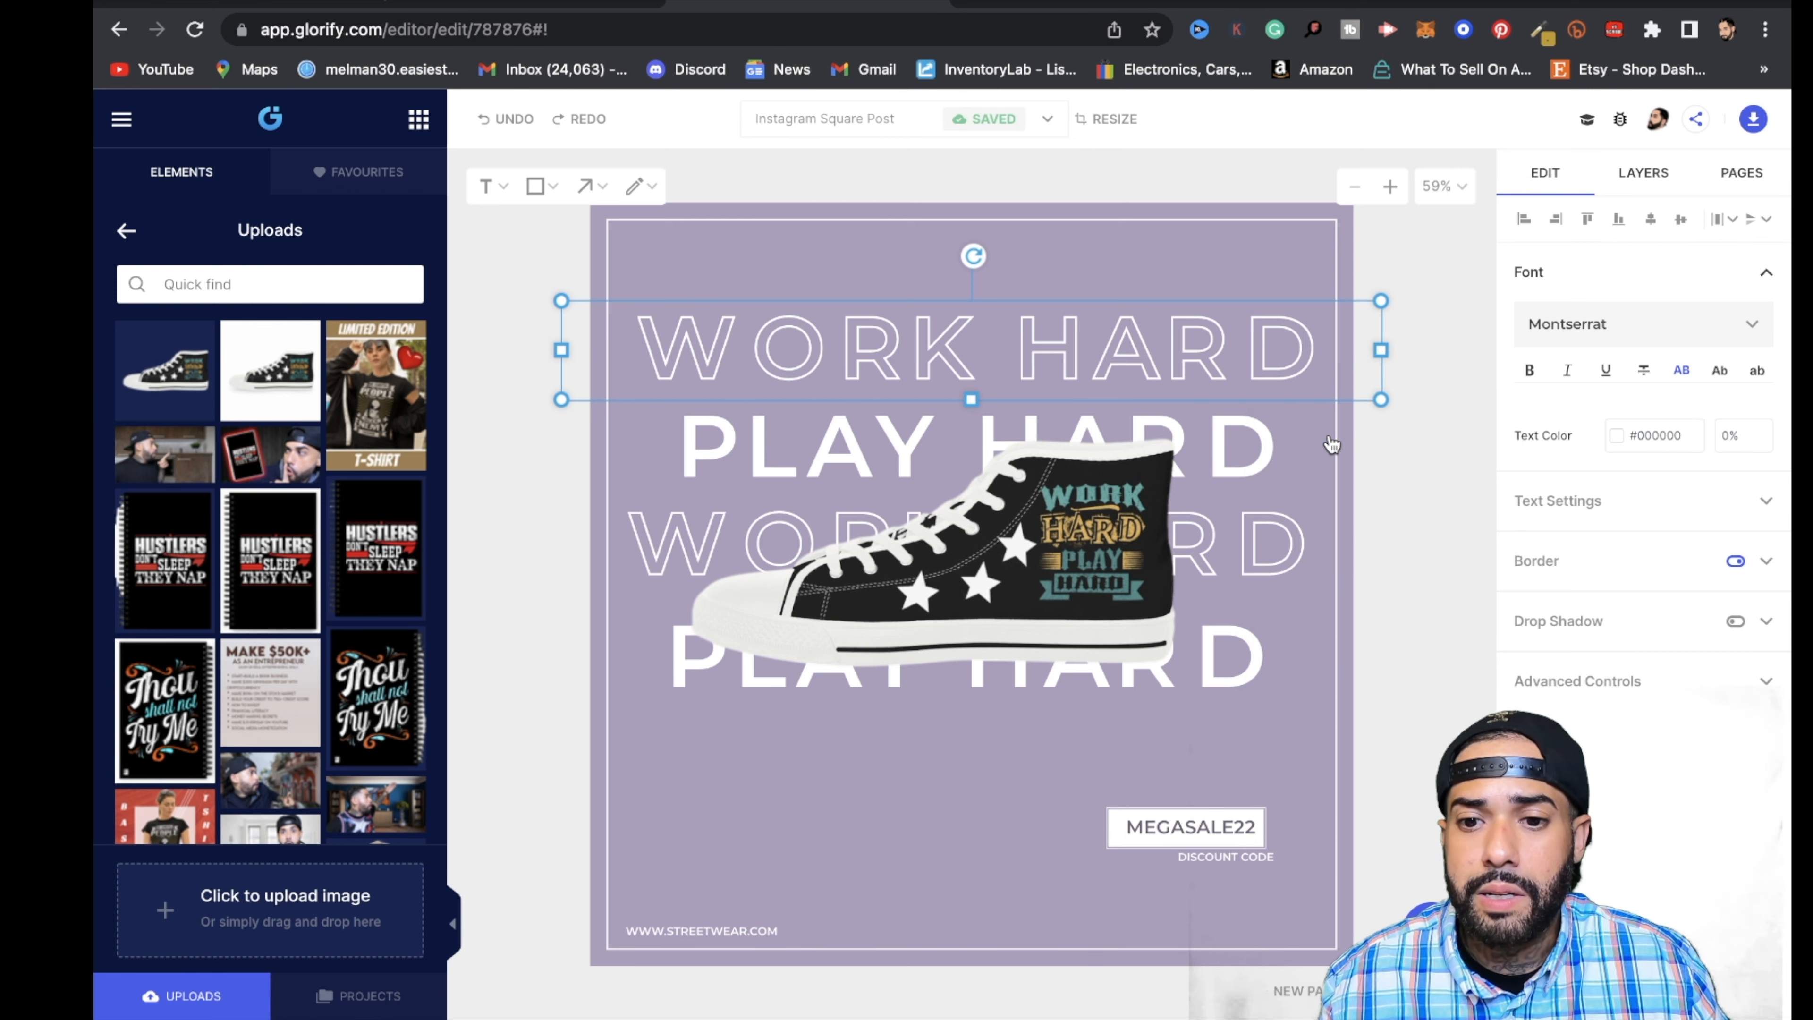
drag(1208, 379, 1195, 751)
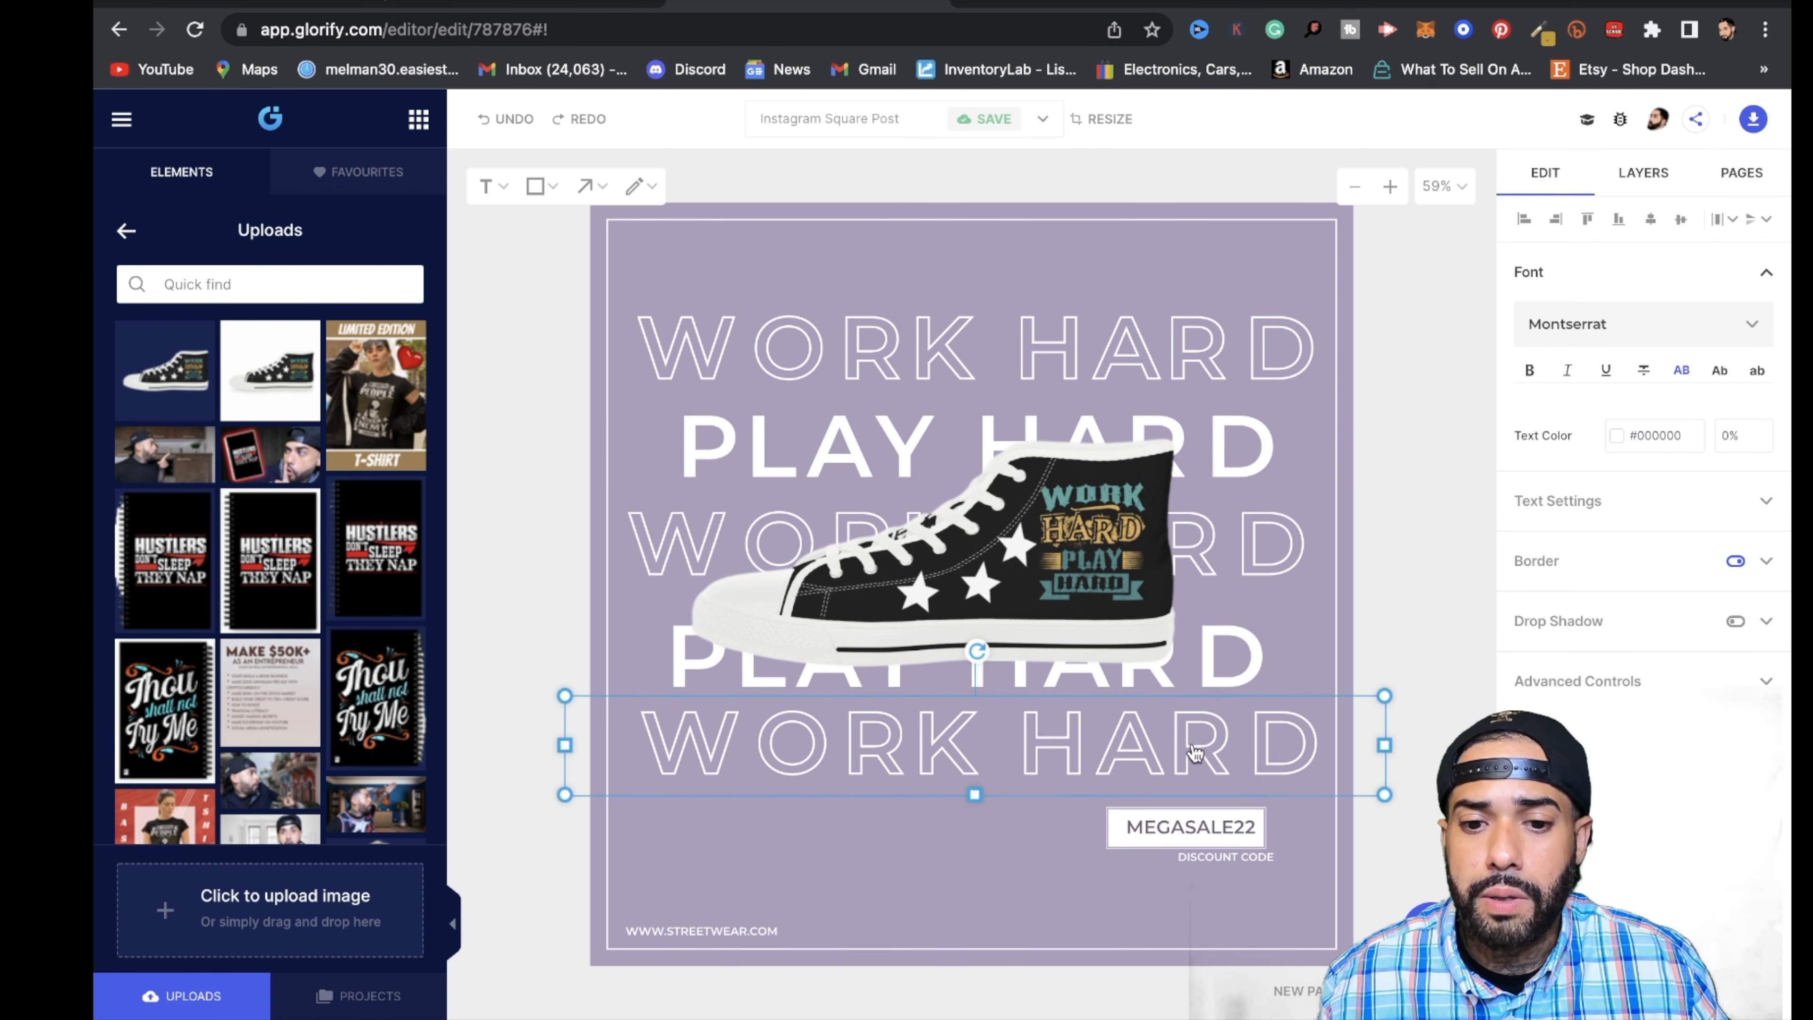
click(1196, 847)
click(1255, 843)
key(Delete)
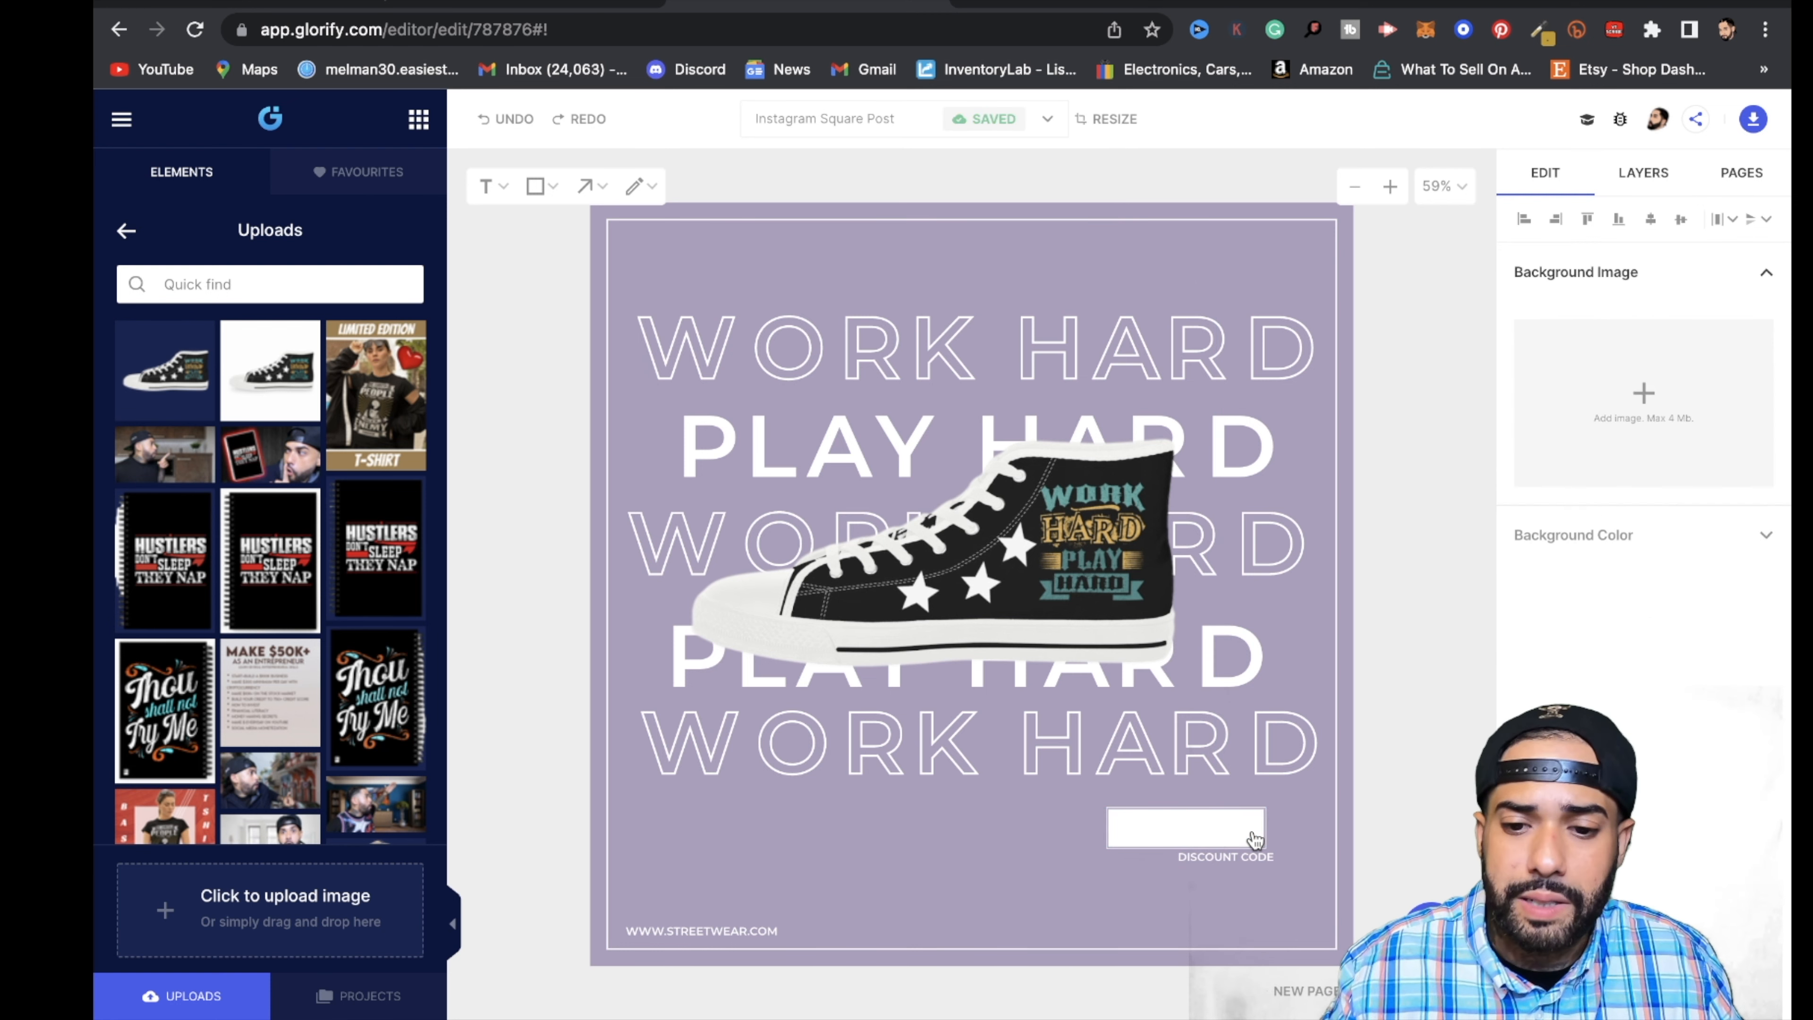
click(1255, 842)
key(Delete)
click(1256, 853)
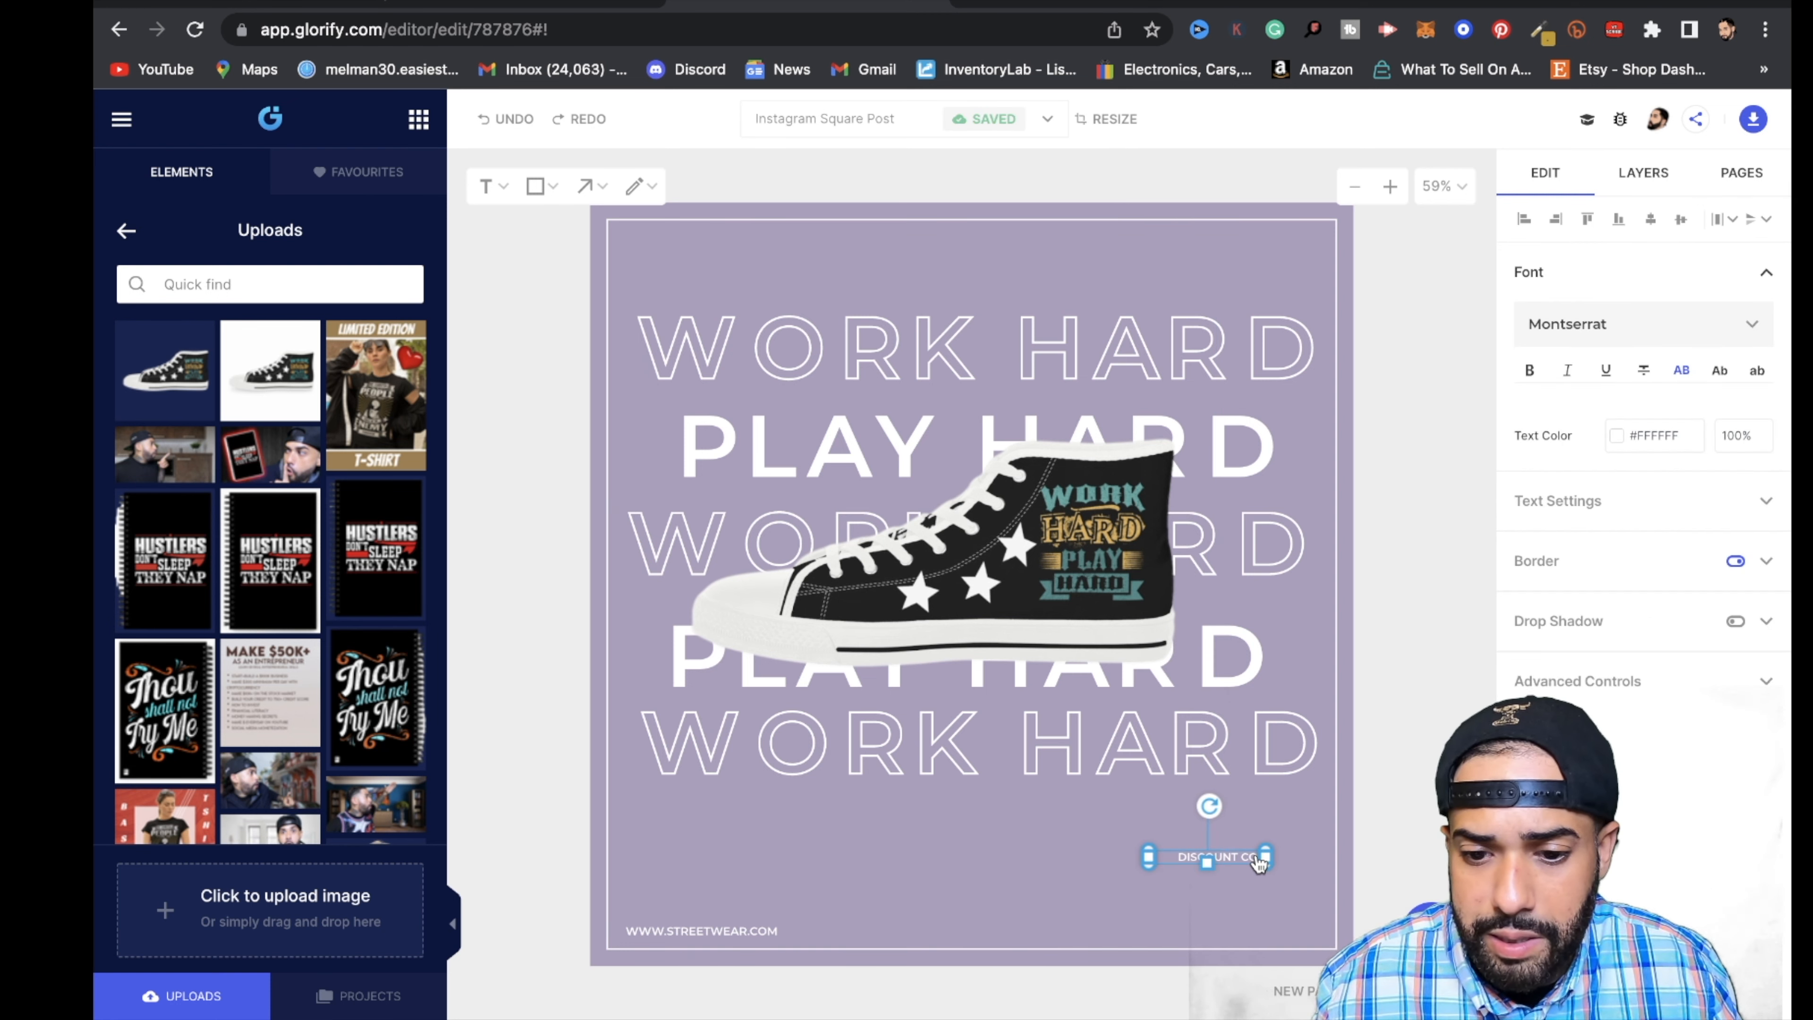
key(Delete)
click(723, 932)
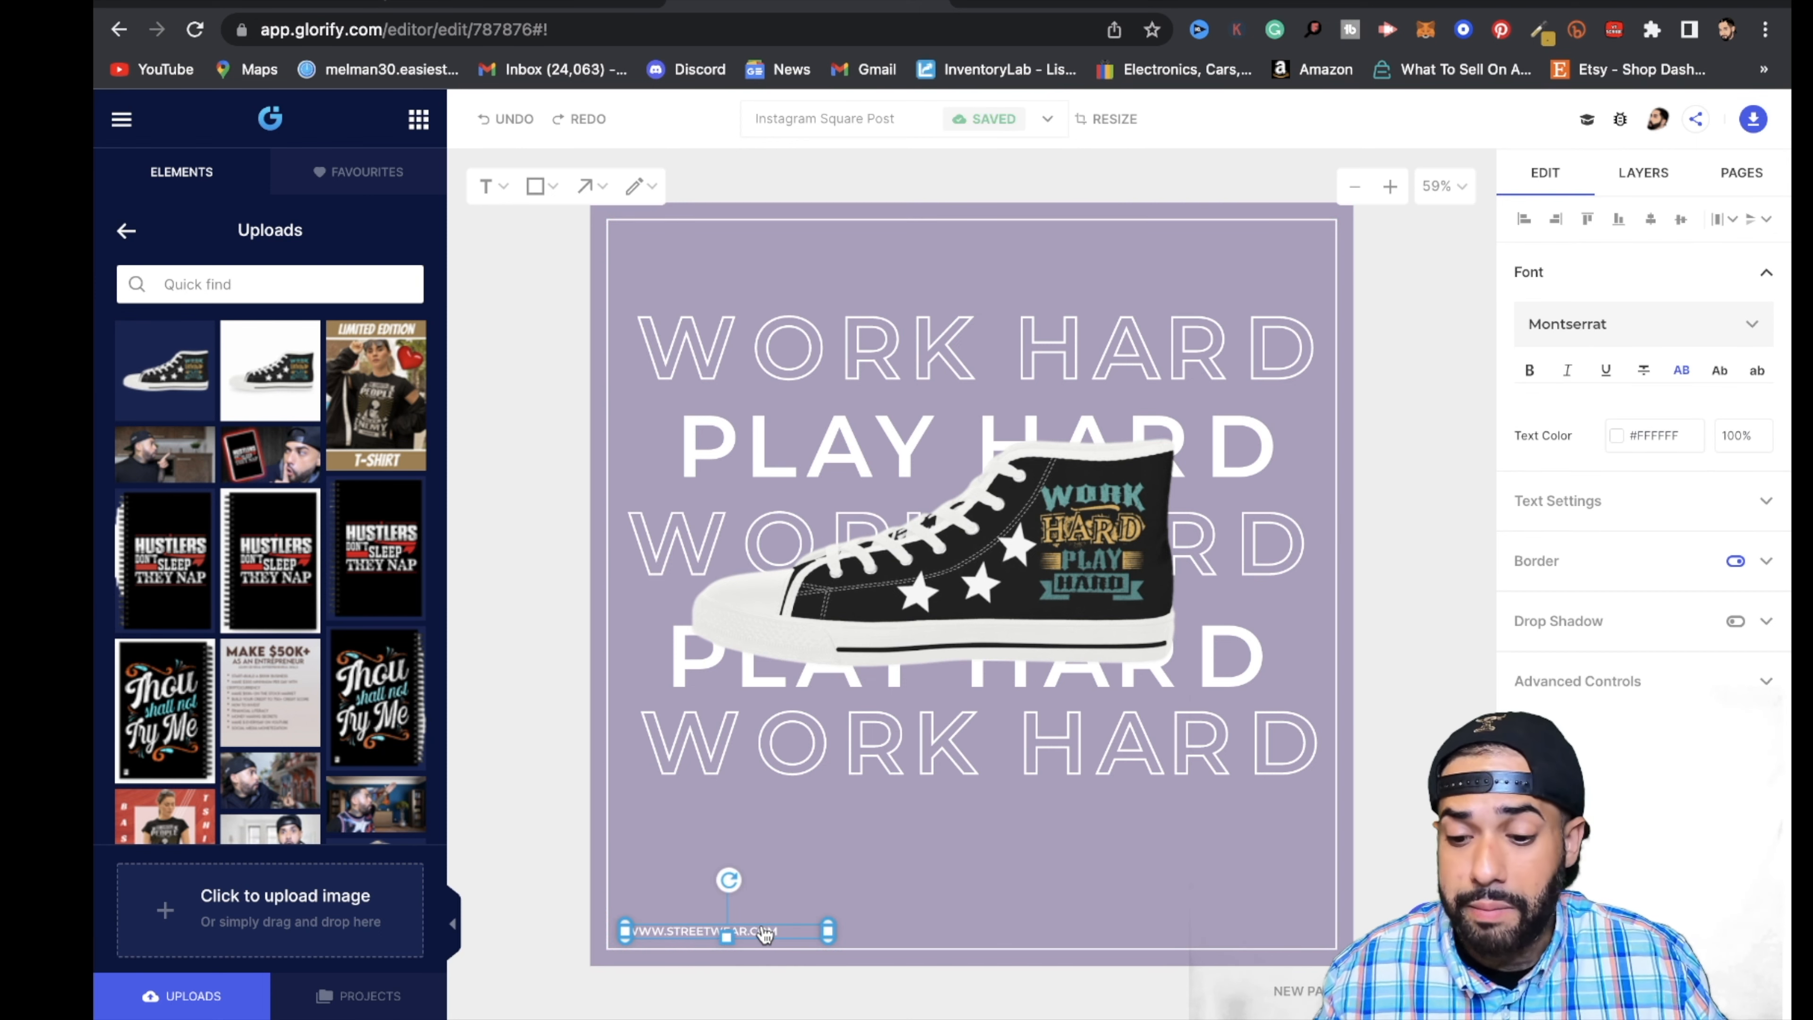
key(Delete)
- Nudge the lowest WORK HARD line slightly left and place a duplicate of the solid PLAY HARD line beneath it
drag(902, 748, 891, 740)
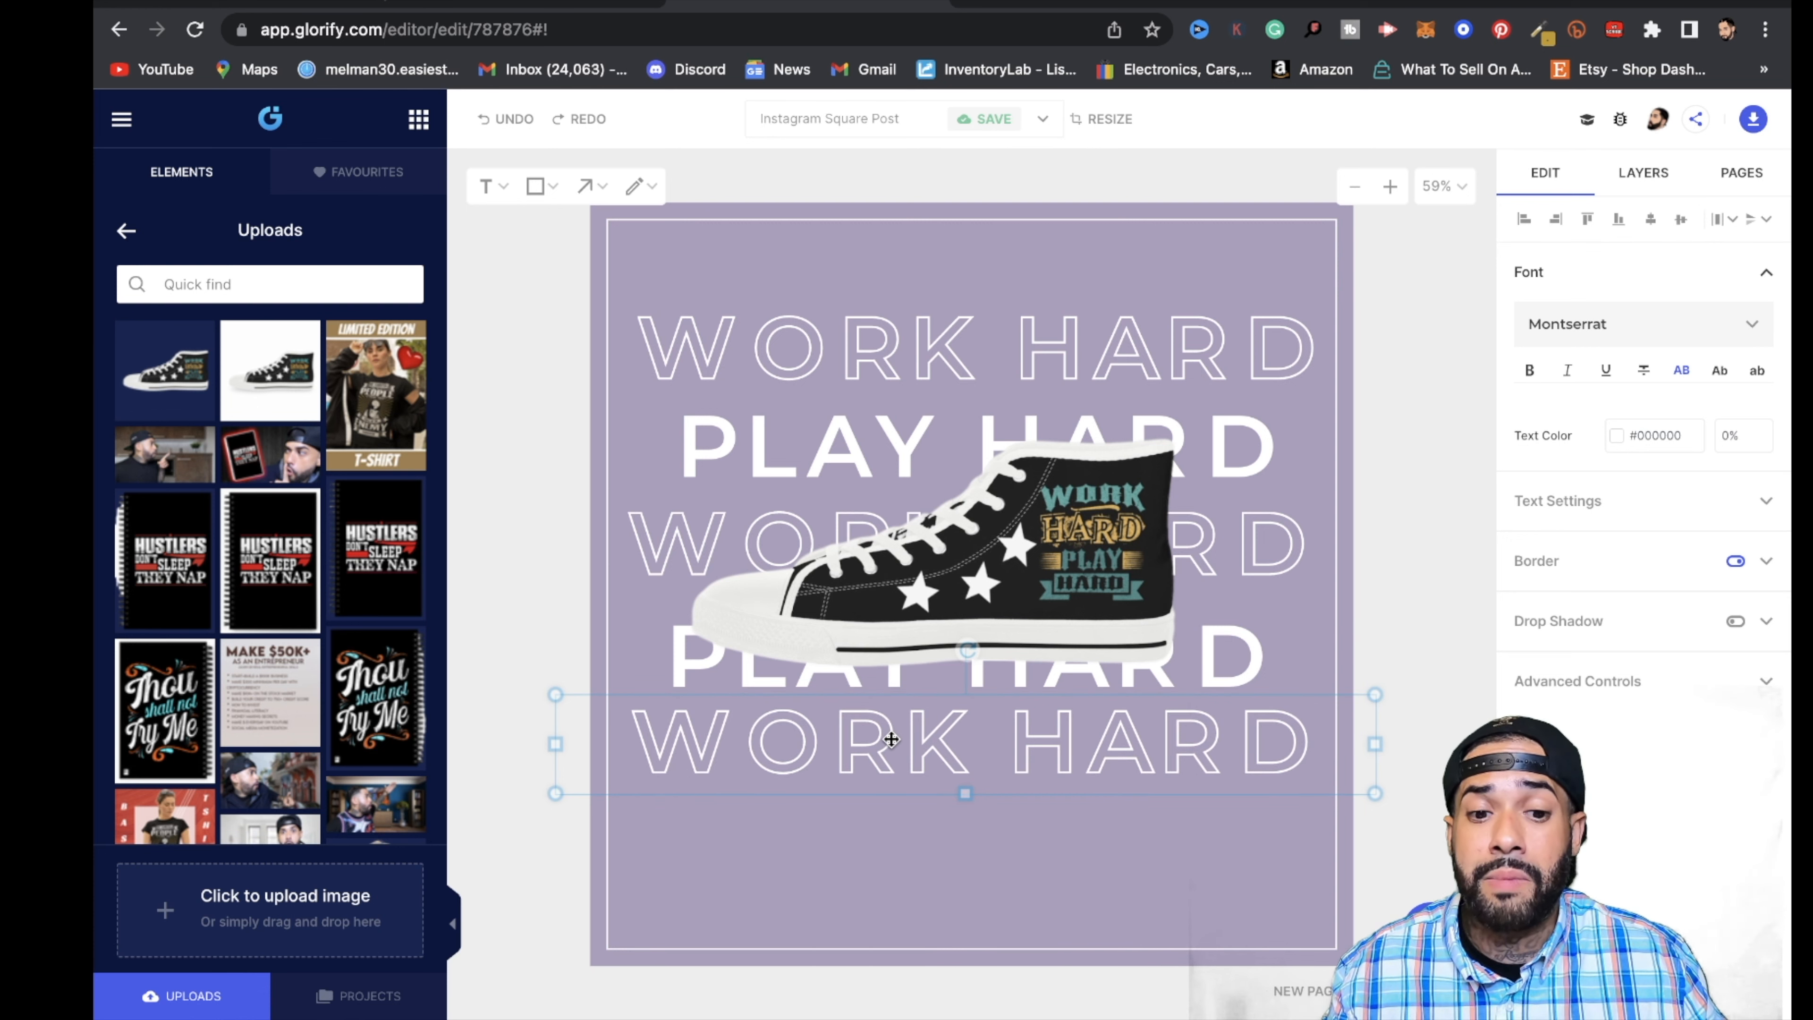
click(1018, 574)
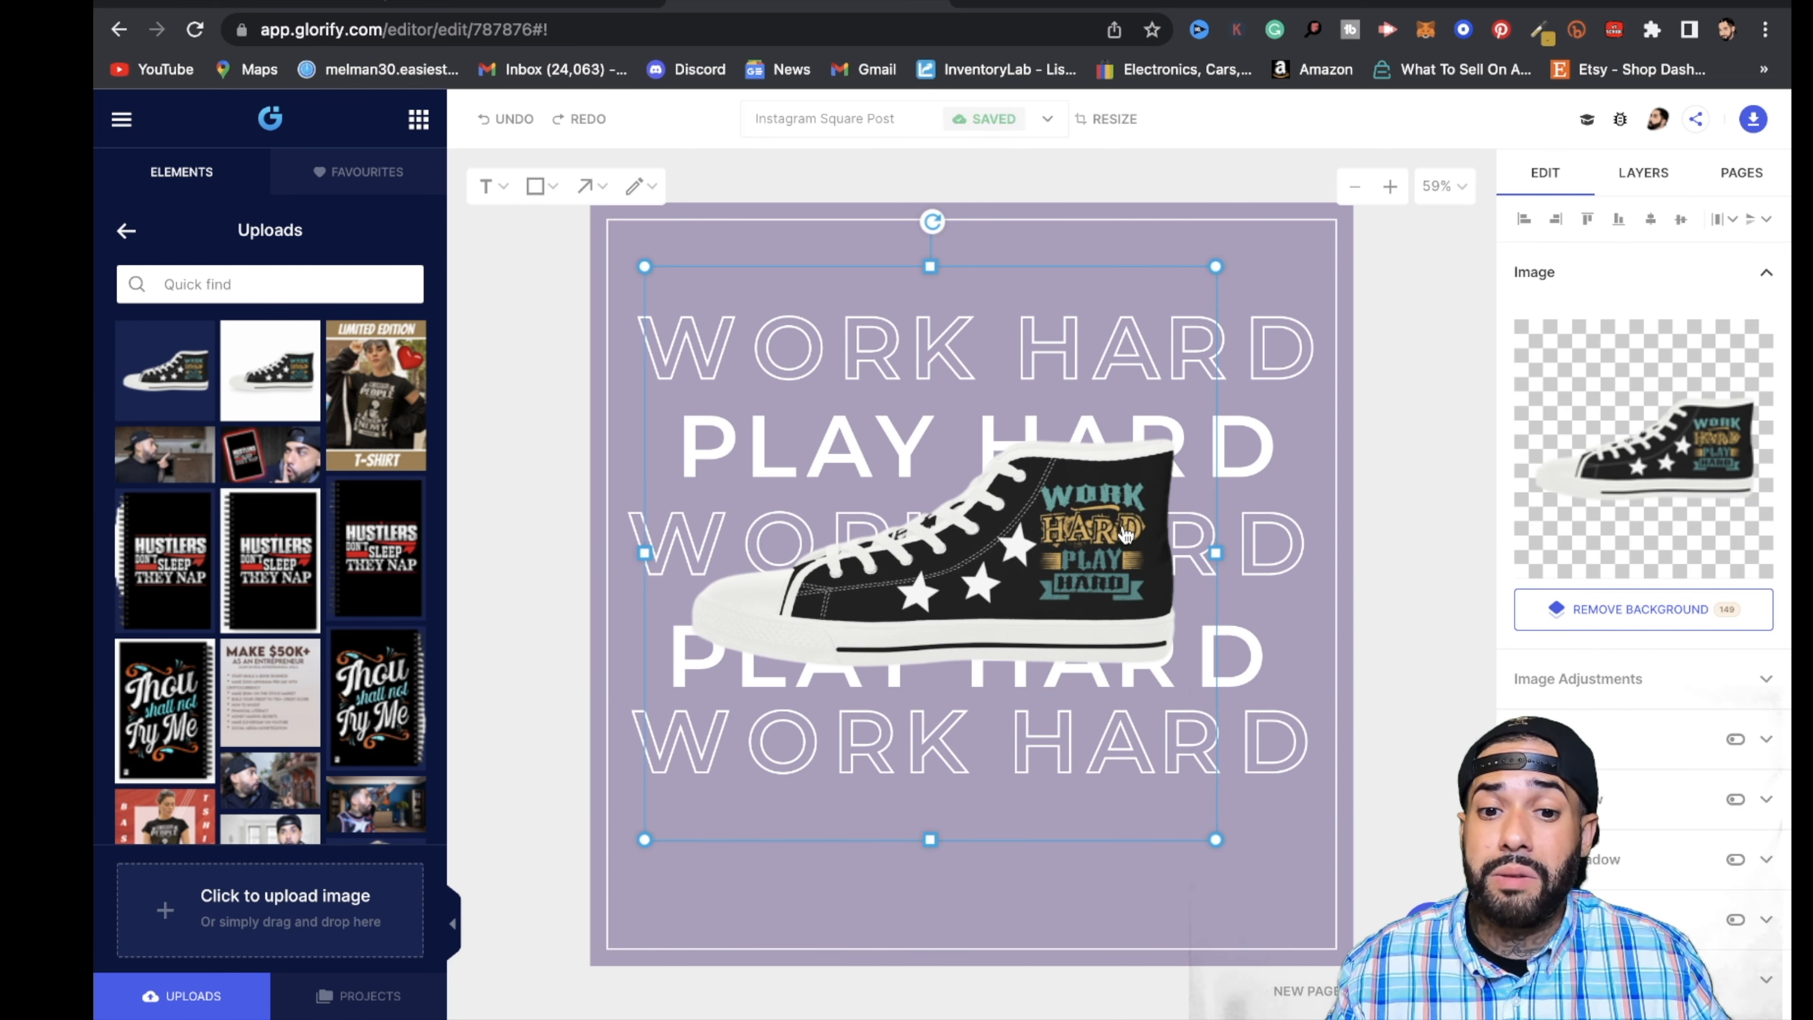
click(1214, 250)
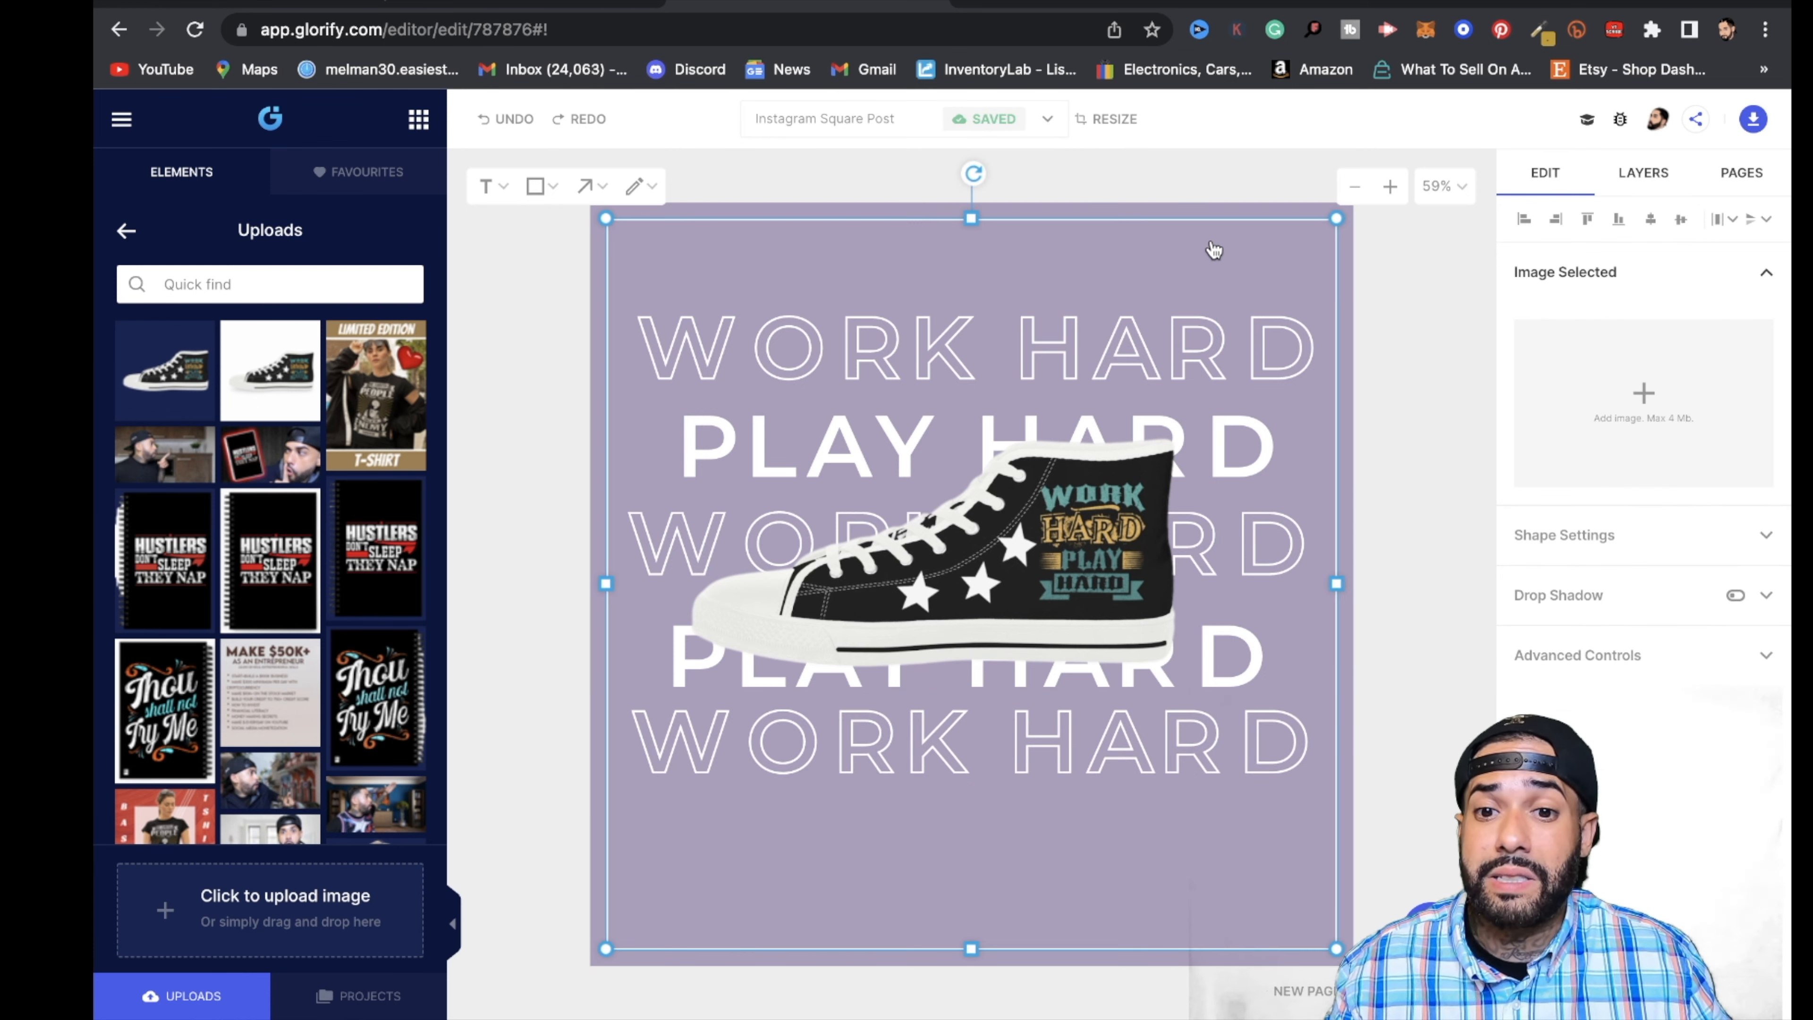
click(1250, 477)
right_click(1257, 463)
click(1322, 545)
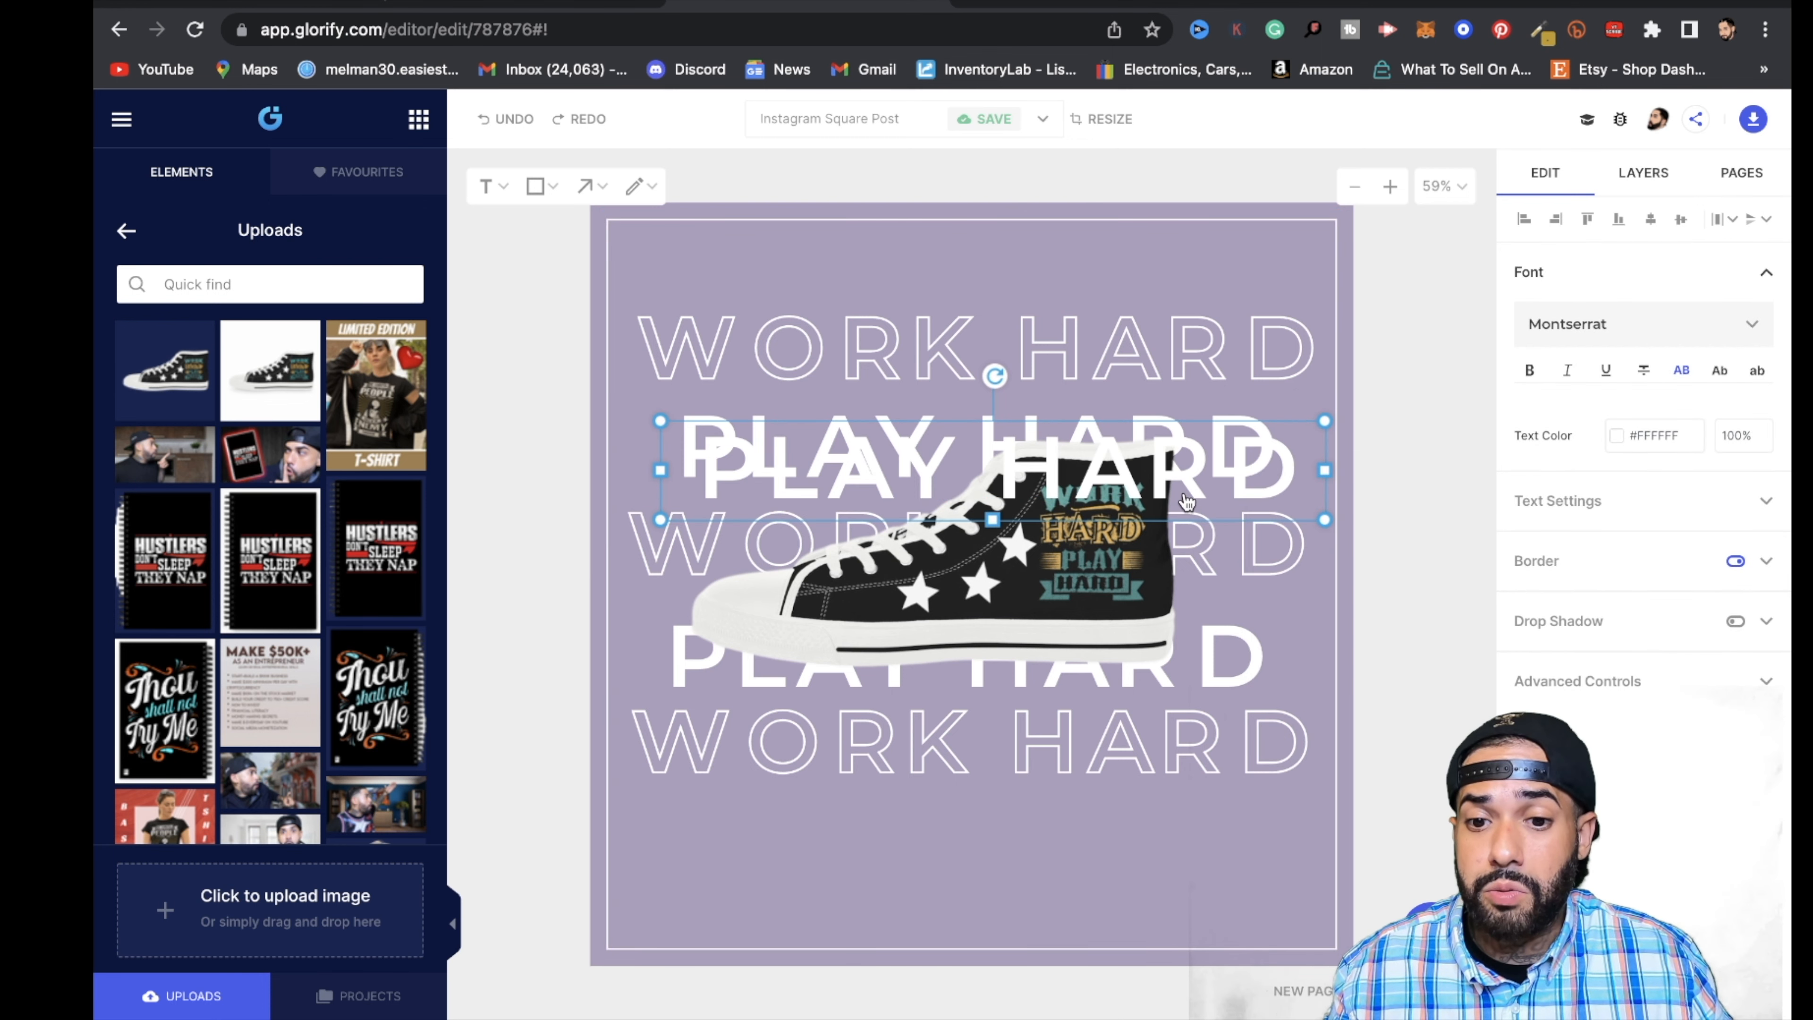
drag(1181, 496, 1136, 851)
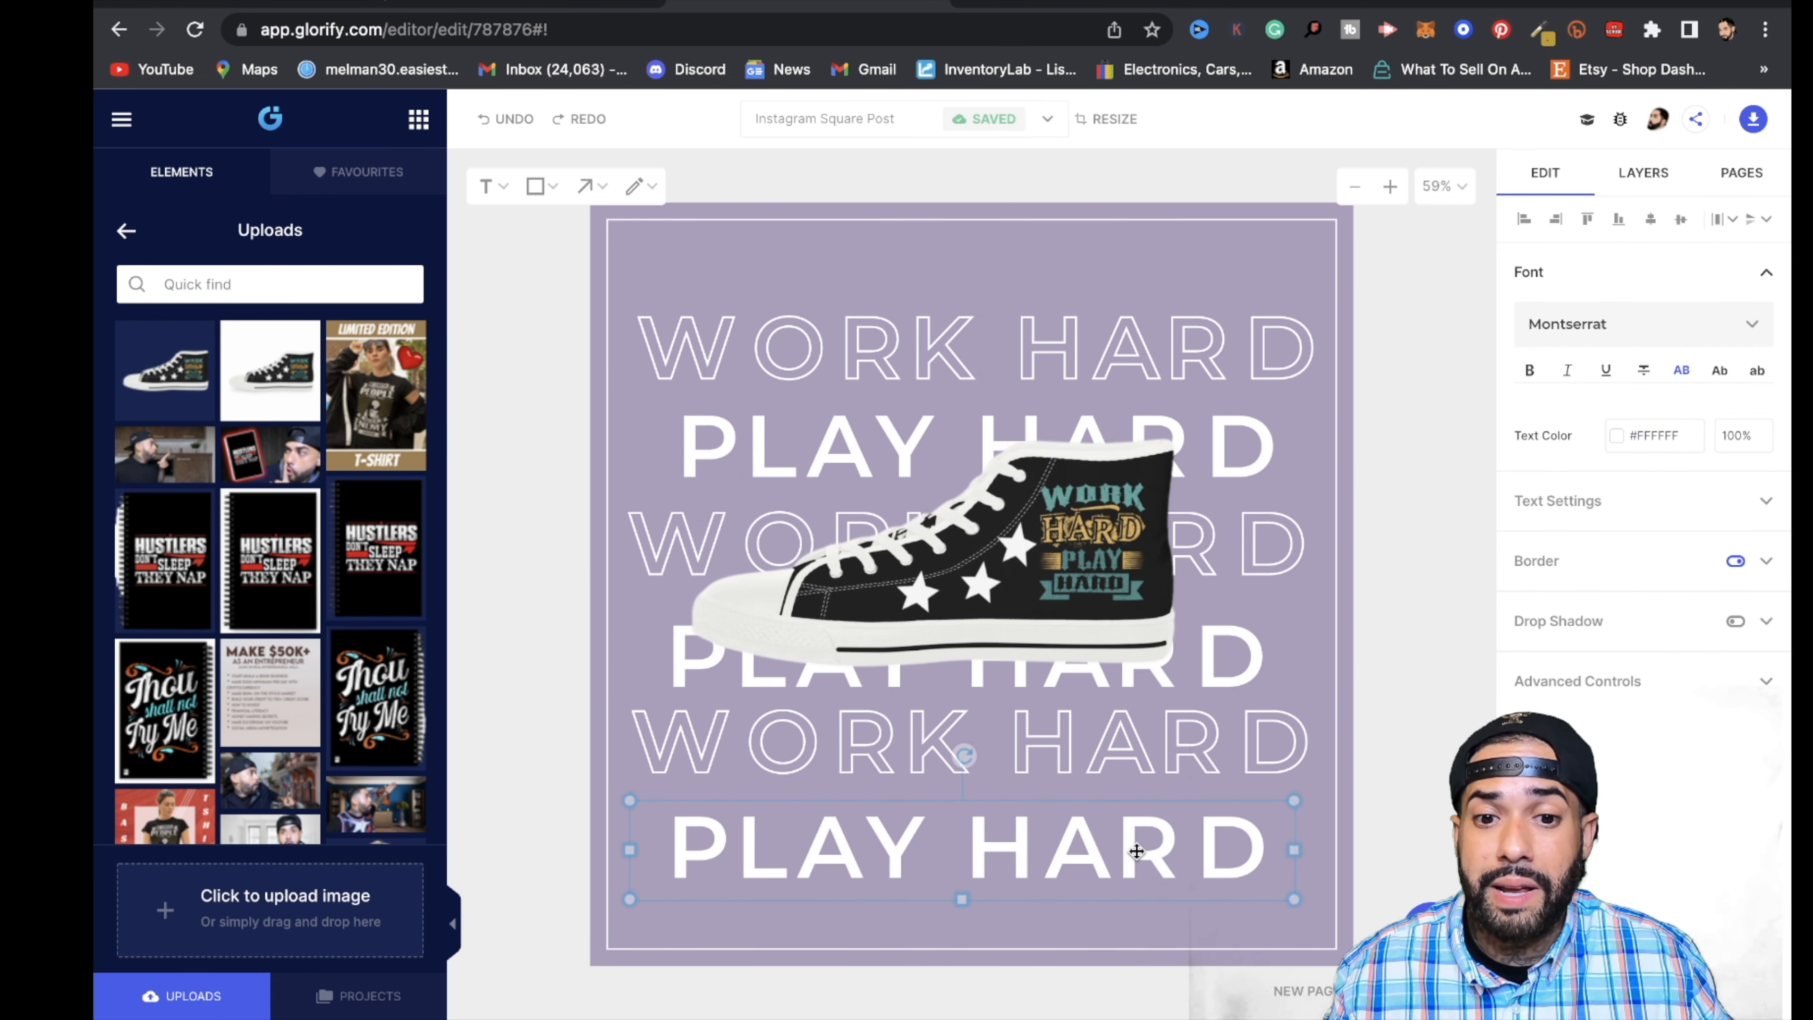
- Spread the text lines vertically by moving the first two lines up and the last two down, shifting the middle PLAY HARD slightly right
drag(1156, 358, 1157, 344)
drag(1270, 335, 1260, 301)
drag(1275, 463, 1275, 449)
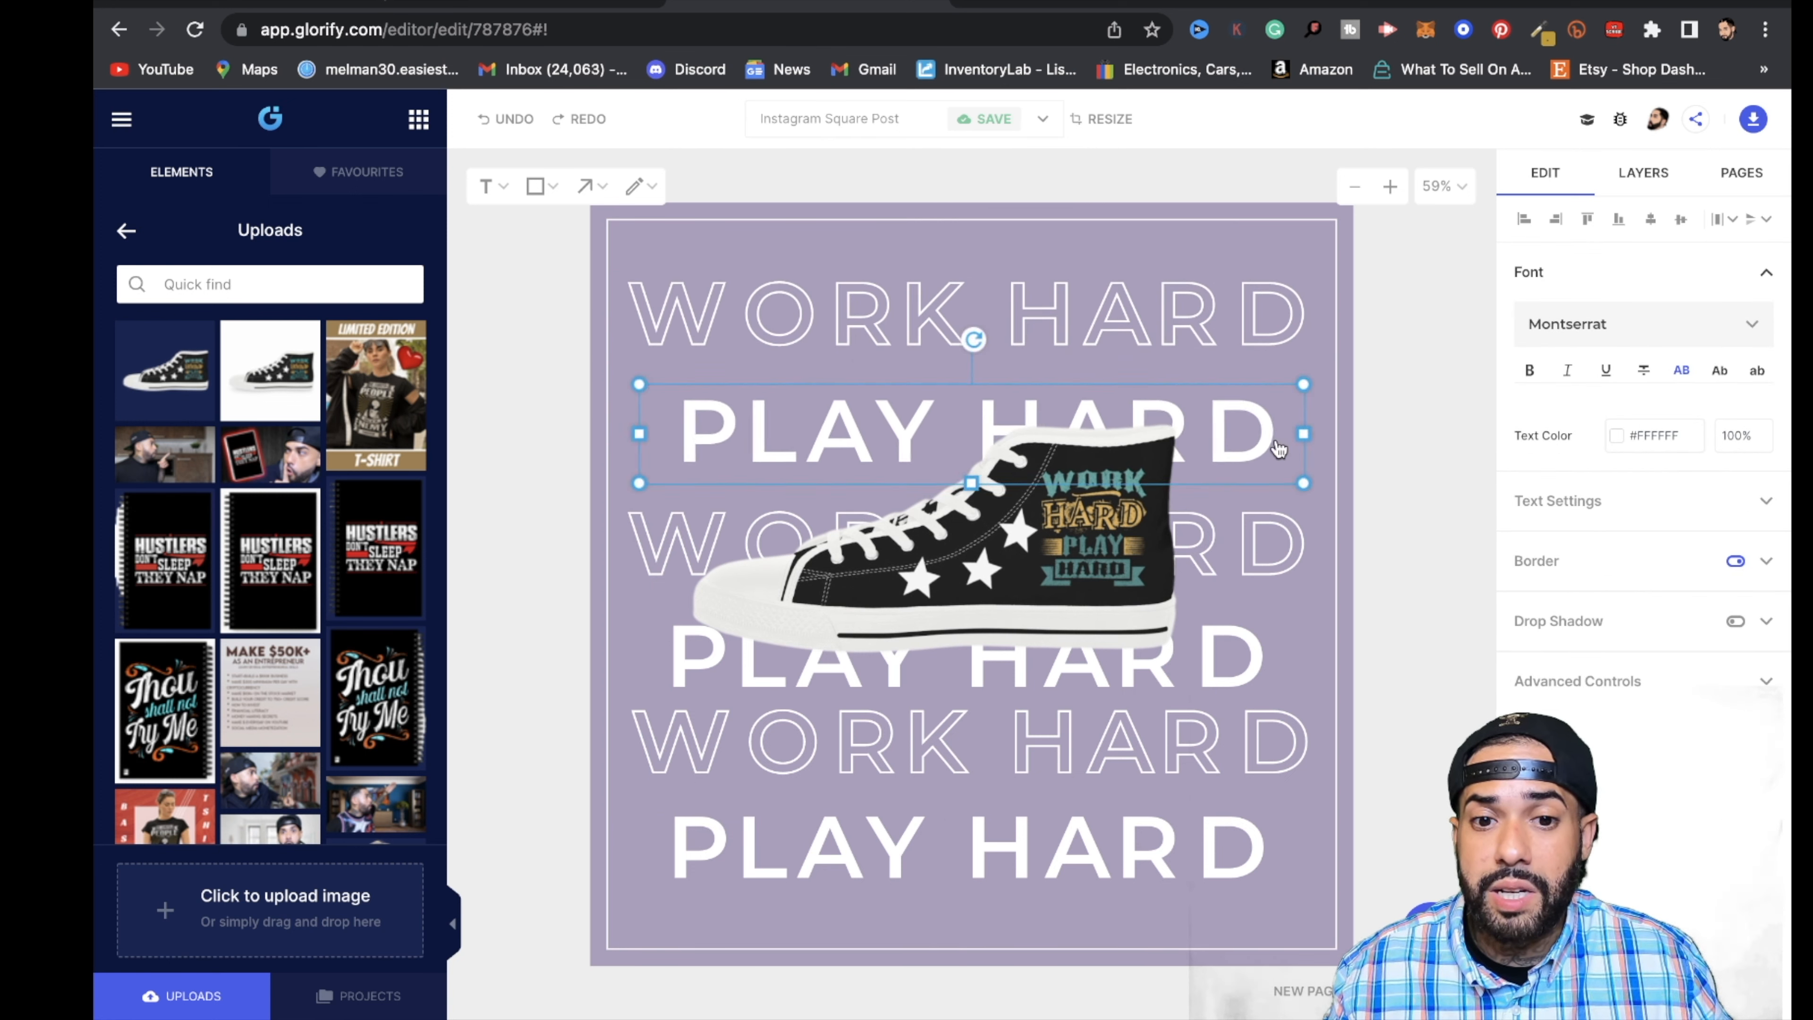
click(1231, 654)
mouse_move(1272, 683)
mouse_down()
mouse_move(1171, 680)
mouse_move(1274, 662)
mouse_up()
click(1260, 663)
drag(1293, 740, 1293, 751)
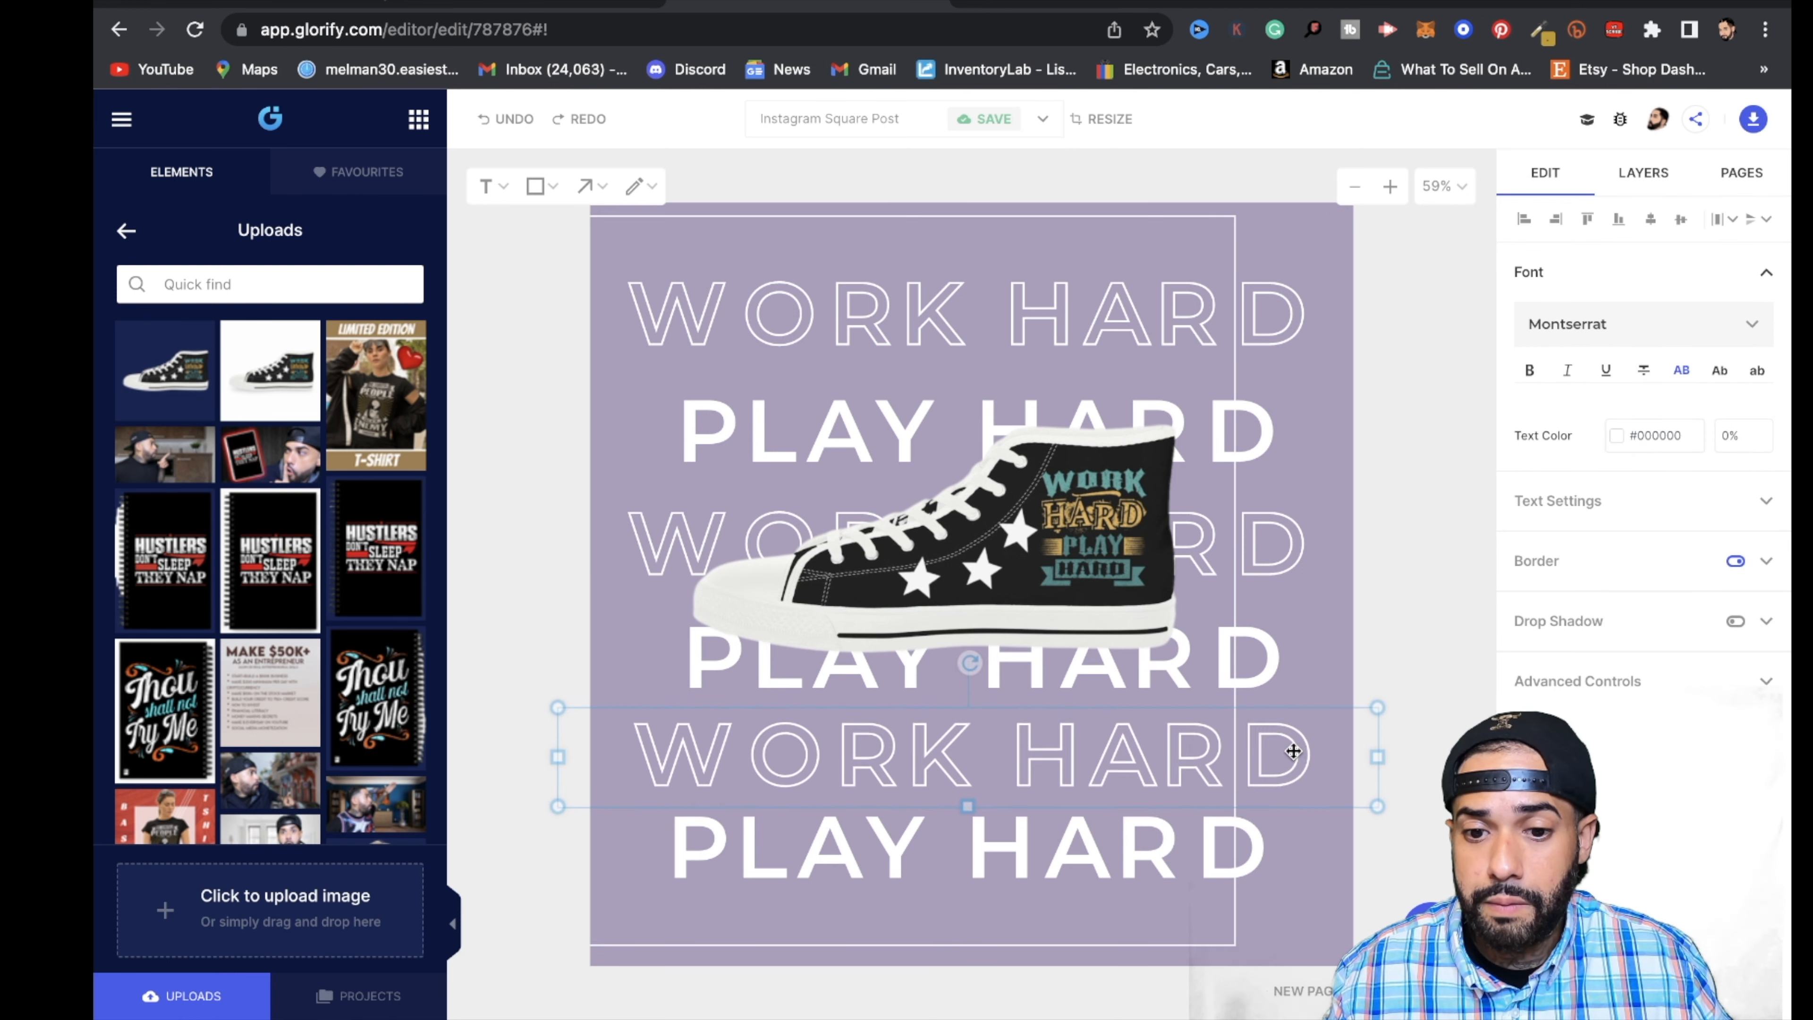
click(1282, 850)
drag(1281, 850, 1278, 861)
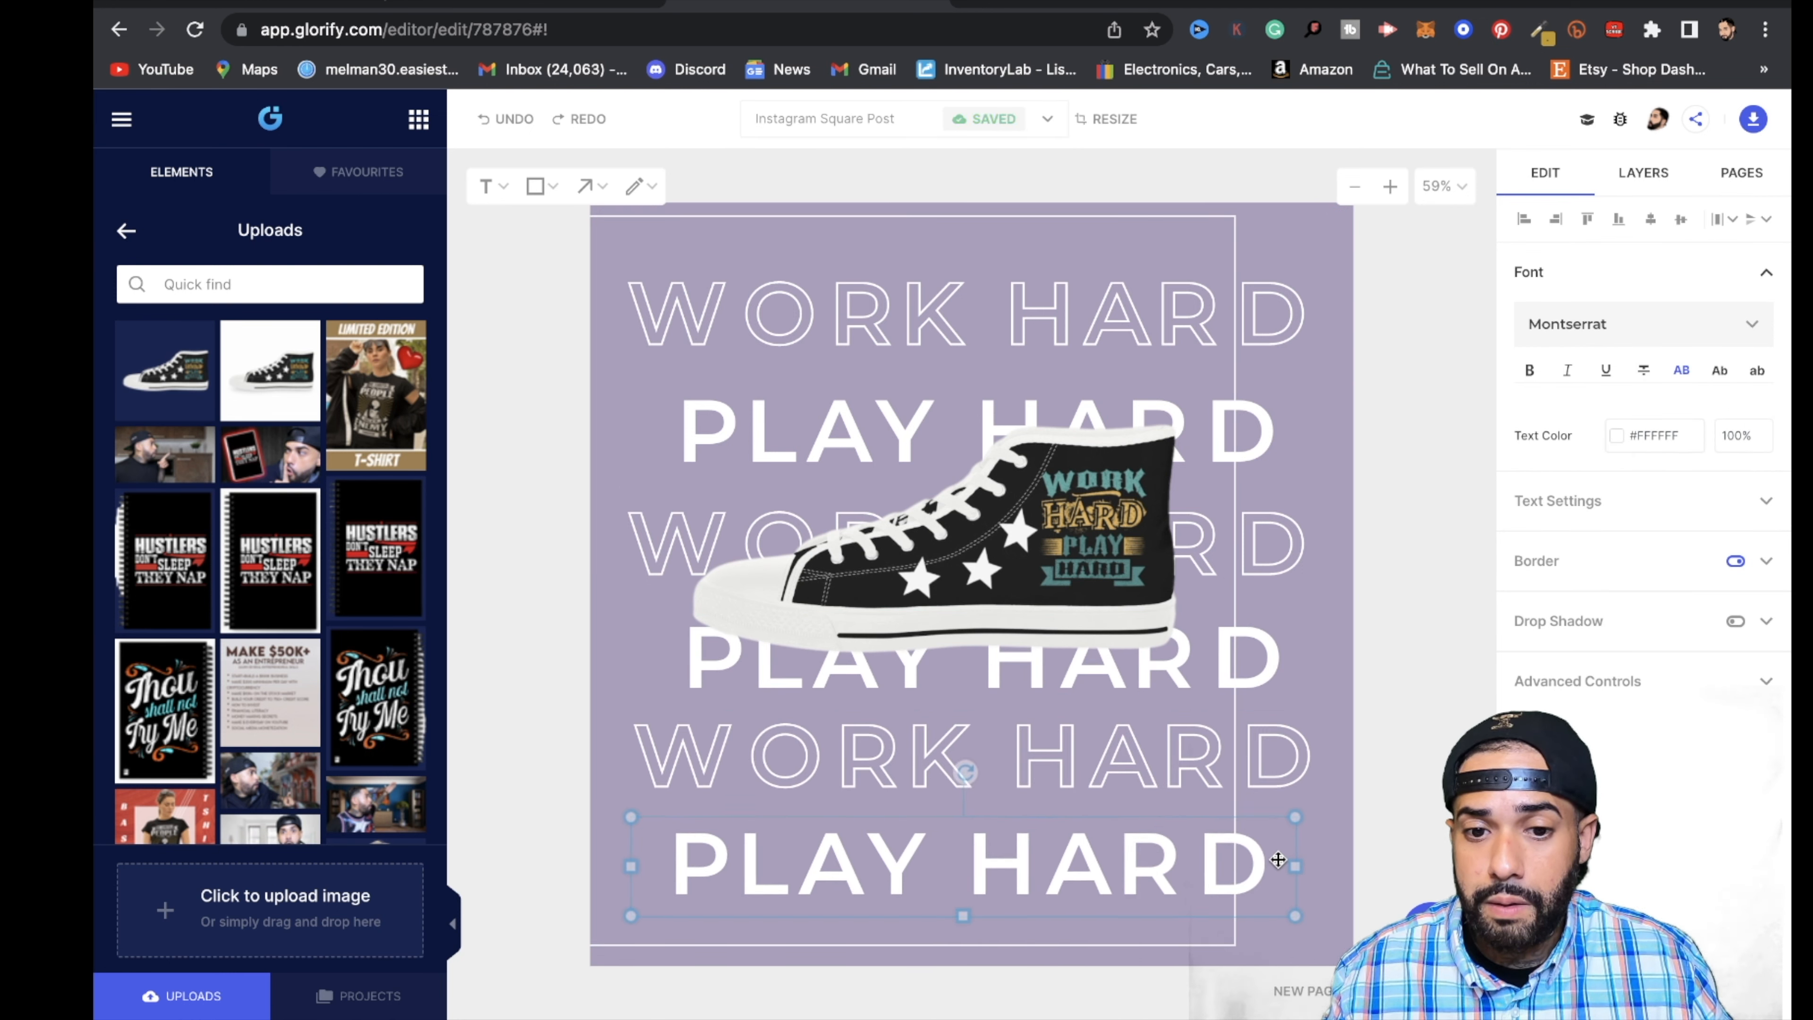
- Move the white border frame back to the canvas centre, then enlarge the sneaker slightly and place it lower over the text
drag(1092, 544, 1130, 529)
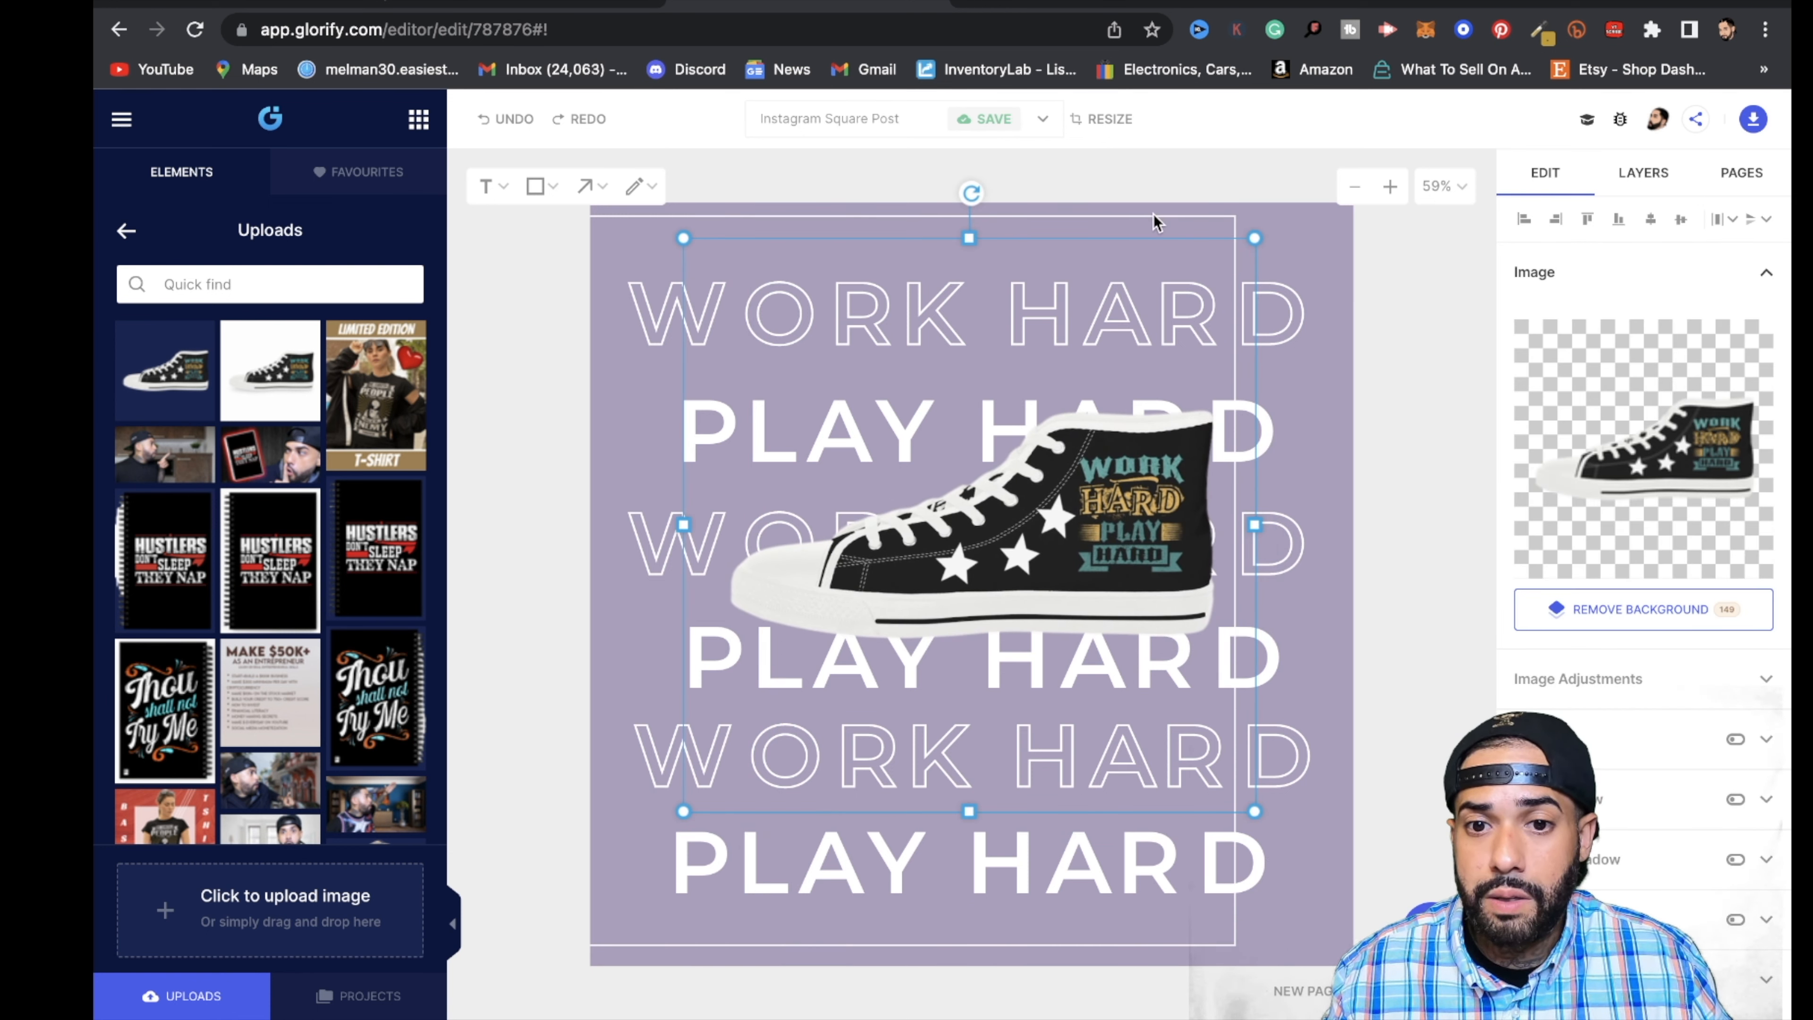
drag(1156, 222, 1252, 221)
drag(1183, 513, 1200, 554)
drag(1272, 282, 1314, 240)
drag(1120, 615, 1078, 690)
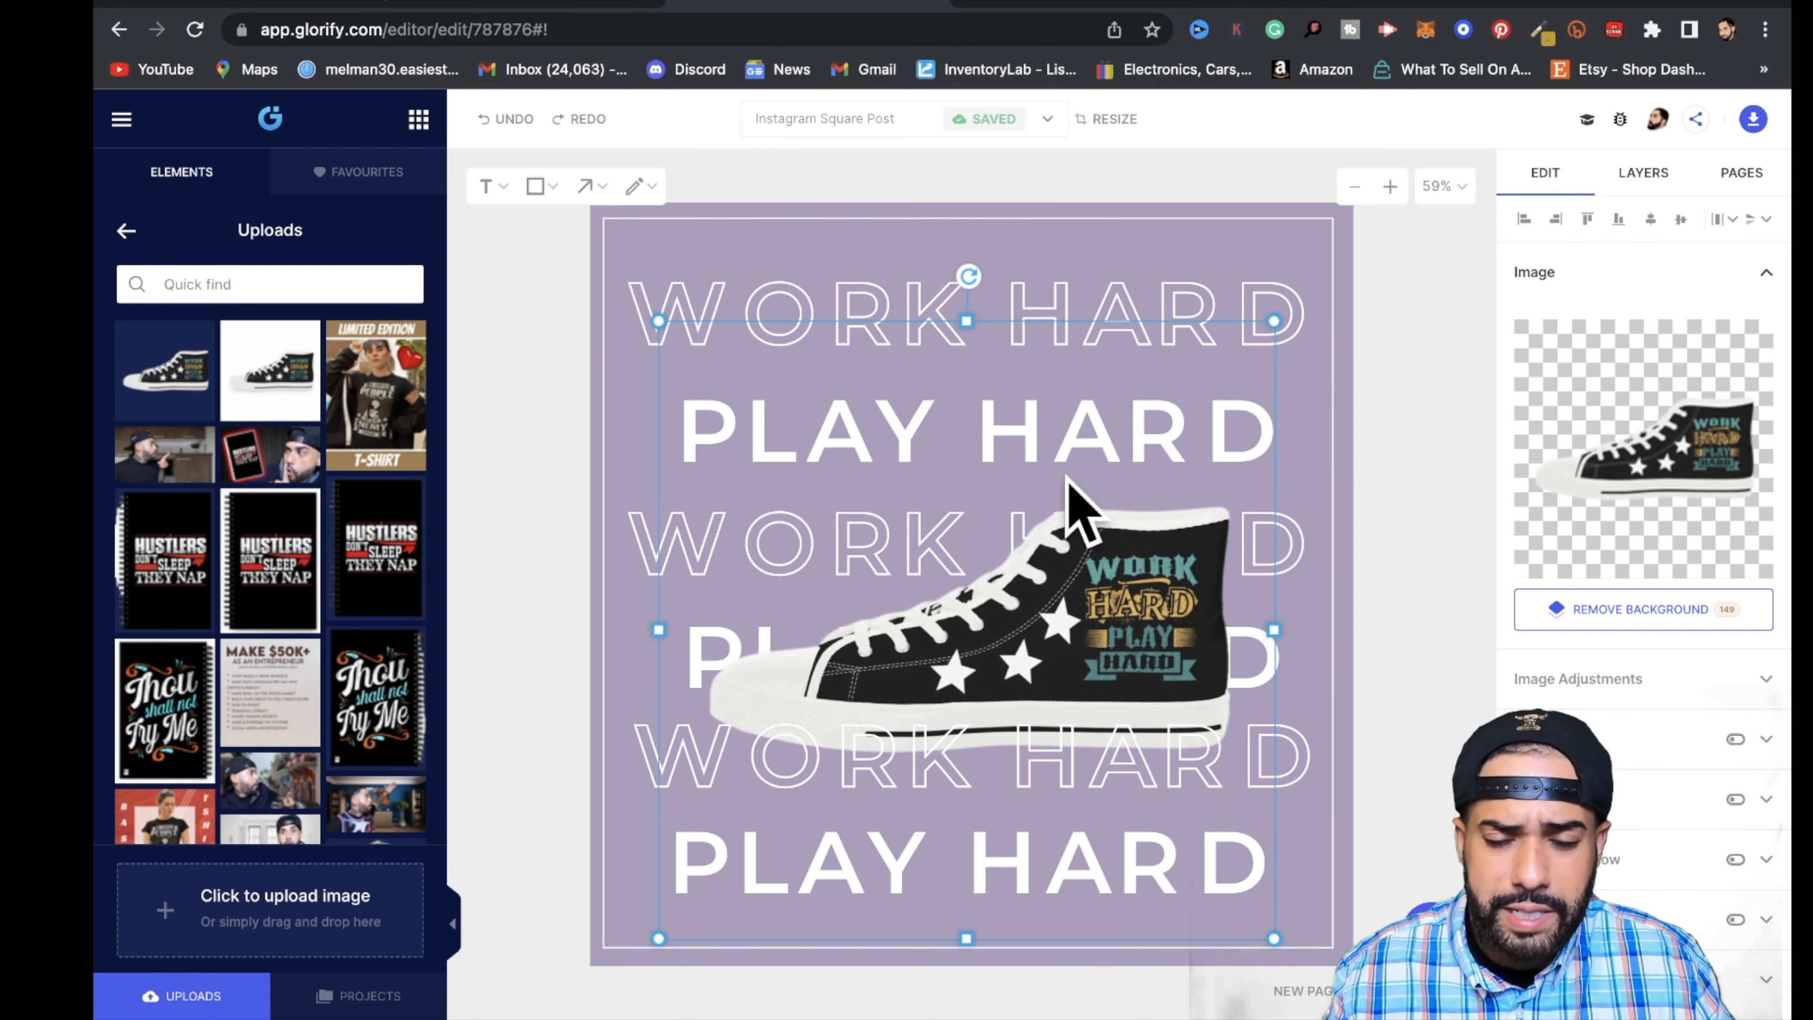
- Try black, red and green as the canvas background color, and settle on blue #0029FF
click(1212, 259)
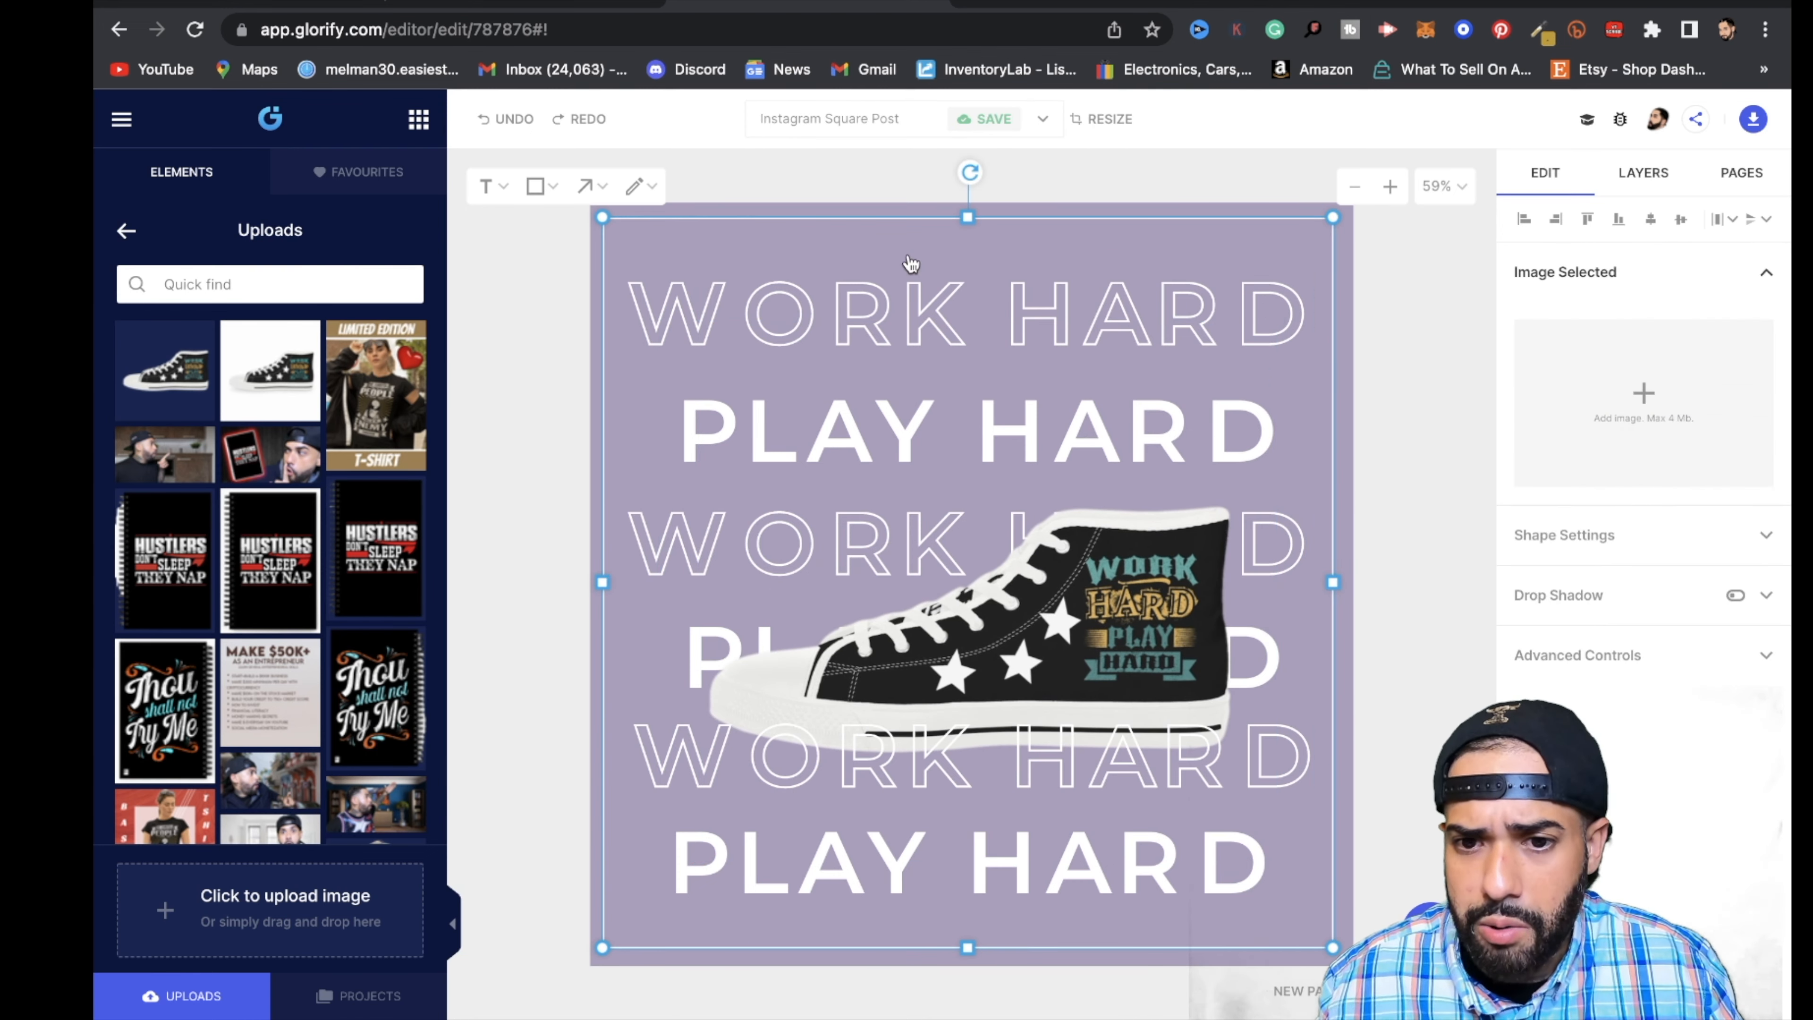
click(1272, 213)
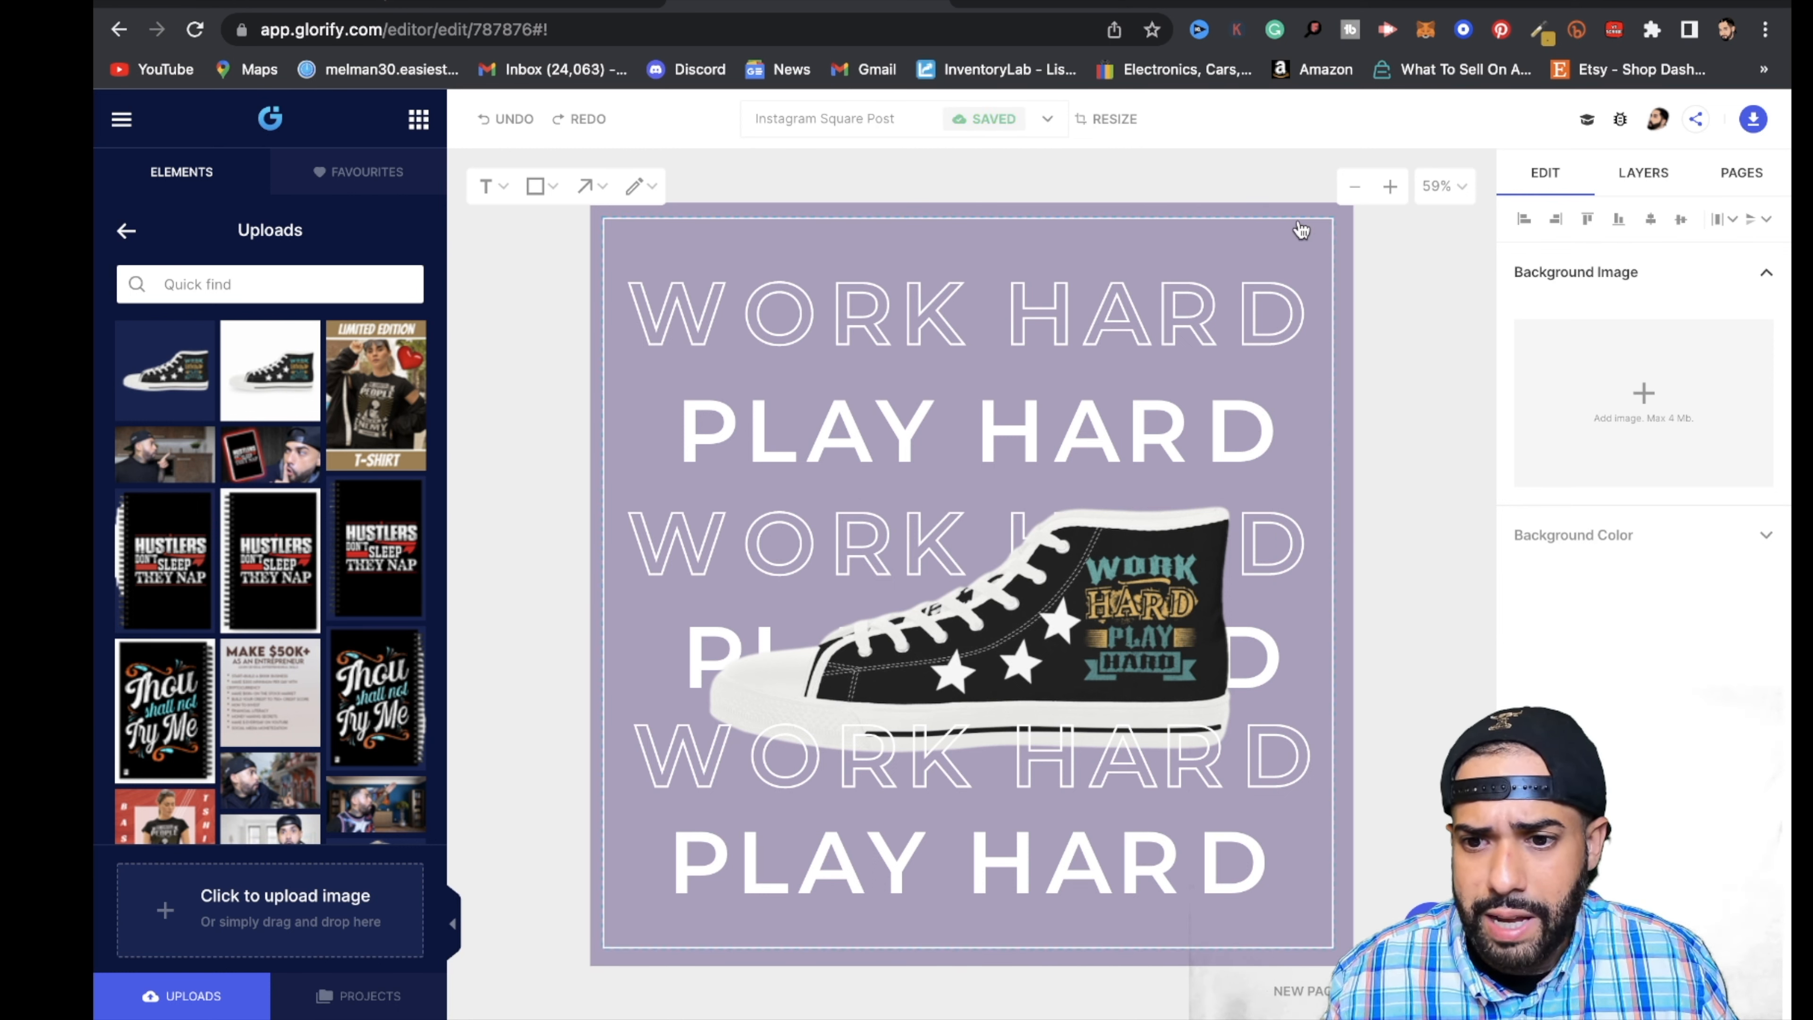
click(1769, 540)
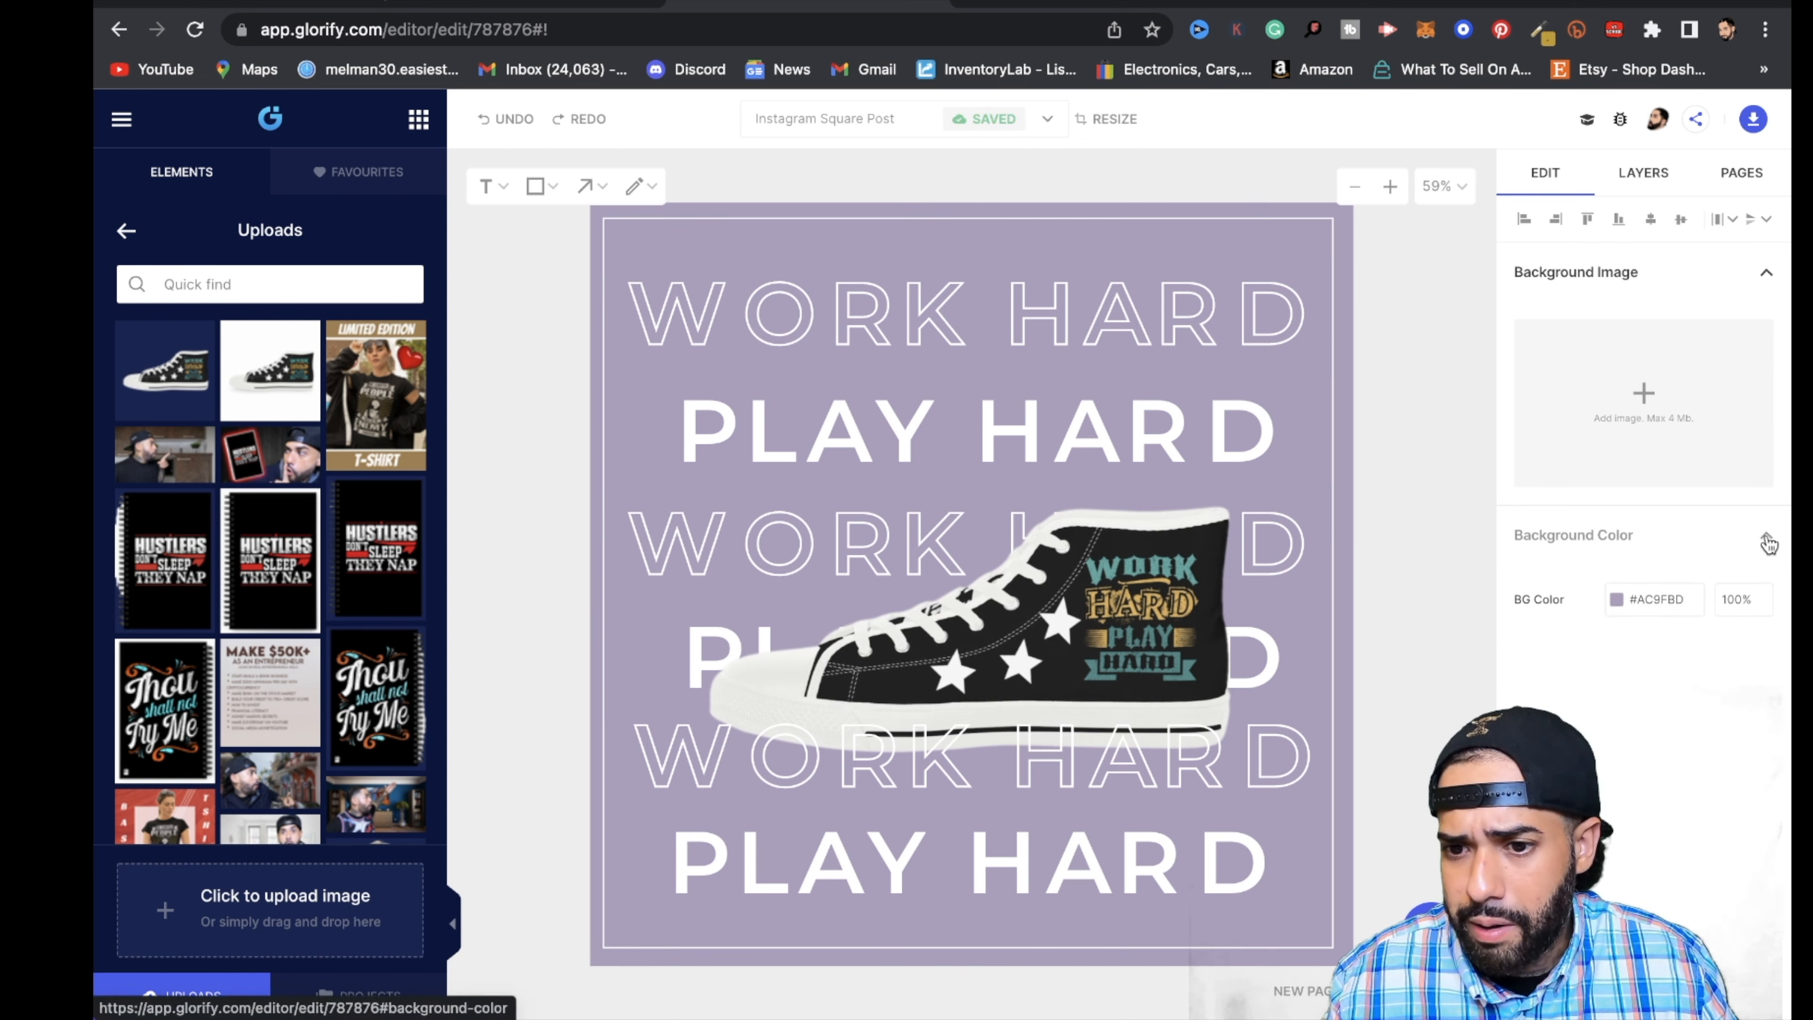
click(1616, 600)
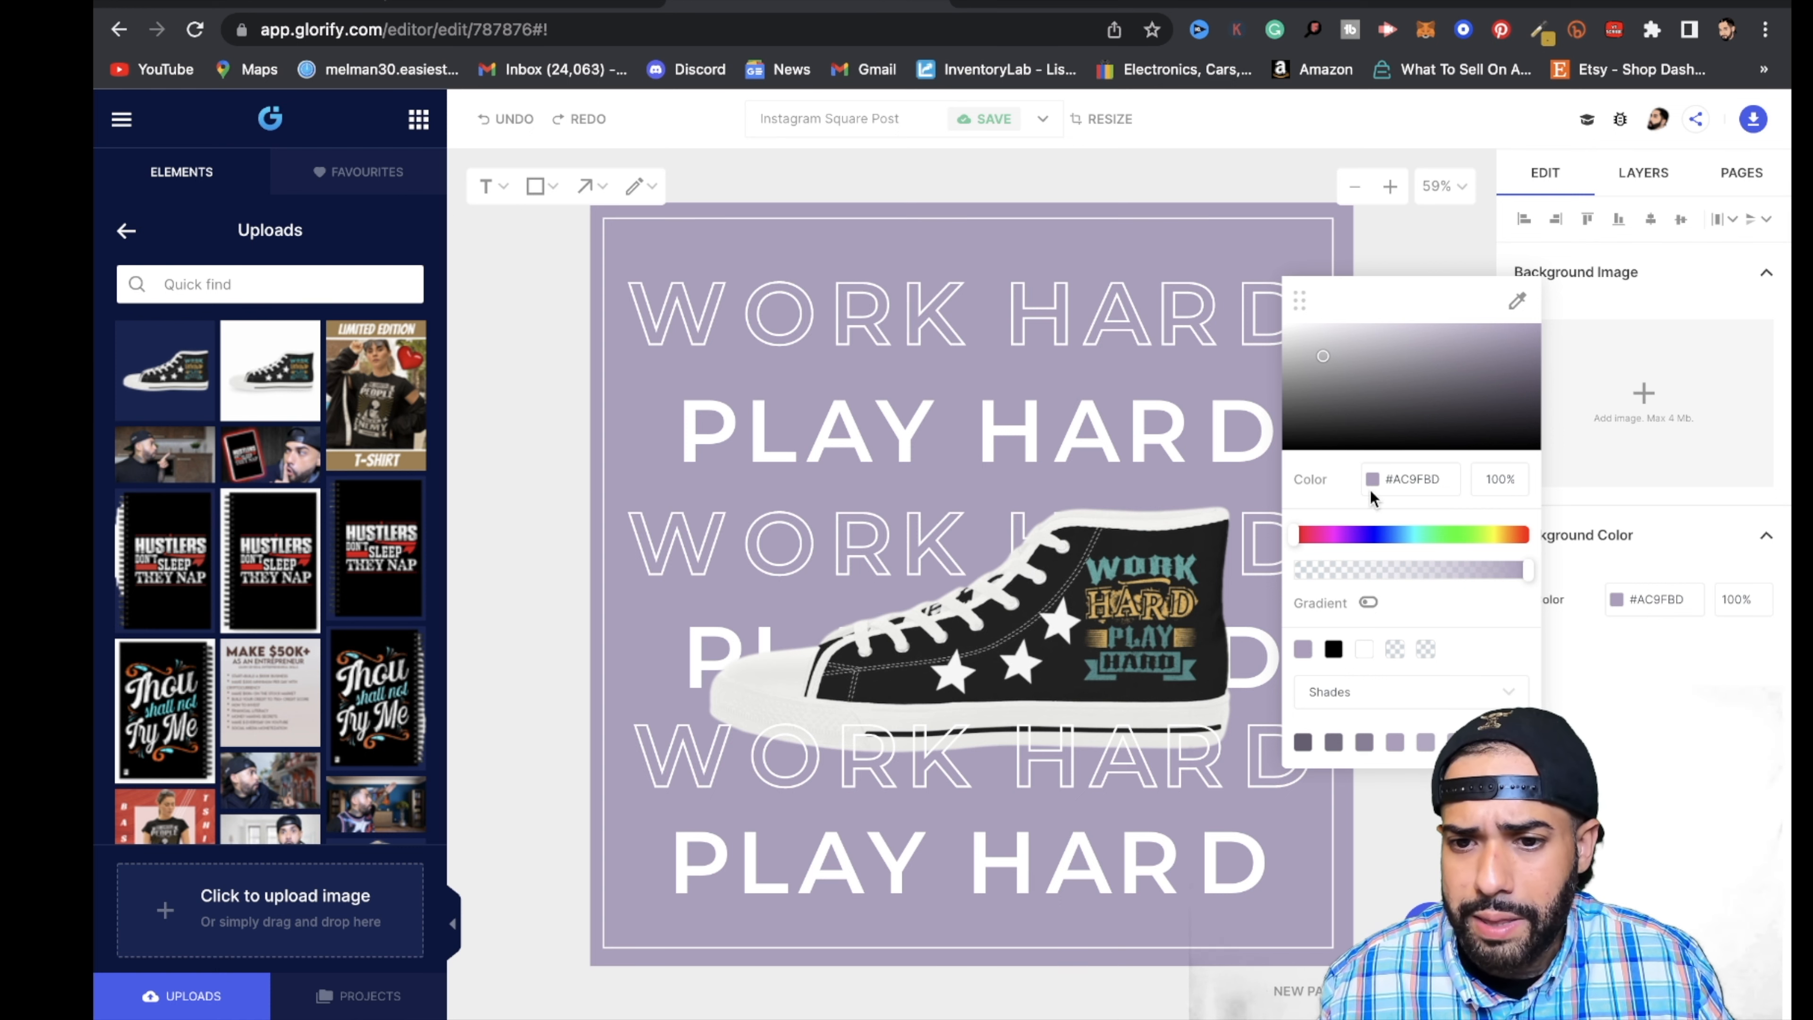
click(1334, 650)
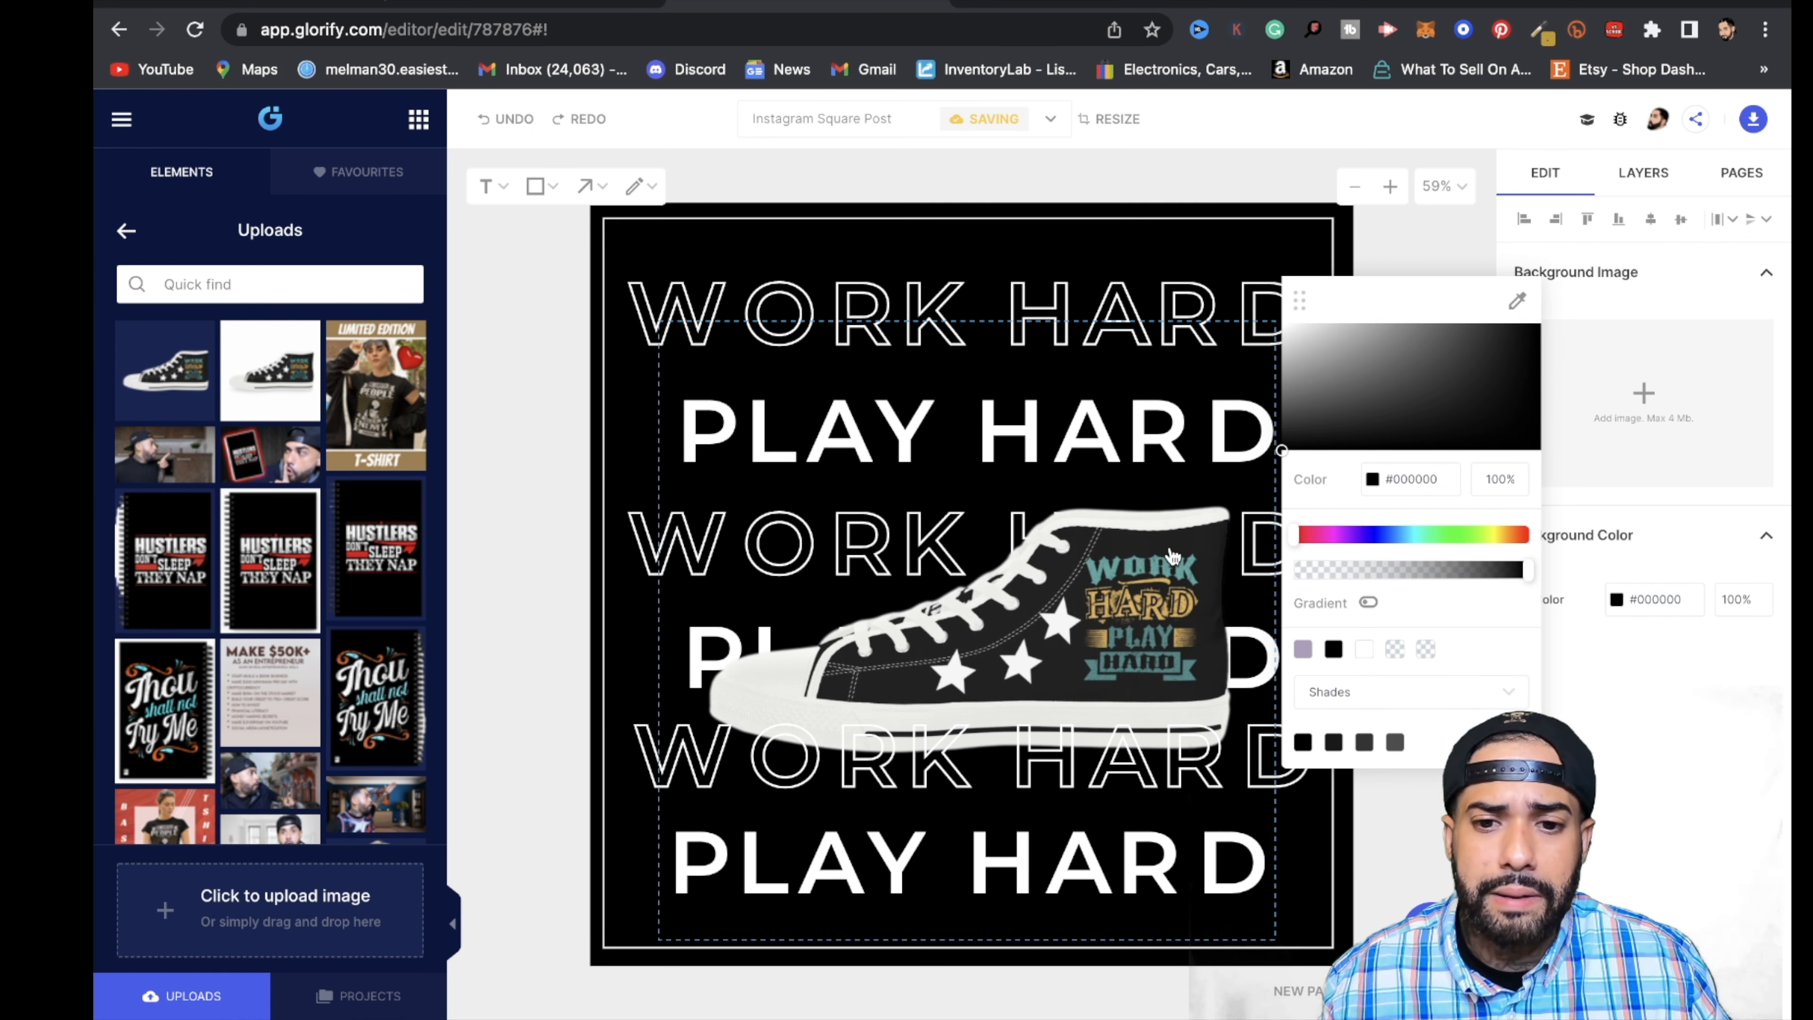
click(1299, 537)
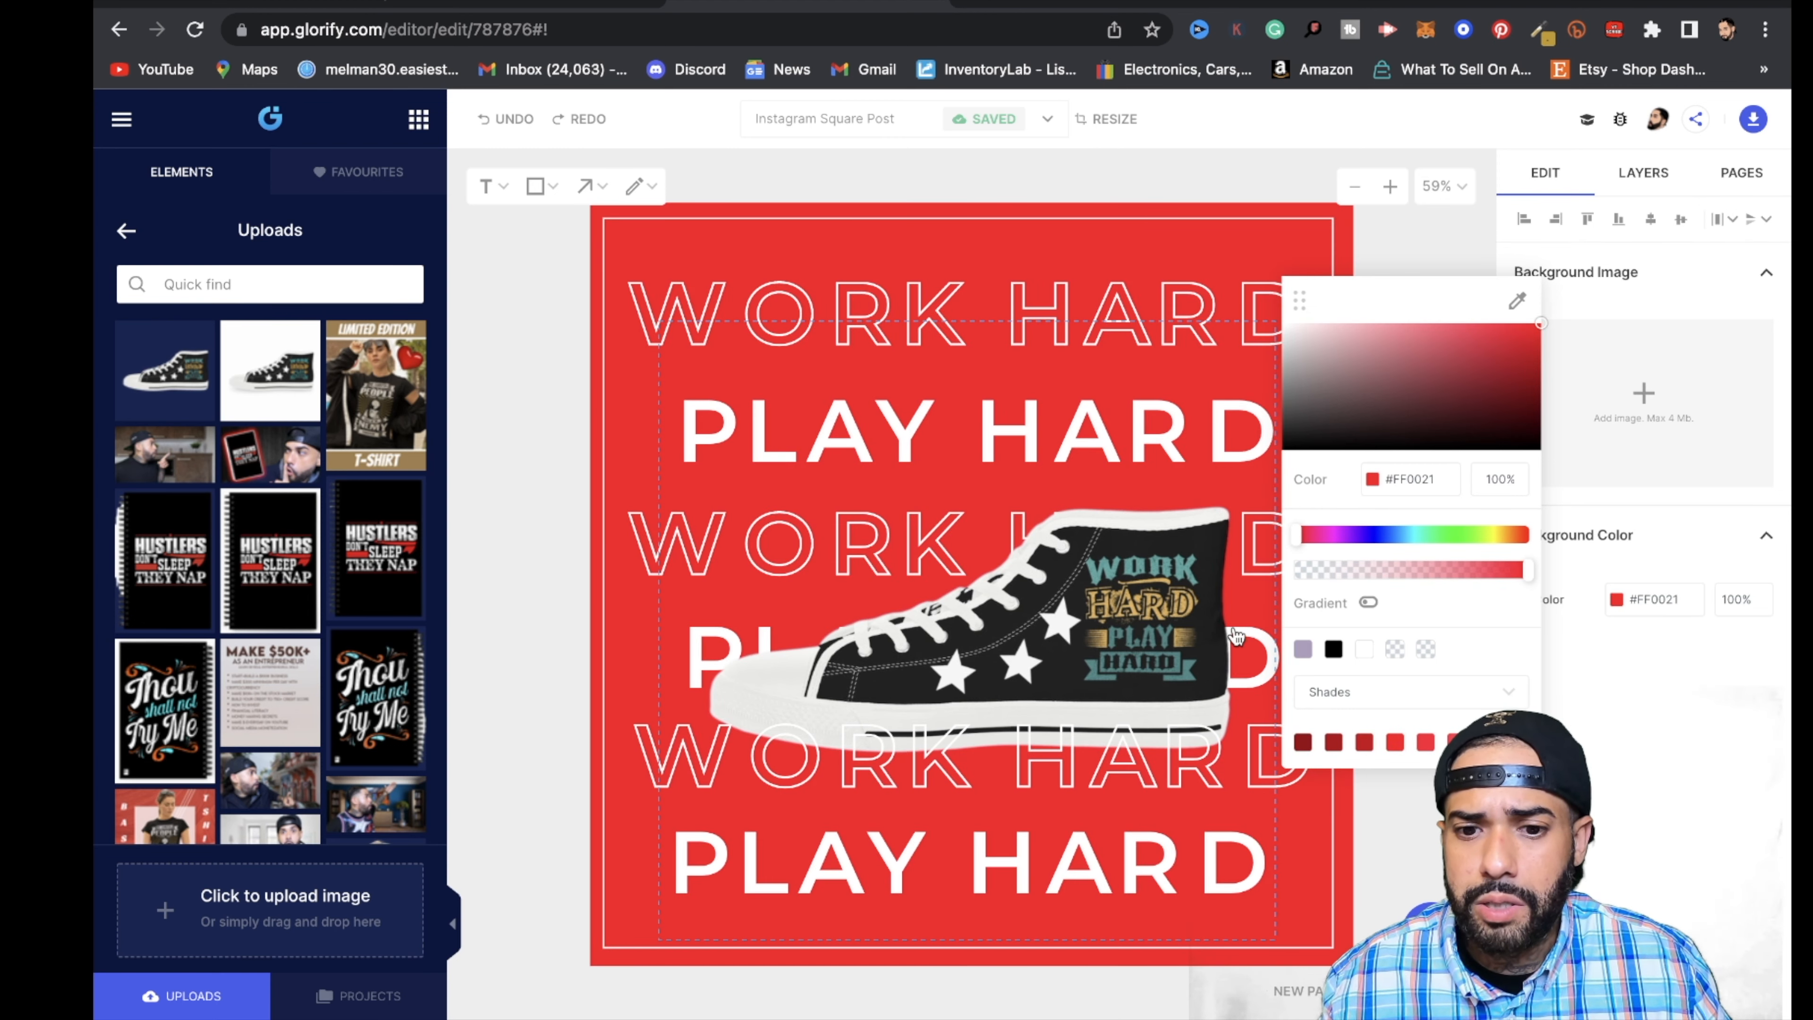
click(1430, 536)
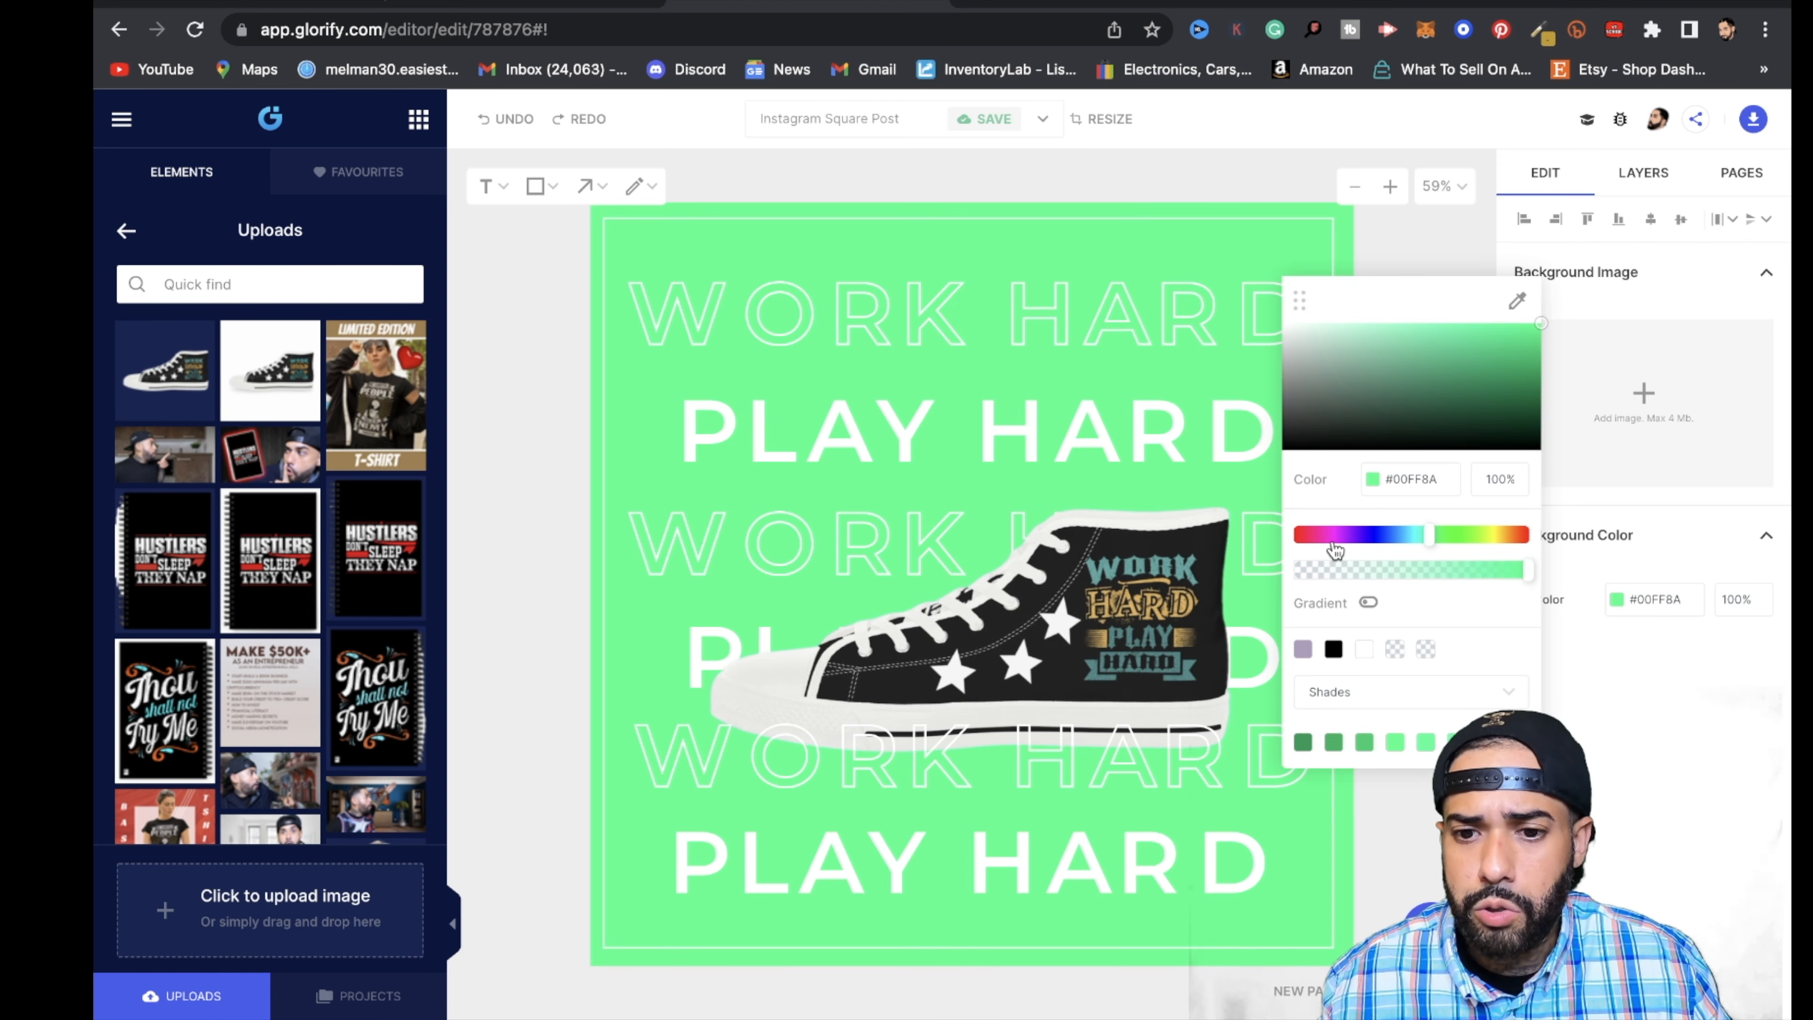
drag(1432, 546, 1383, 549)
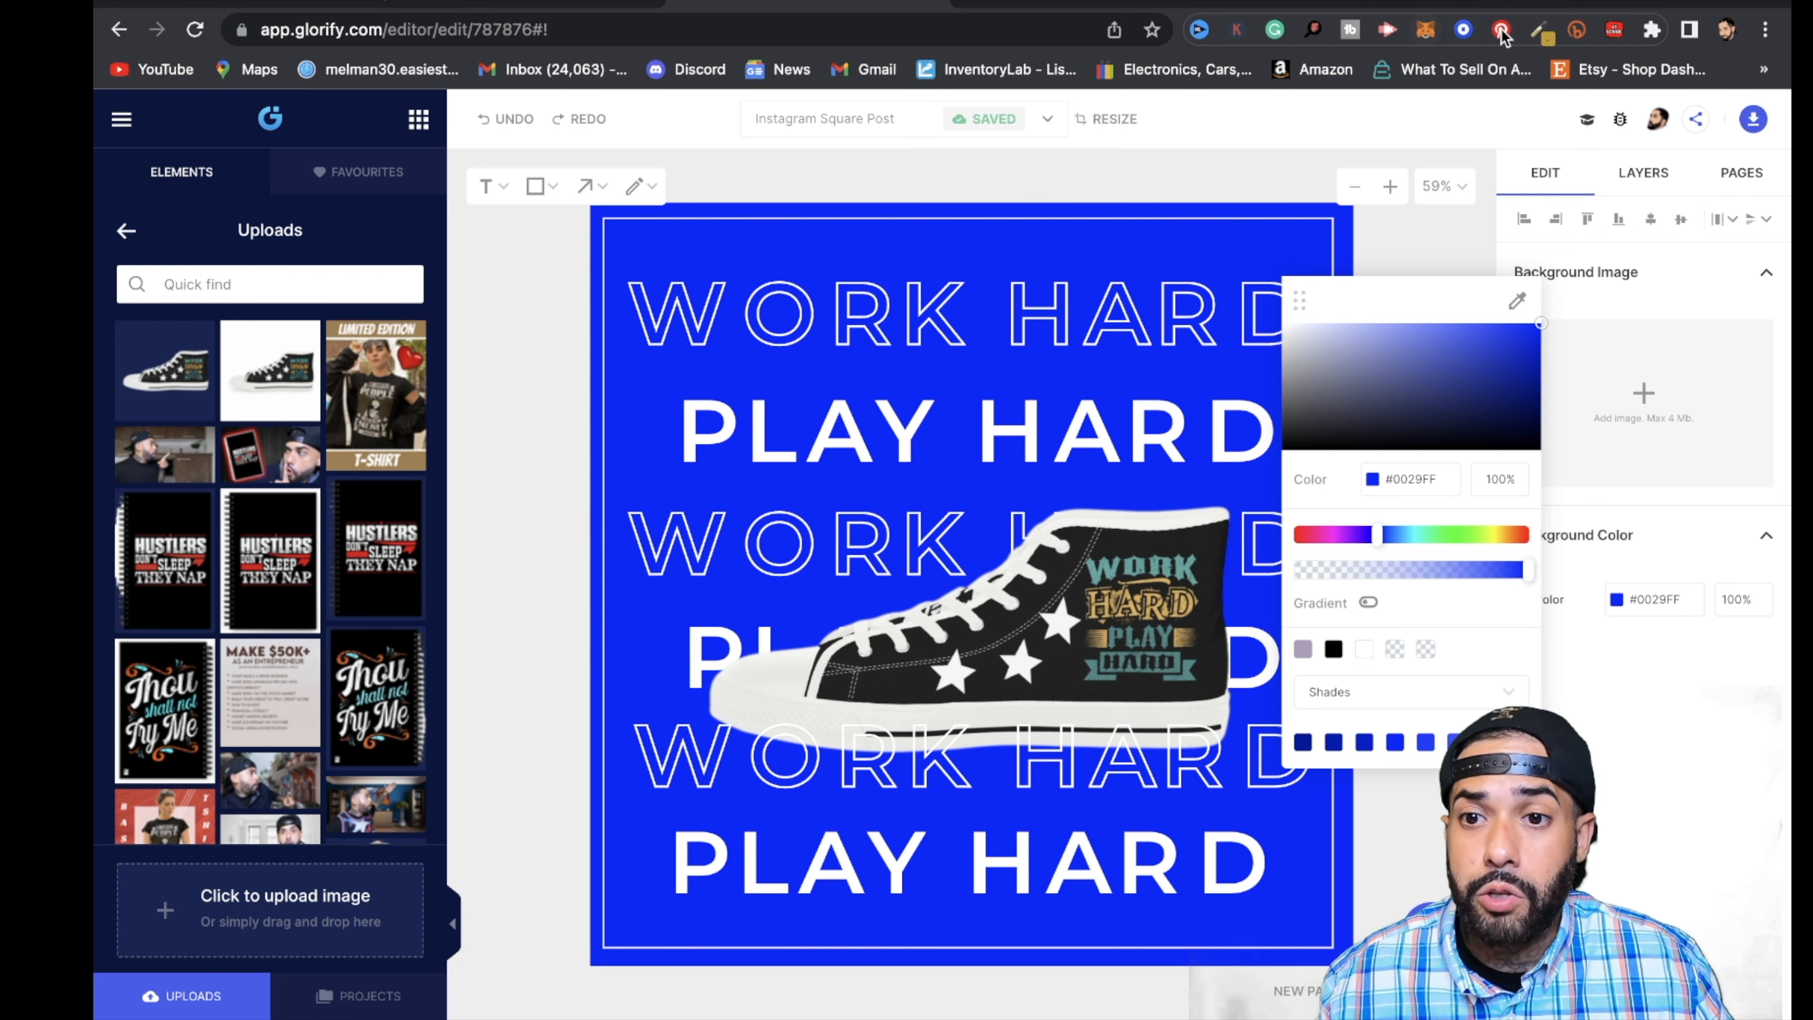
- Sample the teal of the WORK lettering on the sneaker with the ColorZilla page color picker
click(1653, 32)
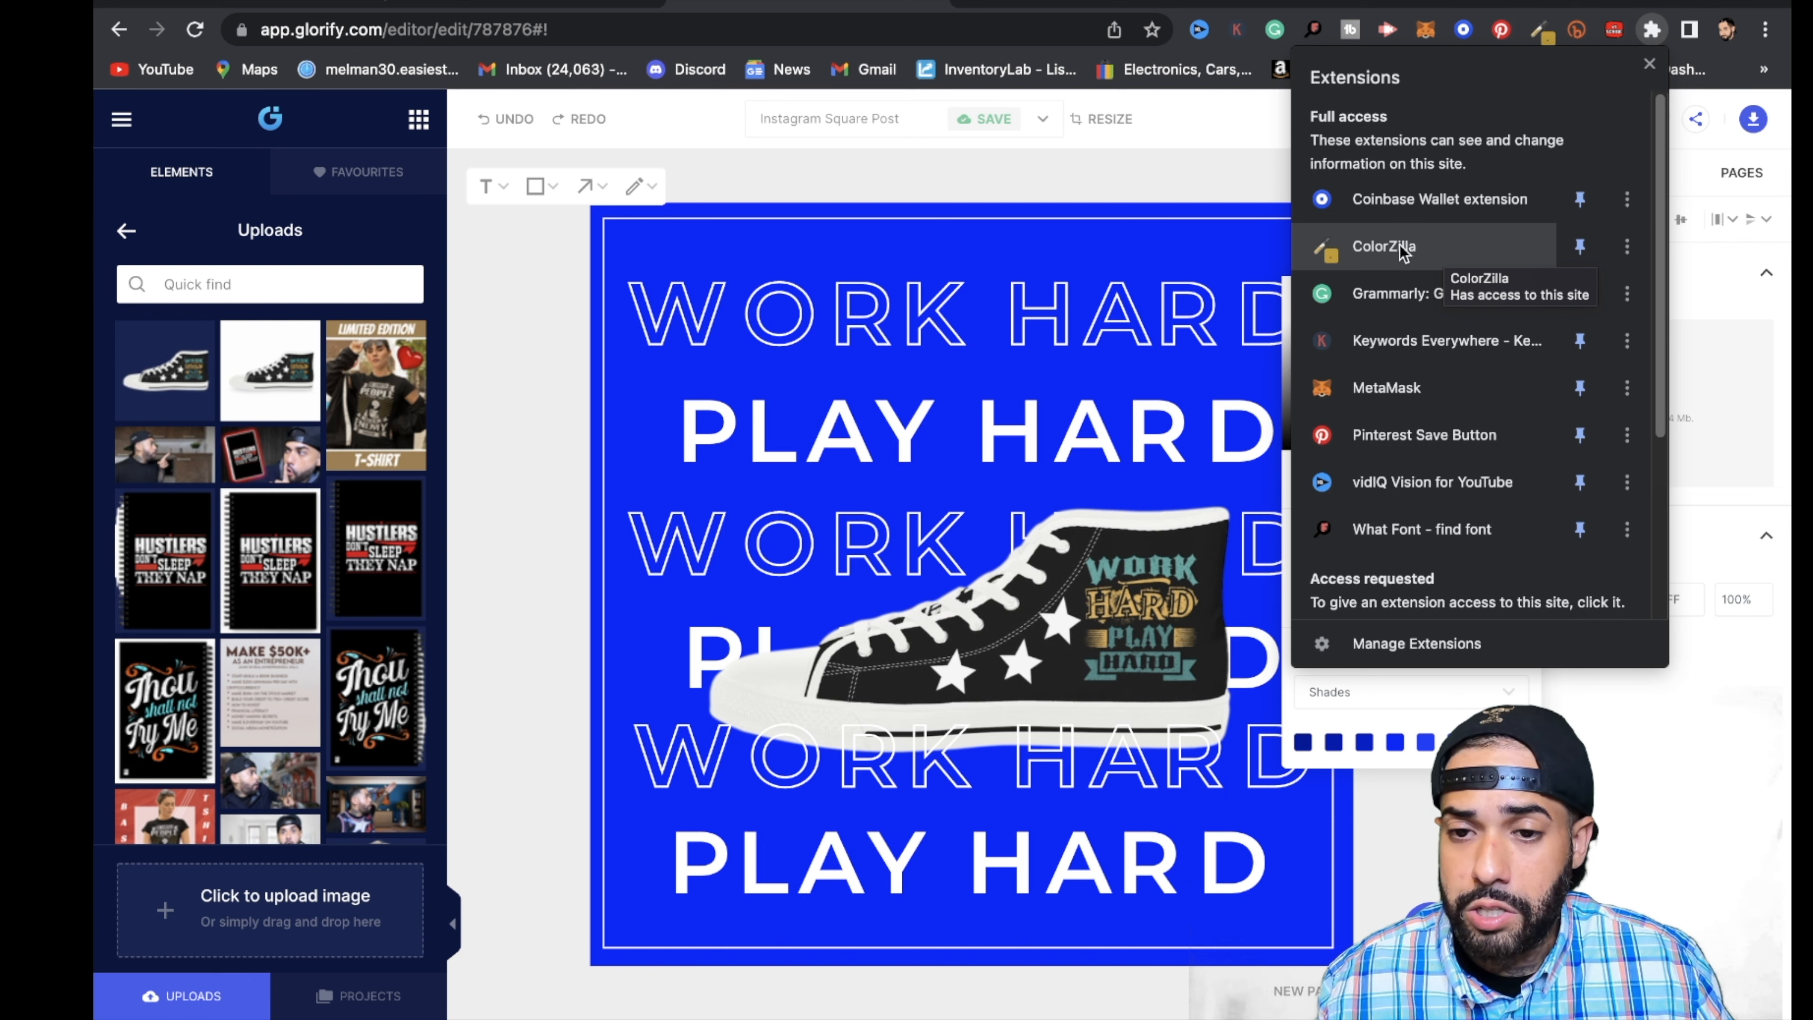
click(1539, 30)
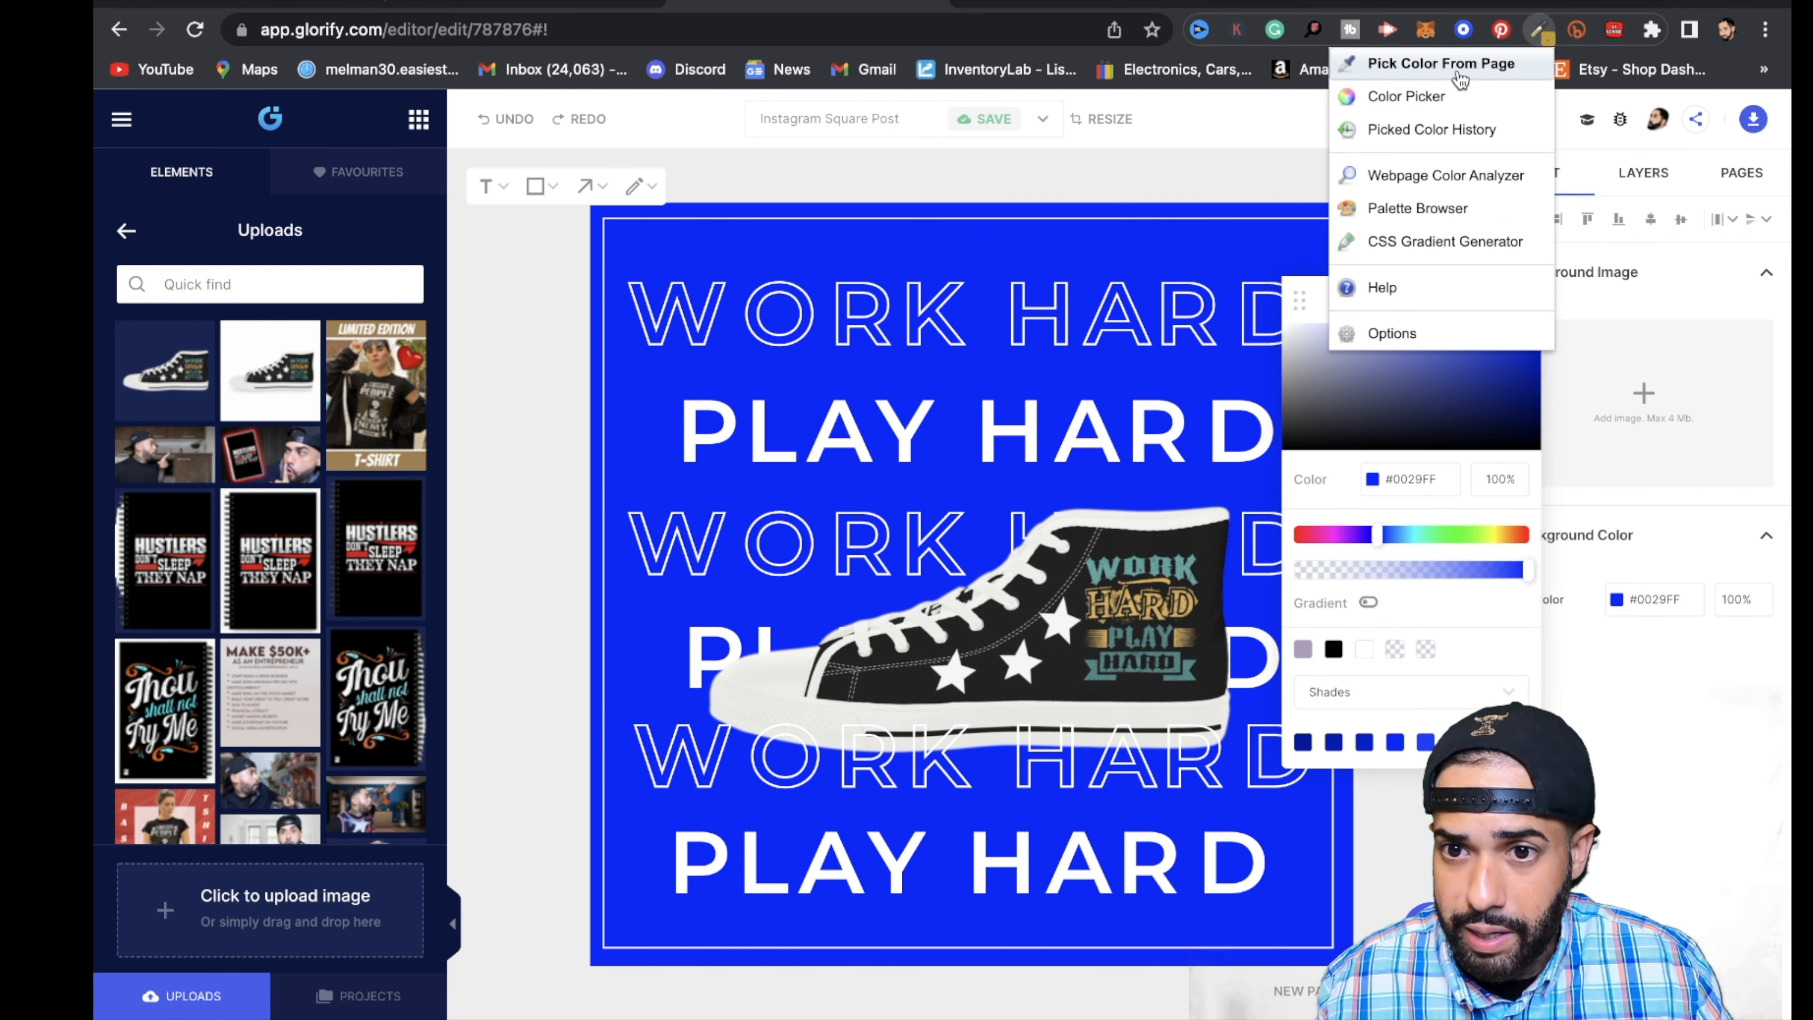
click(1424, 66)
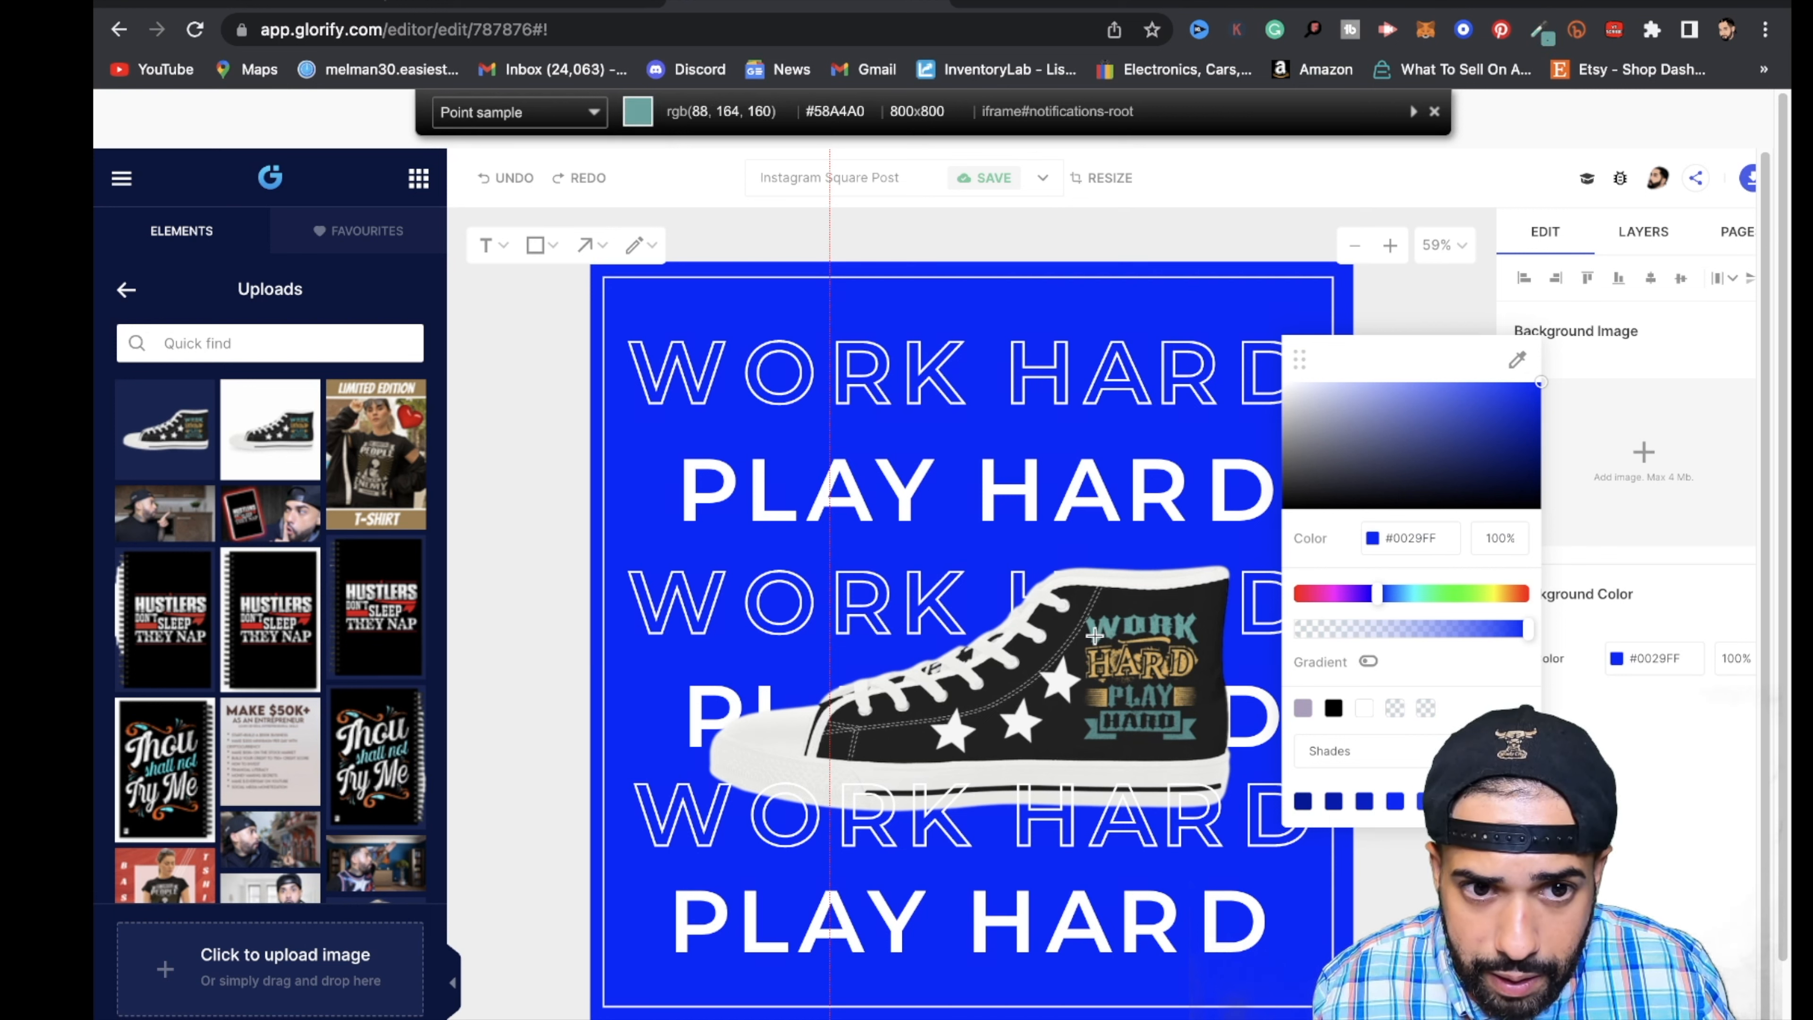
click(1095, 634)
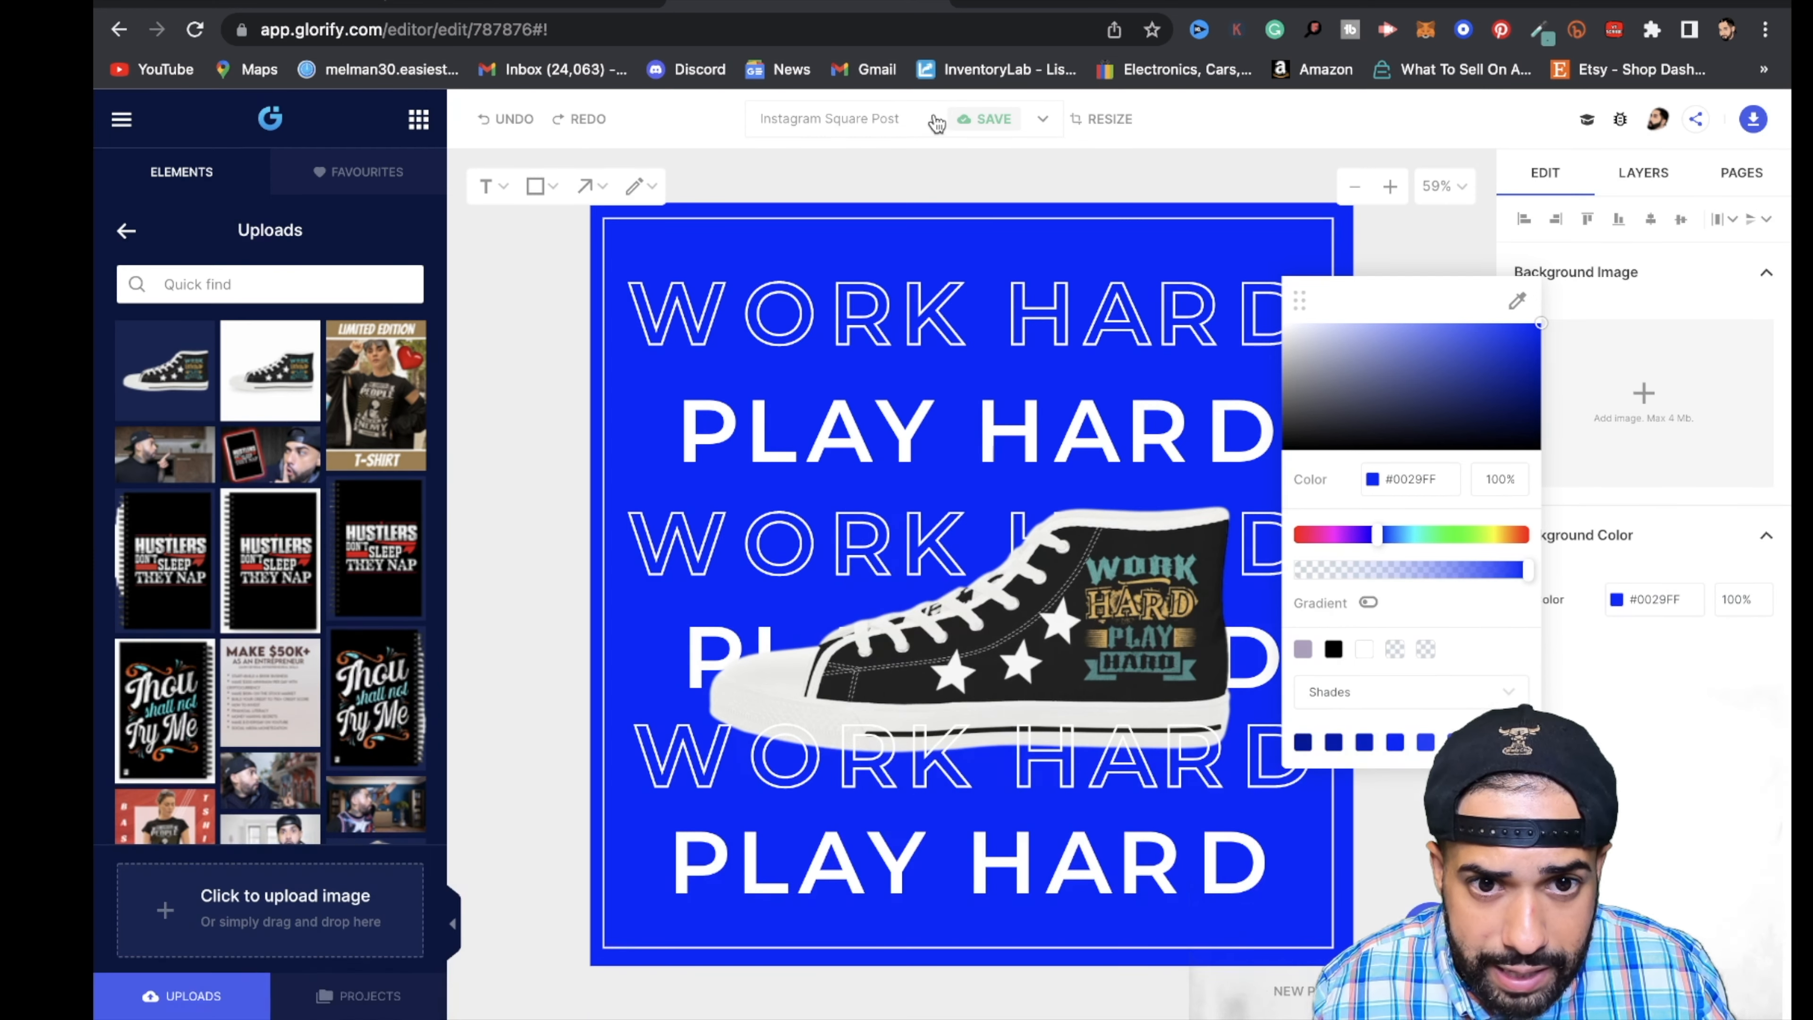
click(935, 122)
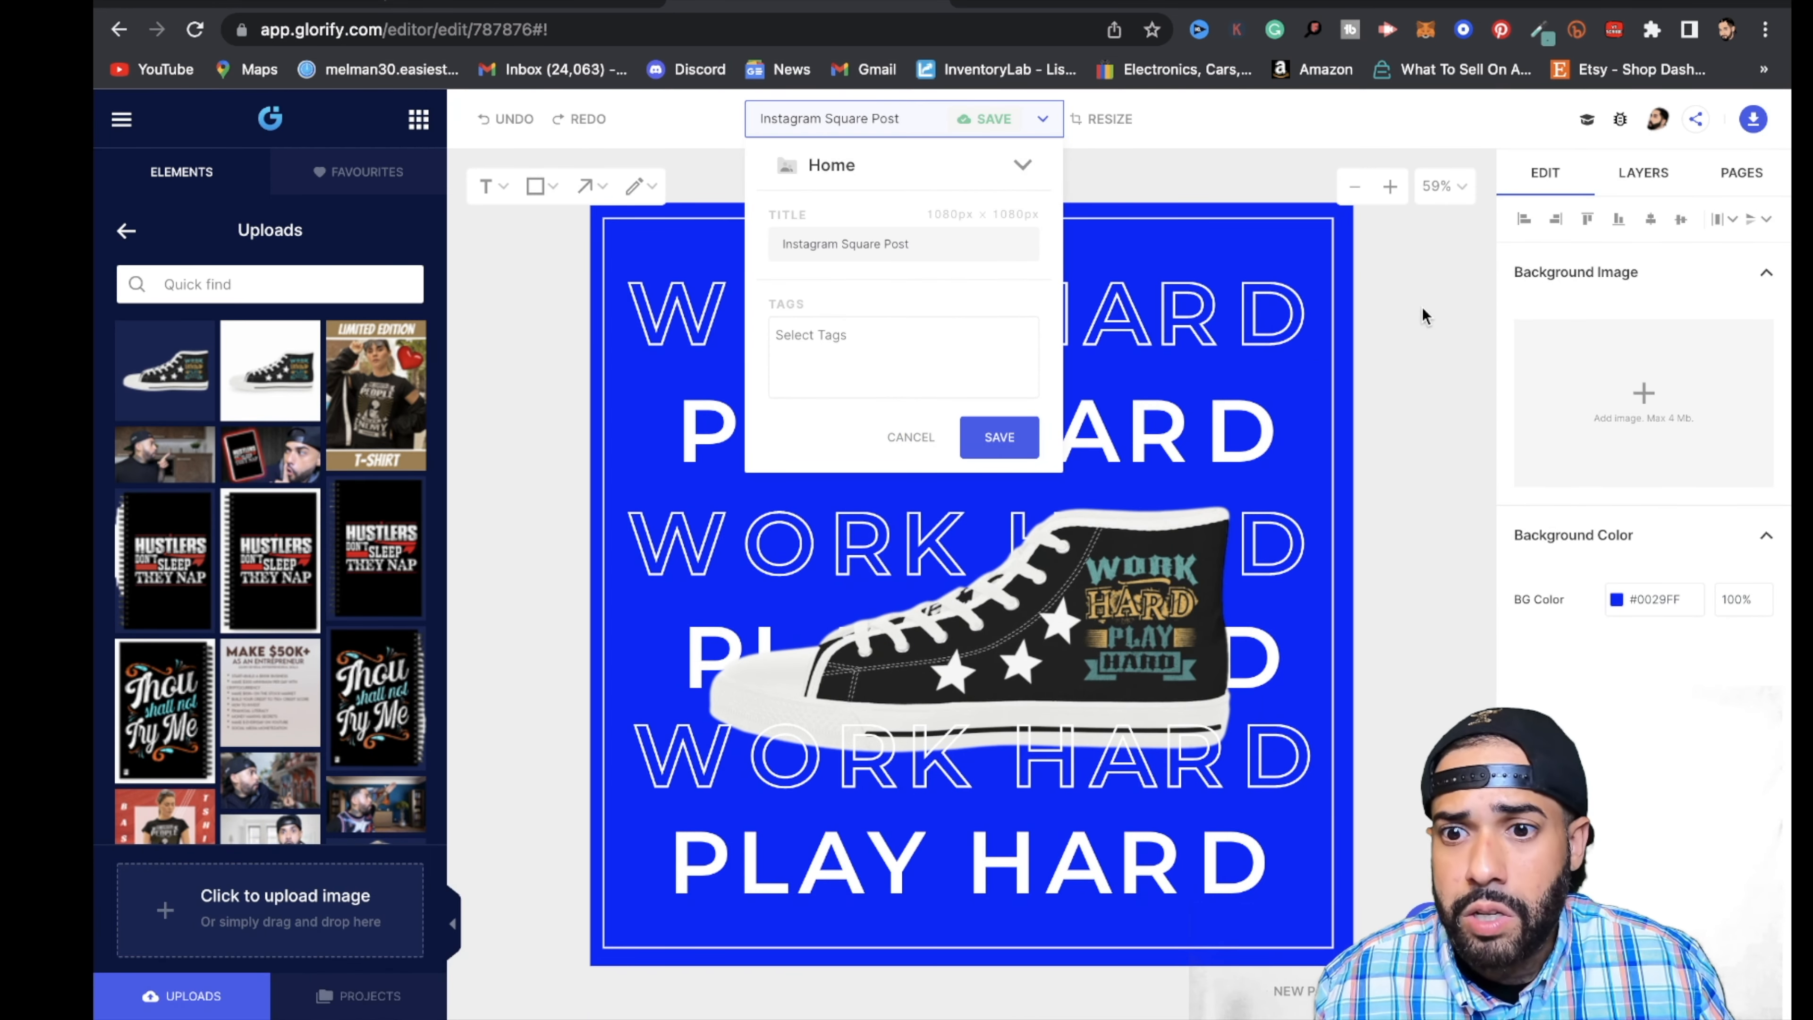
- Copy the hex code 58a4a0 of the sampled teal from the ColorZilla color picker
click(1538, 29)
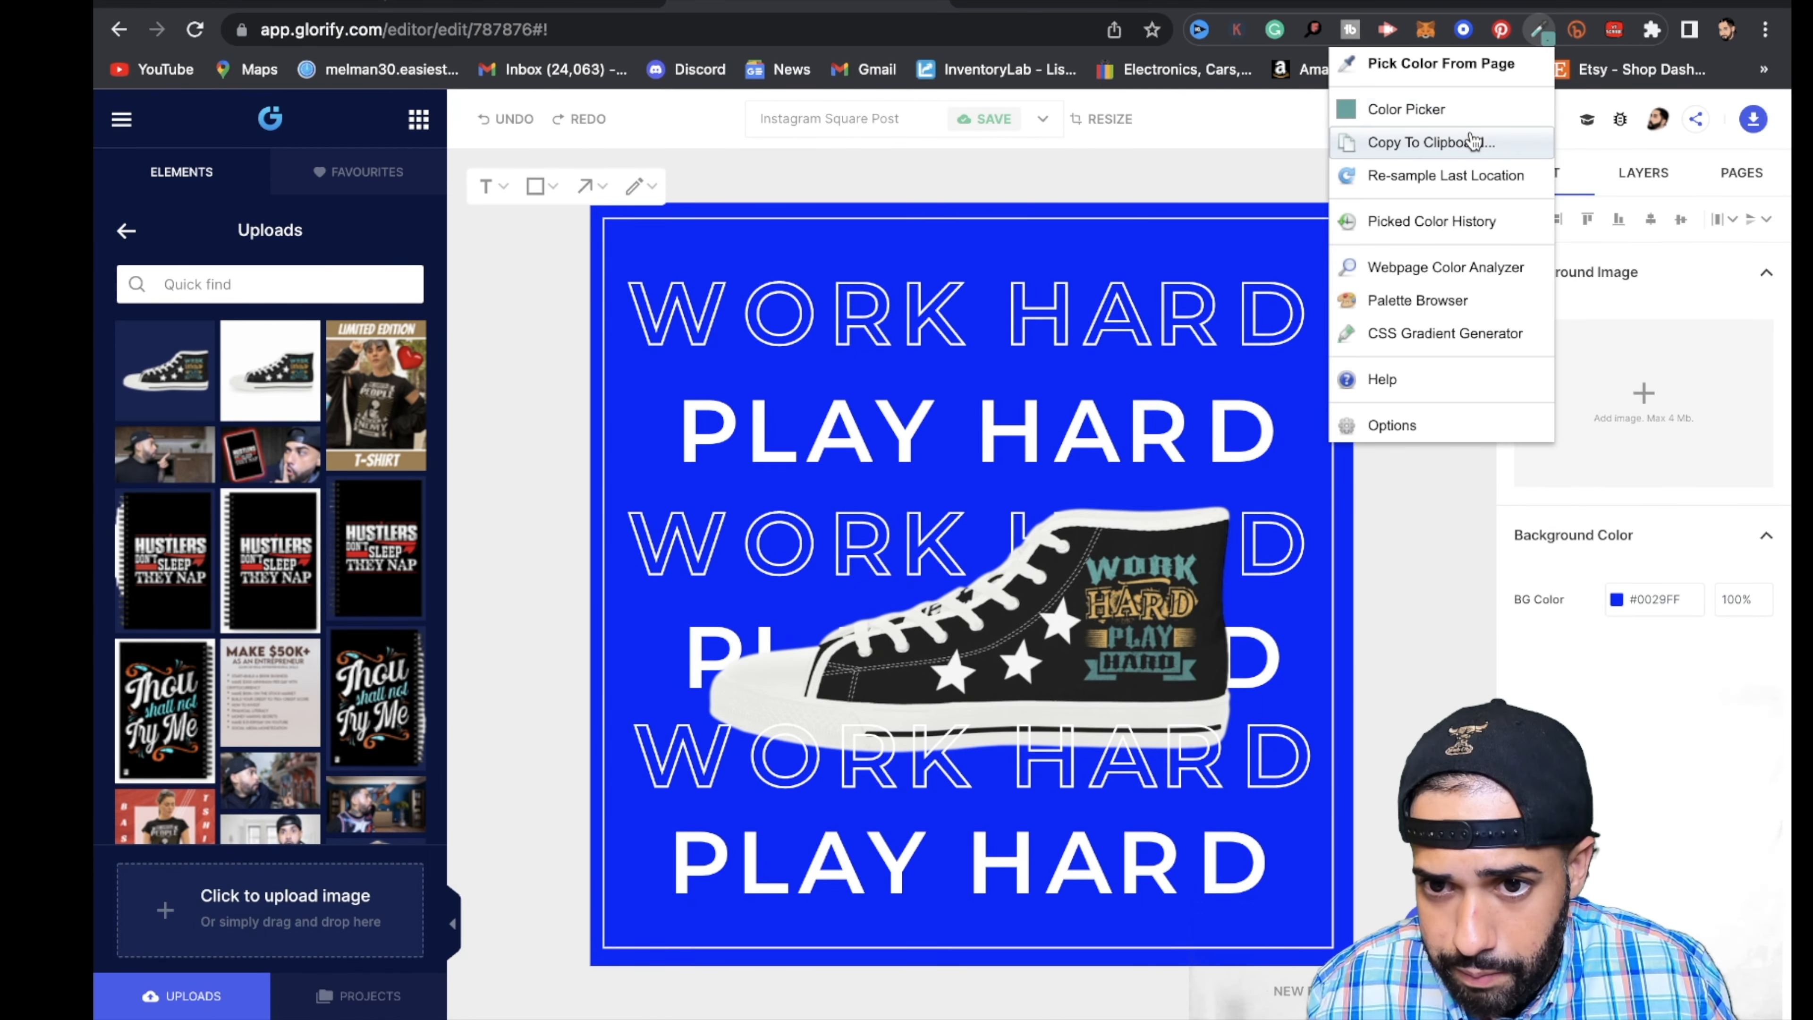
click(1475, 110)
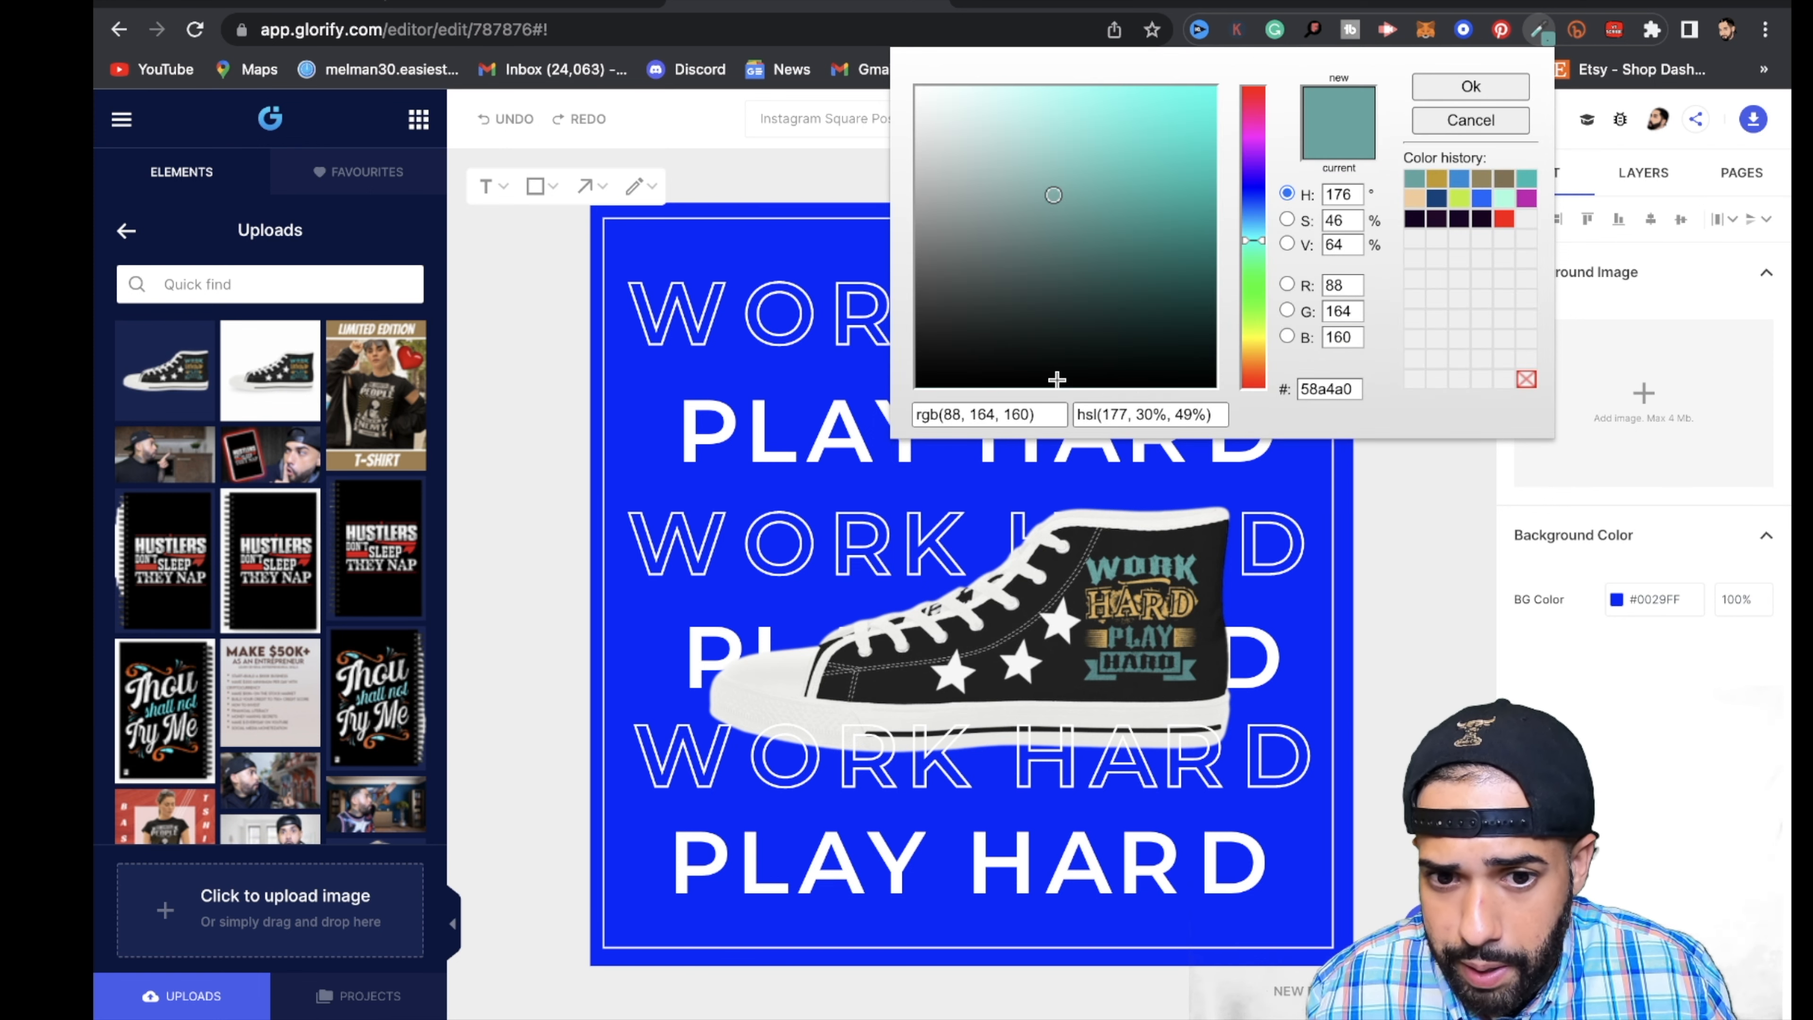
double_click(1358, 392)
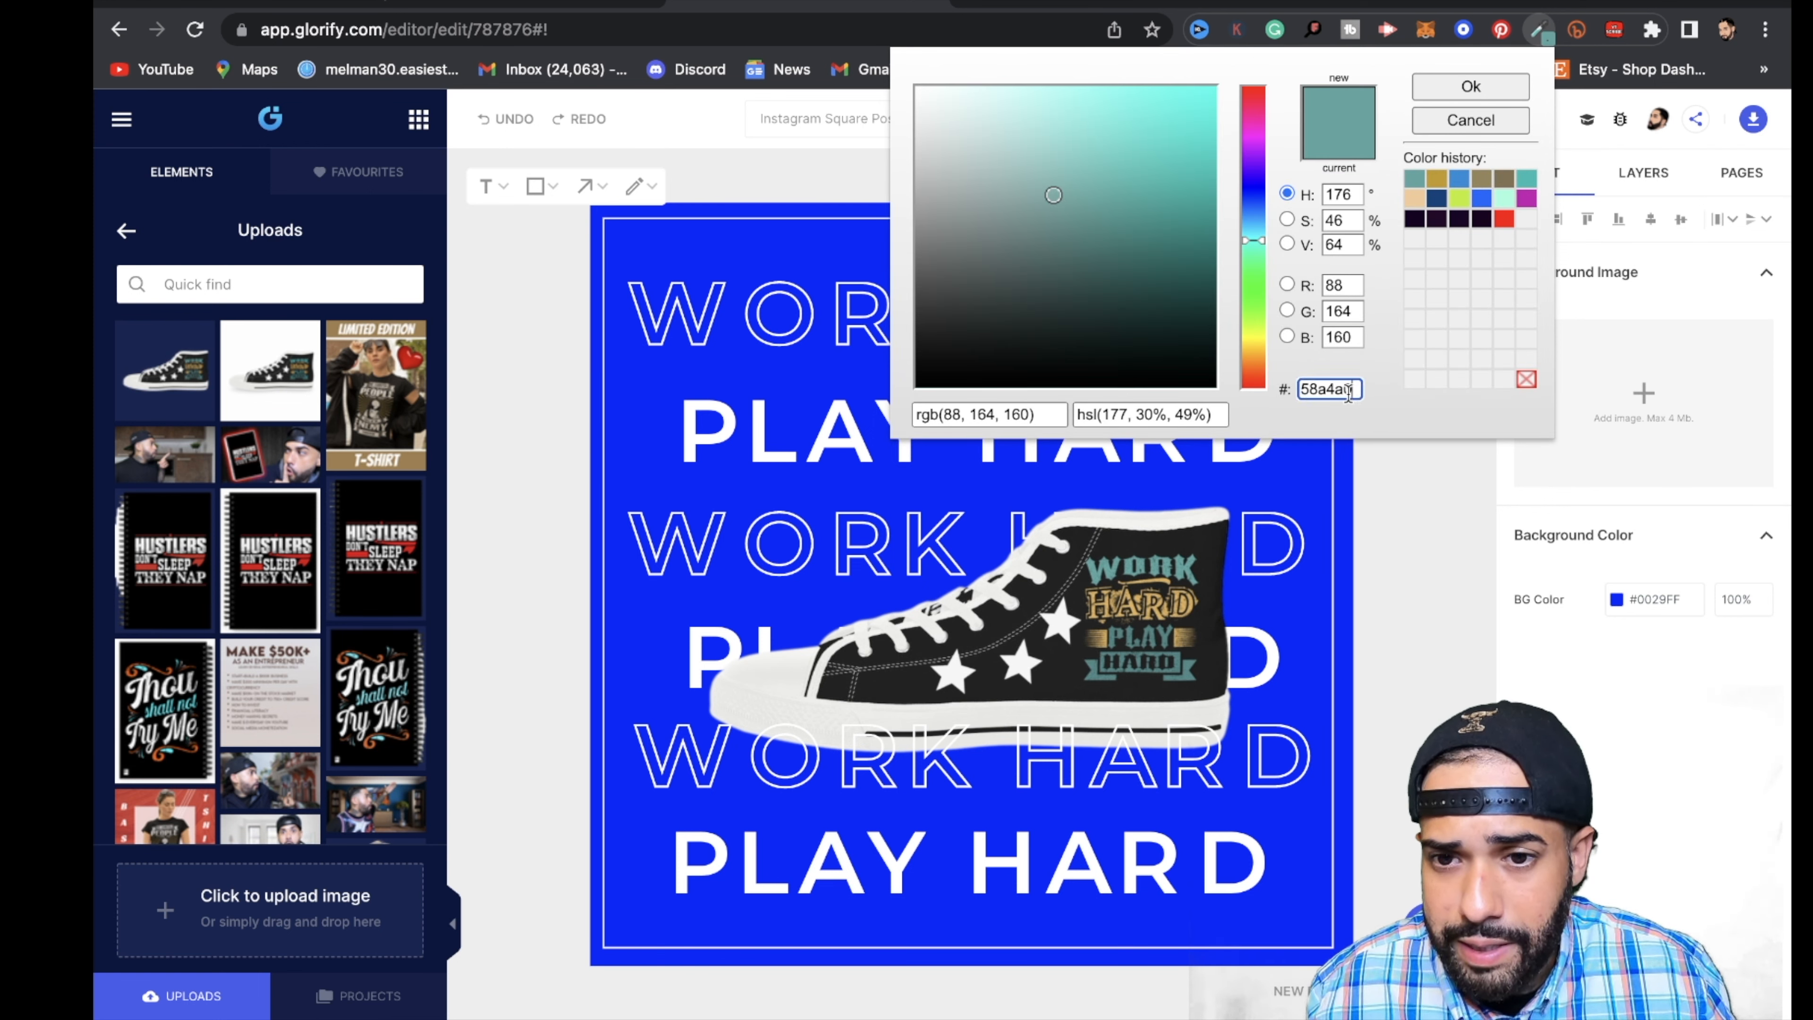
drag(1348, 394, 1296, 400)
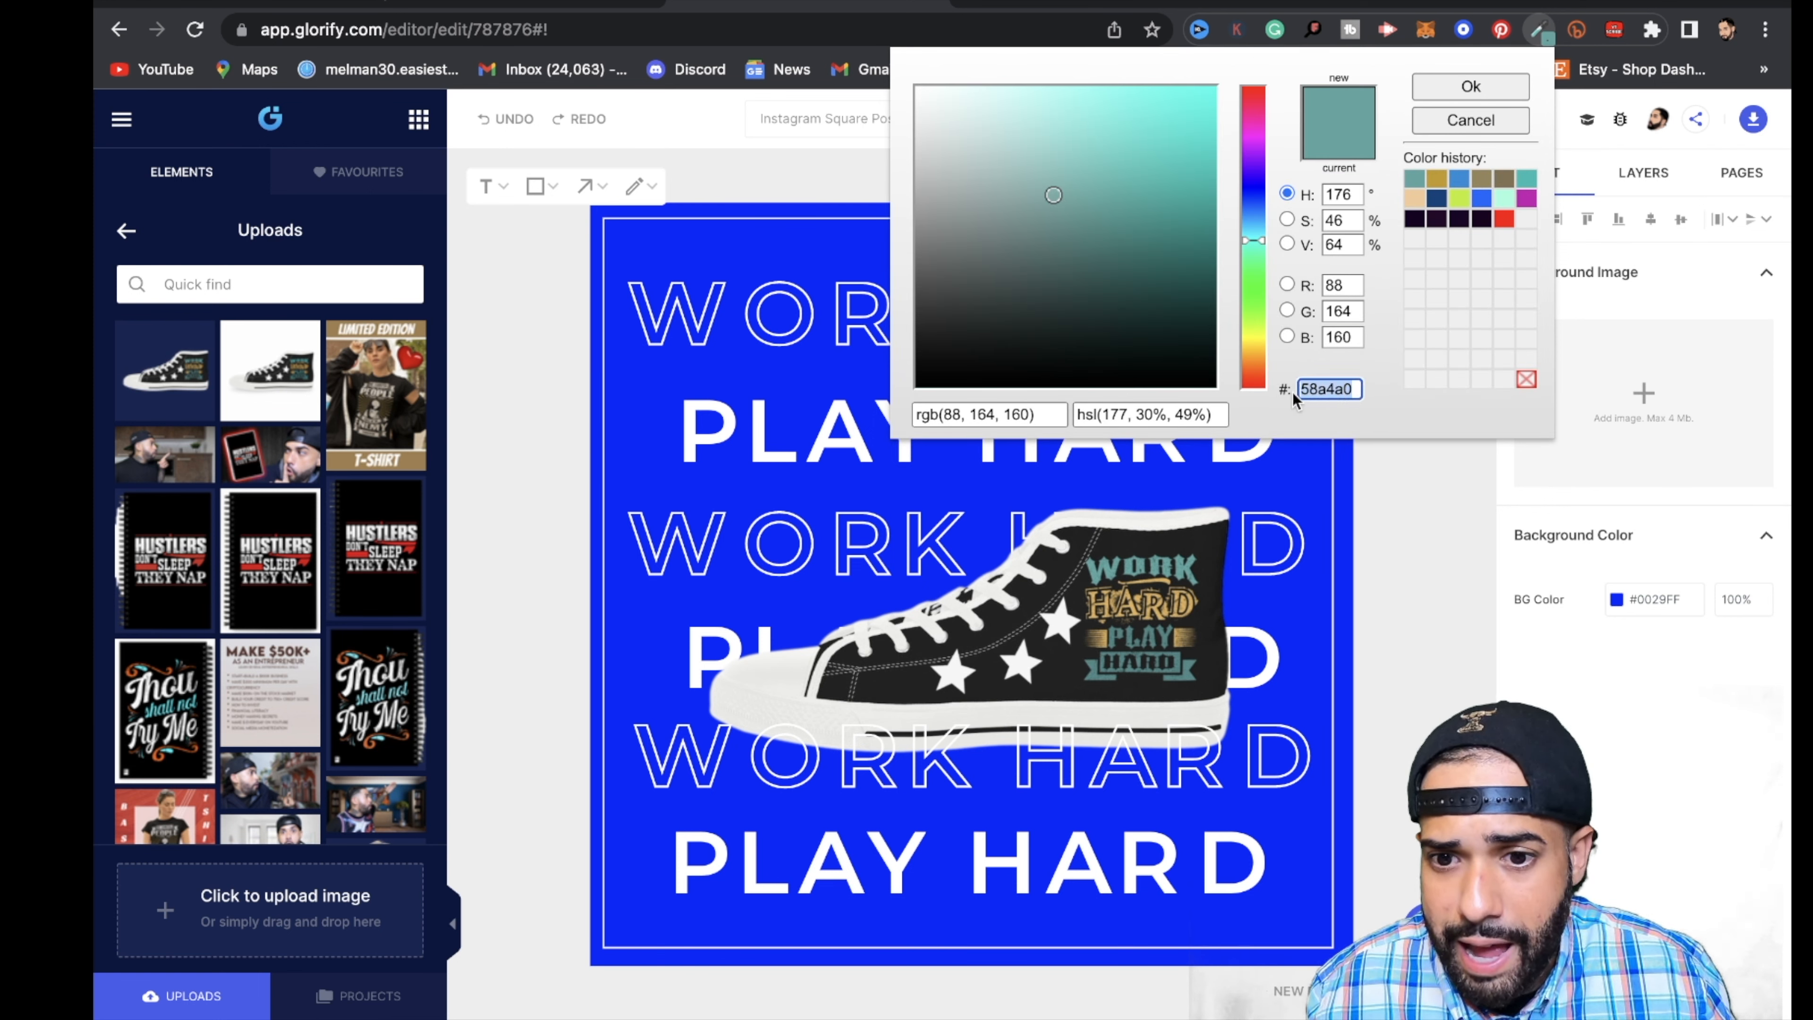
click(1545, 33)
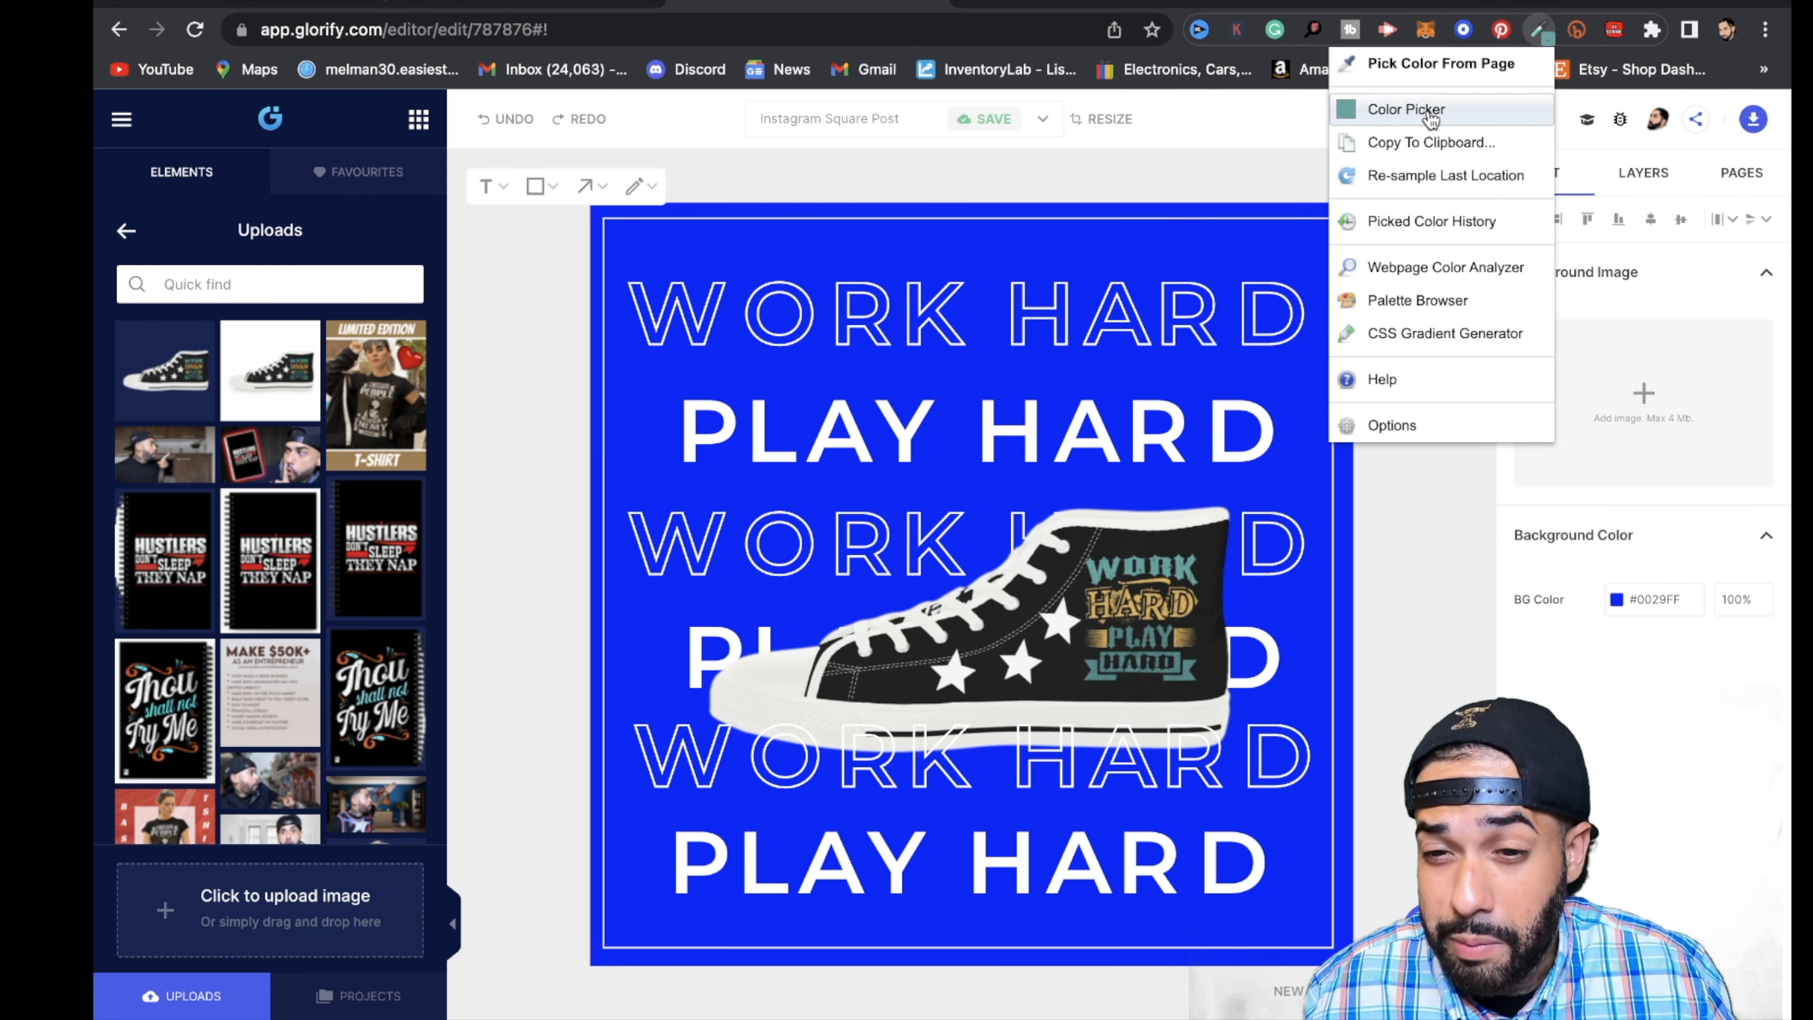
click(1430, 113)
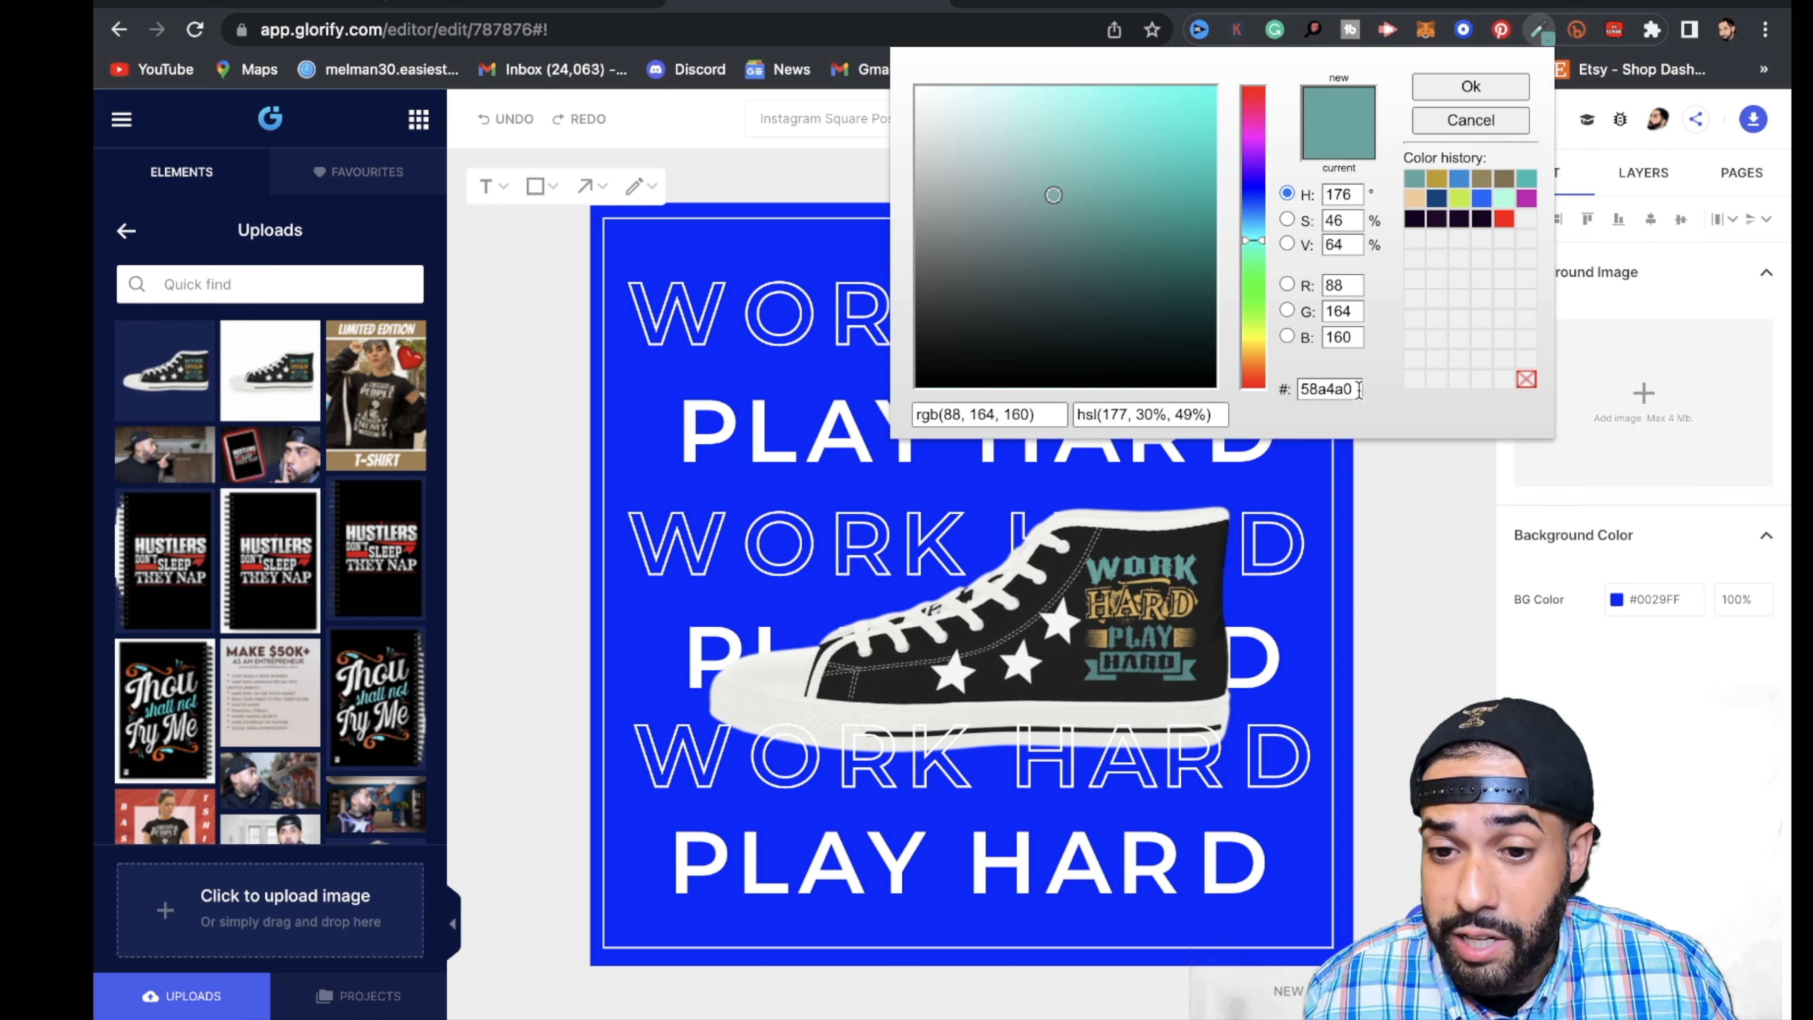
drag(1358, 389, 1296, 391)
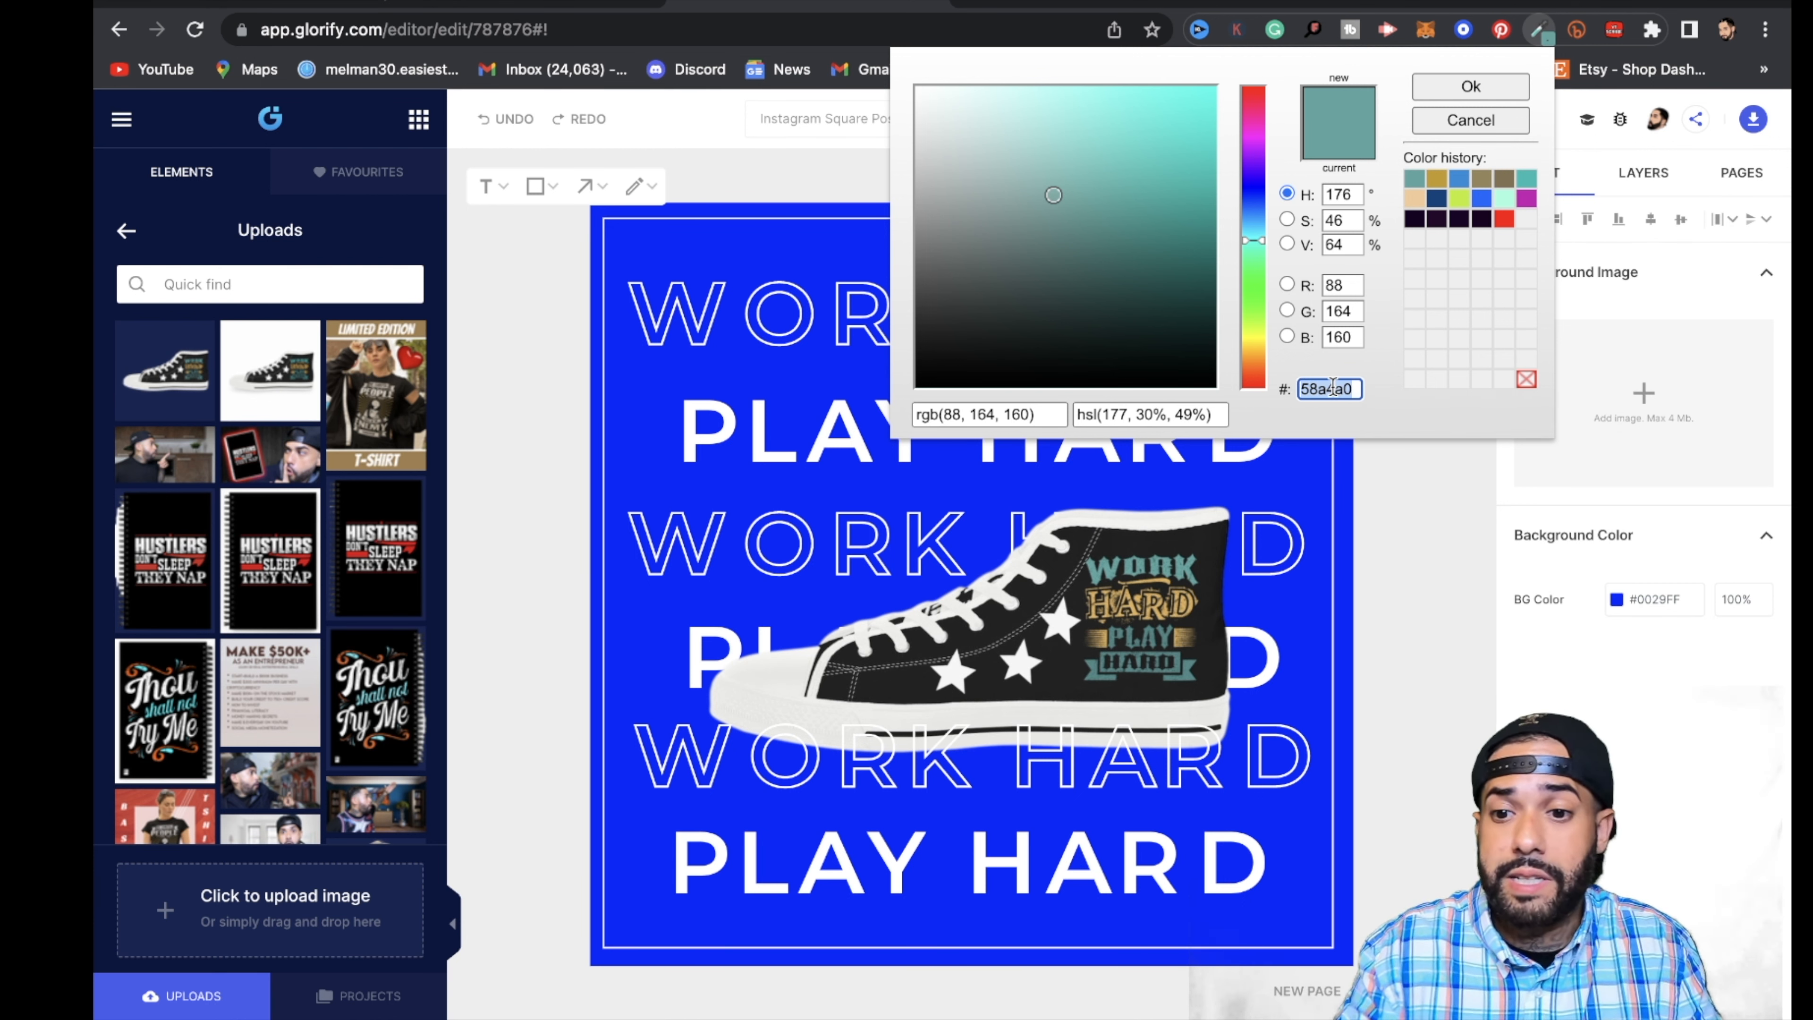
click(1447, 576)
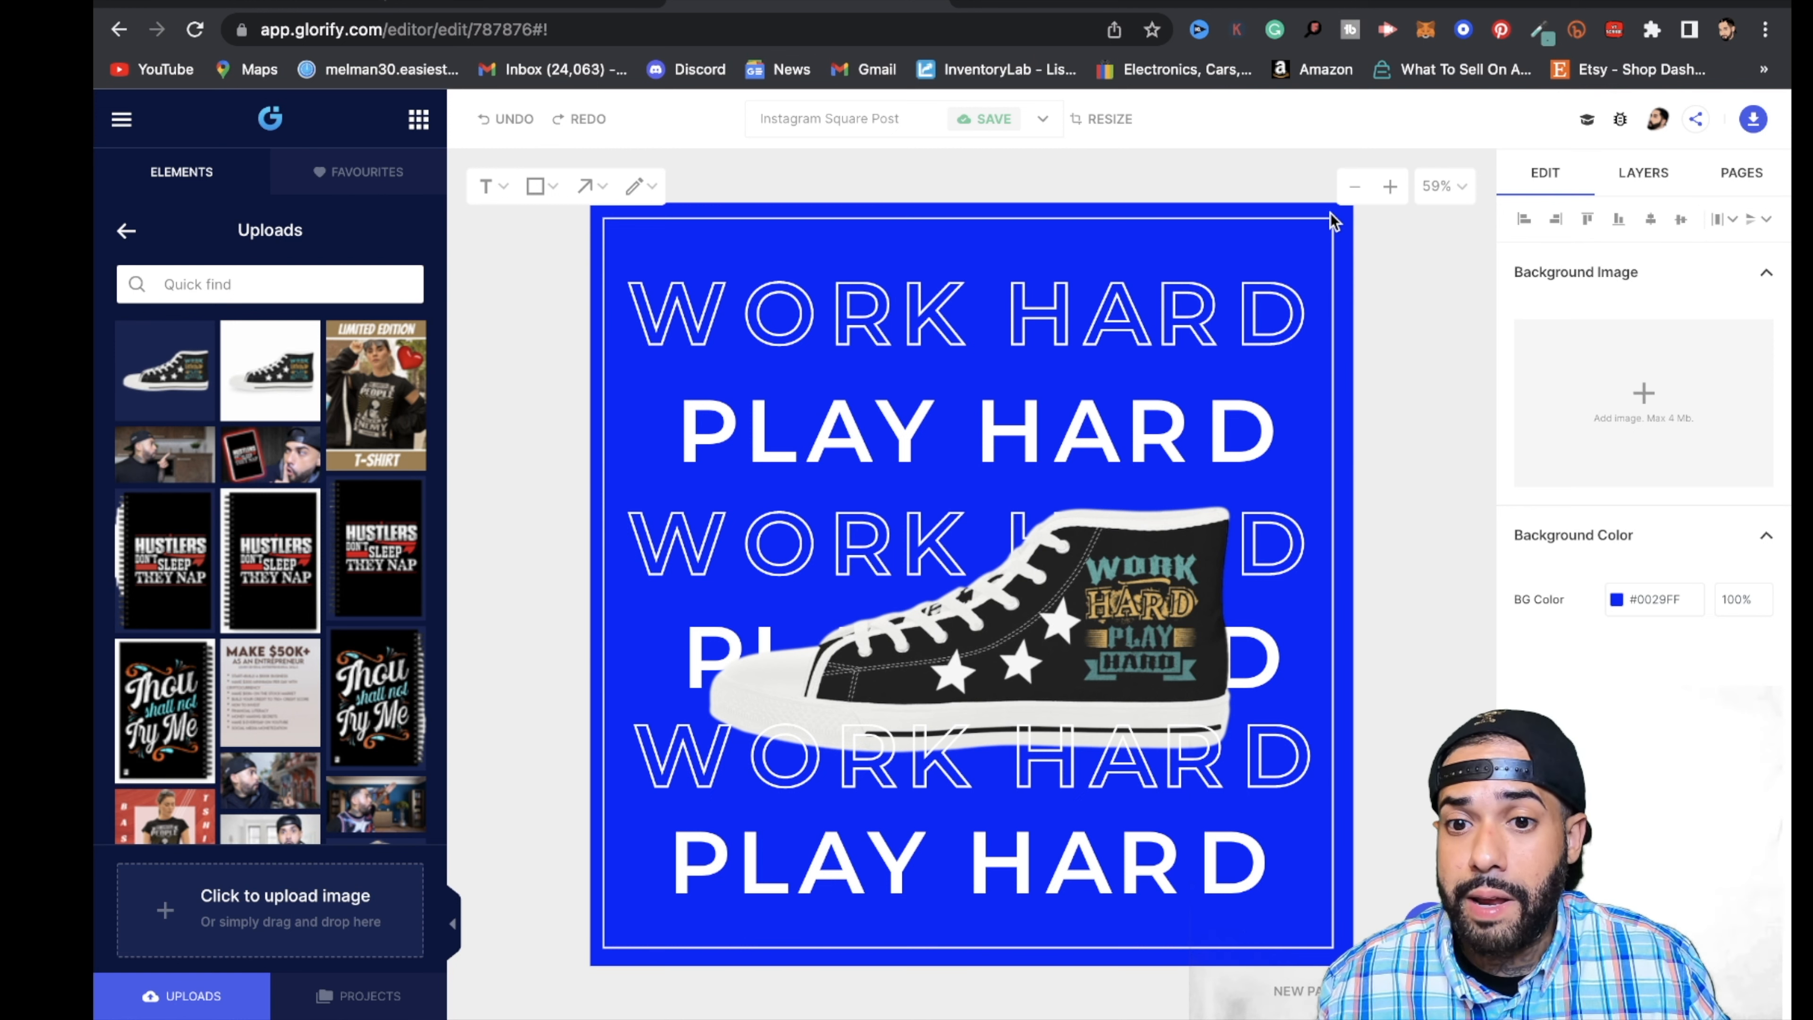
- Set the canvas background color to the copied teal #58A4A0
click(1617, 599)
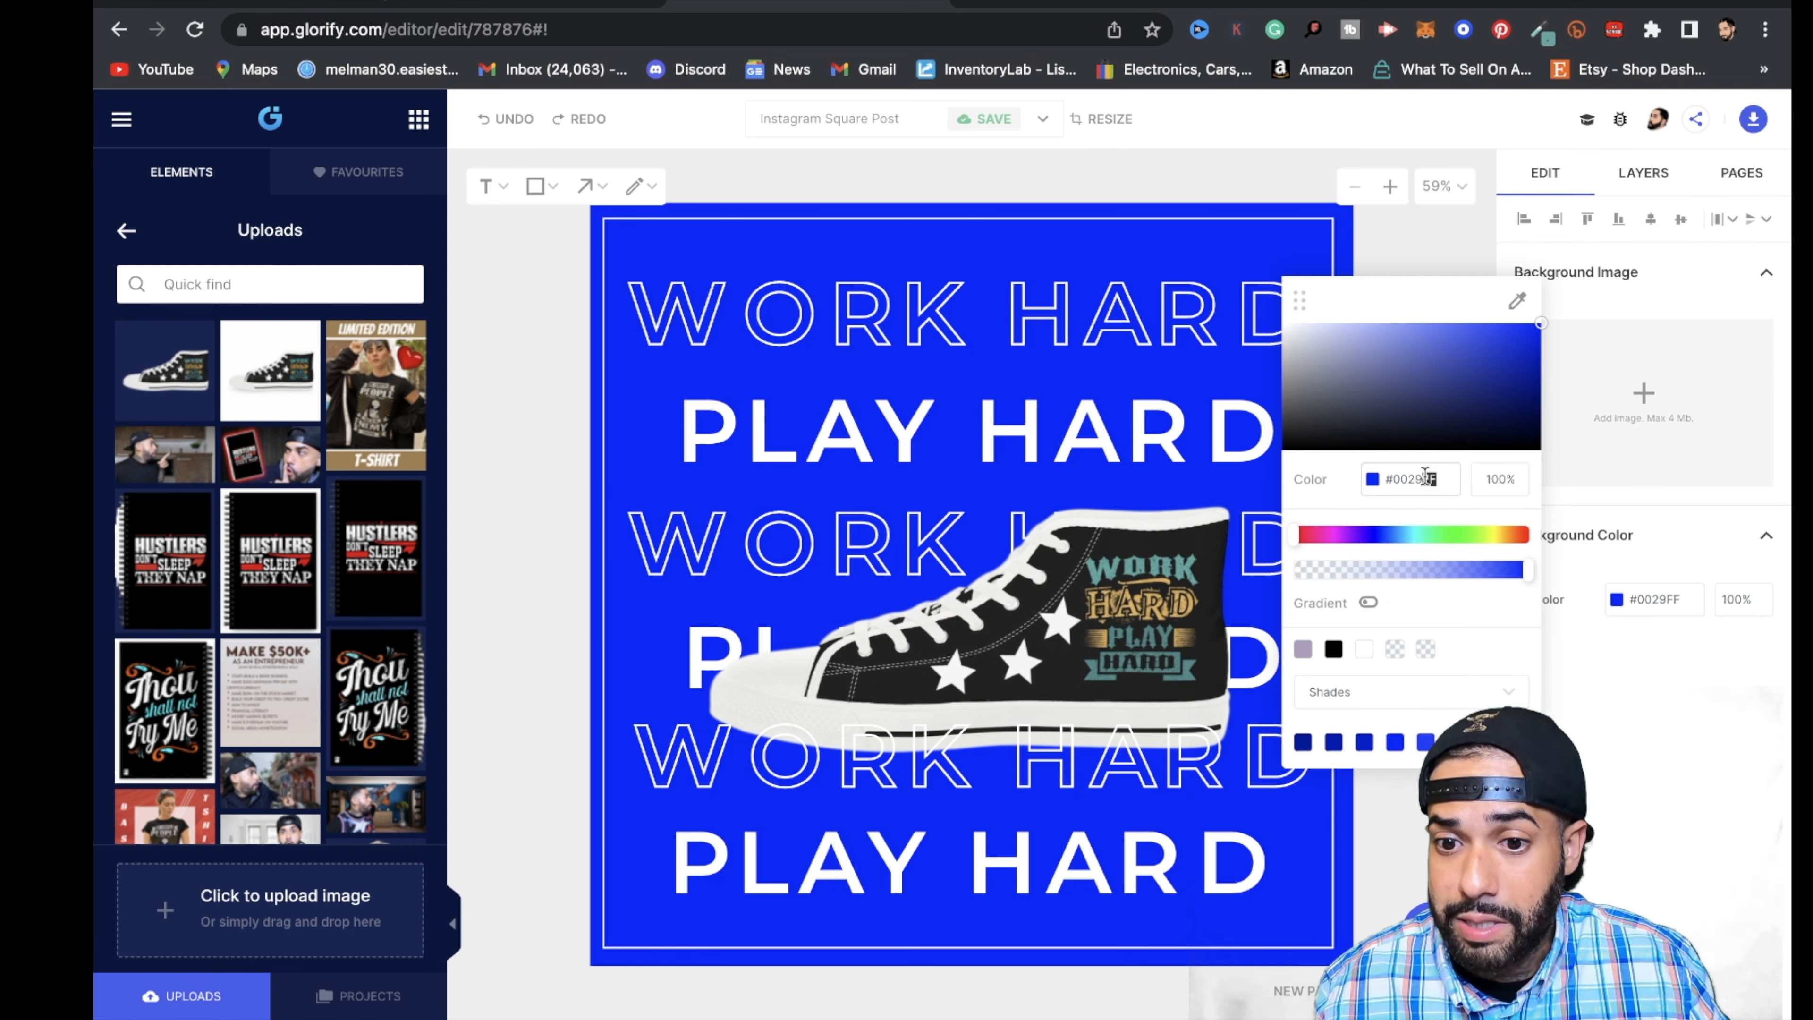
drag(1435, 477, 1387, 484)
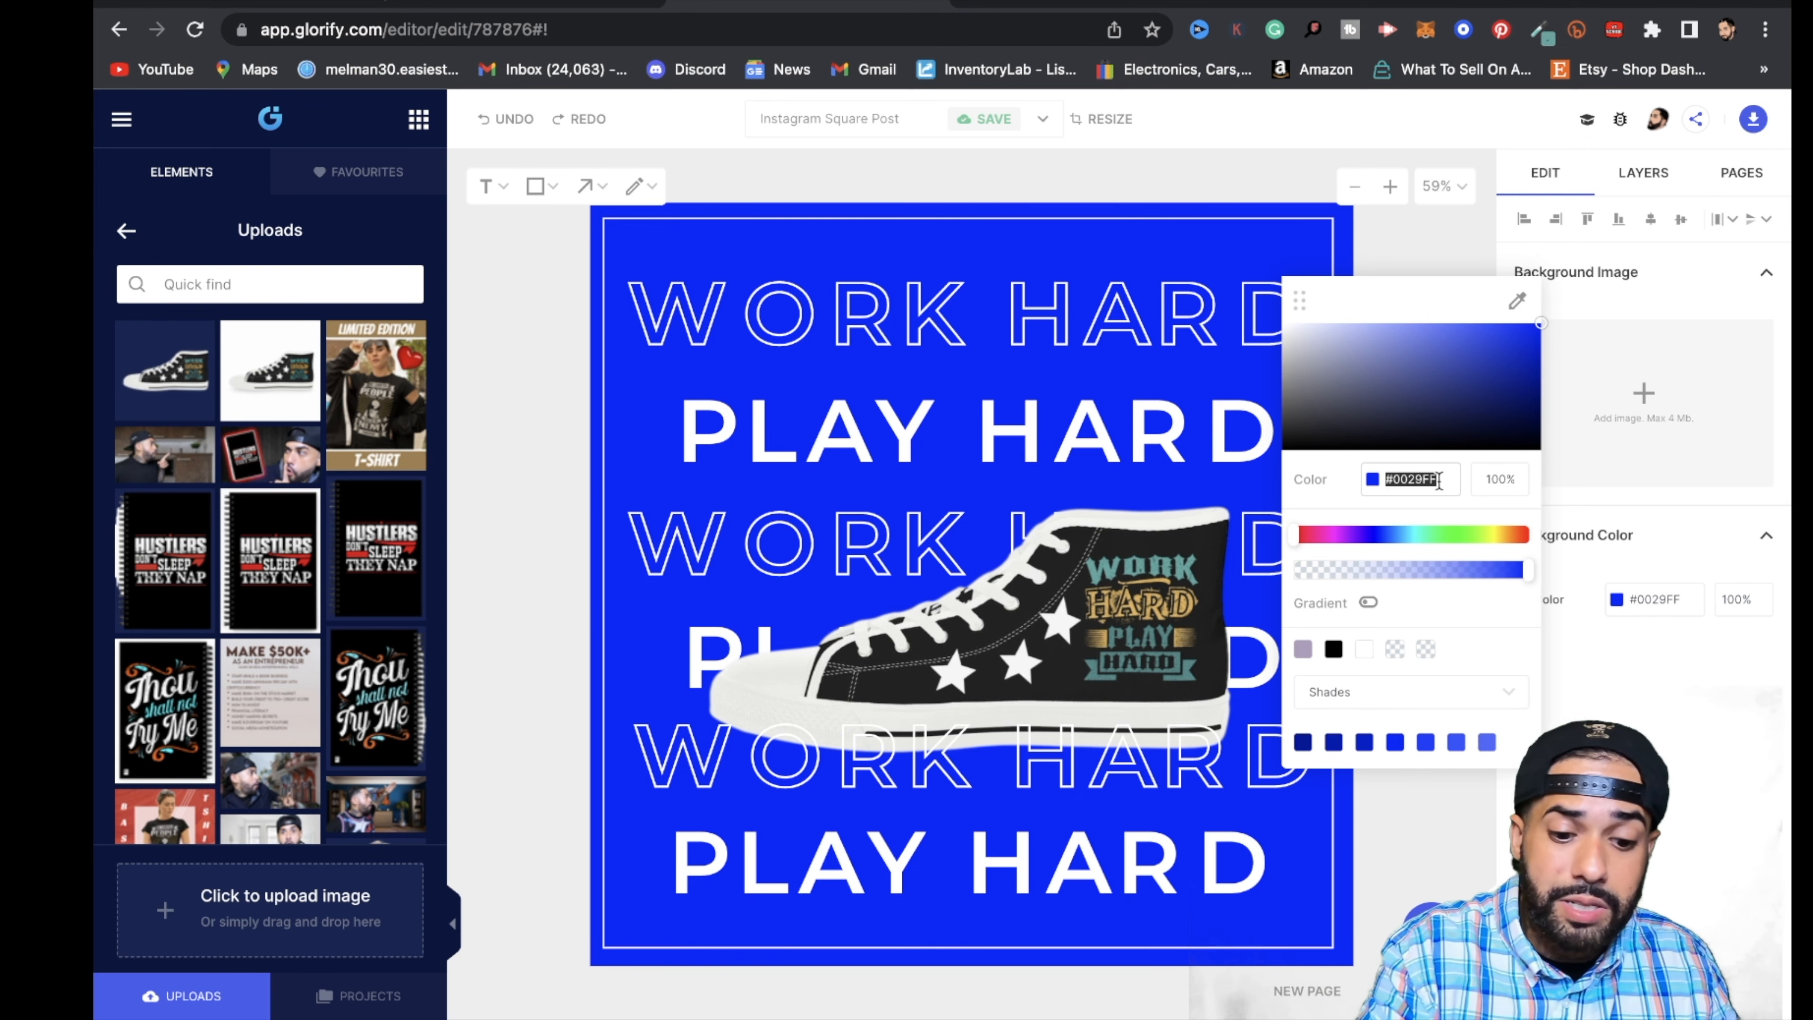
text(#58a4a0)
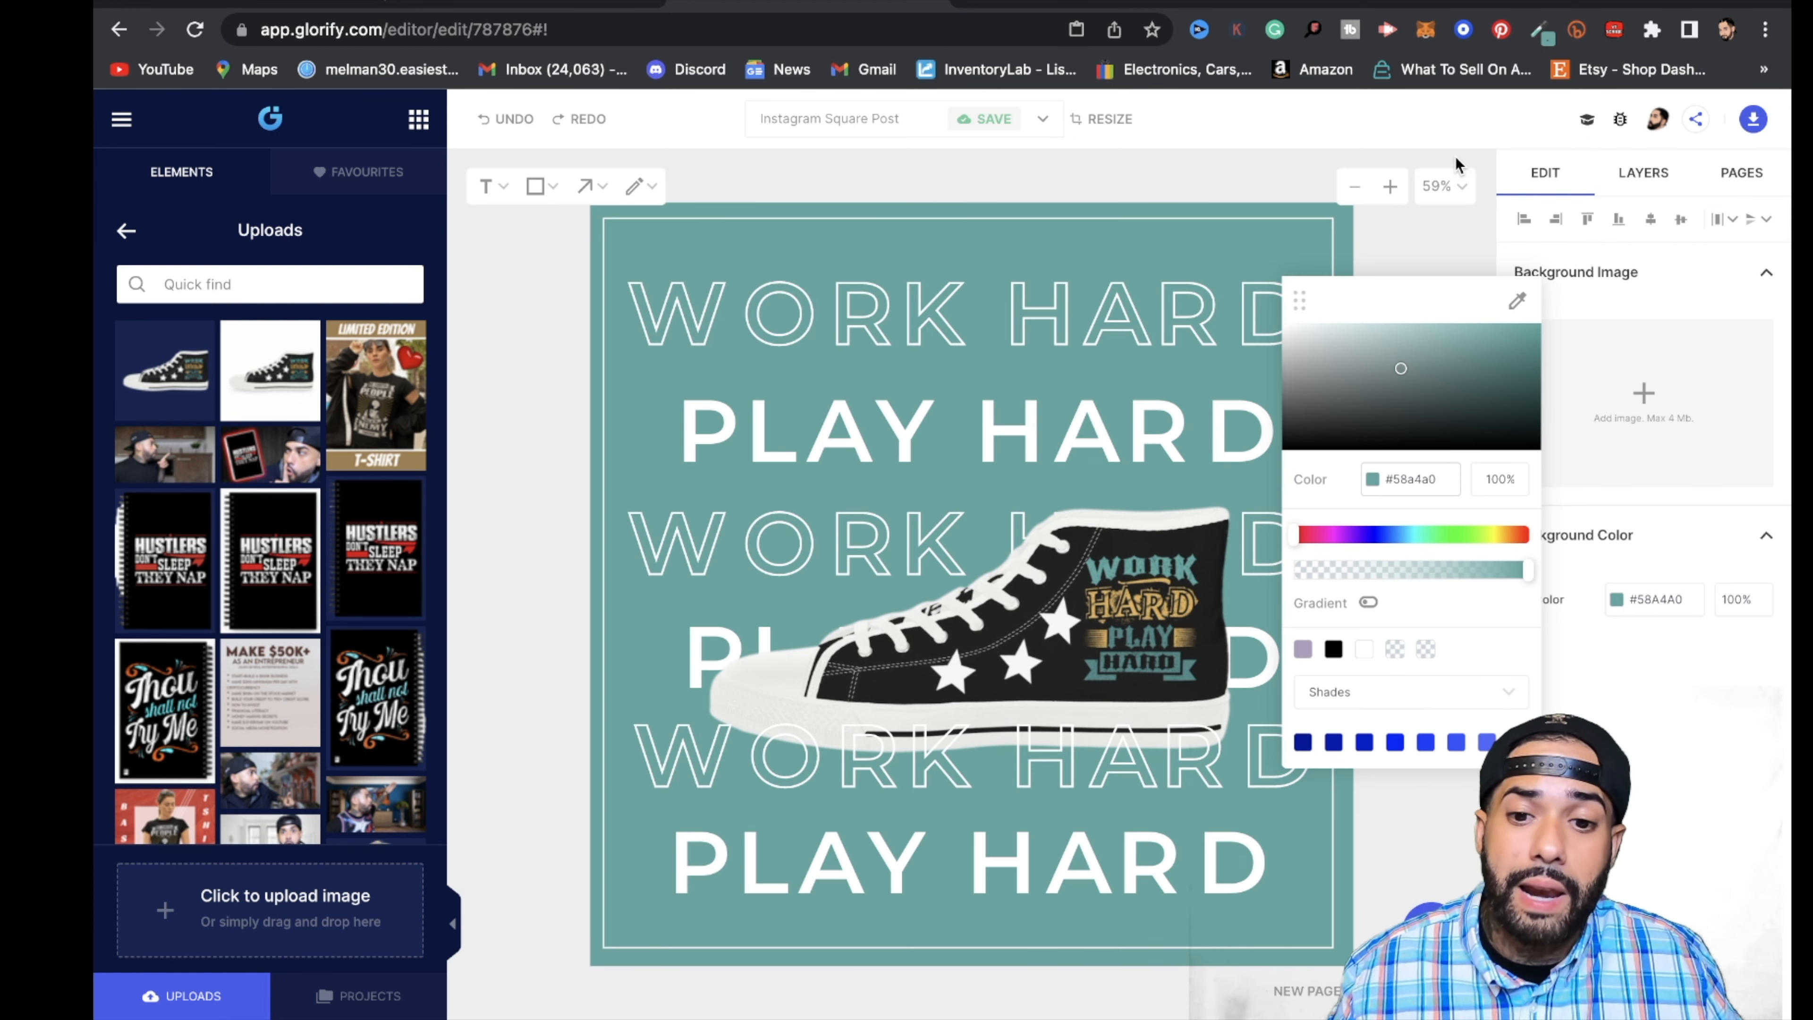
click(1419, 255)
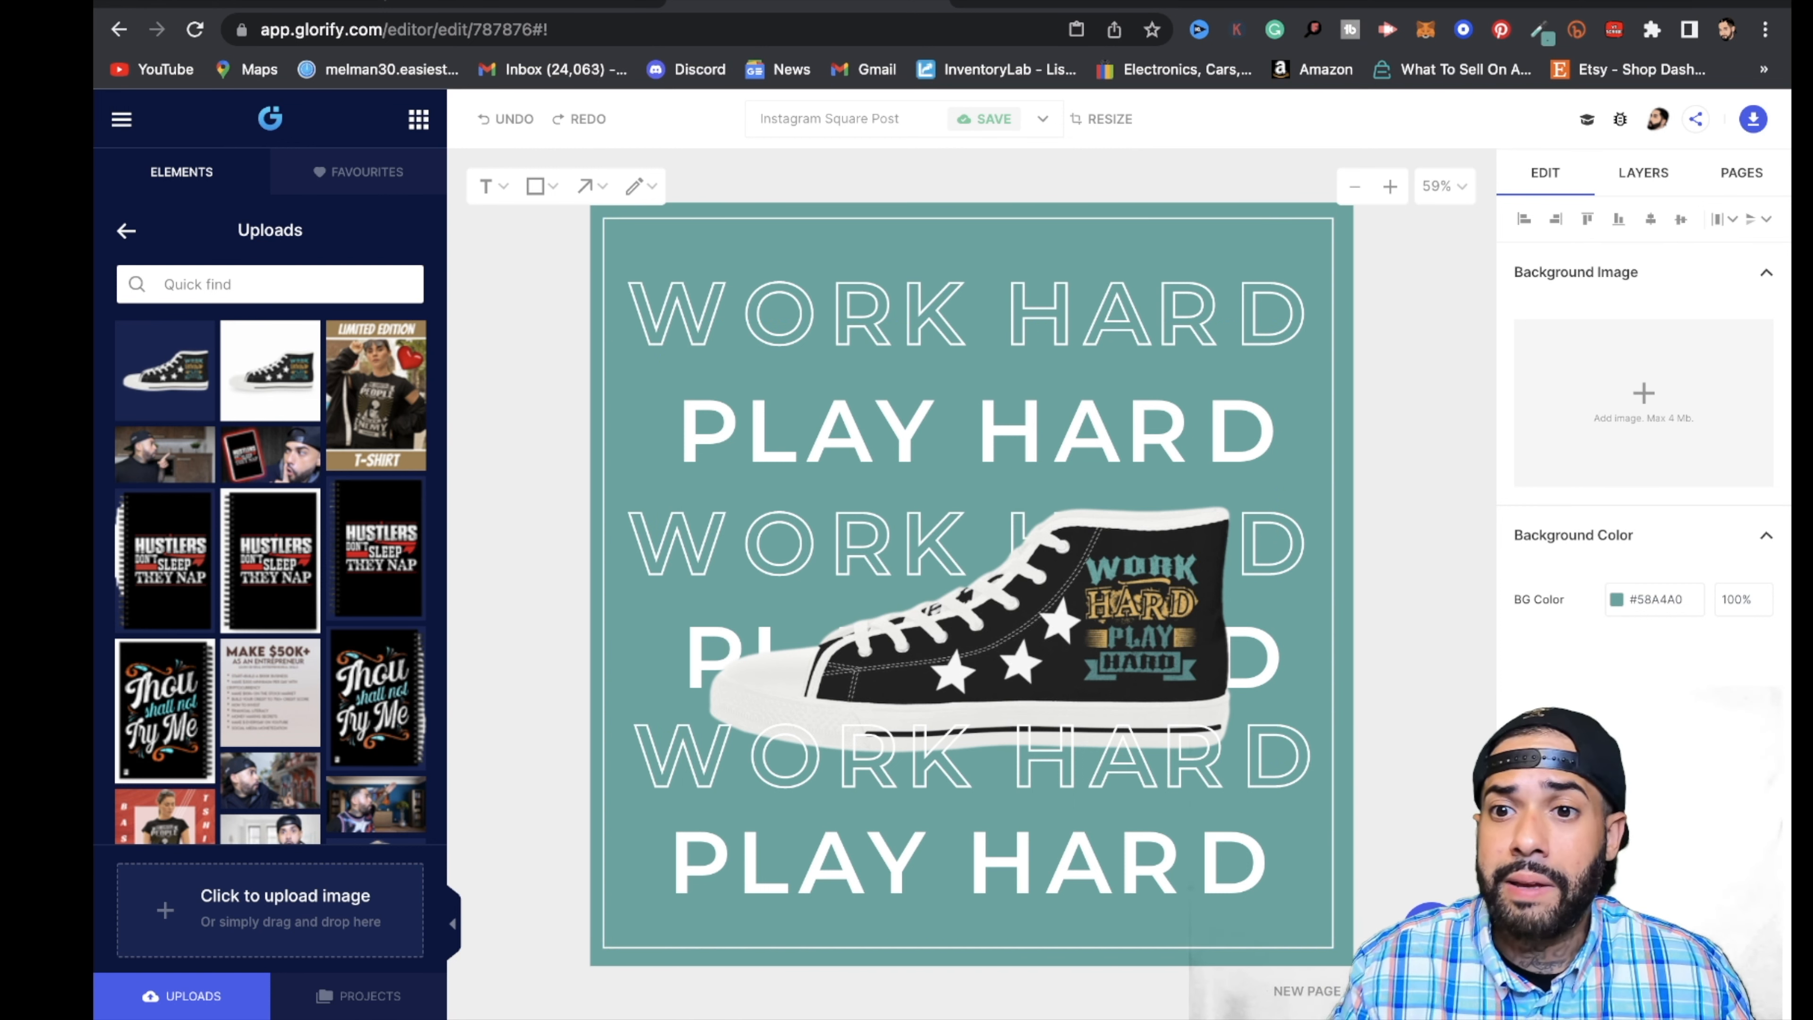
- Sample the dark navy of the Uploads sidebar background with ColorZilla's page color picker
click(1540, 32)
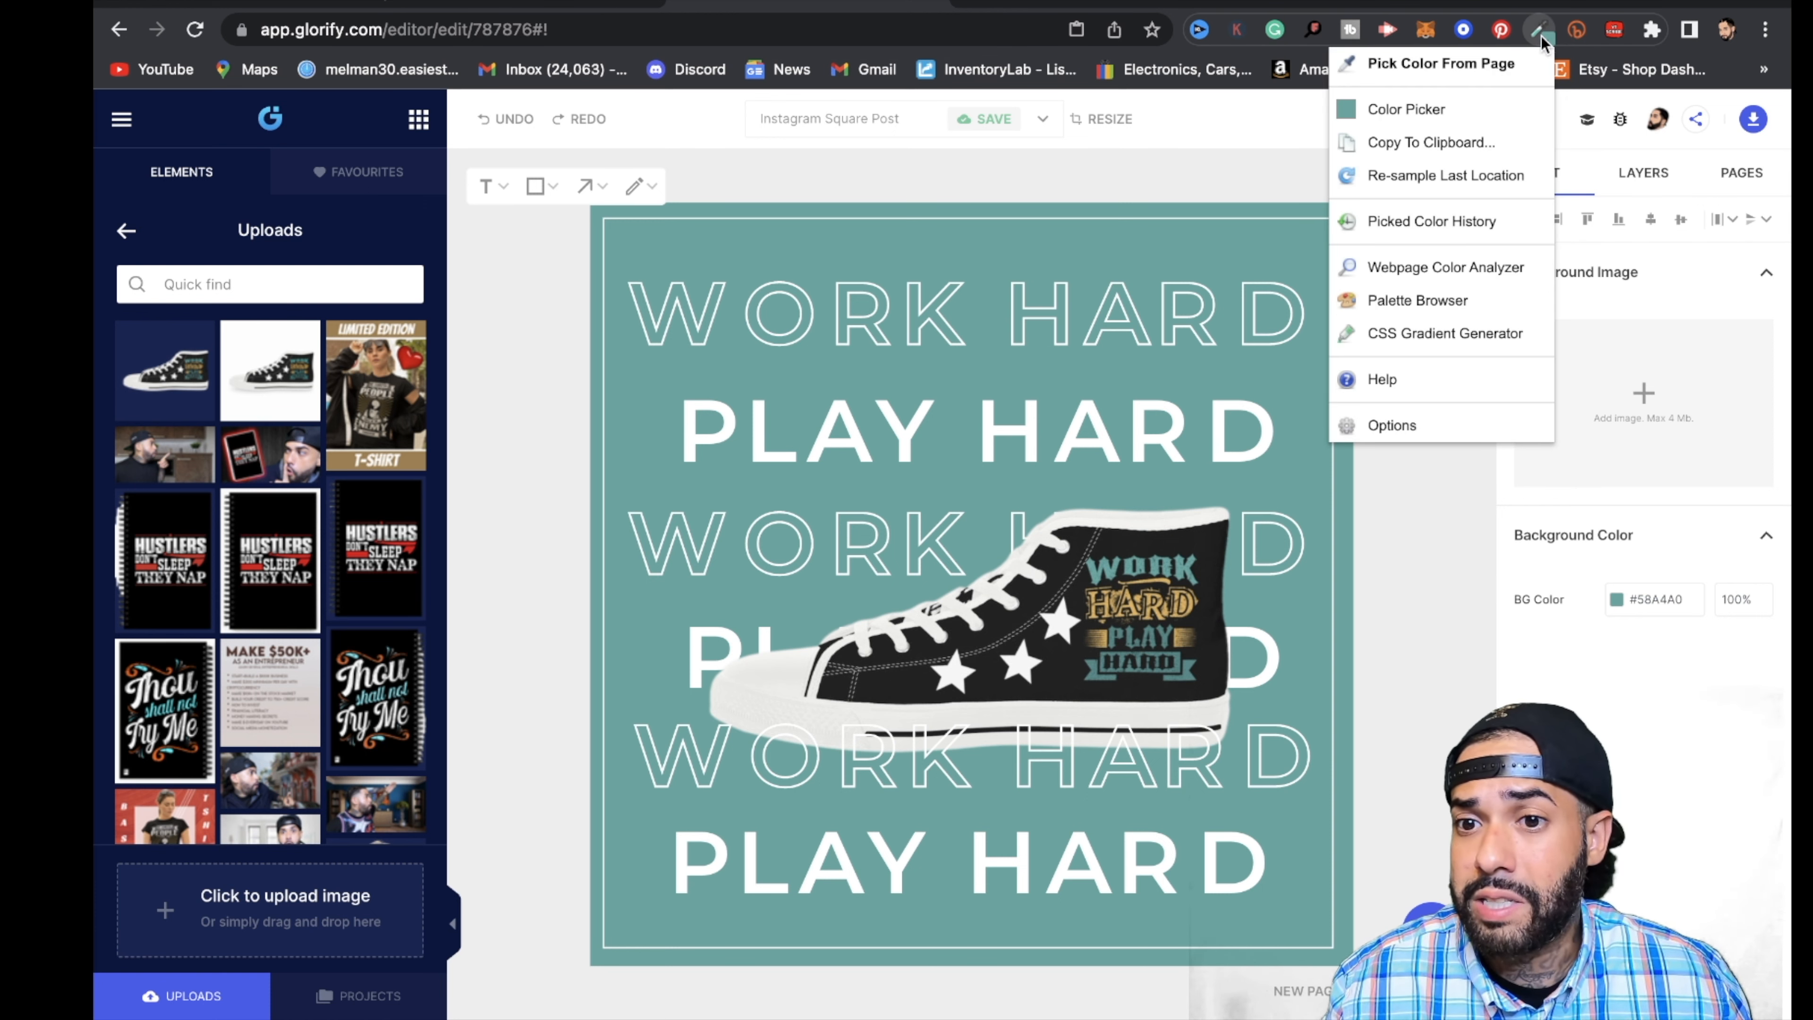
click(1461, 74)
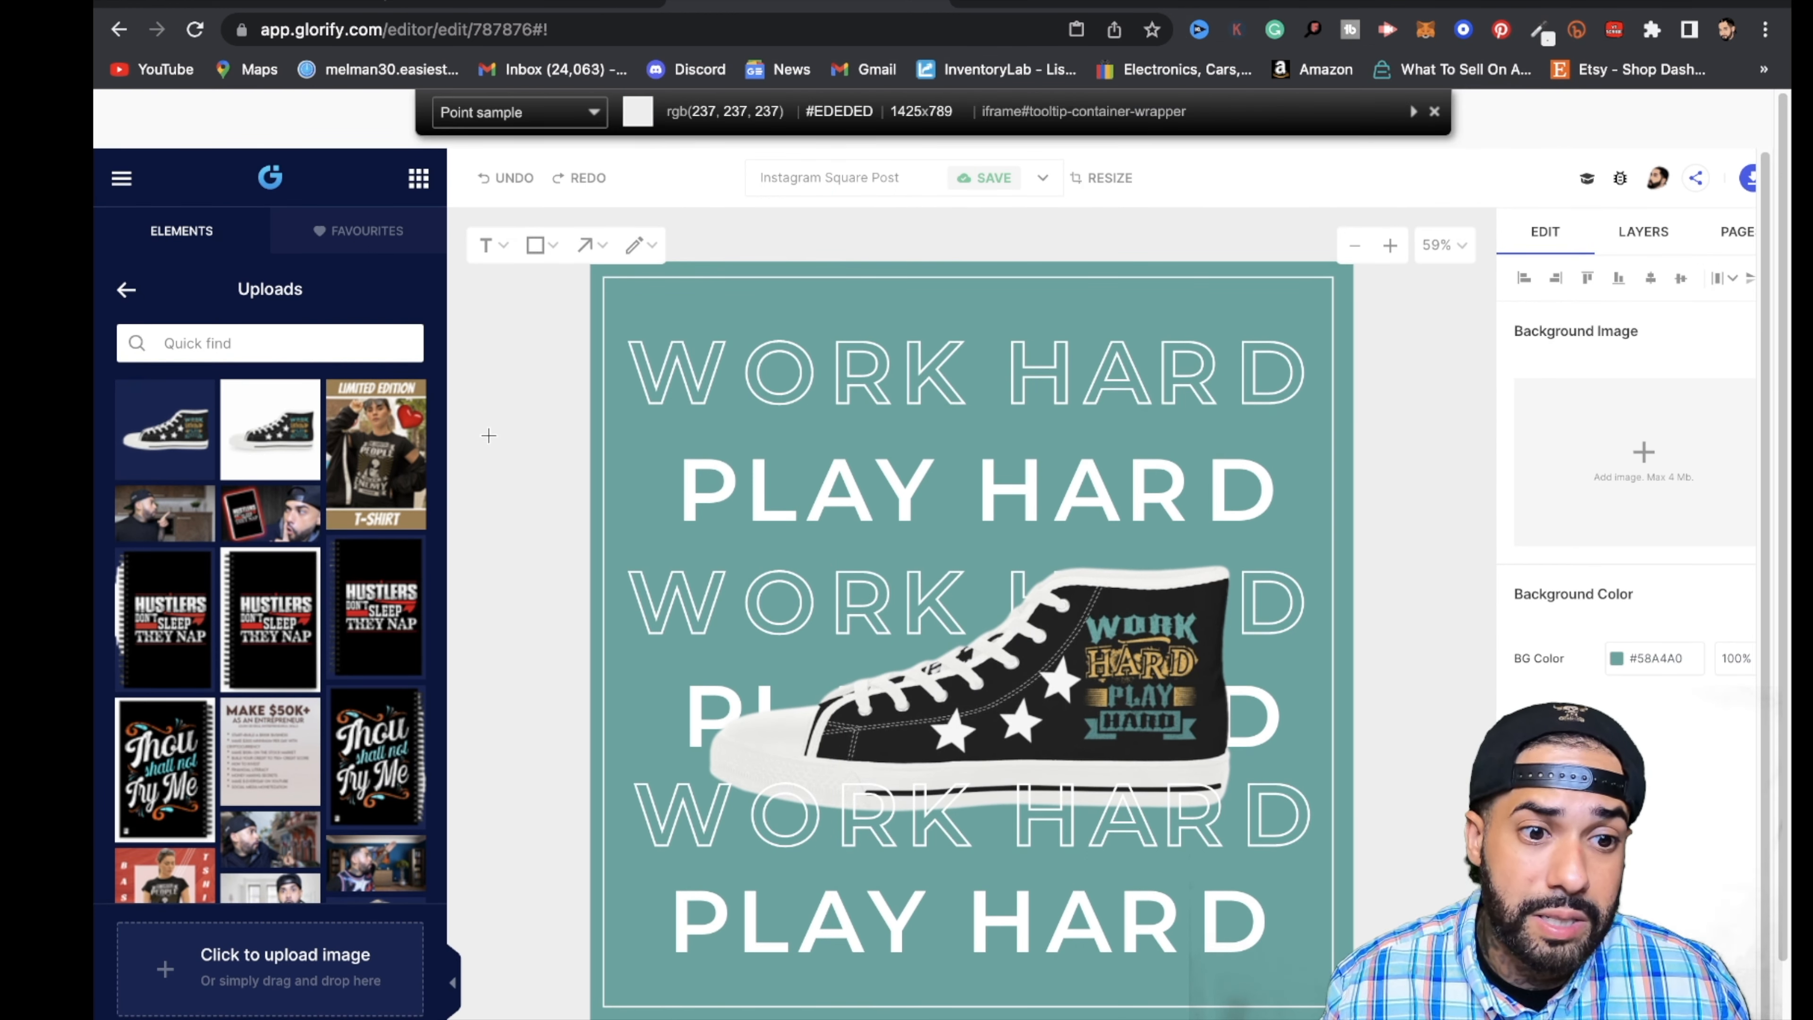
click(395, 308)
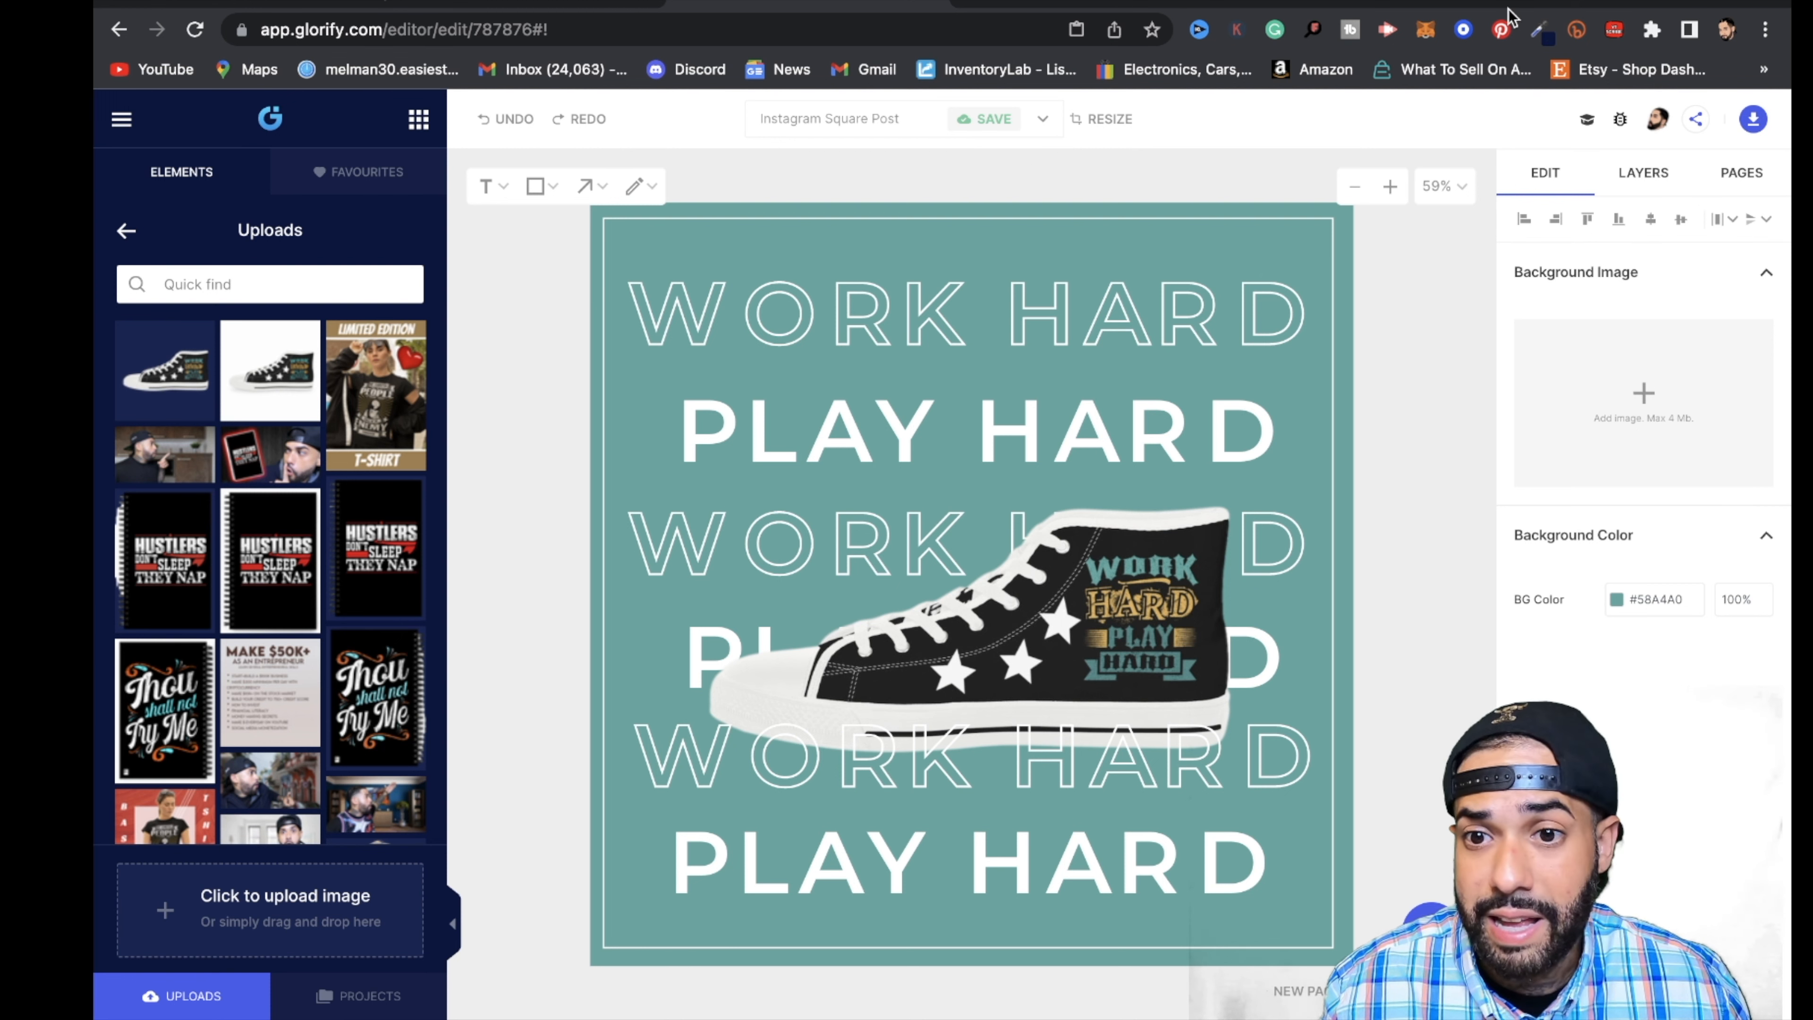
- Copy the sampled navy's hex code from ColorZilla and set the canvas background color to #09163F
click(1540, 32)
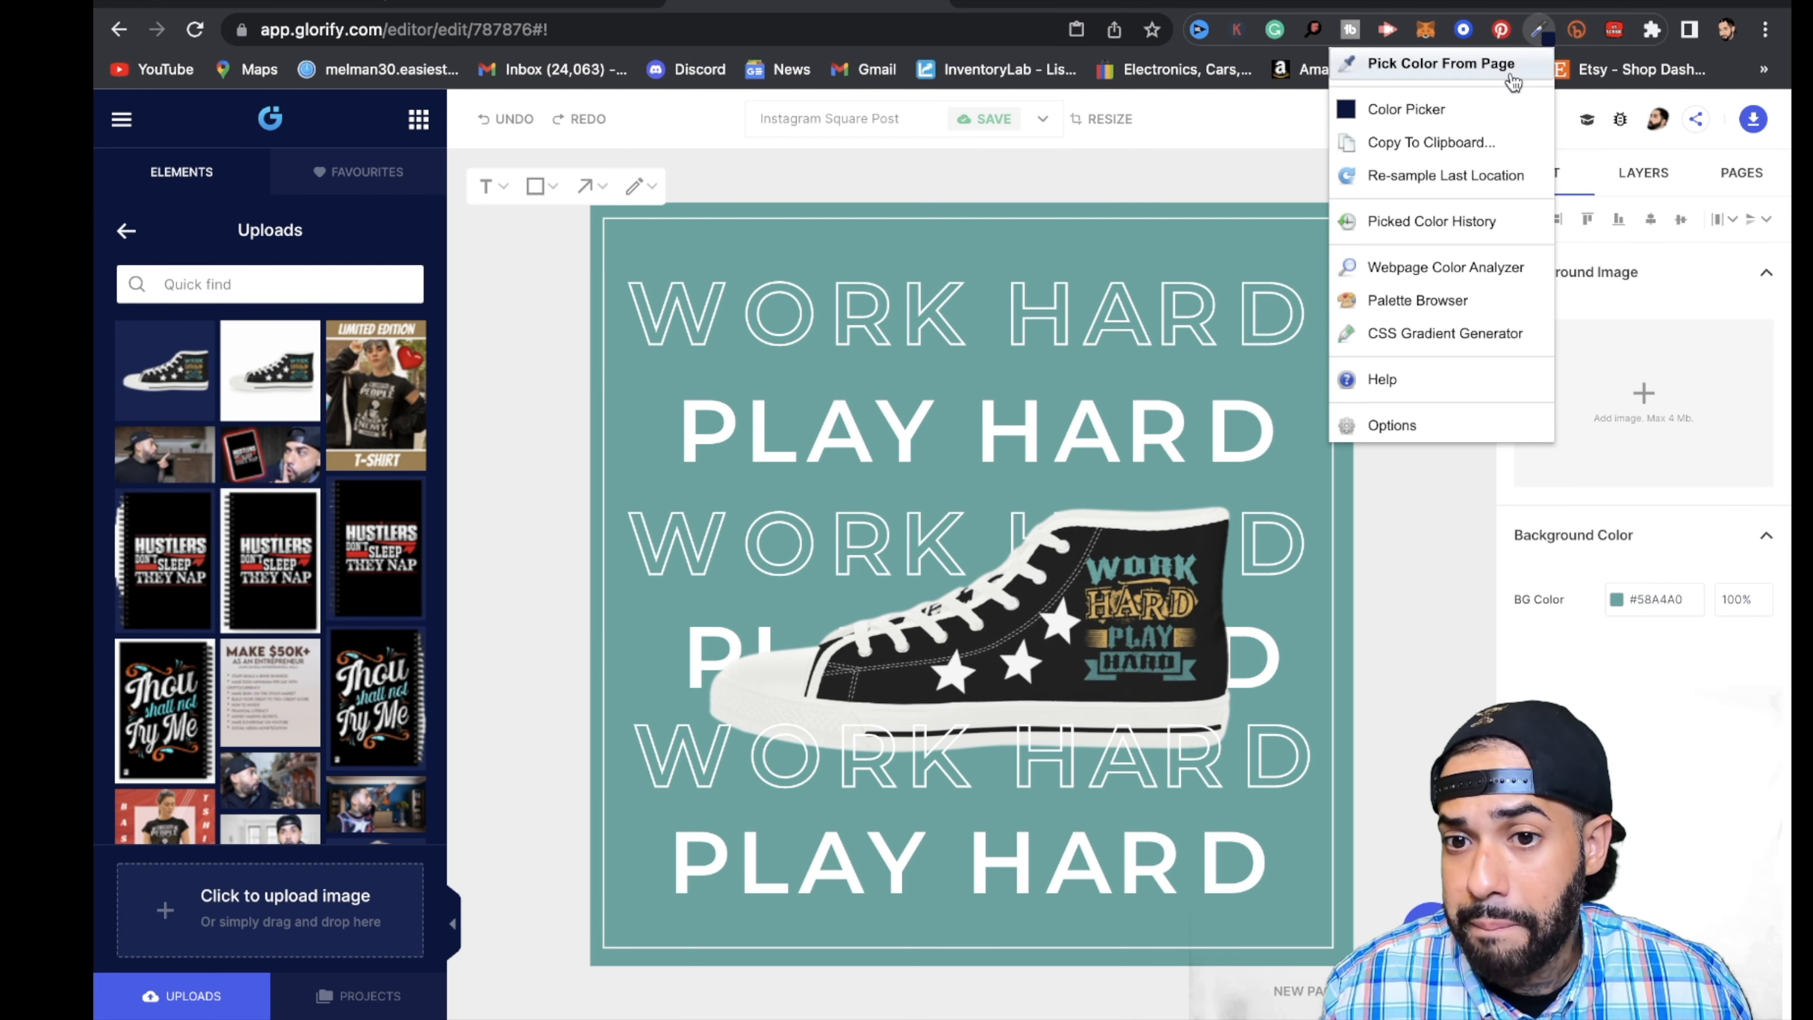
click(1456, 114)
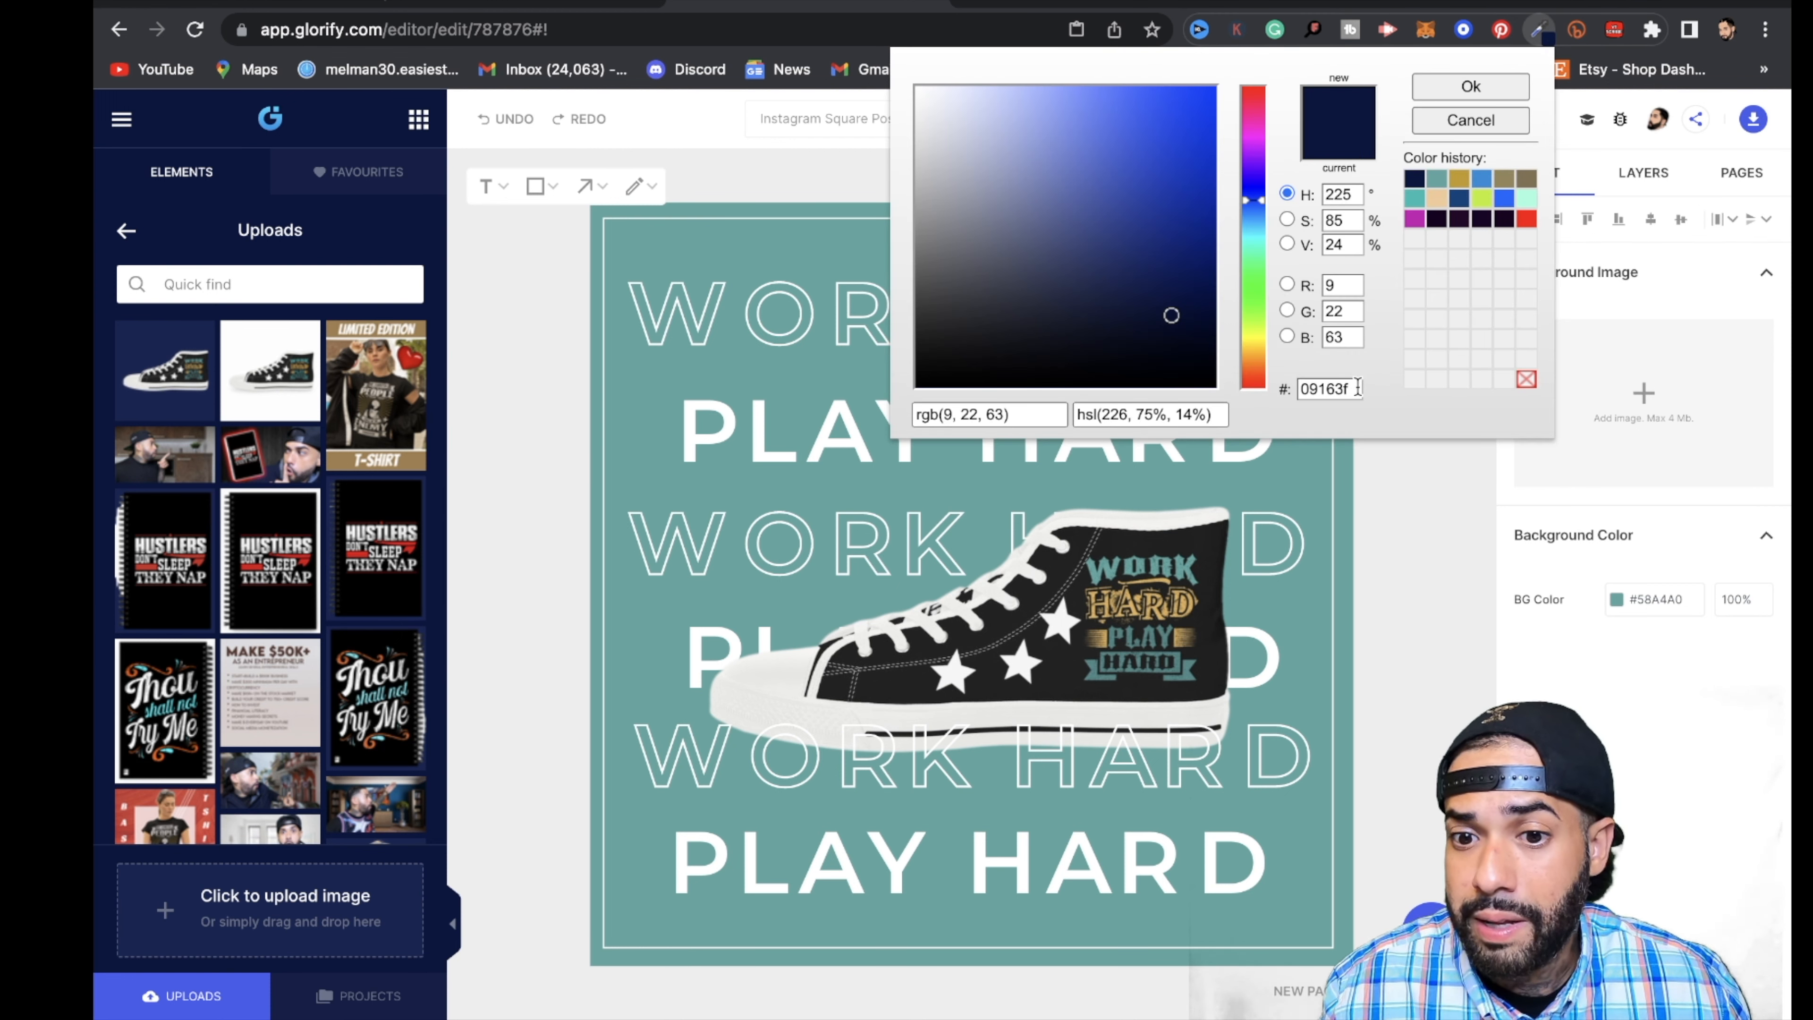
drag(1358, 388, 1304, 392)
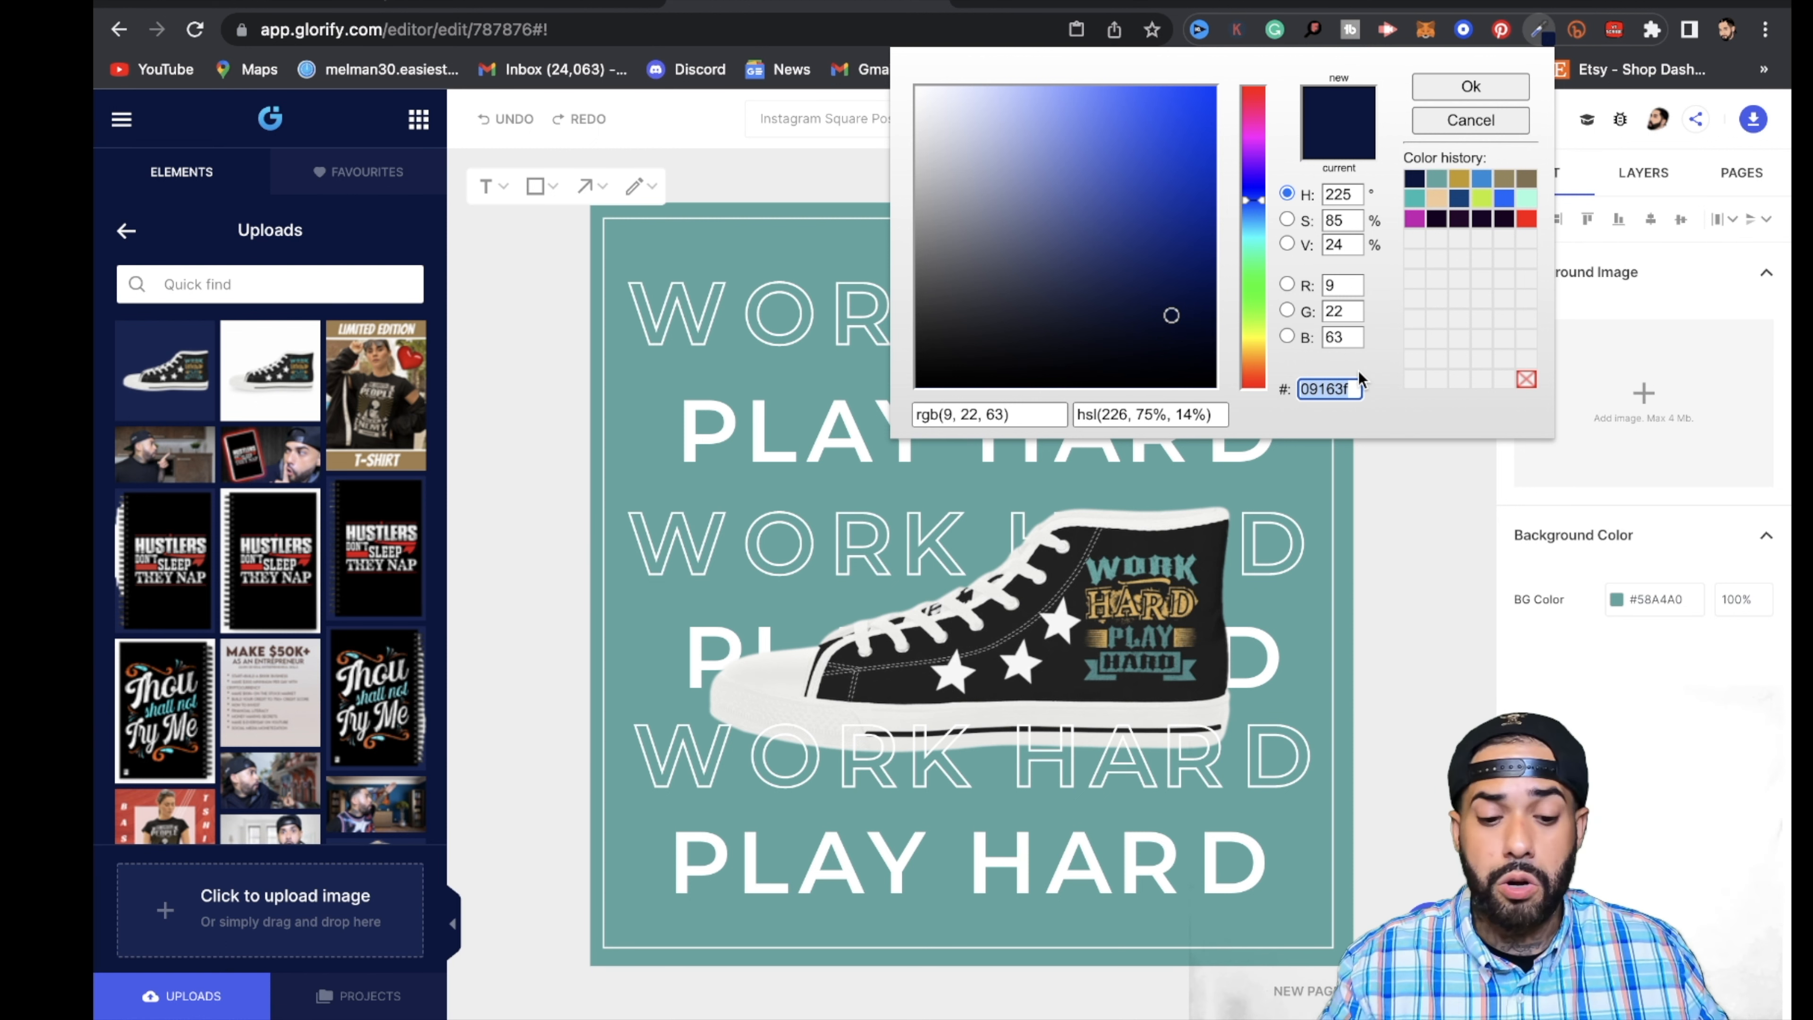
click(1443, 608)
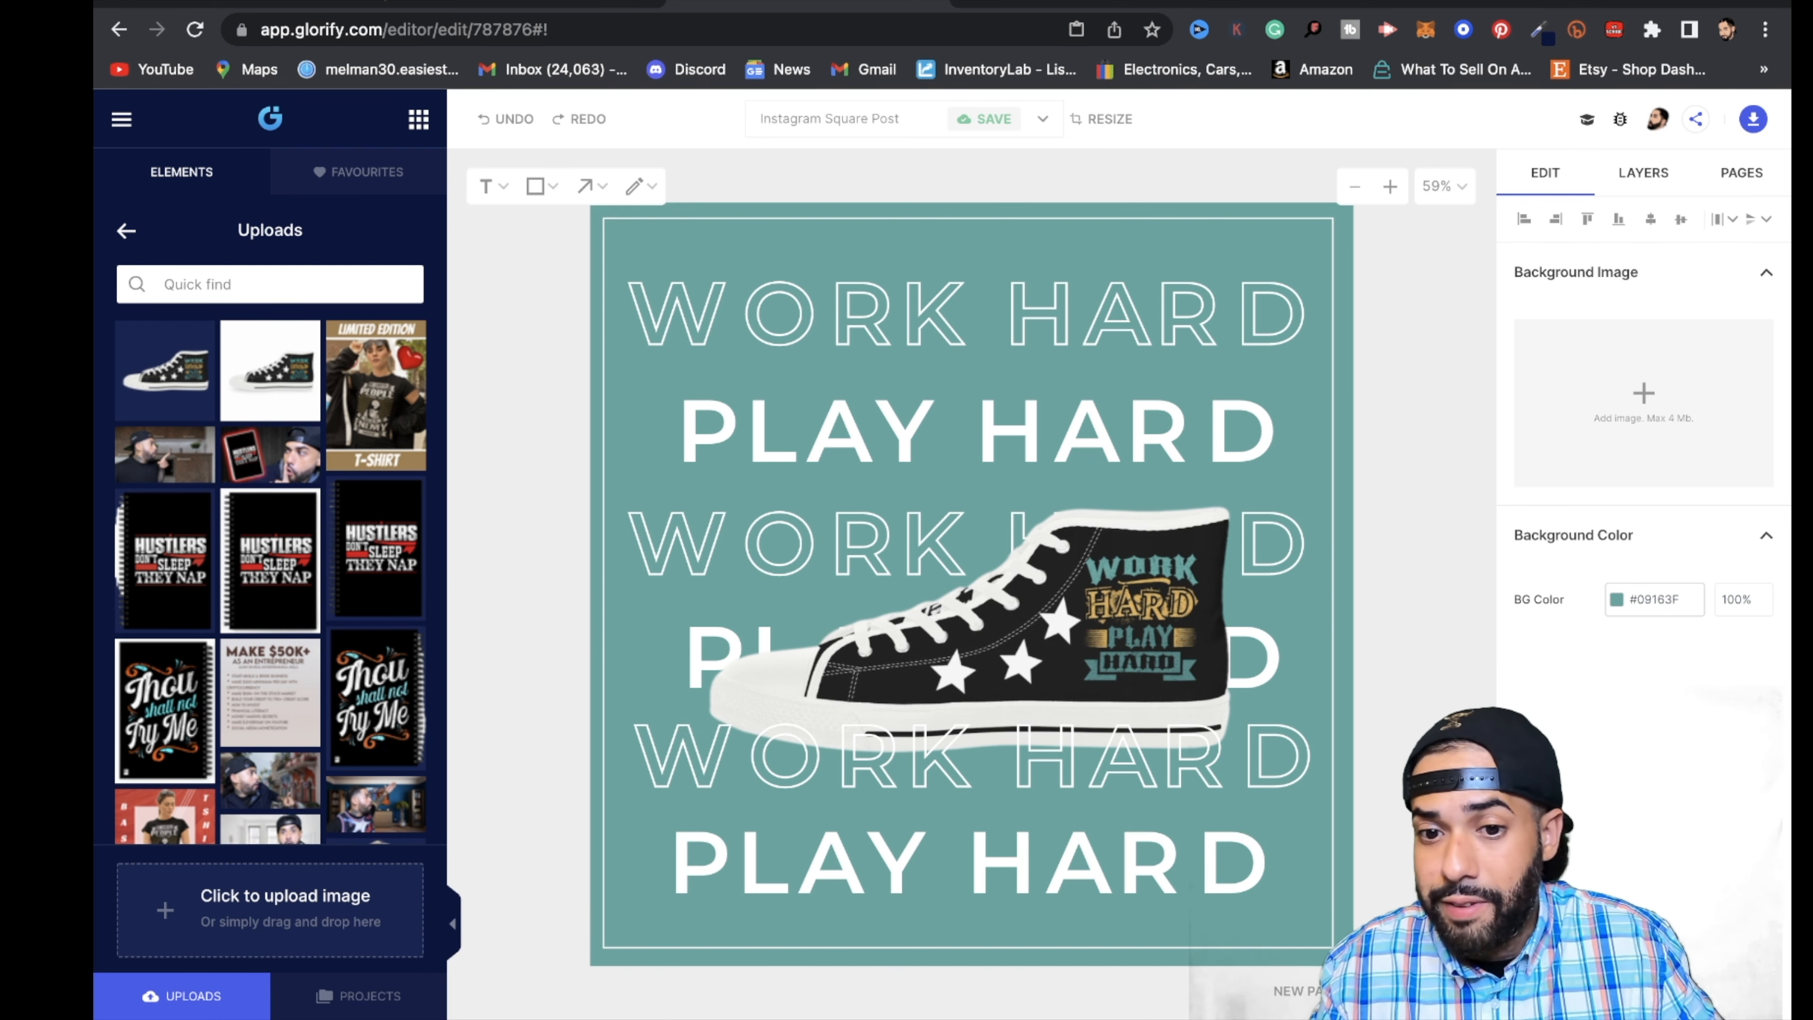
key(Return)
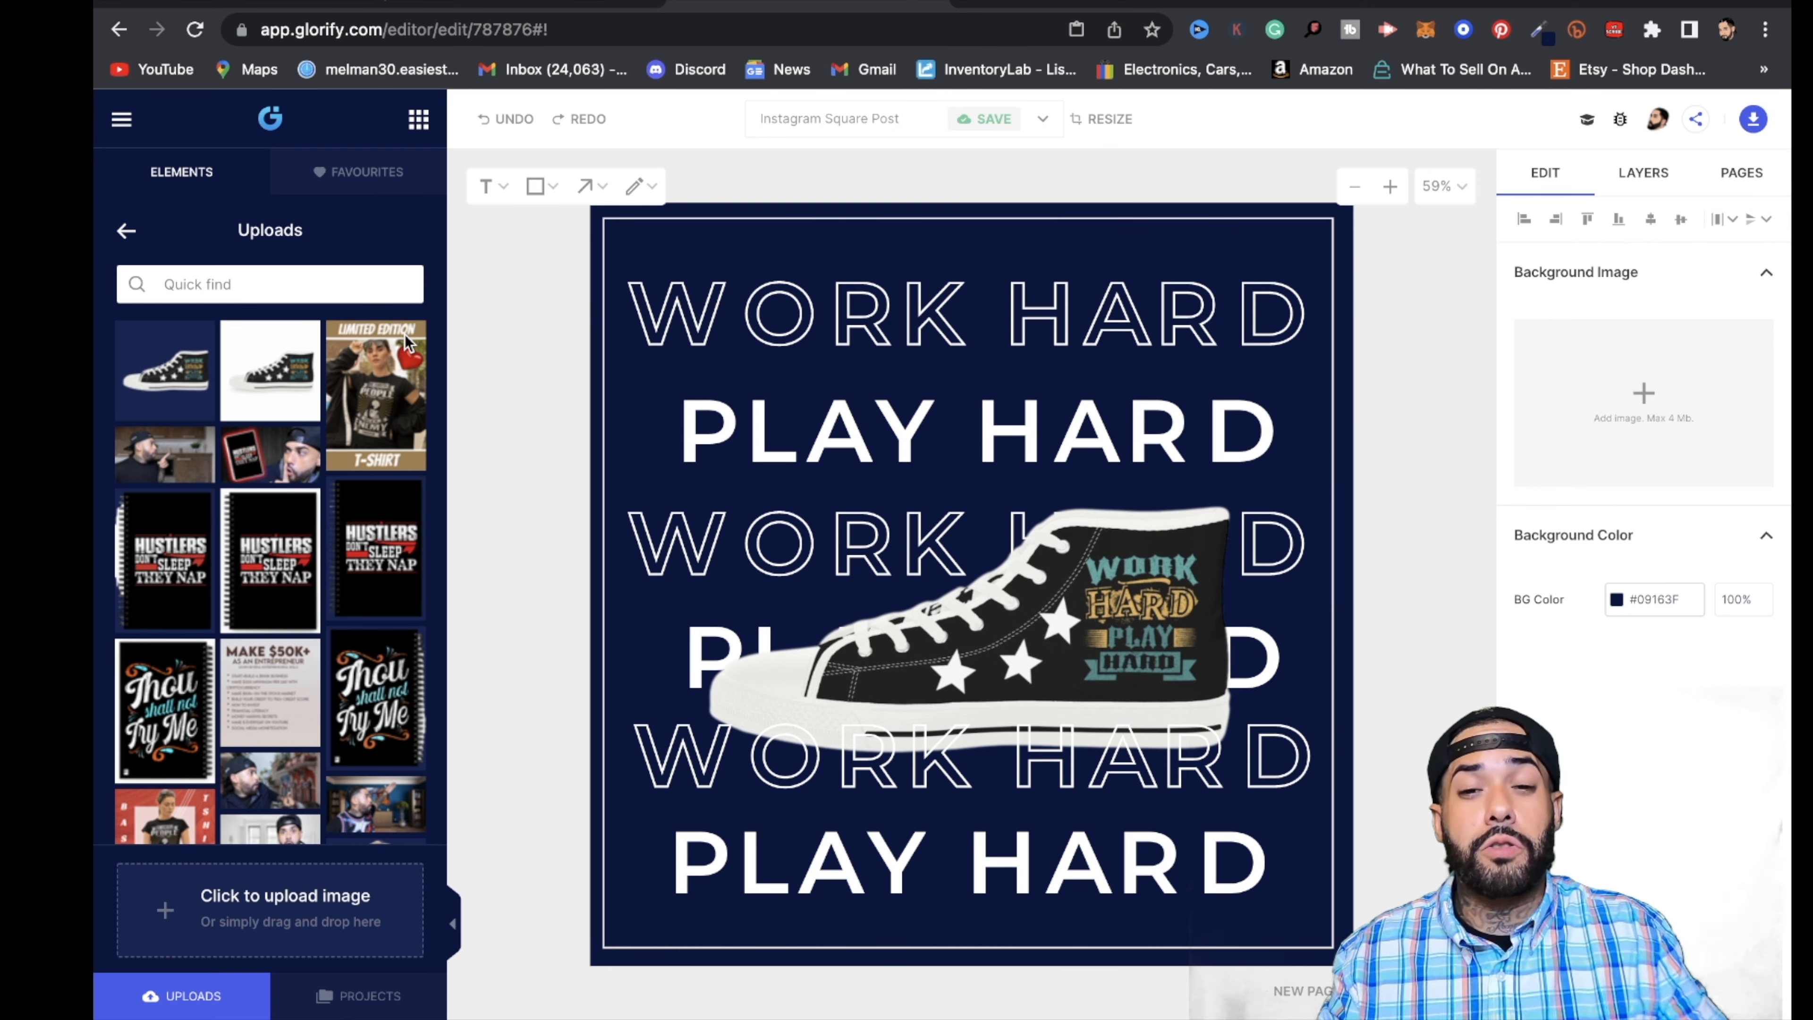
- Resize the current canvas to the Facebook Wall Post format, 940×788, with Smart Resize
click(1103, 119)
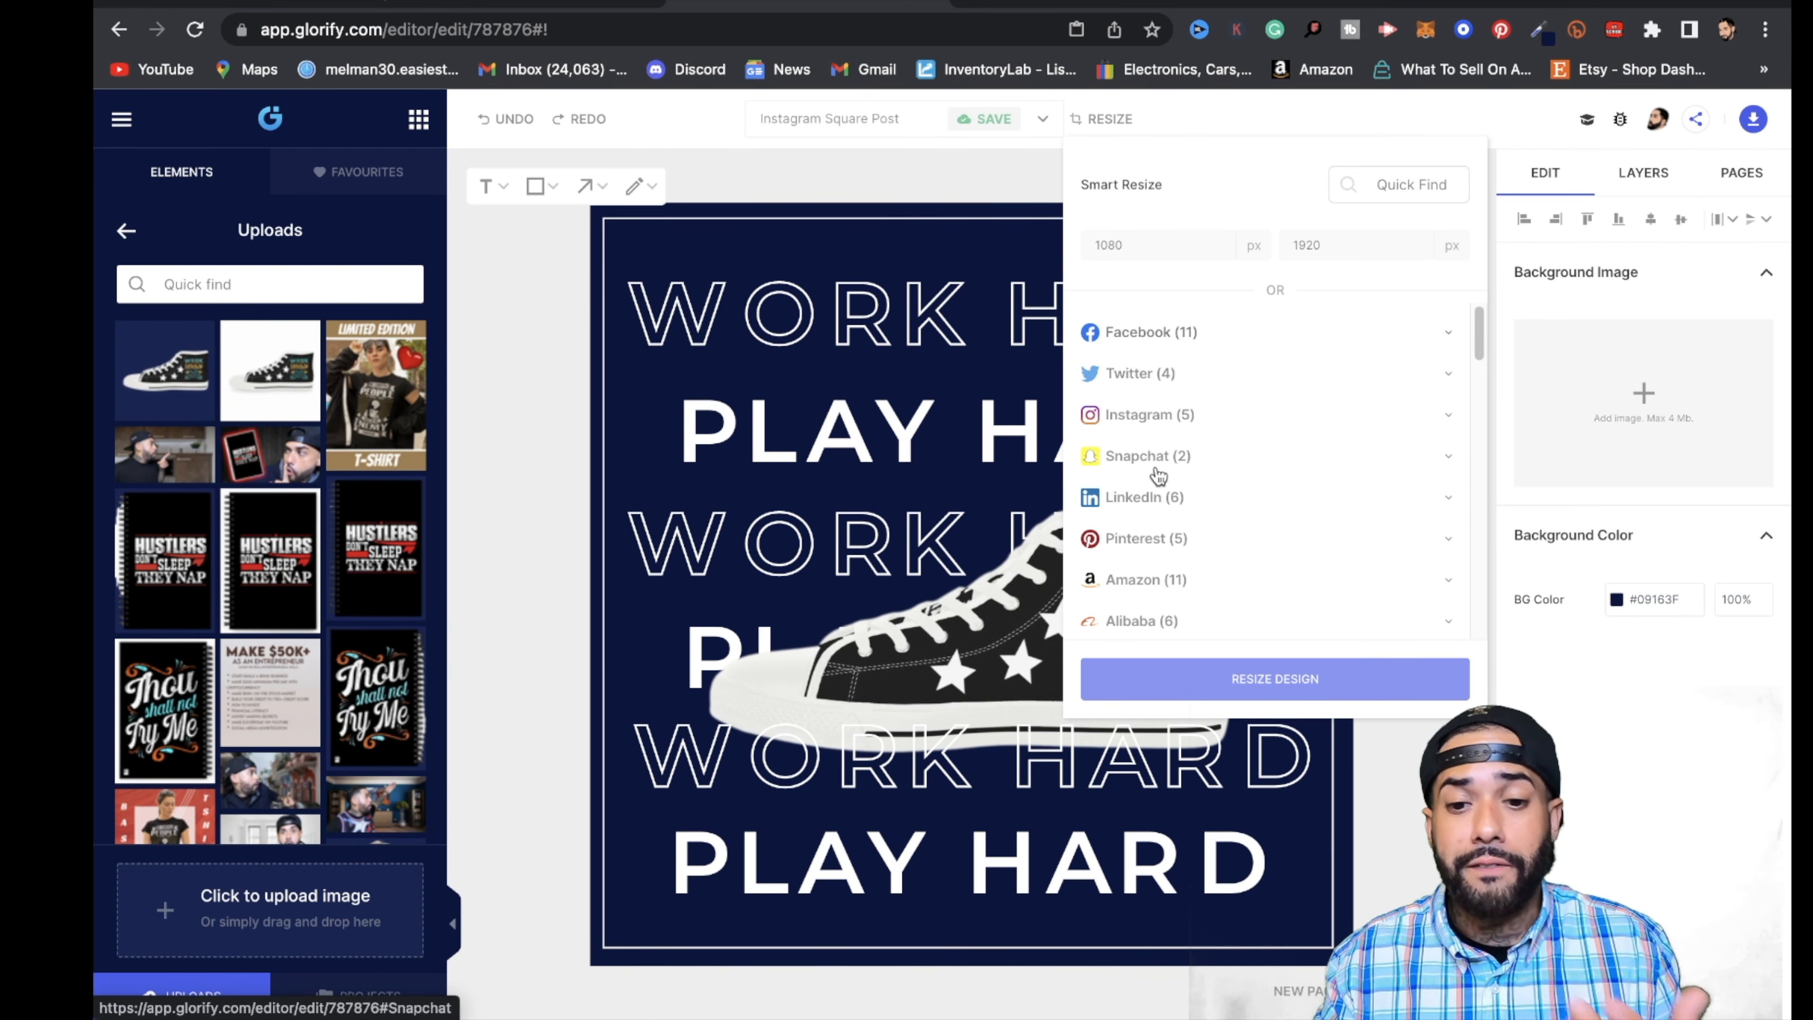
scroll(1156, 477, down, 1)
click(1133, 335)
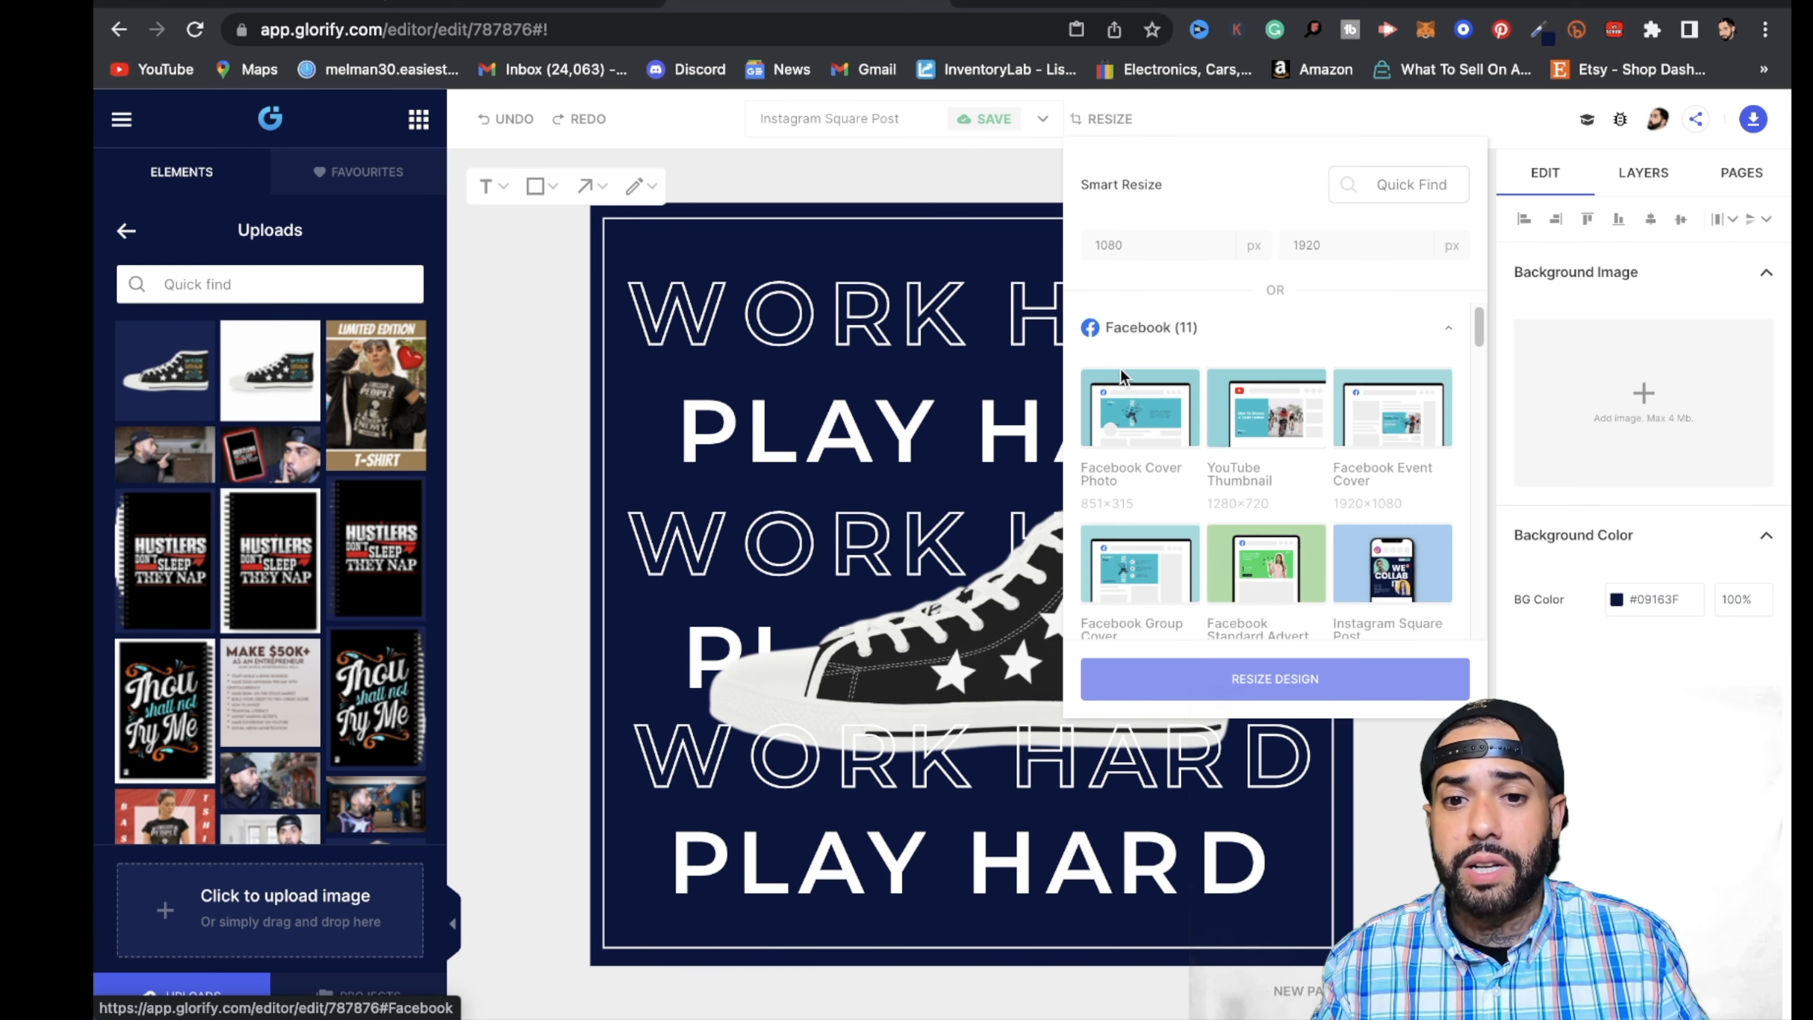
scroll(1147, 471, down, 1)
scroll(1153, 478, down, 4)
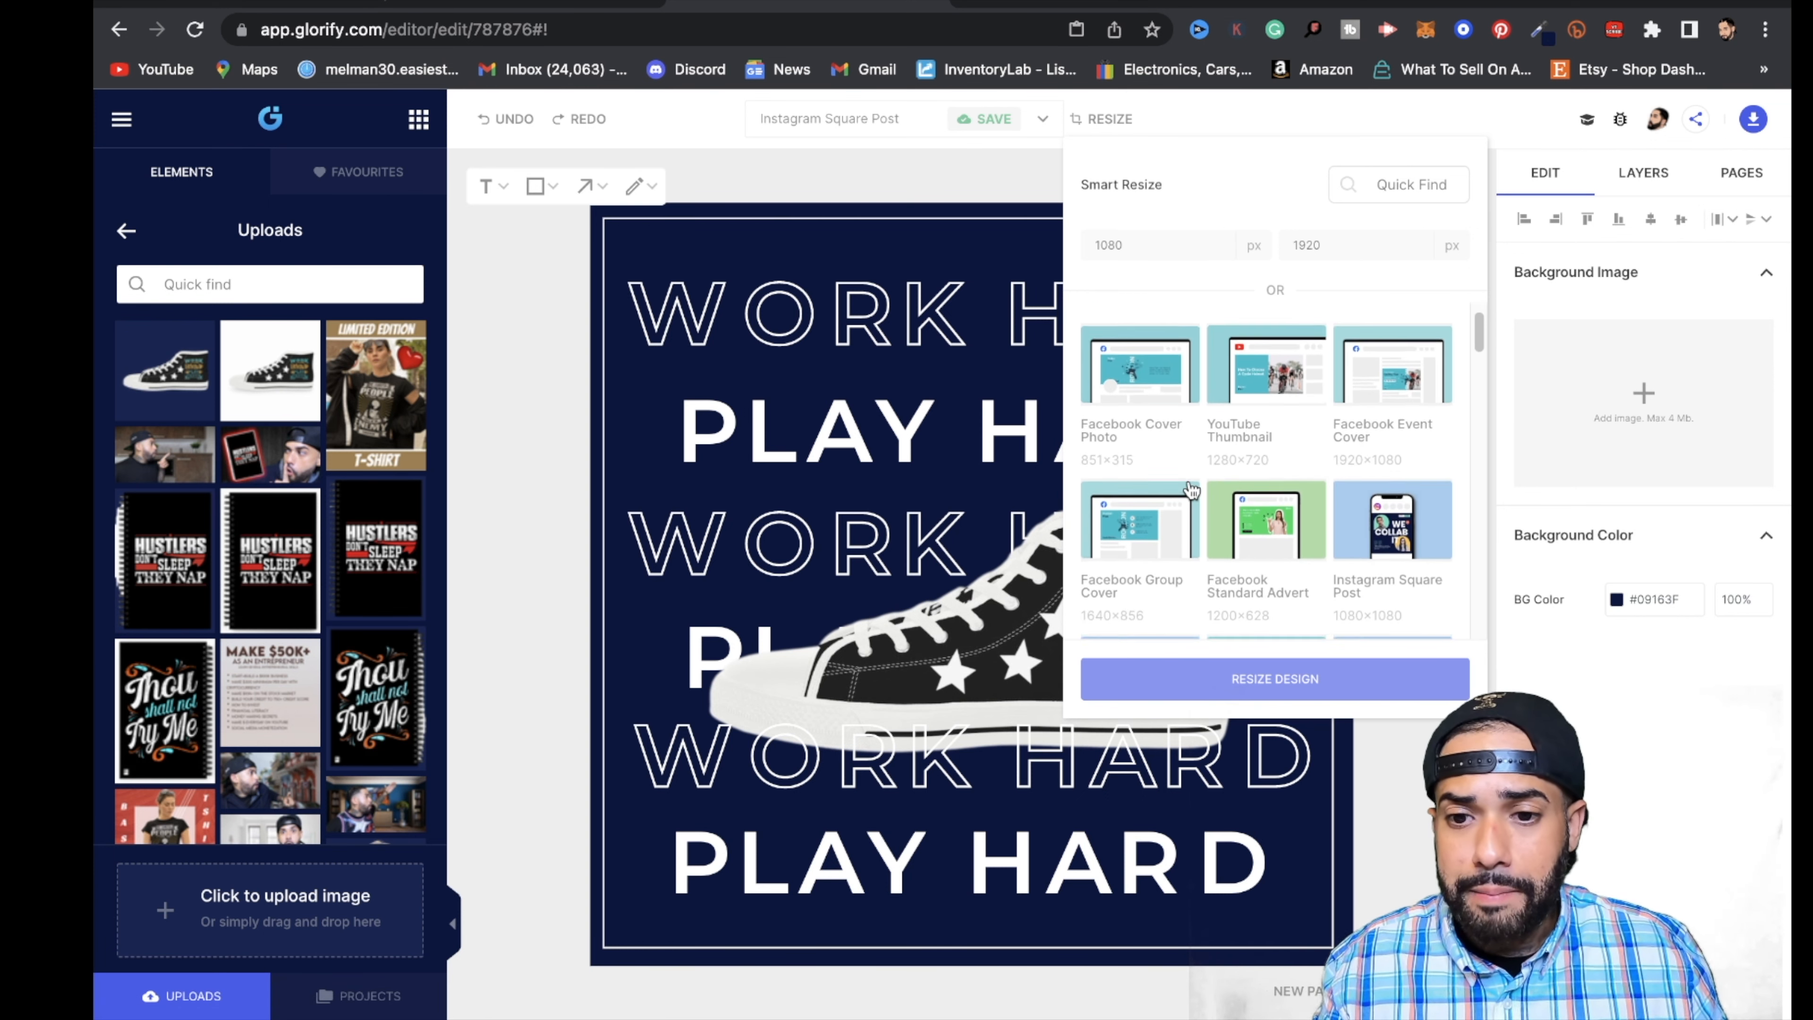
scroll(1179, 525, down, 2)
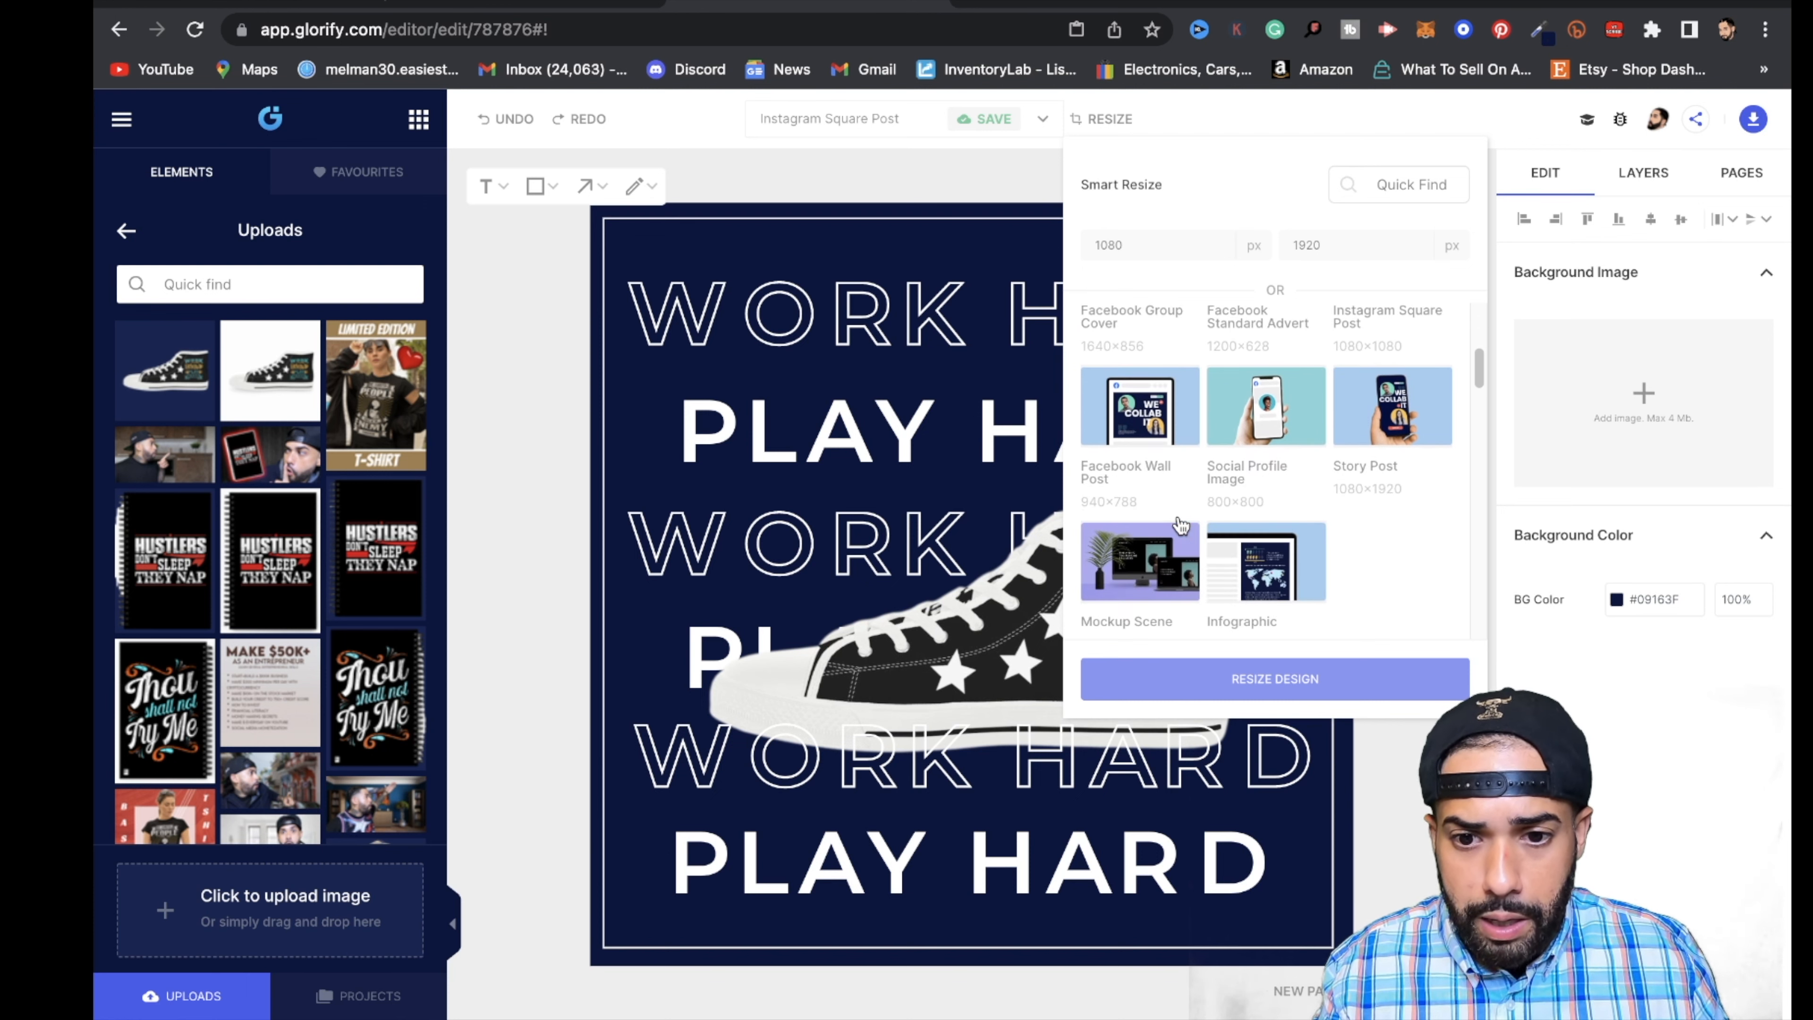
scroll(1188, 543, down, 1)
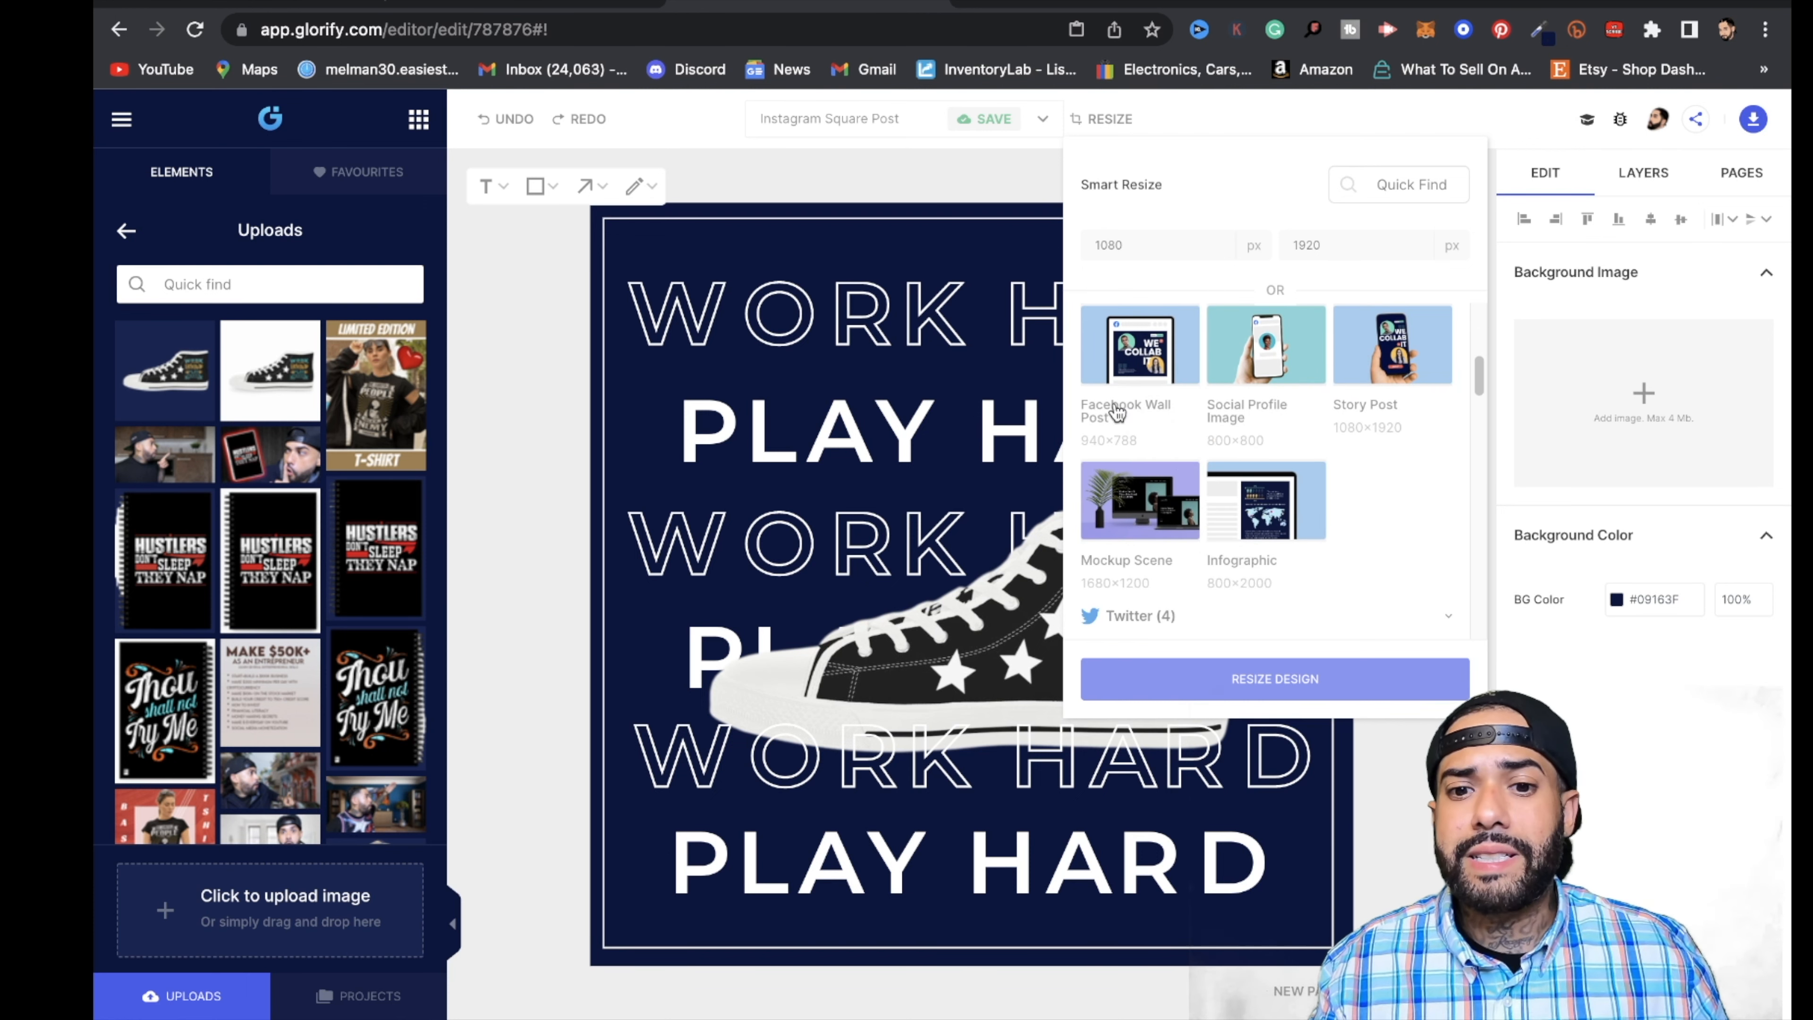
click(1150, 364)
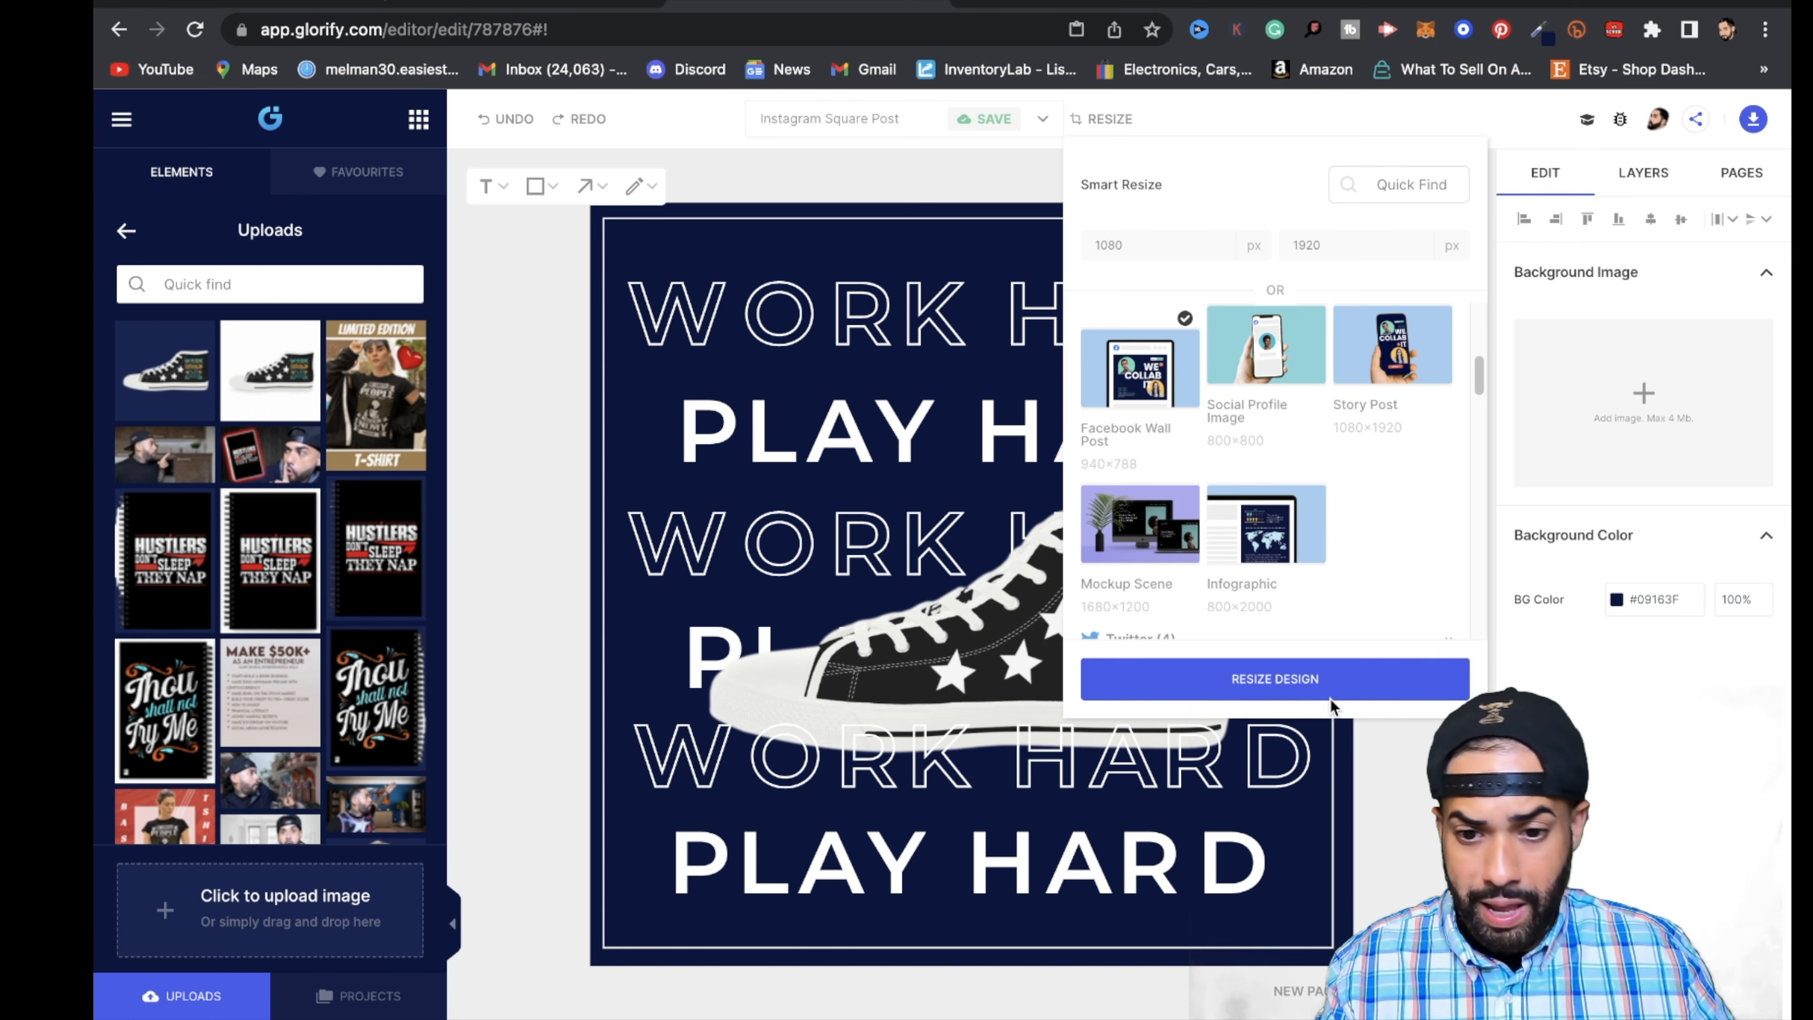
click(1312, 690)
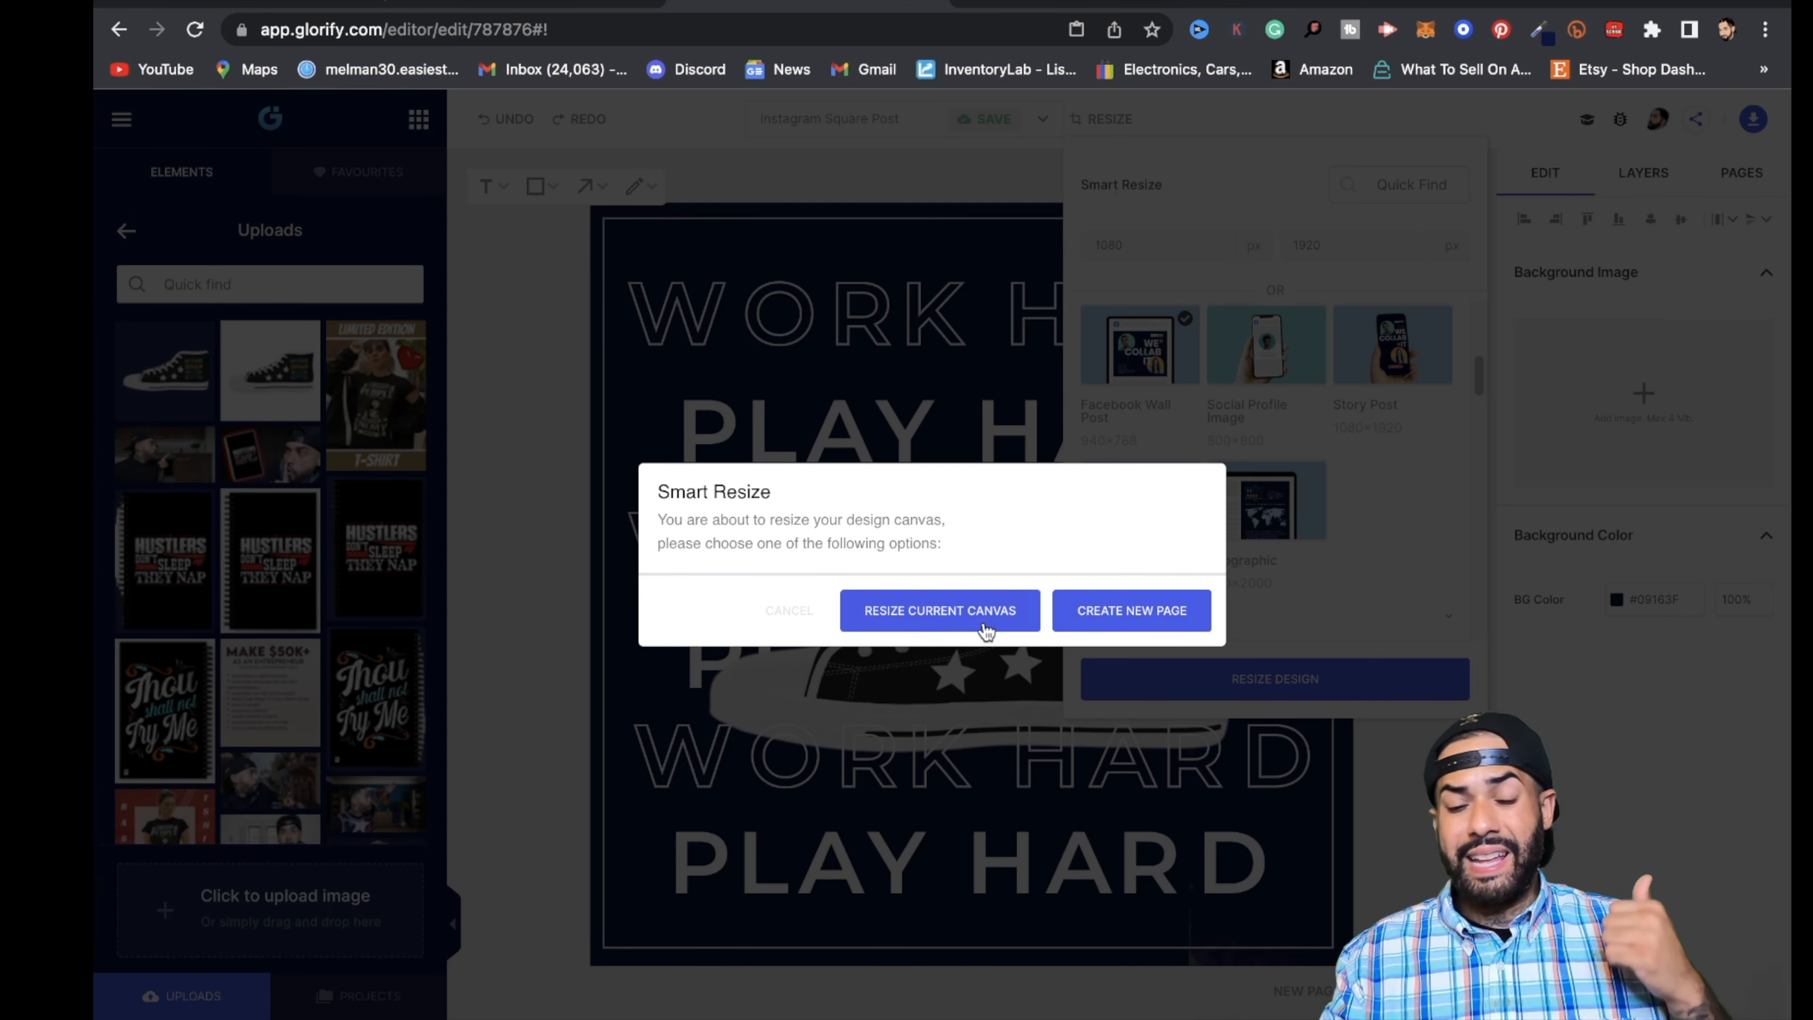
click(940, 610)
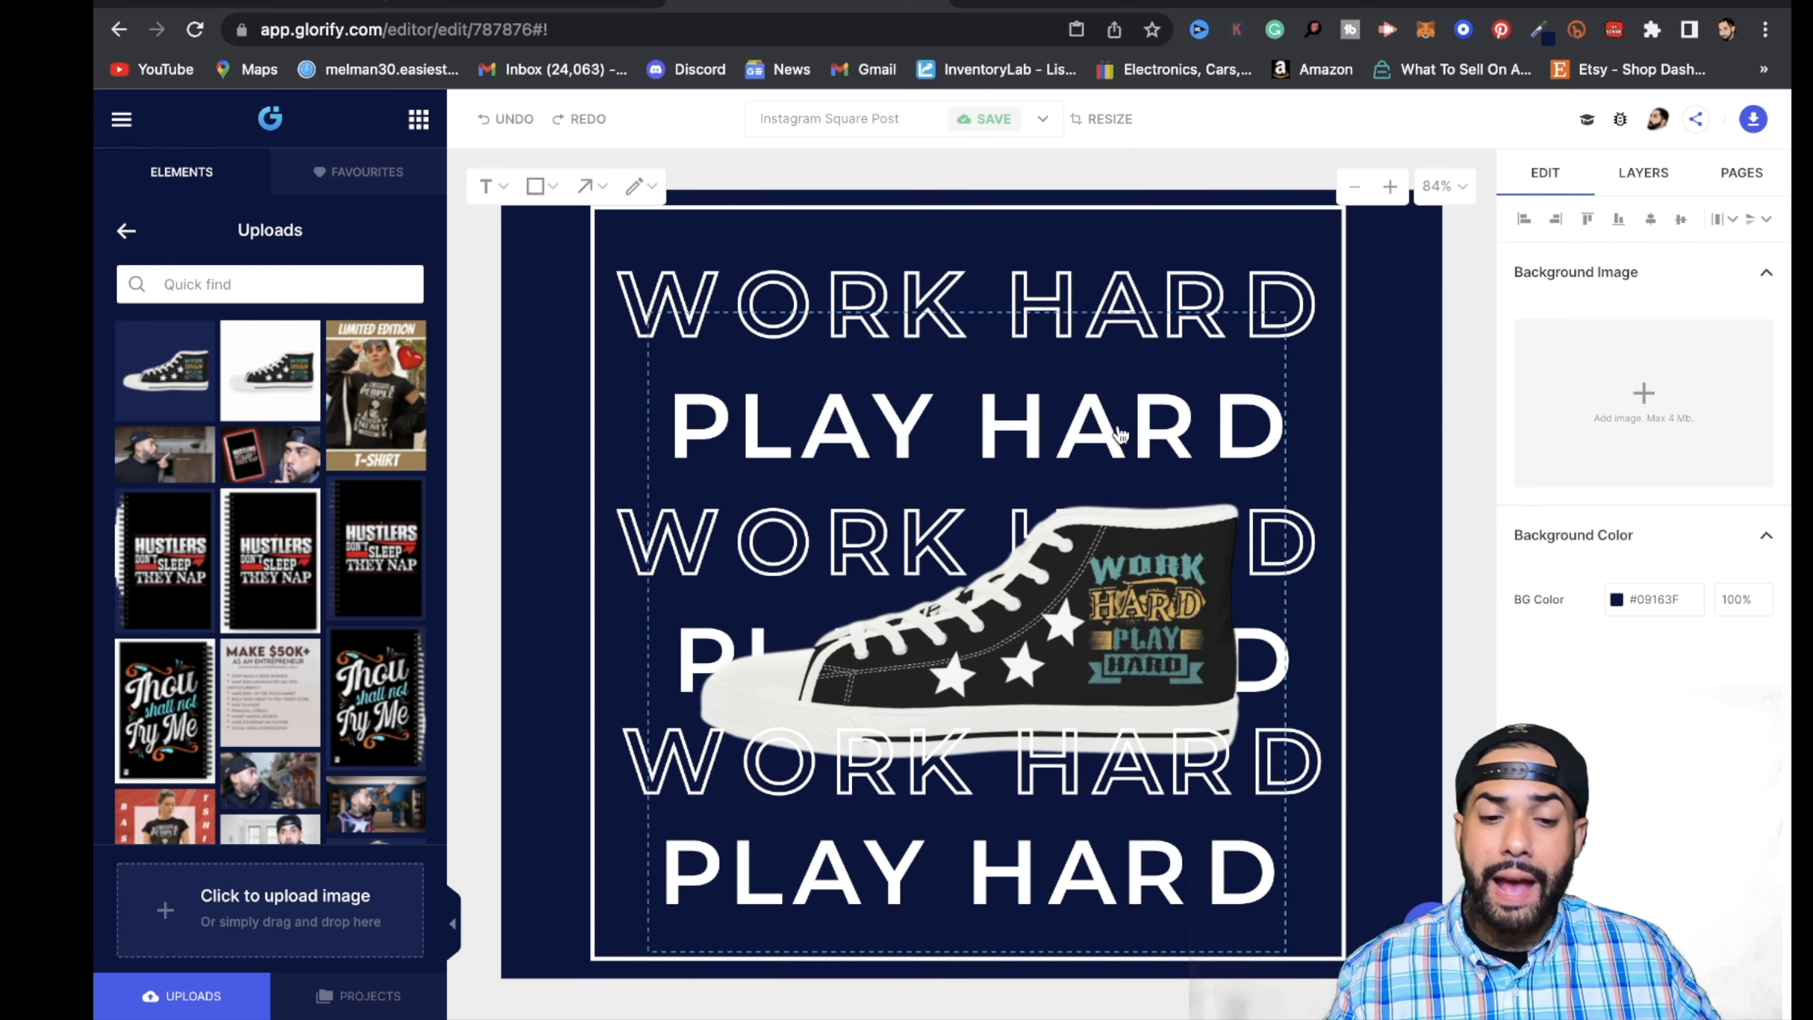
- Widen the white border frame on both sides so it nearly reaches the canvas's side edges
scroll(1308, 527, down, 5)
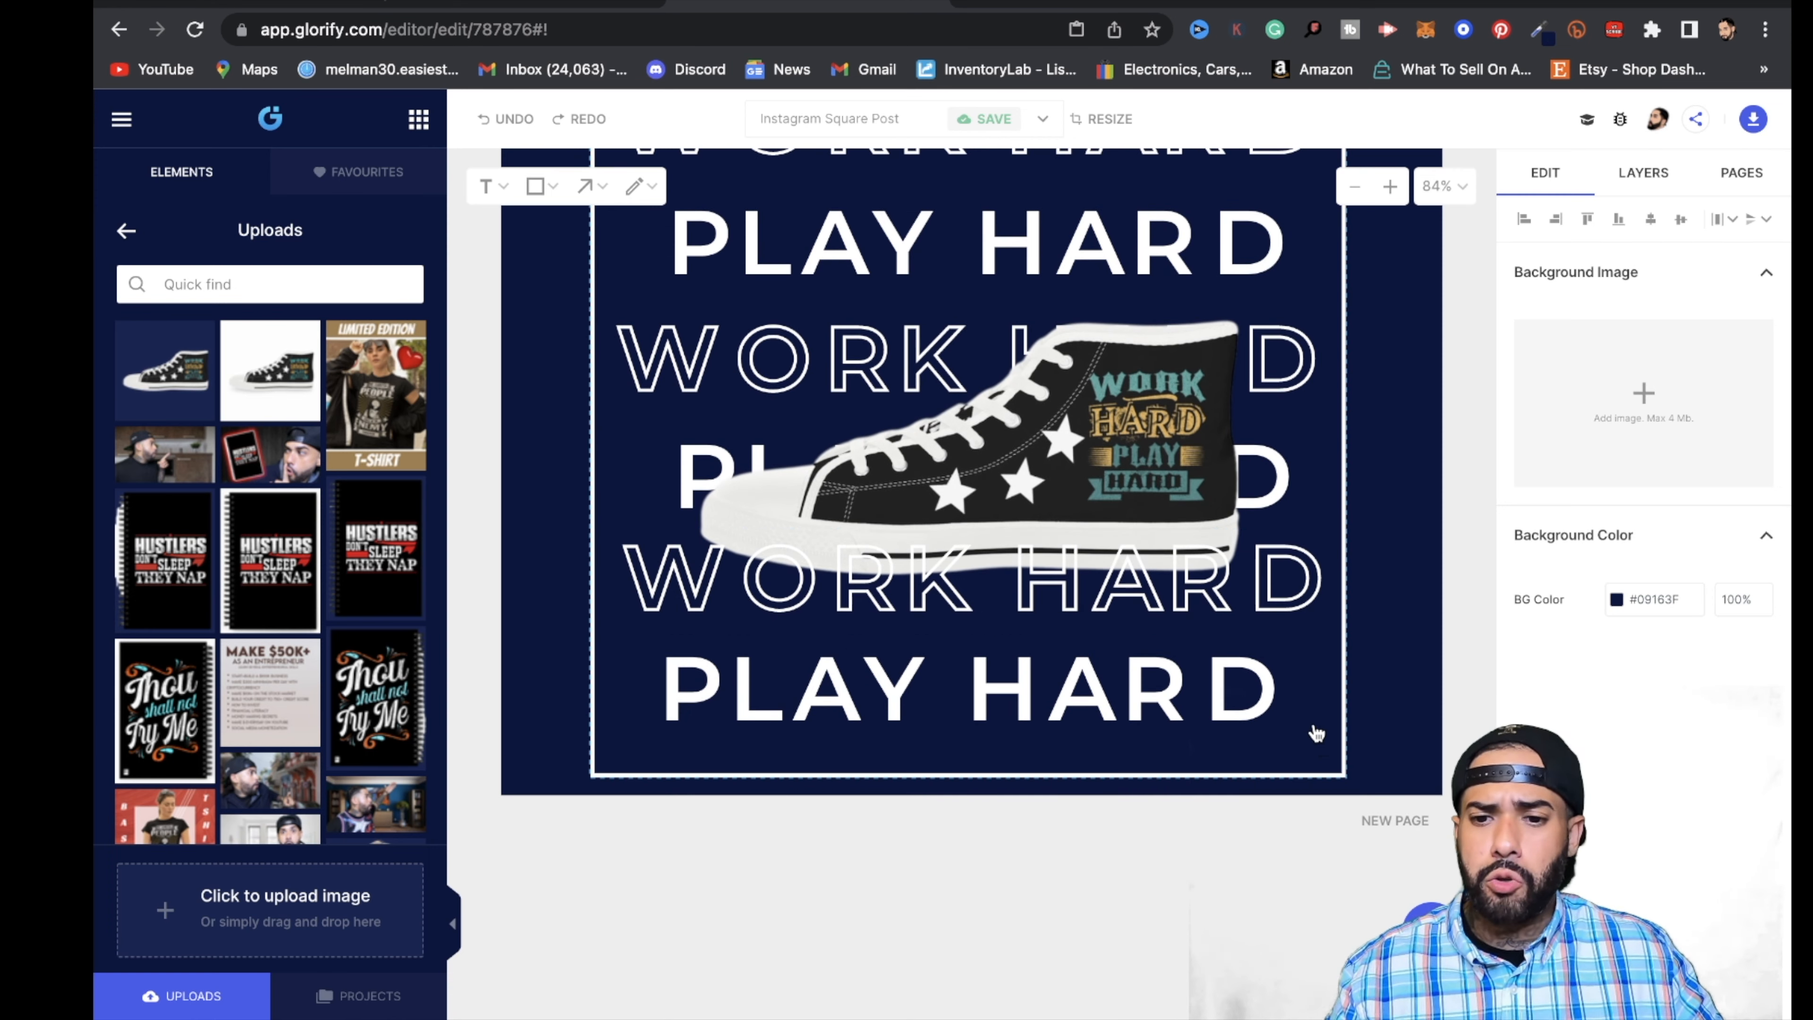
click(1322, 757)
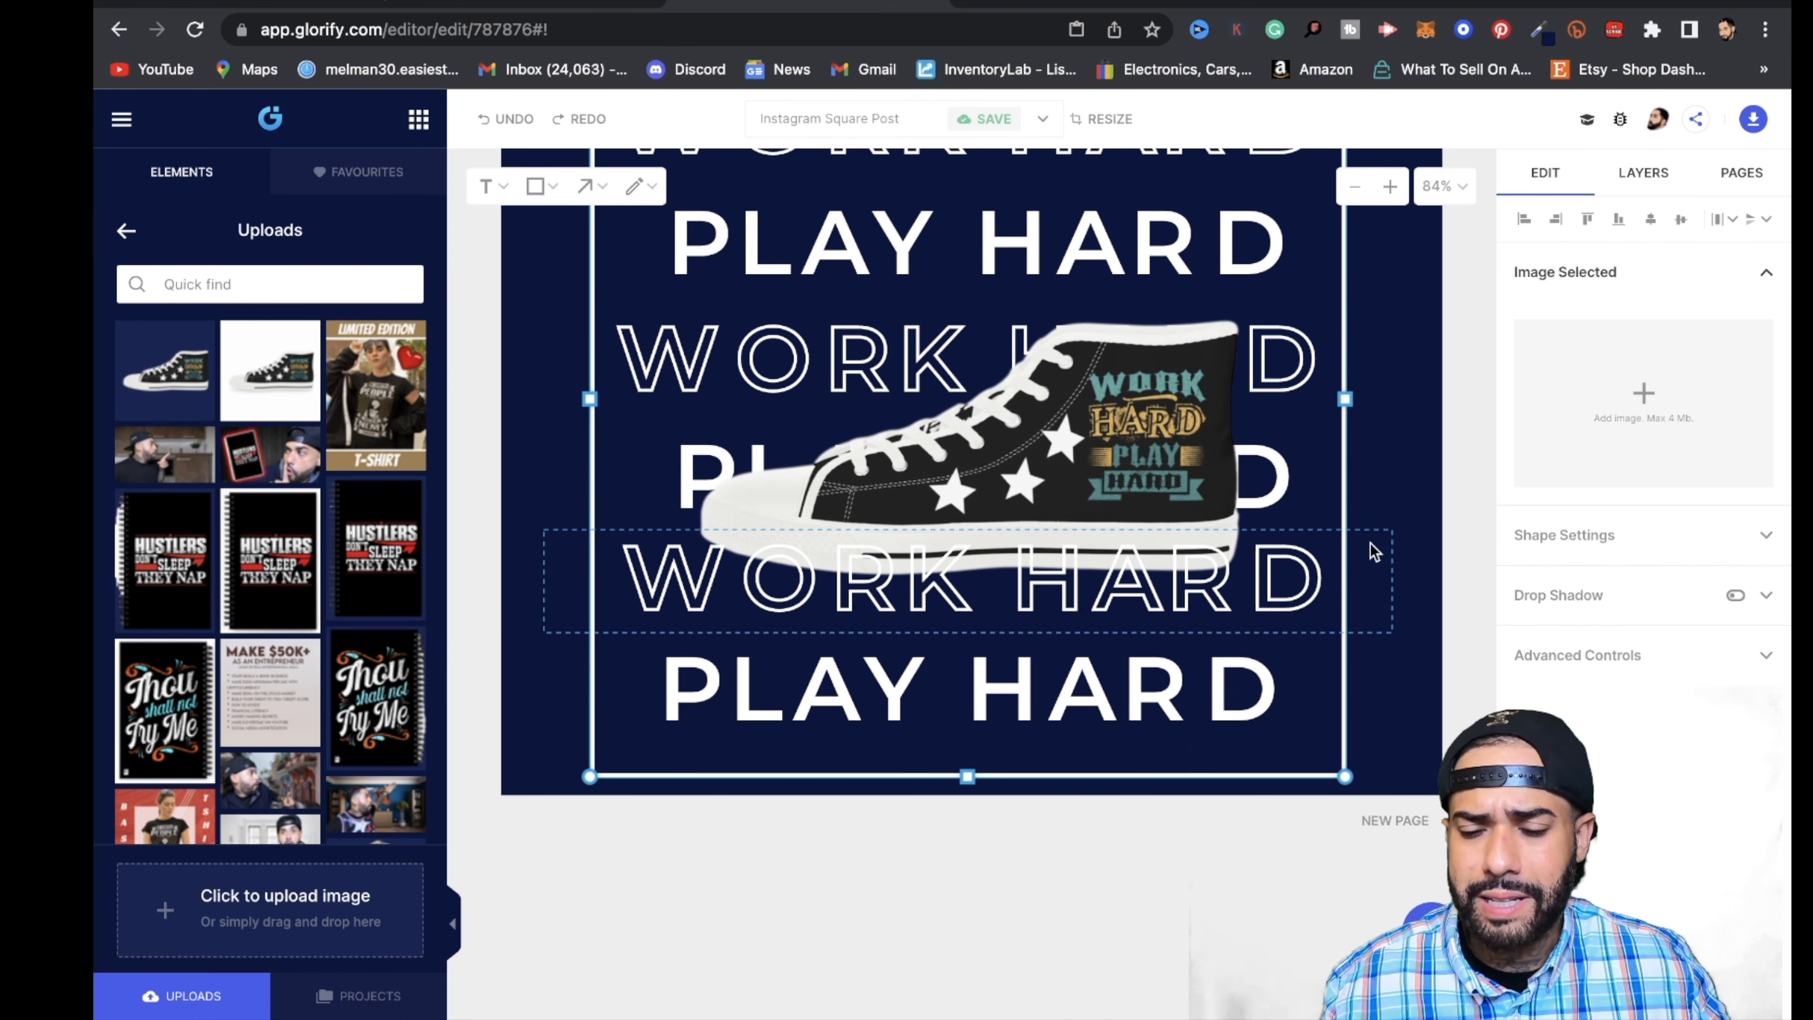
drag(1349, 398, 1430, 412)
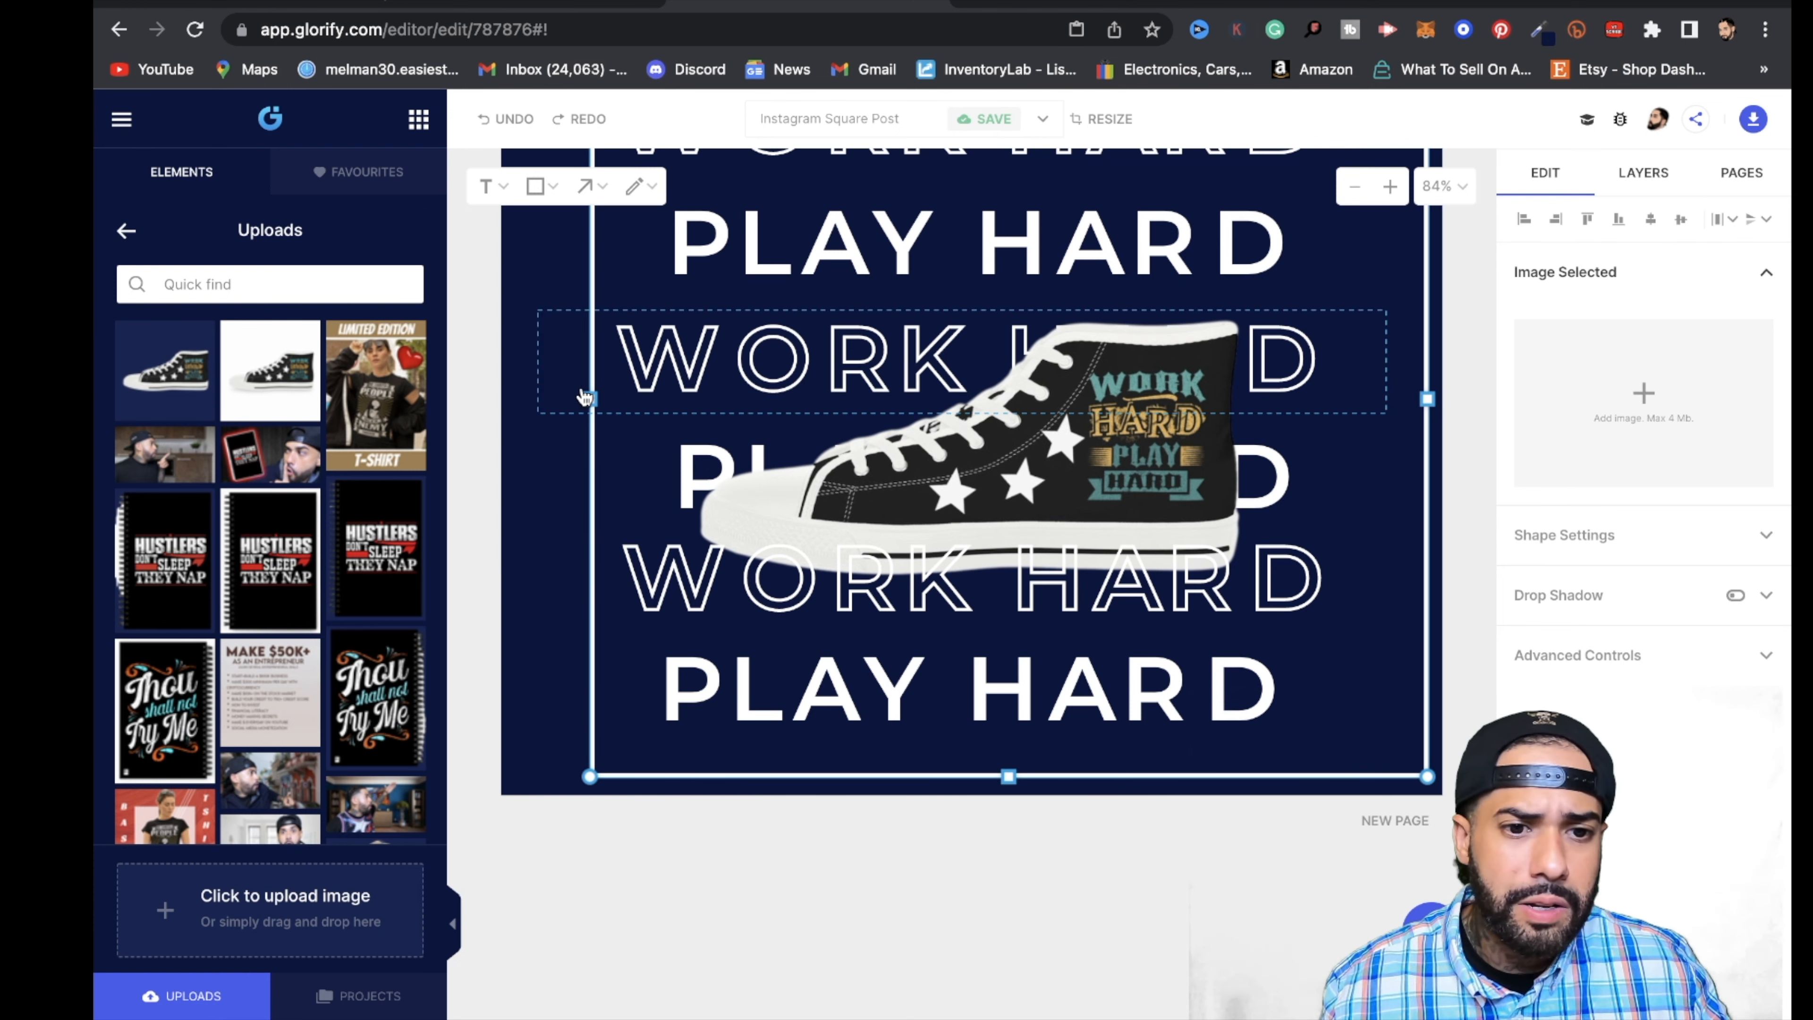
drag(591, 396, 515, 399)
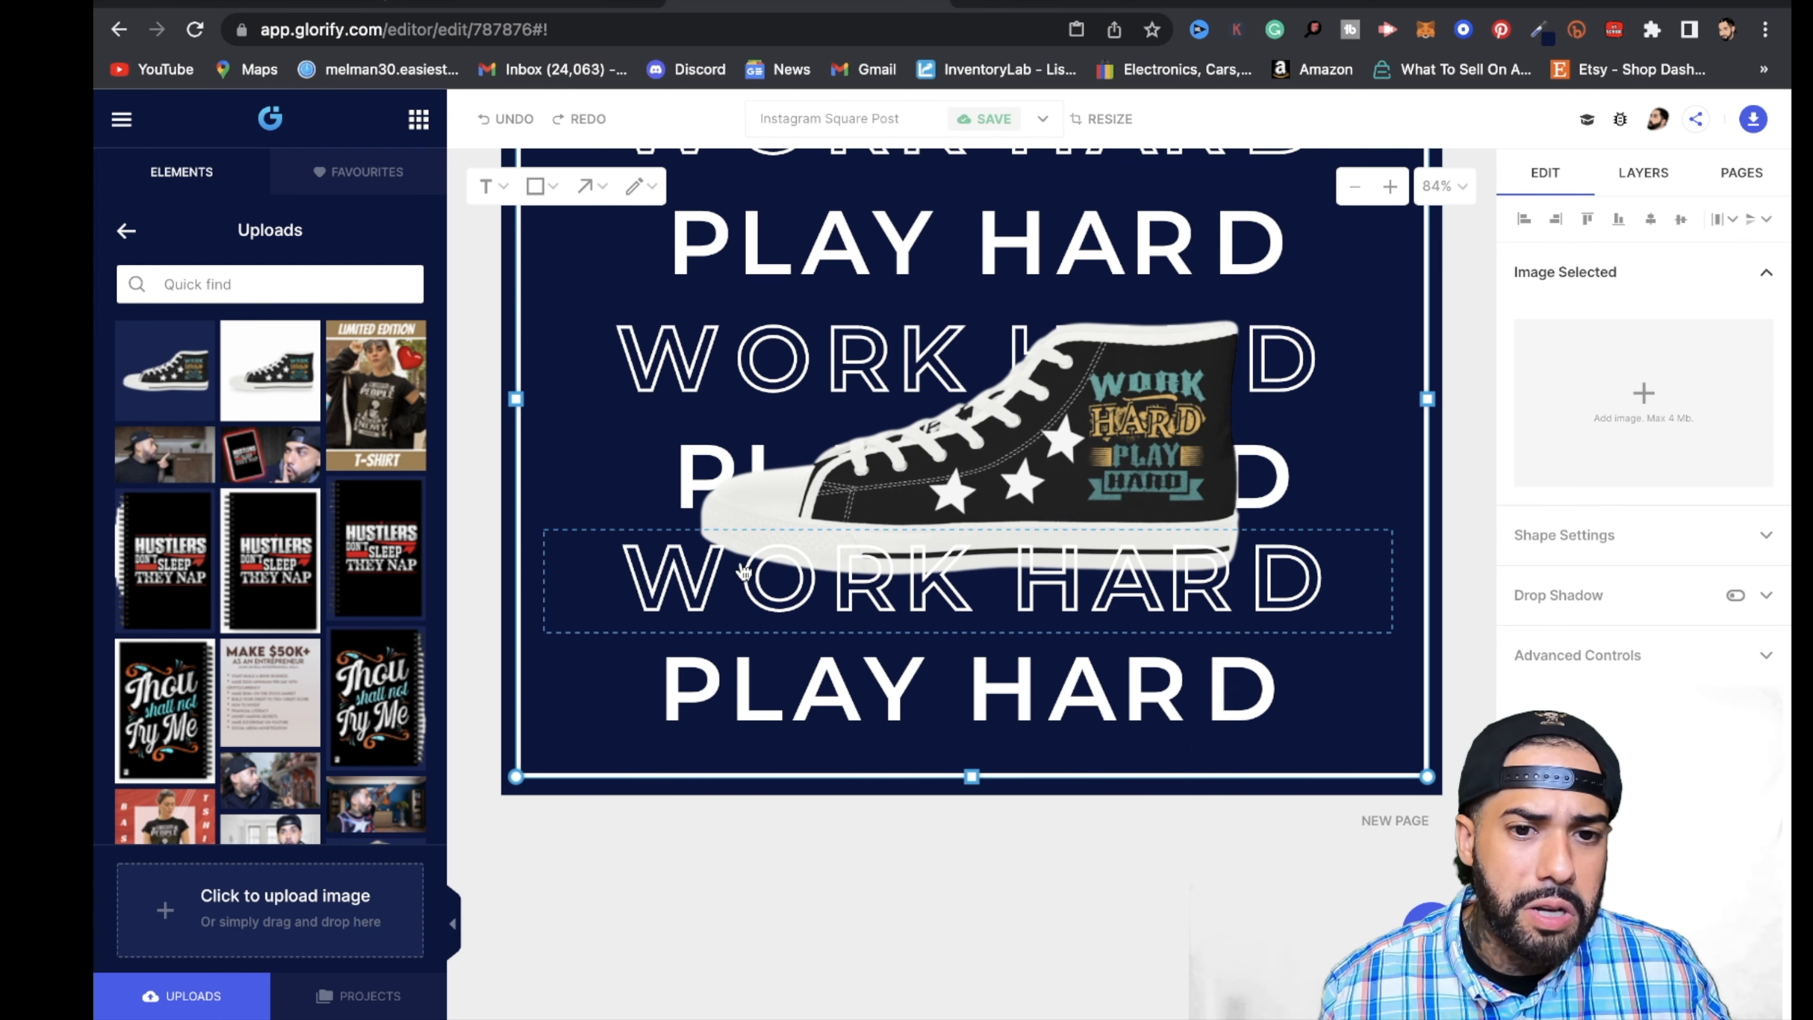
scroll(848, 677, up, 15)
scroll(854, 671, down, 15)
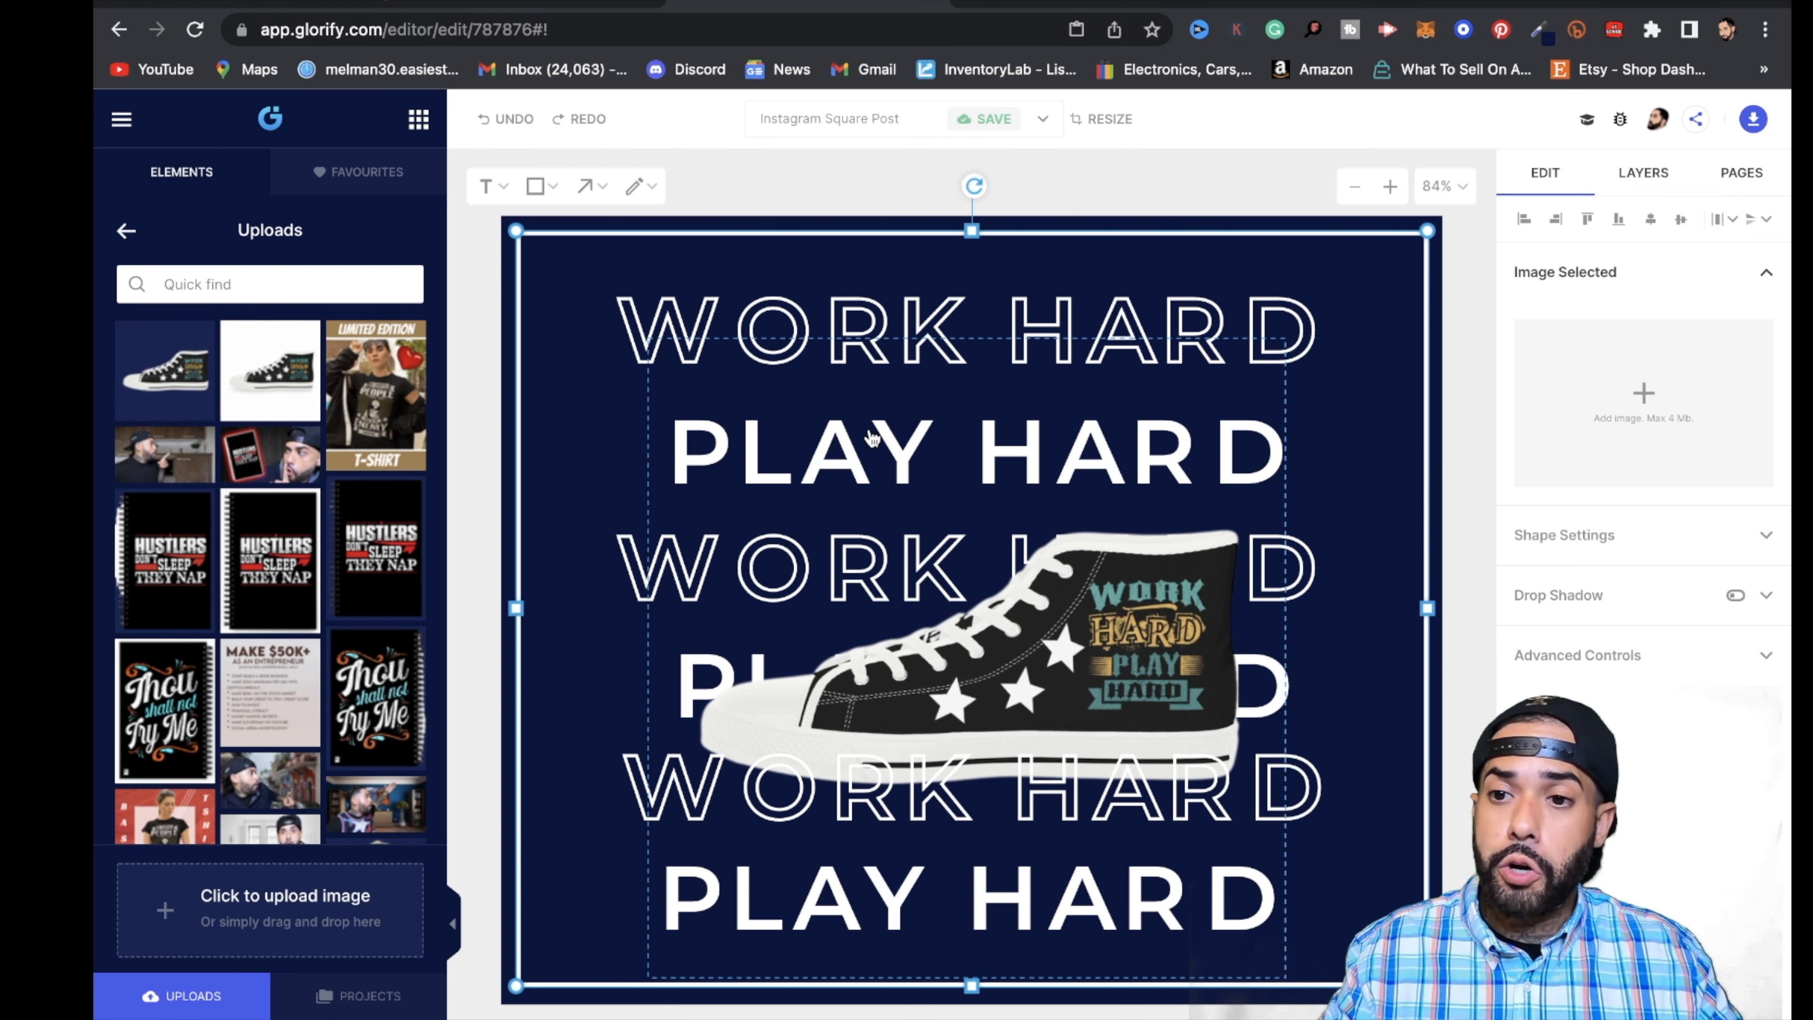
- Open the design's download settings and check the available file types, keeping PNG
click(1754, 121)
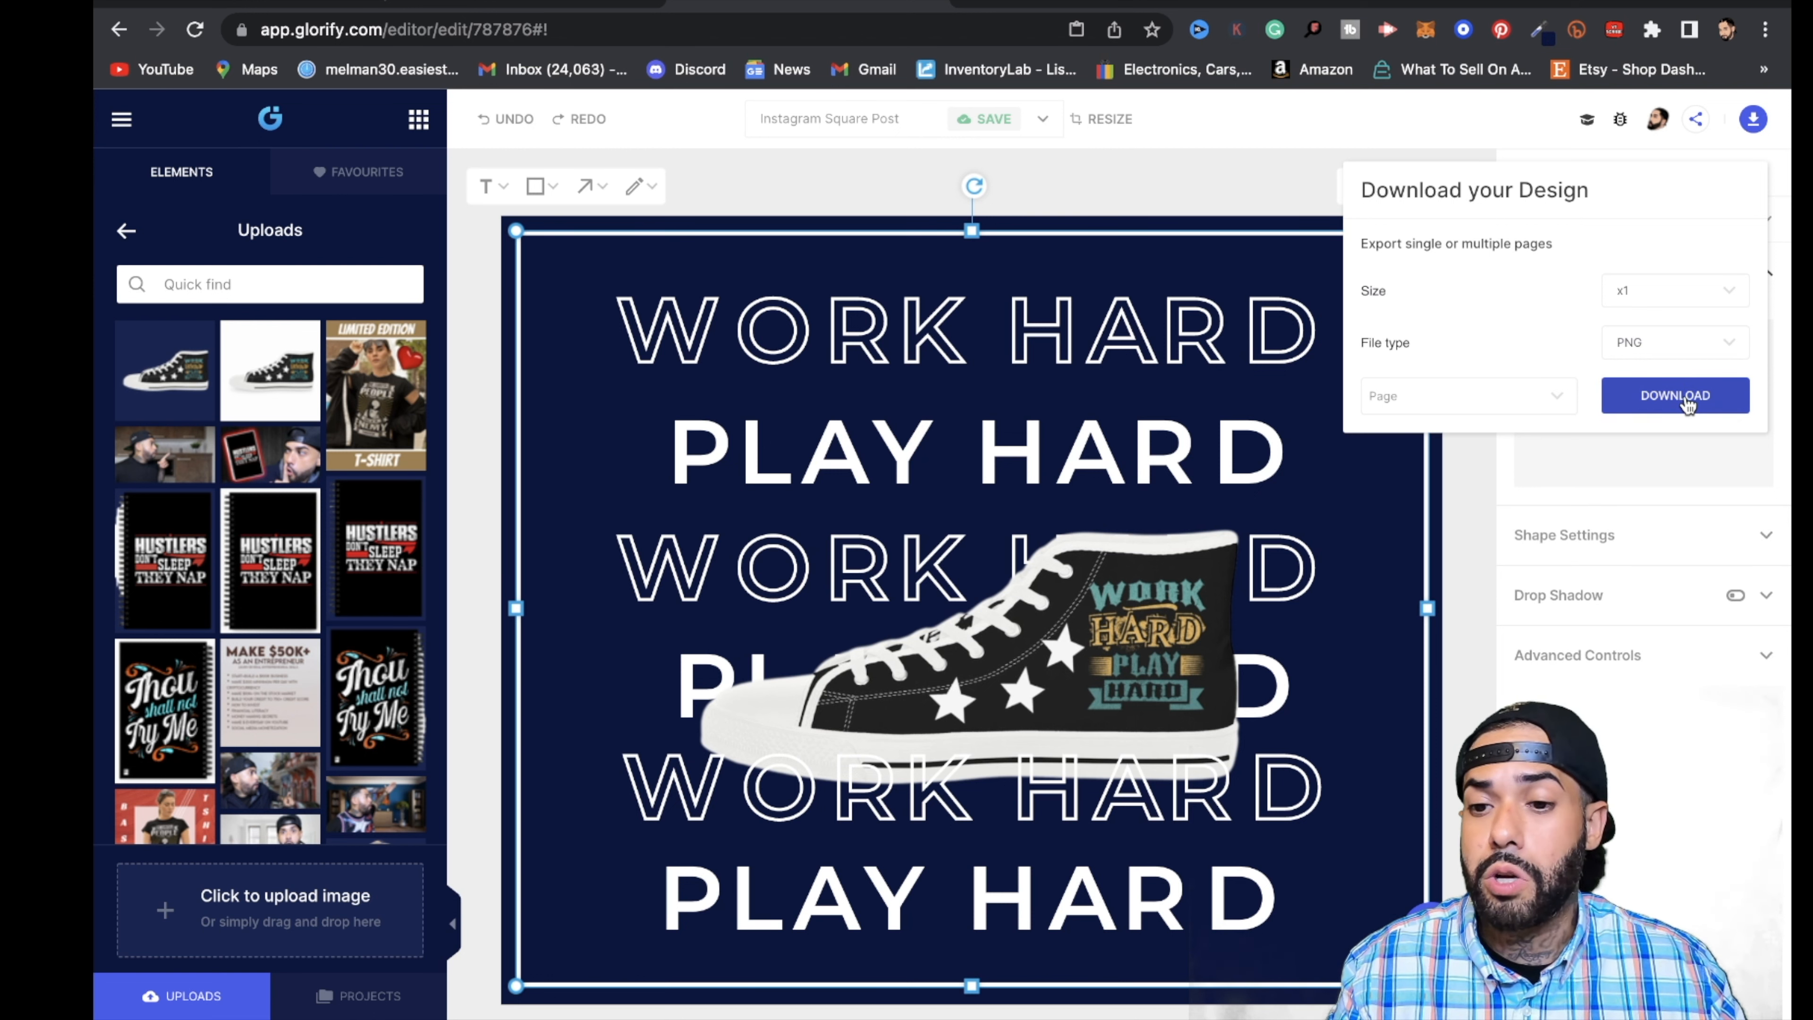
click(1735, 349)
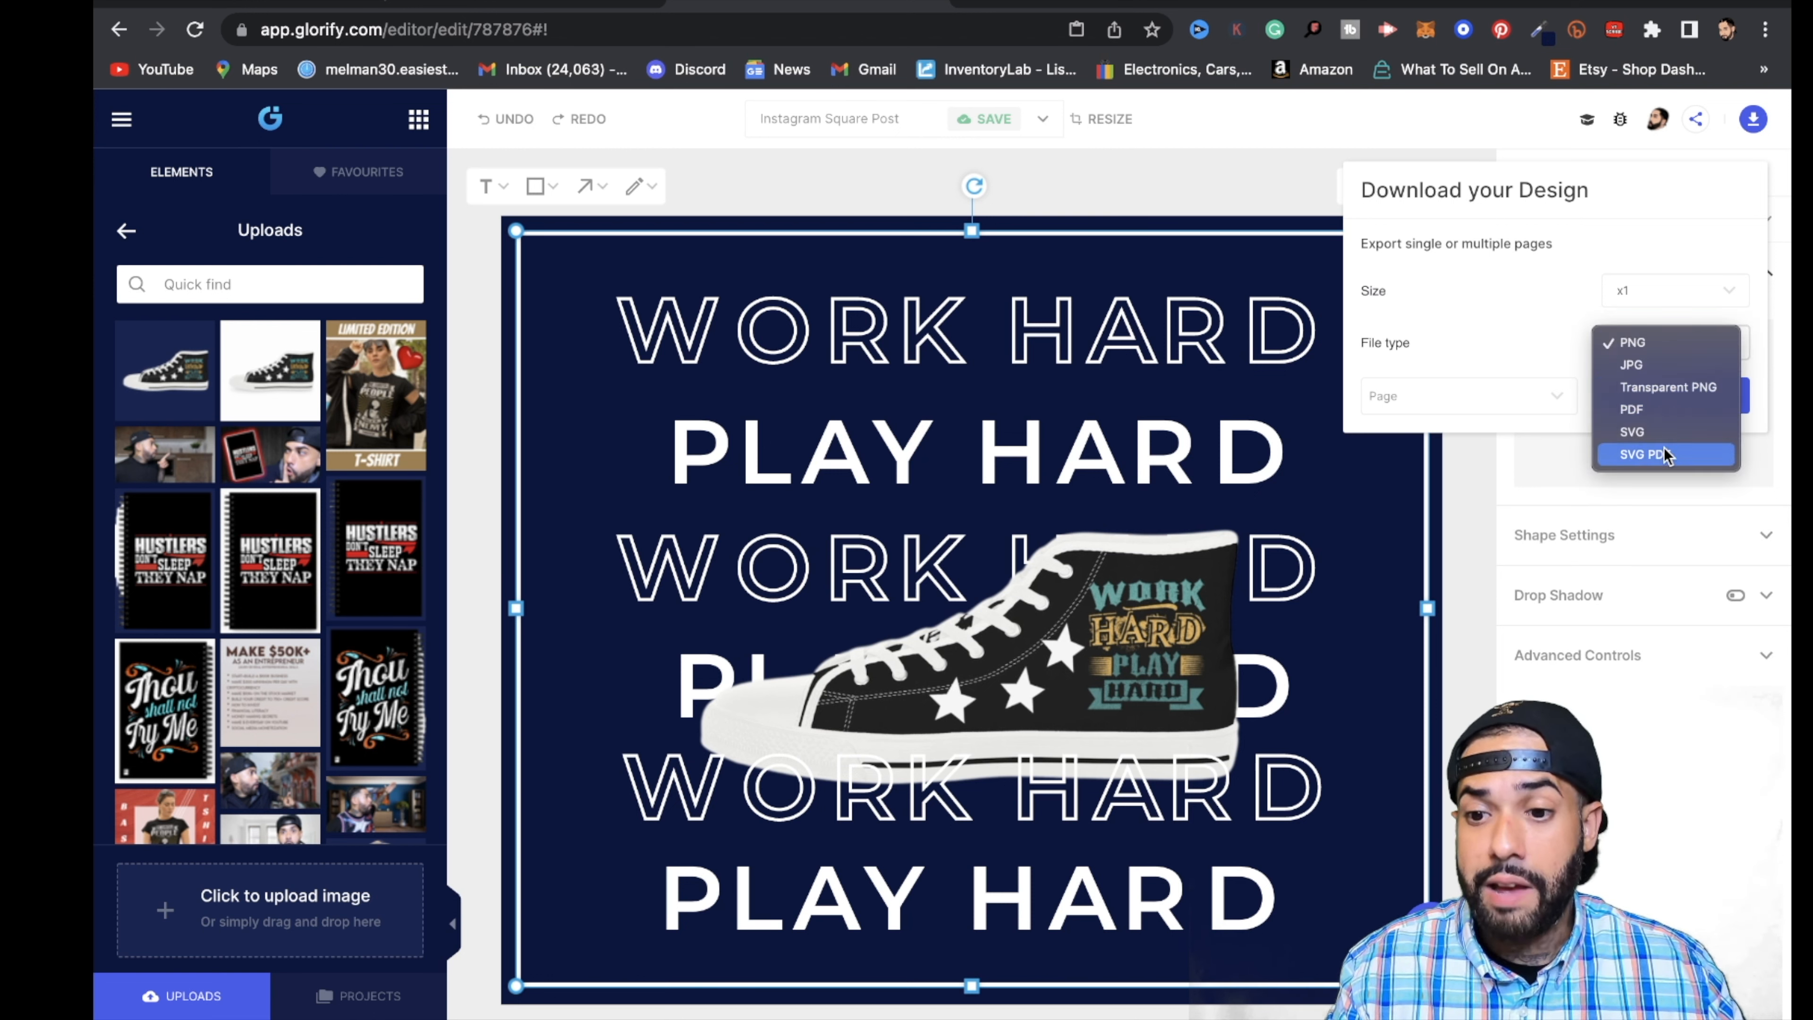
click(1283, 193)
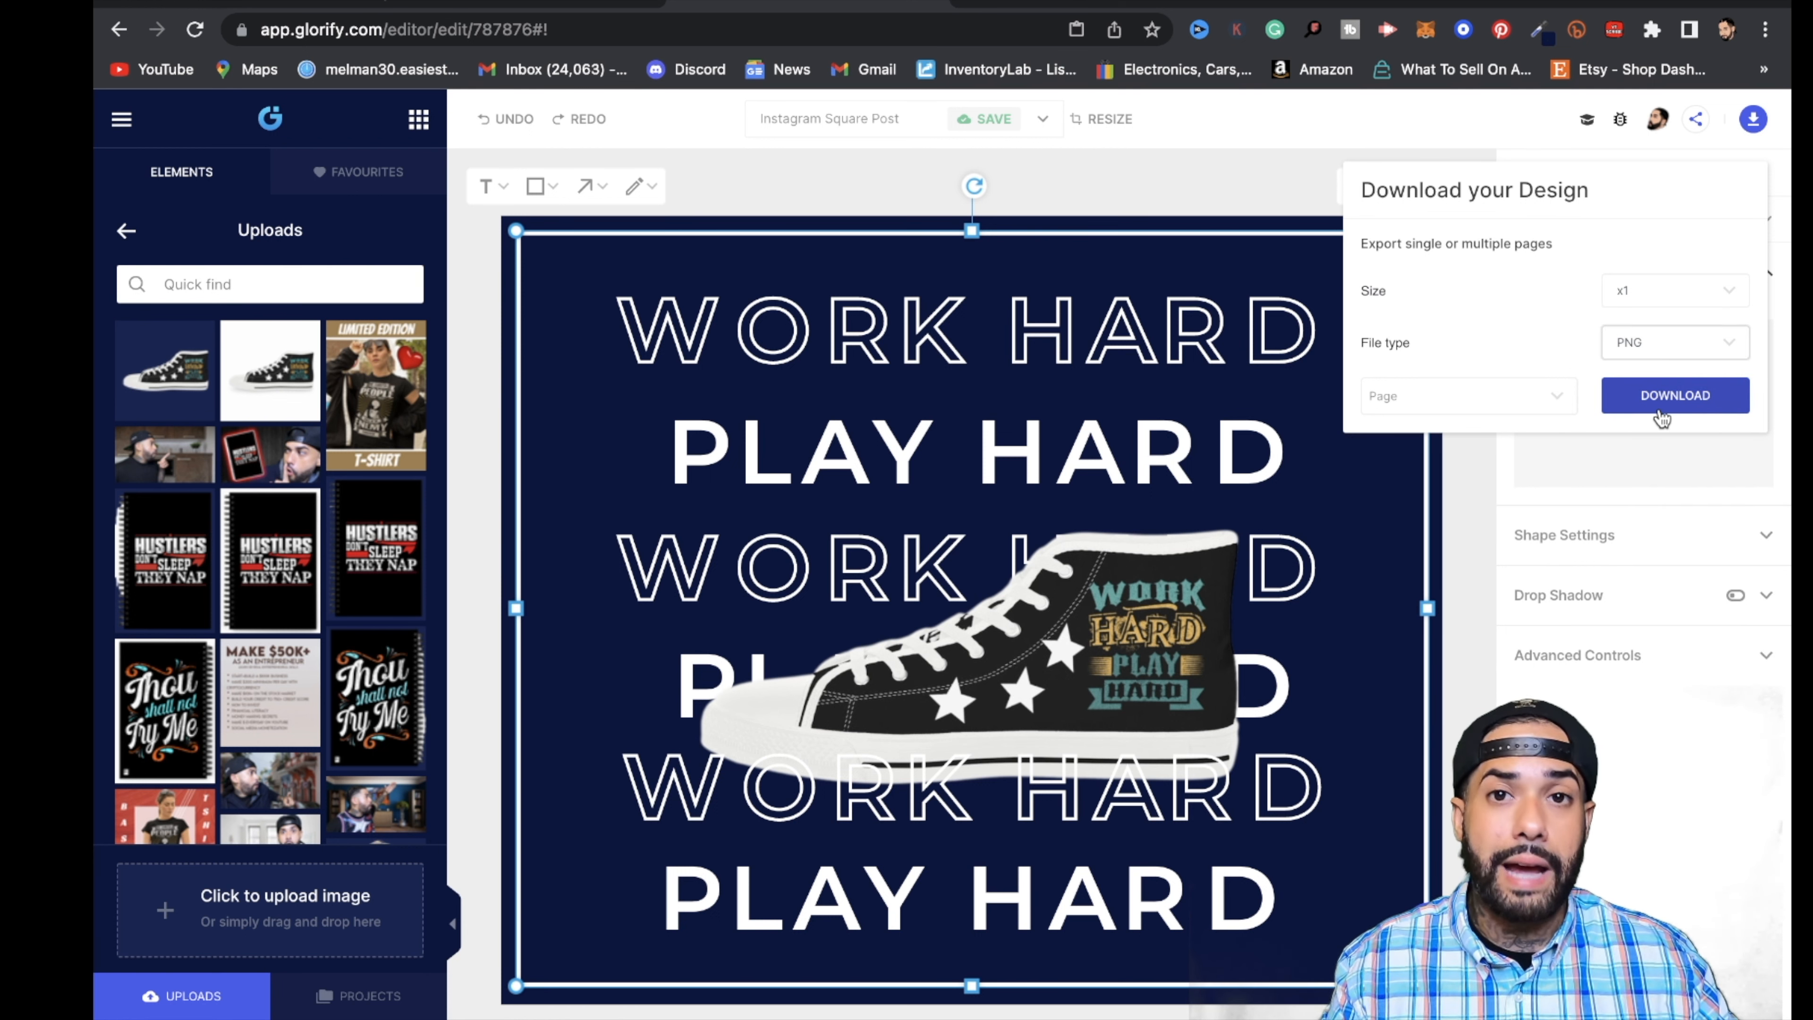